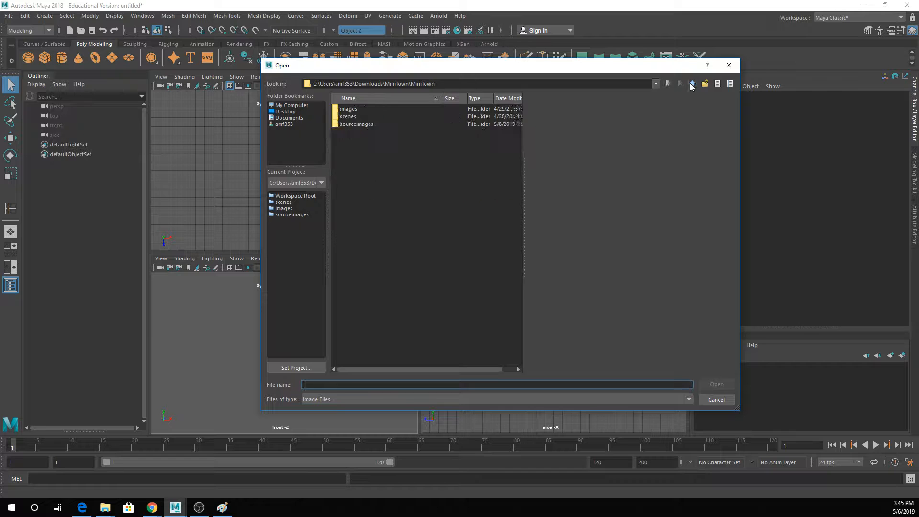
- Browse from the MiniTown project to the people folder inside the Things to Live Model download
click(690, 85)
click(687, 87)
double_click(418, 126)
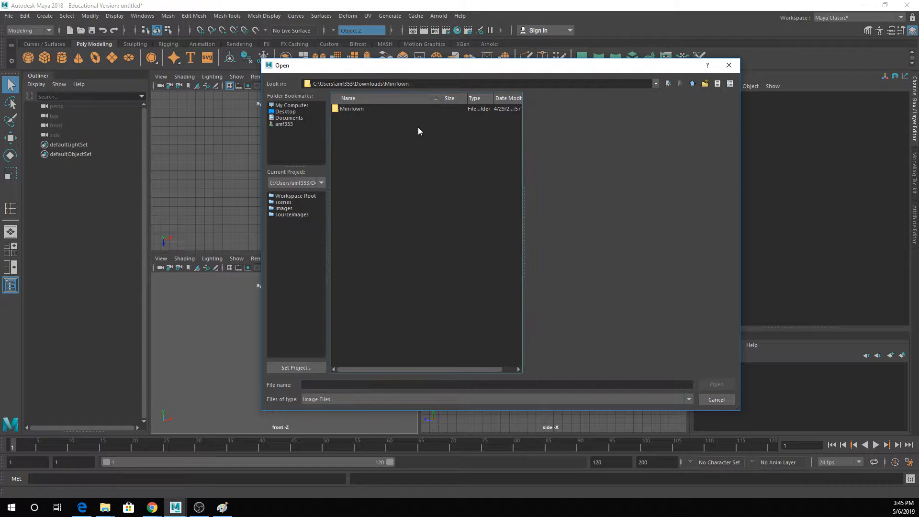
click(693, 84)
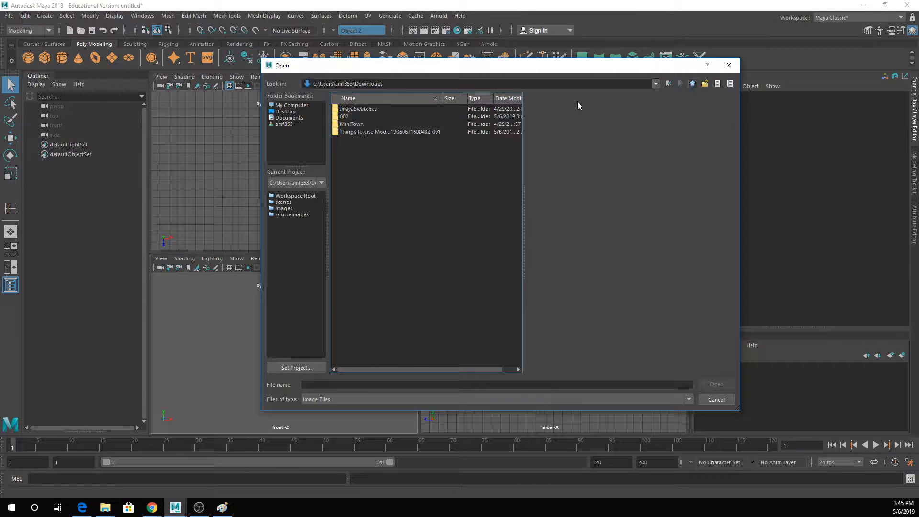
double_click(357, 131)
double_click(349, 109)
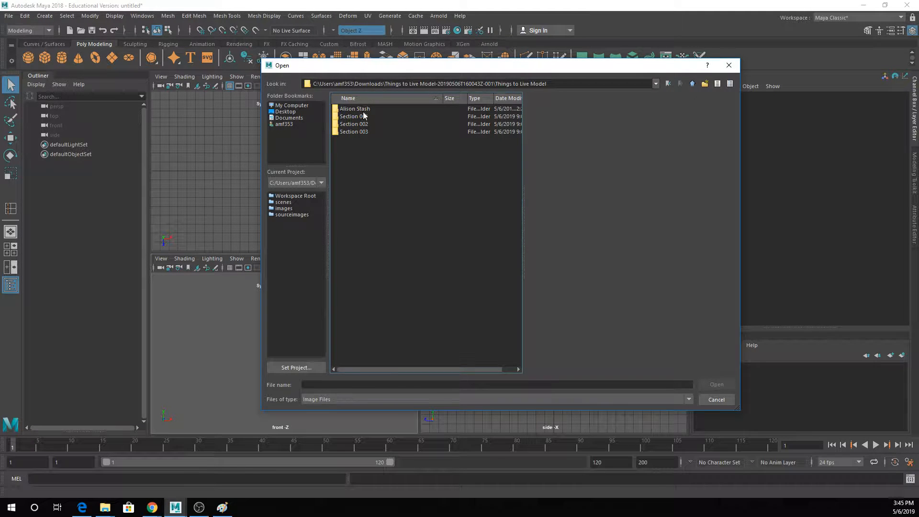
double_click(357, 109)
double_click(351, 109)
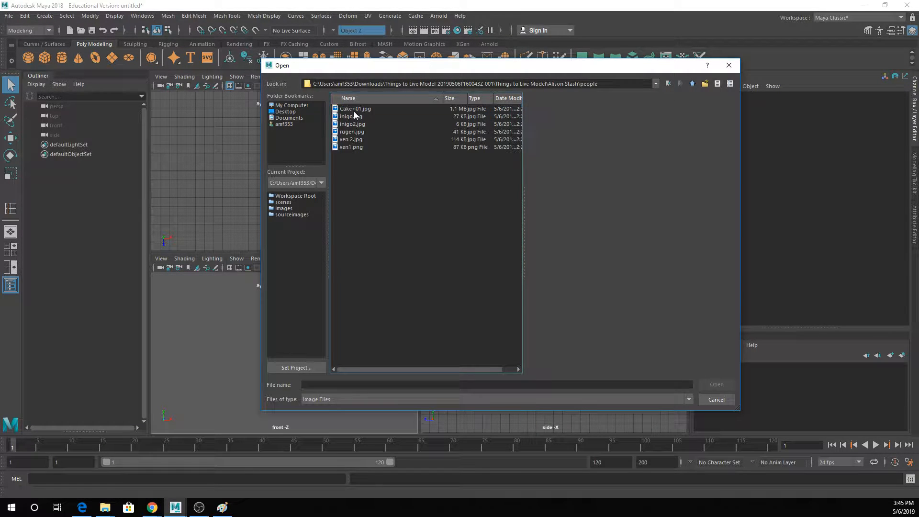
- Import inigo.jpg as the image plane for the front view
click(355, 124)
click(355, 116)
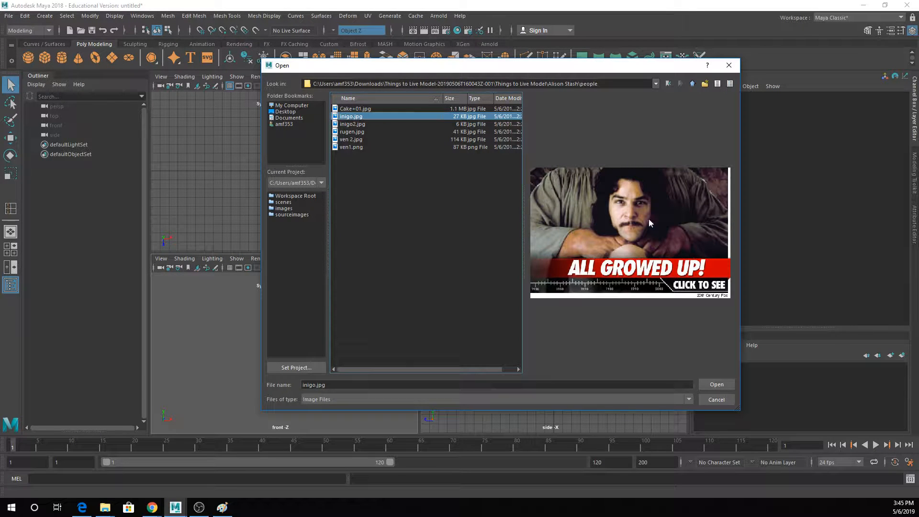
click(711, 386)
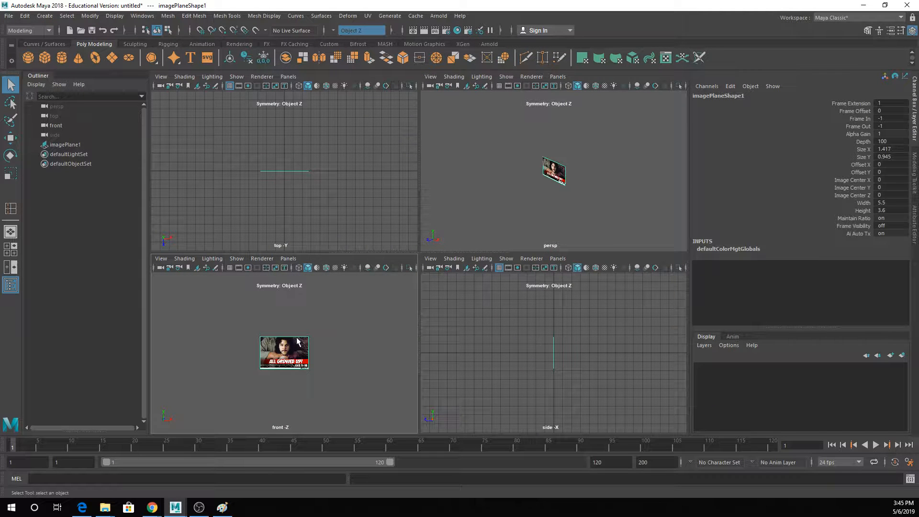
- Maximize the front view and display the grid over the image plane
scroll(297, 341, up, 5)
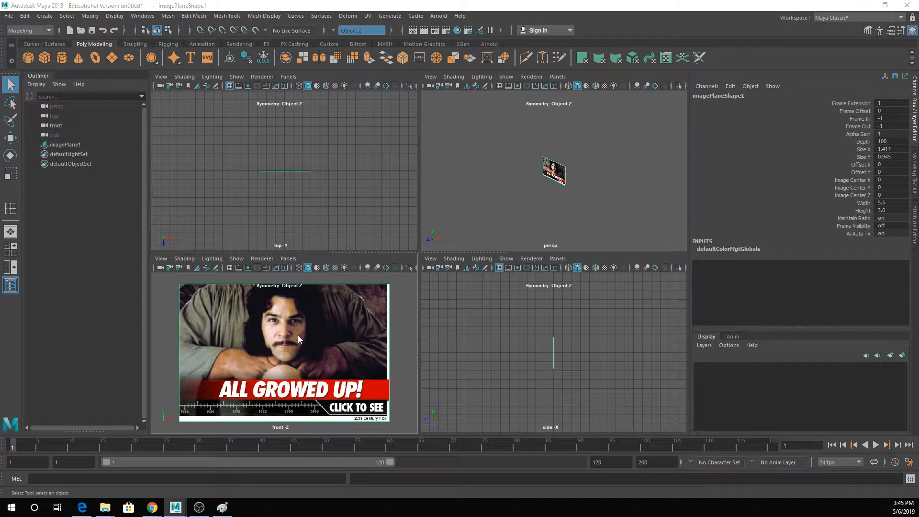
key(space)
key(space)
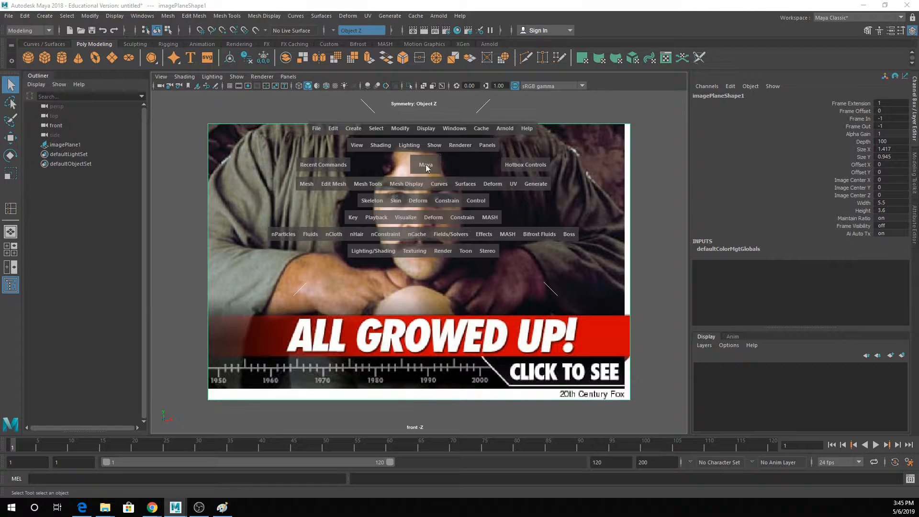
click(438, 145)
click(446, 471)
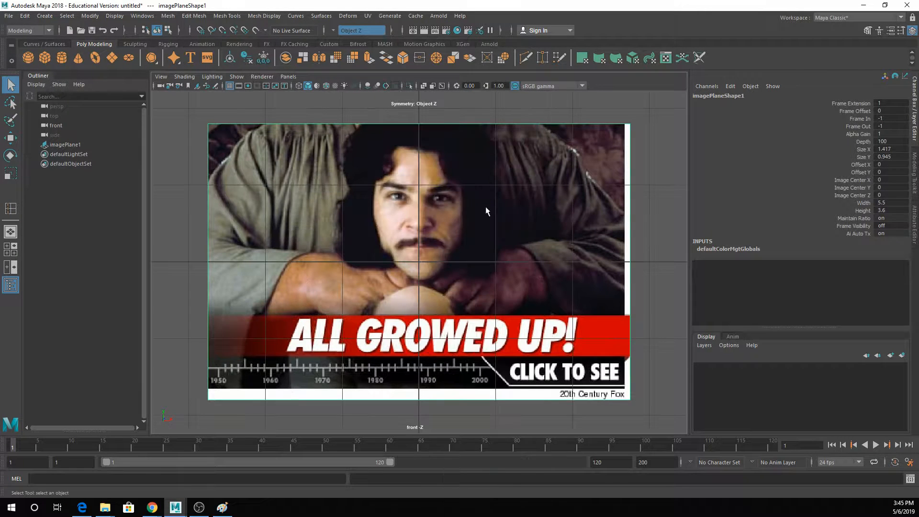
- Scale the image plane up uniformly to several times its size, with the face spanning many grid squares
key(r)
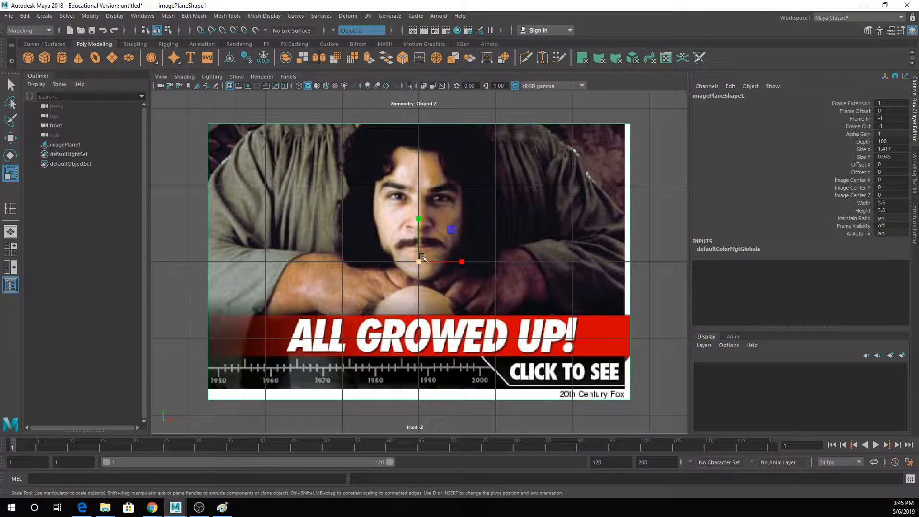
drag(421, 262, 589, 234)
scroll(589, 234, down, 10)
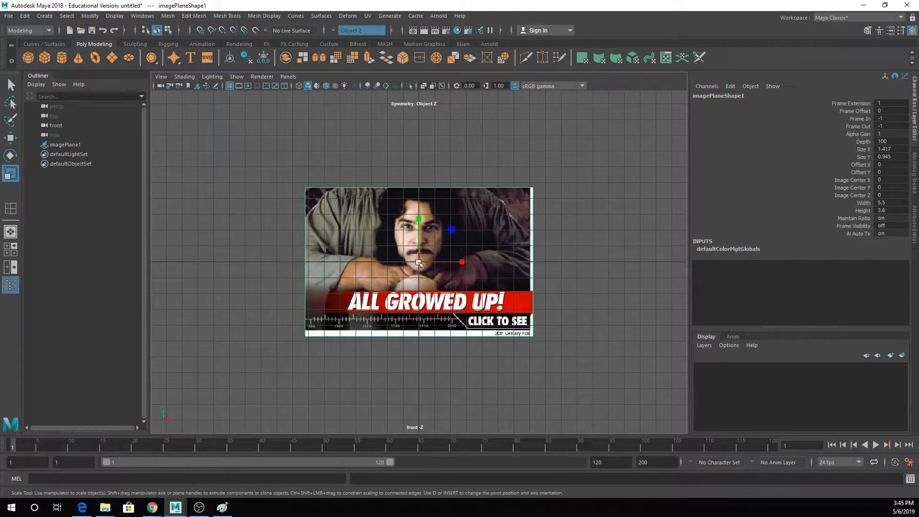
drag(419, 262, 673, 268)
scroll(496, 201, down, 3)
alt+middle_drag(496, 201, 512, 237)
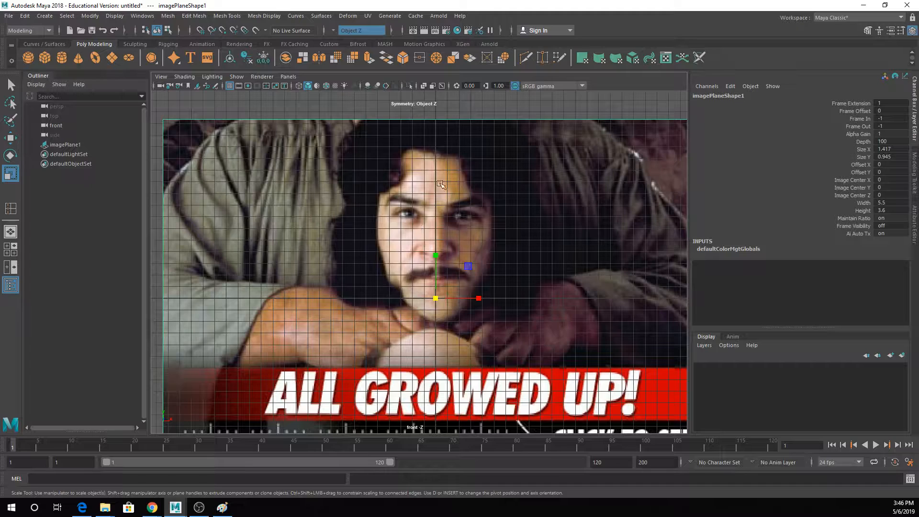
scroll(442, 243, down, 1)
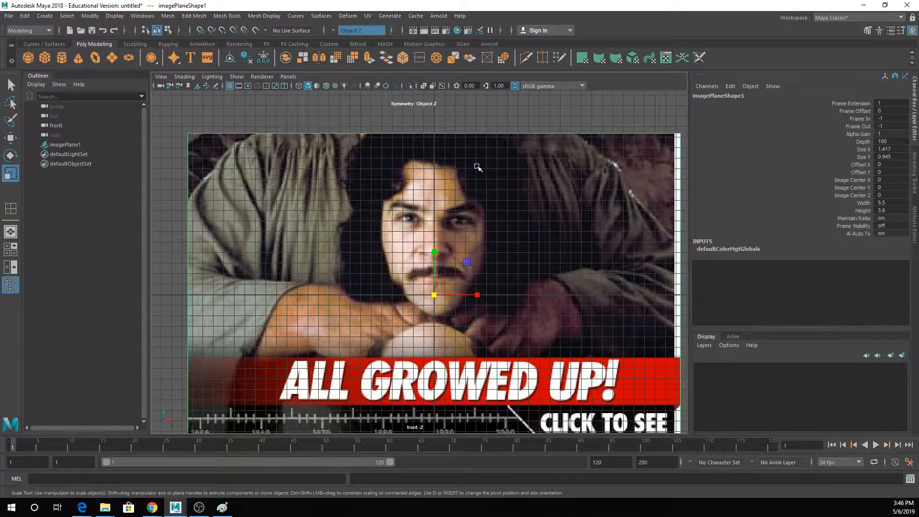
- Move the image plane backward along Z in the perspective view and return to the front view
key(space)
key(space)
key(w)
drag(388, 279, 468, 241)
key(space)
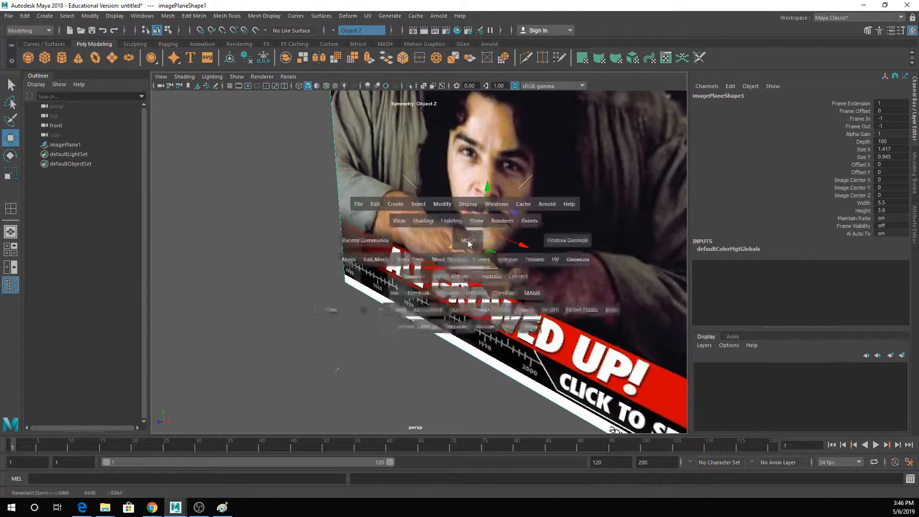
key(space)
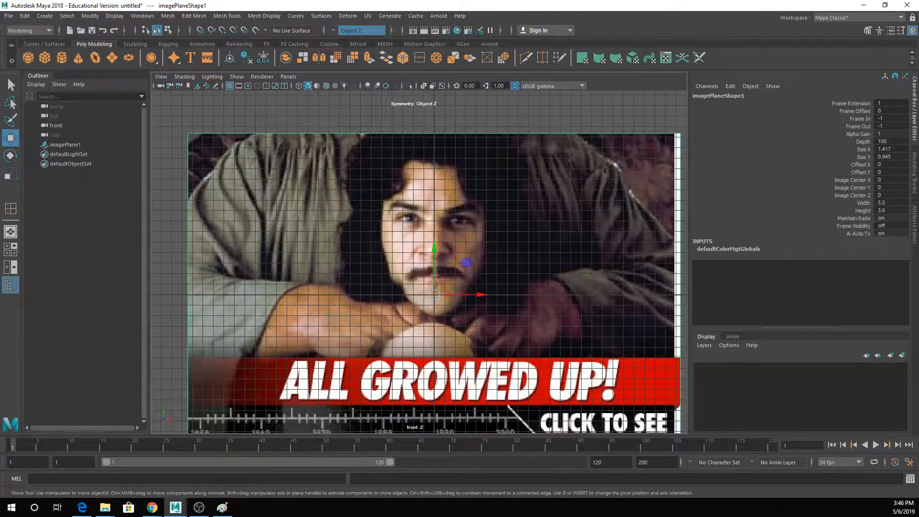
- Hide the grid in the front view
key(space)
click(402, 99)
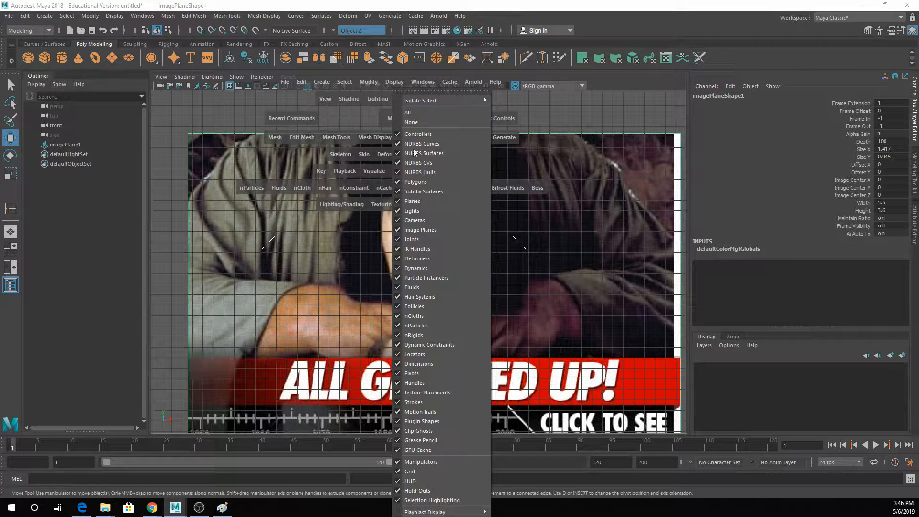
click(427, 472)
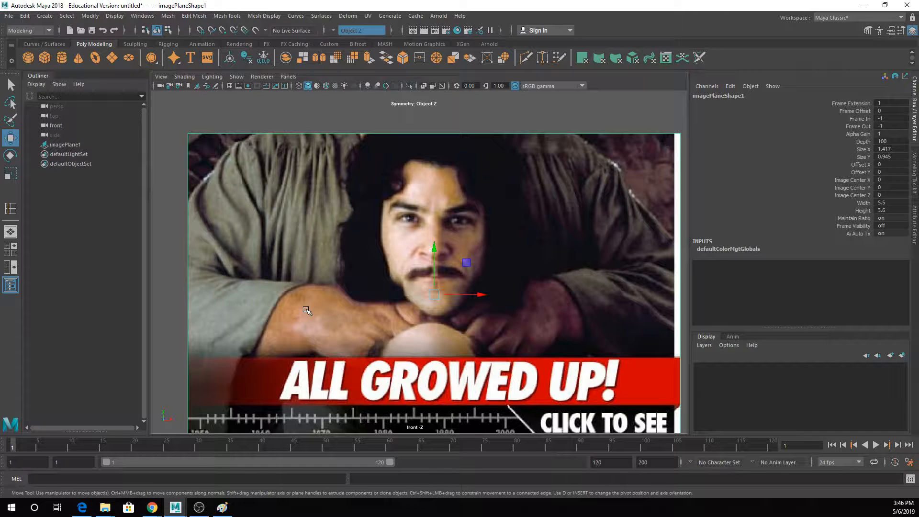
- Create a polygon cube about 13.5 units wide over the face and set its X, Y and Z translation to 0
click(45, 58)
drag(425, 225, 452, 296)
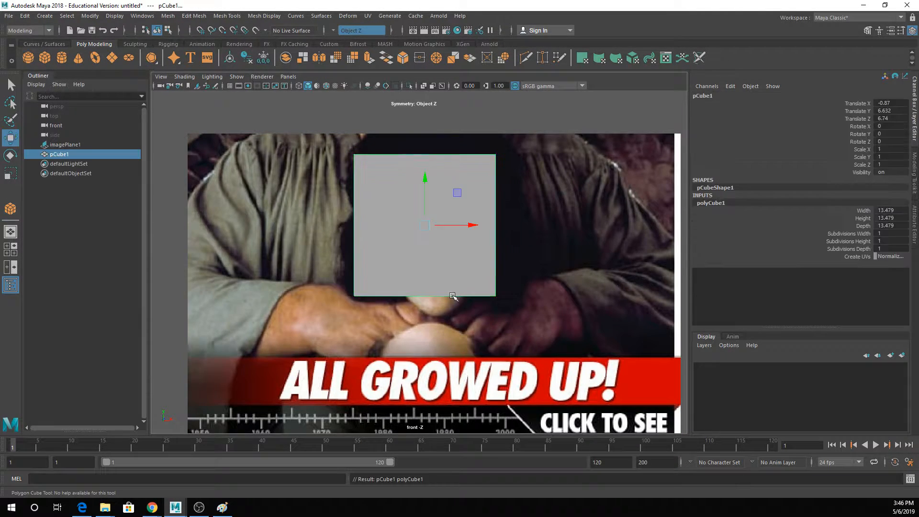
drag(890, 119, 889, 104)
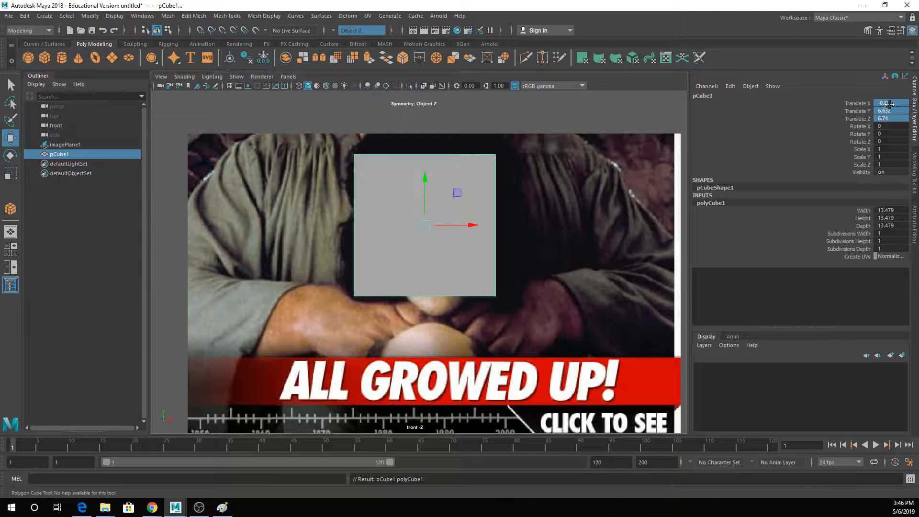
key(Return)
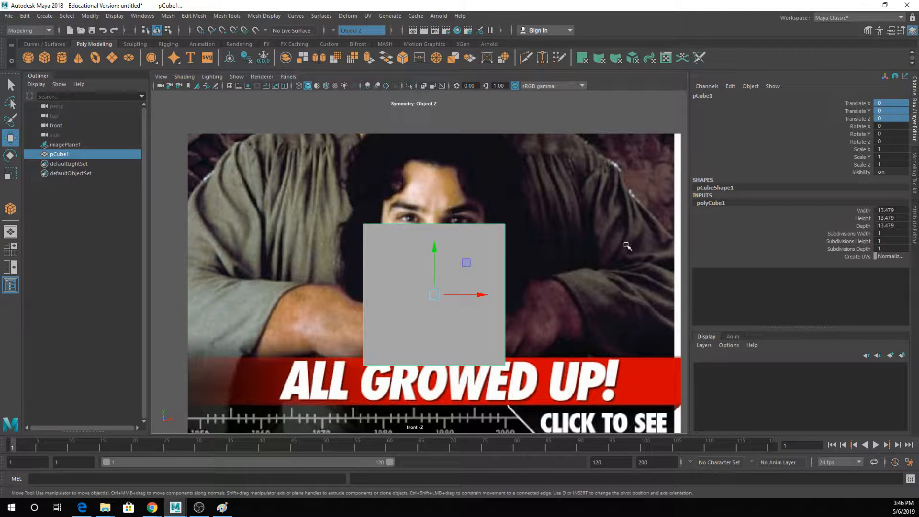
- Set the cube's width, height and depth subdivisions to 2 and inspect it in perspective
drag(846, 235, 833, 250)
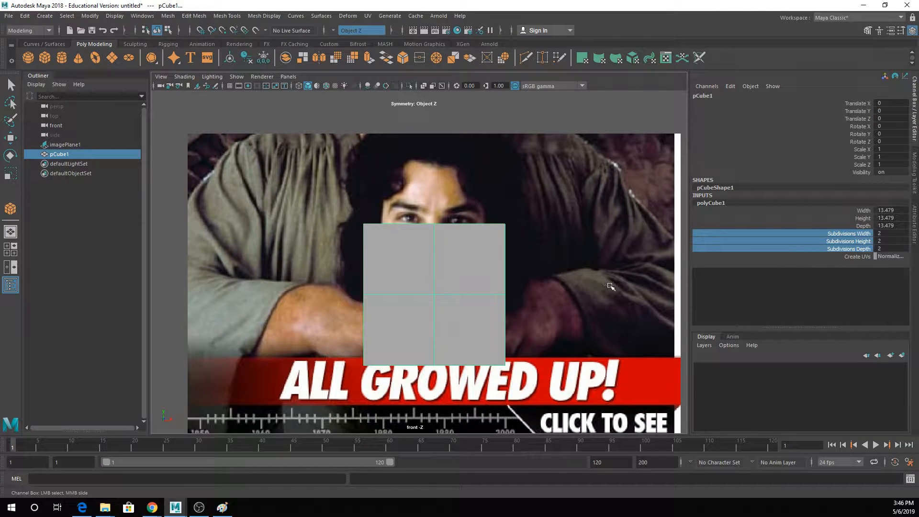
key(space)
key(space)
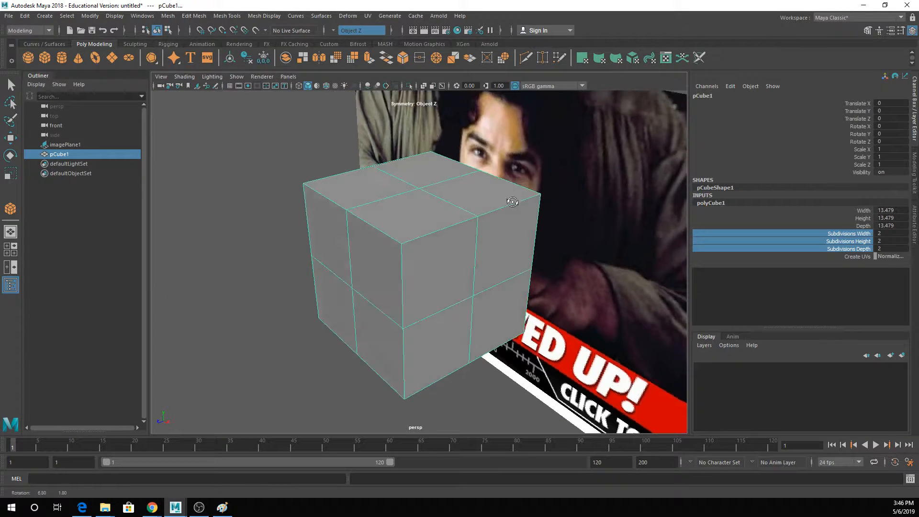
alt+drag(551, 206, 527, 198)
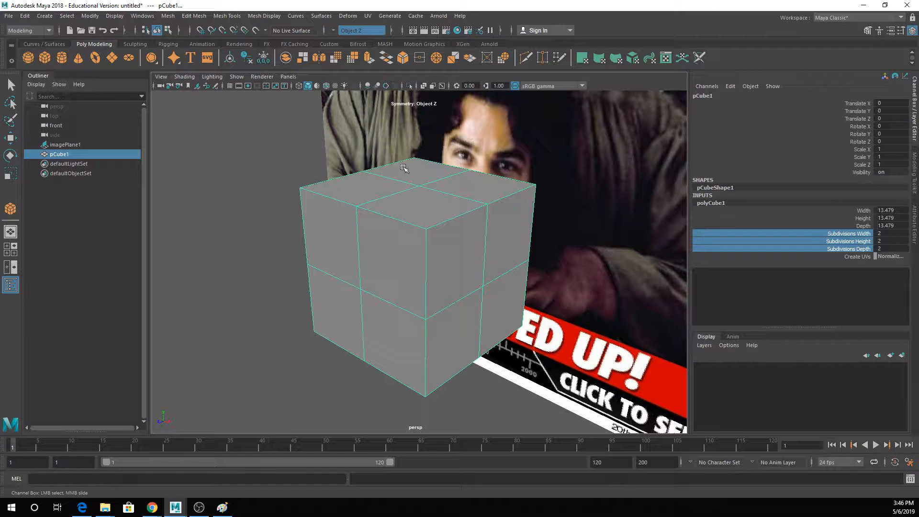
alt+drag(404, 178, 428, 173)
key(space)
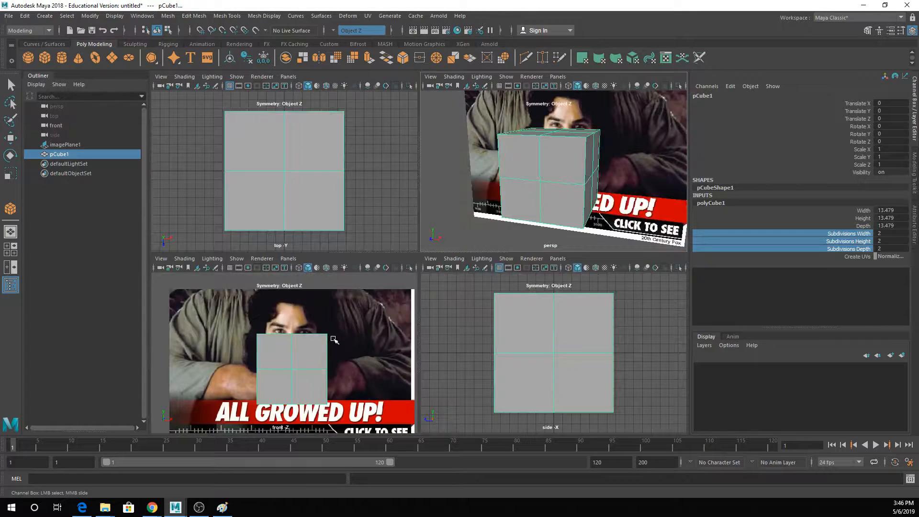
- In front-view wireframe, scale the cube uniformly to about 0.746 and raise it over the face to about 6.69 in Y
key(space)
key(space)
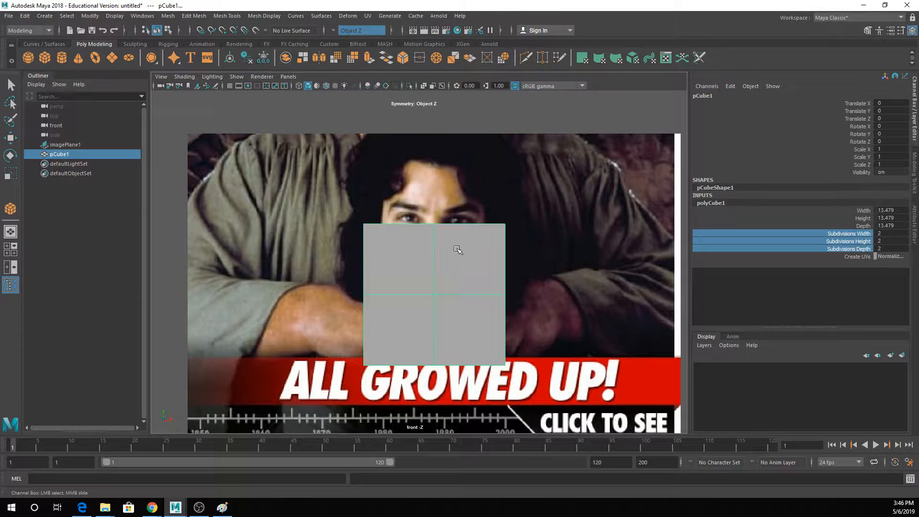
key(w)
drag(434, 269, 426, 241)
key(4)
key(r)
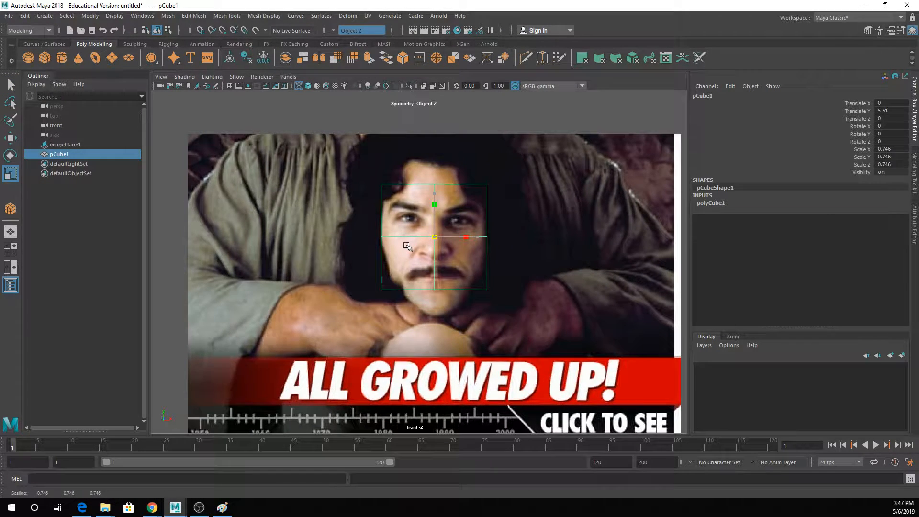
alt+middle_drag(426, 242, 424, 264)
key(w)
drag(434, 242, 434, 230)
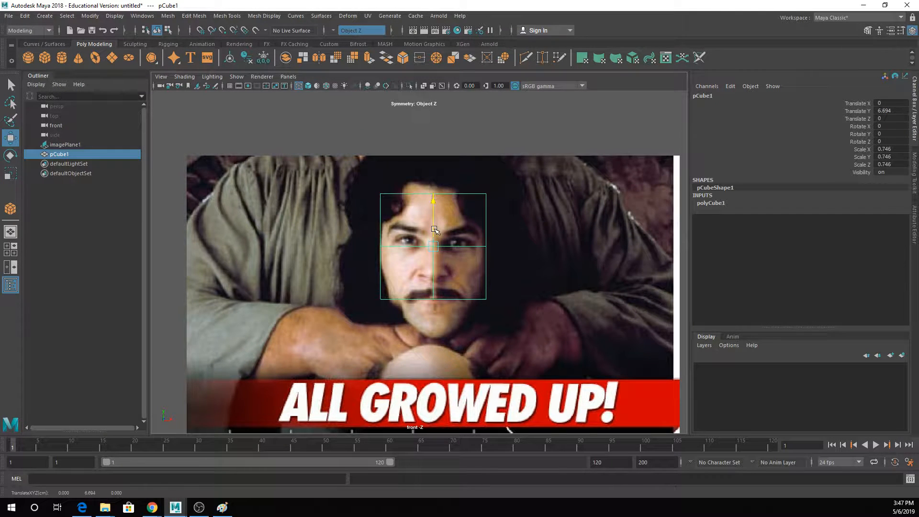
- Switch the cube to edge mode in perspective and select its vertical corner edges
key(space)
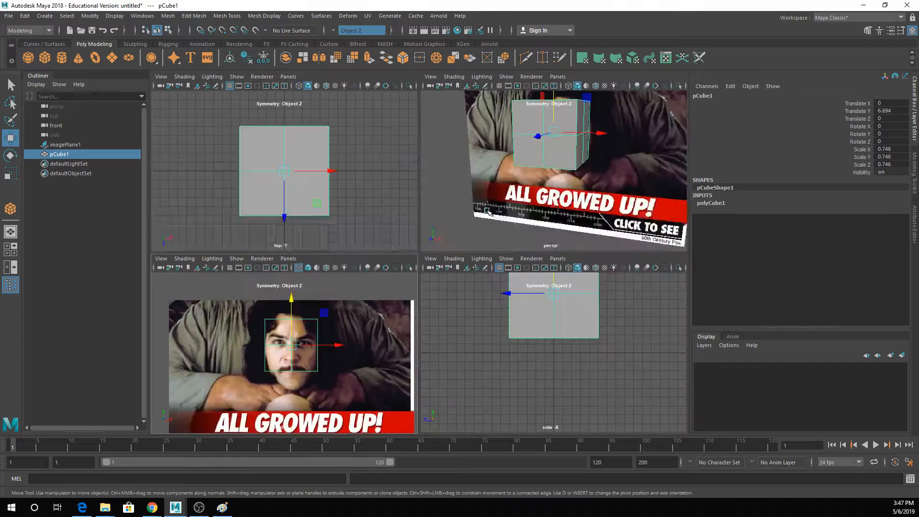
key(space)
alt+middle_drag(540, 174, 541, 198)
alt+drag(525, 201, 490, 233)
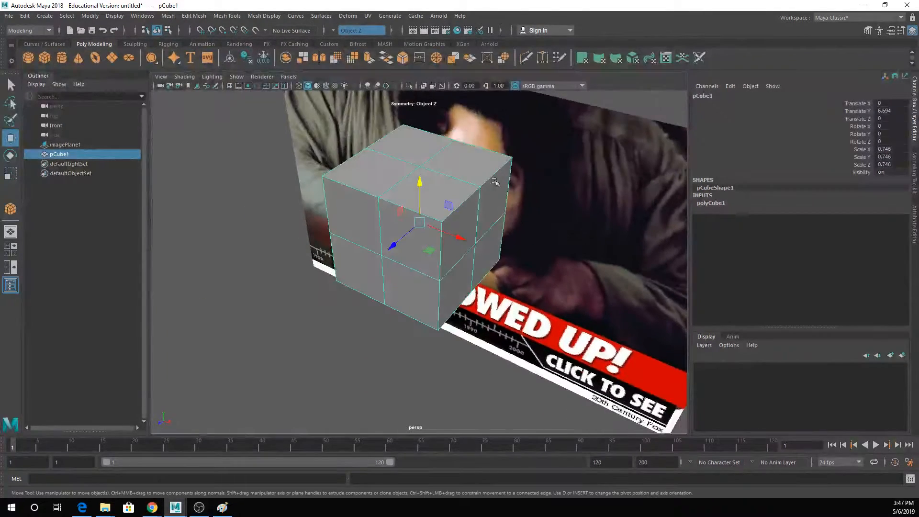
right_drag(496, 185, 494, 151)
double_click(510, 195)
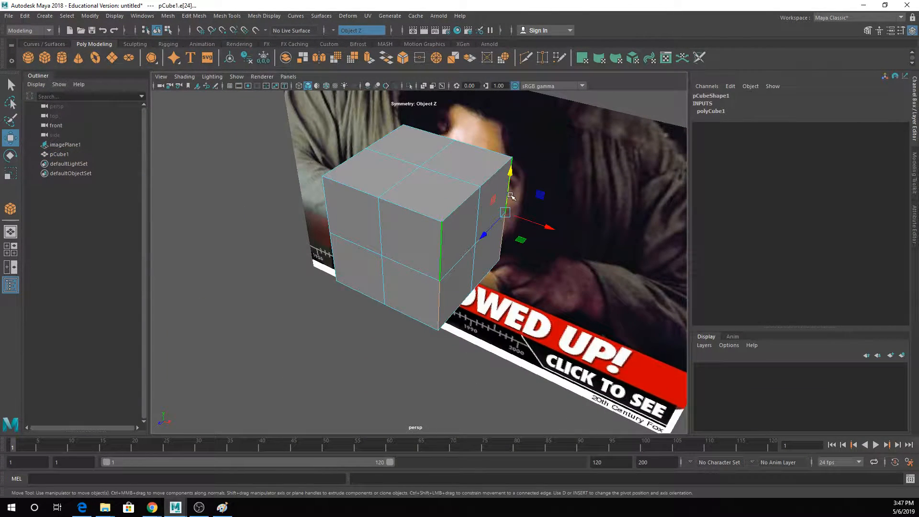
shift+double_click(331, 193)
- Change the symmetry setting to Object X for the cube's edge editing
key(space)
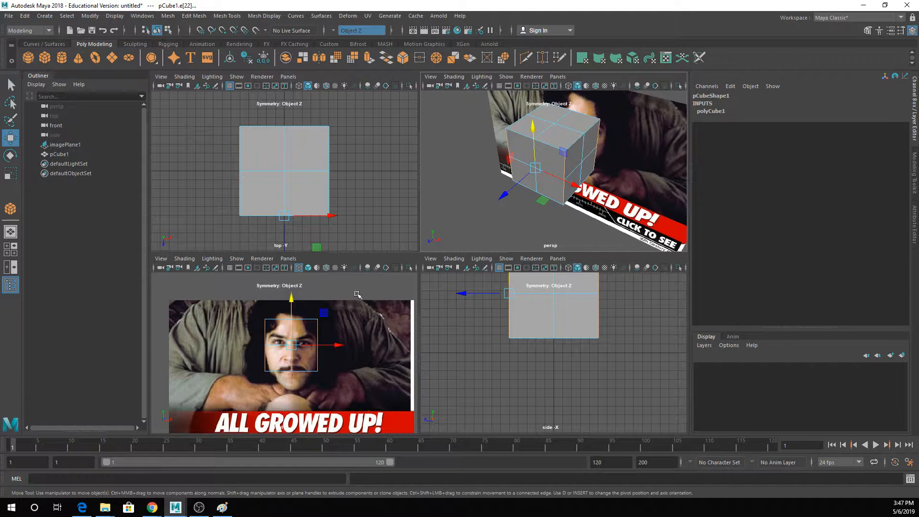
key(q)
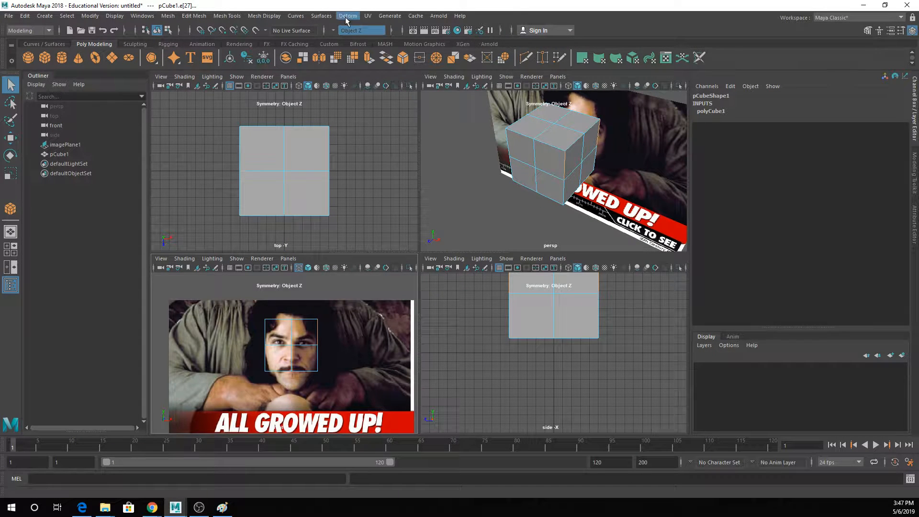
click(342, 30)
click(353, 44)
- Select the cube's four vertical corner edges and scale them inward to give it an octagonal outline from above
scroll(312, 337, up, 5)
click(312, 337)
click(346, 317)
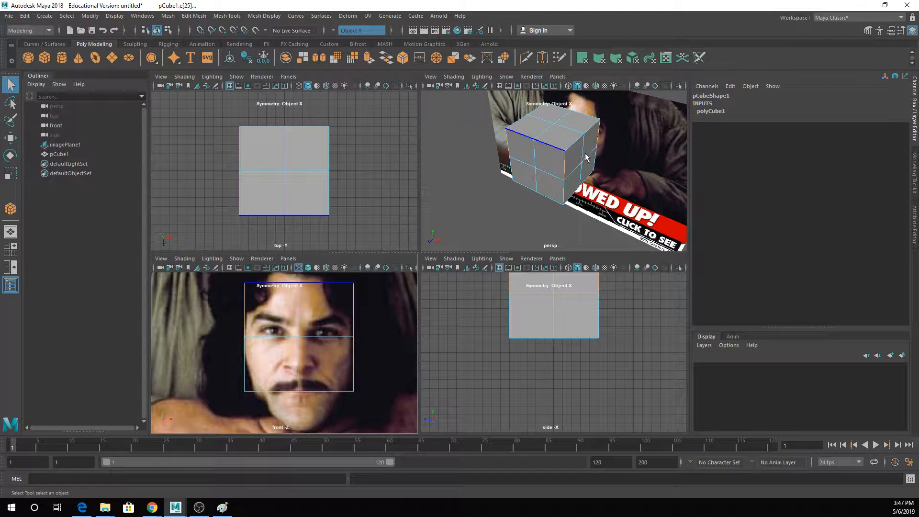
shift+click(566, 184)
shift+click(593, 154)
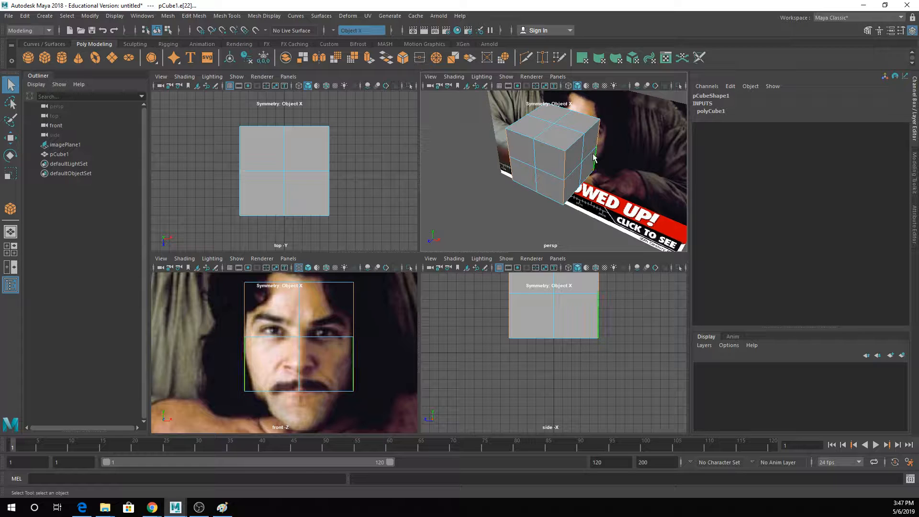
key(r)
drag(561, 186, 591, 168)
key(w)
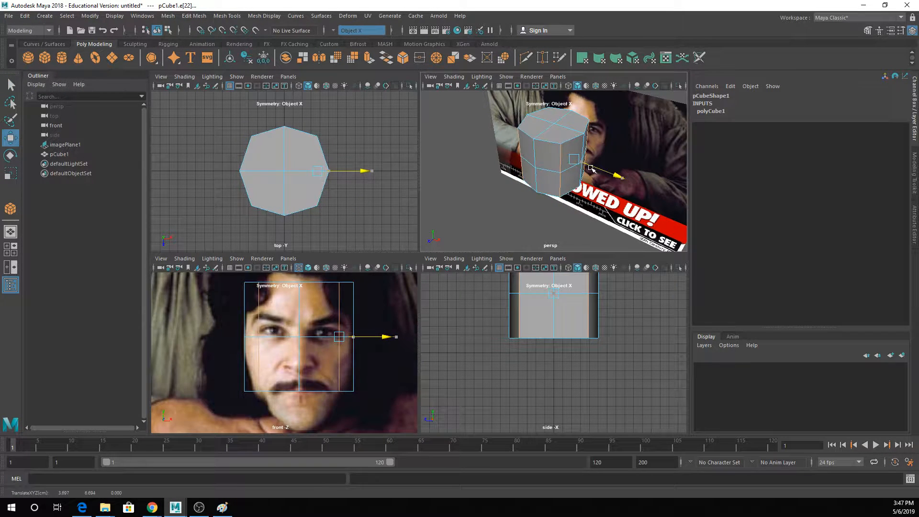
- In the front view, select the cube's middle horizontal edge loop and raise it to the eye line
alt+drag(580, 128, 612, 142)
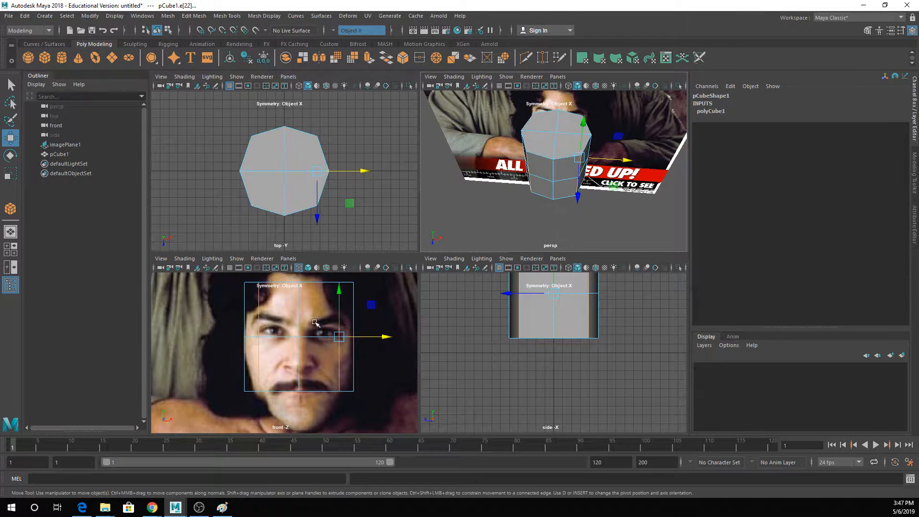
key(space)
key(q)
click(445, 229)
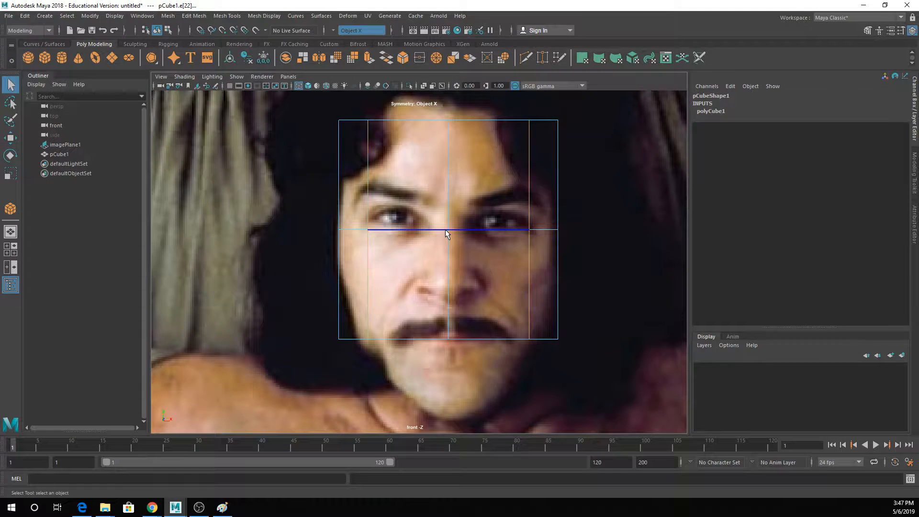
key(w)
drag(390, 208, 392, 201)
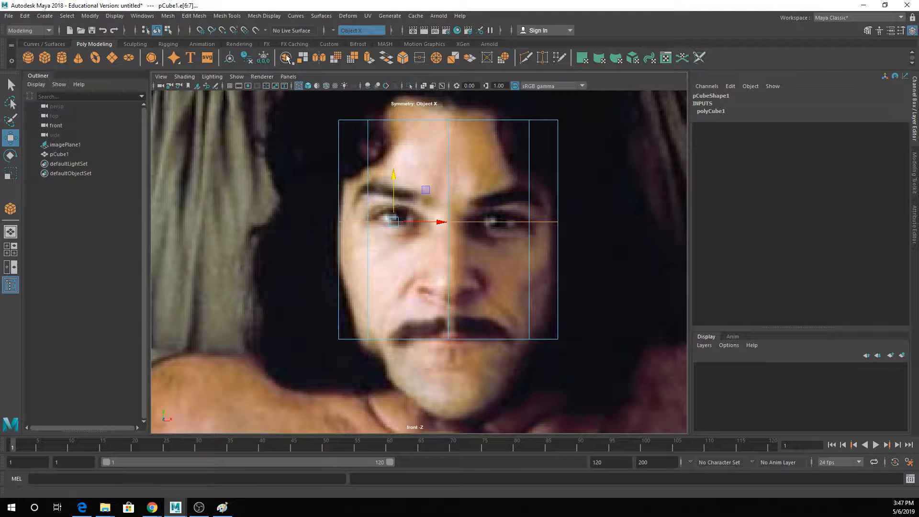
- Insert horizontal edge loops just above the eyebrows and below the eyes, plus mirrored vertical loops through both eyes
key(q)
click(454, 187)
right_drag(455, 188, 475, 161)
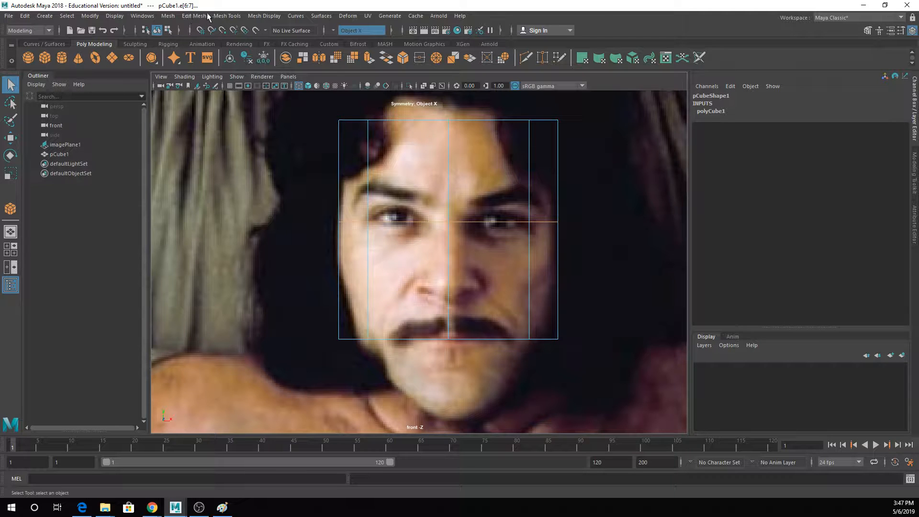
click(229, 16)
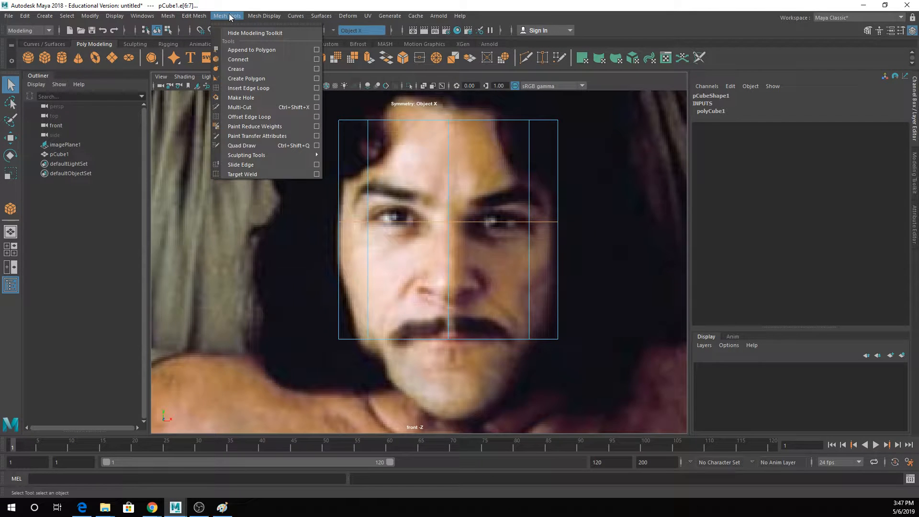
click(239, 87)
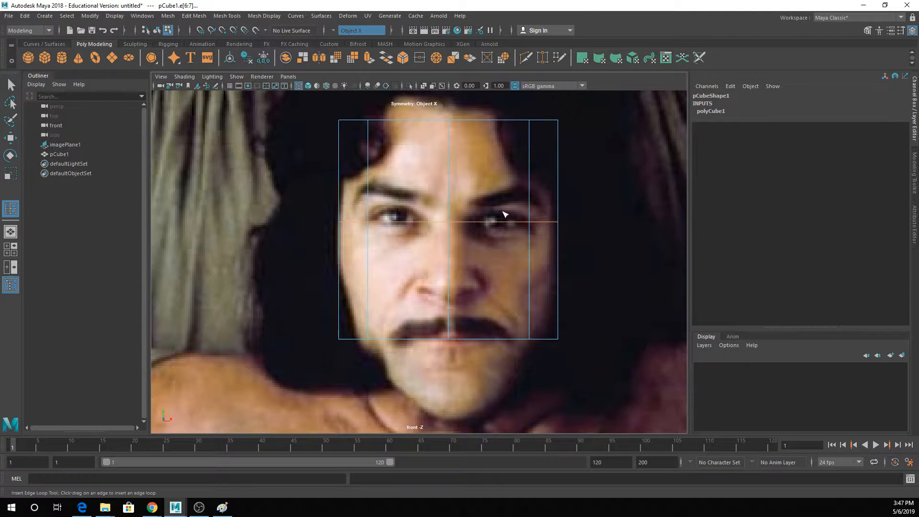
click(451, 180)
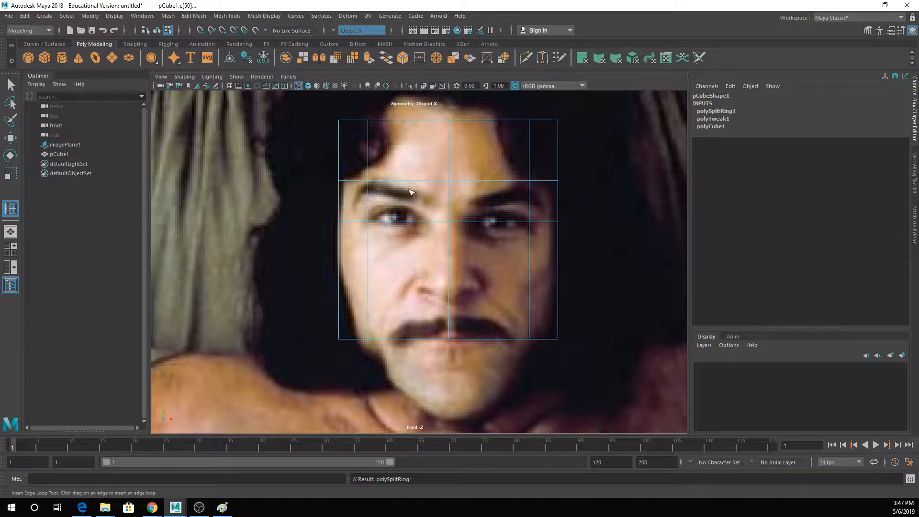
drag(450, 246, 446, 253)
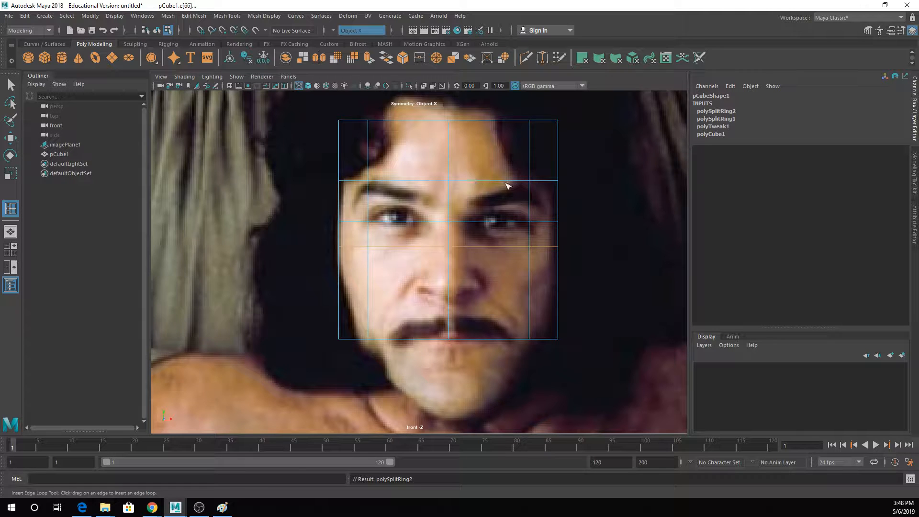
drag(490, 181, 503, 181)
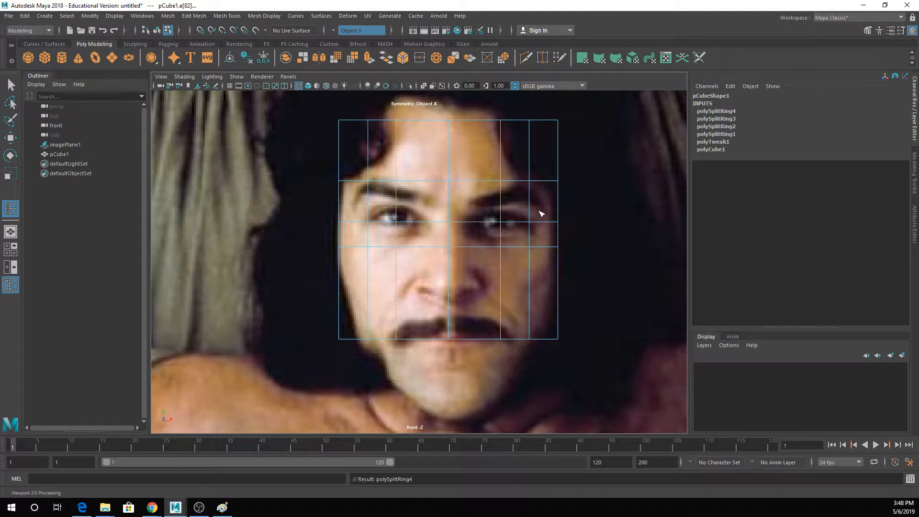
- In vertex mode, move the brow-row front corner vertices outward and slightly down toward the outer ends of the eyebrows
key(space)
key(space)
alt+drag(551, 216, 437, 191)
right_drag(423, 197, 416, 196)
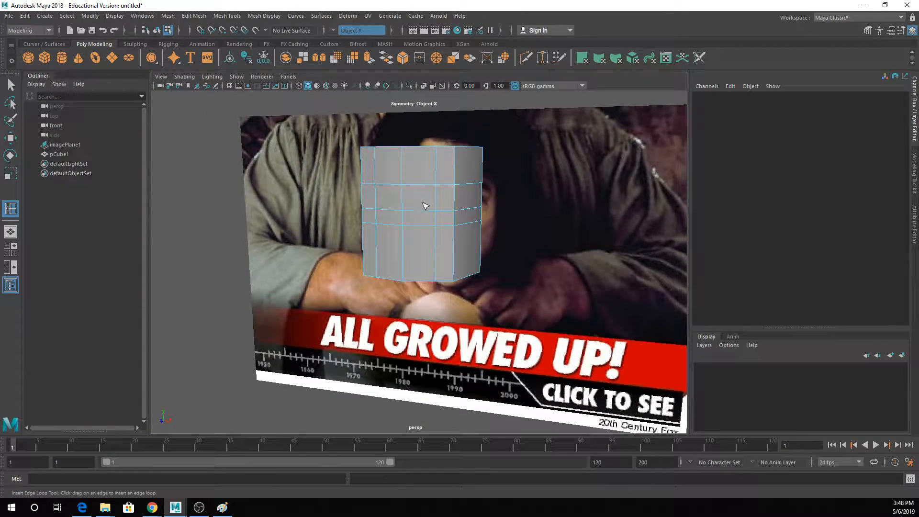
key(space)
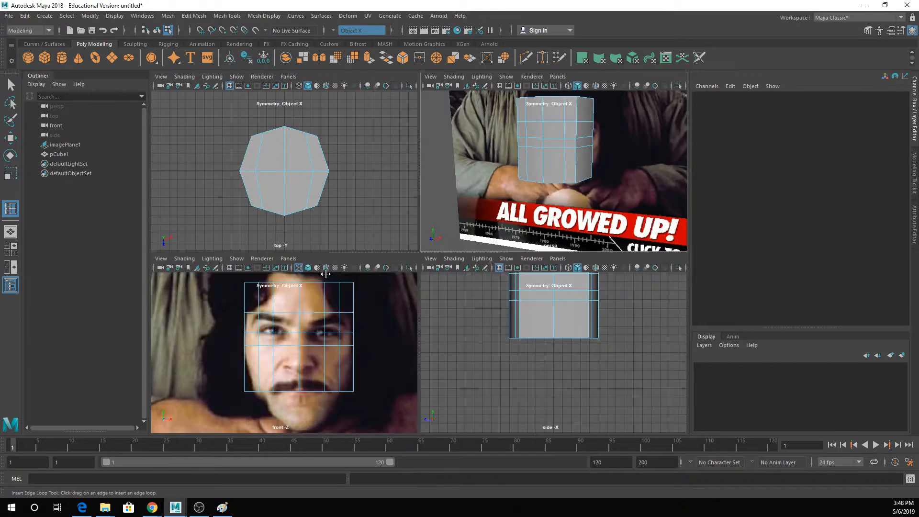
right_drag(549, 141, 541, 125)
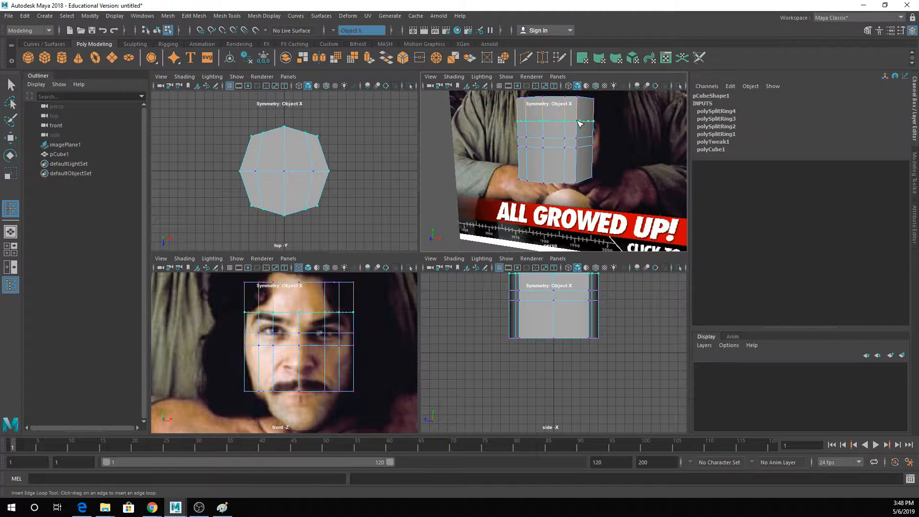
key(ctrl+z)
key(q)
click(577, 138)
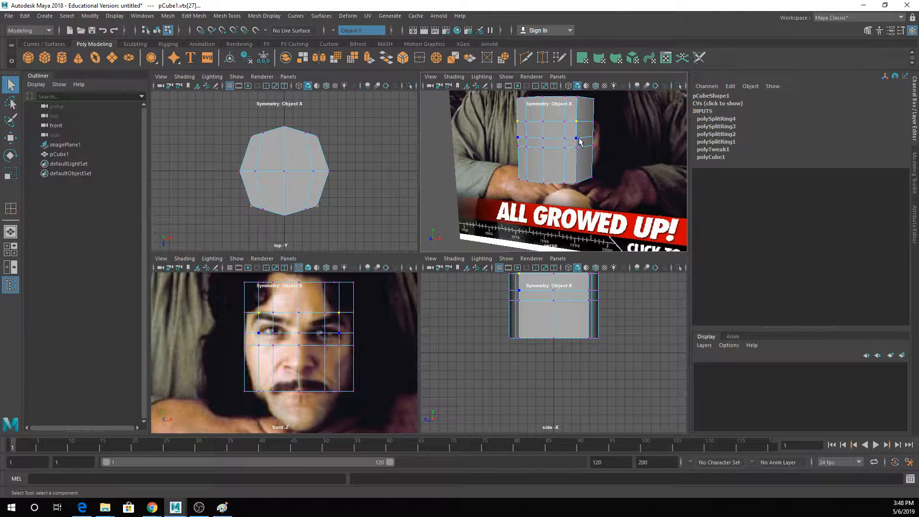
key(w)
scroll(332, 319, up, 5)
scroll(355, 304, down, 5)
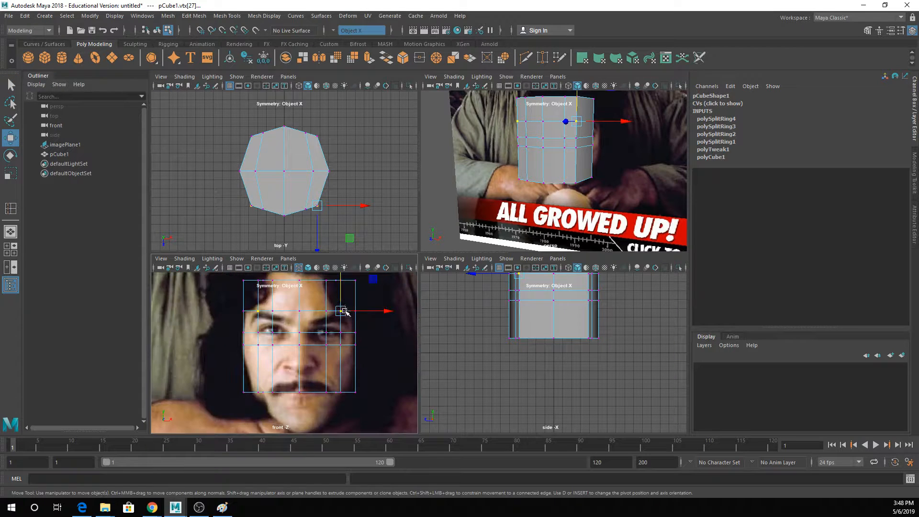
alt+middle_drag(345, 312, 332, 314)
drag(329, 316, 334, 348)
- Move the front corner vertices on the eye row and the row below it outward around the eye sockets
key(q)
click(328, 338)
key(w)
key(q)
click(329, 349)
key(w)
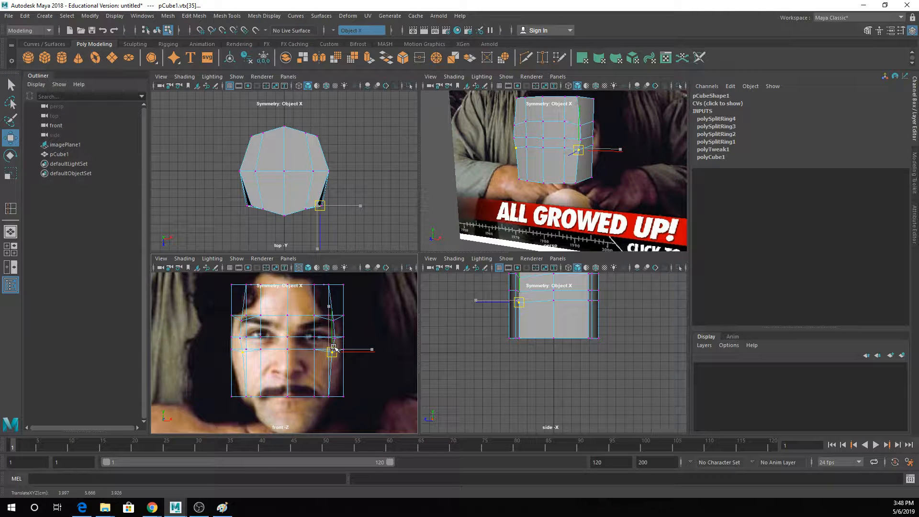
- Lower the vertices beneath both eyes and bring the centre brow vertex down between the eyebrows
key(q)
click(314, 350)
key(w)
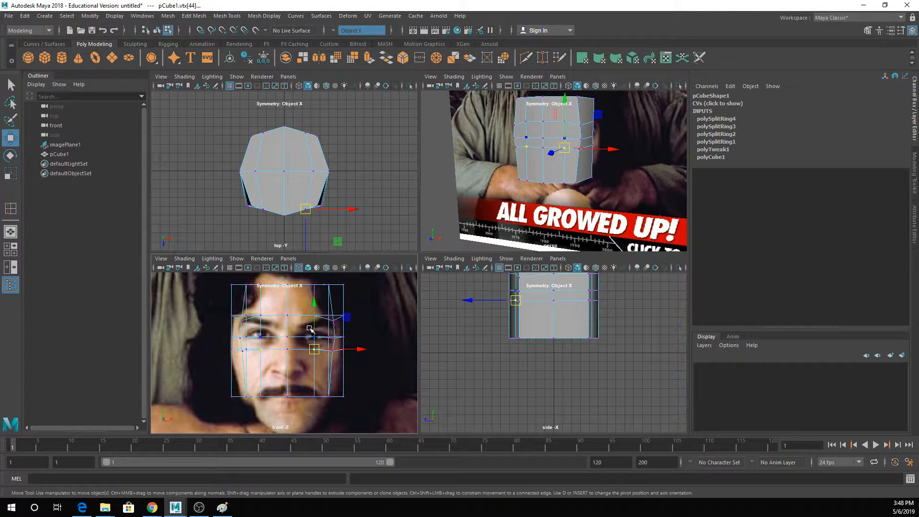
key(q)
click(287, 315)
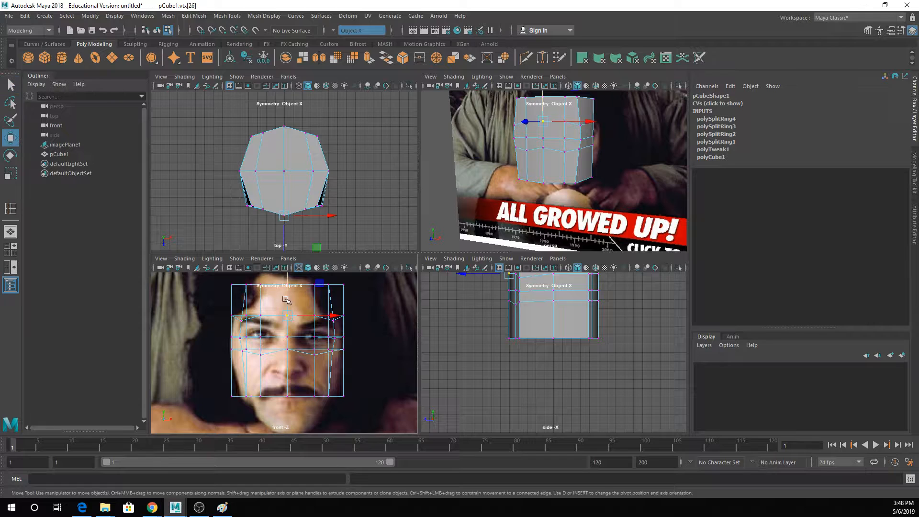
key(w)
drag(287, 309, 287, 310)
- In perspective, select the eye-column vertices on the brow, eye and under-eye rows and adjust them along Z
key(q)
alt+drag(546, 152, 580, 142)
scroll(579, 144, up, 5)
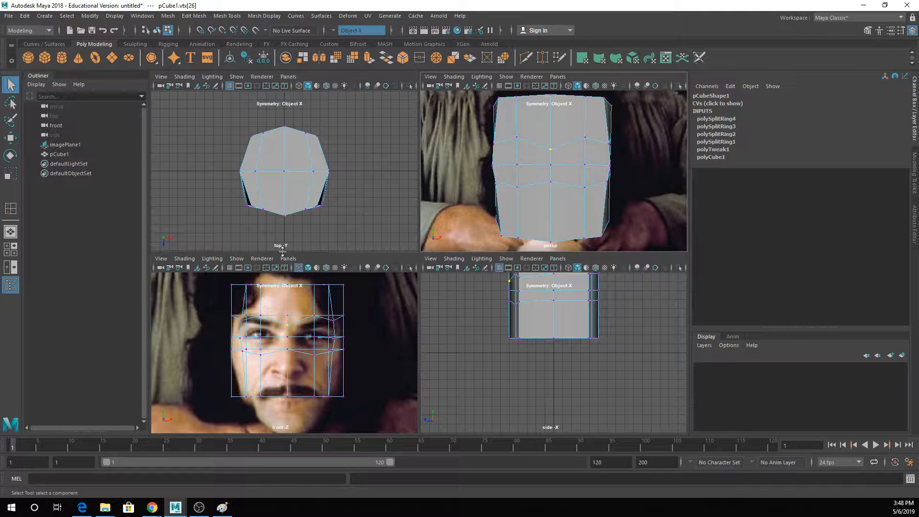
alt+drag(589, 176, 655, 198)
click(594, 172)
key(w)
key(q)
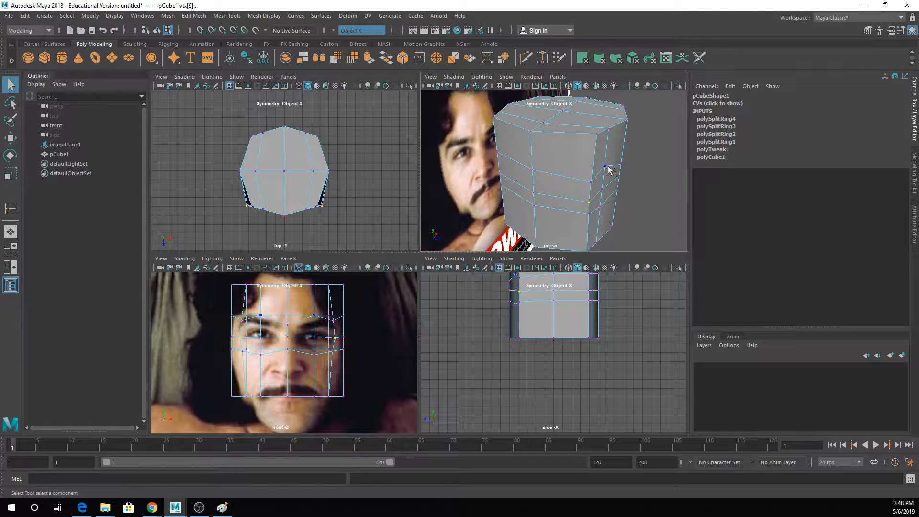
click(605, 166)
shift+click(604, 205)
shift+click(603, 192)
key(w)
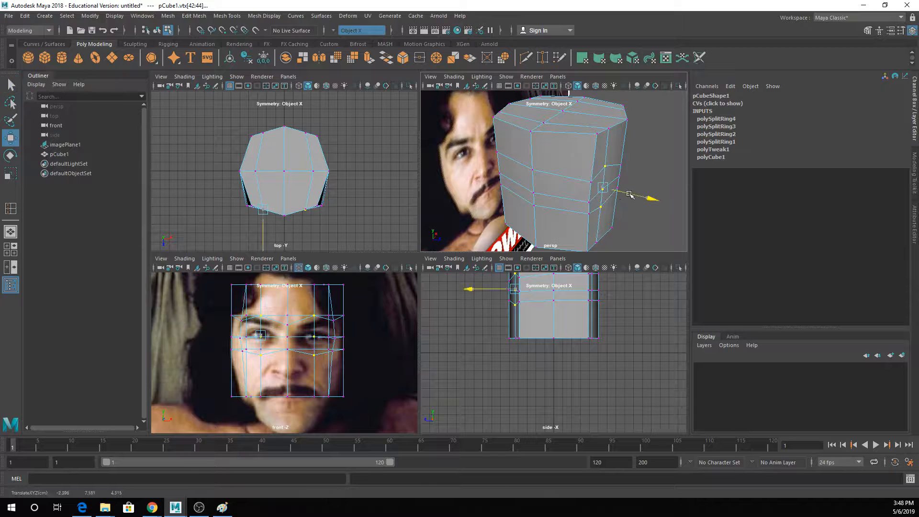
- Switch to face mode and select the front faces forming the band across both eyes
alt+drag(629, 160, 565, 139)
right_drag(565, 140, 566, 162)
click(564, 141)
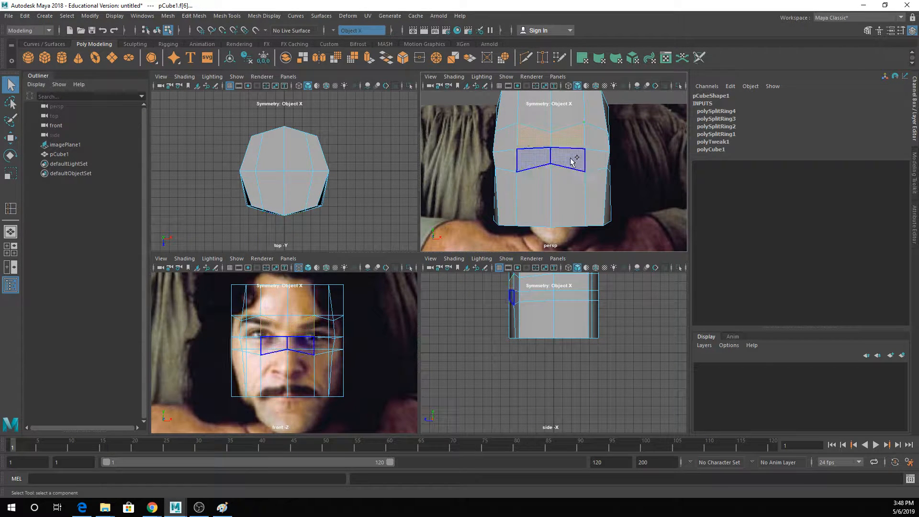
shift+click(576, 159)
shift+click(591, 153)
shift+click(596, 140)
click(579, 189)
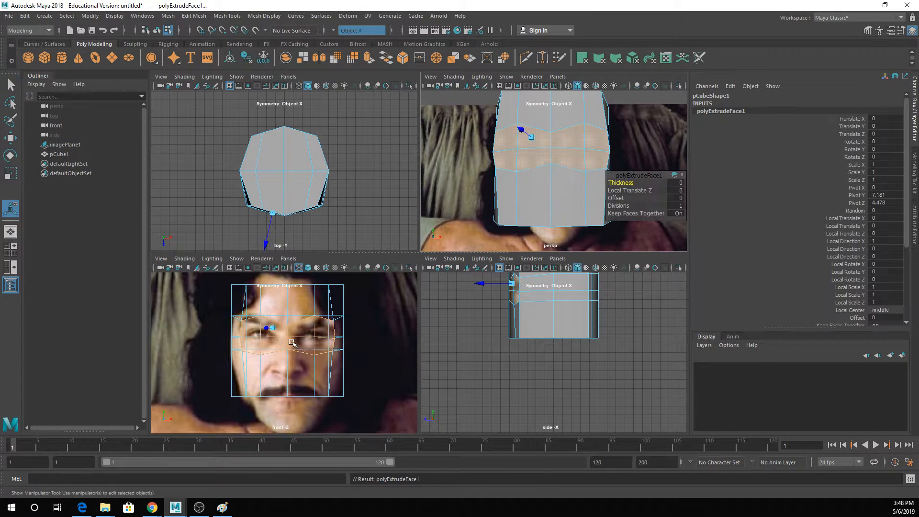
key(r)
drag(312, 336, 295, 340)
key(ctrl+z)
key(ctrl+z)
key(ctrl+z)
key(ctrl+z)
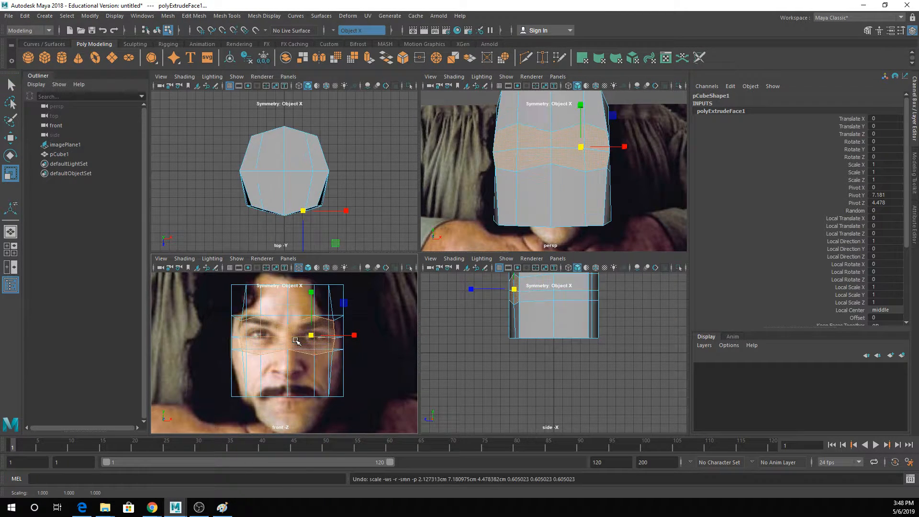
- Complete the eye-band face selection, extrude it, and scale the extruded faces inward to a local scale of 0.35
shift+click(597, 142)
shift+click(596, 159)
click(369, 59)
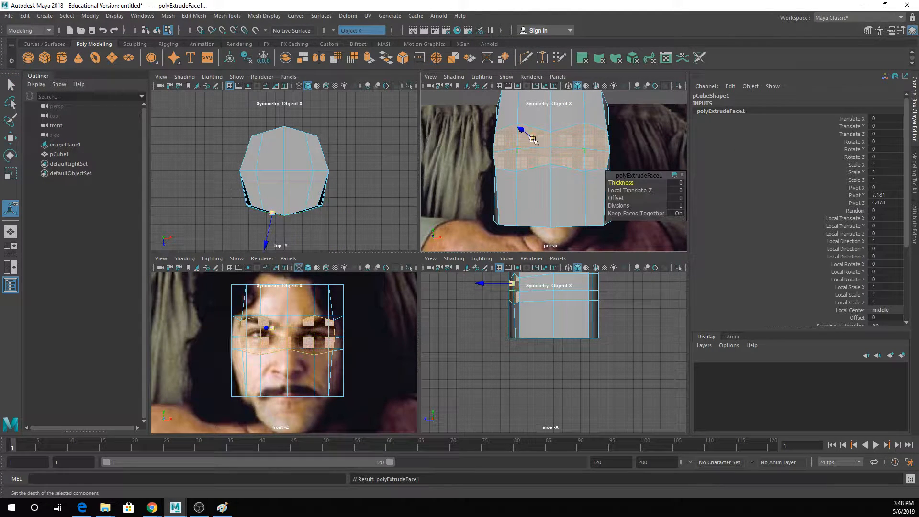
key(r)
drag(529, 138, 514, 144)
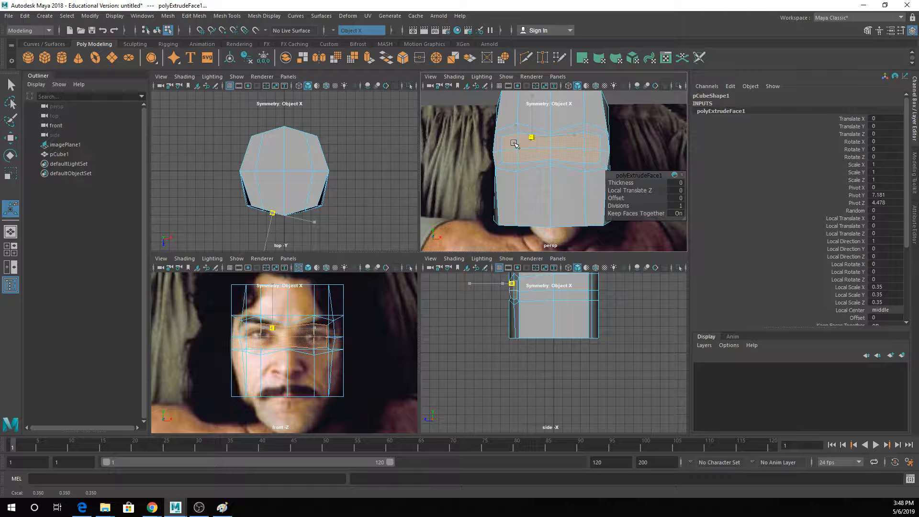
key(w)
scroll(327, 336, up, 3)
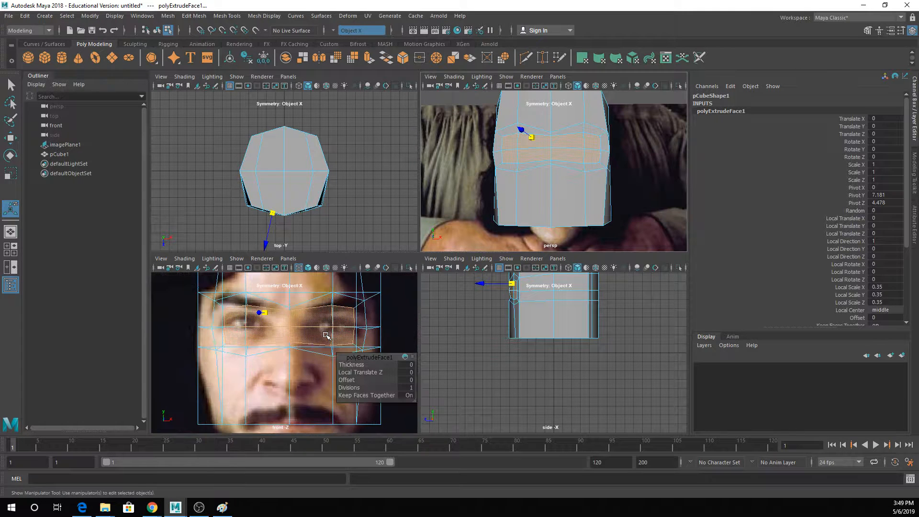
key(q)
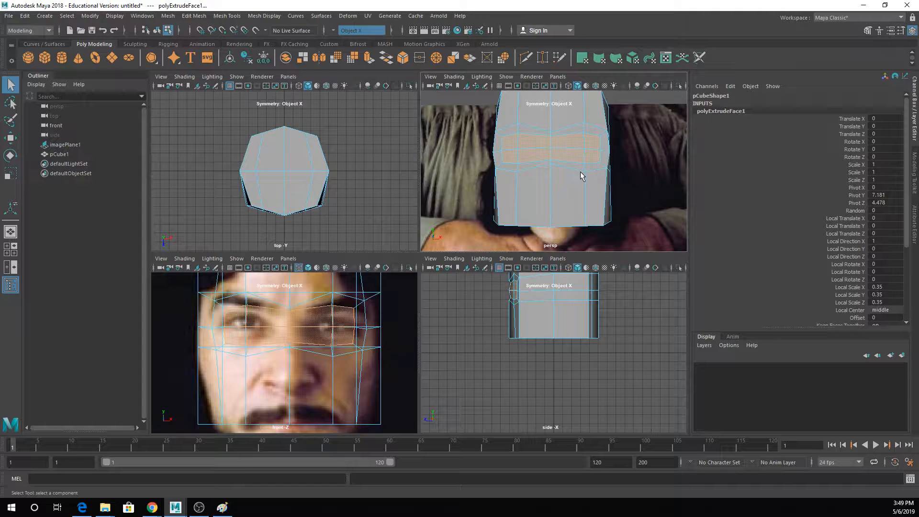
click(590, 132)
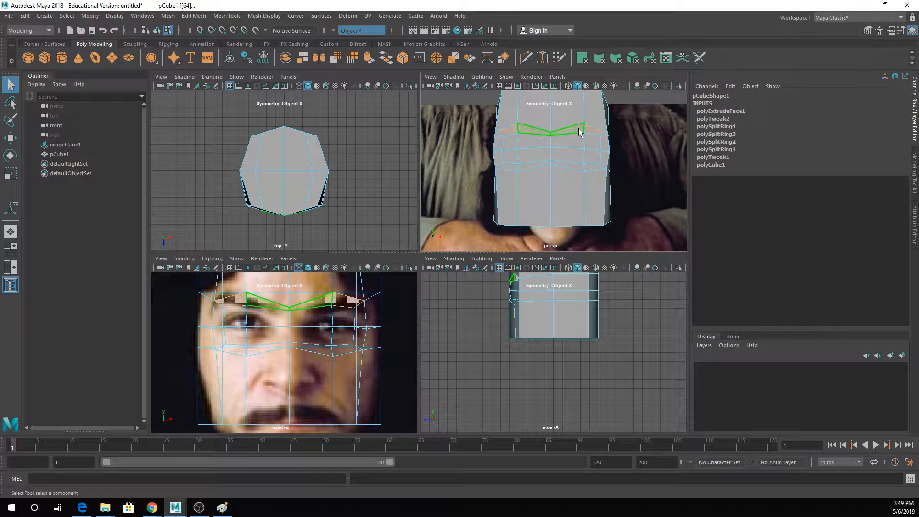
double_click(599, 129)
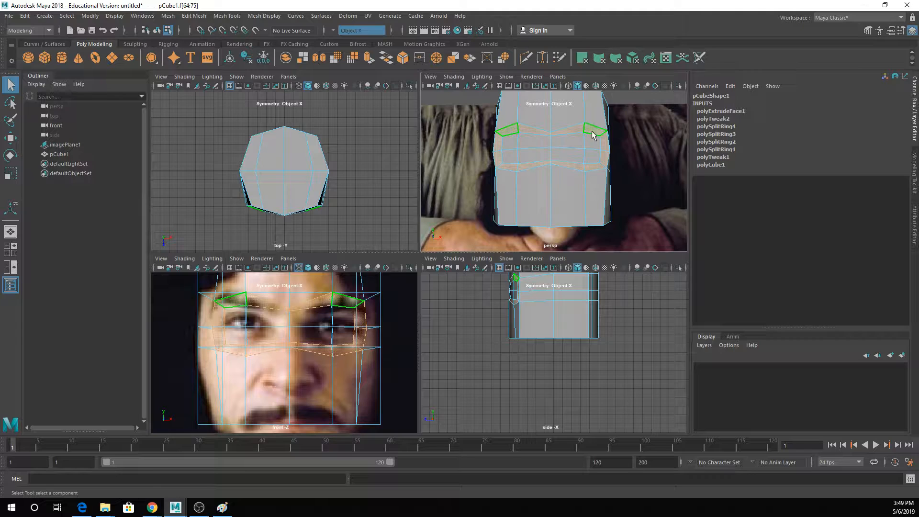
alt+drag(592, 135, 577, 153)
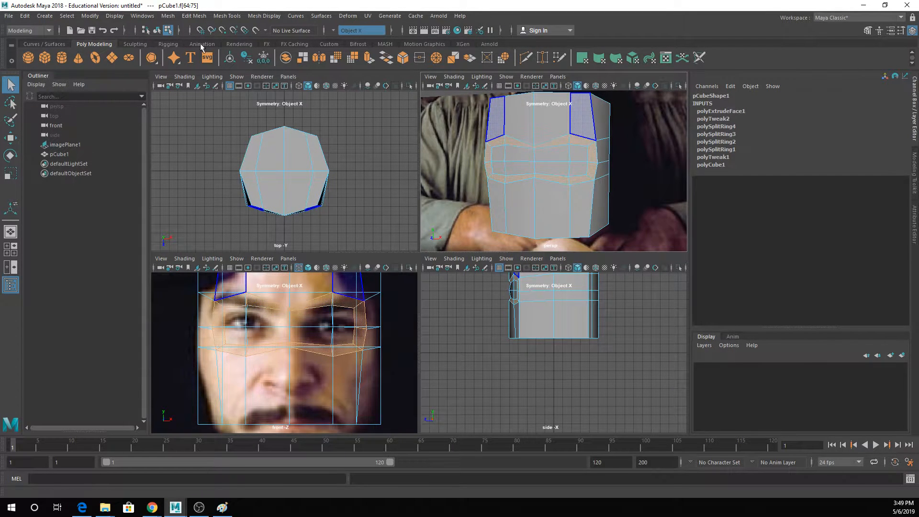
click(203, 16)
click(340, 313)
- Switch to edge mode, select the side-to-side centre edges on top of the head and raise them
alt+middle_drag(356, 279, 327, 362)
right_click(539, 137)
alt+drag(532, 126, 529, 193)
right_drag(529, 191, 521, 175)
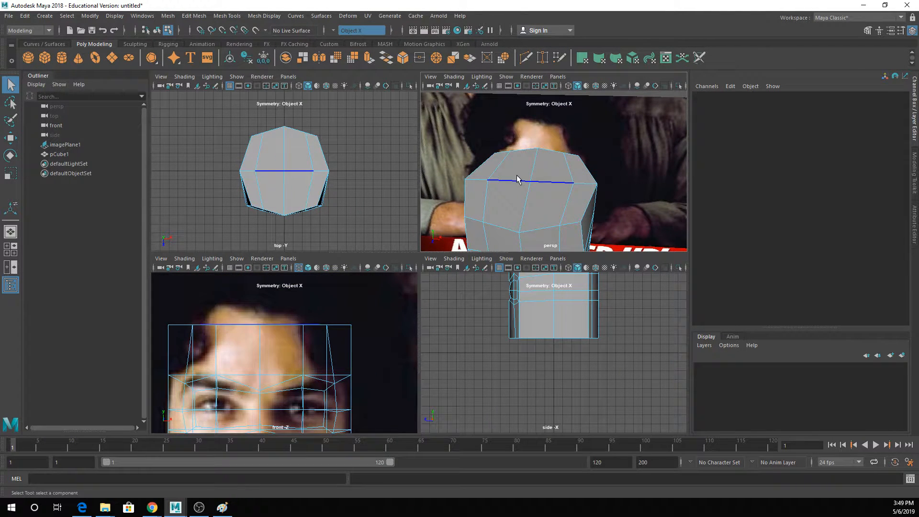
click(516, 176)
key(w)
key(q)
shift+click(483, 178)
key(w)
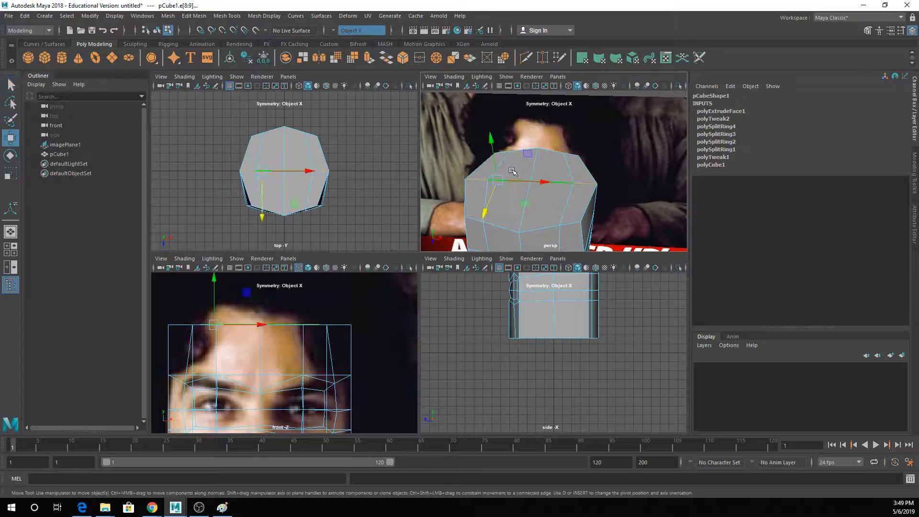
drag(490, 145, 502, 128)
- Raise the inner centre edges of the crown further, and lift its middle vertex to round the top of the head
key(q)
key(w)
key(q)
right_click(530, 141)
right_drag(511, 140, 492, 136)
right_drag(499, 152, 461, 152)
click(529, 152)
key(w)
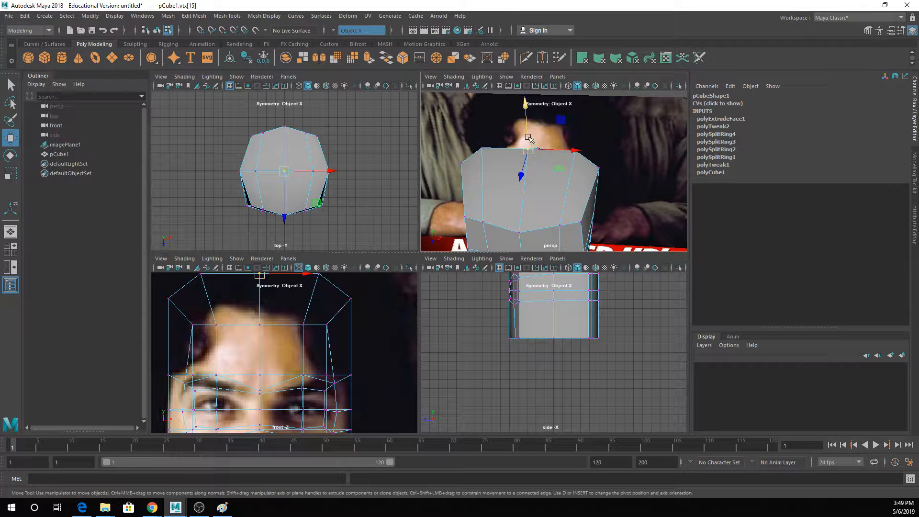
drag(526, 136, 525, 126)
- In the front view, pull the outermost side vertices on the brow and eye rows inward to the face outline
scroll(361, 341, down, 5)
alt+middle_drag(360, 336, 367, 291)
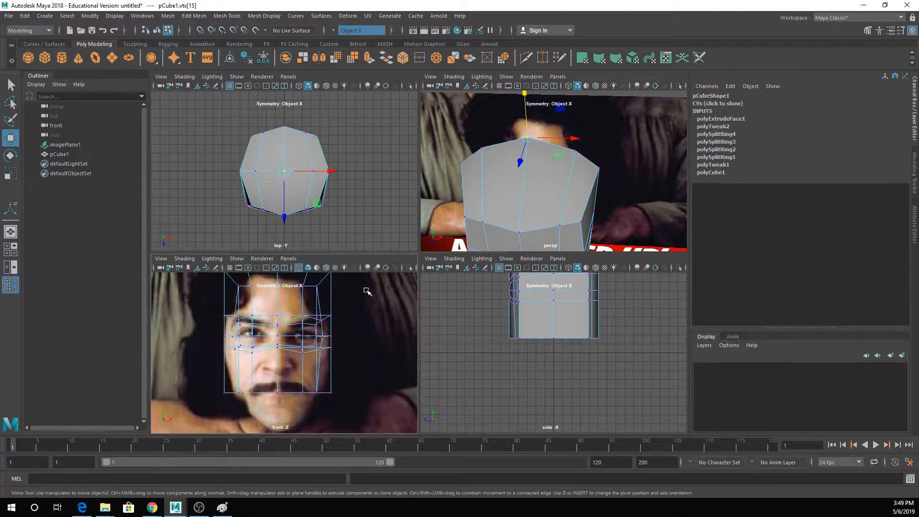
click(330, 313)
drag(346, 315, 336, 337)
key(q)
click(337, 338)
key(w)
key(q)
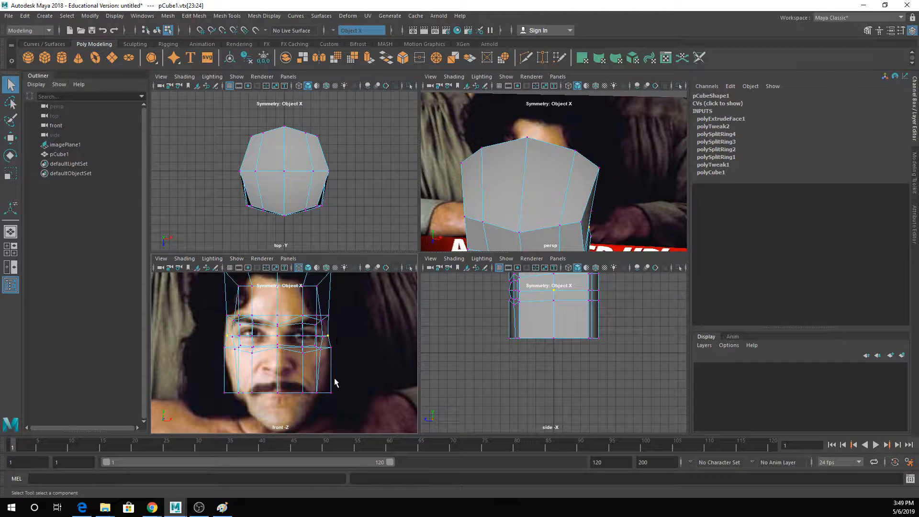
- In the front view, lower the bottom row of vertices to the chin and narrow it to form the jaw
drag(206, 381, 362, 417)
key(w)
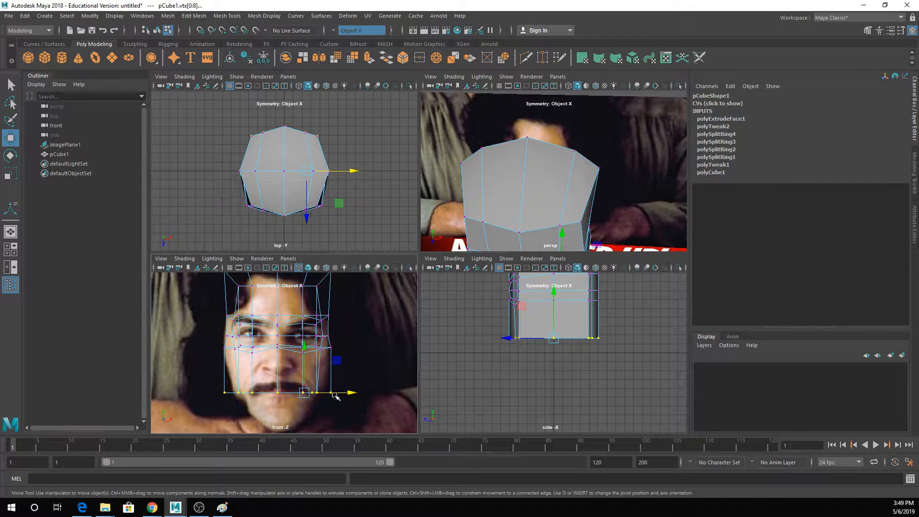
drag(301, 378, 300, 420)
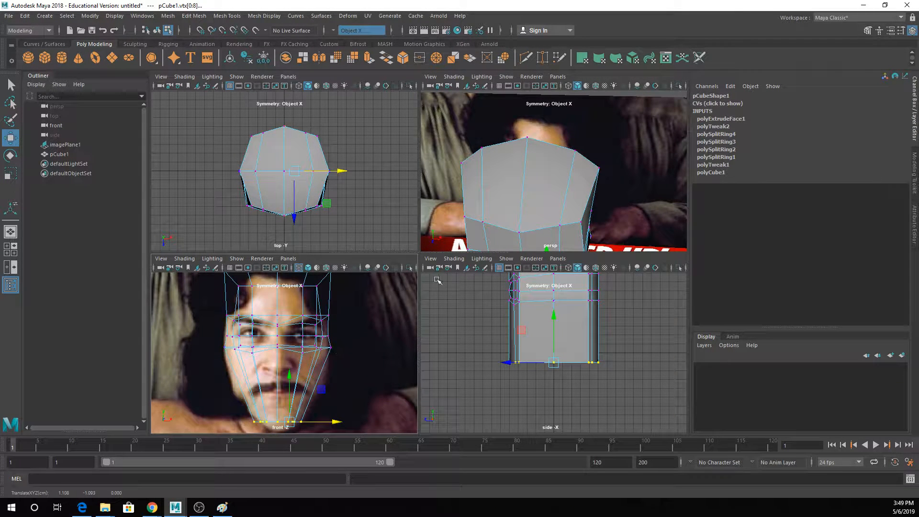
- Insert mirrored vertical edge loops either side of the face's centre line, between the nose bridge and the eyes
mouse_move(503, 172)
alt+mouse_down()
mouse_move(526, 170)
mouse_move(496, 181)
alt+mouse_up()
right_drag(496, 181, 518, 169)
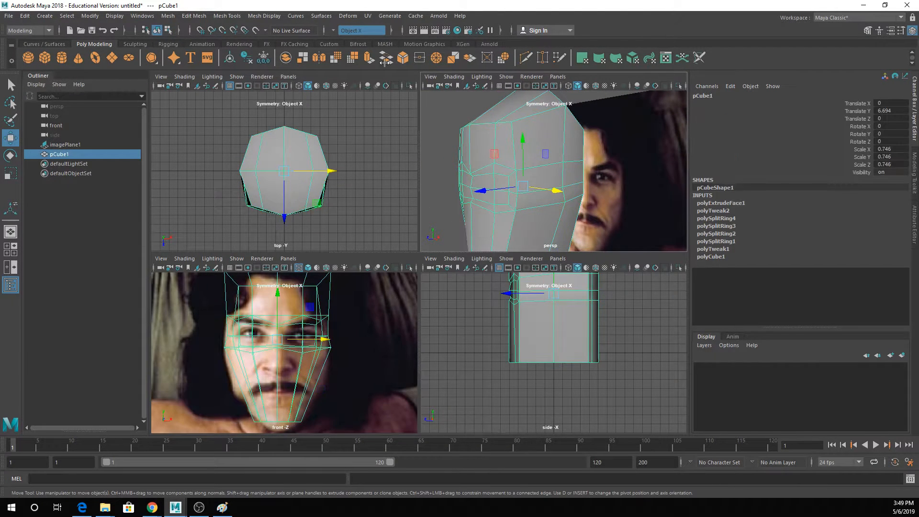
click(227, 16)
click(254, 86)
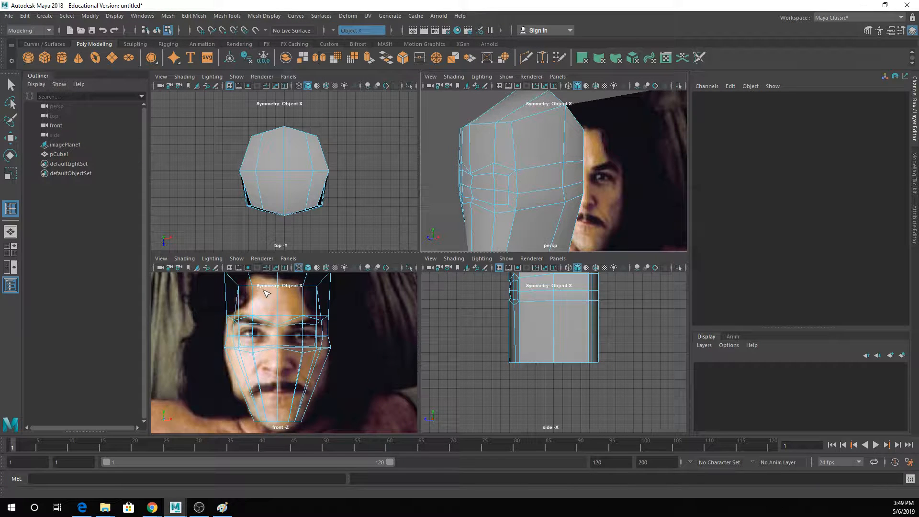
scroll(290, 338, up, 3)
click(291, 327)
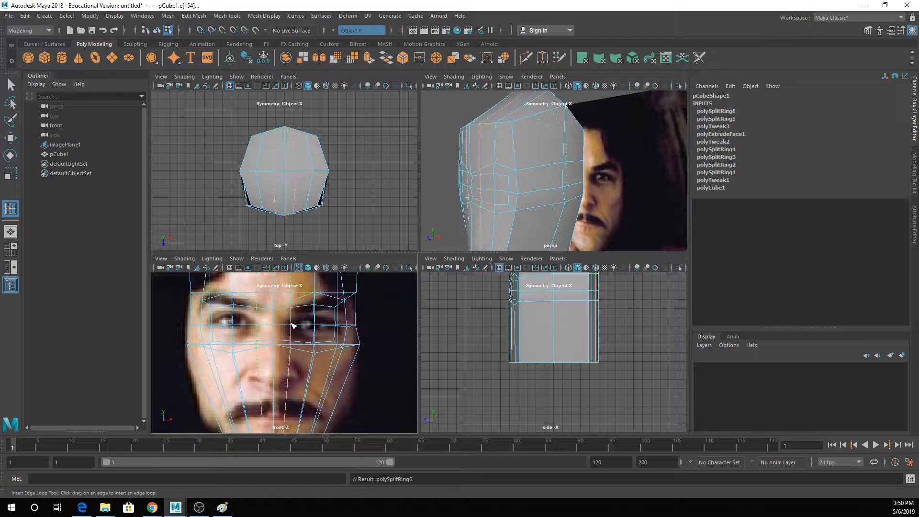
- Select all the inset faces over both eyes and delete them to open the eye holes
alt+drag(477, 187, 521, 182)
key(q)
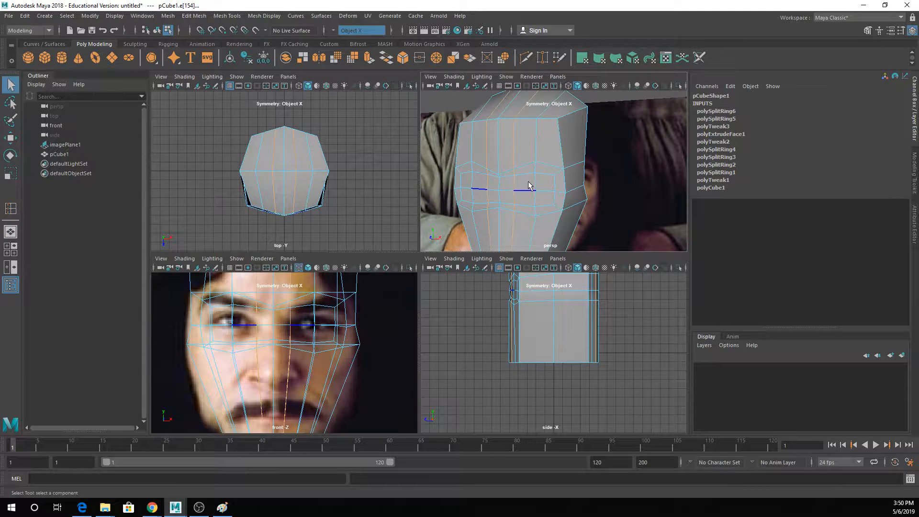
right_drag(530, 179, 528, 192)
click(527, 186)
shift+click(544, 186)
shift+click(545, 197)
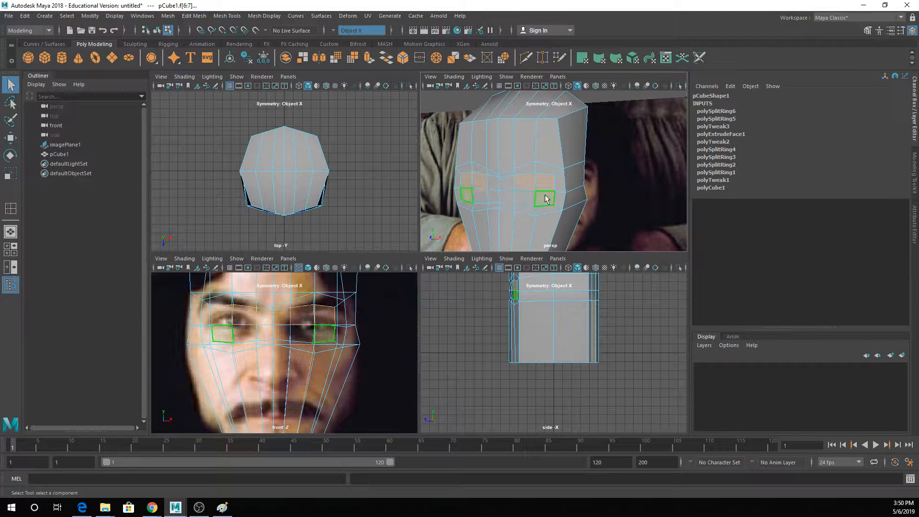
key(Delete)
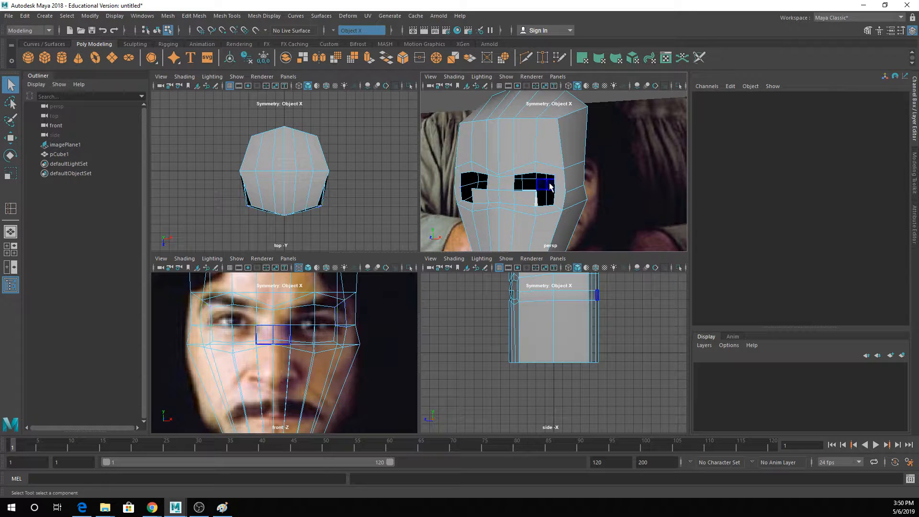
key(ctrl+z)
key(Delete)
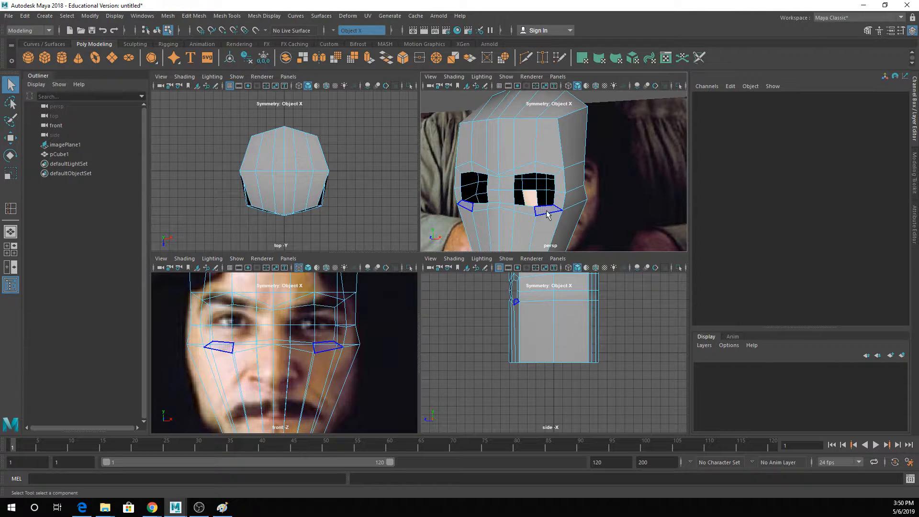
- Preview the head smoothed, return to the unsmoothed display and examine the rims of the eye openings up close
alt+drag(529, 199, 547, 203)
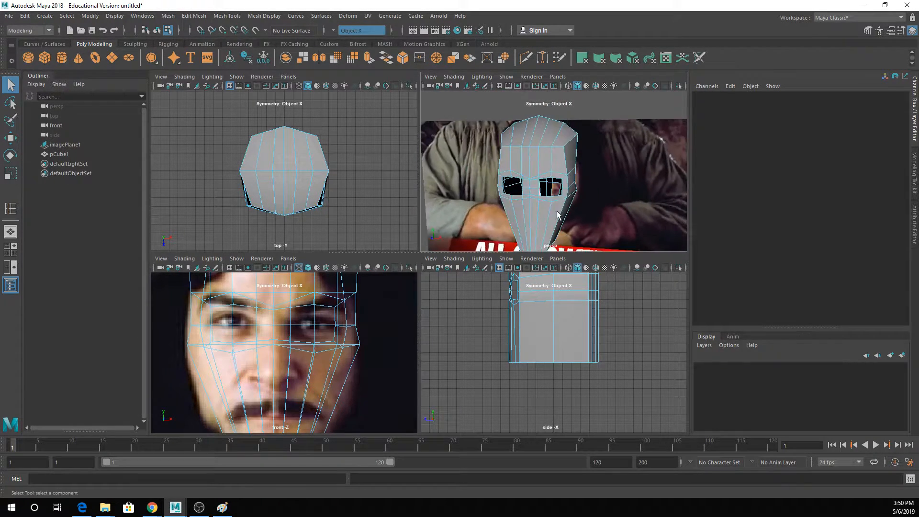
scroll(548, 203, up, 4)
key(2)
key(1)
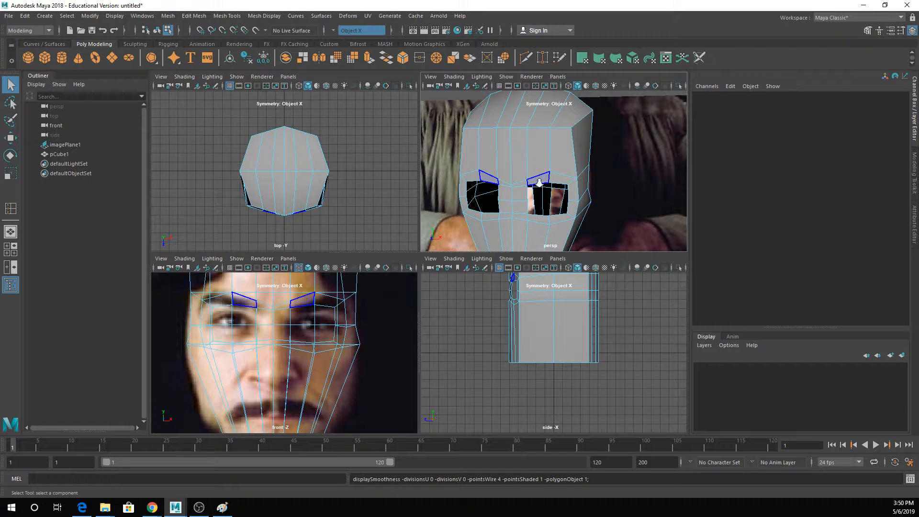
scroll(540, 186, up, 5)
right_drag(527, 173, 524, 181)
click(524, 193)
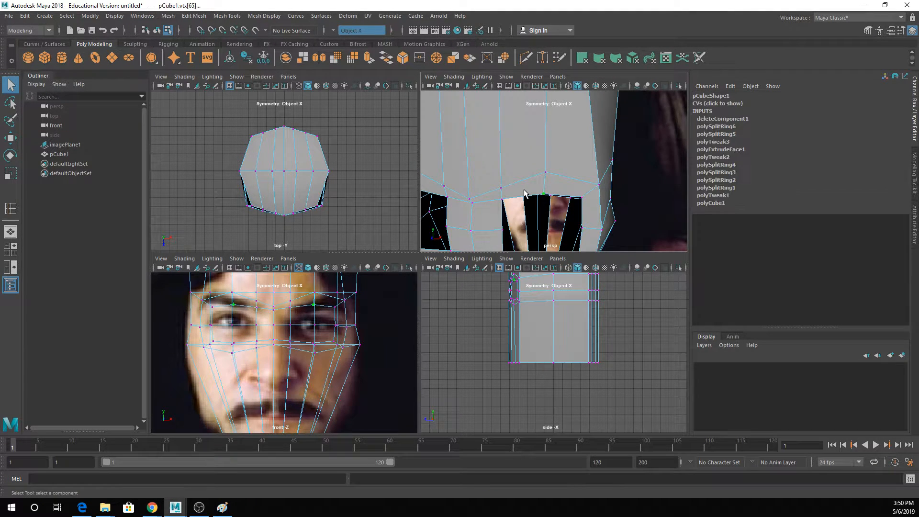
alt+drag(514, 193, 514, 131)
right_drag(520, 102, 540, 97)
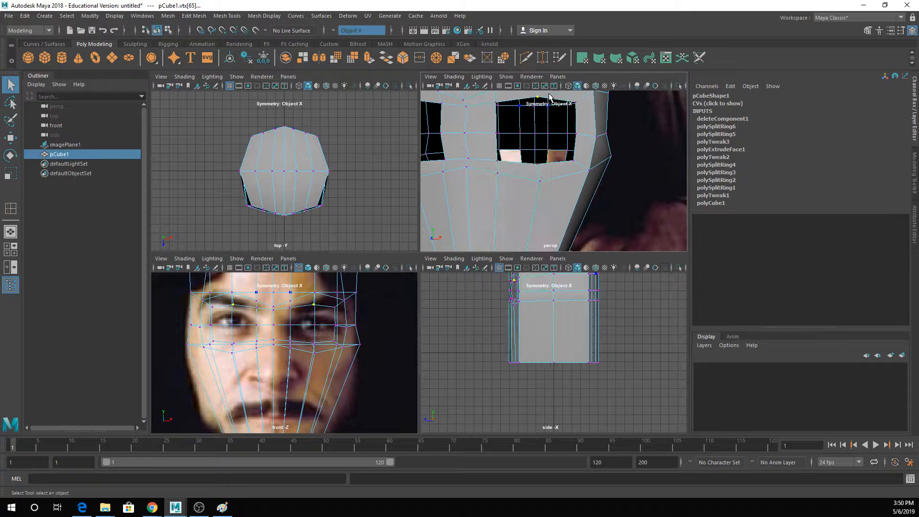
alt+middle_drag(532, 106, 539, 116)
scroll(531, 119, down, 6)
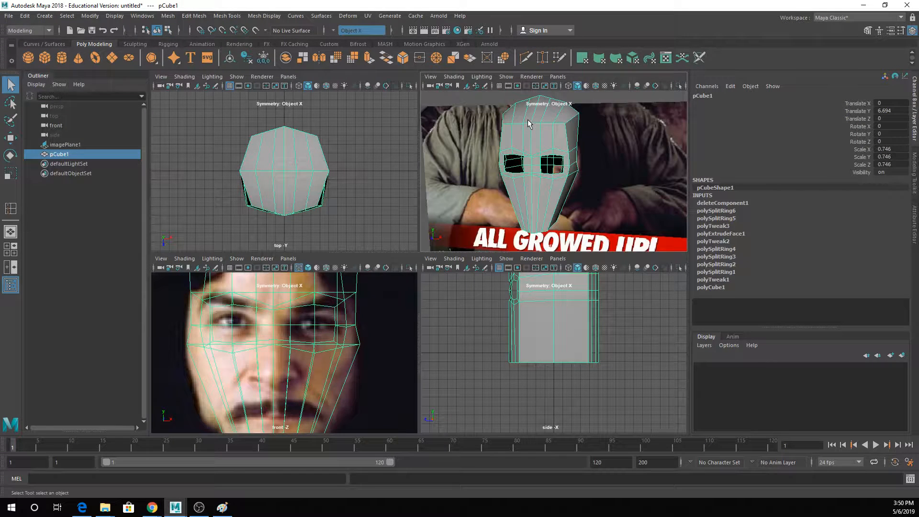
- Create a polygon sphere with a radius of about 1.97 over one eye in the front view and scale it to 0.927
click(29, 57)
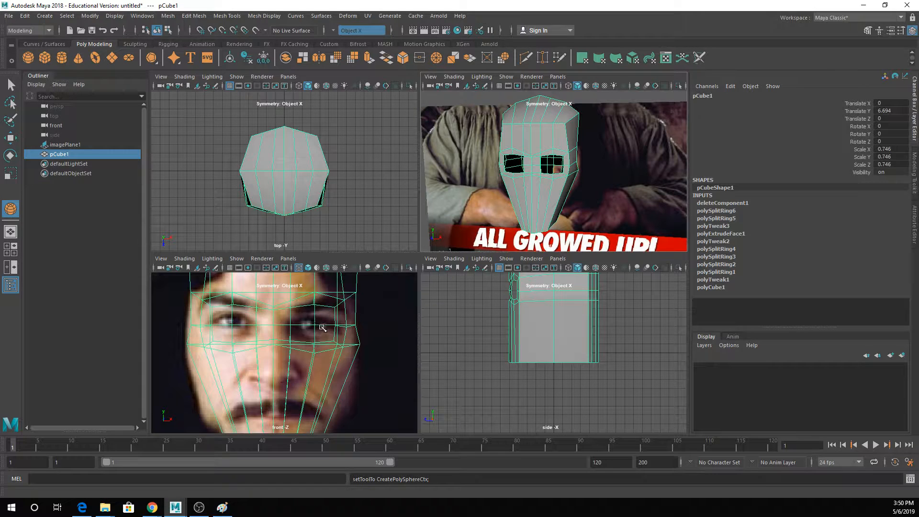
drag(314, 321, 347, 360)
key(w)
drag(318, 324, 317, 327)
key(r)
key(w)
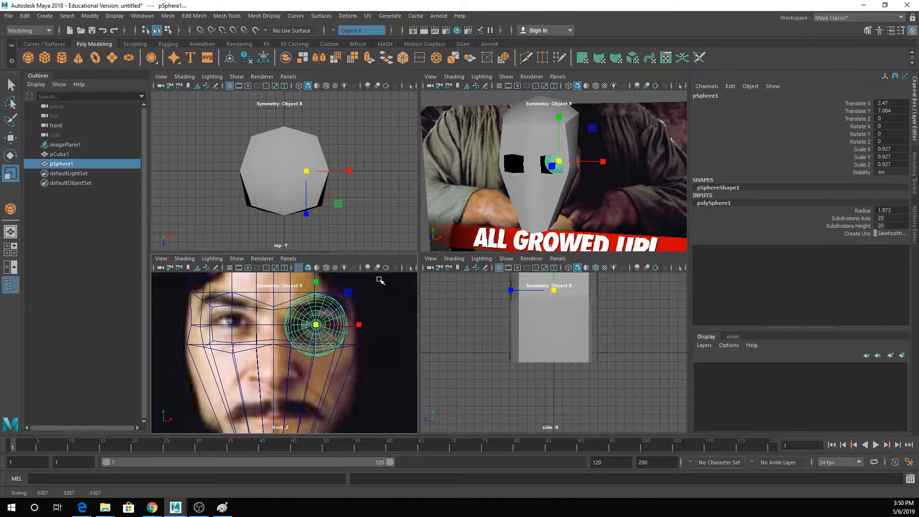
- Move the eyeball sphere forward into its eye opening, to a Translate Z of 2.227
click(554, 163)
mouse_move(552, 165)
mouse_down()
mouse_move(529, 204)
mouse_move(548, 169)
mouse_up()
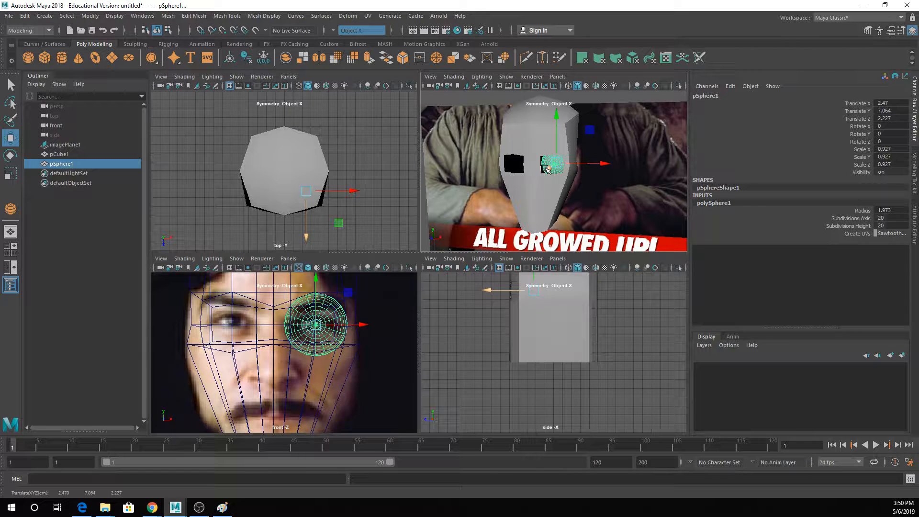
key(q)
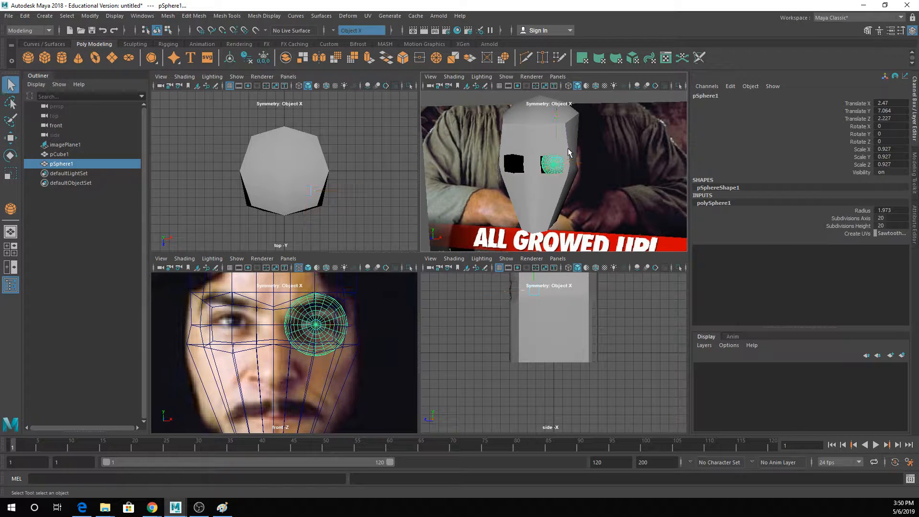
- Select the head's inner-corner vertices of the eye openings and nudge them slightly toward the eyes in the front view
click(569, 152)
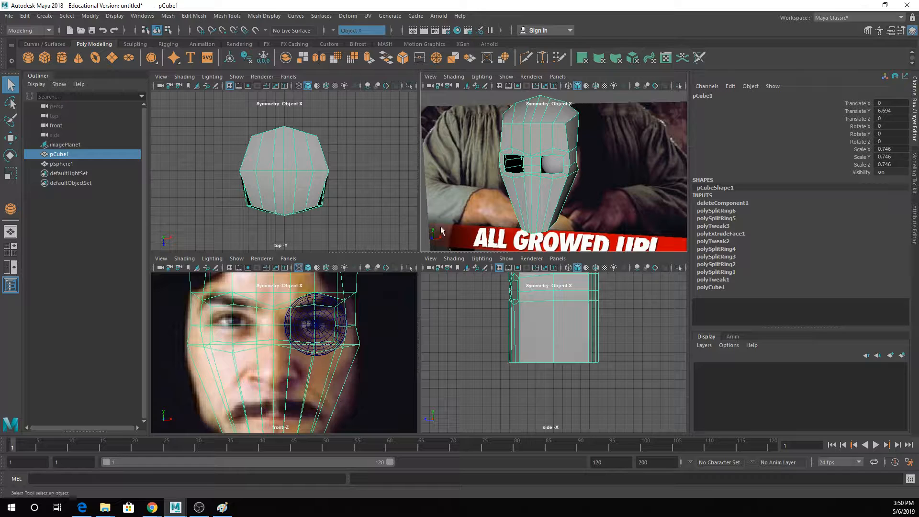
alt+drag(565, 162, 546, 162)
right_drag(519, 162, 506, 159)
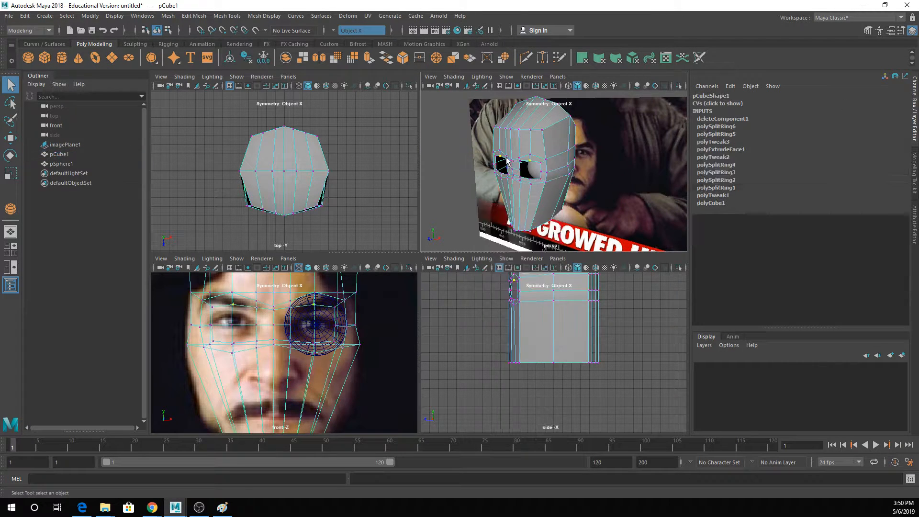
click(519, 169)
scroll(305, 308, up, 4)
key(w)
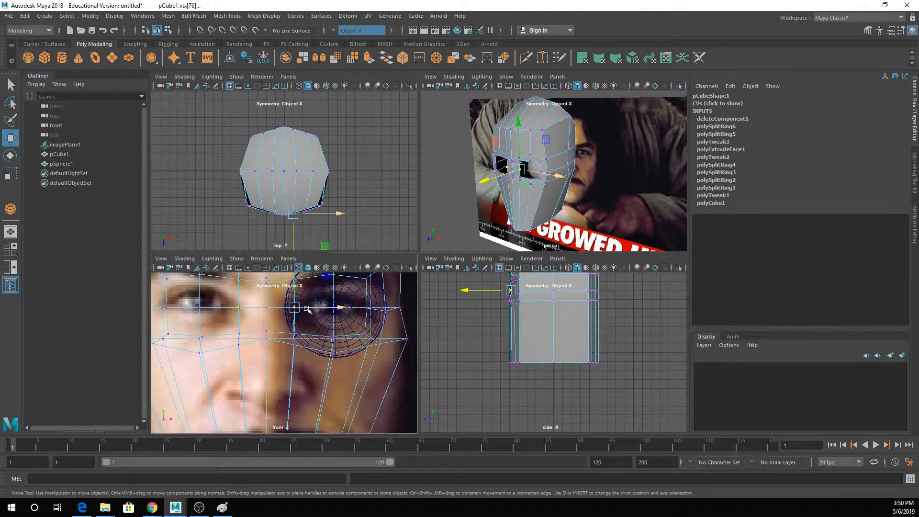
drag(297, 307, 301, 310)
alt+middle_drag(316, 307, 309, 319)
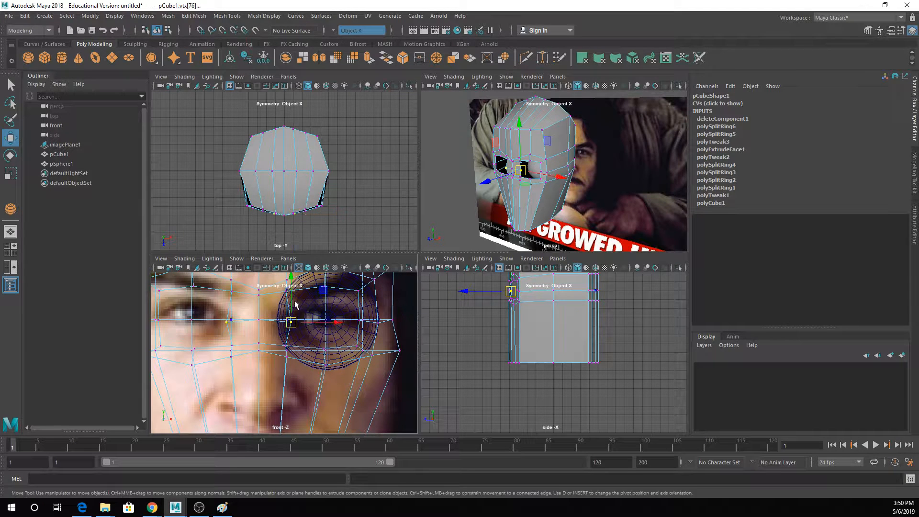
- Try to pull the upper vertices of the eye opening down to the upper eyelid line of the reference
key(q)
click(287, 291)
key(w)
drag(290, 289, 352, 312)
key(q)
click(325, 287)
key(w)
key(q)
key(w)
key(q)
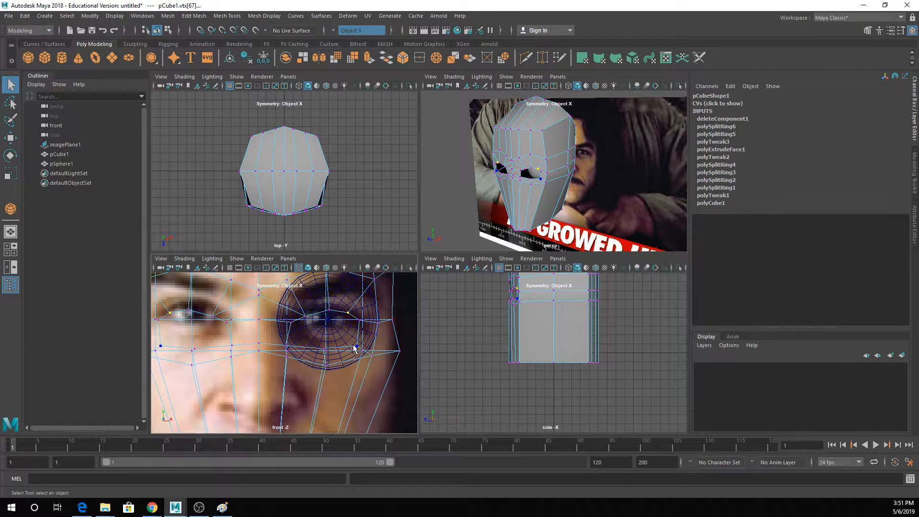
- Try to pull the lower vertices of the eye opening up to the lower eyelid line of the reference
click(356, 346)
scroll(355, 349, up, 2)
key(w)
scroll(357, 352, up, 2)
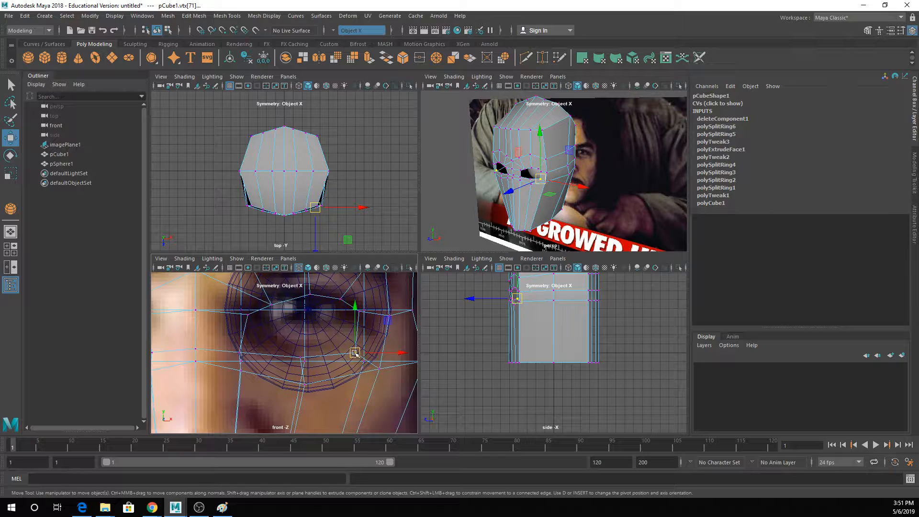
key(q)
click(301, 355)
key(w)
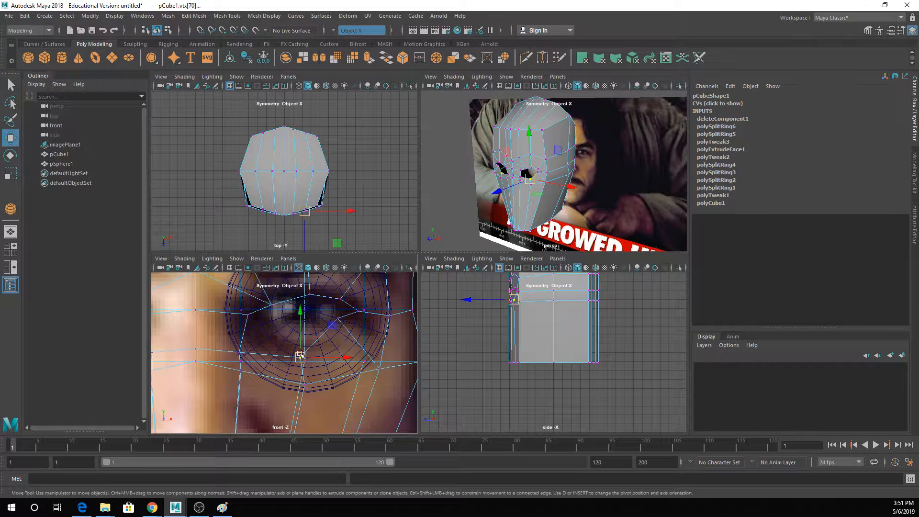
key(q)
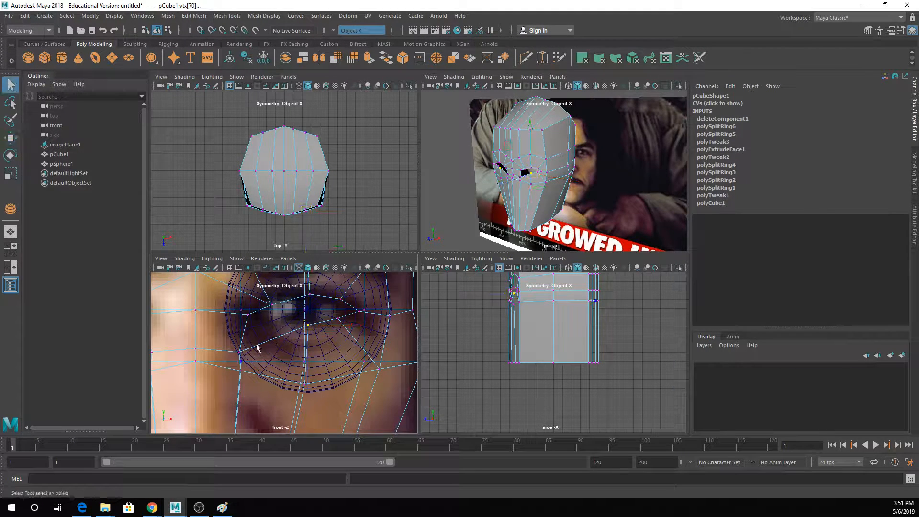
click(244, 349)
key(w)
drag(245, 350, 270, 321)
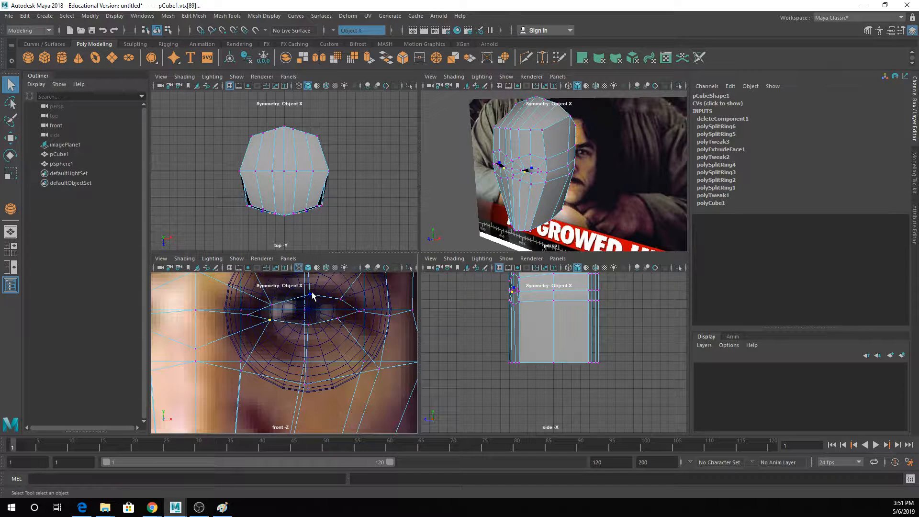
- Try to adjust the upper lid's middle vertex and check the narrowed eye opening against the eyeball in perspective
click(309, 293)
drag(311, 295, 309, 296)
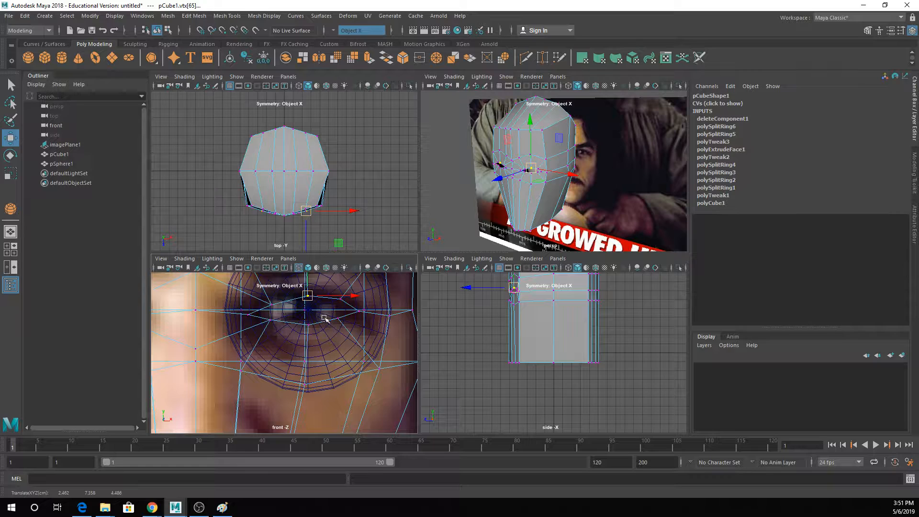
scroll(519, 168, up, 10)
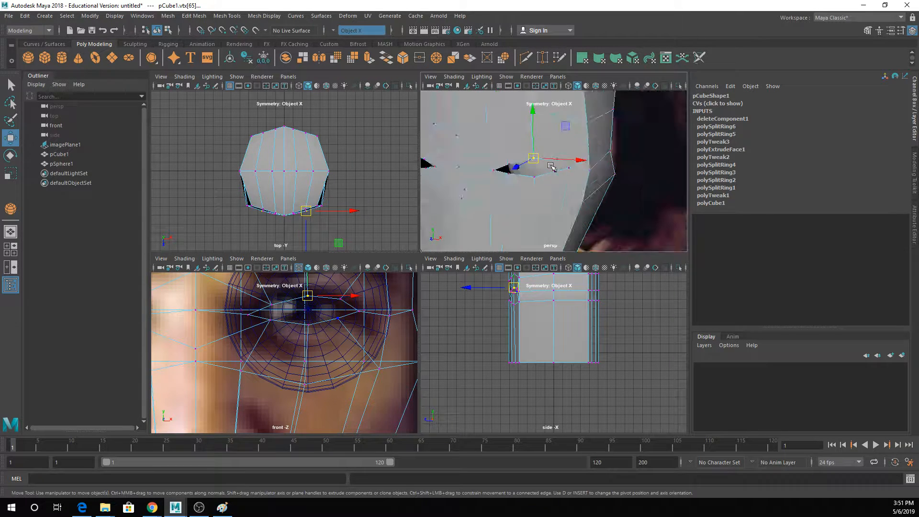
scroll(550, 166, down, 8)
scroll(550, 166, up, 8)
alt+drag(521, 178, 530, 173)
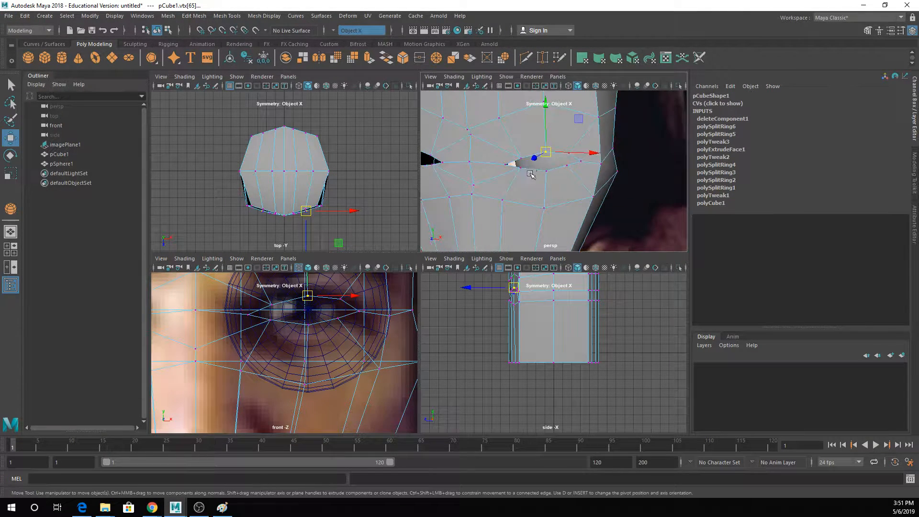
click(547, 172)
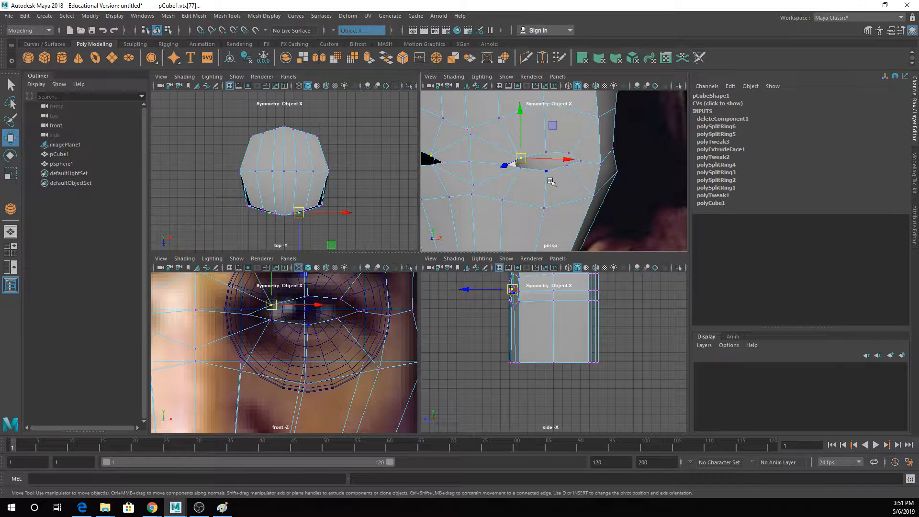
- Undo the upper and lower eyelid vertex moves, back to the adjusted inner corner of the opening
key(ctrl+z)
key(ctrl+z)
key(ctrl+z)
key(ctrl+z)
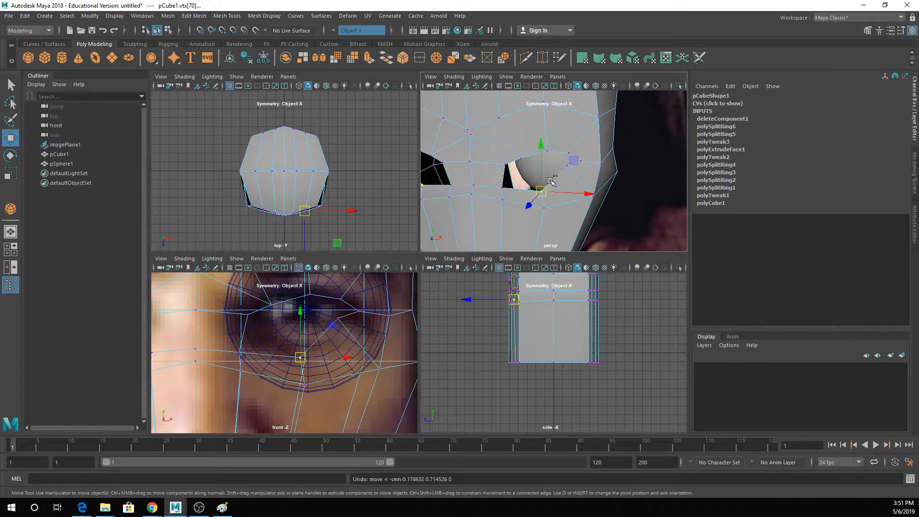
key(ctrl+z)
key(ctrl+z)
key(ctrl+z)
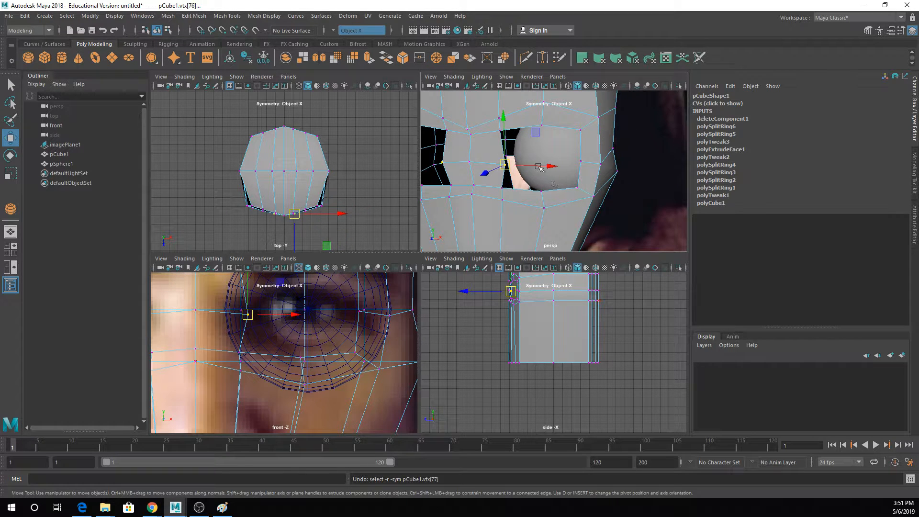
- Extrude the border edges of the eye opening and scale the new edge ring inward to form a smaller opening
key(q)
key(F10)
double_click(525, 127)
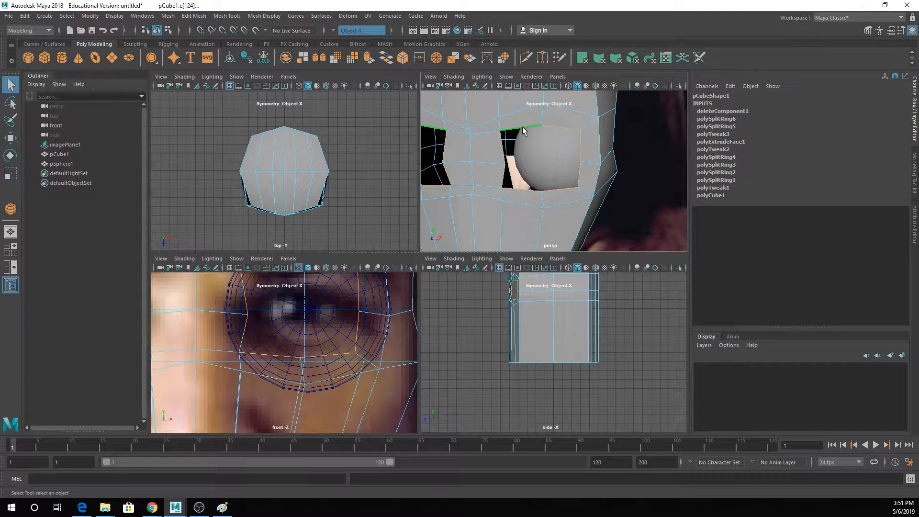
click(367, 59)
key(r)
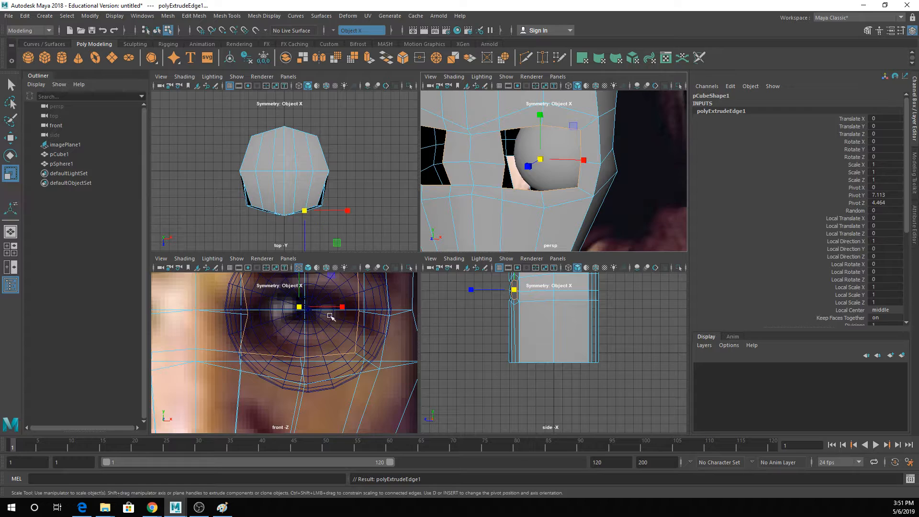
drag(299, 306, 263, 317)
key(q)
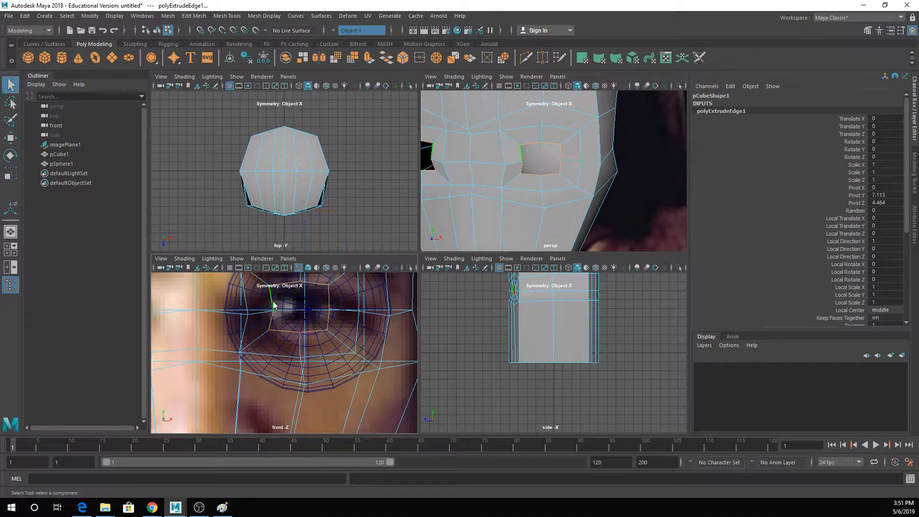
- Move the inner corner vertex of the new eye ring to the inner eye corner of the reference in the front view
right_drag(268, 223, 234, 223)
click(273, 311)
key(w)
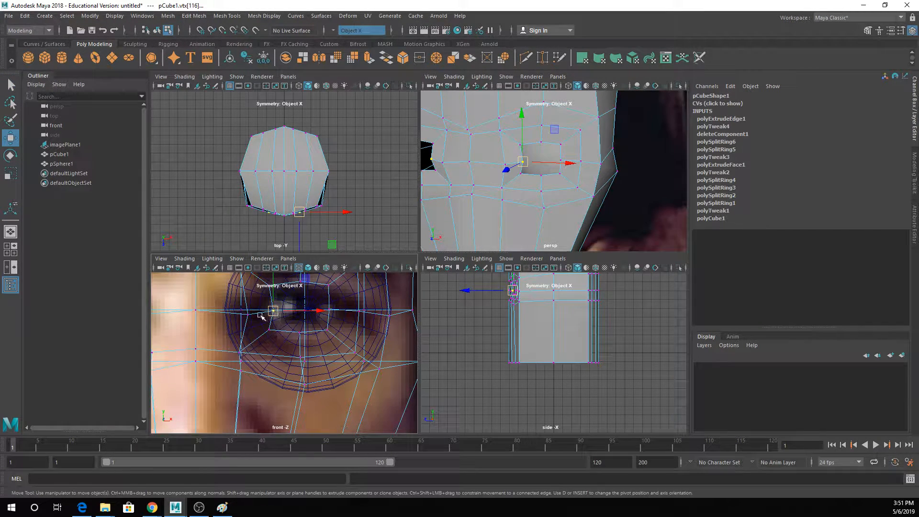
drag(272, 311, 357, 314)
key(q)
- Place the ring's lower vertices along the reference's lower eyelid line and its outer vertex at the outer eye corner
click(269, 330)
key(w)
key(q)
click(300, 332)
key(w)
key(q)
key(w)
key(q)
key(w)
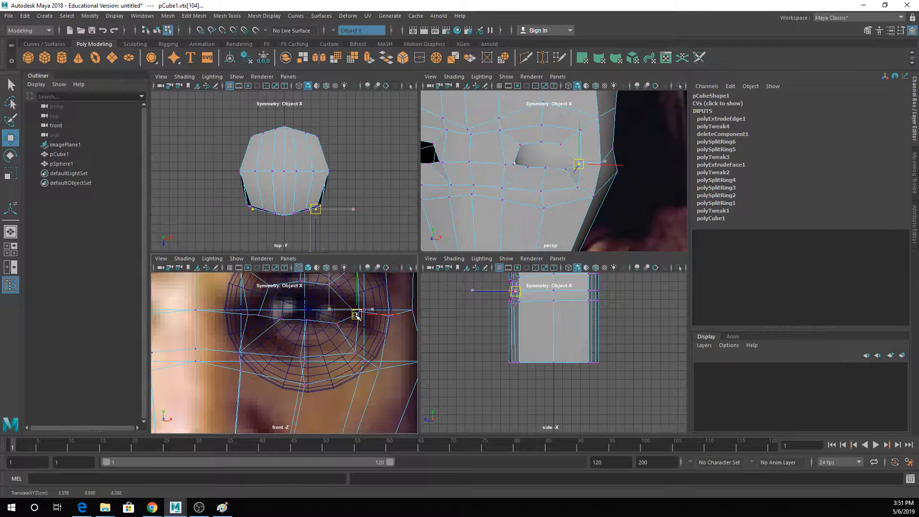
- Pull the ring's three upper vertices down onto the reference's upper eyelid line
key(q)
click(330, 284)
key(w)
drag(329, 285, 306, 301)
key(q)
key(w)
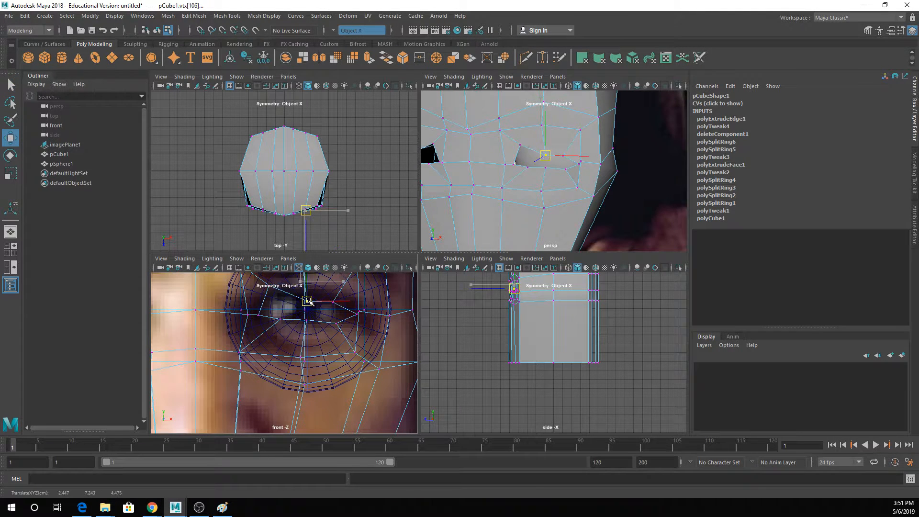
key(q)
click(278, 303)
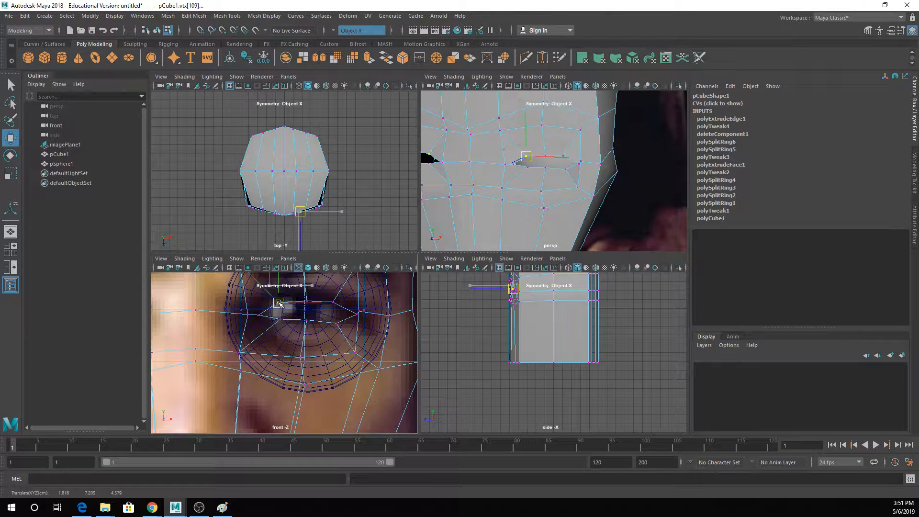
key(w)
- Push the two vertices just outside the outer eye corner back in depth together in the perspective view
alt+drag(601, 147, 562, 148)
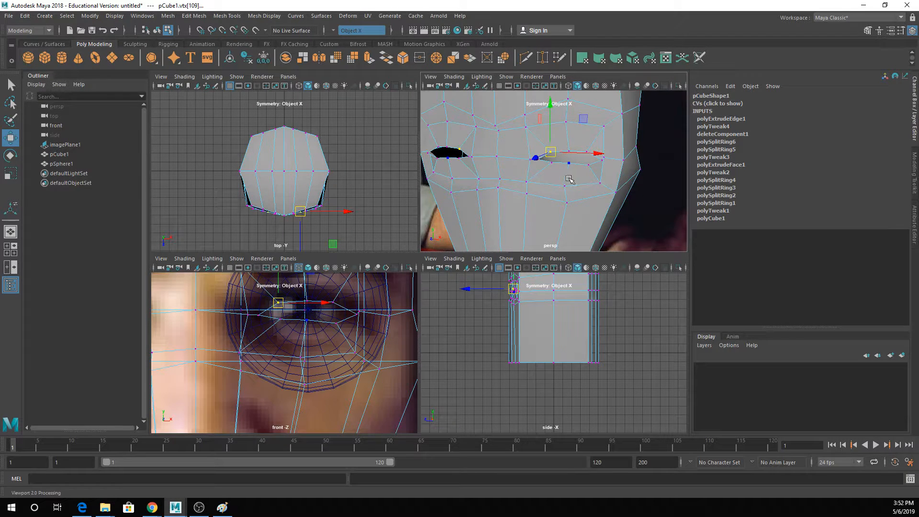
alt+drag(574, 178, 506, 178)
key(q)
alt+middle_drag(537, 180, 563, 177)
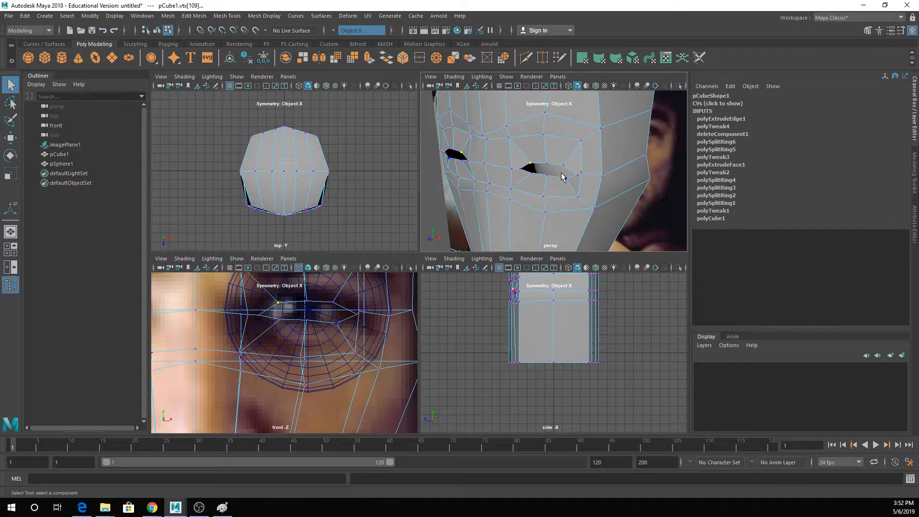
click(598, 176)
key(w)
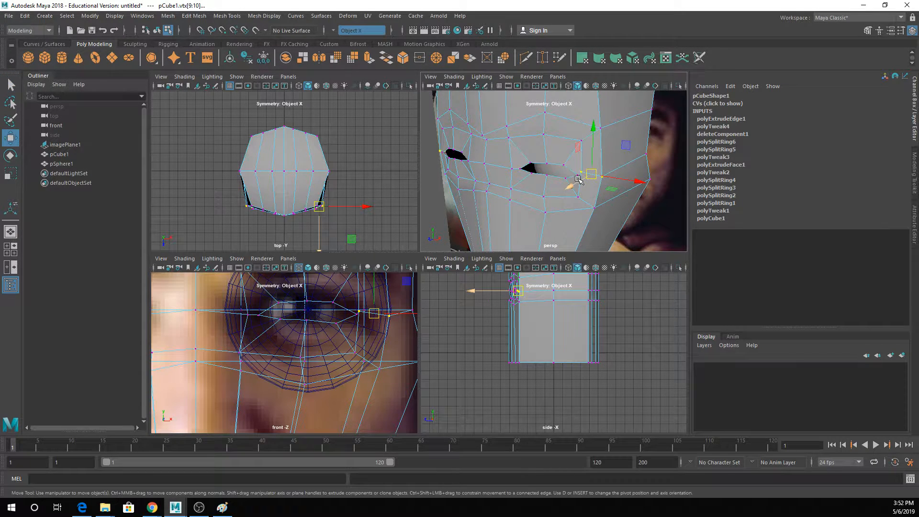
drag(617, 173, 515, 172)
key(q)
- Adjust the depth of the individual vertices around the outer eye corner so that side curves back into the head
click(617, 174)
key(w)
key(q)
click(580, 173)
key(w)
key(q)
- Push the lower eyelid vertices of the eye opening back into the head
click(566, 179)
key(w)
key(q)
click(548, 176)
key(w)
key(q)
- Push the vertices at the inner corner of the eye opening back in depth
shift+click(530, 164)
key(w)
key(q)
click(520, 171)
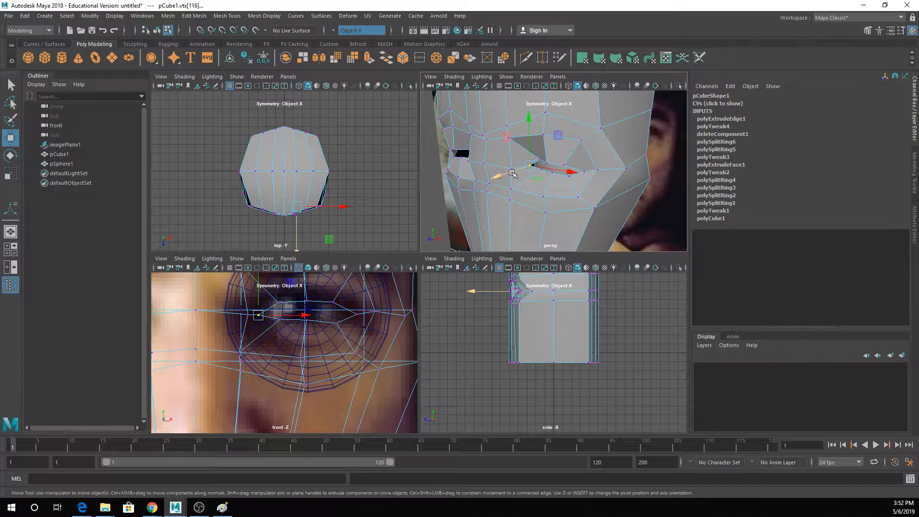
key(w)
key(q)
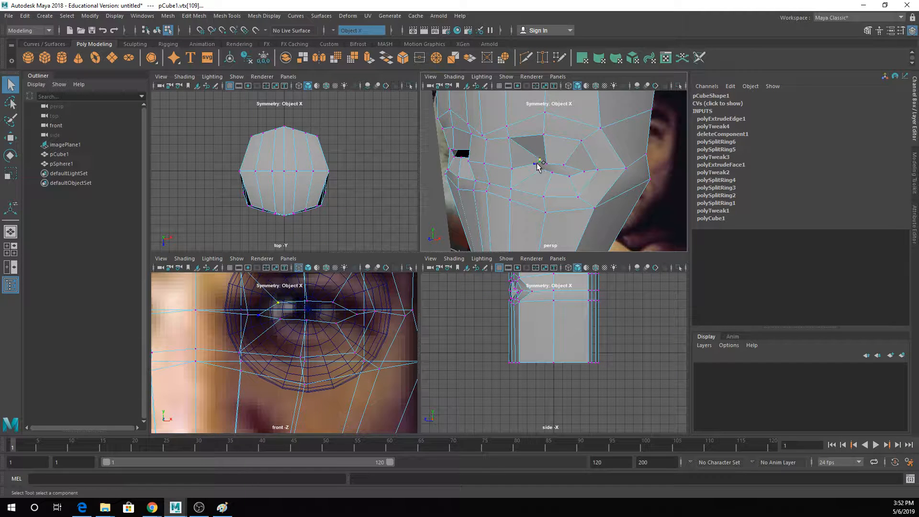
- Push the inner and middle upper eyelid vertices back in depth to line up with the recessed lower lid
key(w)
drag(518, 174, 537, 154)
key(q)
click(546, 165)
key(f)
key(w)
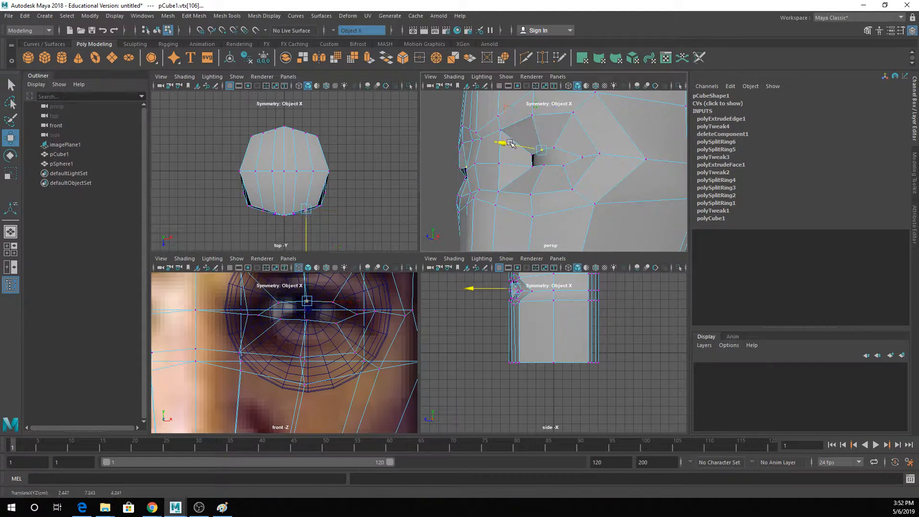
key(q)
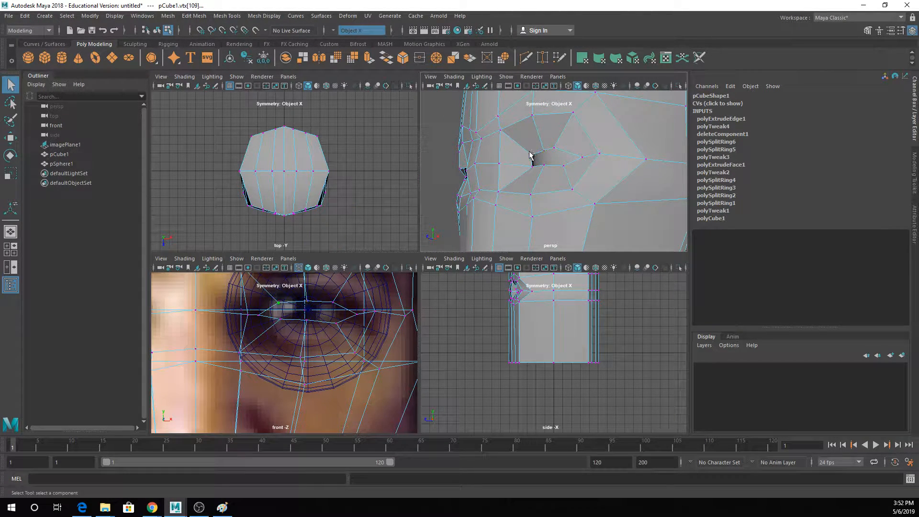
key(w)
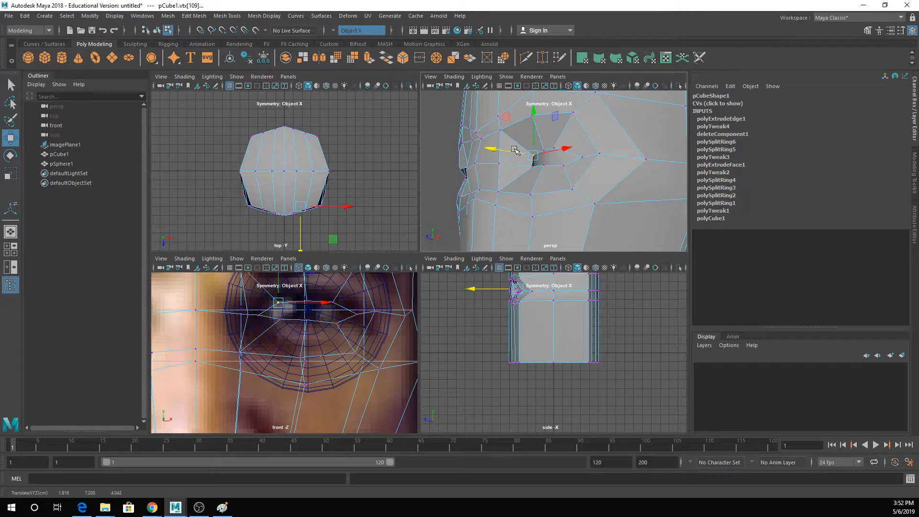
alt+drag(519, 158, 535, 165)
- Push the outer upper eyelid vertex back in depth and adjust a neighbouring vertex beside the eye opening
alt+drag(578, 187, 550, 139)
key(q)
key(w)
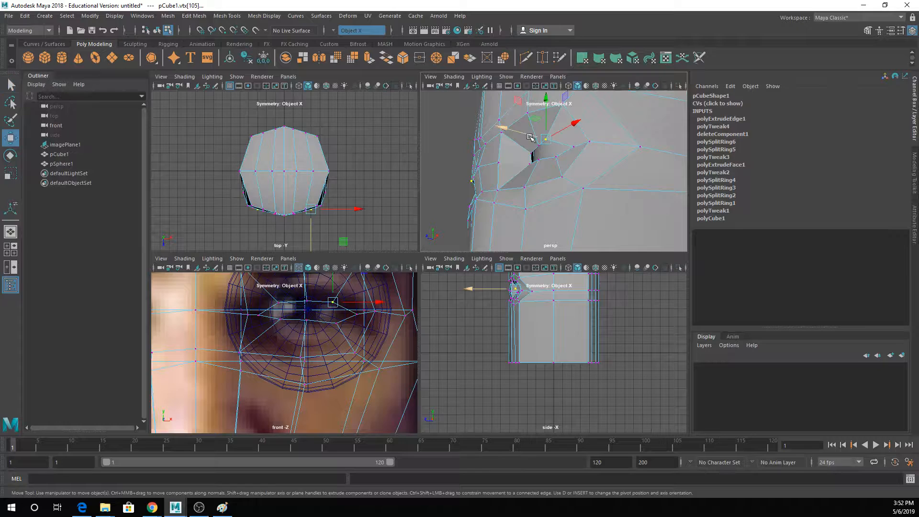
drag(539, 135, 571, 168)
key(q)
click(509, 183)
key(w)
drag(499, 199, 506, 180)
key(q)
- Adjust the centre-line vertices between the eyes, the brow vertex in height and the nose bridge vertex in depth
click(506, 143)
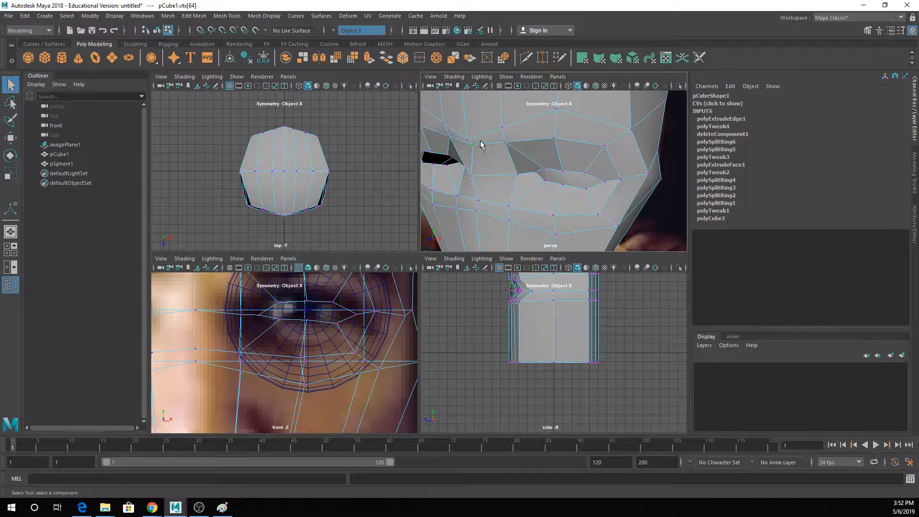
key(w)
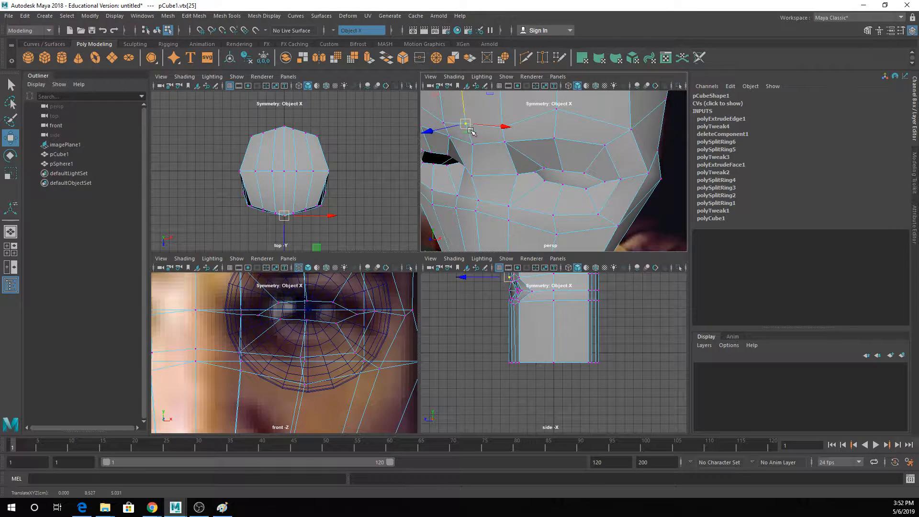
drag(450, 152, 447, 153)
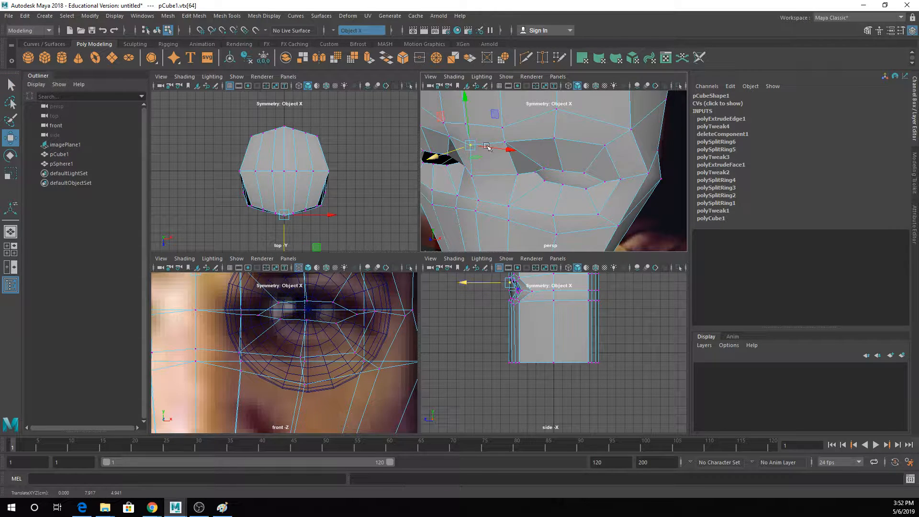
- Examine the head in smooth preview, return it to unsmoothed display, and check its overall shape against the reference
scroll(573, 179, down, 4)
scroll(573, 179, down, 5)
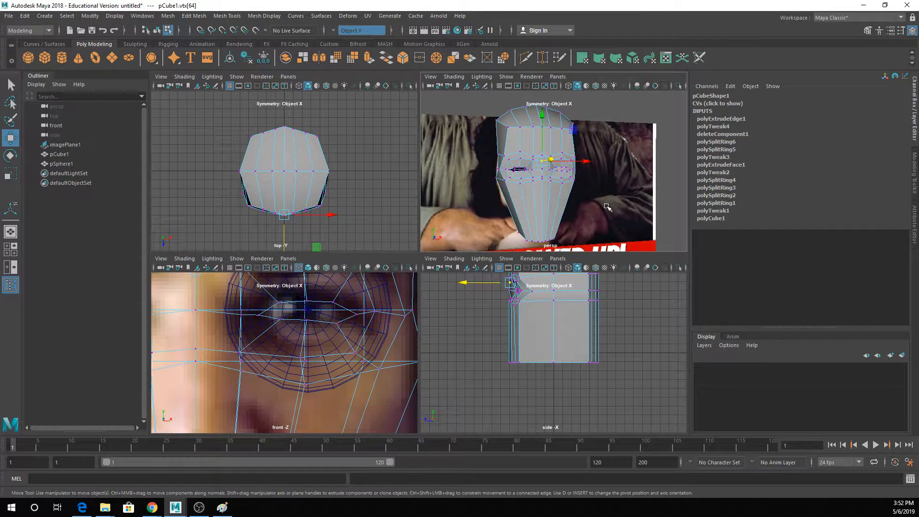
alt+drag(607, 207, 600, 206)
key(3)
key(q)
right_drag(568, 153, 580, 151)
click(656, 118)
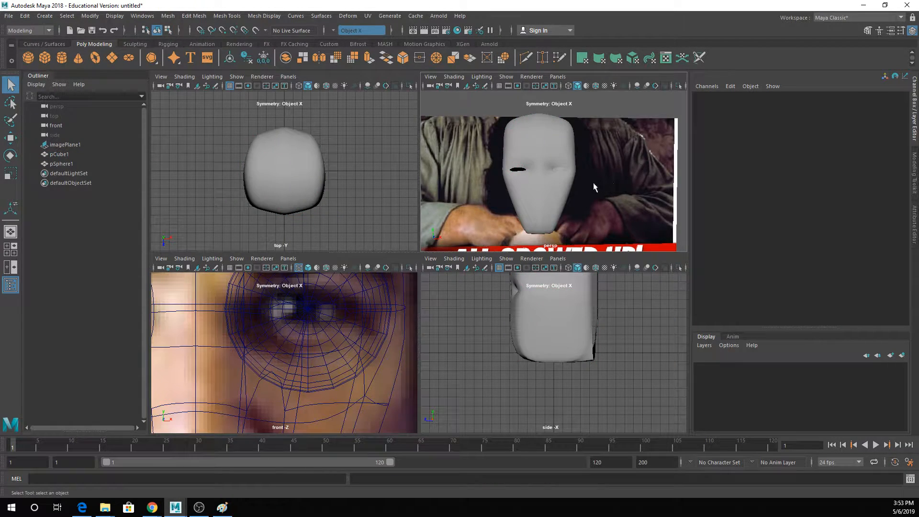
alt+drag(594, 186, 547, 190)
click(547, 132)
scroll(539, 142, up, 5)
key(1)
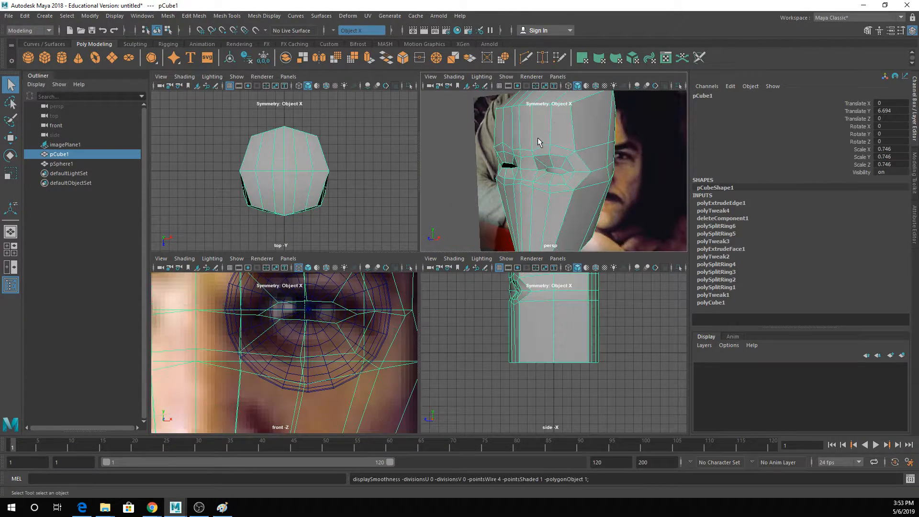
alt+drag(539, 142, 570, 172)
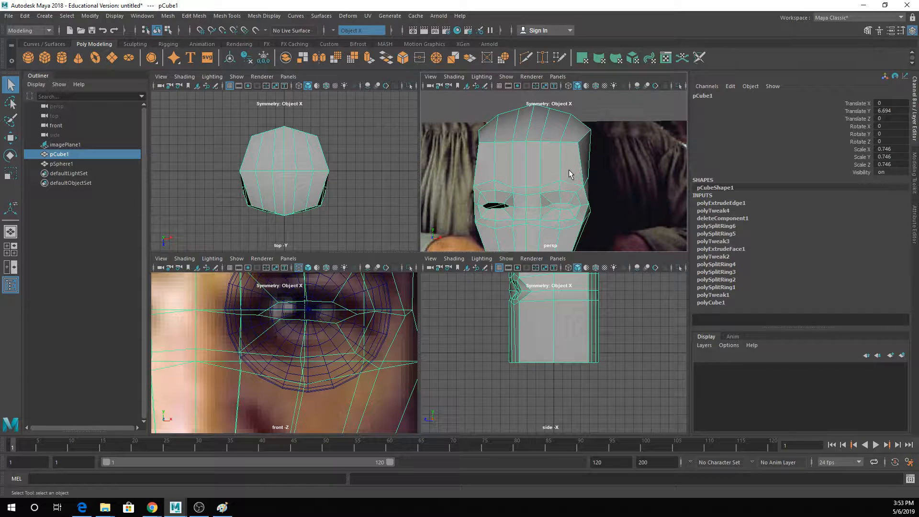
scroll(479, 186, down, 3)
alt+middle_drag(522, 206, 510, 178)
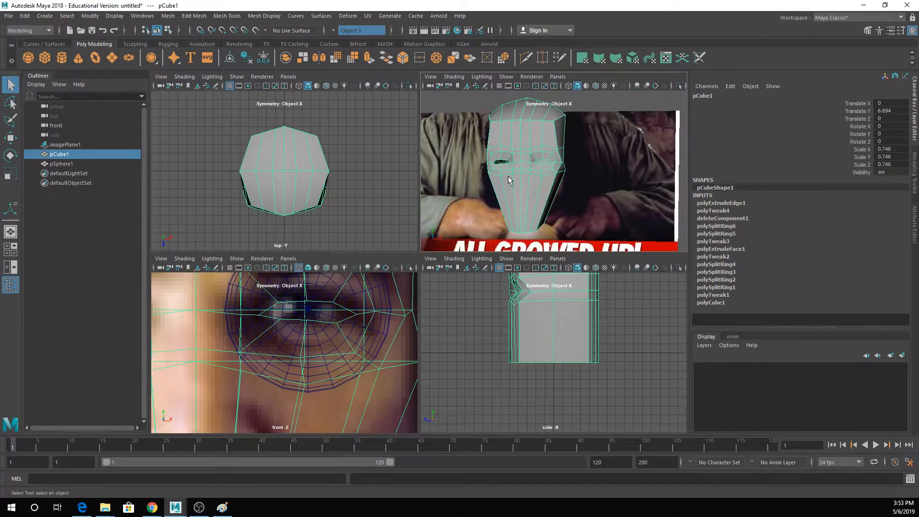
alt+drag(510, 179, 520, 173)
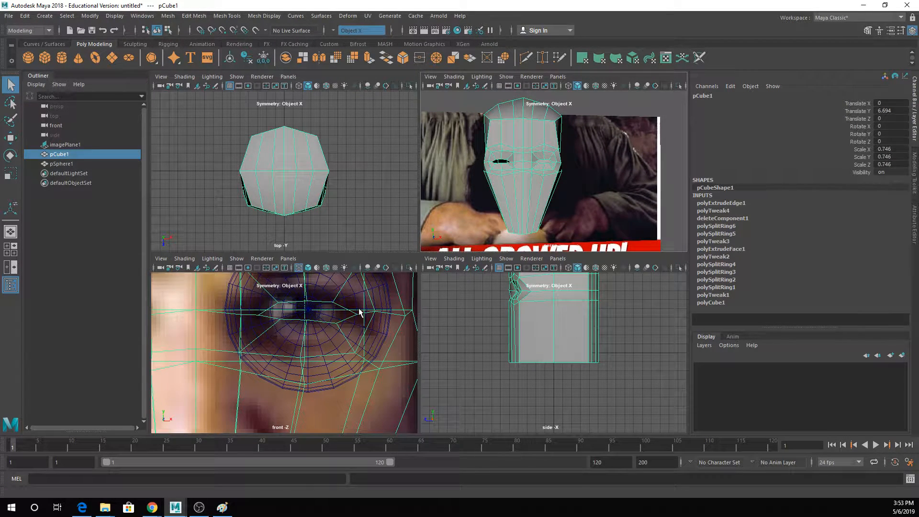
click(369, 59)
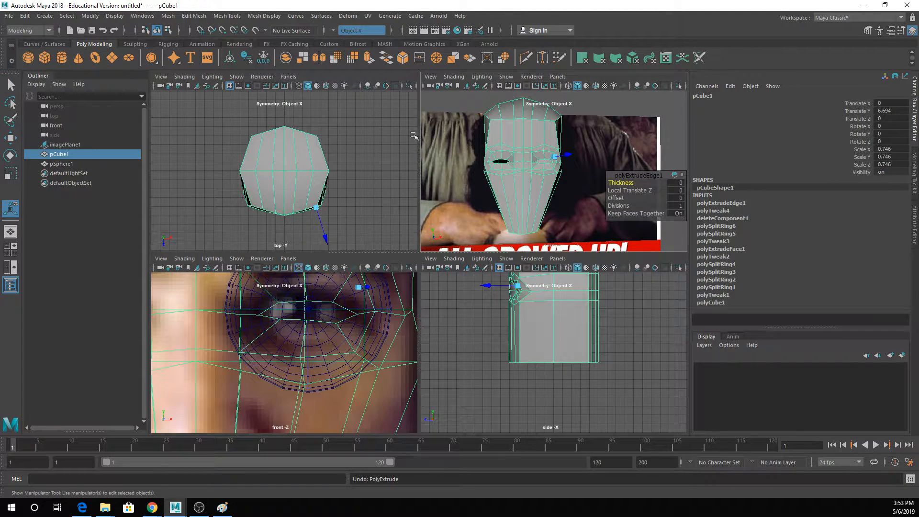
key(q)
click(231, 17)
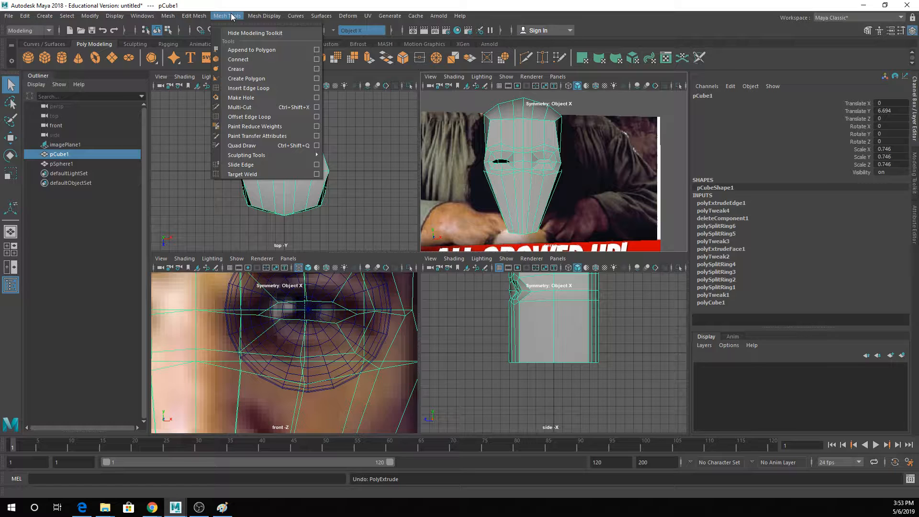
click(252, 88)
- Show the front view in place of the top view, enlarge the front and perspective viewports, and reframe the head in perspective
scroll(313, 355, down, 10)
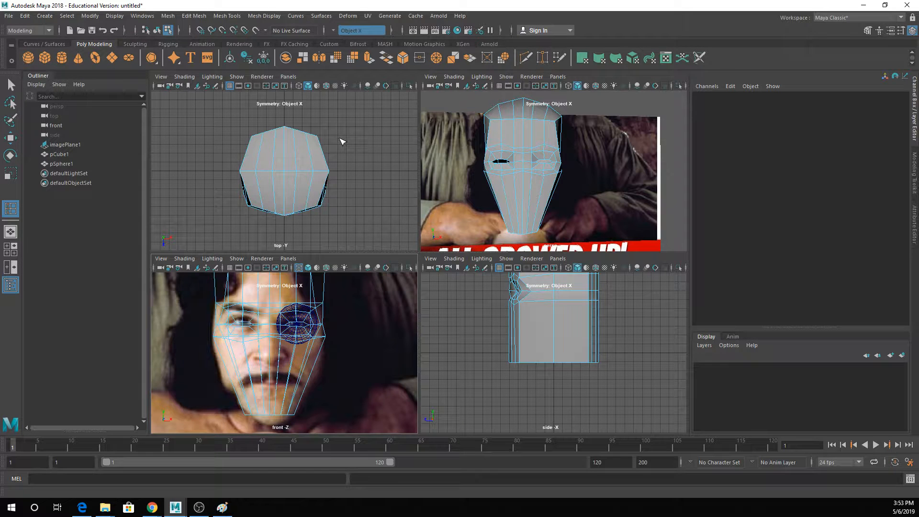
key(space)
drag(340, 142, 316, 140)
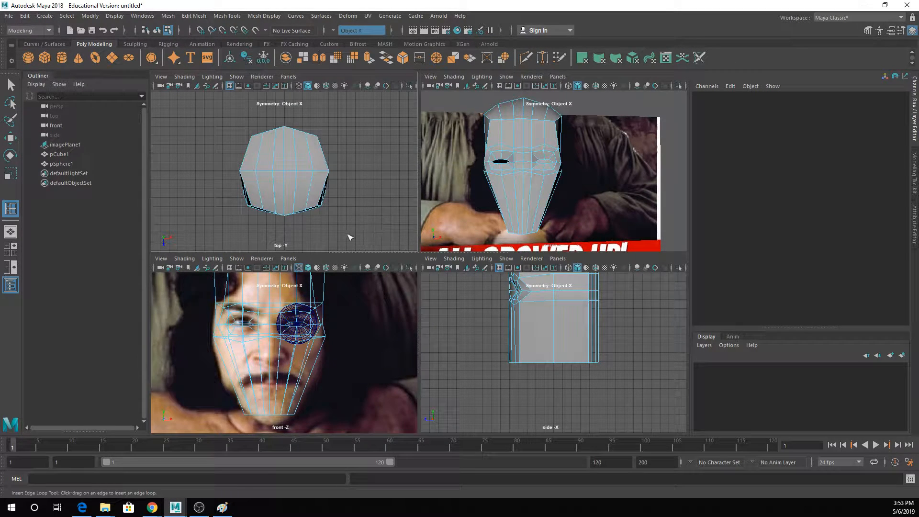
key(space)
drag(359, 166, 331, 165)
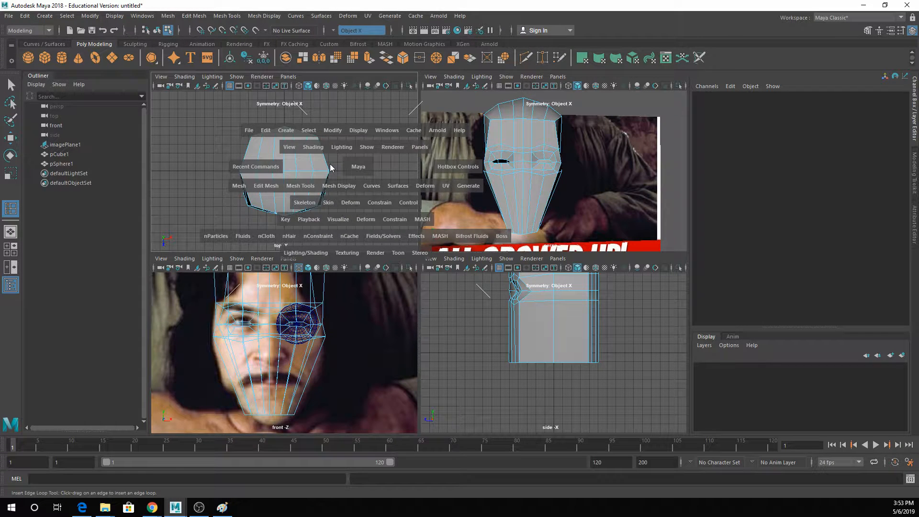
key(space)
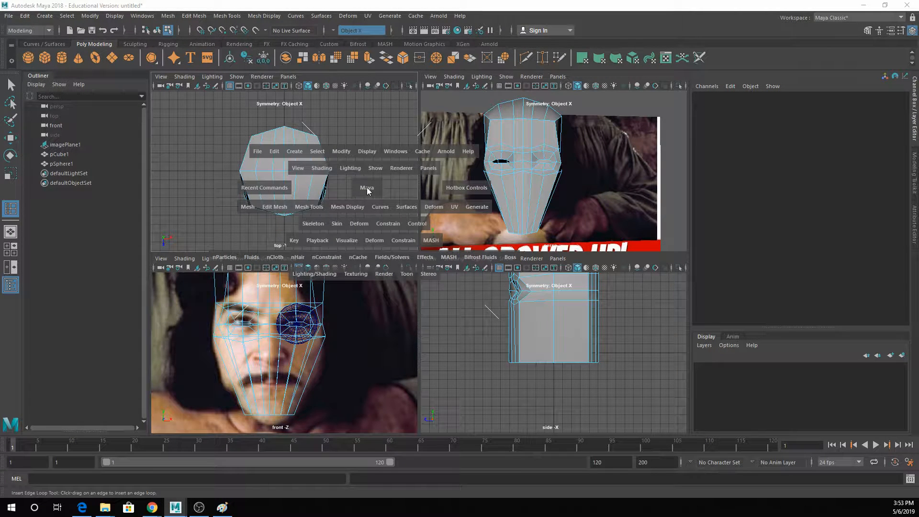
drag(367, 190, 383, 414)
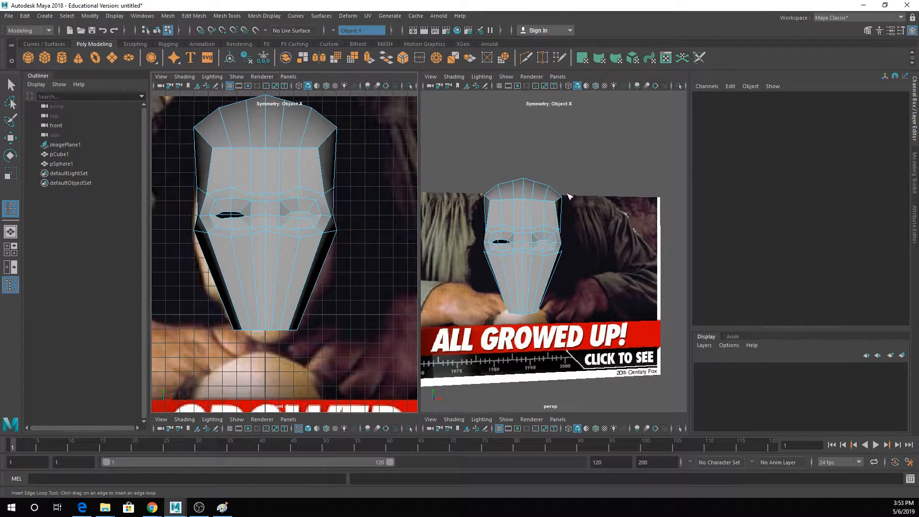
key(space)
drag(578, 139, 558, 231)
- Show the front view in wireframe over the reference and insert a horizontal edge loop across the face just below the eyes
key(q)
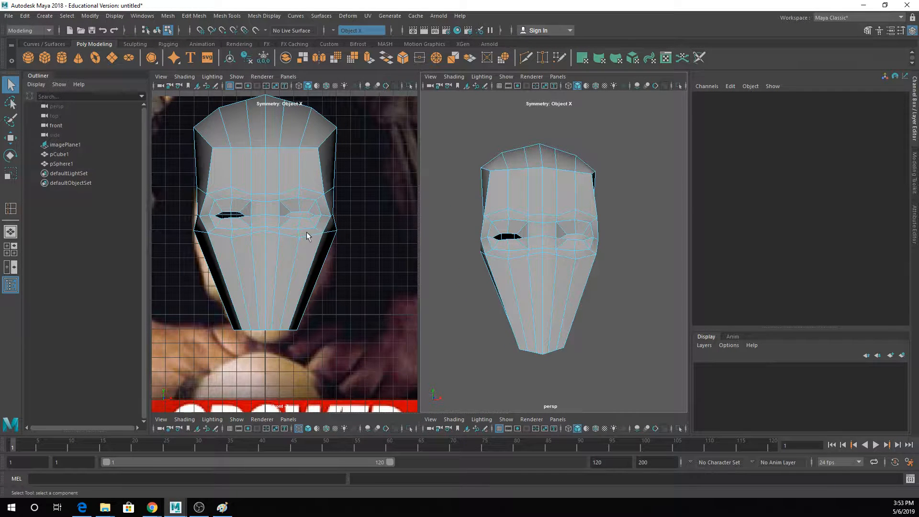
key(4)
scroll(288, 253, up, 2)
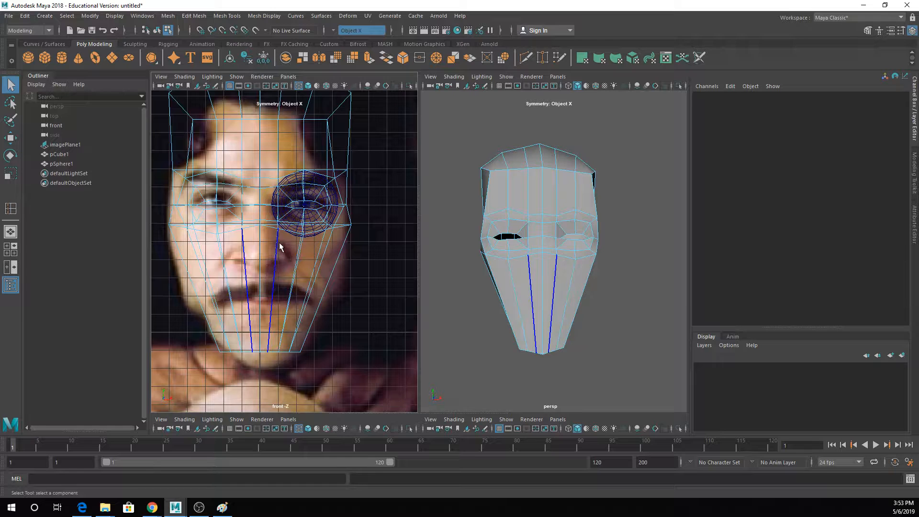
click(275, 245)
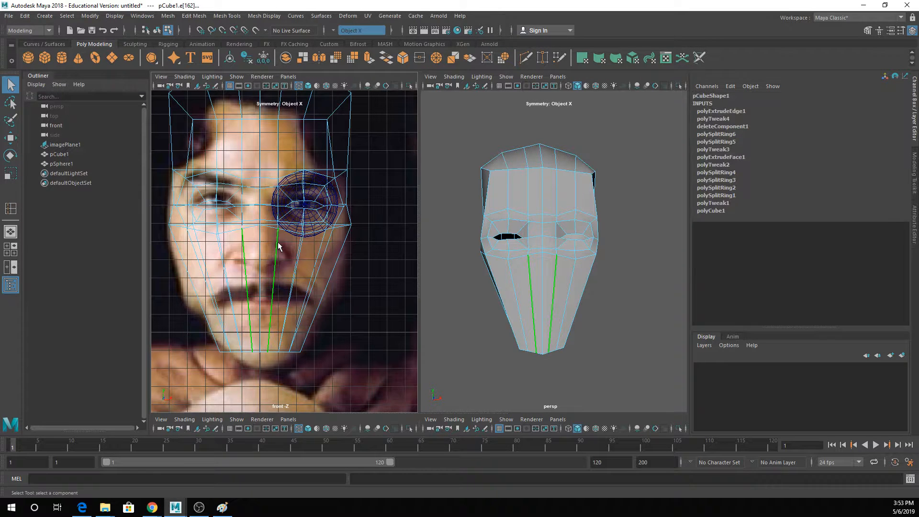
click(227, 15)
click(242, 89)
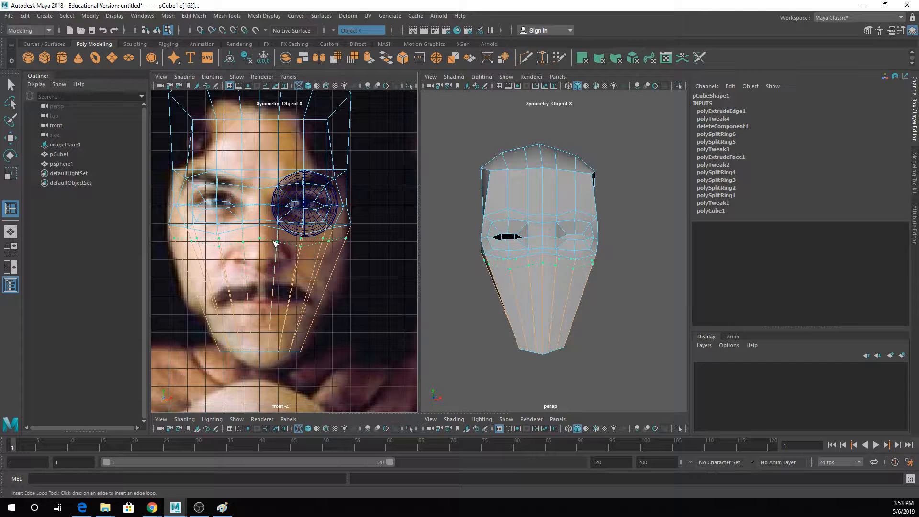
click(275, 244)
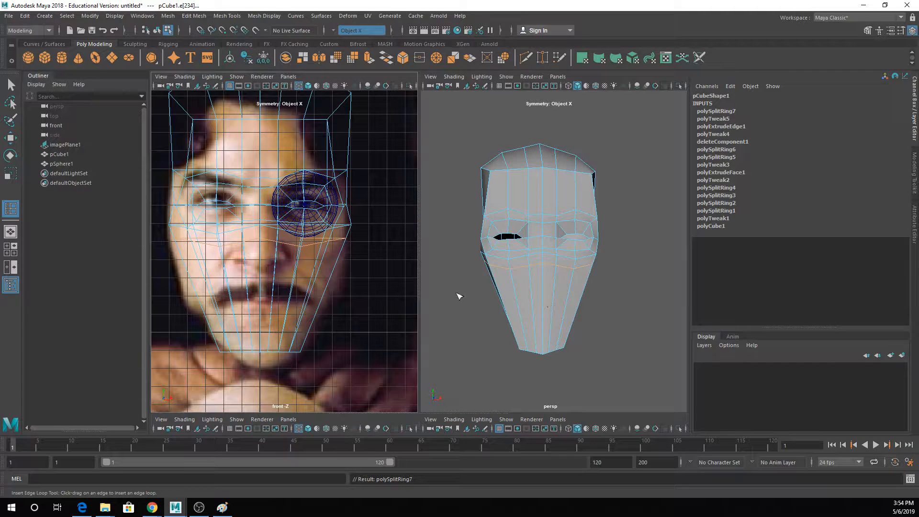
- Insert an edge loop along the mouth line of the reference and widen its outer edges sideways to fill out the jaw
drag(289, 300, 288, 301)
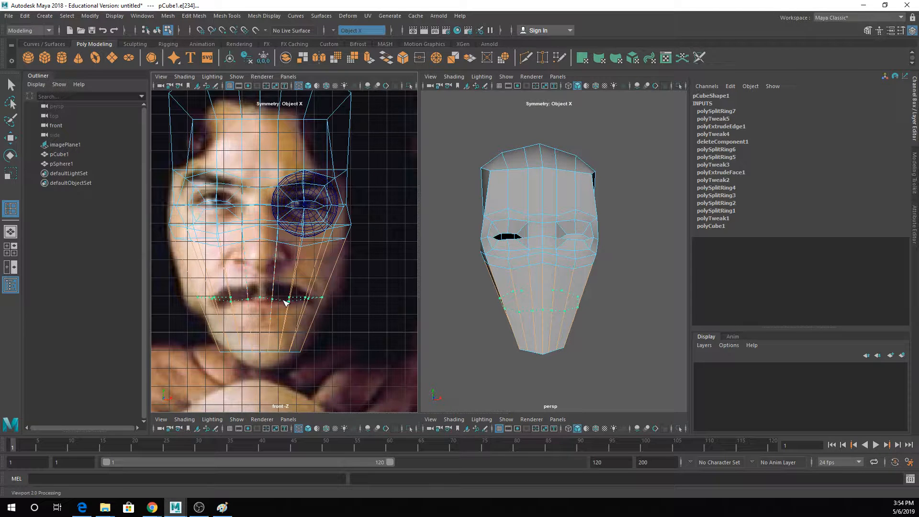
drag(286, 303, 286, 302)
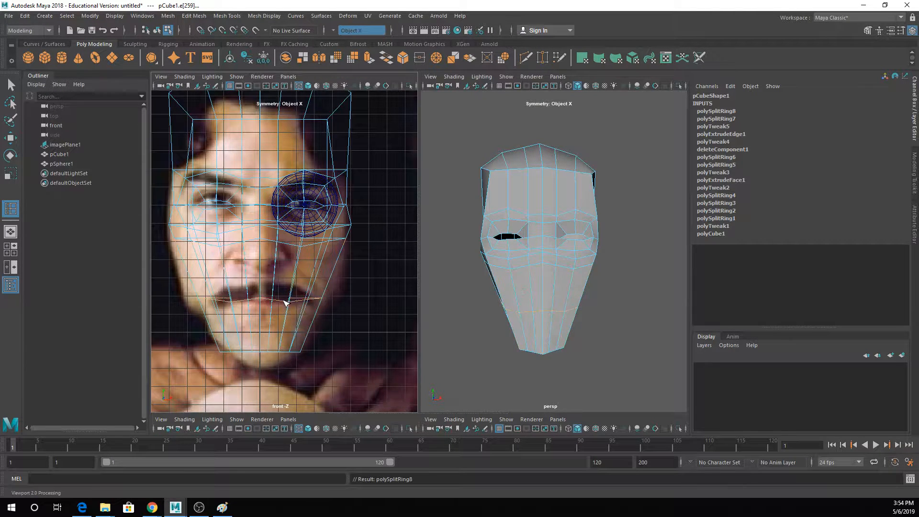
key(r)
drag(291, 256, 286, 286)
key(w)
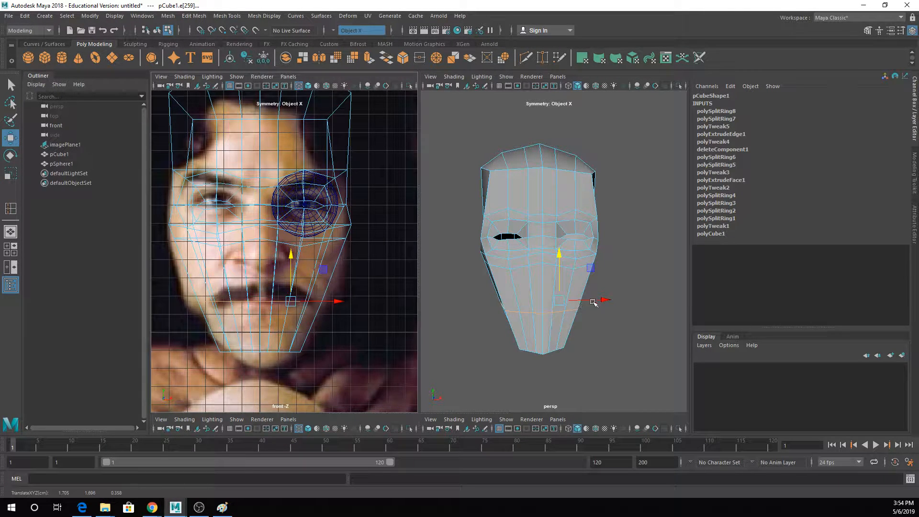
drag(599, 301, 605, 300)
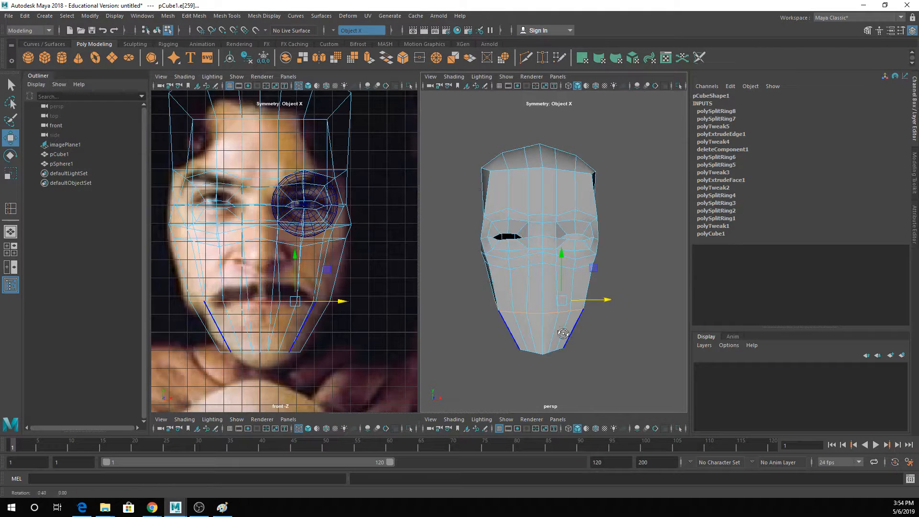
- Rotate the bottom front chin edges to angle the underside of the jaw
alt+drag(561, 332, 463, 317)
key(q)
right_drag(528, 232, 527, 207)
click(534, 349)
key(e)
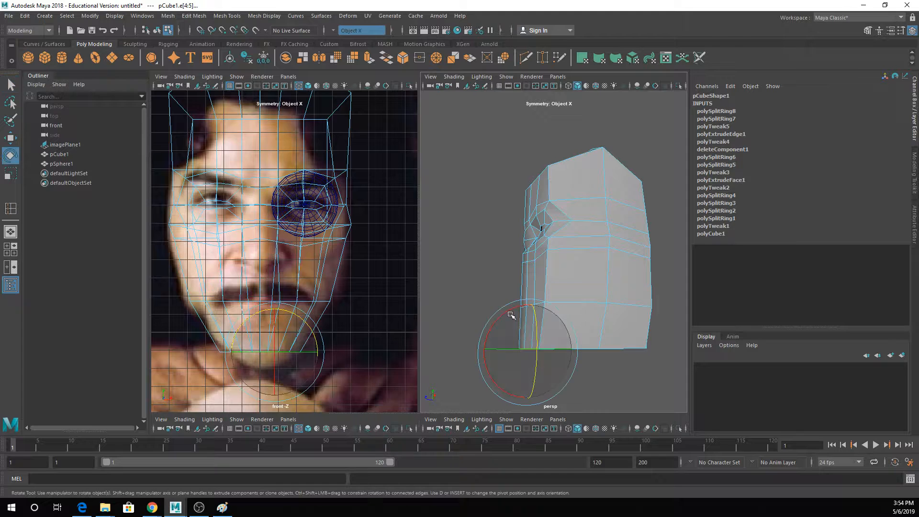
drag(511, 315, 560, 335)
key(w)
key(q)
- Pull the short edges beside the nose, just below the eyes, forward in depth
click(528, 263)
click(527, 264)
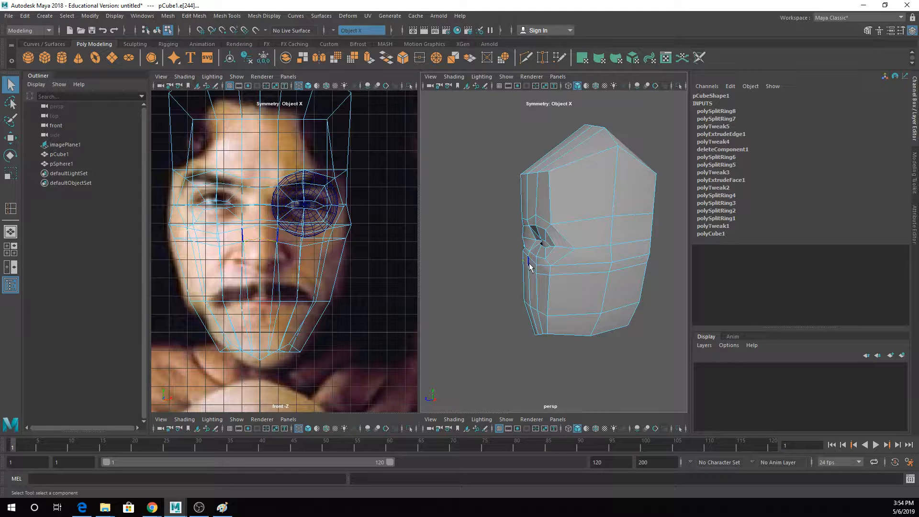
key(w)
drag(510, 267, 524, 223)
- Adjust the vertical forehead edges above the eyes in depth and reposition the centre-line nose bridge vertex
key(q)
click(529, 210)
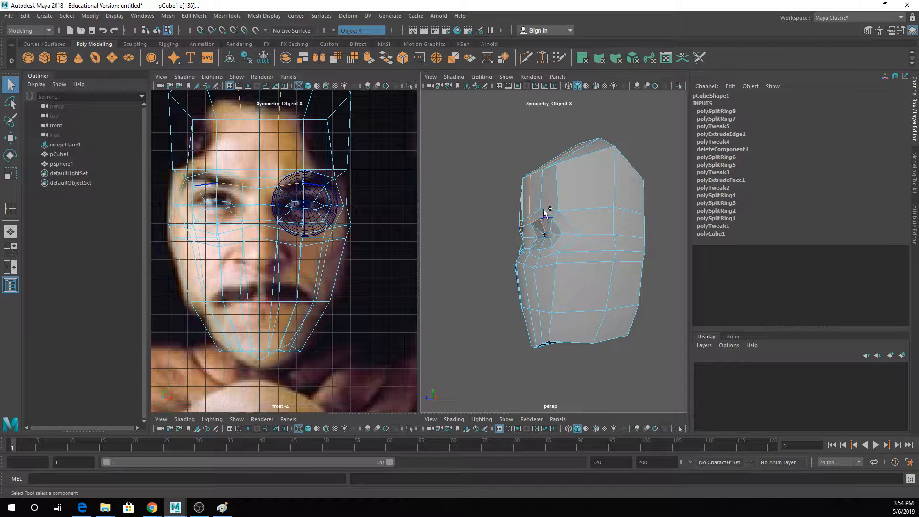
shift+click(546, 209)
ctrl+click(530, 199)
ctrl+click(542, 227)
key(w)
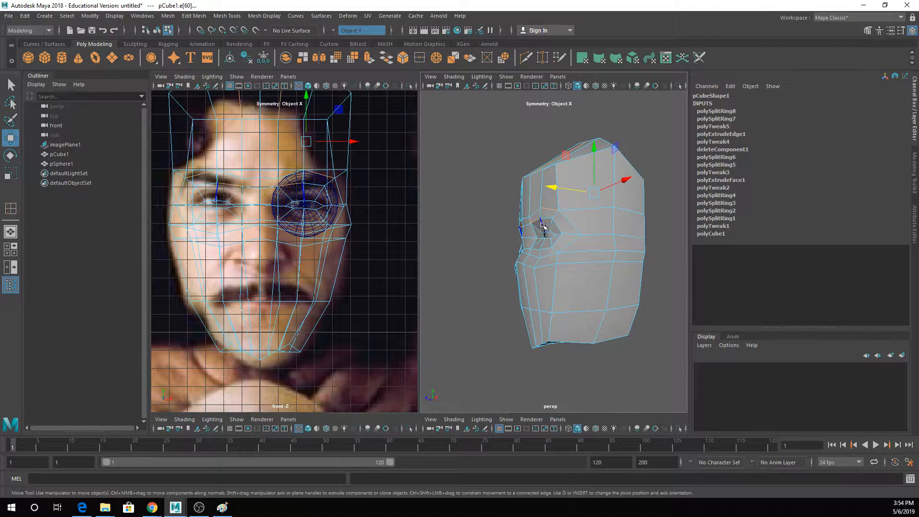
drag(555, 188, 549, 187)
alt+drag(550, 187, 528, 197)
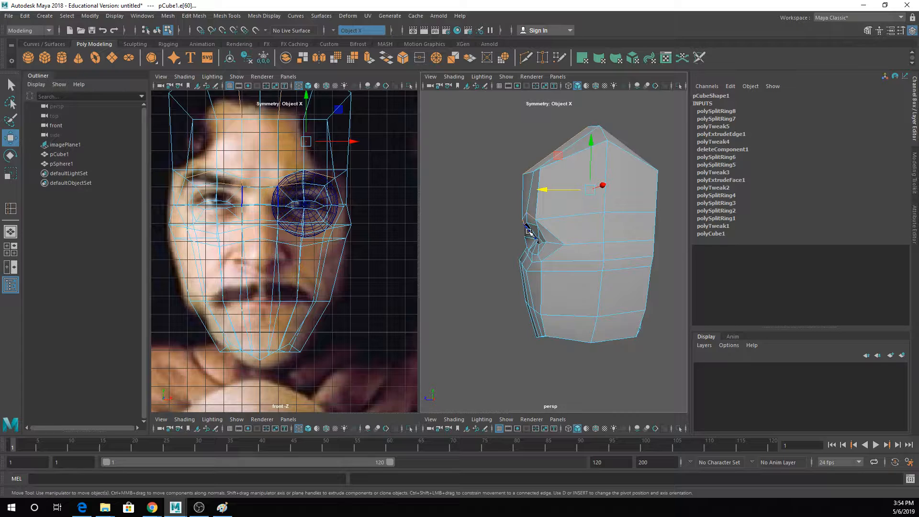
right_drag(529, 235, 486, 245)
click(523, 237)
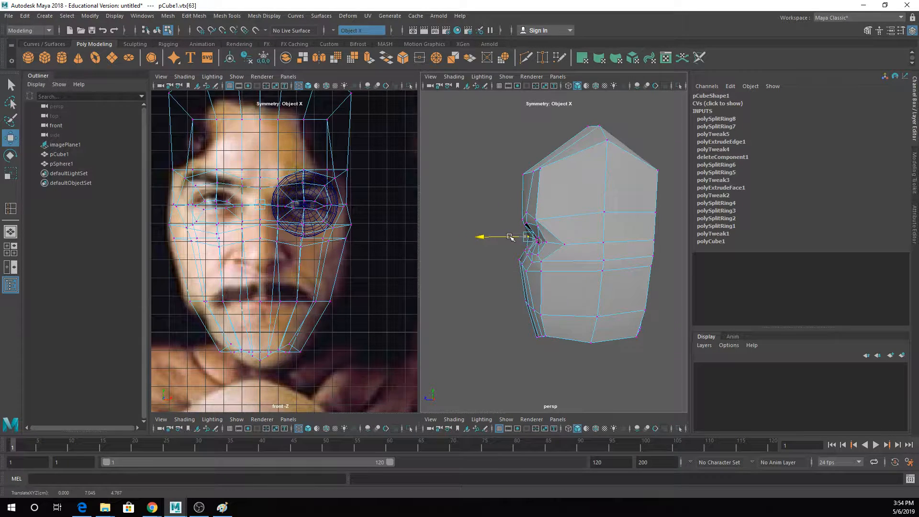
- Examine the head in smooth preview from the side and front, and return it to unsmoothed display
key(3)
alt+drag(529, 236, 539, 207)
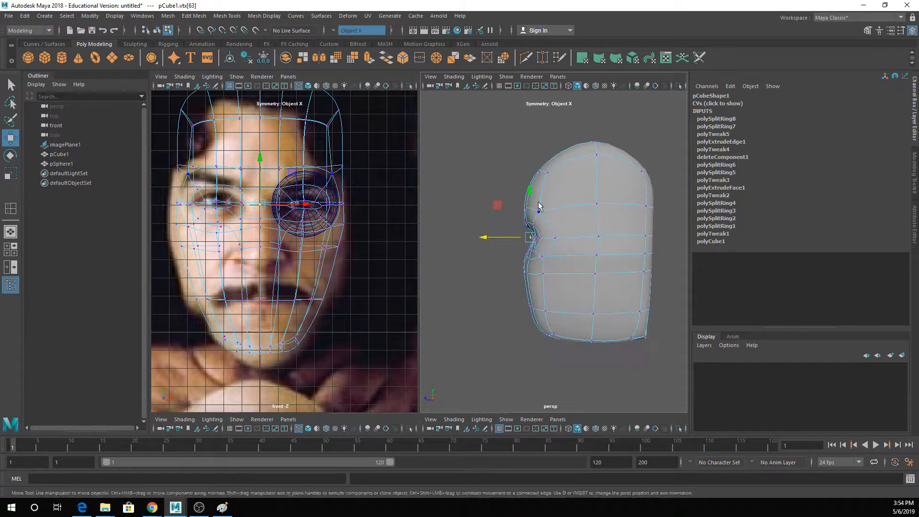
key(q)
right_drag(539, 203, 569, 189)
click(526, 191)
alt+drag(552, 192, 614, 197)
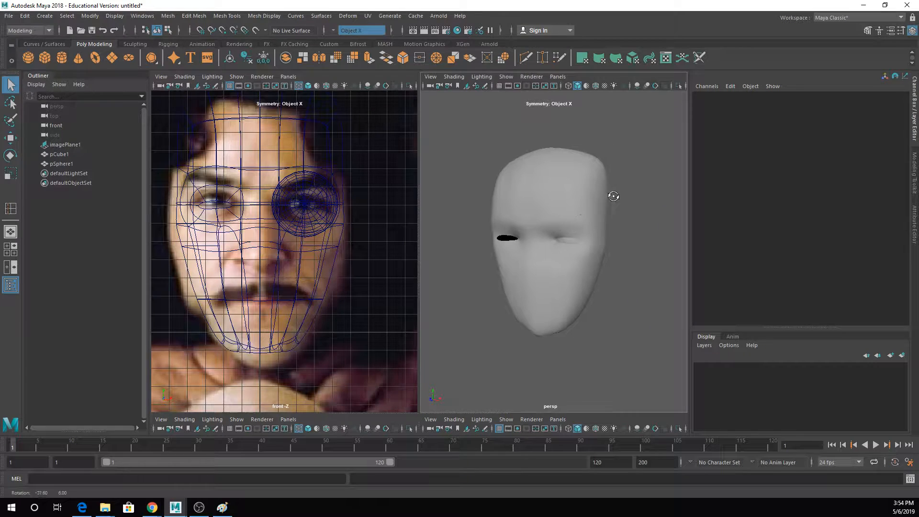
click(575, 205)
scroll(575, 225, up, 4)
scroll(545, 286, down, 4)
key(1)
alt+drag(555, 286, 579, 278)
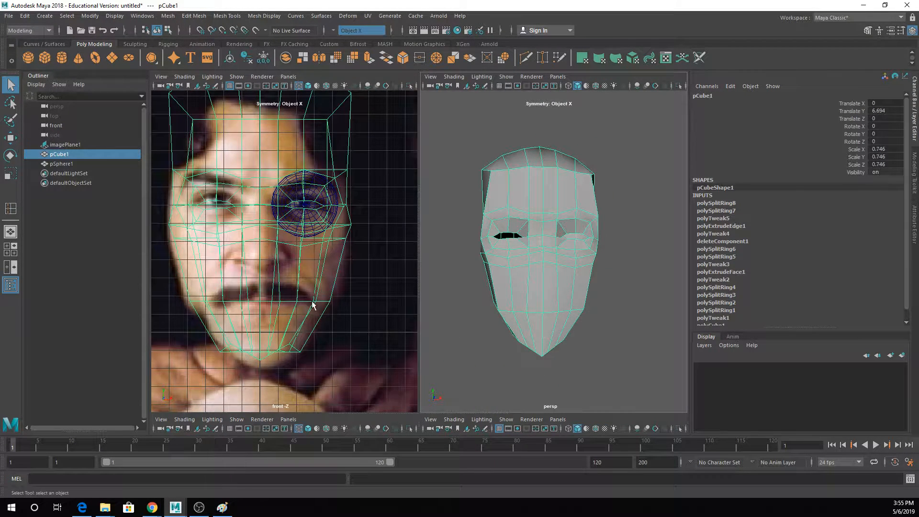
- Extrude the front faces around the mouth line, scale them inward and delete them to open the mouth
right_drag(548, 273, 550, 266)
click(549, 268)
click(527, 290)
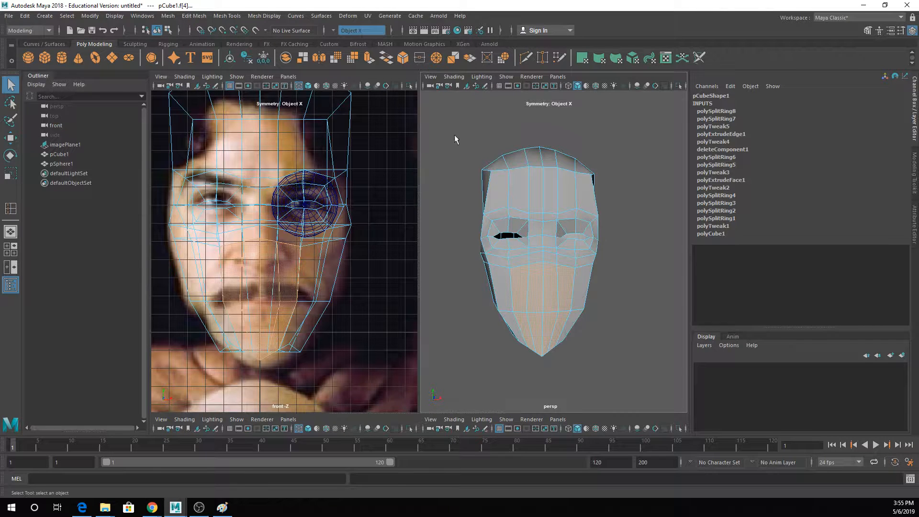
click(371, 60)
drag(525, 293, 494, 300)
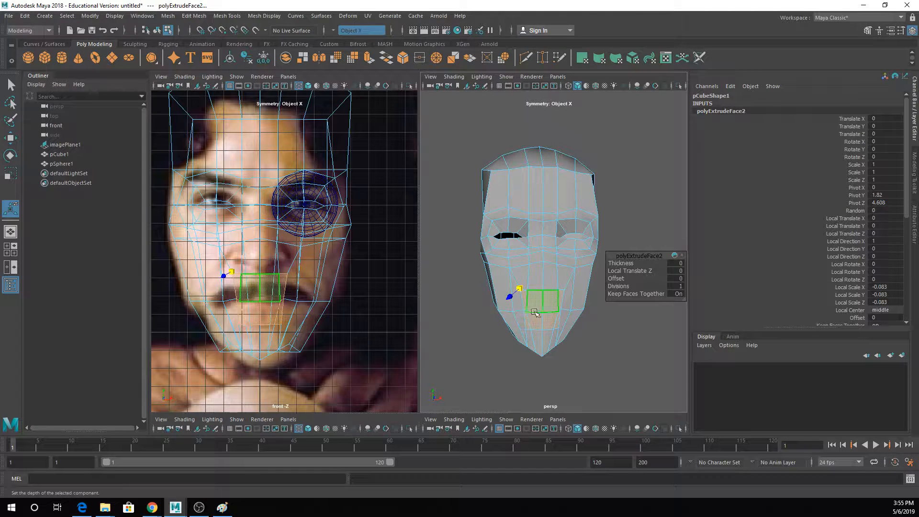
mouse_move(559, 308)
alt+mouse_down()
mouse_move(576, 310)
mouse_move(555, 311)
alt+mouse_up()
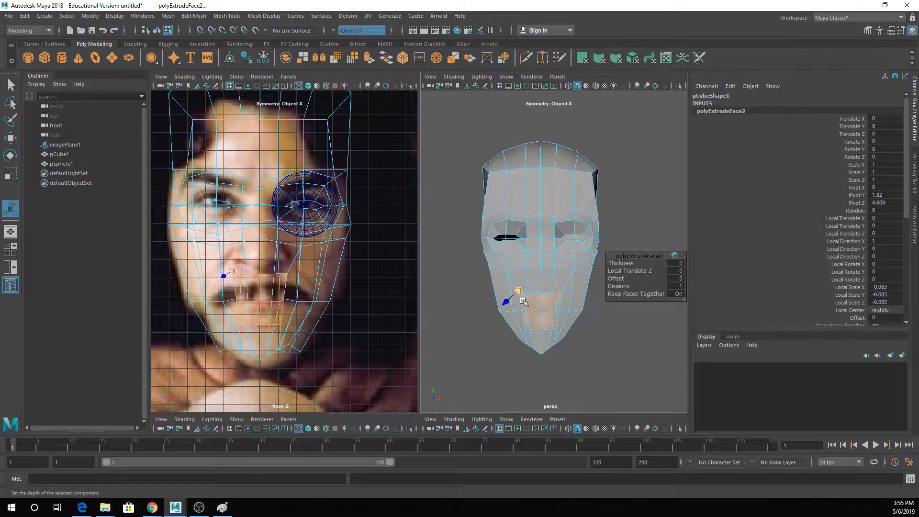
key(Delete)
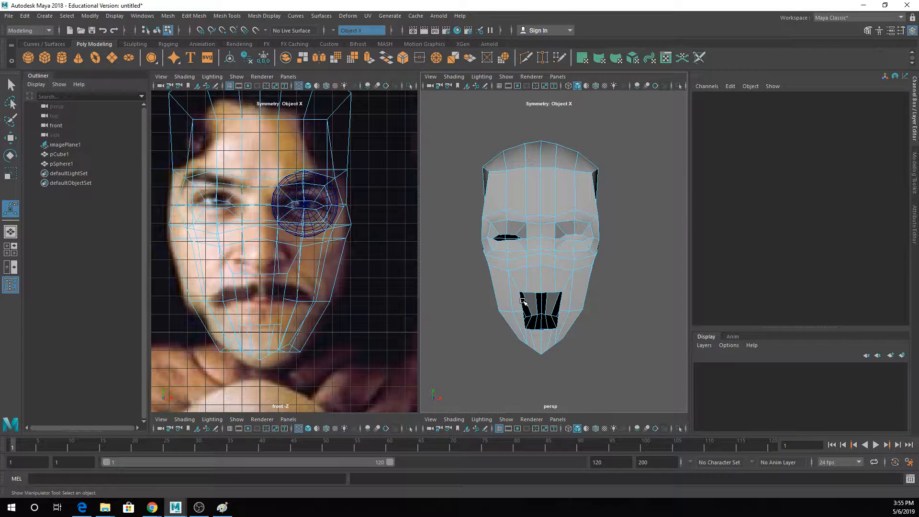
- Check the mouth opening up close in smooth preview and return the head to unsmoothed display
scroll(526, 287, up, 5)
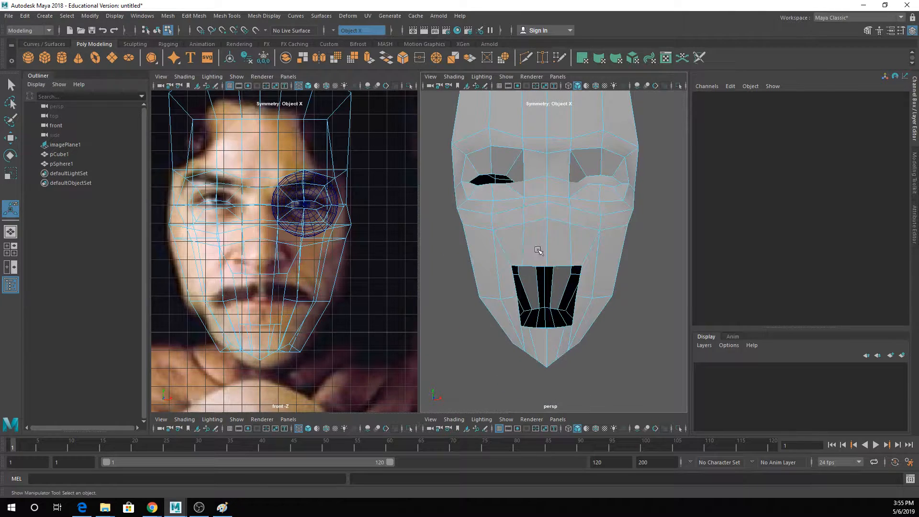
click(539, 267)
right_drag(539, 267, 514, 248)
double_click(526, 262)
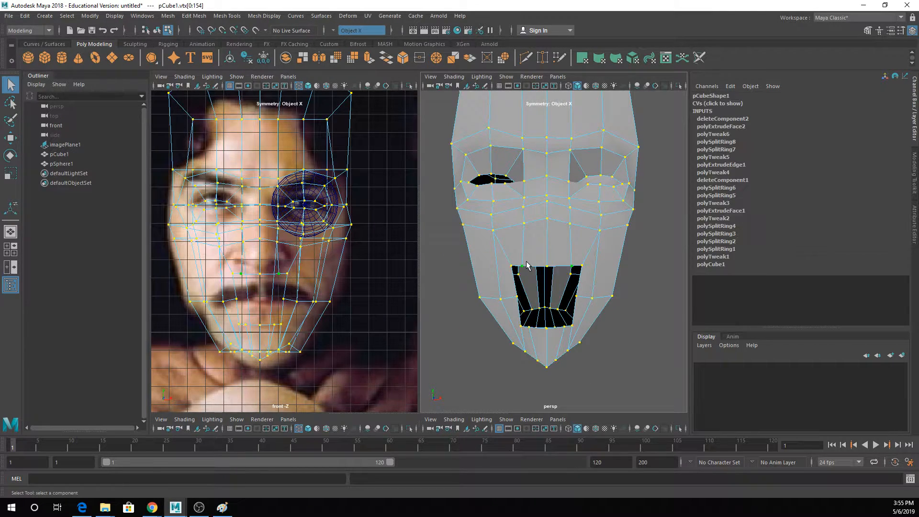
key(3)
alt+drag(581, 302, 563, 306)
key(1)
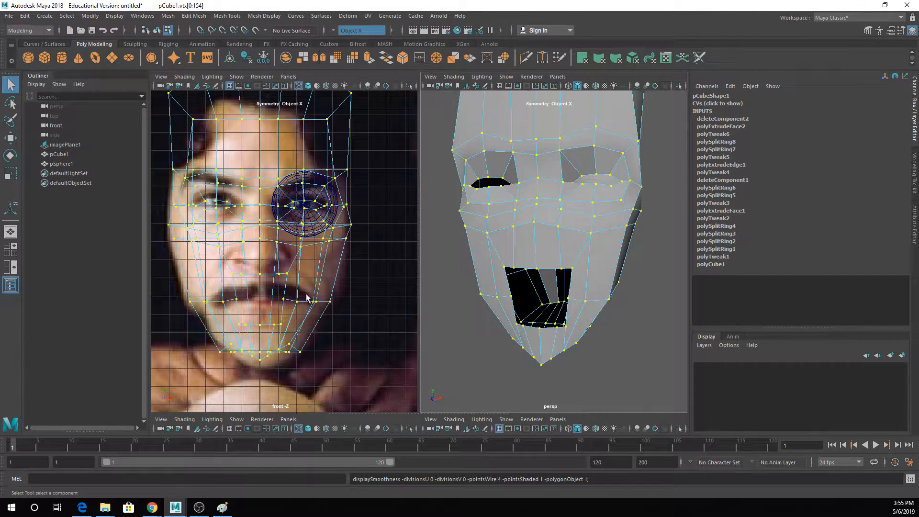
- Move the horizontal edges at the mouth corners outward to match the mouth width in the front reference
right_drag(286, 299, 287, 206)
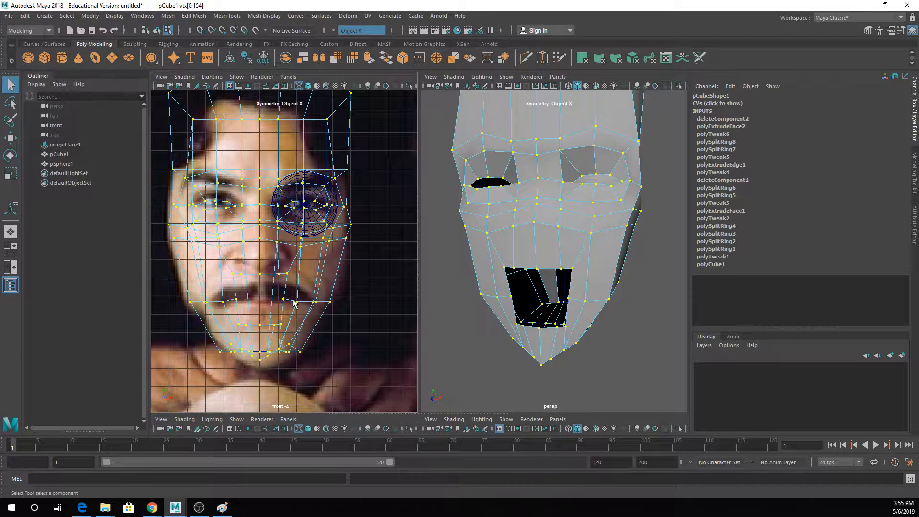
double_click(307, 302)
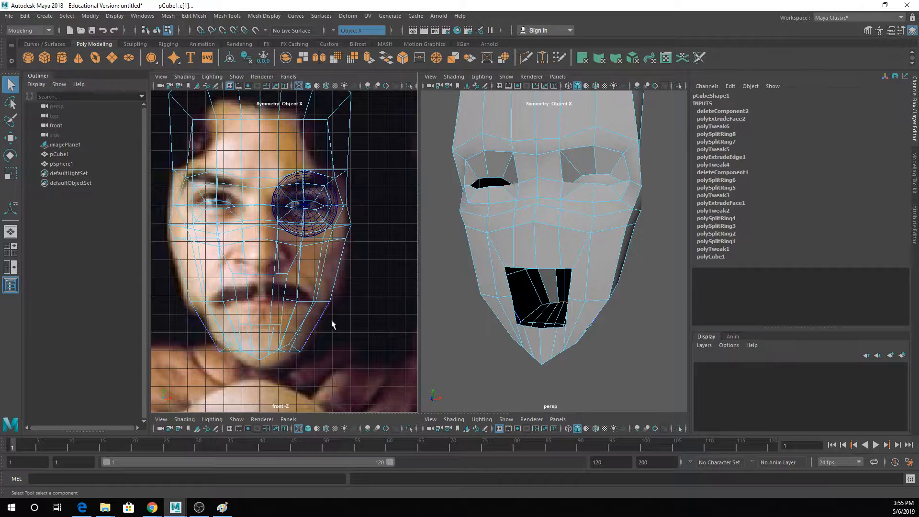
click(307, 302)
key(w)
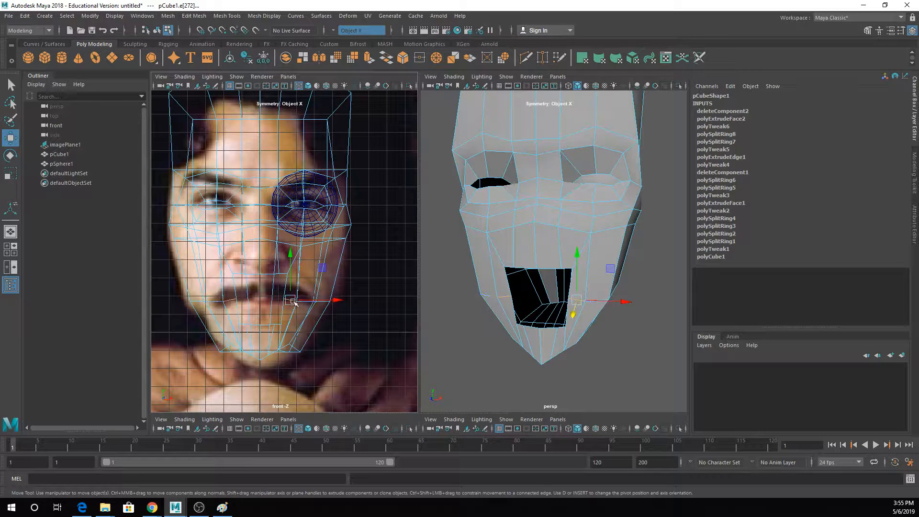
drag(290, 301, 319, 303)
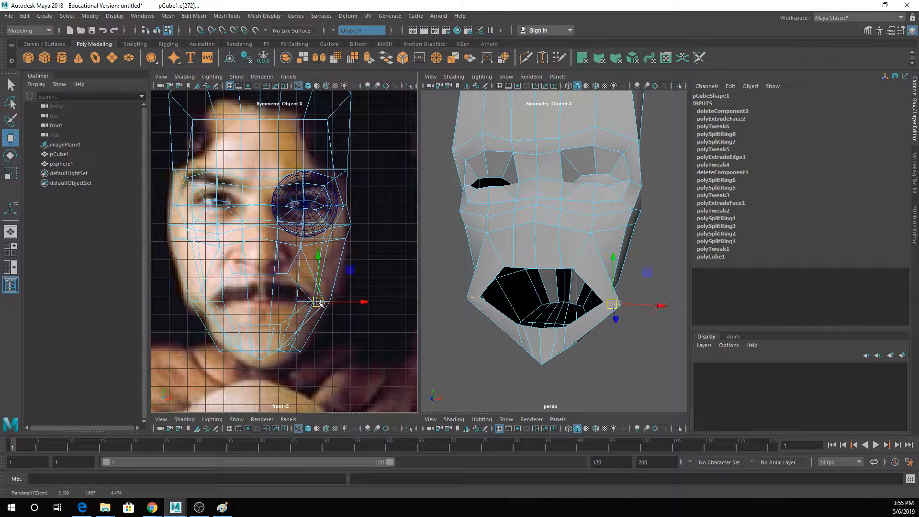
- Move the cheek vertex below the eye inward and slightly down, beside the nostril in the front reference
key(q)
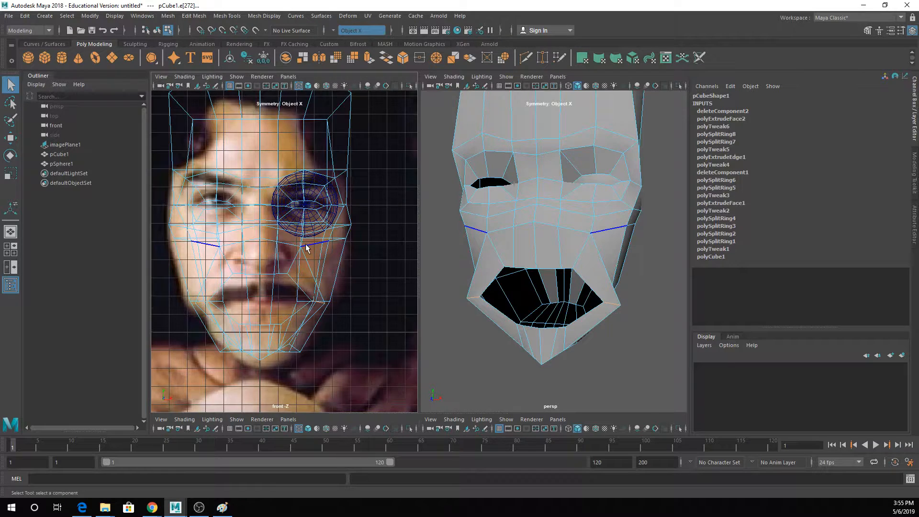
scroll(306, 245, up, 2)
right_drag(293, 242, 265, 242)
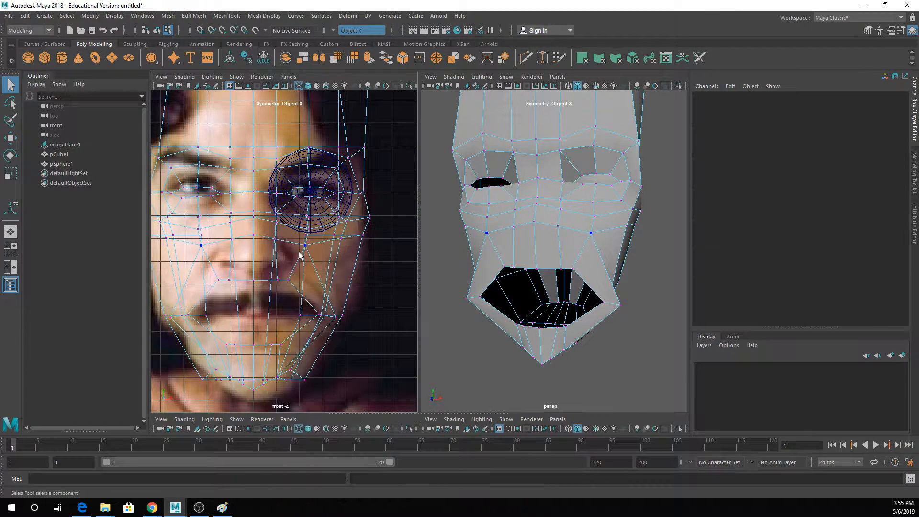
click(305, 245)
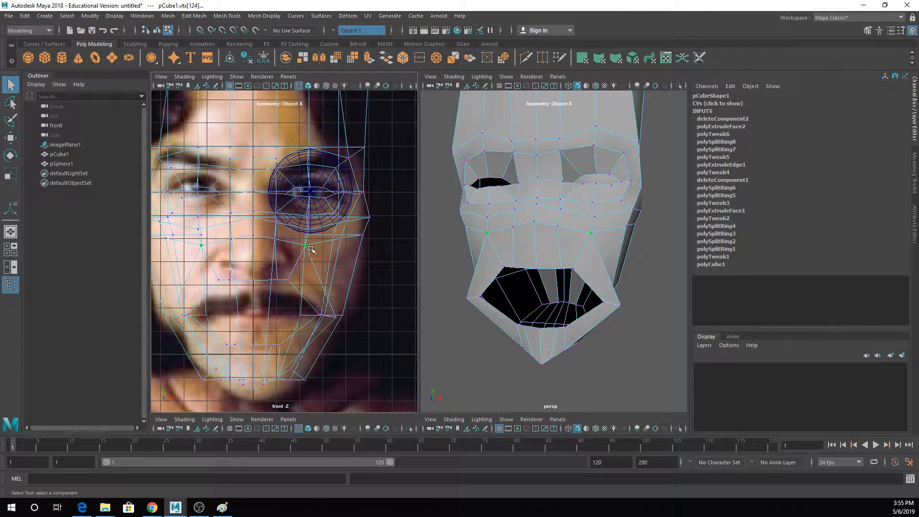
key(w)
drag(310, 249, 297, 255)
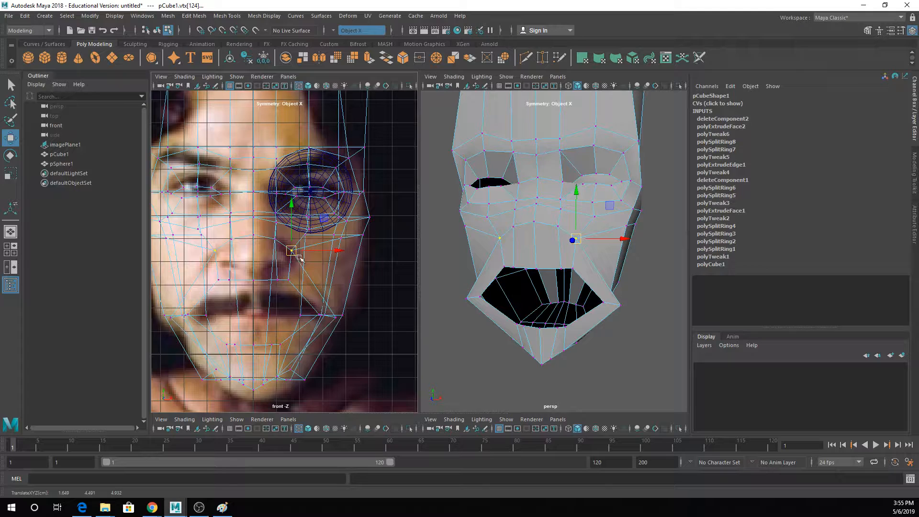
- Move the row of upper lip vertices down to the mouth line in the front reference
right_drag(301, 232, 294, 198)
click(307, 274)
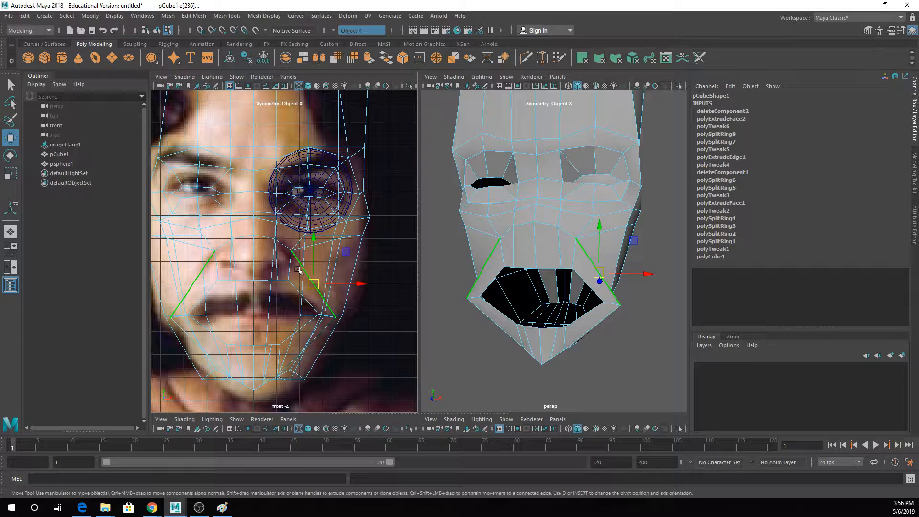
key(q)
right_drag(289, 232, 257, 235)
click(289, 279)
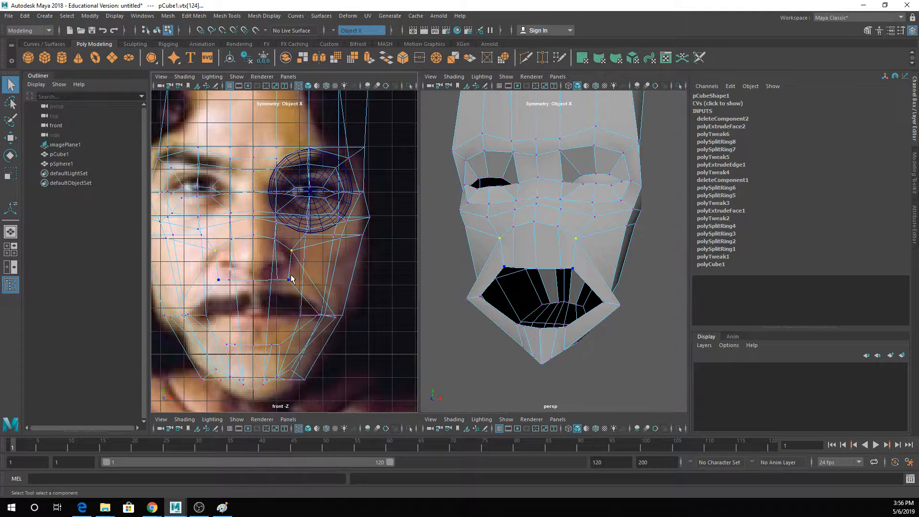
shift+click(259, 278)
key(w)
drag(553, 249, 555, 276)
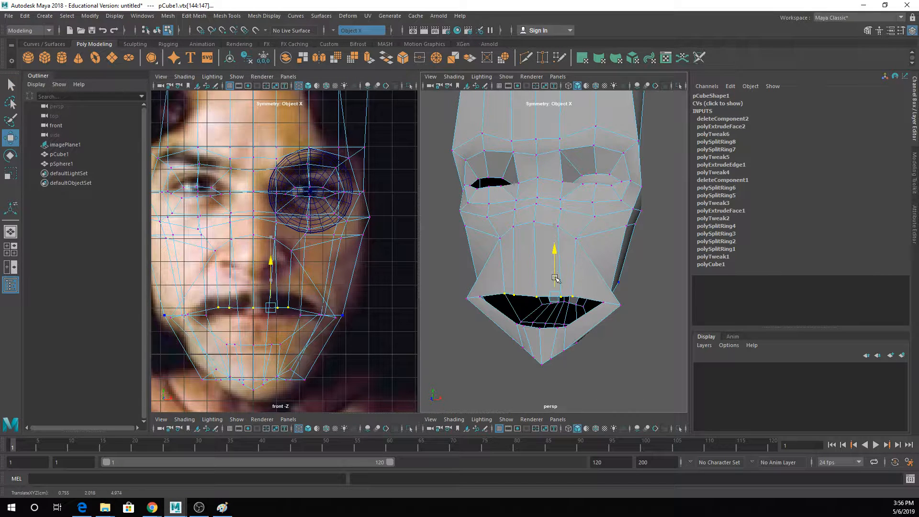
- Raise the lower lip's centre vertices and the vertices beside them to just below the upper lip
key(q)
click(560, 335)
click(558, 329)
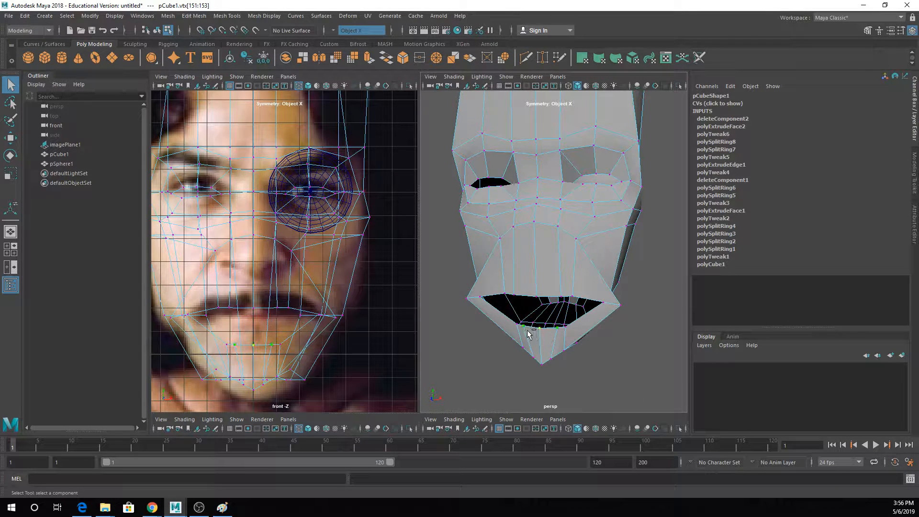
key(w)
drag(547, 293, 547, 265)
key(q)
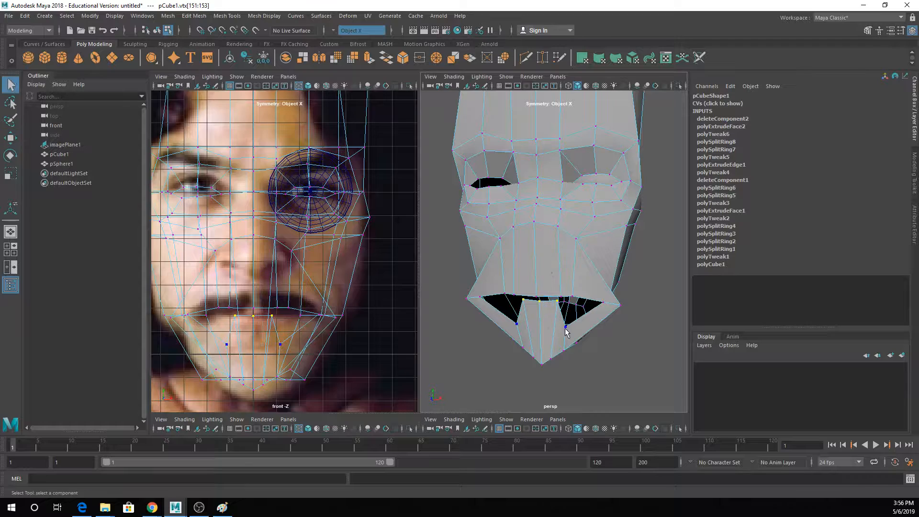
key(w)
drag(566, 298, 566, 272)
- Adjust the positions of the individual lip vertices in profile to shape the mouth opening
alt+drag(642, 282, 507, 285)
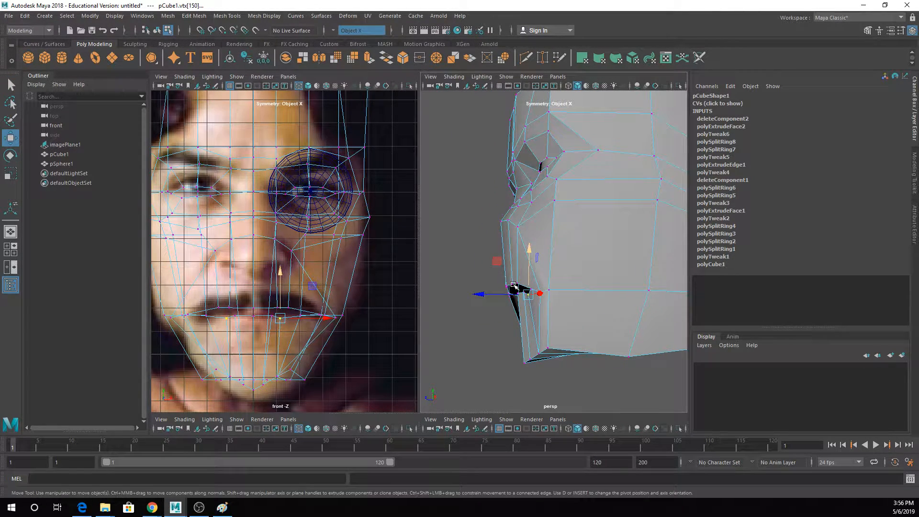
key(q)
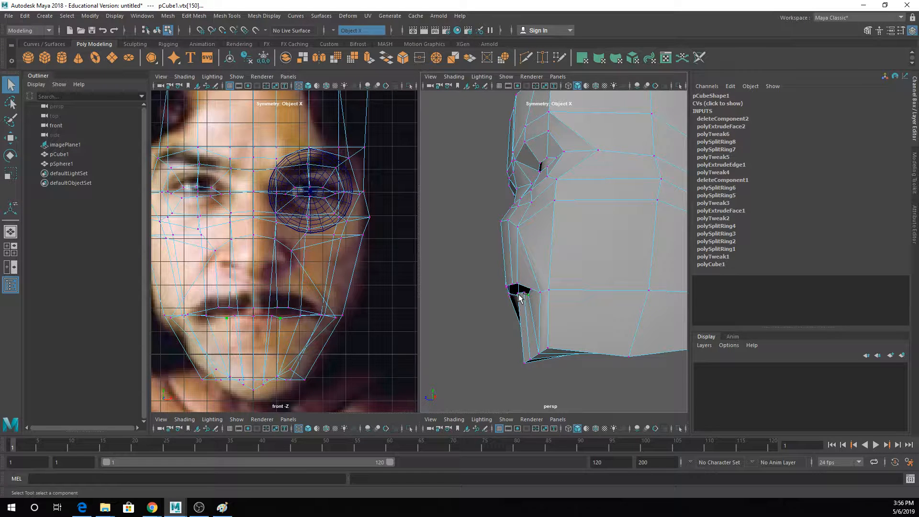
alt+drag(516, 297, 484, 303)
shift+click(517, 295)
key(w)
key(q)
click(534, 302)
key(w)
key(q)
click(570, 290)
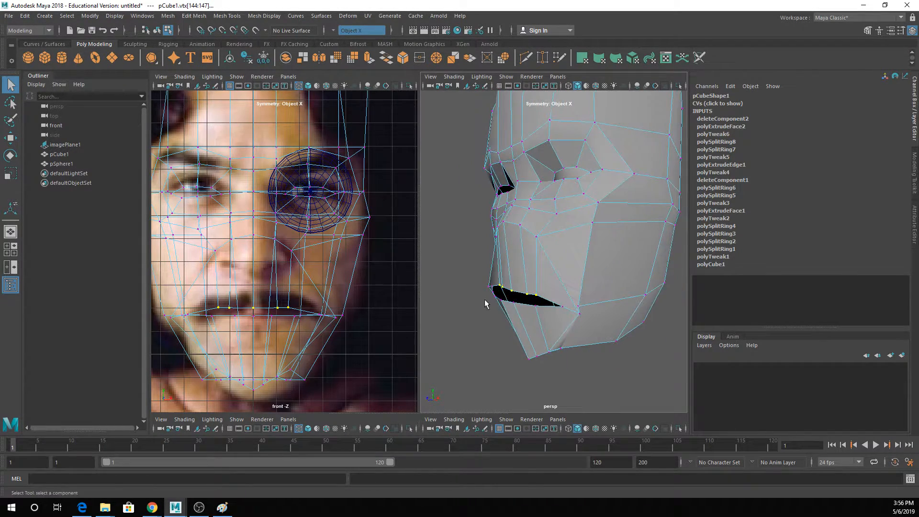
- Scale the central lower lip edges along the depth axis to even out the lip's profile
right_drag(484, 300, 485, 213)
click(496, 299)
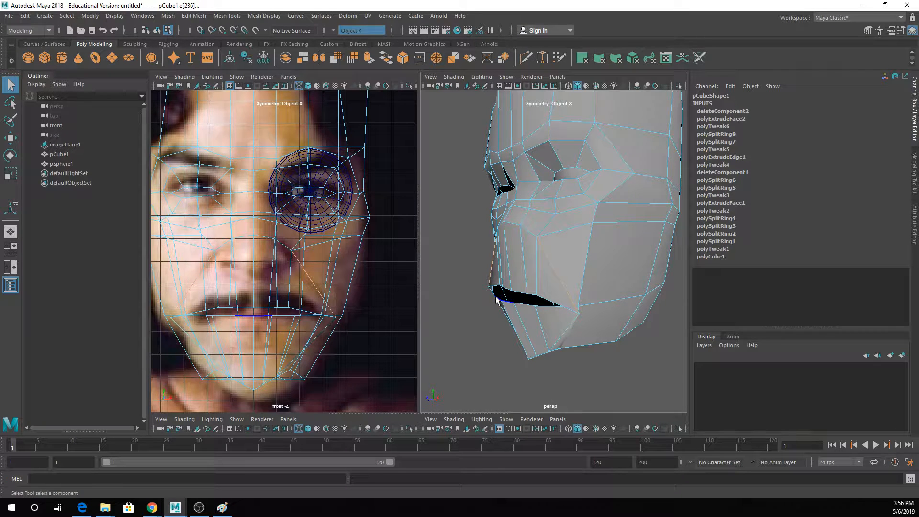
click(504, 300)
key(r)
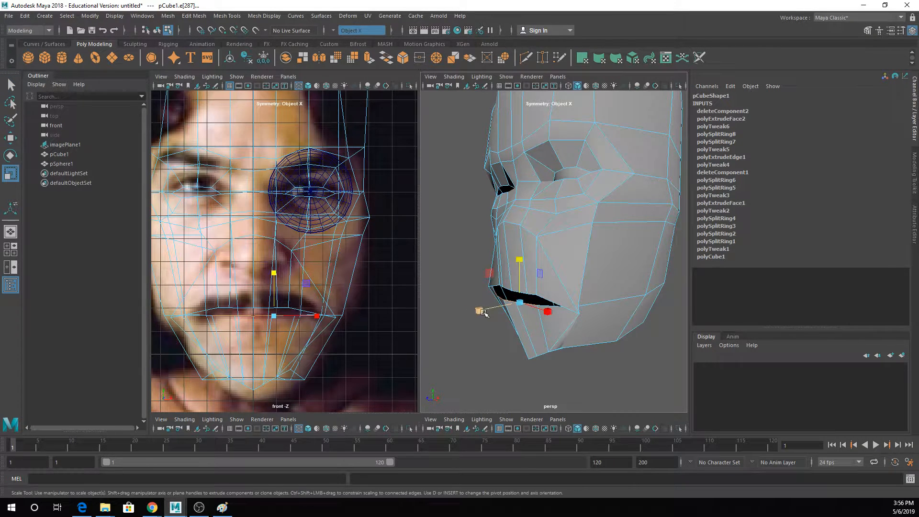
mouse_move(483, 311)
mouse_down()
mouse_move(505, 308)
mouse_move(495, 310)
mouse_up()
key(q)
- Adjust the depth of the upper lip's centre edges with the Move tool
right_drag(511, 281, 506, 211)
mouse_move(567, 302)
alt+mouse_down()
mouse_move(614, 293)
mouse_move(560, 294)
alt+mouse_up()
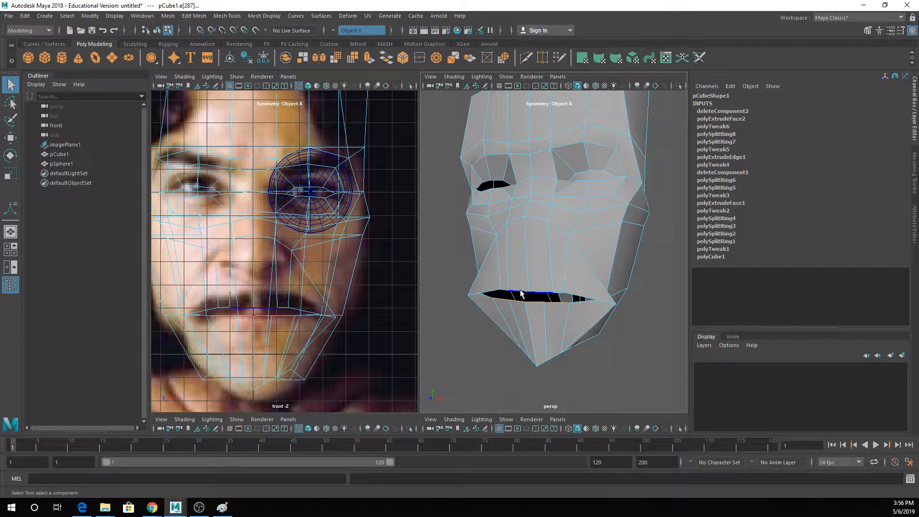
click(507, 293)
key(w)
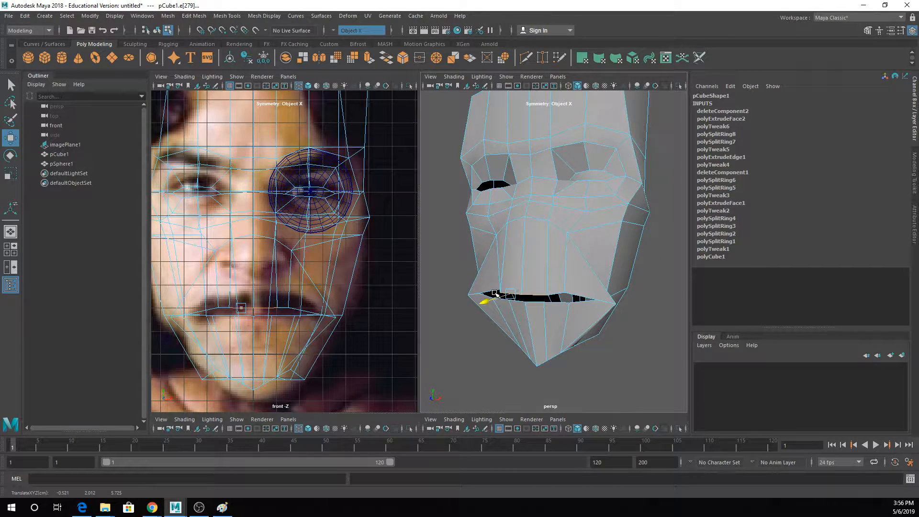
key(q)
- Reposition the outer upper lip vertices and the neighbouring lip vertices to smooth the lip curve
click(504, 259)
right_drag(485, 239, 481, 240)
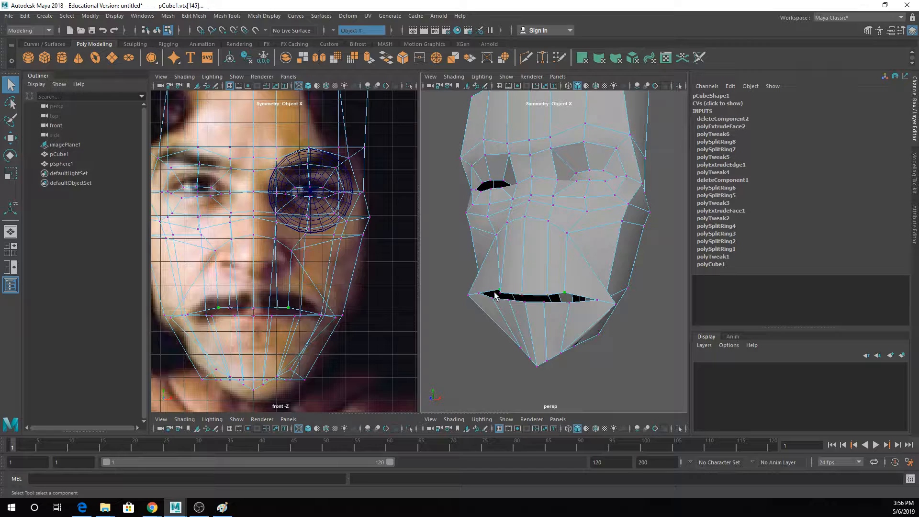
alt+drag(495, 296, 618, 282)
key(w)
key(q)
click(551, 316)
key(w)
key(q)
- Move the vertices at and beside the mouth corners sideways to fit the mouth and cheek width
click(626, 287)
key(w)
key(q)
click(607, 283)
key(w)
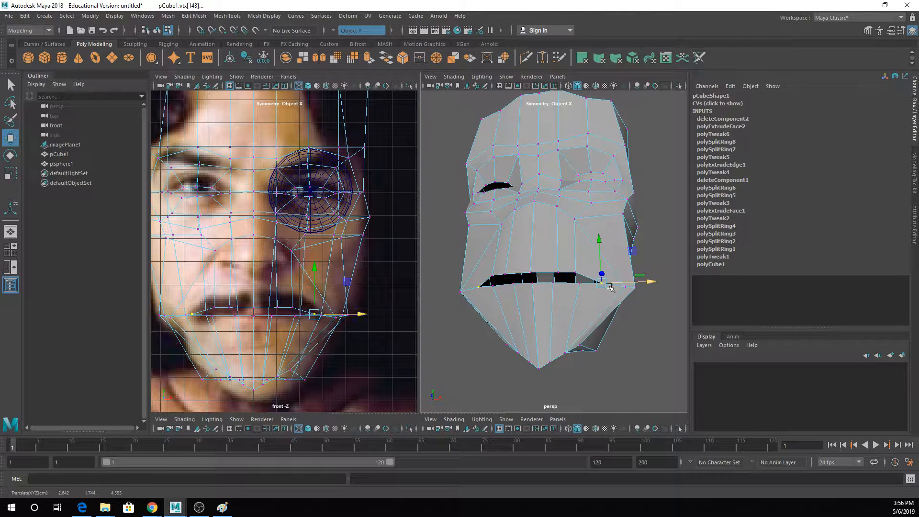
- Select the edges under the front of the chin and scale them outward in X to widen the chin
alt+drag(573, 352, 560, 292)
right_drag(563, 239, 562, 210)
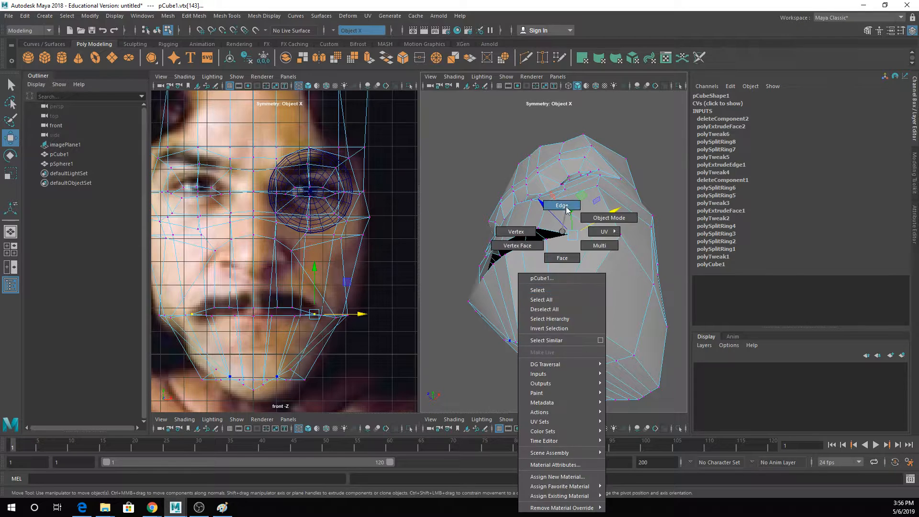
click(572, 307)
click(559, 308)
key(r)
key(q)
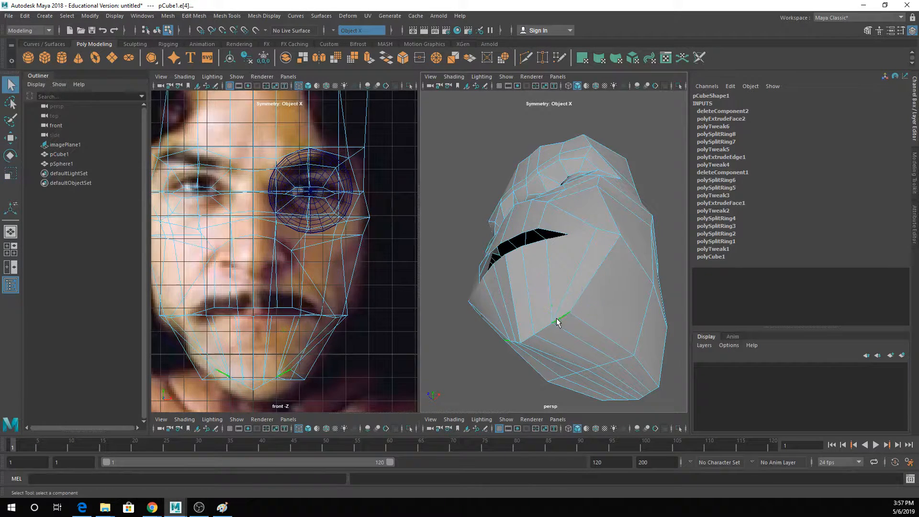
click(548, 328)
key(w)
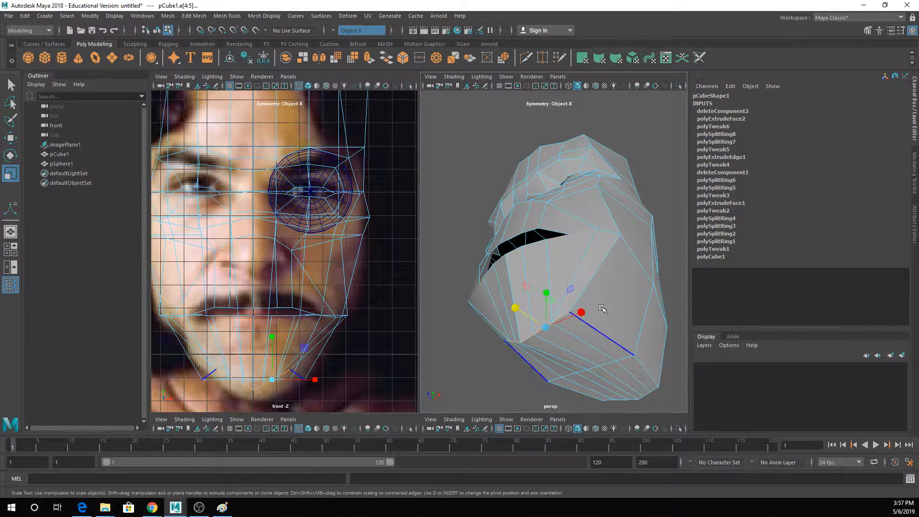
shift+click(585, 311)
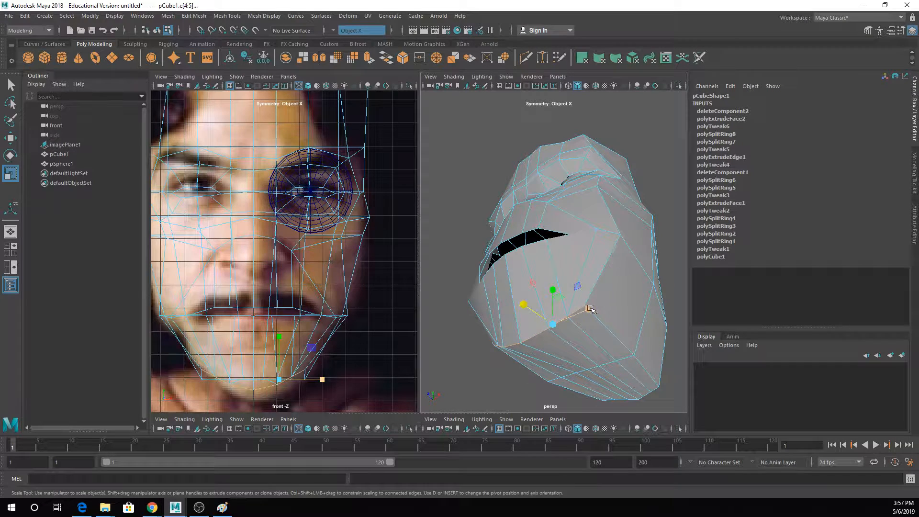
key(r)
alt+drag(596, 307, 640, 349)
- Turn on smooth preview and move the edges along the side of the cheek outward to match the front reference
key(3)
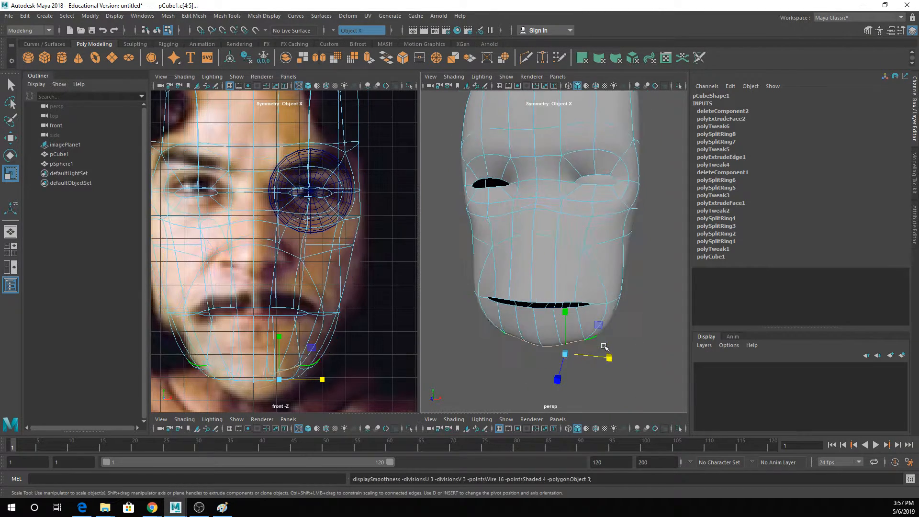
scroll(591, 292, down, 4)
mouse_move(607, 282)
alt+mouse_down()
mouse_move(622, 275)
mouse_move(611, 277)
alt+mouse_up()
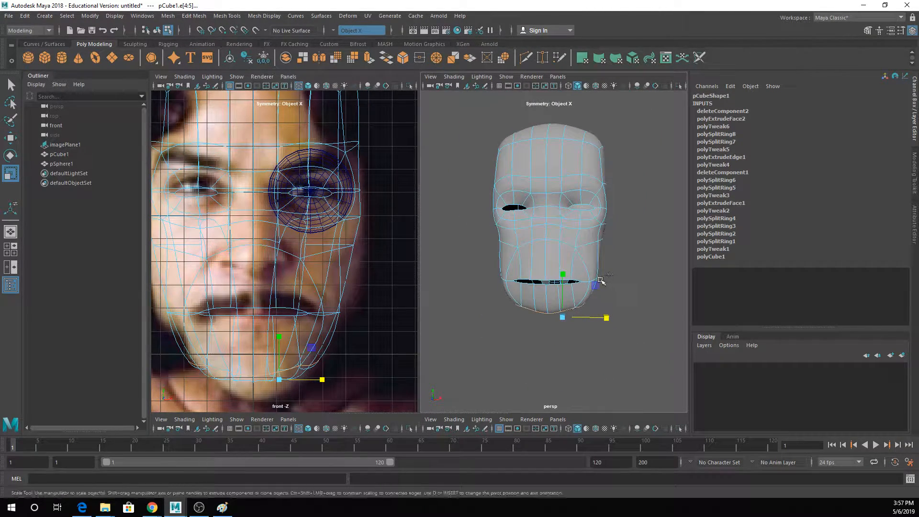
alt+drag(598, 226, 537, 232)
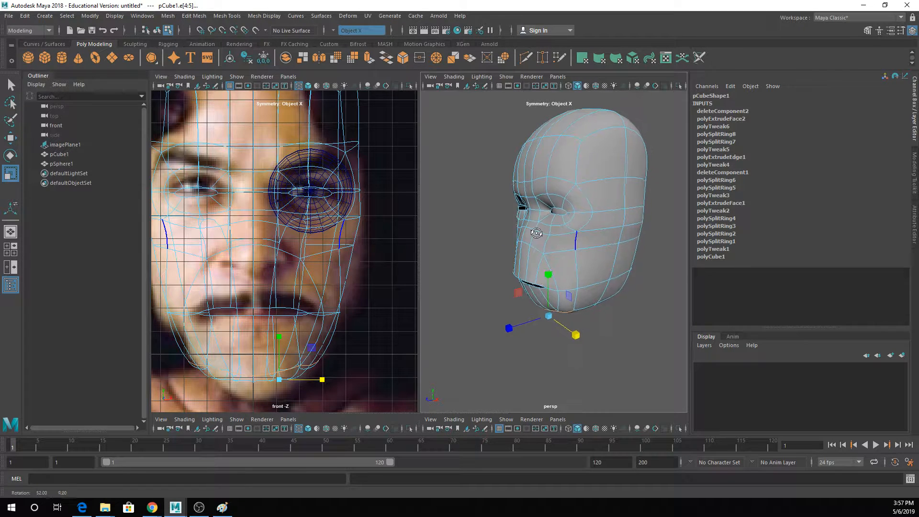
click(625, 282)
key(q)
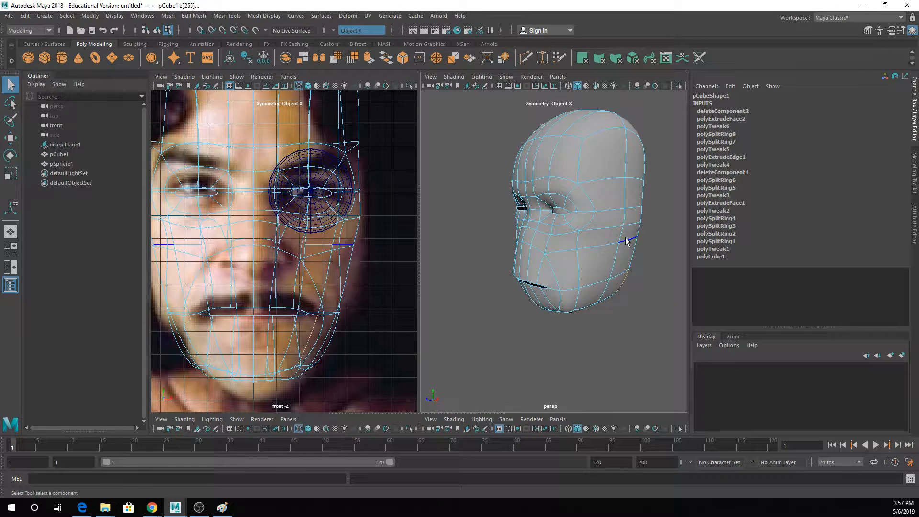
shift+click(632, 226)
shift+click(622, 273)
key(w)
drag(643, 254, 620, 245)
key(q)
click(351, 248)
key(w)
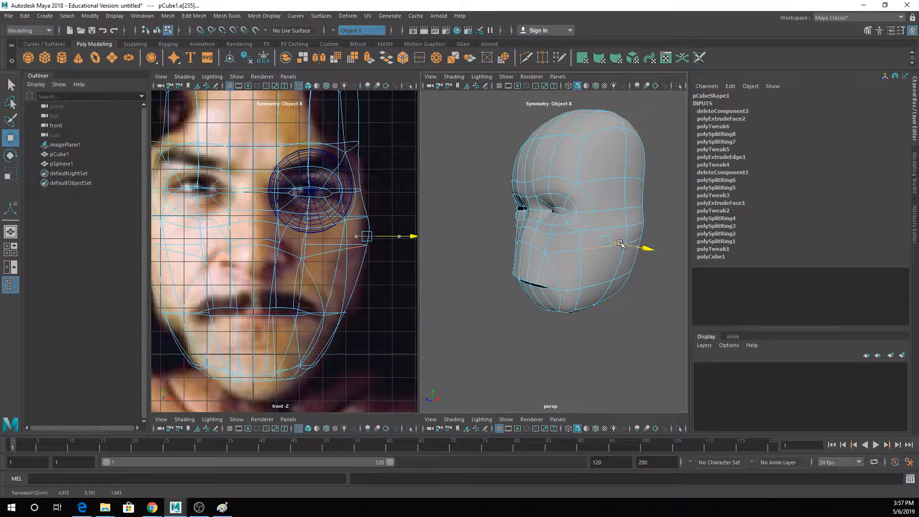
- Move the vertical side edges beside the forehead and the temple outward to widen the upper head
alt+middle_drag(367, 205, 348, 306)
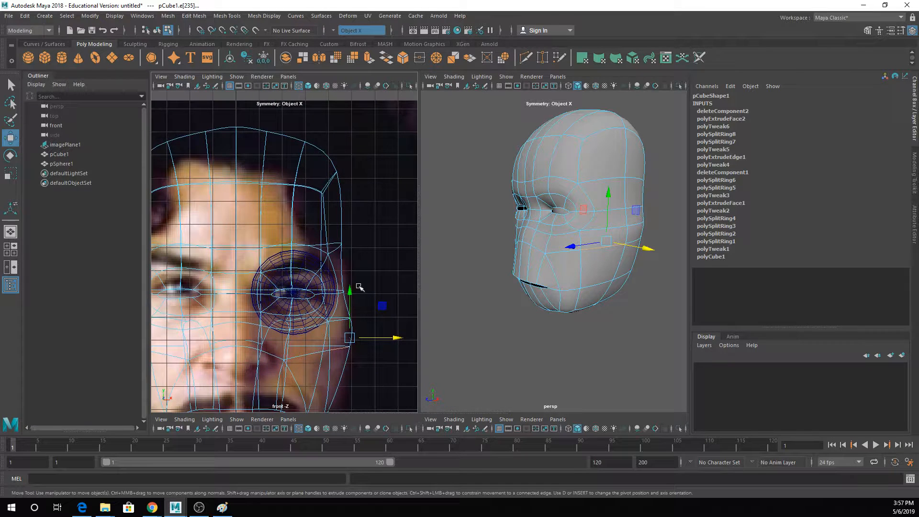
click(341, 221)
drag(365, 205, 375, 205)
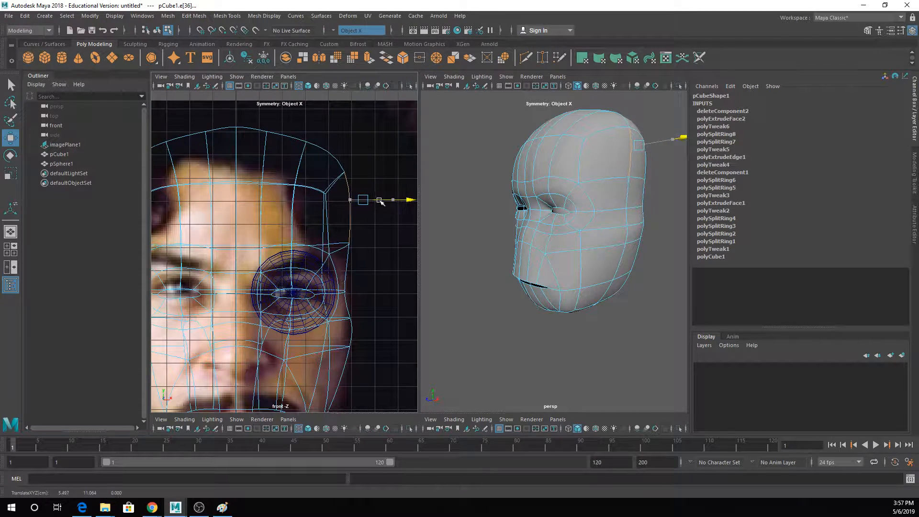
key(q)
click(633, 194)
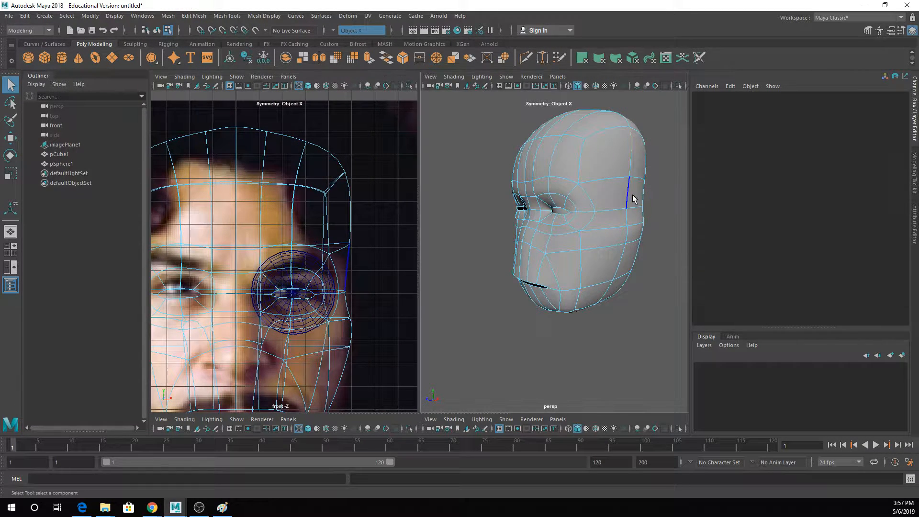
click(630, 194)
key(w)
drag(667, 196, 672, 196)
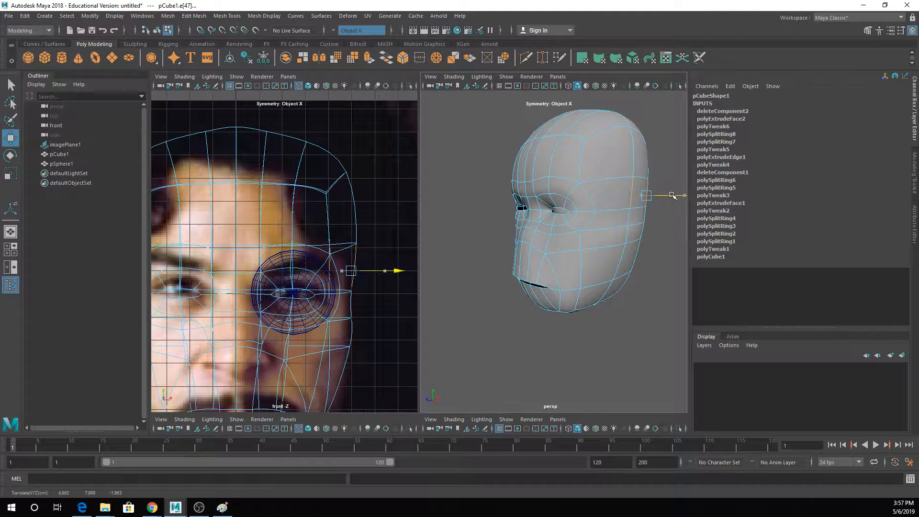
- Lower the chin's bottom centre edge and the edges next to it to follow the chin in the front reference
alt+middle_drag(275, 336, 289, 243)
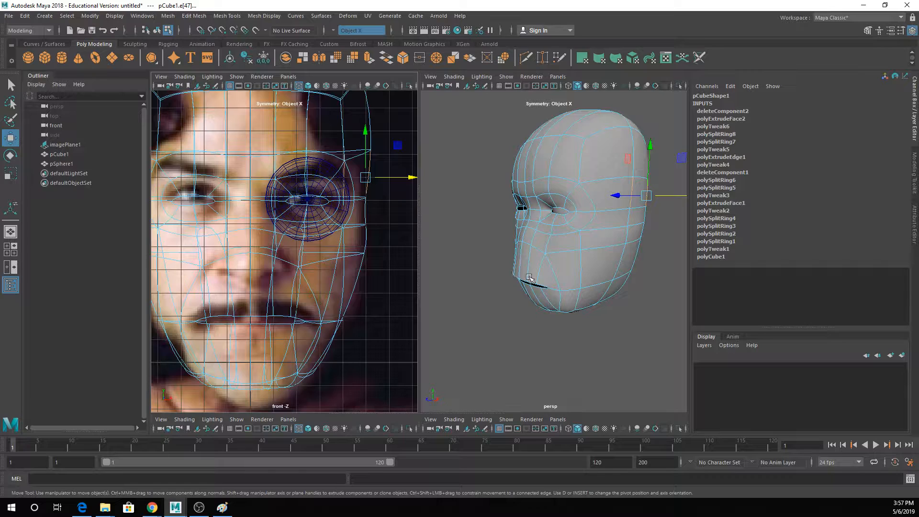
mouse_move(558, 293)
alt+mouse_down()
mouse_move(537, 313)
mouse_move(561, 307)
alt+mouse_up()
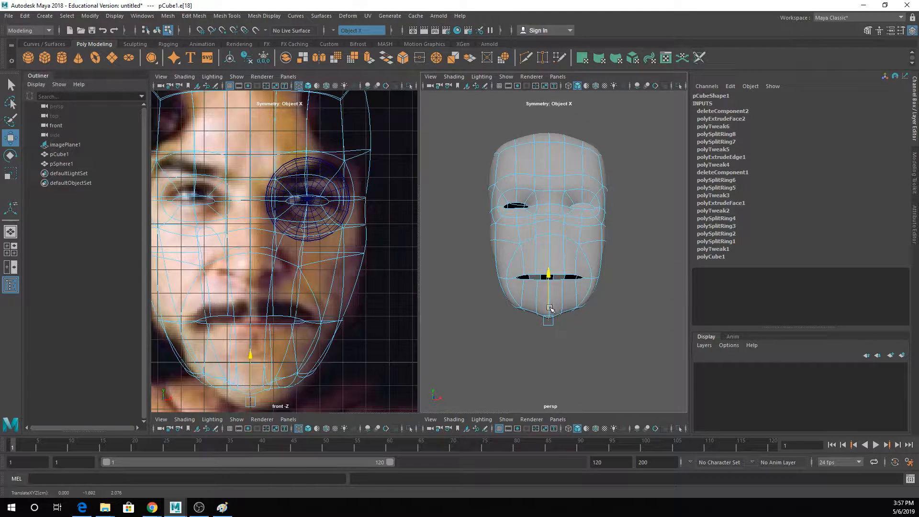
key(q)
click(563, 315)
click(560, 317)
click(564, 295)
key(w)
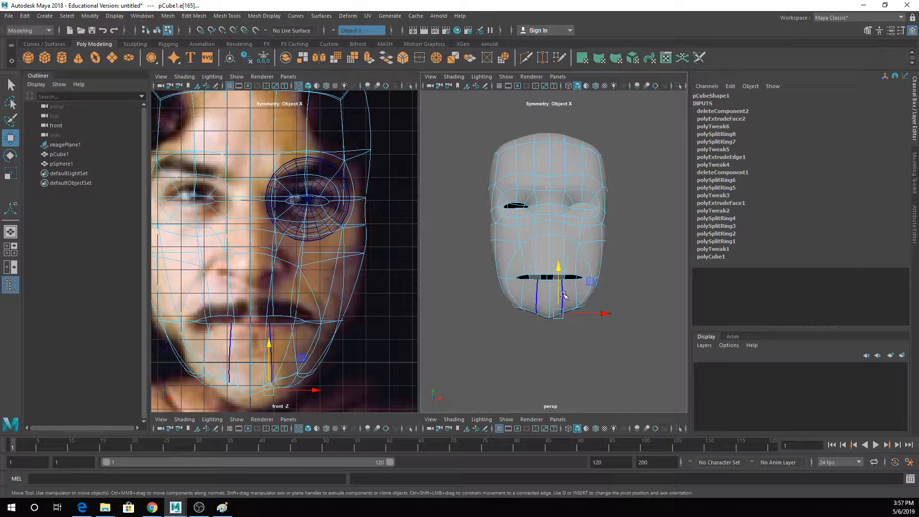
key(q)
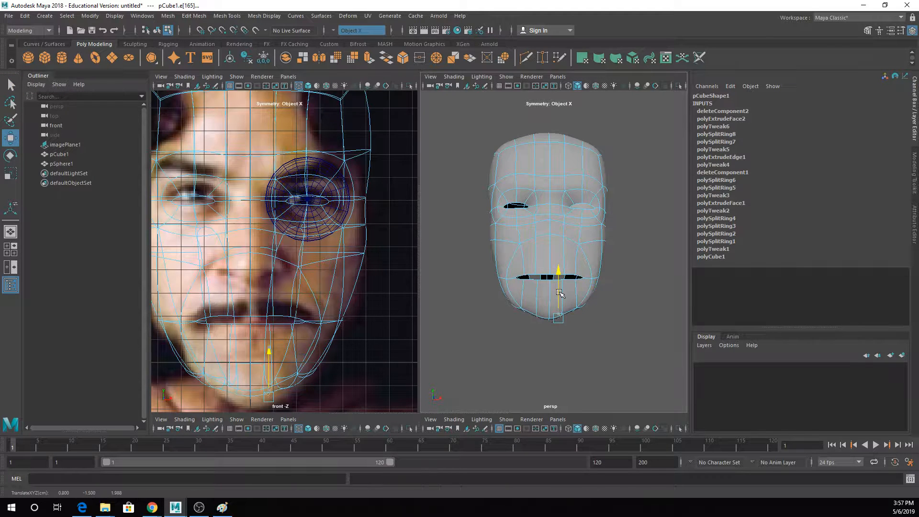
- Return to object mode and inspect the smoothed head with its wireframe off and on
click(536, 250)
right_drag(539, 250, 578, 210)
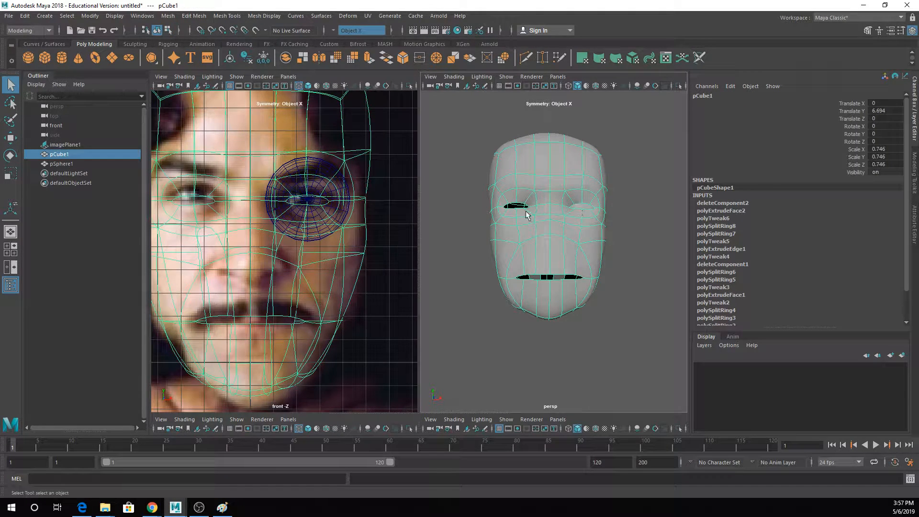
alt+drag(527, 215, 561, 219)
click(641, 248)
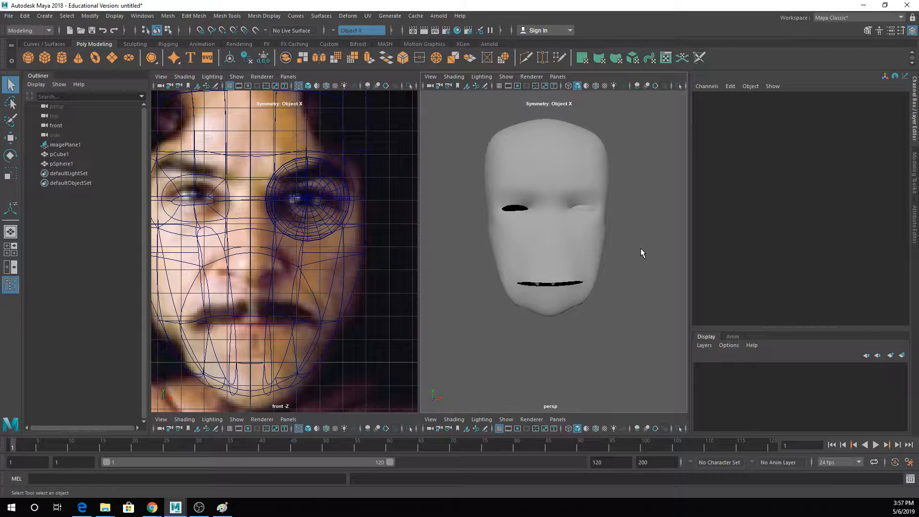
click(577, 248)
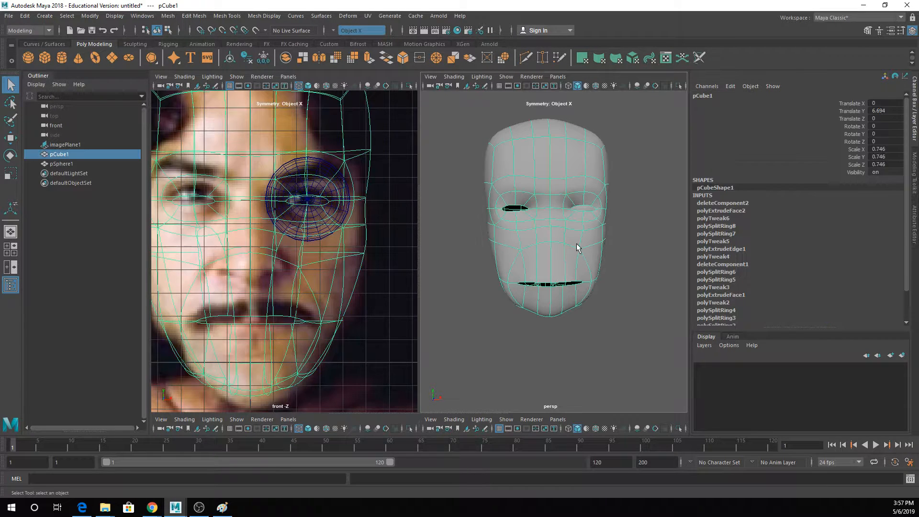
scroll(577, 247, up, 3)
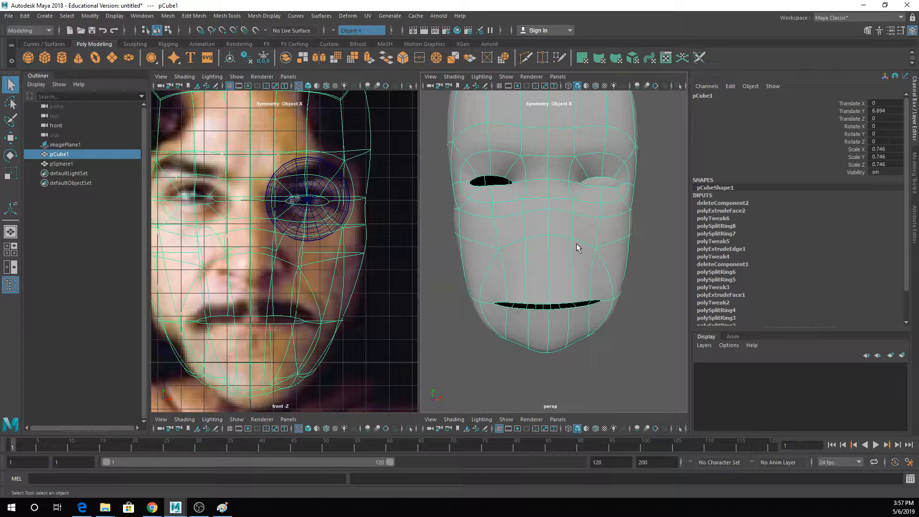
- Insert an edge loop around the mouth opening, close to the lips, and turn to the unsmoothed mesh
click(230, 16)
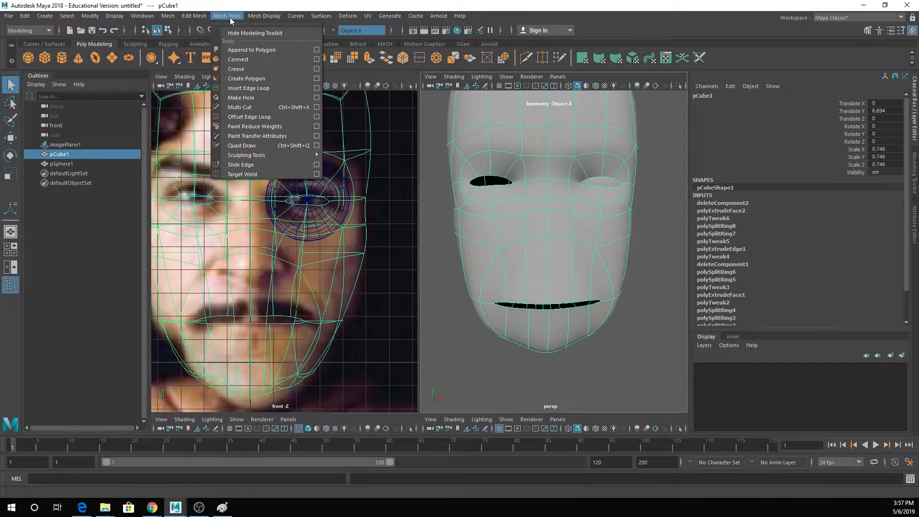
click(245, 89)
drag(529, 295, 519, 296)
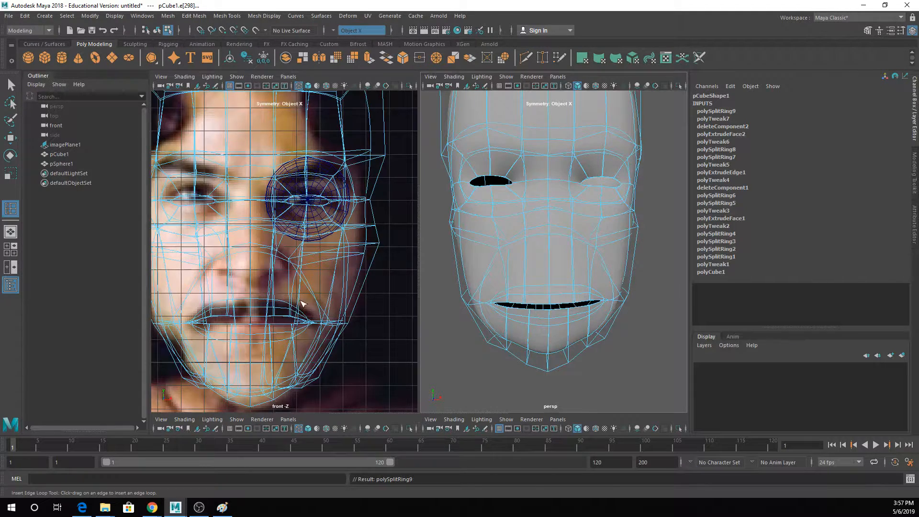
scroll(269, 306, up, 5)
scroll(269, 306, down, 3)
scroll(313, 276, up, 3)
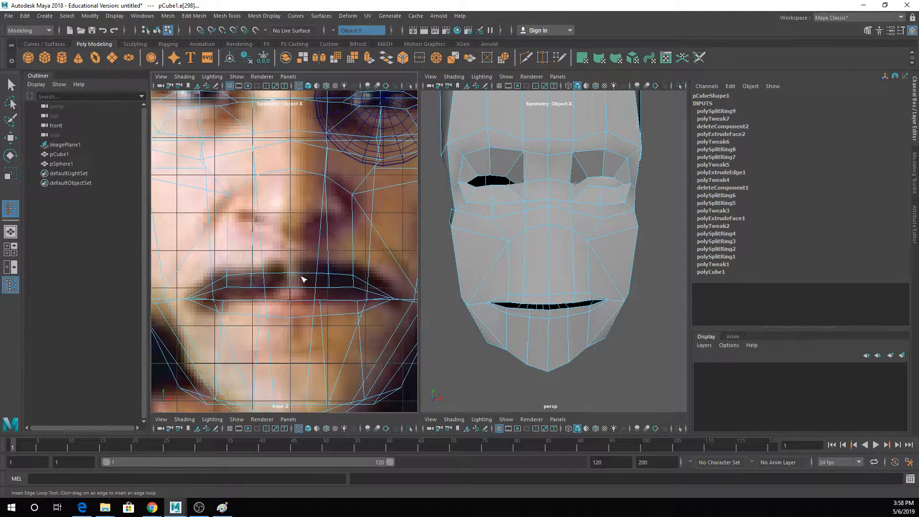
right_click(285, 279)
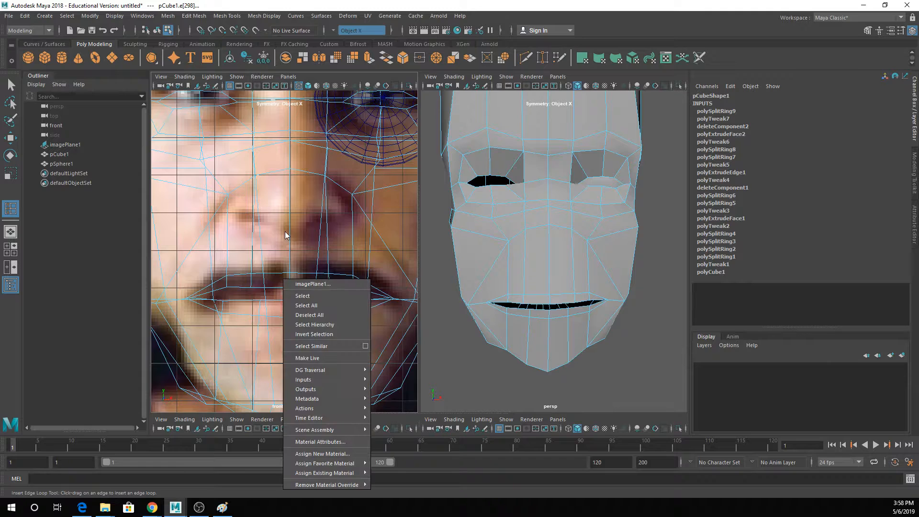
right_drag(286, 222, 263, 209)
right_click(272, 290)
click(282, 292)
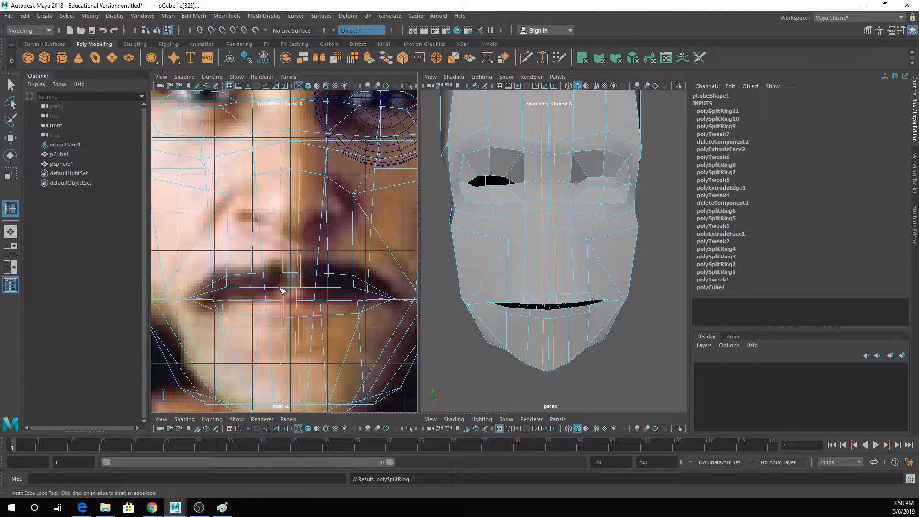
- Scale the edges along the mouth opening vertically to flatten them and narrow the gap between the lips
key(r)
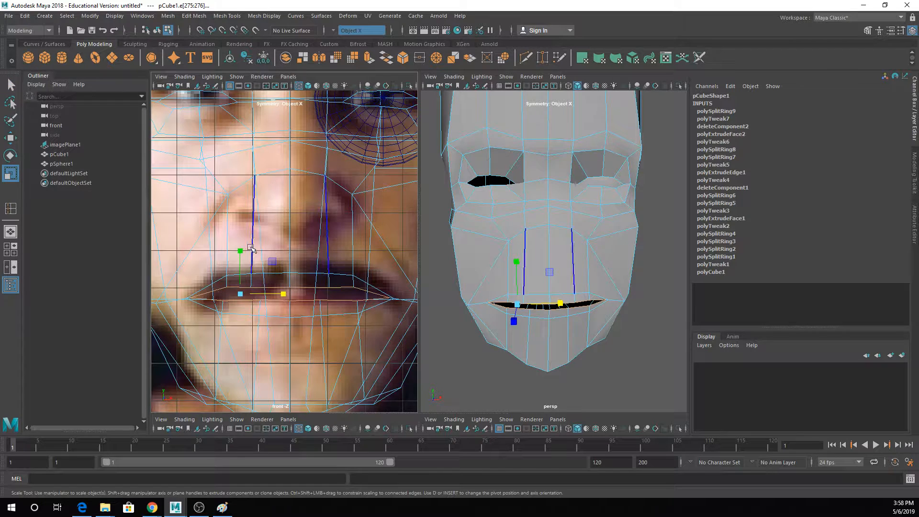
drag(240, 251, 242, 280)
right_click(278, 281)
key(w)
key(q)
- Switch to vertices, lower the loop above the upper lip and bring the lower loop's side vertices closer to the mouth line
right_drag(260, 276, 229, 234)
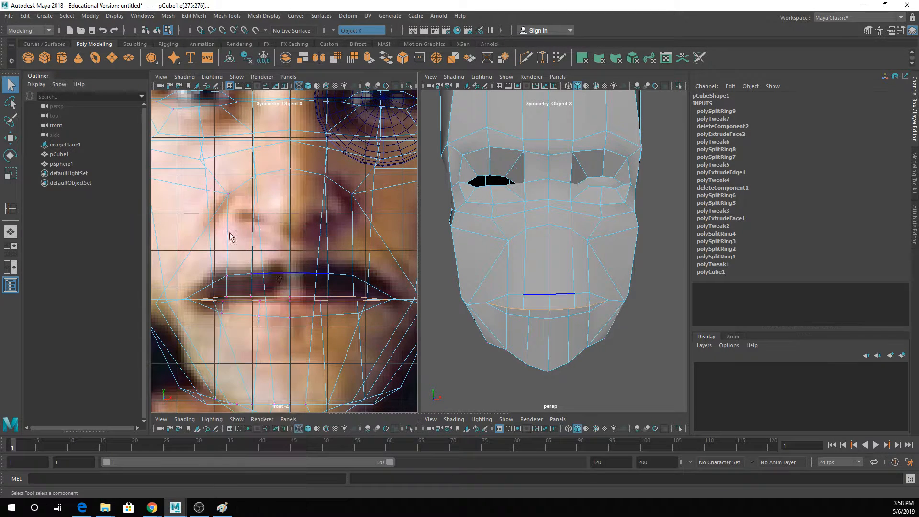
click(289, 275)
key(w)
drag(291, 237, 291, 253)
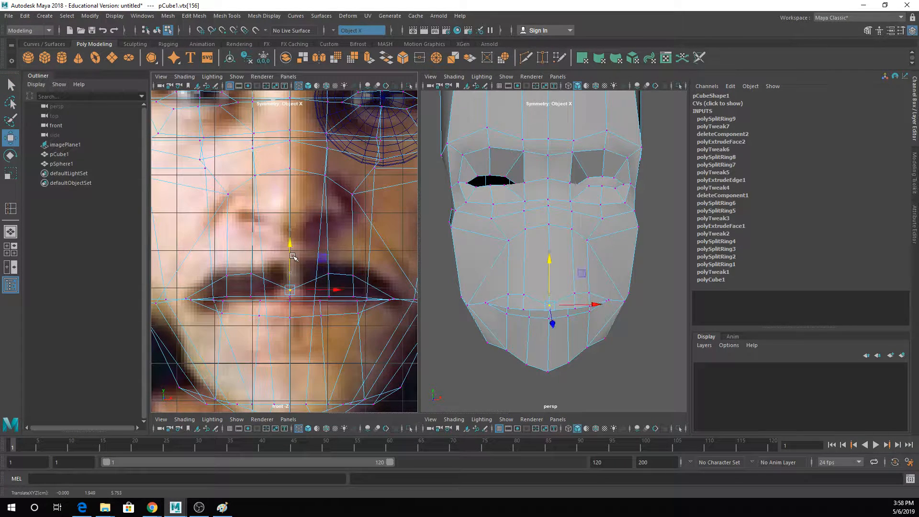
key(q)
key(w)
drag(250, 279, 239, 276)
key(q)
key(w)
drag(234, 325, 223, 290)
key(q)
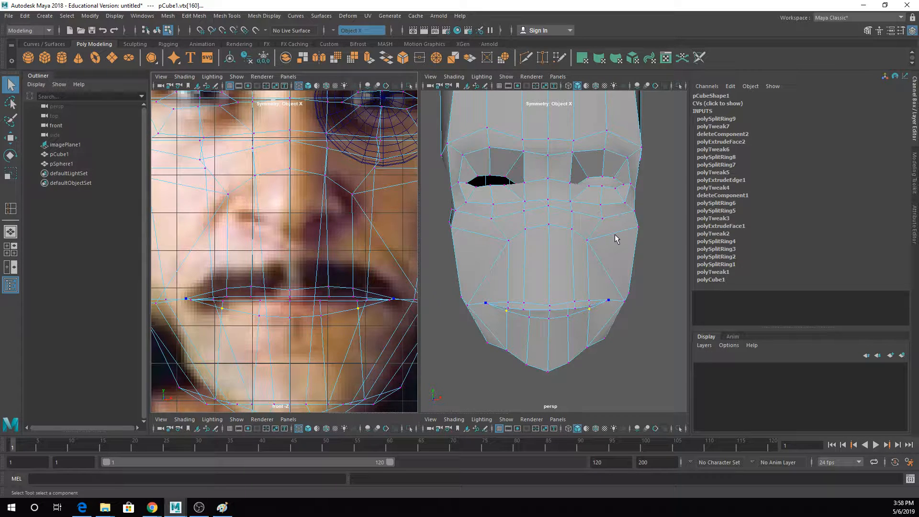
- Adjust the depth of the centre vertex just below the lower lip from an angled perspective view
alt+drag(641, 293, 582, 274)
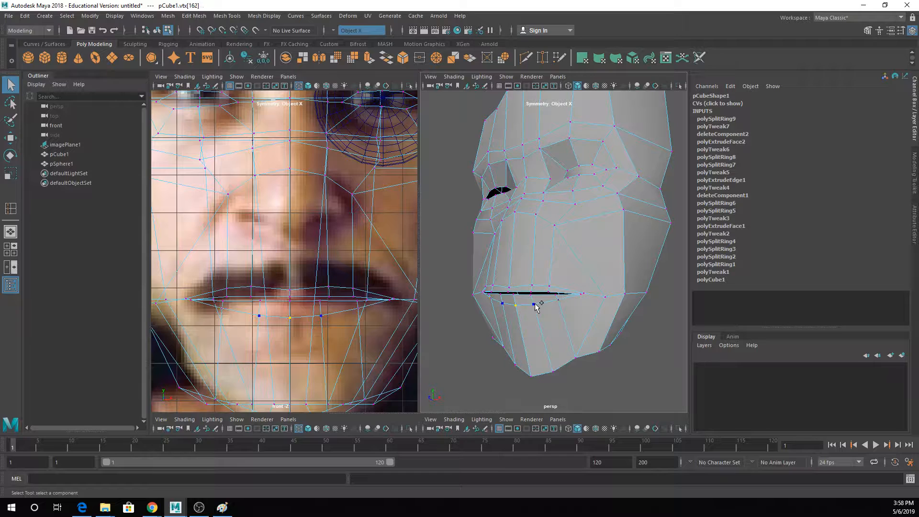
key(w)
mouse_move(508, 307)
mouse_down()
mouse_move(485, 301)
mouse_move(621, 311)
mouse_move(528, 267)
mouse_move(529, 315)
mouse_move(521, 296)
mouse_up()
key(q)
- Raise the vertices beside the mouth corners and the neighbouring outer cheek vertices slightly
key(w)
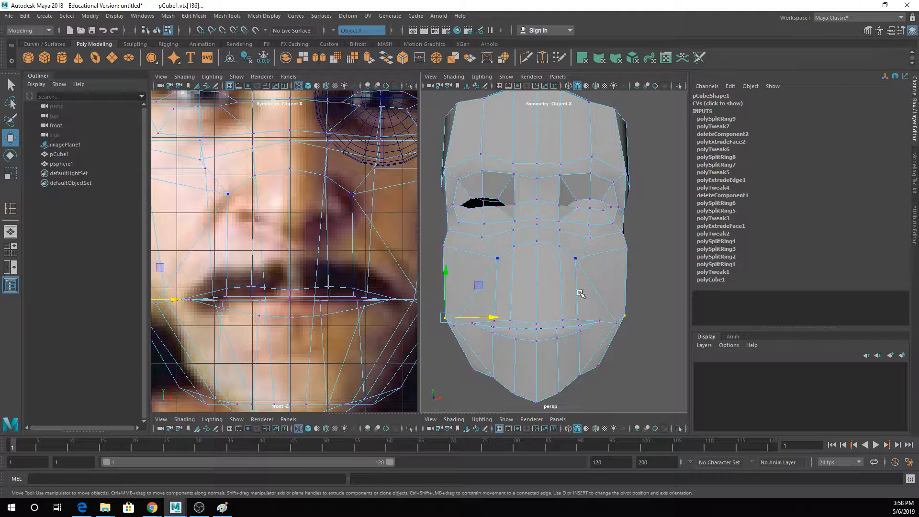
click(615, 322)
drag(616, 297, 617, 289)
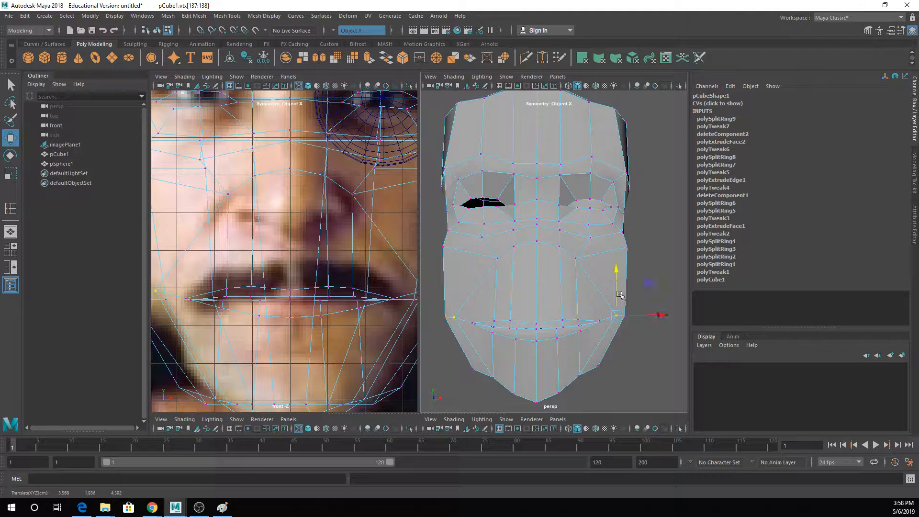
key(q)
click(625, 311)
key(w)
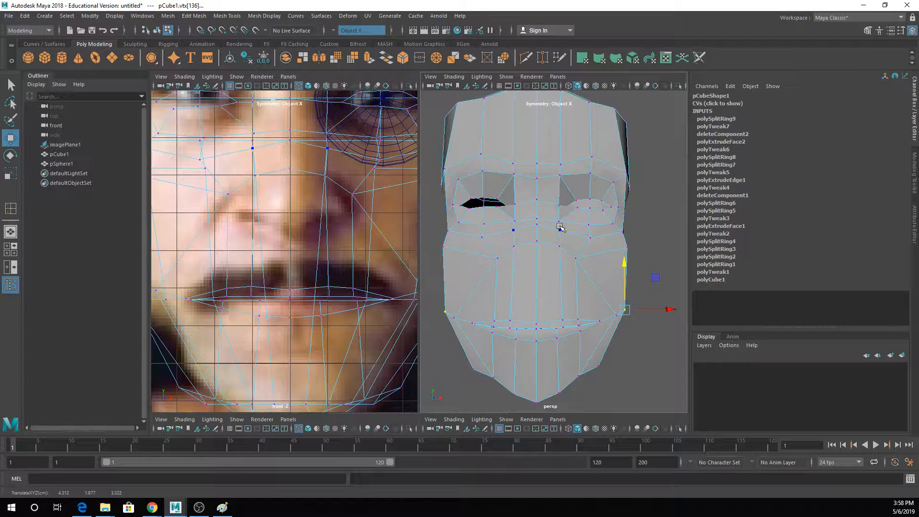
key(q)
- Apply Merge to Center to the selected outer cheek vertices and select the vertex on the nose's centre line
click(194, 16)
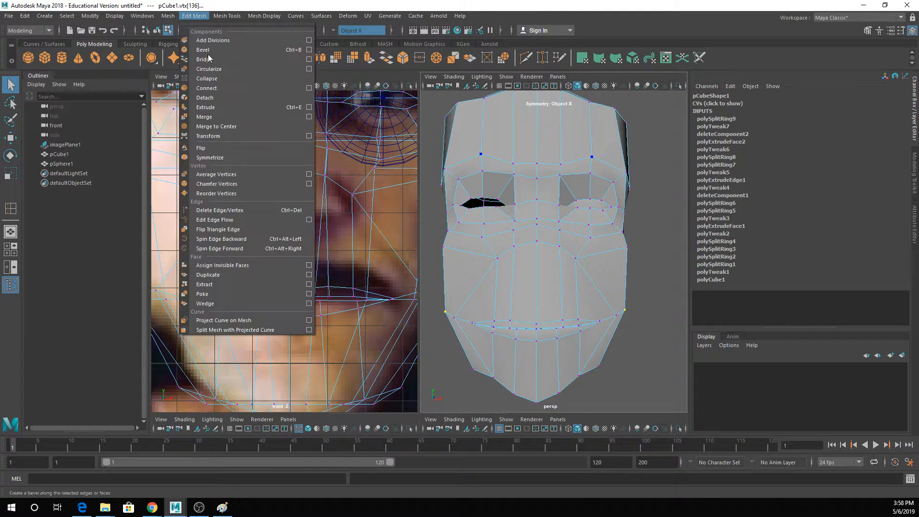
click(235, 126)
click(290, 167)
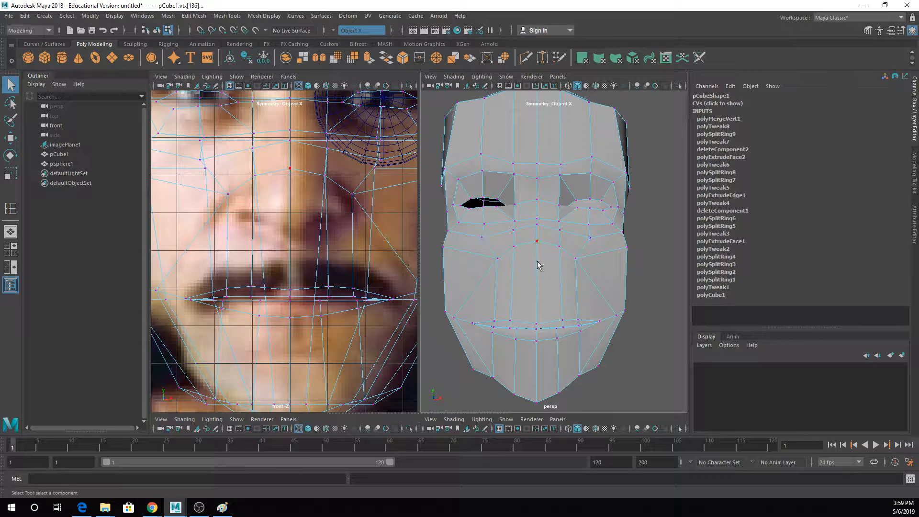
click(539, 263)
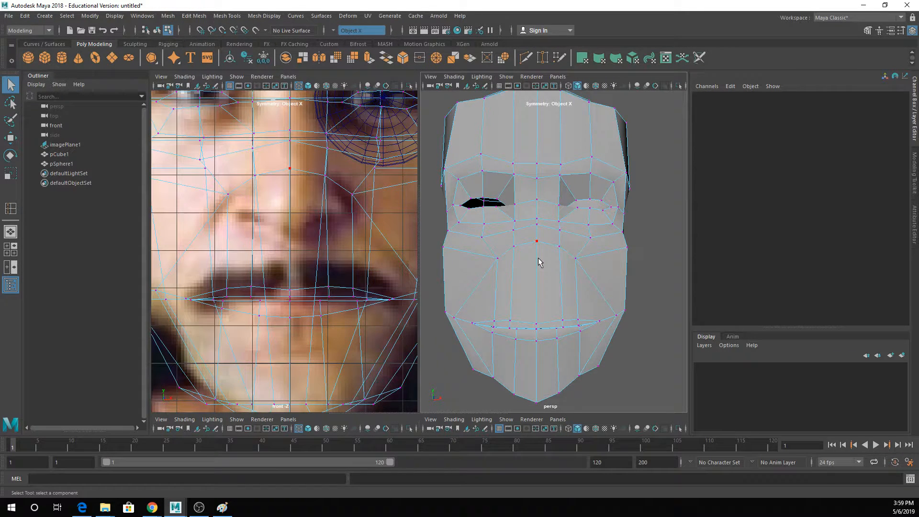
click(539, 262)
- Insert two edge loops running across the nose base, down the cheeks and around the chin
click(227, 15)
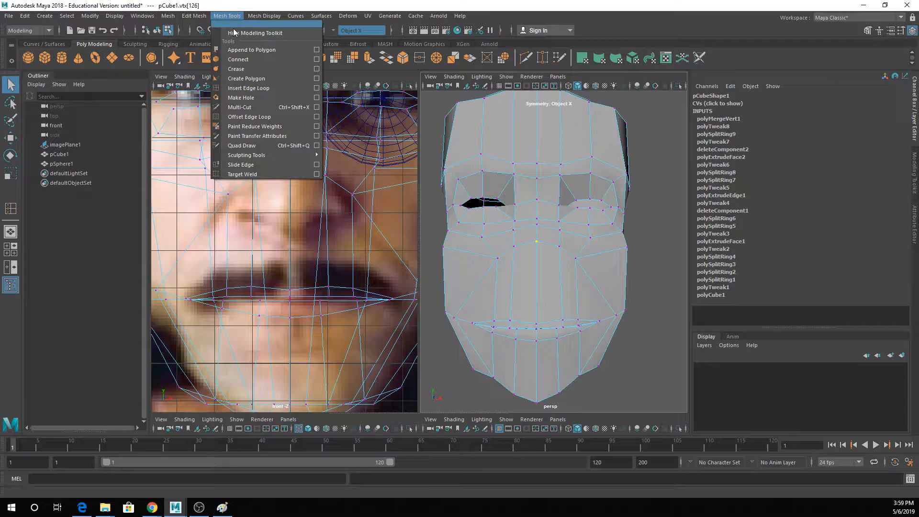
click(238, 89)
click(538, 250)
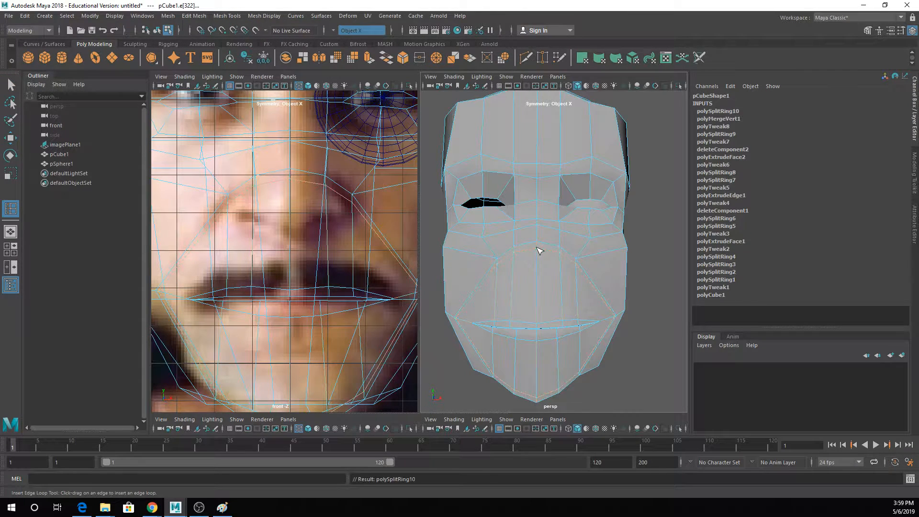
drag(540, 260, 542, 262)
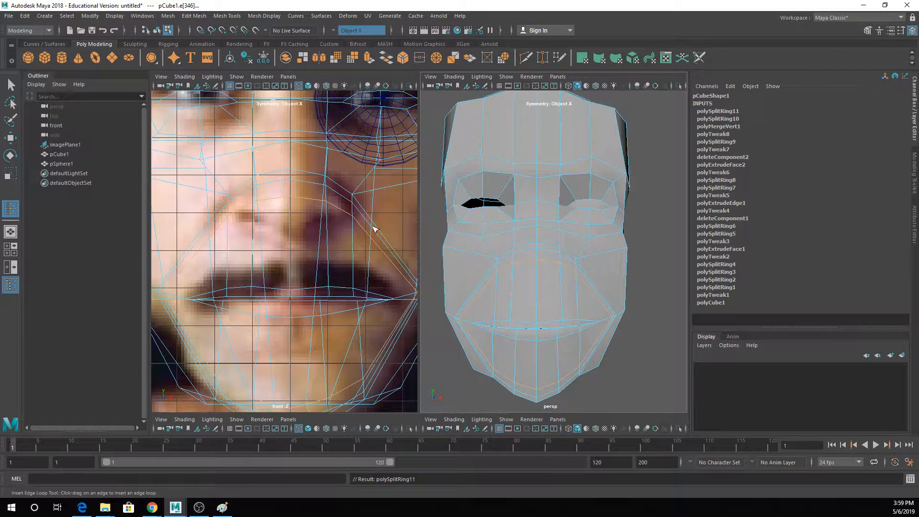
alt+middle_drag(371, 219, 332, 223)
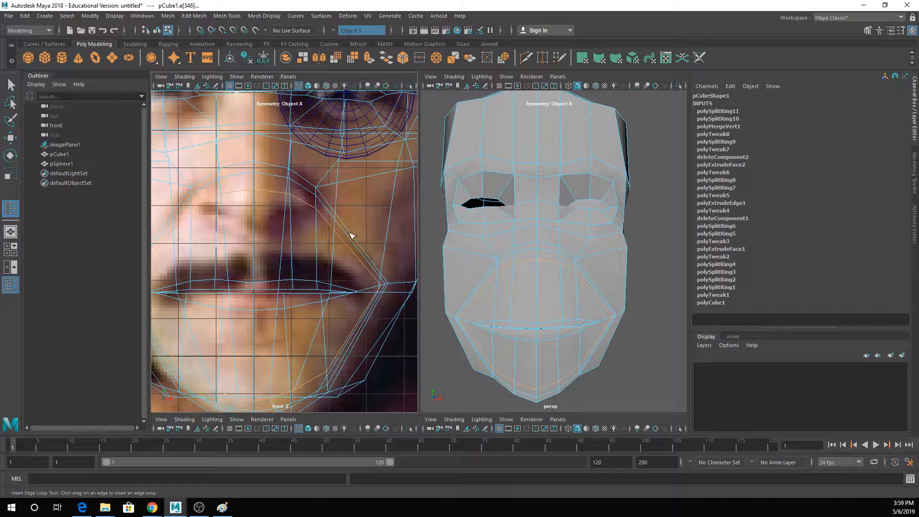
alt+middle_drag(343, 233, 360, 239)
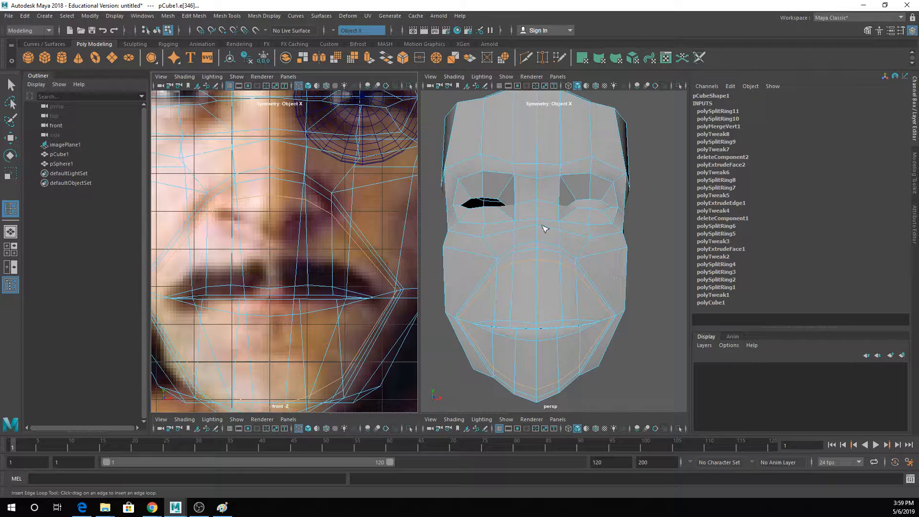
- Pull the centre faces across the tip of the nose slightly forward
key(q)
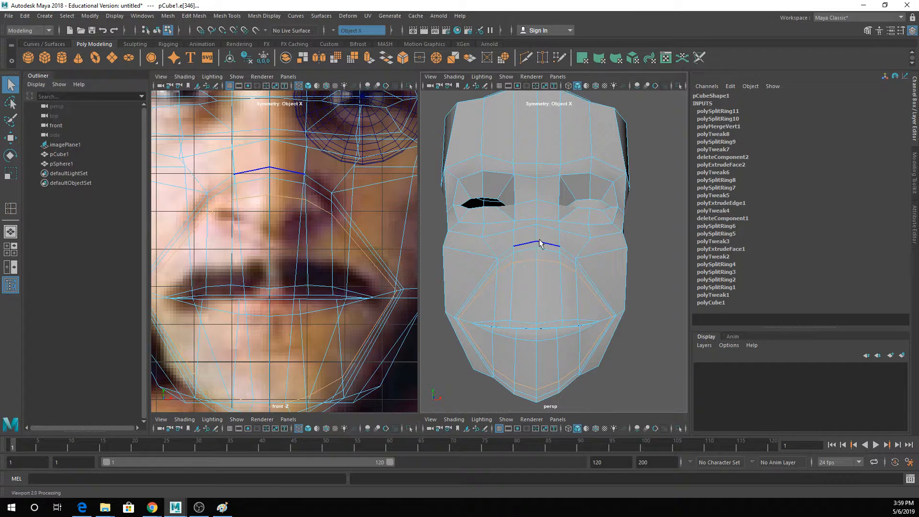
alt+drag(541, 242, 570, 234)
right_drag(570, 234, 570, 247)
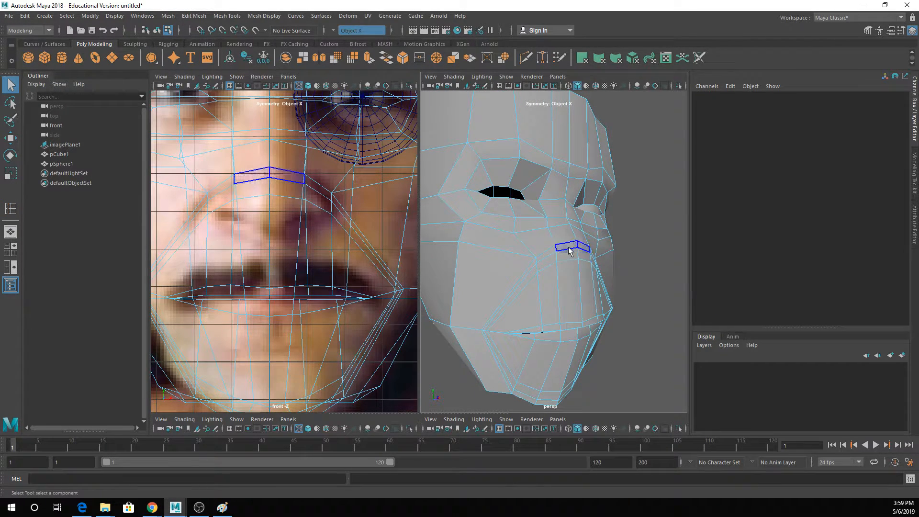
click(570, 247)
shift+click(570, 253)
key(w)
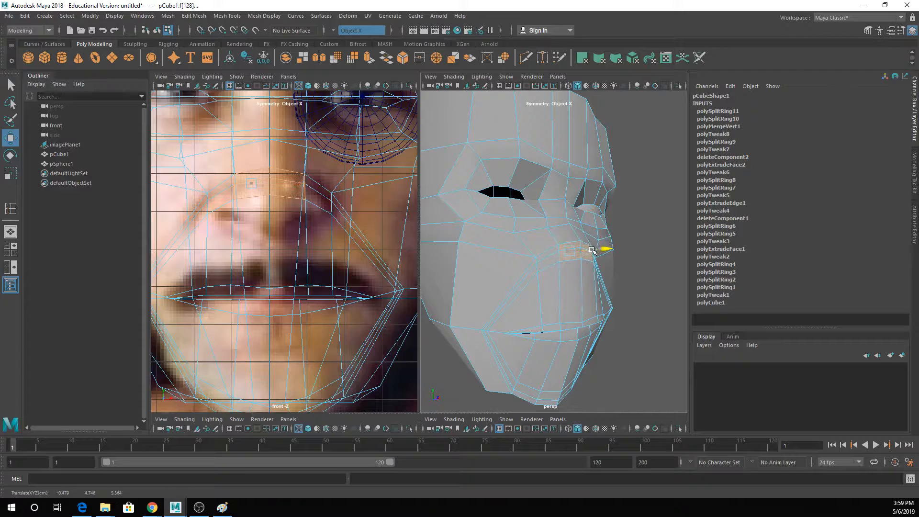
drag(594, 249, 598, 249)
key(q)
click(568, 222)
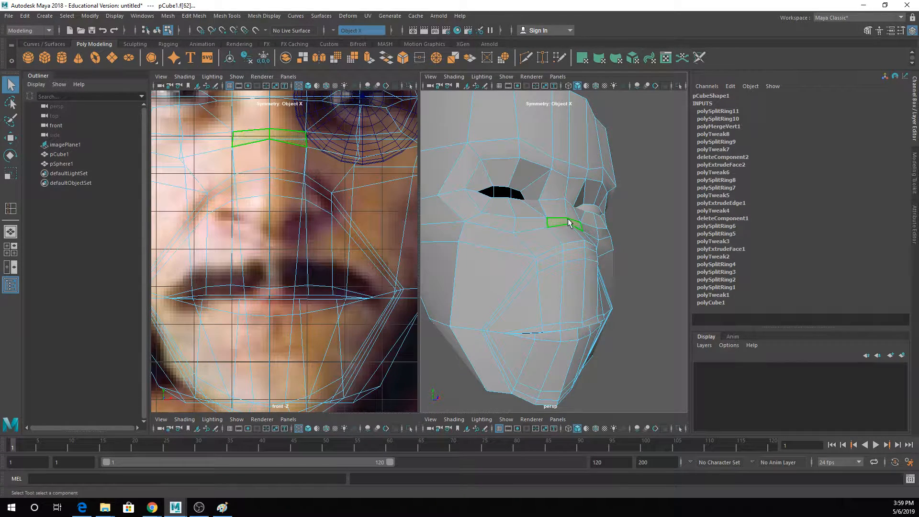
right_drag(568, 206, 568, 221)
click(625, 228)
- Insert a vertical edge loop on each side of the face's centre line, running down the nose and chin
alt+drag(624, 227, 498, 230)
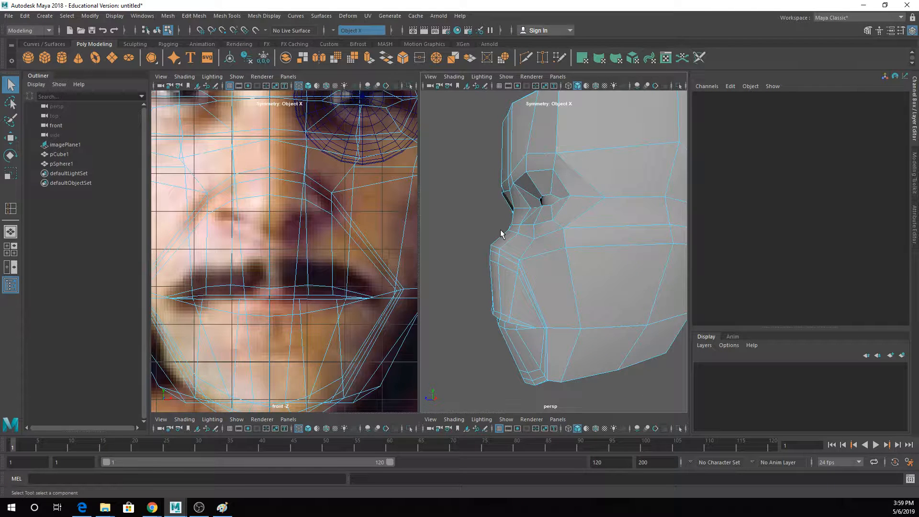
click(222, 18)
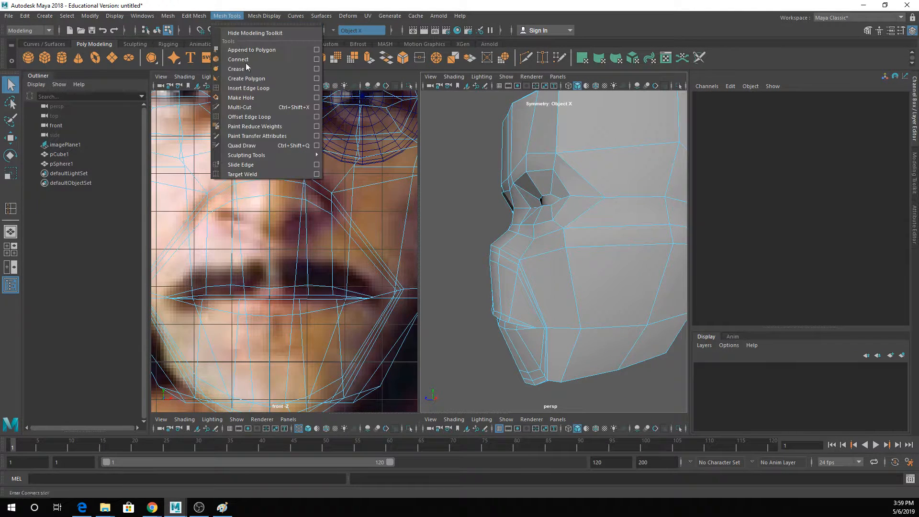
click(259, 88)
alt+drag(498, 268, 479, 253)
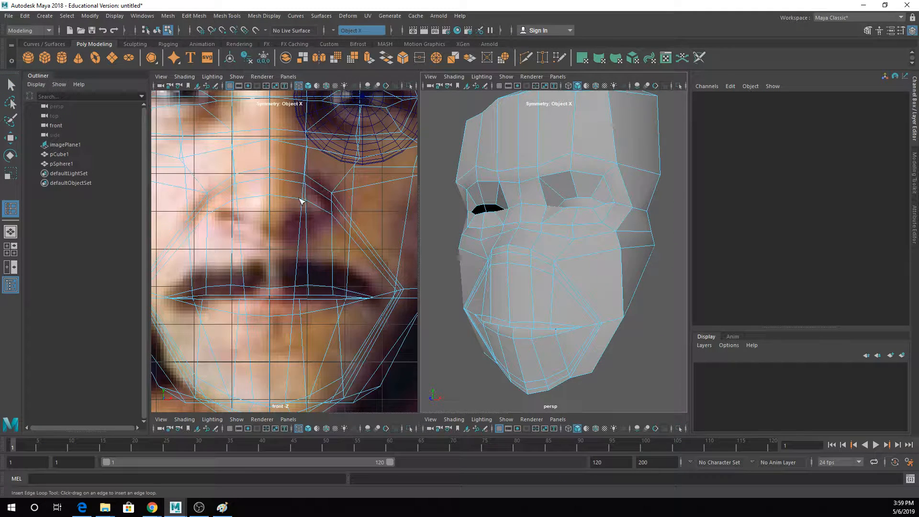
drag(290, 201, 290, 198)
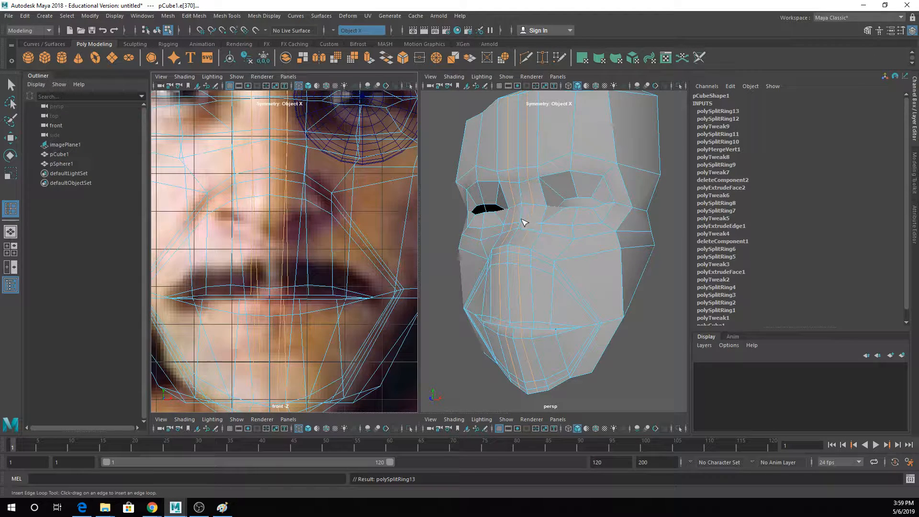
- Pull the narrow centre faces of the nose bridge and tip forward, and turn on the smoothed preview
alt+drag(525, 223, 540, 207)
right_drag(530, 209, 534, 228)
key(q)
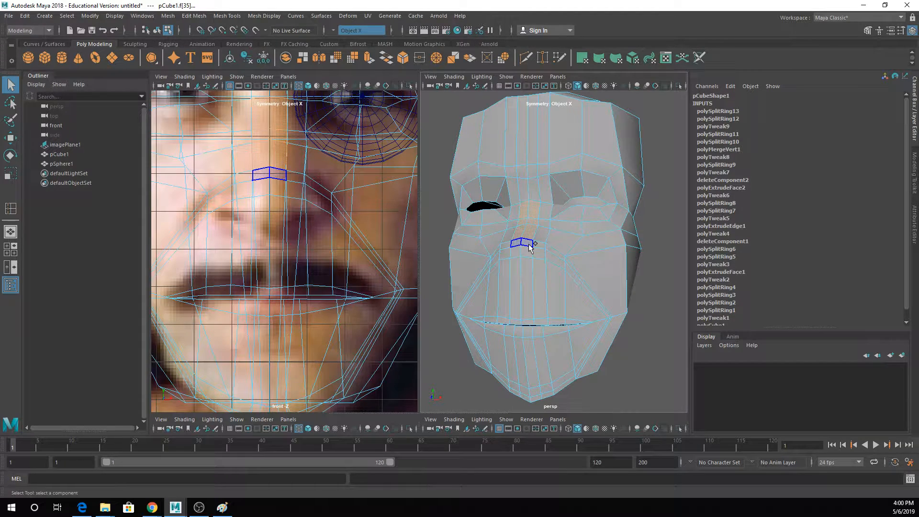
shift+click(529, 245)
shift+click(528, 252)
key(w)
alt+drag(541, 250, 476, 232)
key(3)
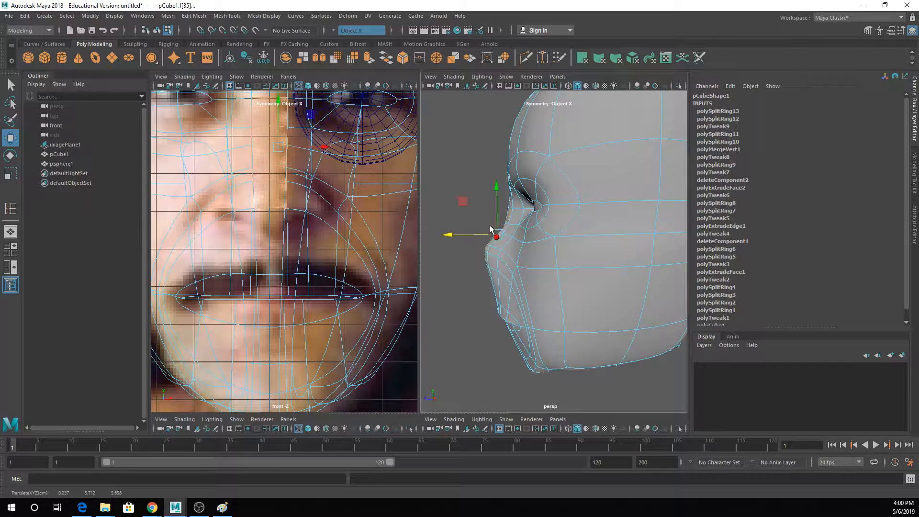
- Push the vertex at the inner corner of the eye slightly back in the unsmoothed mesh
key(q)
alt+drag(530, 220, 537, 220)
right_drag(537, 220, 530, 198)
key(1)
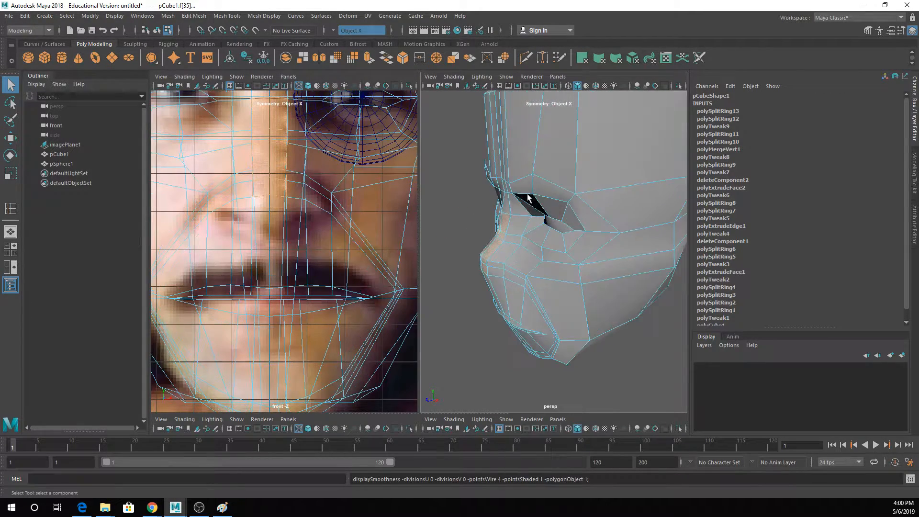
scroll(529, 217, up, 4)
mouse_move(529, 217)
alt+mouse_down()
mouse_move(513, 219)
mouse_move(537, 225)
alt+mouse_up()
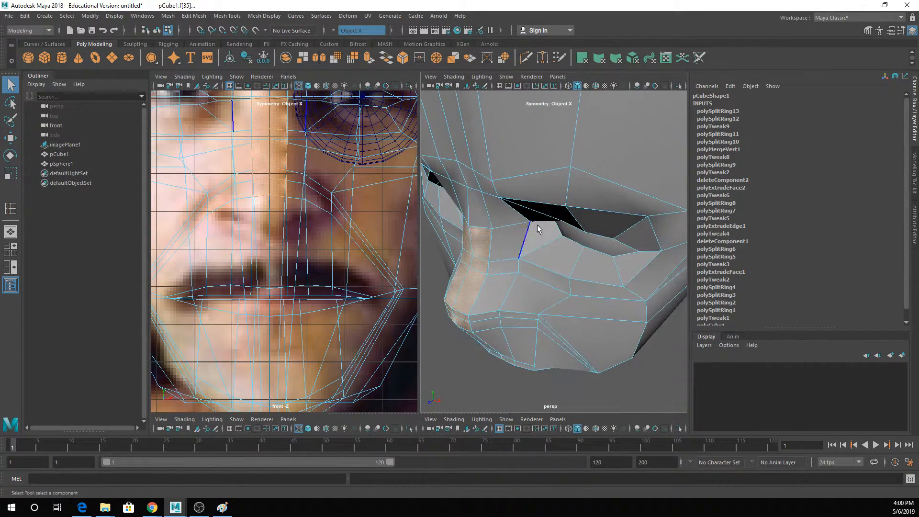
right_drag(538, 225, 517, 222)
click(530, 224)
key(w)
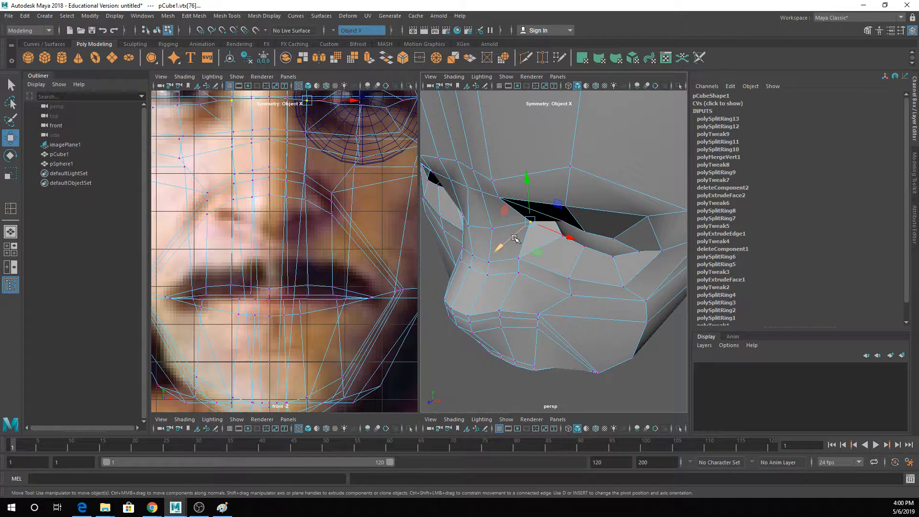
drag(517, 239, 523, 235)
- Push the vertex beside the nose bridge, below the inner eye corner, back and preview the smoothed head
key(q)
click(519, 259)
key(w)
drag(506, 274, 523, 265)
alt+drag(523, 266, 542, 205)
key(3)
scroll(592, 204, down, 3)
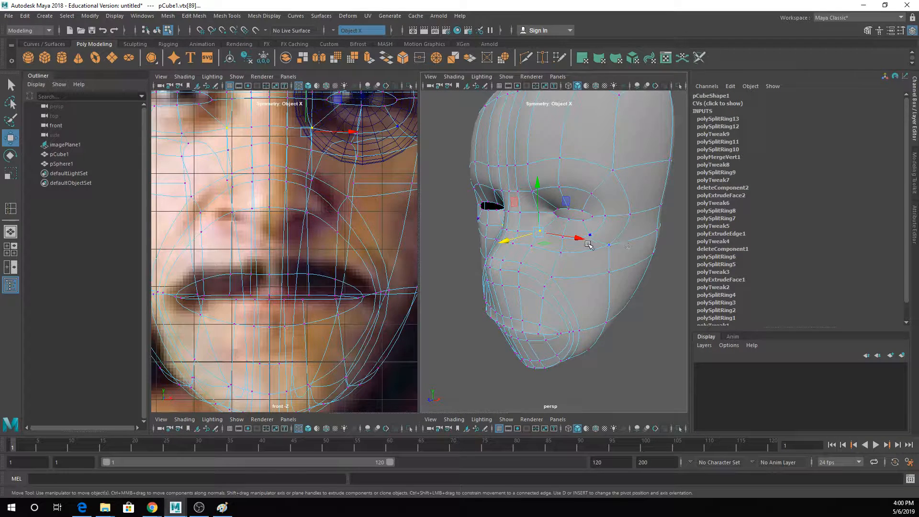
- Extrude the row of faces across the nose tip twice and preview the result smoothed
alt+drag(589, 245, 560, 248)
right_drag(552, 232, 553, 266)
click(552, 256)
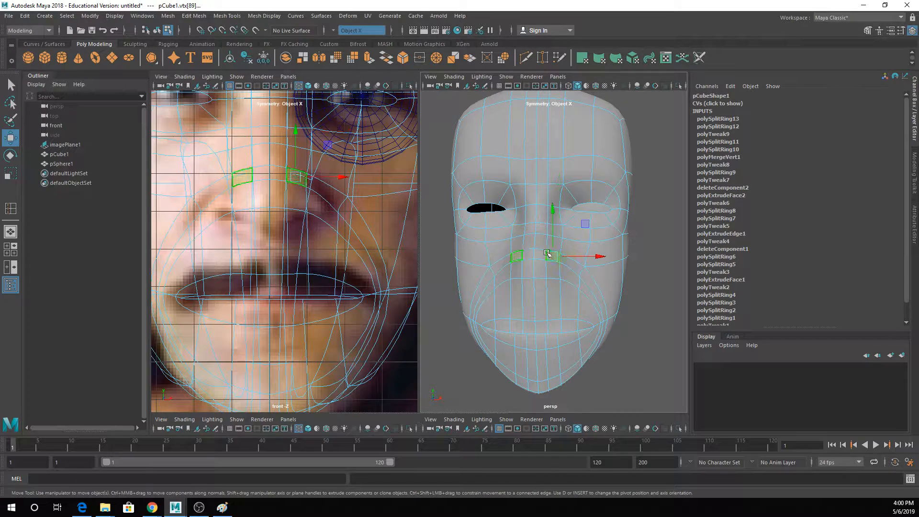
shift+click(539, 256)
shift+click(536, 264)
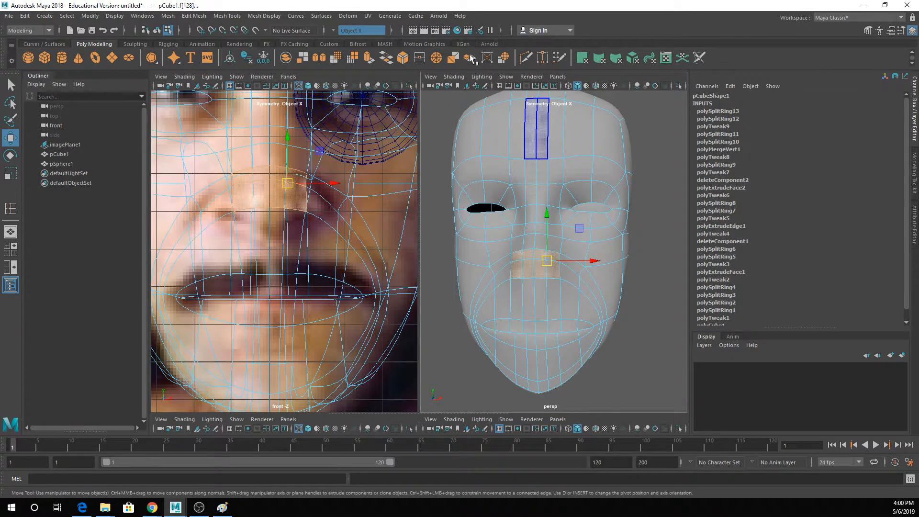
key(1)
scroll(549, 266, up, 3)
scroll(548, 265, down, 3)
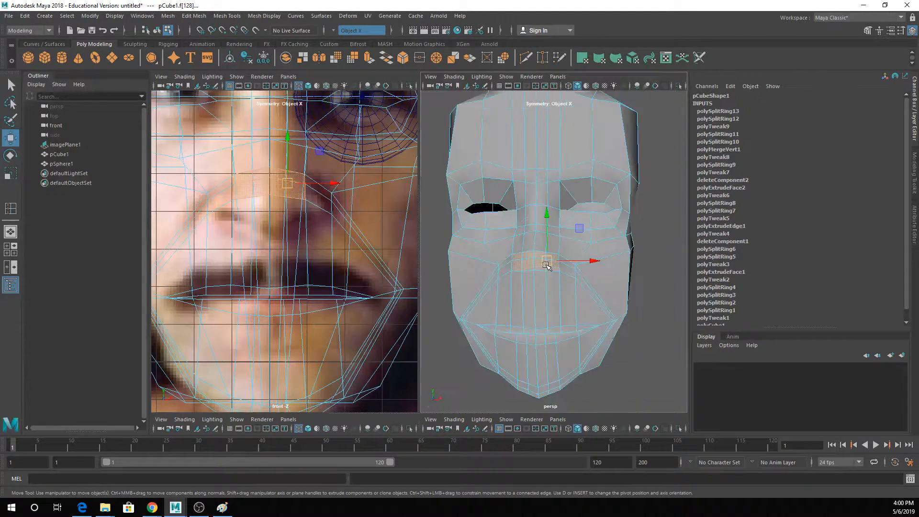
alt+drag(550, 255, 550, 263)
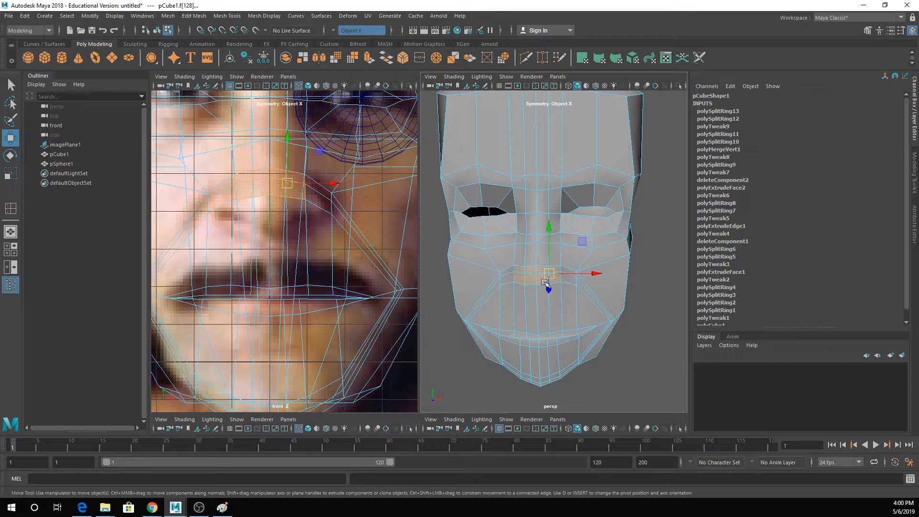
click(369, 57)
alt+drag(575, 280, 571, 235)
key(g)
key(3)
- Examine the smoothed head and its extruded nose in object mode from several angles
right_drag(476, 157, 518, 143)
click(583, 193)
scroll(585, 225, down, 4)
alt+drag(586, 234, 561, 238)
alt+middle_drag(561, 238, 582, 237)
scroll(571, 223, up, 3)
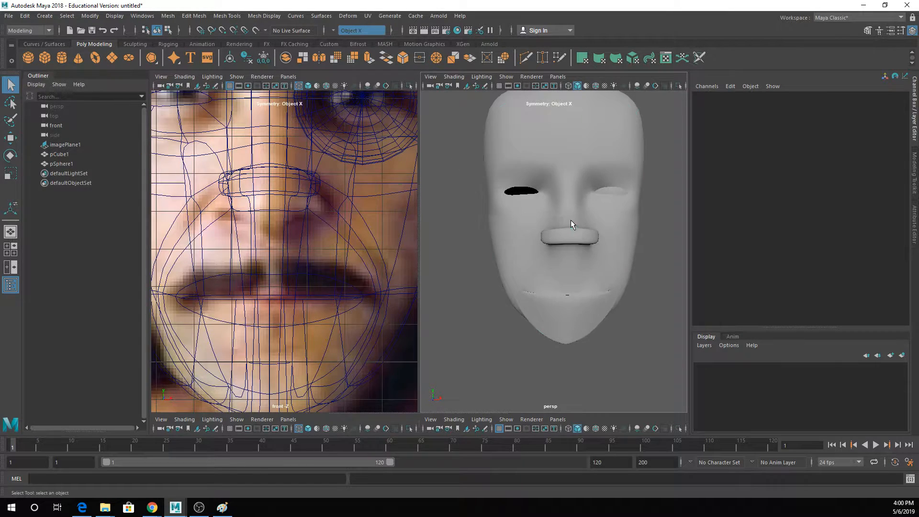
- Adjust the depth of the upper centre edges where the extruded nose meets the bridge in the unsmoothed mesh
click(571, 219)
scroll(571, 222, up, 6)
alt+drag(572, 224, 605, 238)
right_drag(605, 191, 604, 159)
click(579, 202)
key(1)
alt+drag(579, 200, 590, 131)
key(e)
key(w)
drag(620, 176, 609, 176)
- Reposition the top front centre edges of the extruded nose tip
key(q)
click(617, 189)
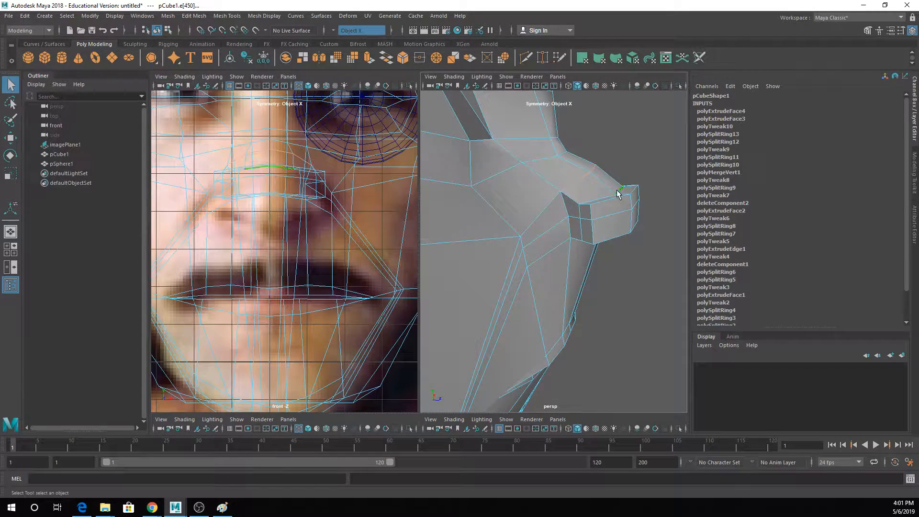
key(w)
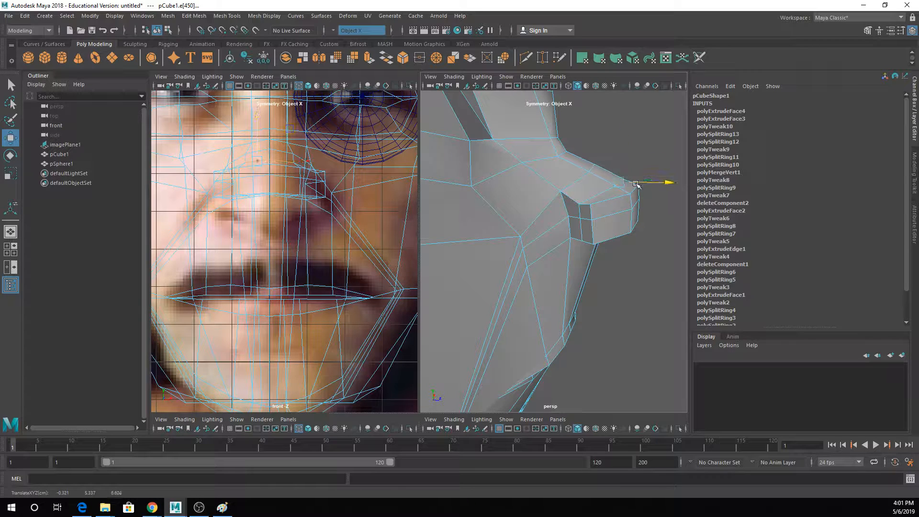
drag(617, 163, 636, 193)
- Adjust the centre edges on the underside of the nose and lower its bottom front edges slightly
click(591, 233)
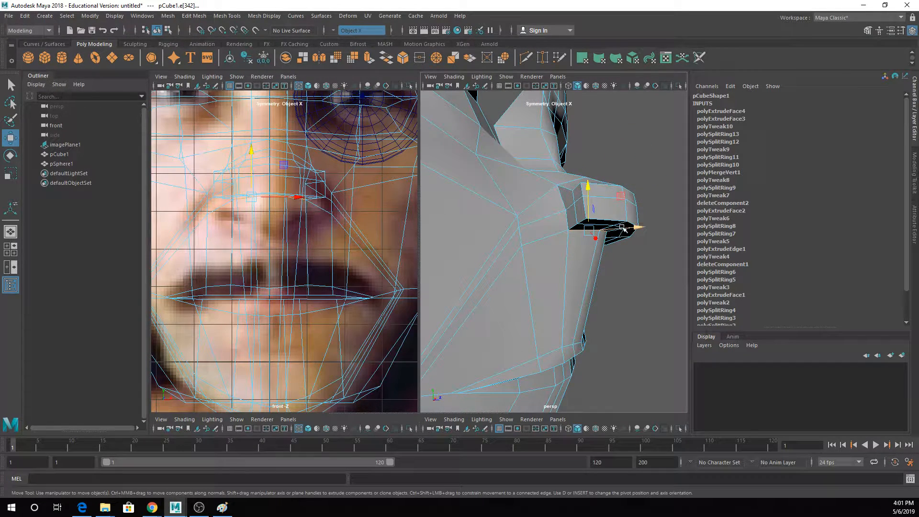
key(e)
drag(632, 242, 627, 234)
key(q)
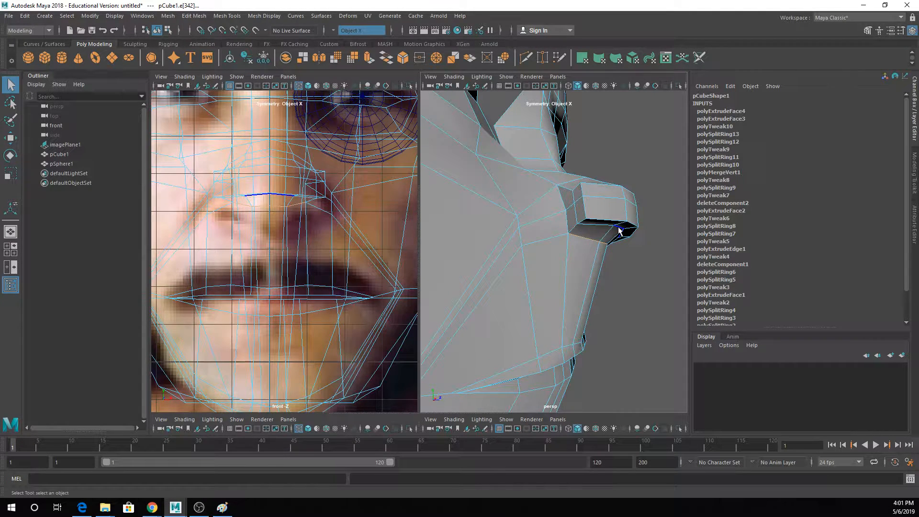
click(621, 229)
key(w)
drag(617, 210, 616, 216)
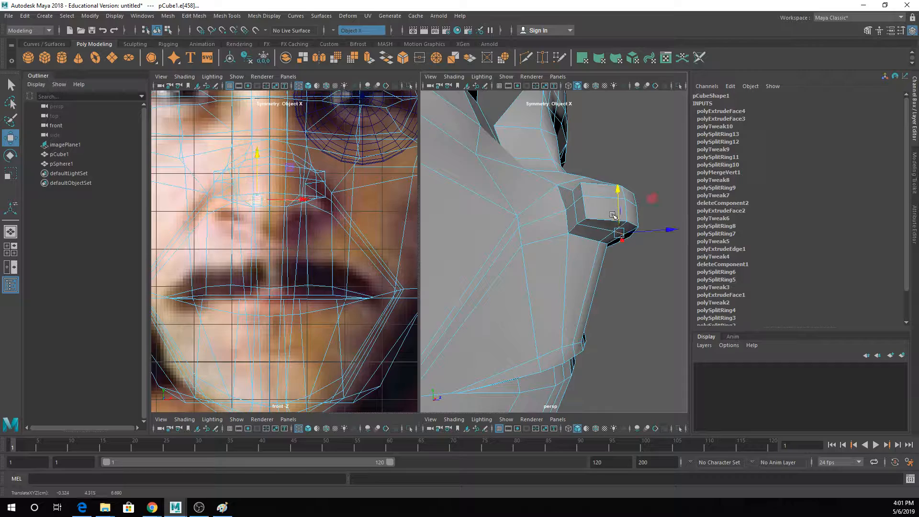
alt+drag(622, 261, 550, 233)
key(3)
scroll(551, 233, down, 6)
alt+drag(577, 263, 558, 229)
- Push the narrow faces running from the side of the nose to the mouth corner slightly back on both sides
key(q)
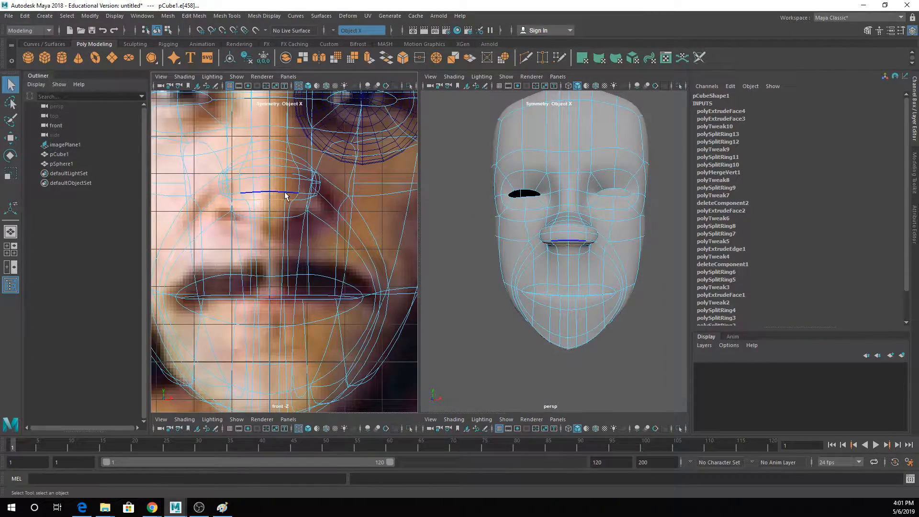
mouse_move(282, 190)
right_down()
mouse_move(282, 200)
mouse_move(269, 200)
right_up()
click(261, 208)
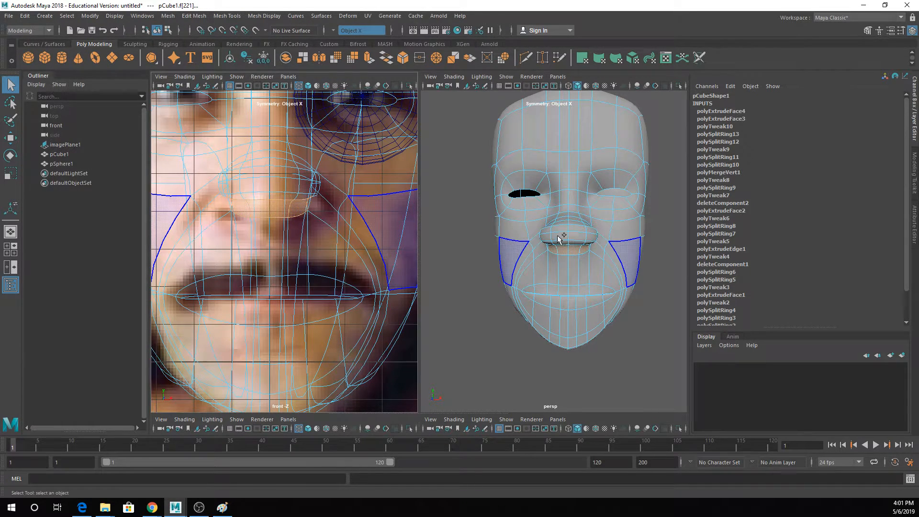
alt+drag(558, 240, 588, 235)
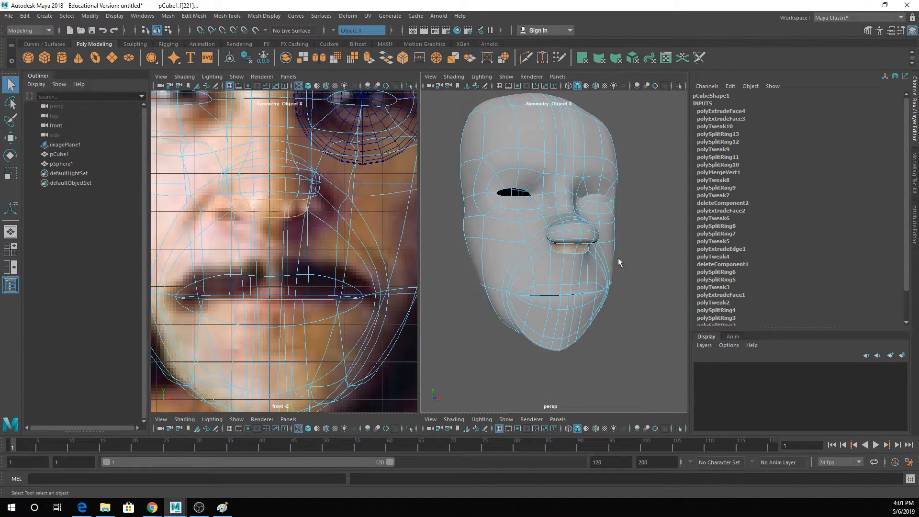
alt+drag(619, 262, 592, 264)
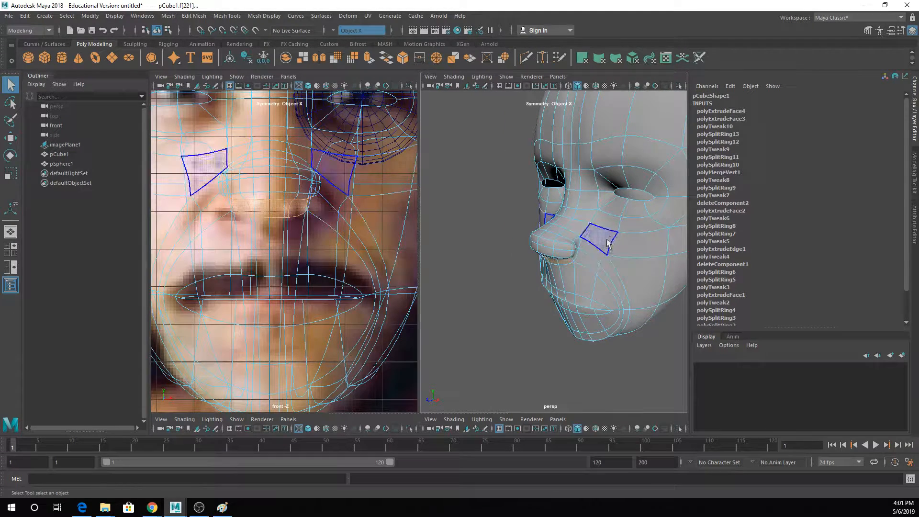
right_drag(594, 232, 599, 259)
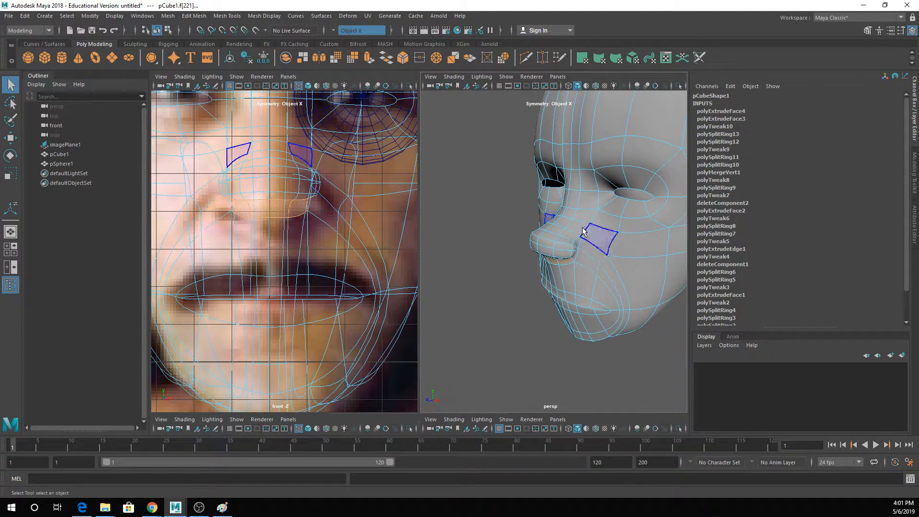
click(587, 254)
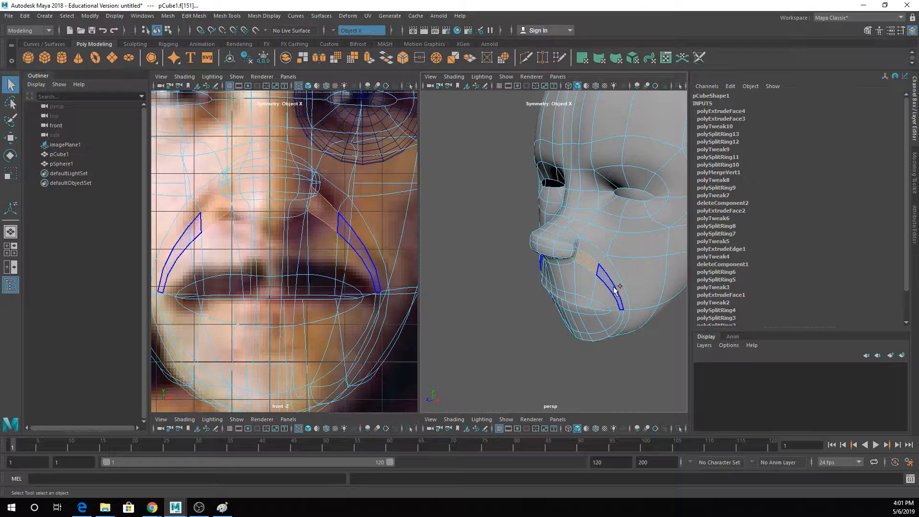
shift+click(612, 286)
key(w)
drag(585, 290, 587, 289)
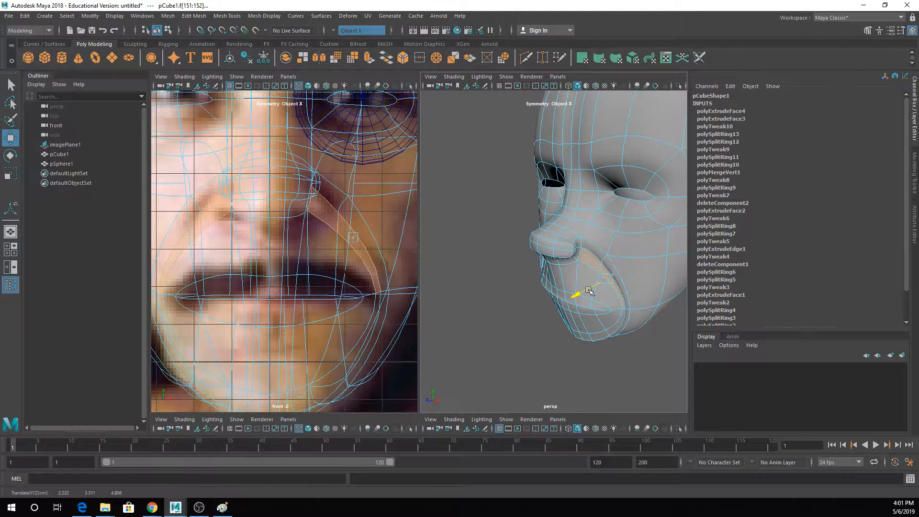
- Examine the smoothed nose and the cheek crease beside the mouth in object mode from the front and side
key(q)
right_drag(583, 232, 625, 217)
click(470, 200)
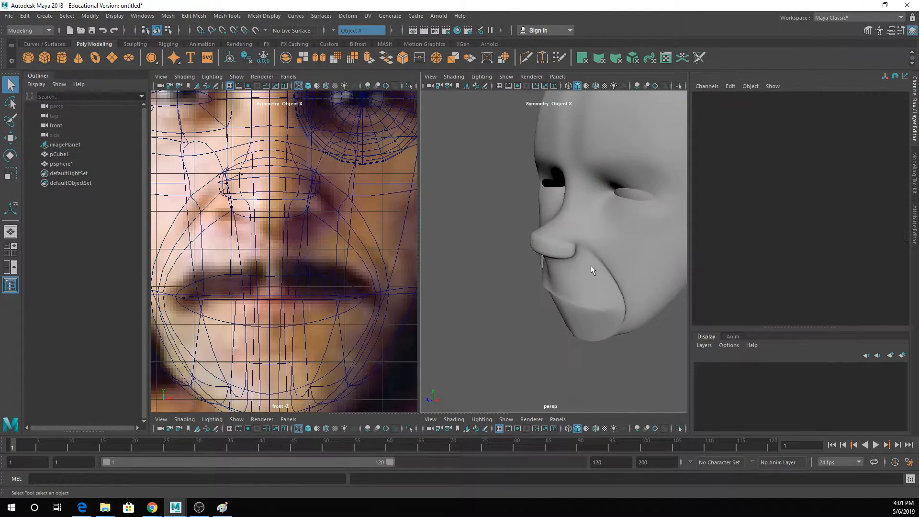
alt+drag(590, 268, 637, 260)
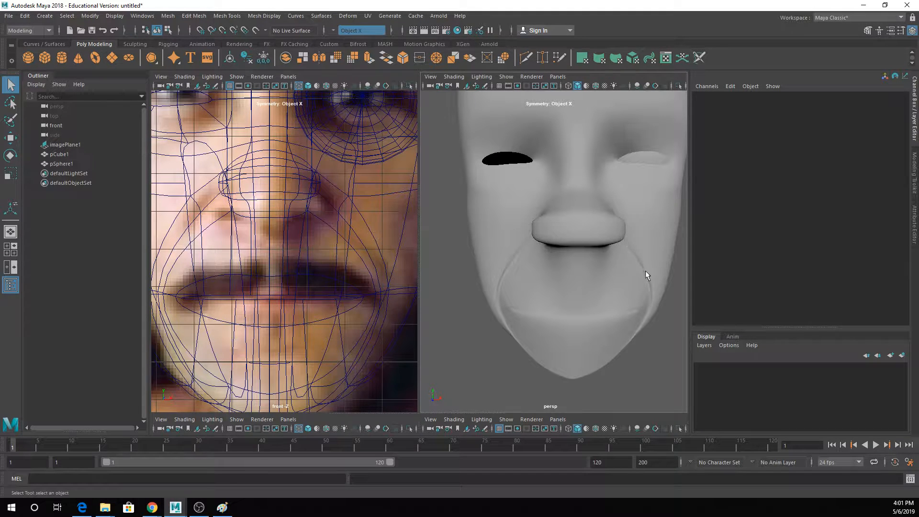
alt+drag(622, 234, 575, 225)
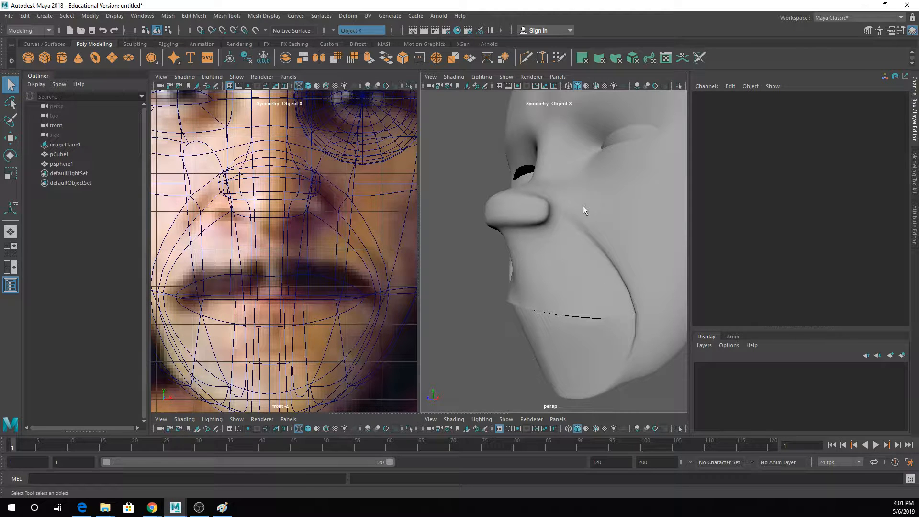
alt+drag(584, 206, 630, 239)
click(571, 235)
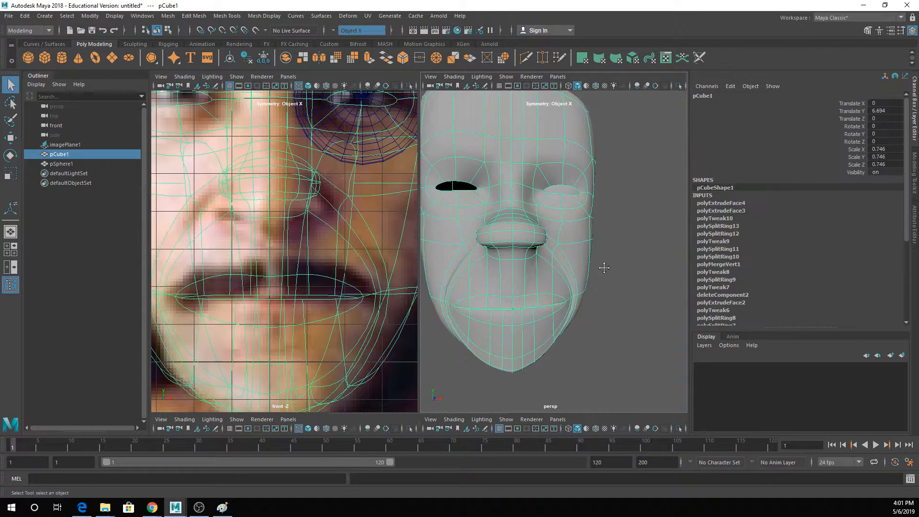
- Inspect the smoothed face and nose profile from the front, three-quarter and side views, both close up and as a whole
alt+middle_drag(603, 268, 641, 265)
alt+drag(641, 266, 605, 285)
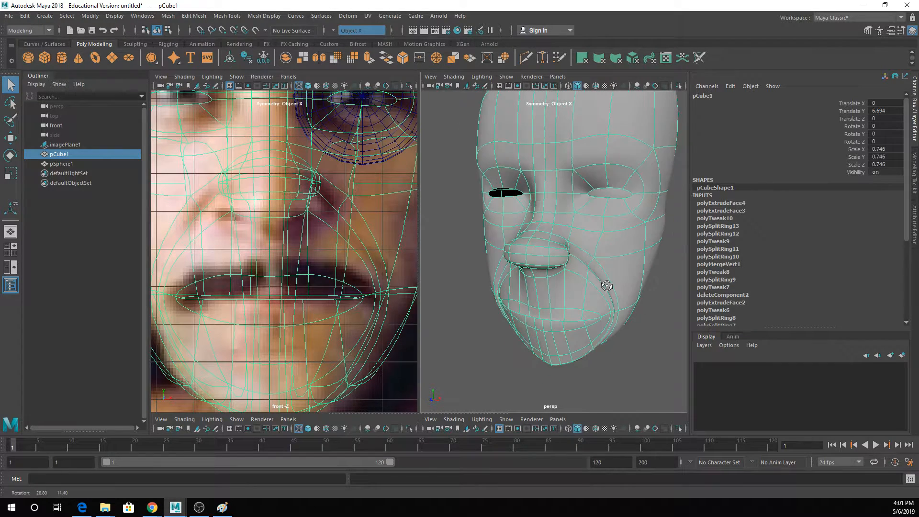
scroll(608, 288, down, 2)
mouse_move(596, 253)
alt+mouse_down()
mouse_move(588, 262)
mouse_move(610, 245)
alt+mouse_up()
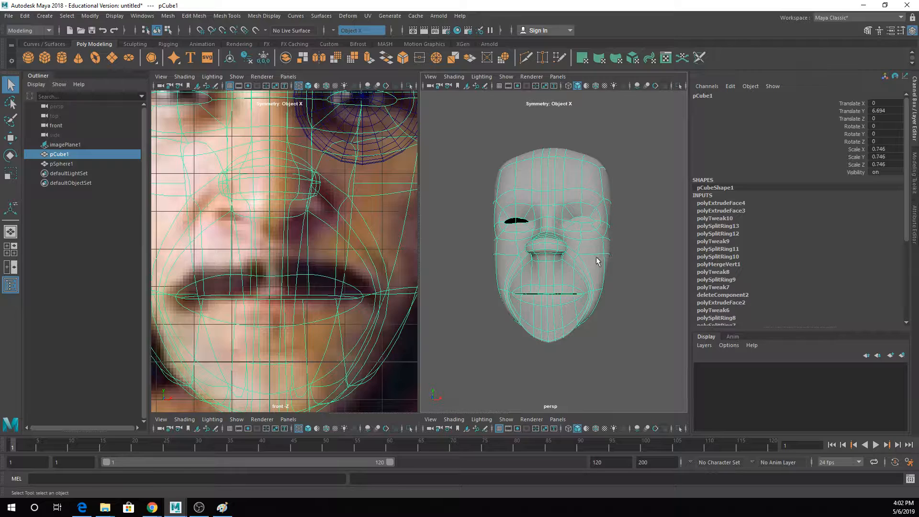
scroll(587, 261, up, 4)
alt+drag(581, 267, 518, 263)
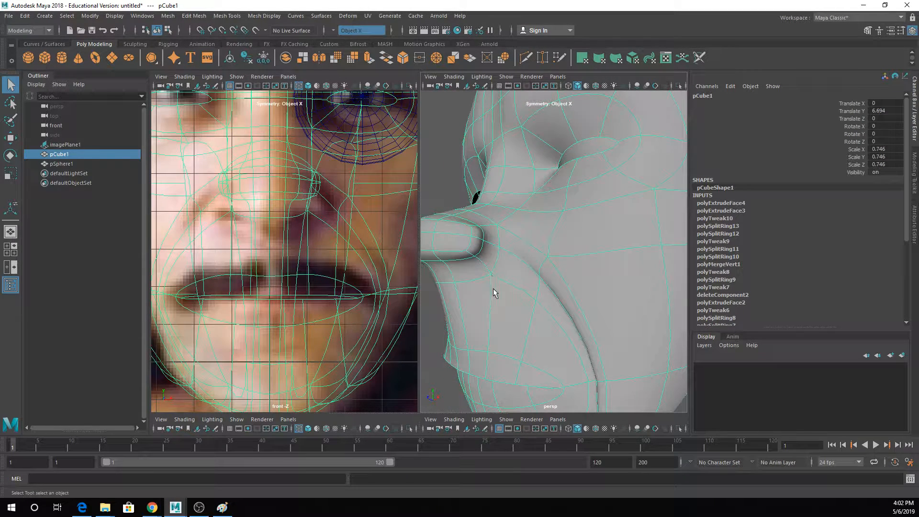
scroll(472, 271, down, 5)
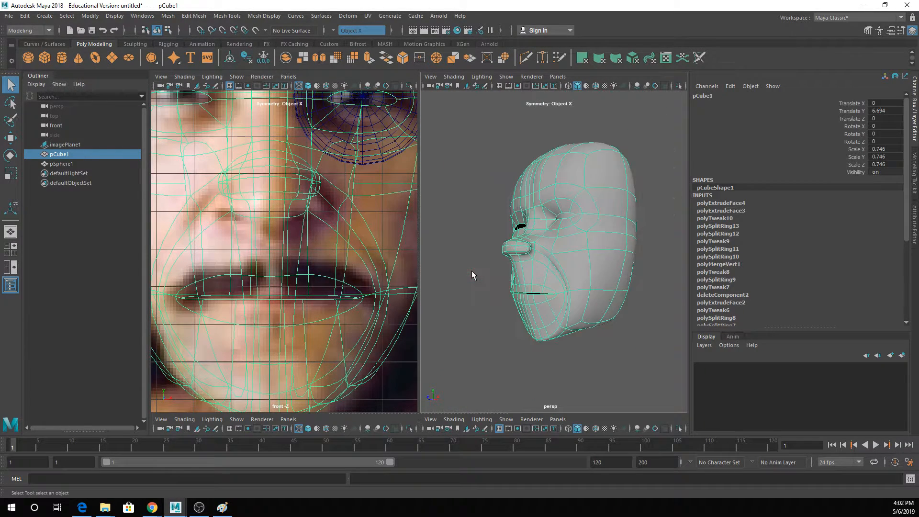
alt+drag(472, 271, 599, 283)
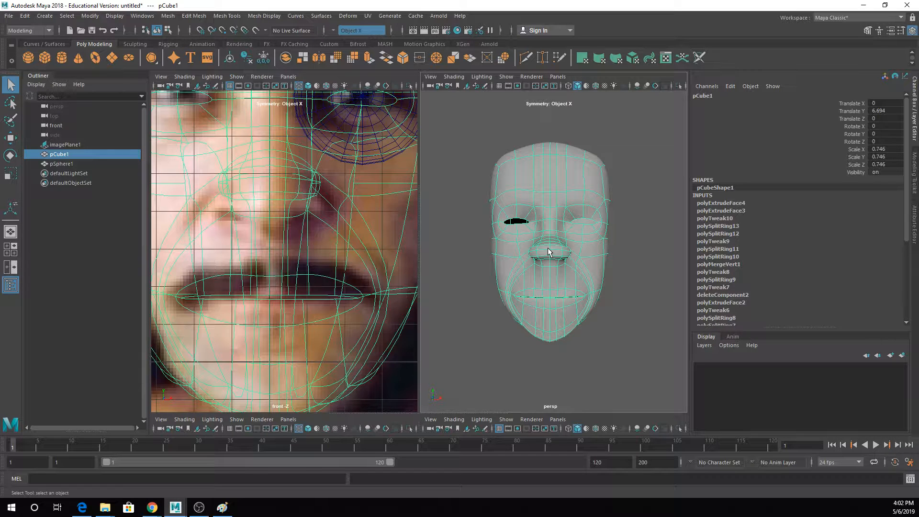
- Show the unsmoothed cage and adjust the mesh at the side of the nose tip beside the cheek crease
alt+drag(574, 226, 536, 256)
key(1)
scroll(528, 251, up, 3)
right_drag(498, 241, 495, 205)
click(487, 257)
key(w)
alt+drag(487, 256, 492, 324)
key(q)
- Extrude the side faces of the nose tip outward on both sides to form the nostril wings, with smooth preview on
right_drag(486, 289, 486, 260)
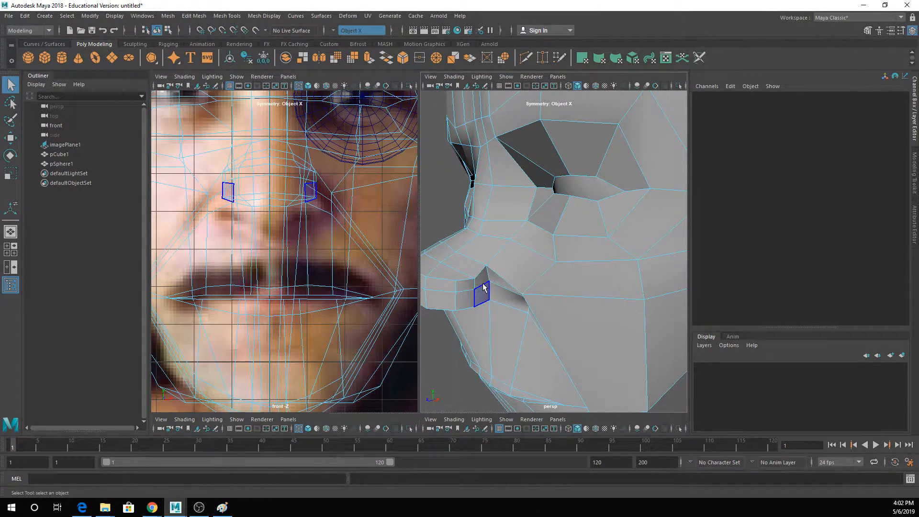
click(484, 291)
shift+click(482, 281)
shift+click(468, 285)
shift+click(468, 305)
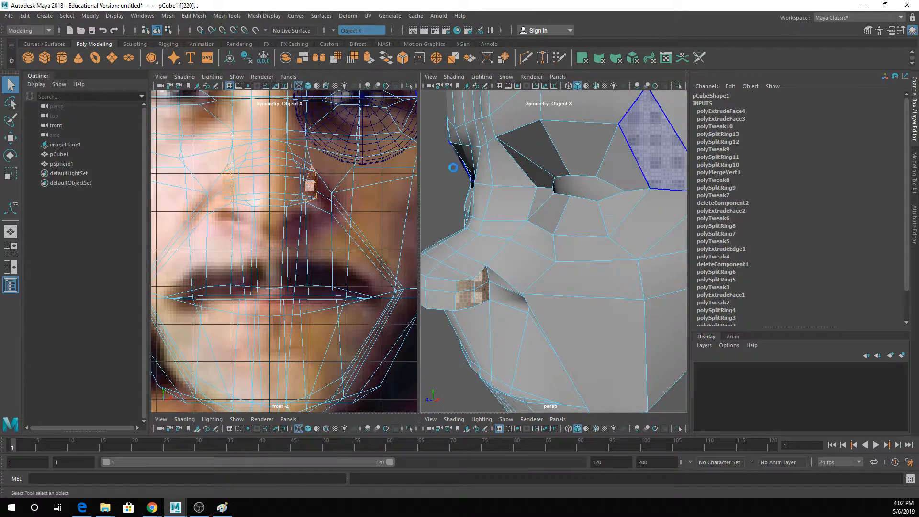
key(ctrl+e)
alt+drag(474, 250, 511, 261)
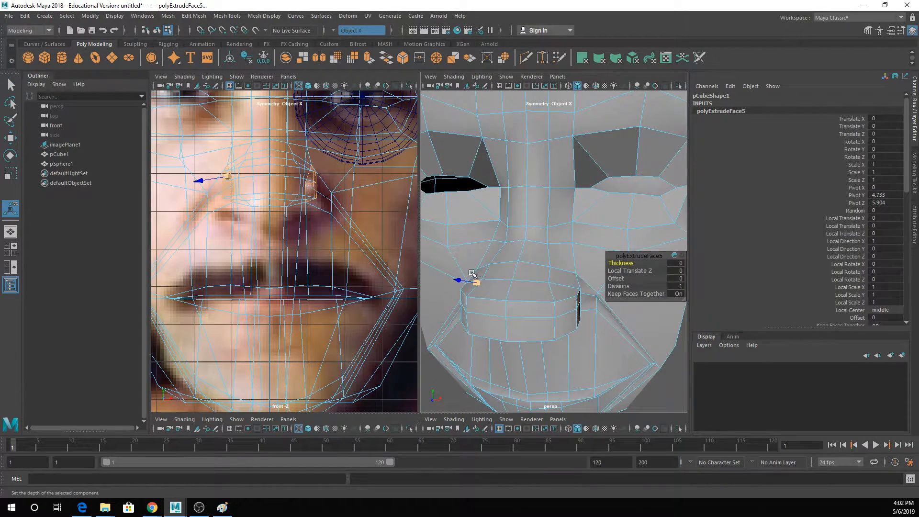
key(w)
drag(623, 303, 589, 290)
key(3)
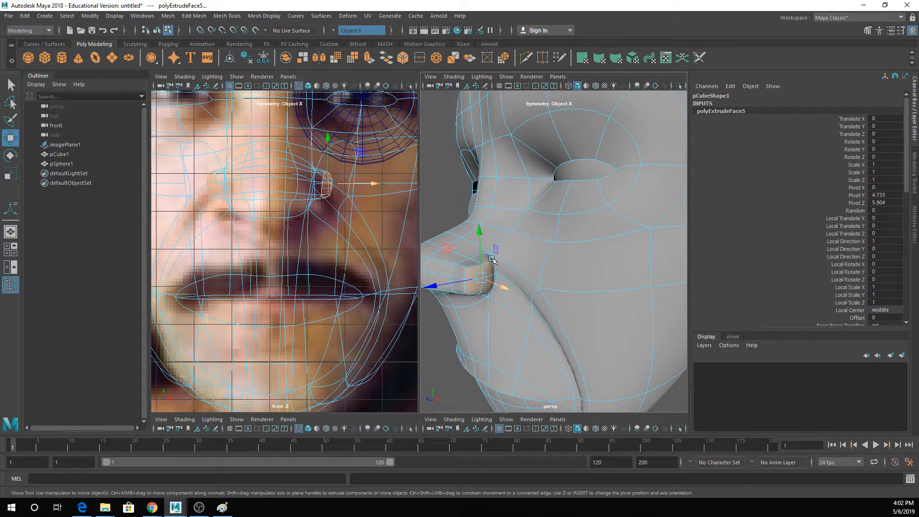
- Reposition the upper rear corner vertices of the nostril wings where they meet the cheeks
alt+drag(491, 259, 488, 253)
key(q)
click(488, 251)
right_drag(472, 247, 463, 241)
click(472, 252)
key(f)
scroll(488, 260, down, 5)
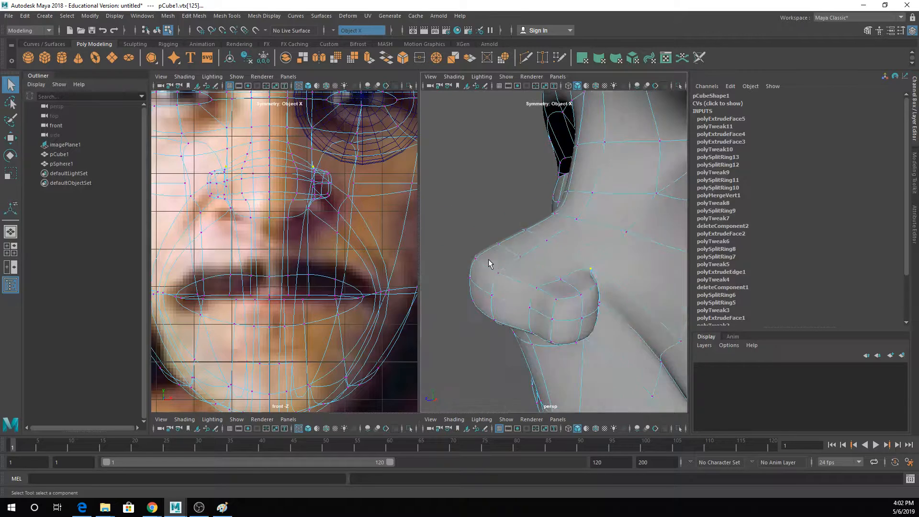
alt+drag(512, 282, 494, 275)
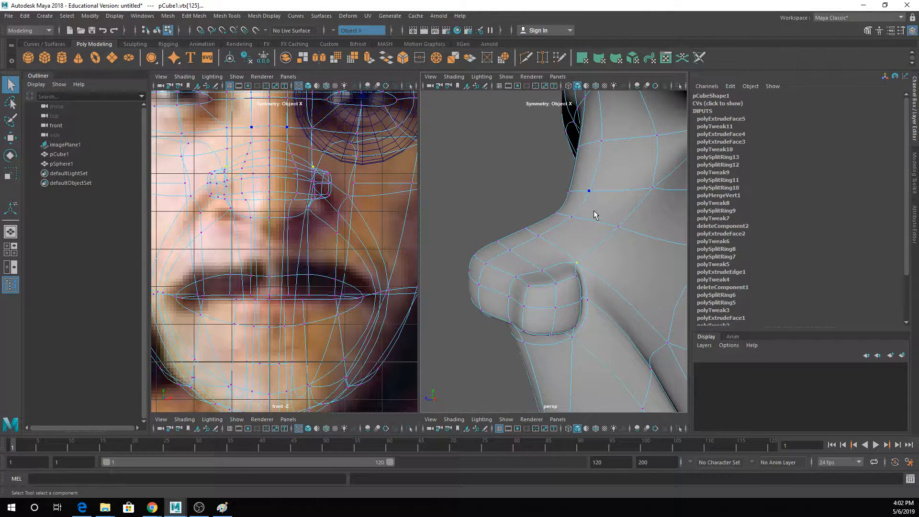
alt+drag(573, 255, 567, 258)
right_drag(568, 230, 592, 226)
click(538, 206)
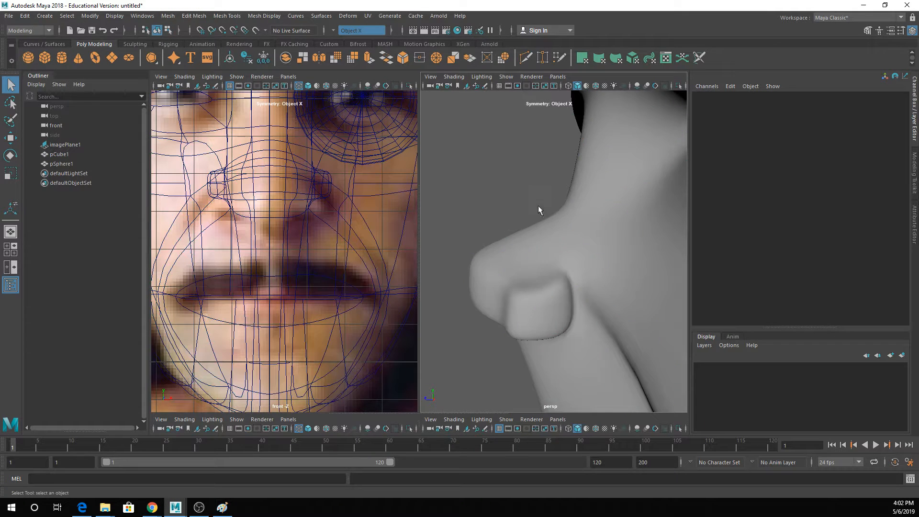
alt+drag(538, 210, 576, 254)
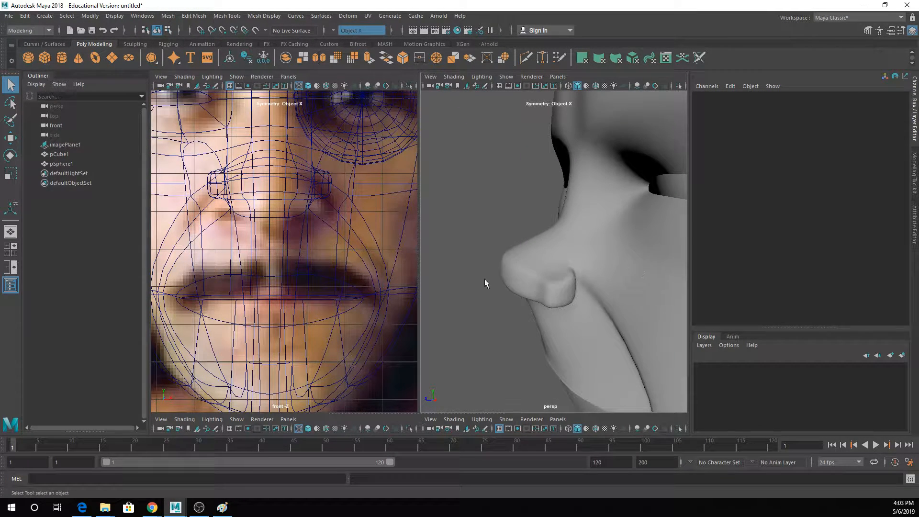
- Select all vertices of the nose in a wireframe side view and move them back toward the face
click(570, 248)
alt+drag(588, 306, 533, 257)
right_drag(533, 251, 499, 217)
key(space)
drag(298, 197, 395, 289)
key(4)
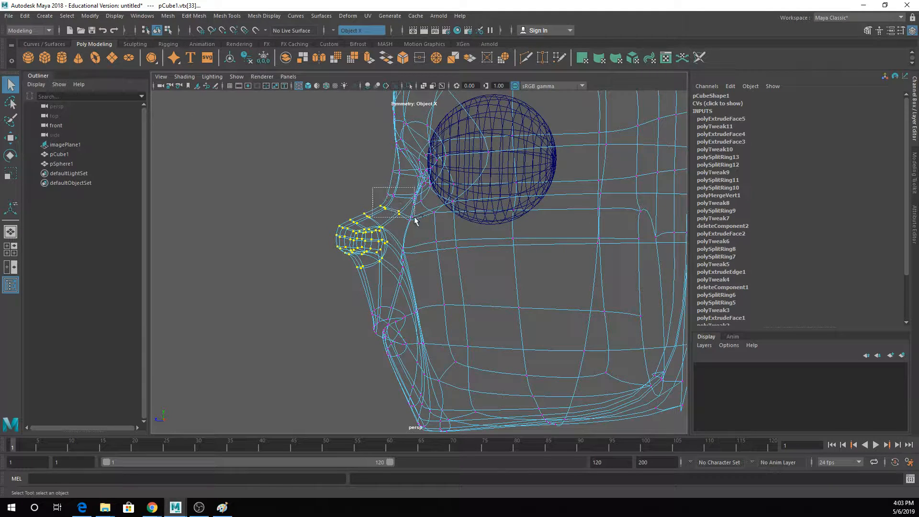
key(w)
drag(318, 235, 395, 169)
- Adjust the vertices along the nose bridge in front of the eyeball
key(q)
key(w)
key(q)
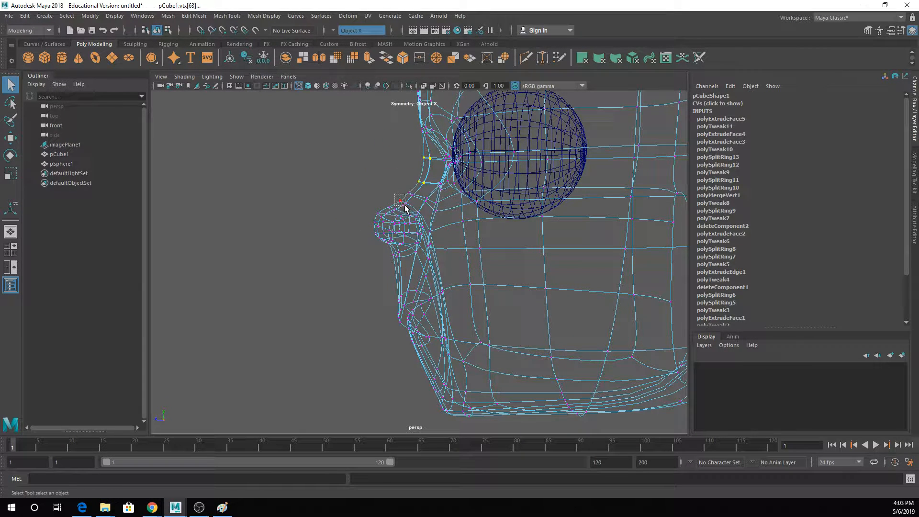
- Refine the nose profile by repositioning the vertices on top of the nose tip and at the base of the bridge
click(402, 201)
key(w)
key(q)
key(w)
mouse_move(397, 214)
mouse_down()
mouse_move(385, 205)
mouse_move(382, 216)
mouse_up()
key(q)
key(w)
key(q)
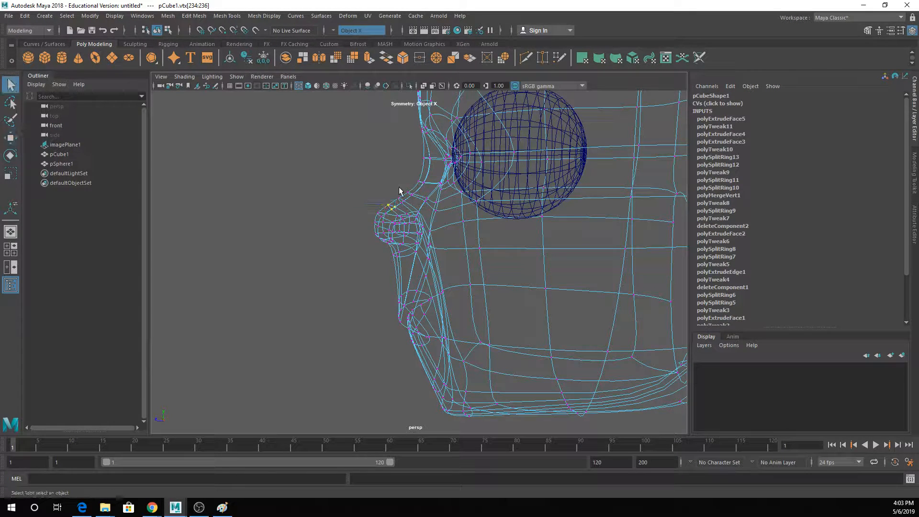
drag(421, 206, 403, 192)
key(w)
key(space)
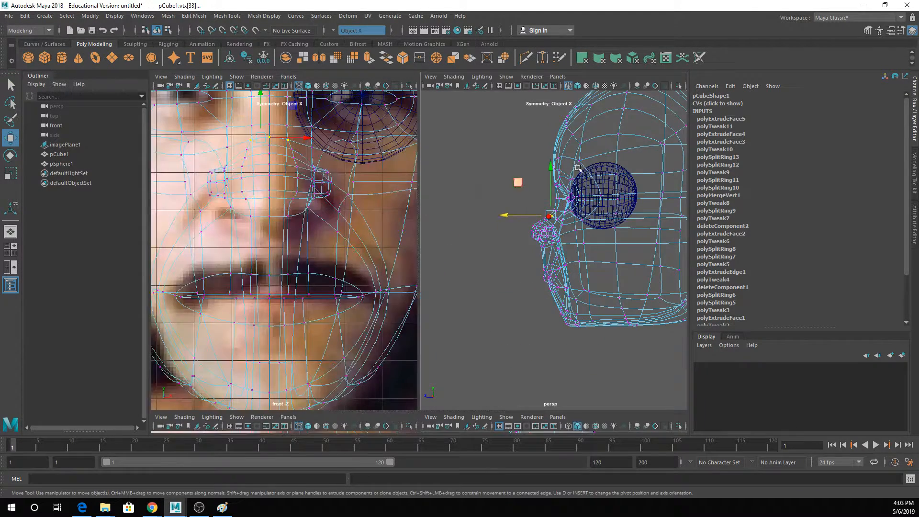
- Examine the reshaped nose in shaded display from the side and front
key(space)
mouse_move(482, 234)
alt+mouse_down()
mouse_move(502, 260)
mouse_move(534, 248)
mouse_move(702, 244)
mouse_move(689, 243)
alt+mouse_up()
key(5)
scroll(498, 262, down, 2)
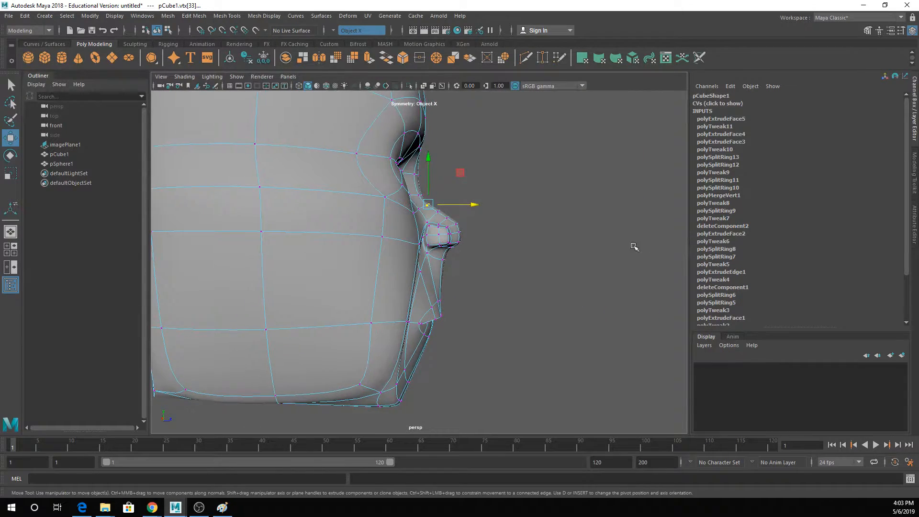
alt+middle_drag(621, 247, 637, 260)
alt+drag(638, 260, 527, 259)
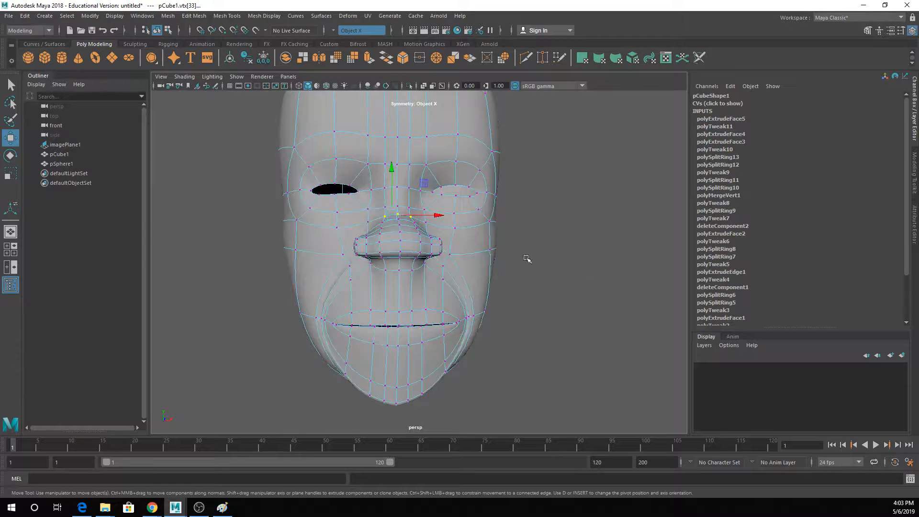
scroll(370, 235, up, 3)
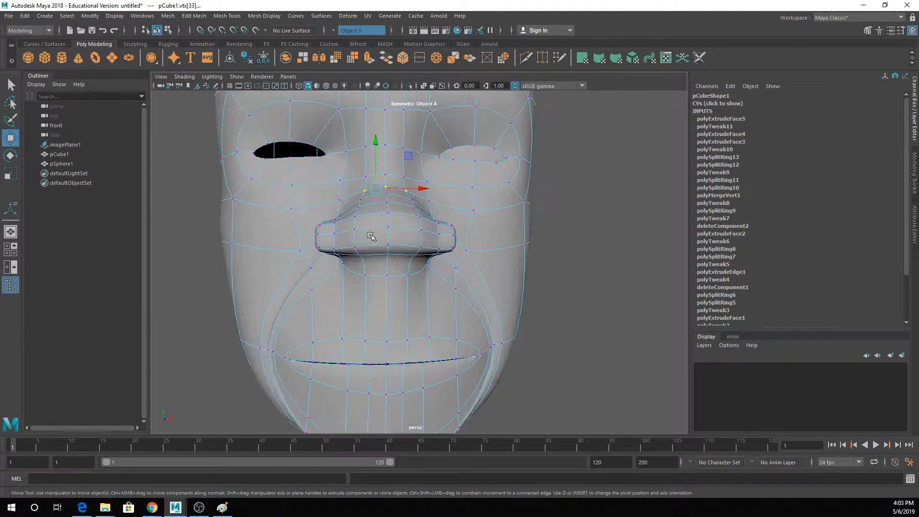
alt+drag(385, 235, 368, 233)
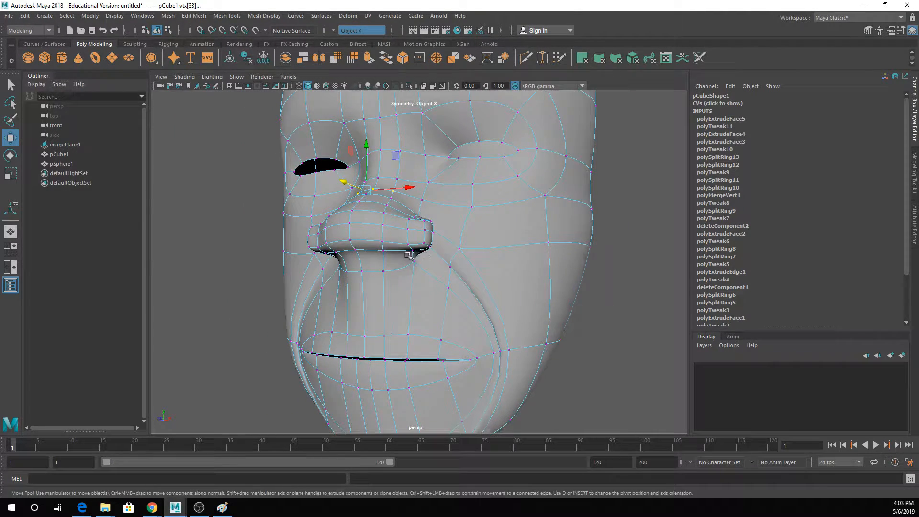
- Reposition the upper vertices where the nose tip meets the nostril wings on both sides
key(q)
alt+drag(409, 255, 391, 236)
key(w)
alt+drag(392, 236, 450, 265)
key(q)
key(w)
alt+drag(450, 266, 451, 245)
- Insert edge loops through the nostril wings near their junction with the nose tip
click(194, 16)
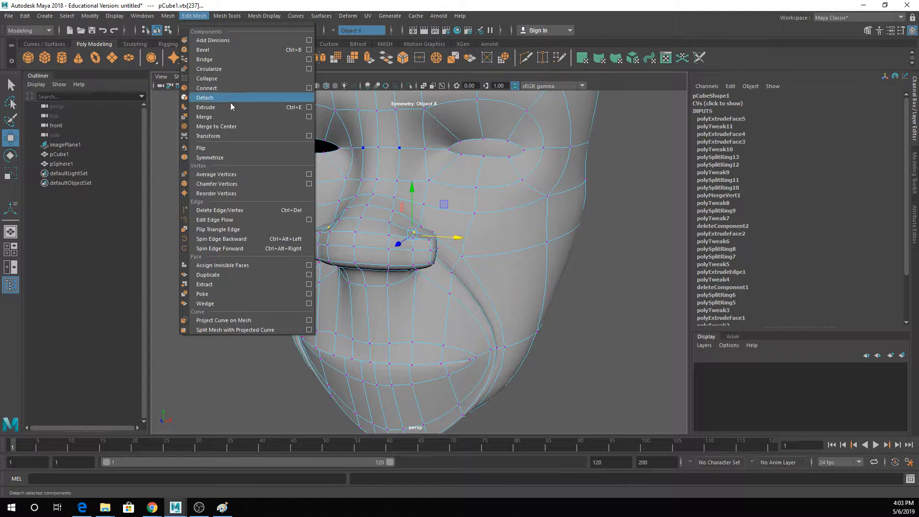
click(227, 16)
click(251, 88)
click(421, 237)
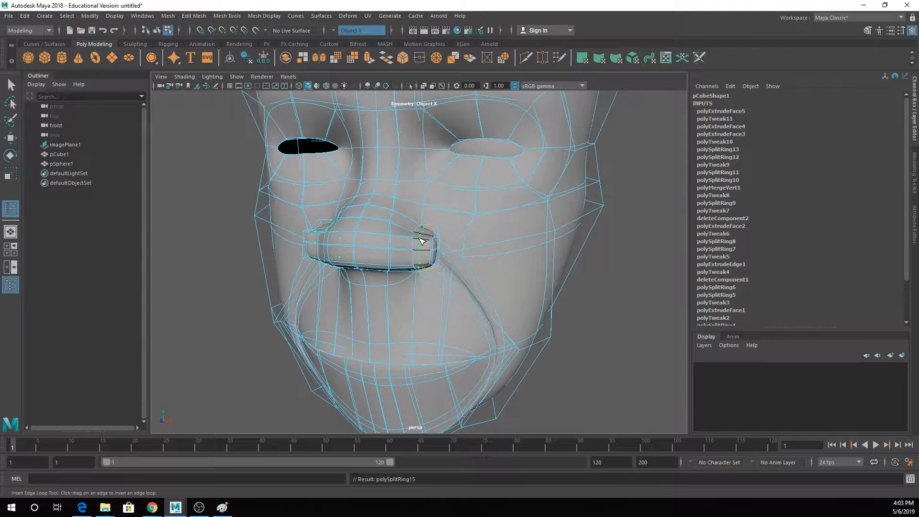
- Pull the vertical edges between the nose tip and nostril wings toward the nose centre to define a groove
key(q)
right_drag(422, 230, 449, 207)
alt+drag(416, 236, 429, 250)
right_drag(430, 242, 426, 205)
click(425, 244)
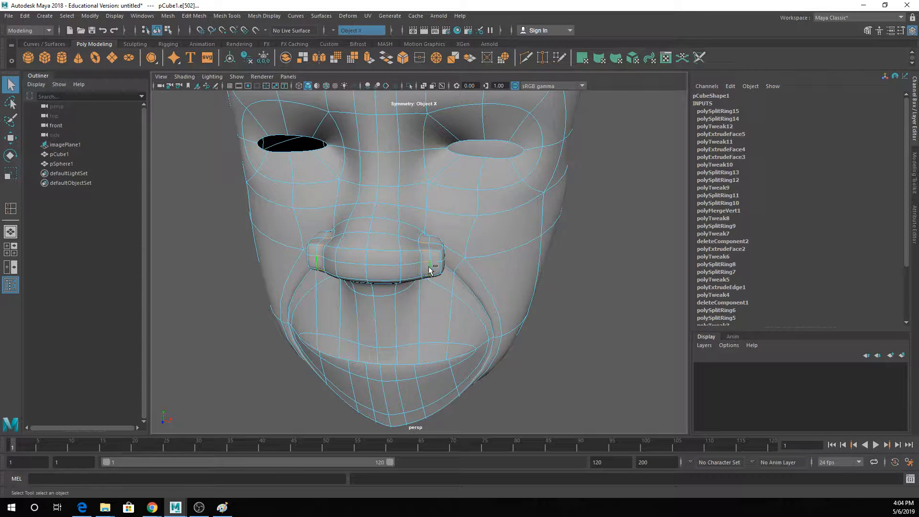
key(w)
drag(448, 262, 437, 261)
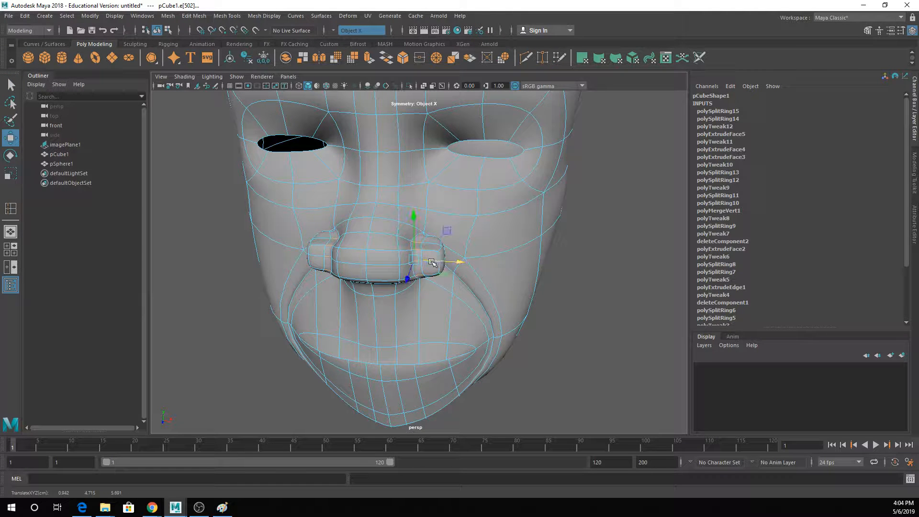
- Reposition the edges on the front and upper side of the nose tip next to the groove
key(q)
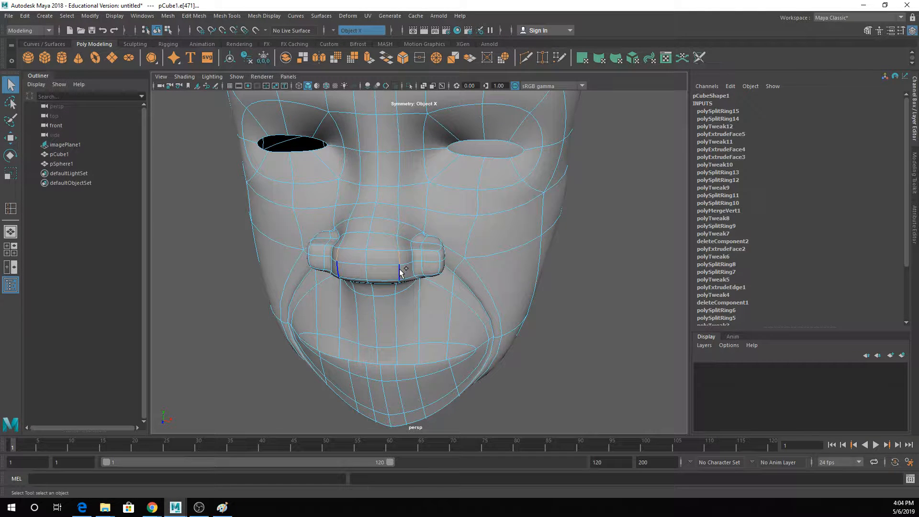
click(414, 227)
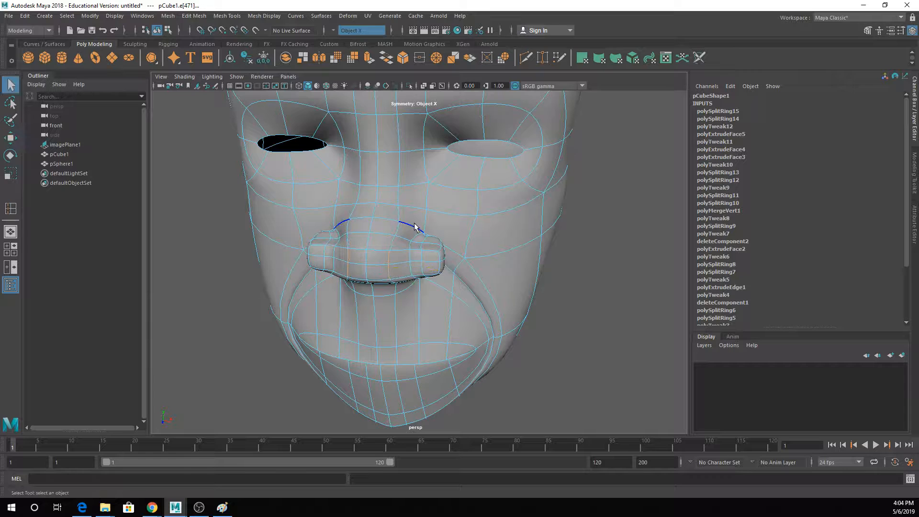
click(397, 229)
key(w)
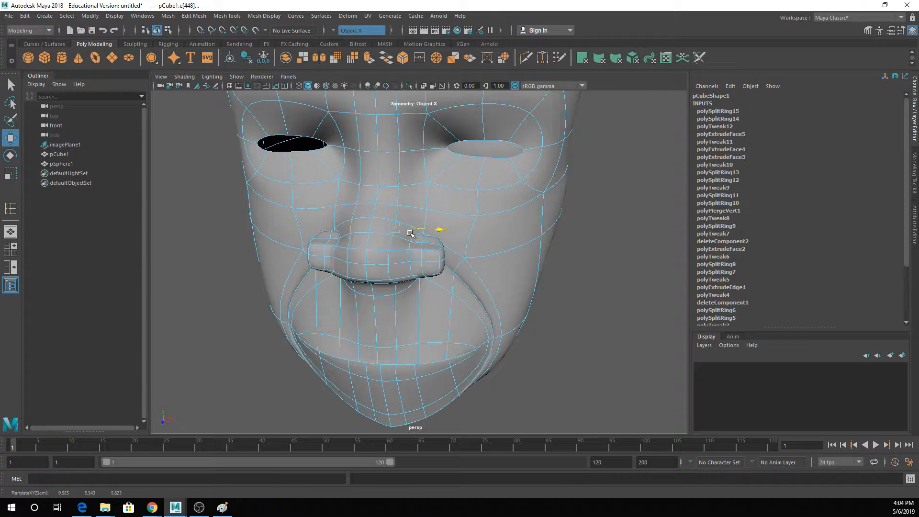
alt+drag(416, 225, 420, 205)
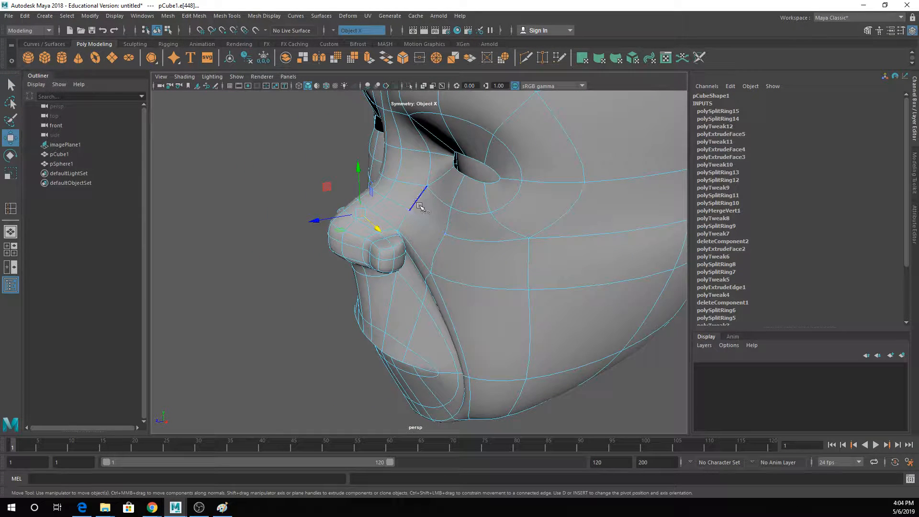
- Adjust the edges running along the sides of the nose bridge above the nostril wings
click(416, 214)
key(q)
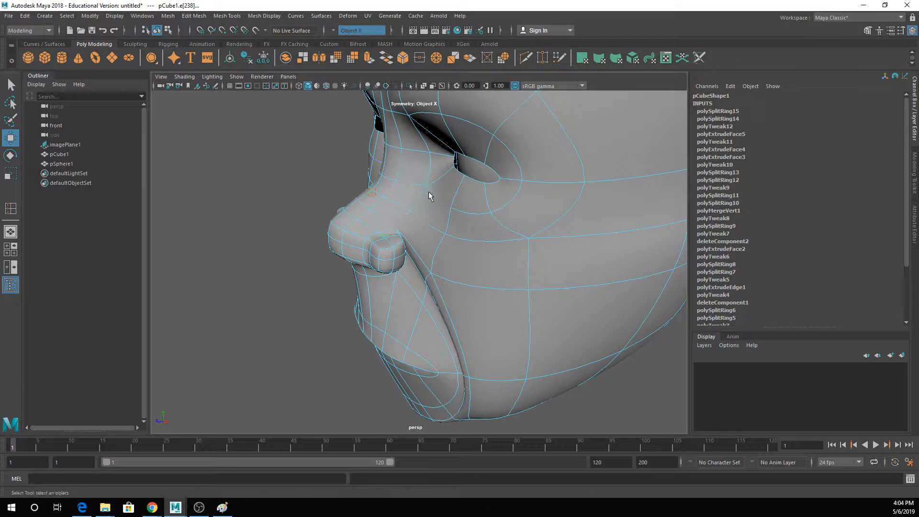
click(420, 200)
key(w)
drag(387, 210, 335, 197)
key(q)
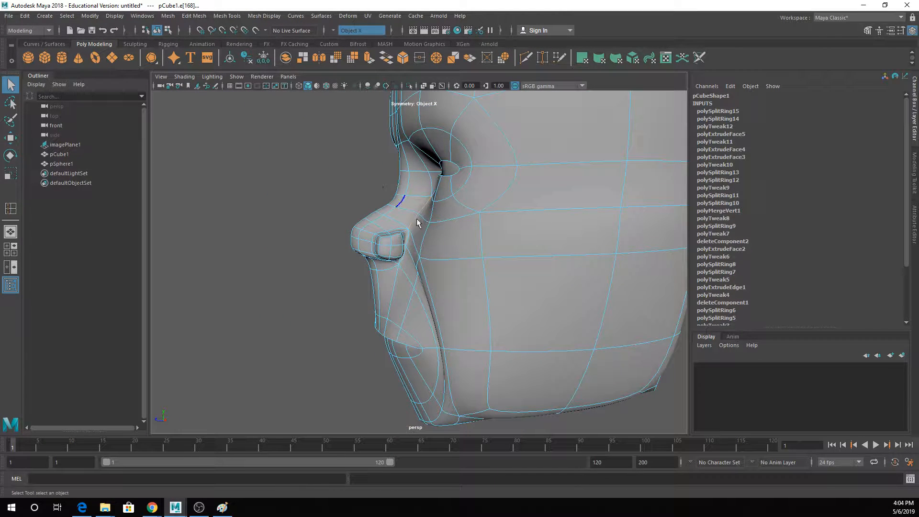
- Raise the upper edges of the nostril wings to round their outline
alt+drag(421, 225, 517, 225)
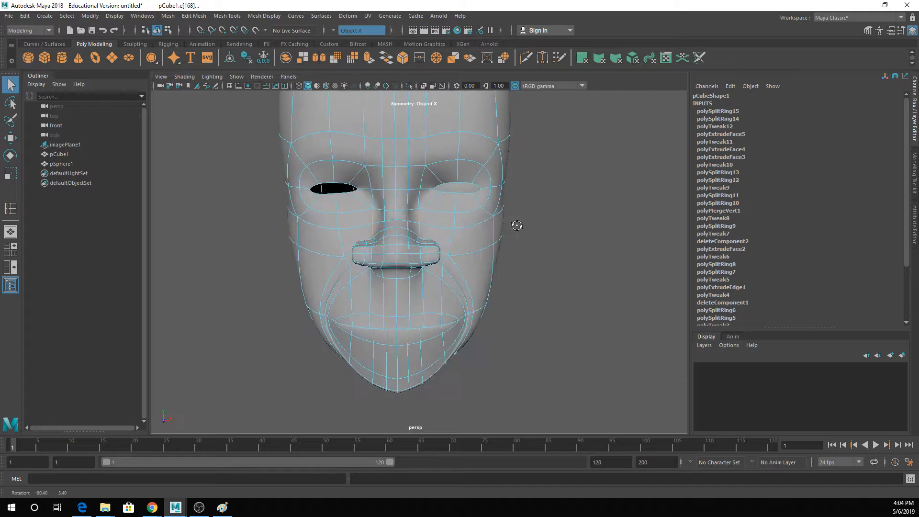
alt+drag(437, 271, 432, 243)
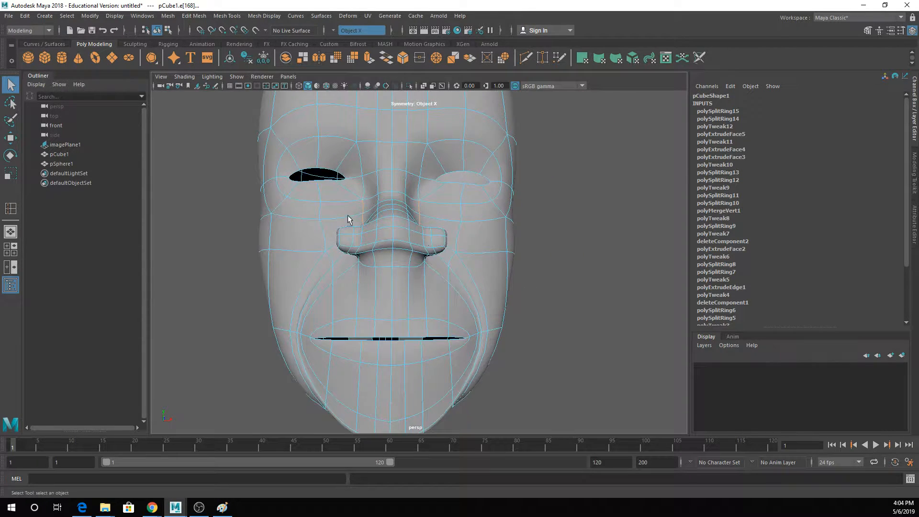
alt+drag(348, 220, 432, 236)
alt+drag(438, 273, 443, 224)
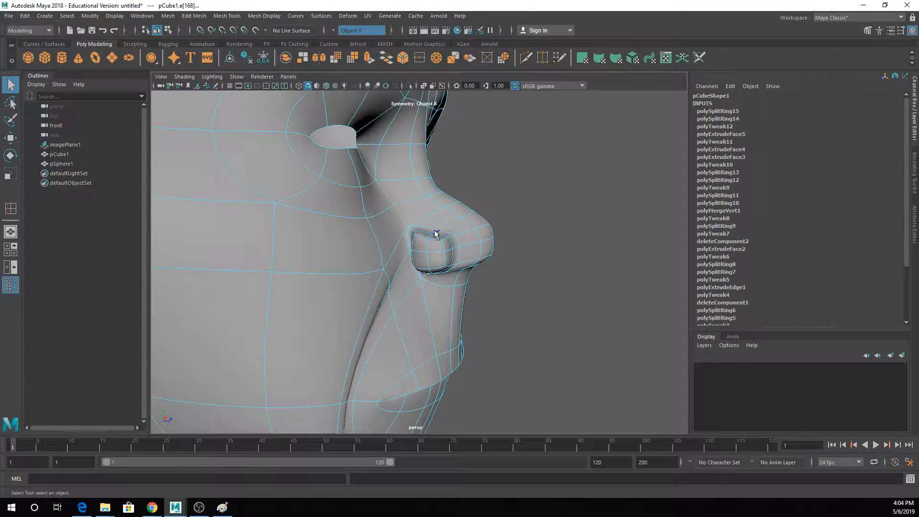
key(w)
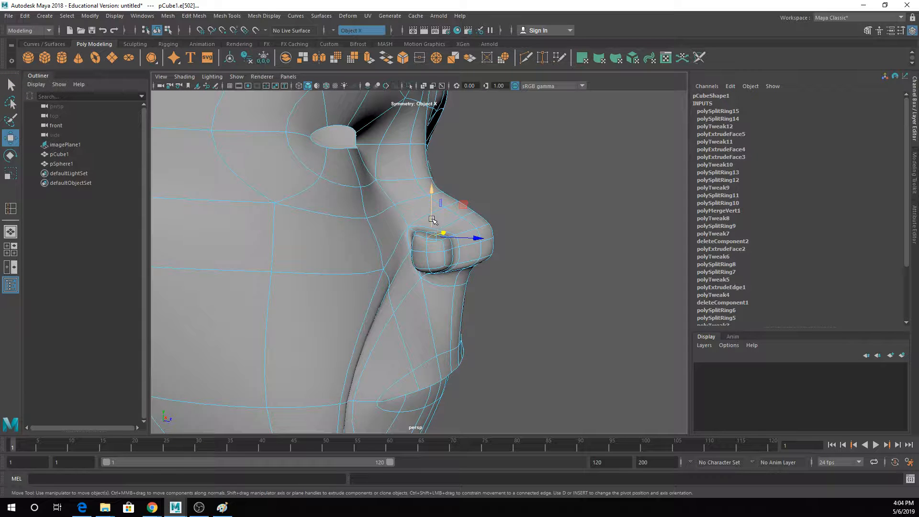
- Shift the rear edges of the nostril wings along the depth axis in side view
alt+drag(440, 268, 457, 237)
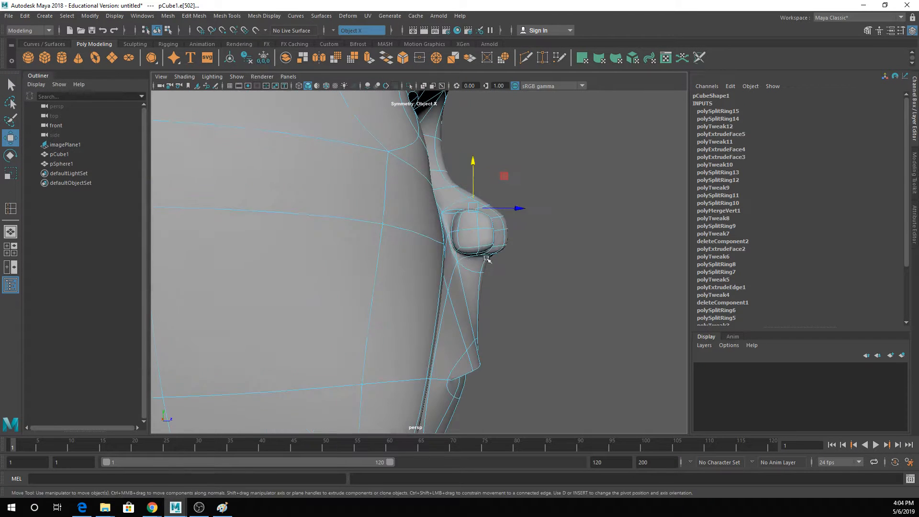
key(q)
click(454, 235)
key(w)
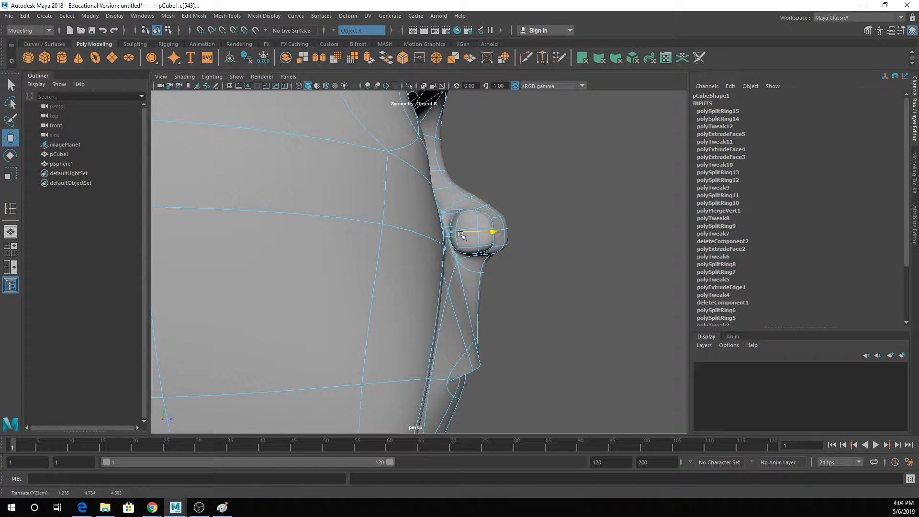
- Select the four outer side faces of the nostril wing and adjust their height
alt+drag(481, 244, 417, 222)
right_drag(416, 222, 416, 248)
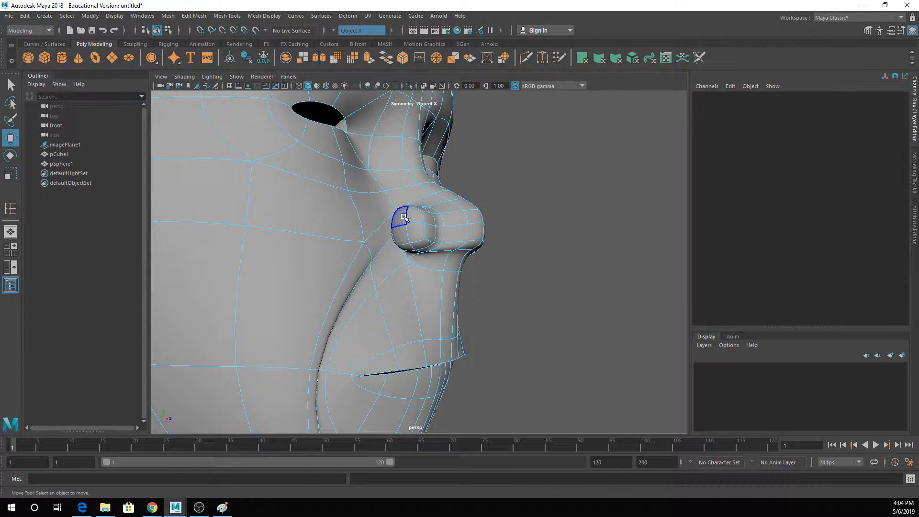
click(403, 217)
shift+click(416, 232)
shift+click(401, 233)
key(q)
shift+click(417, 219)
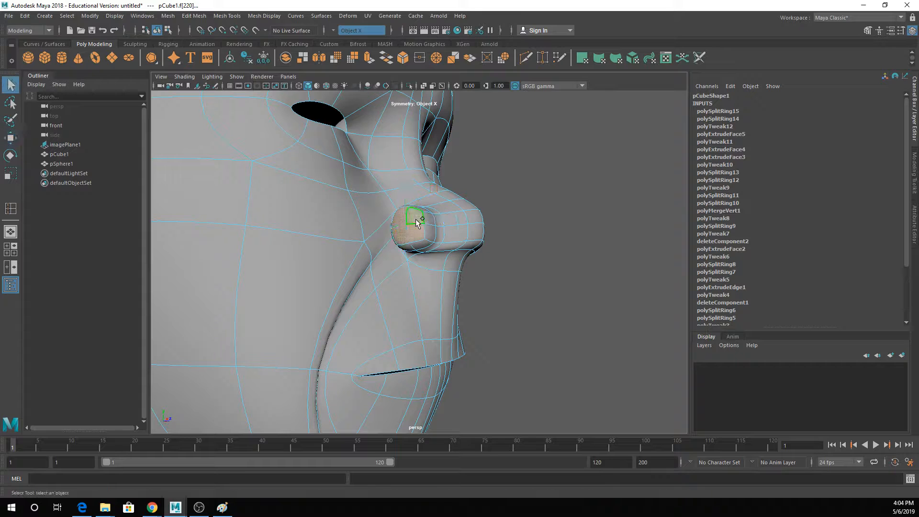
key(w)
click(404, 197)
key(ctrl+z)
drag(405, 196, 349, 222)
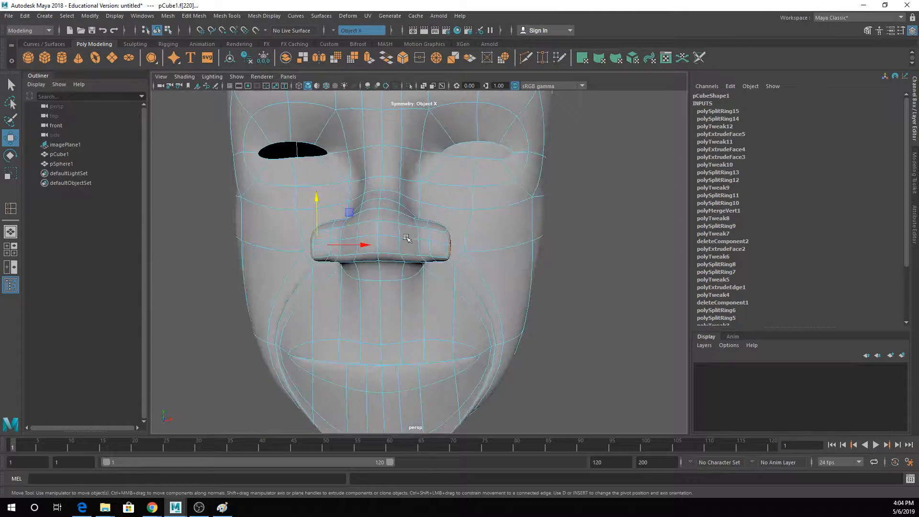
- Compare the head's smoothed and unsmoothed display around the nose from the side and front
alt+drag(445, 275, 368, 268)
right_drag(339, 195, 338, 173)
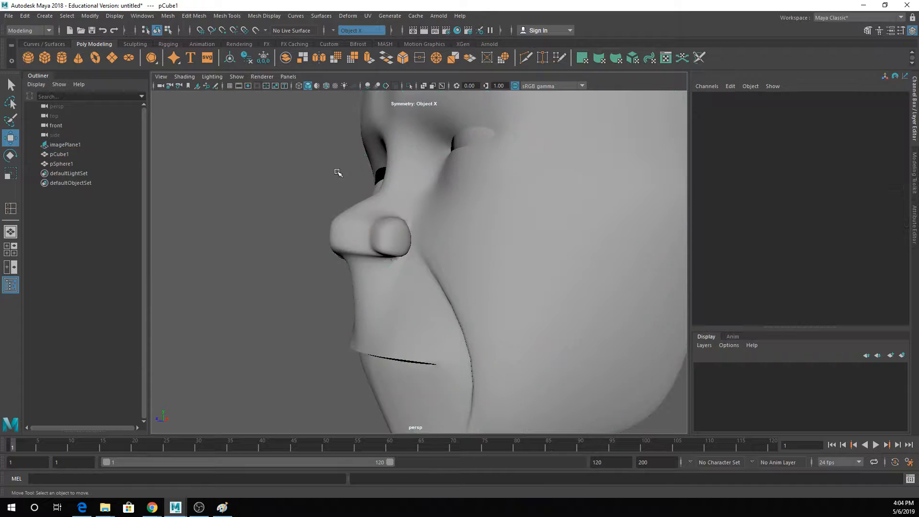
click(403, 268)
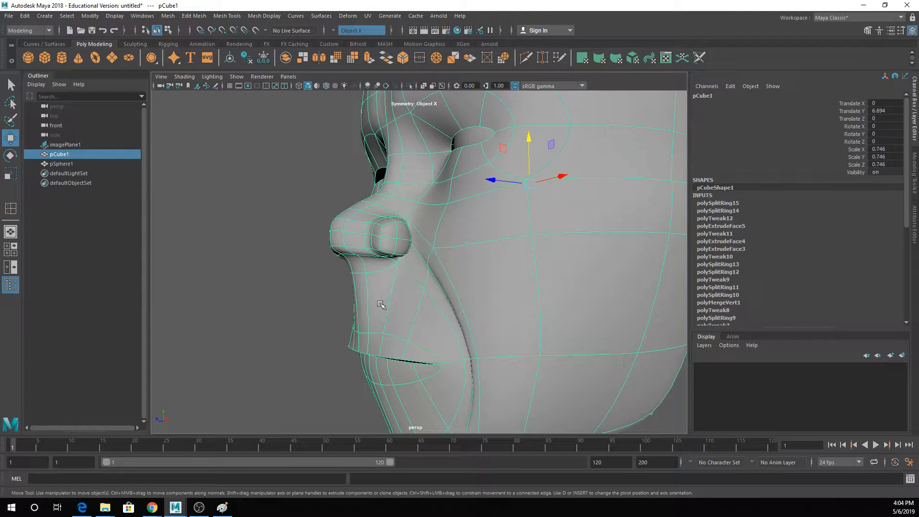
key(1)
scroll(391, 259, down, 2)
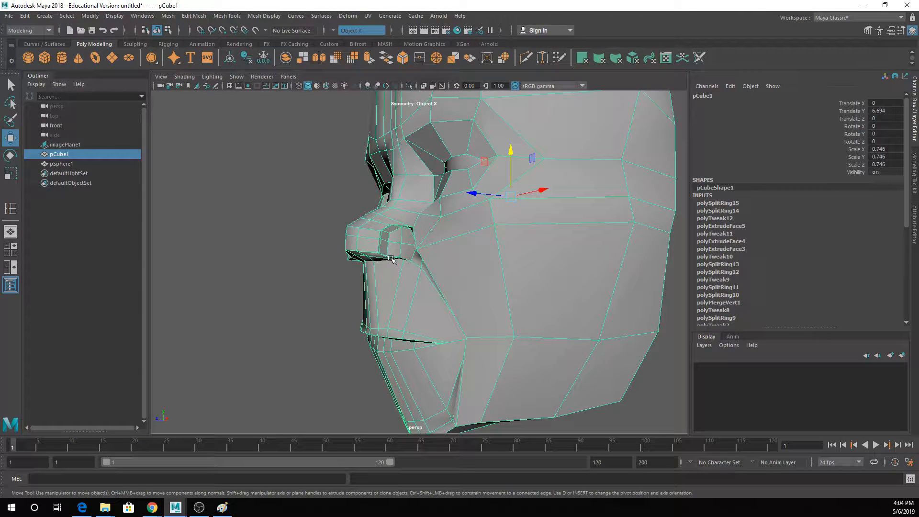
alt+drag(392, 259, 322, 256)
key(3)
scroll(365, 267, up, 4)
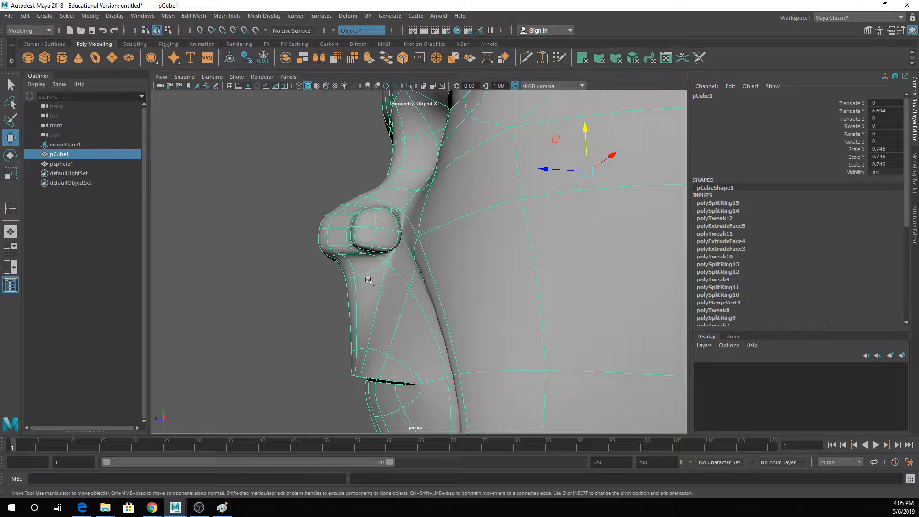
- Insert an edge loop across the upper lip area just below the nose, running around the mouth
key(1)
alt+drag(354, 267, 419, 268)
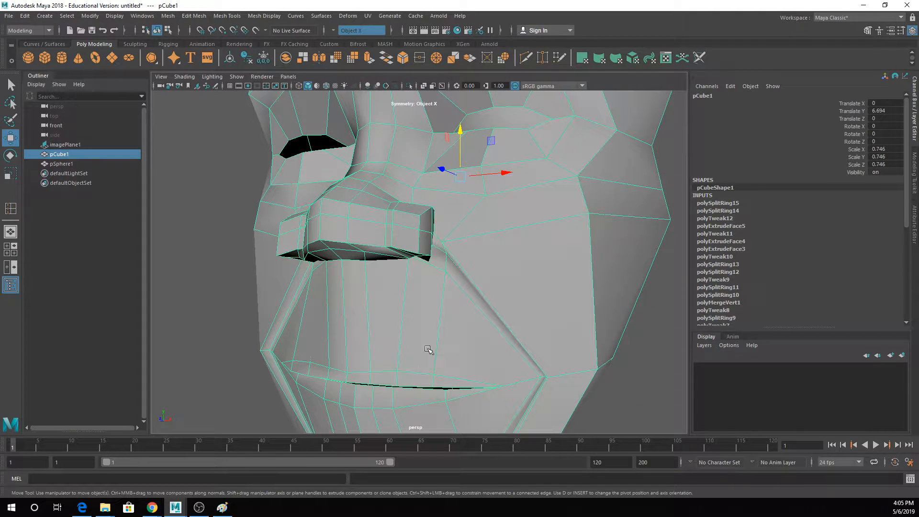
click(194, 16)
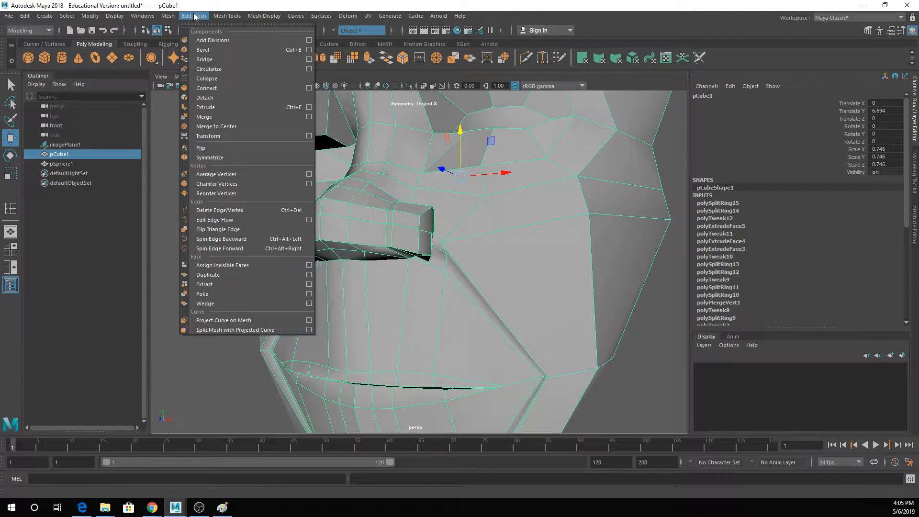
click(239, 87)
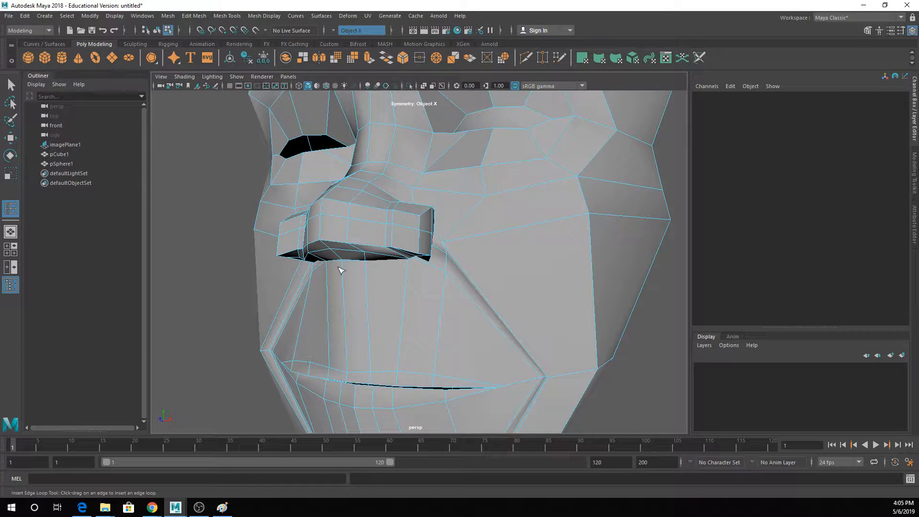
click(367, 274)
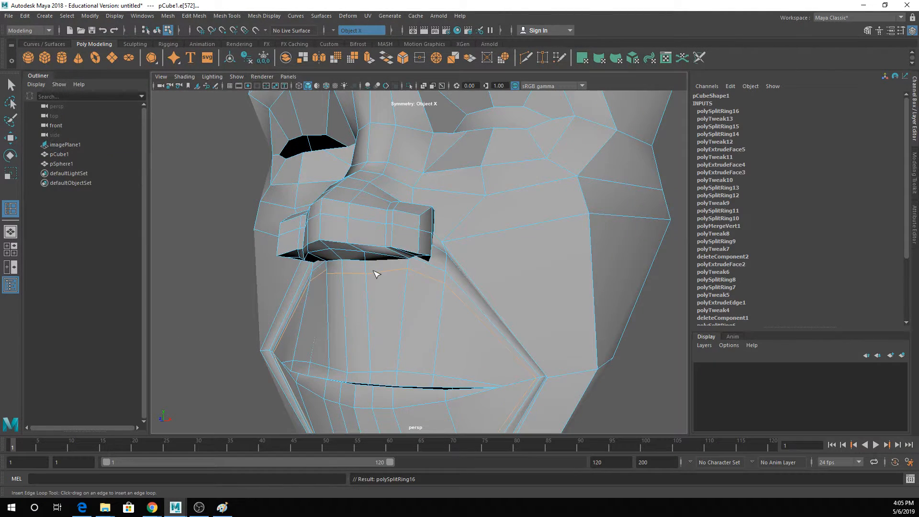
key(q)
- Push the centre edge of the new loop below the nose back toward the face
alt+drag(376, 274, 350, 249)
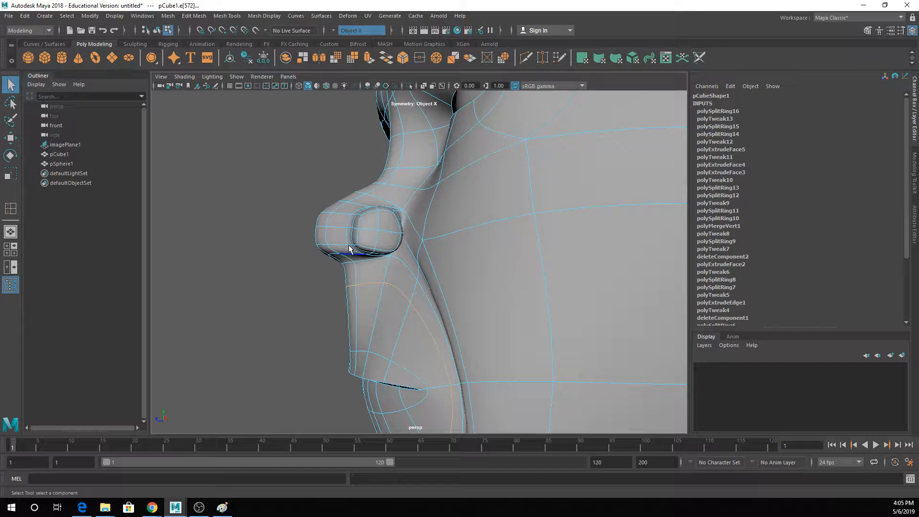
right_click(372, 235)
click(277, 285)
alt+drag(395, 320, 378, 318)
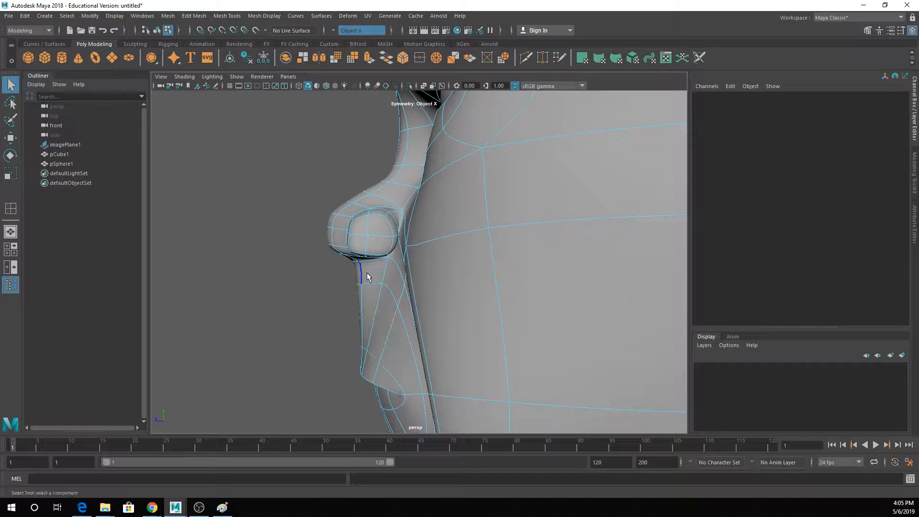
mouse_move(368, 277)
alt+mouse_down()
mouse_move(362, 269)
mouse_move(375, 268)
alt+mouse_up()
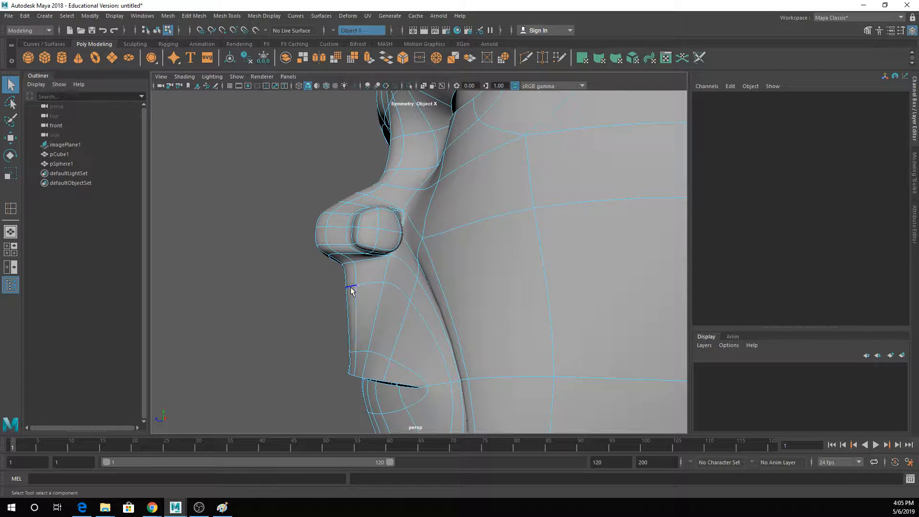
click(351, 289)
key(w)
drag(317, 273, 332, 272)
- Reposition the edges on the underside of the nose tip in the unsmoothed display
key(q)
key(1)
alt+drag(371, 314, 387, 250)
click(343, 253)
key(w)
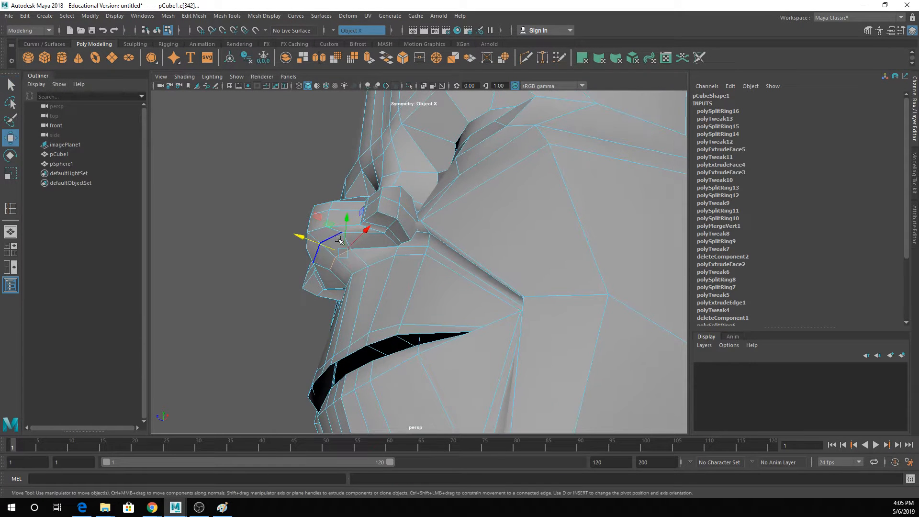
drag(318, 244, 364, 249)
key(q)
click(327, 246)
key(w)
- Move the rear bottom edges of the nostril wings, where they meet the upper lip, to open the fold
key(q)
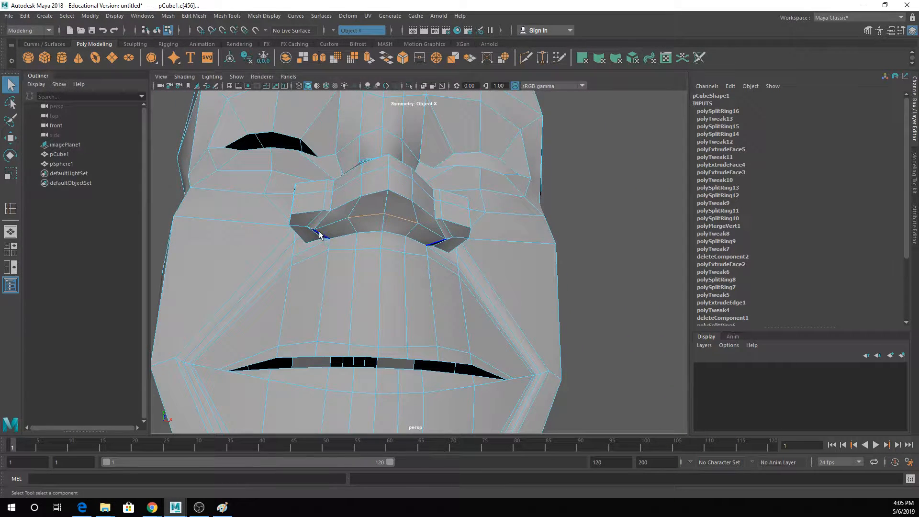
key(e)
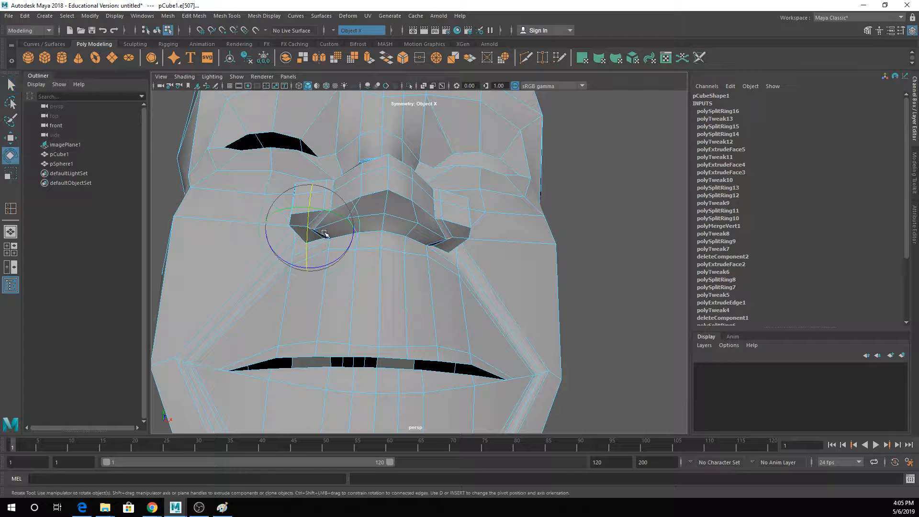
key(r)
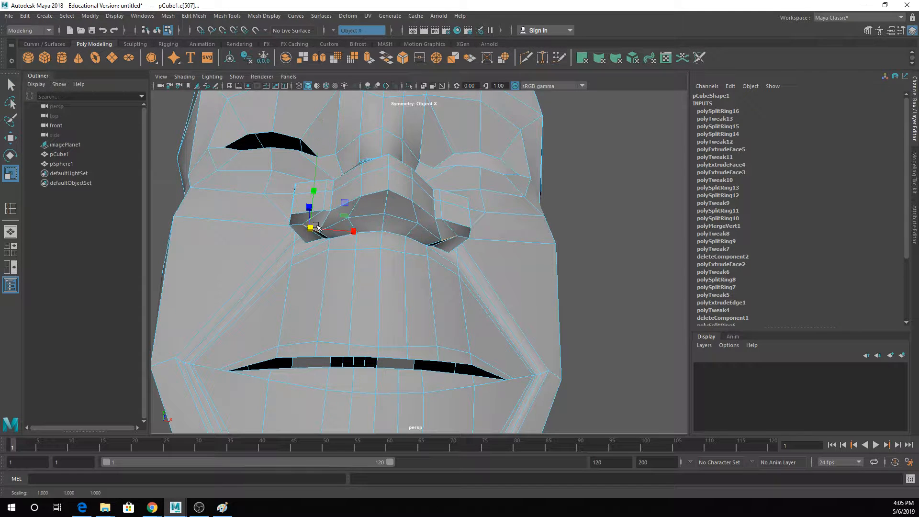
key(e)
key(w)
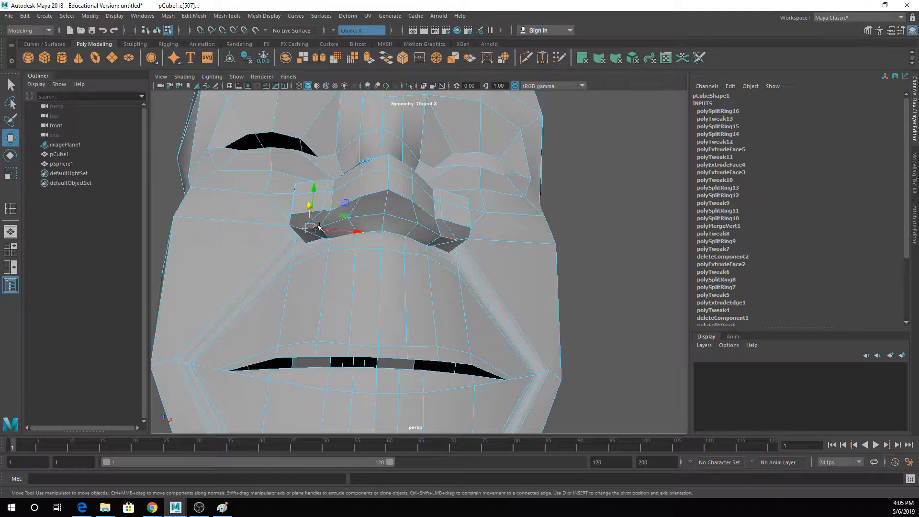
key(q)
- Move the vertex at the rear underside of each nostril wing sideways, away from the nose centre
mouse_move(357, 250)
alt+mouse_down()
mouse_move(341, 254)
mouse_move(359, 257)
alt+mouse_up()
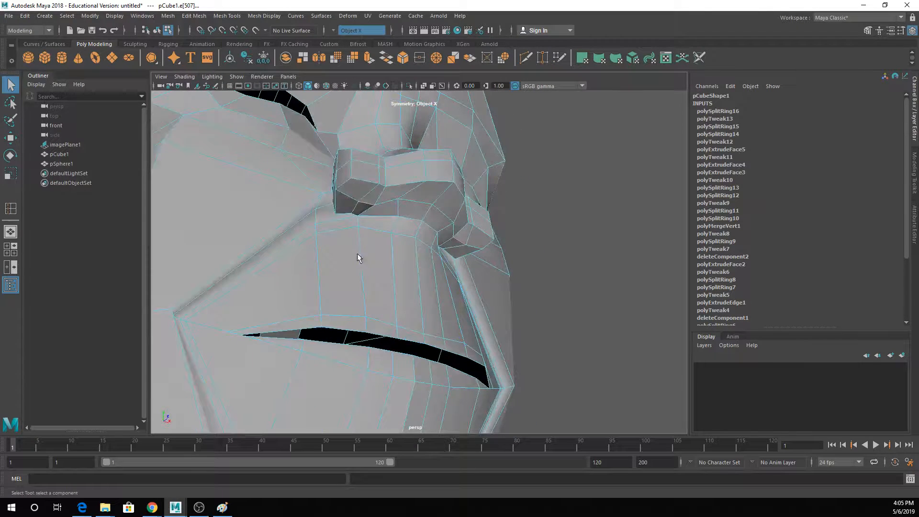
scroll(355, 214, up, 3)
alt+middle_drag(355, 214, 361, 235)
right_drag(347, 228, 319, 230)
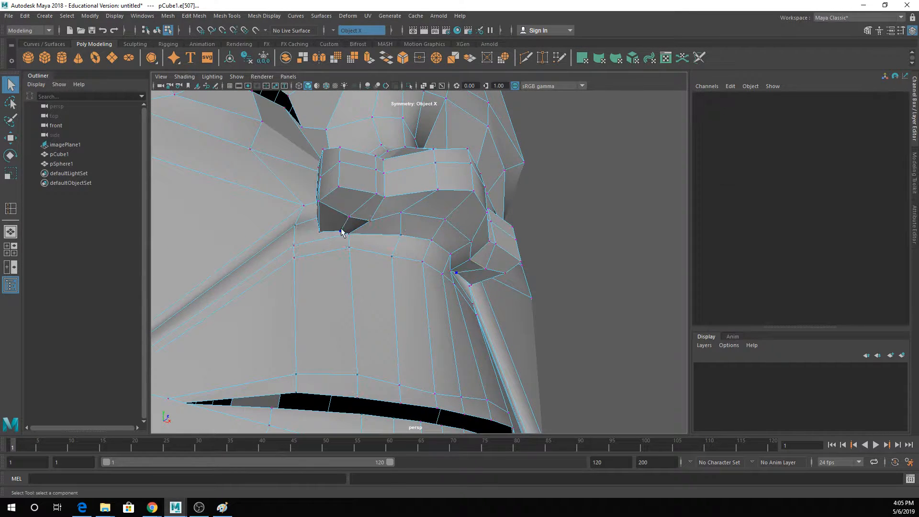
click(342, 233)
key(w)
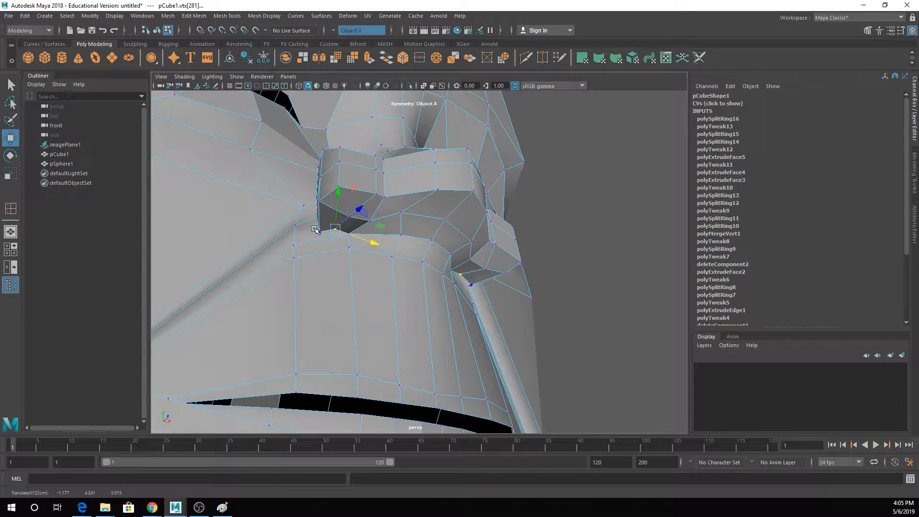
key(q)
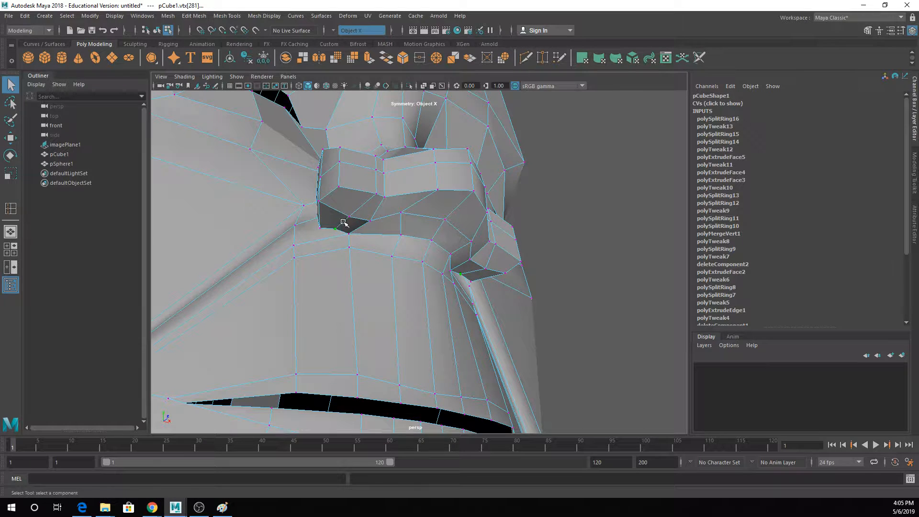
key(w)
- Reposition the vertices on either side of the centre line under the nose tip and restore the smoothed display
alt+drag(346, 225, 355, 238)
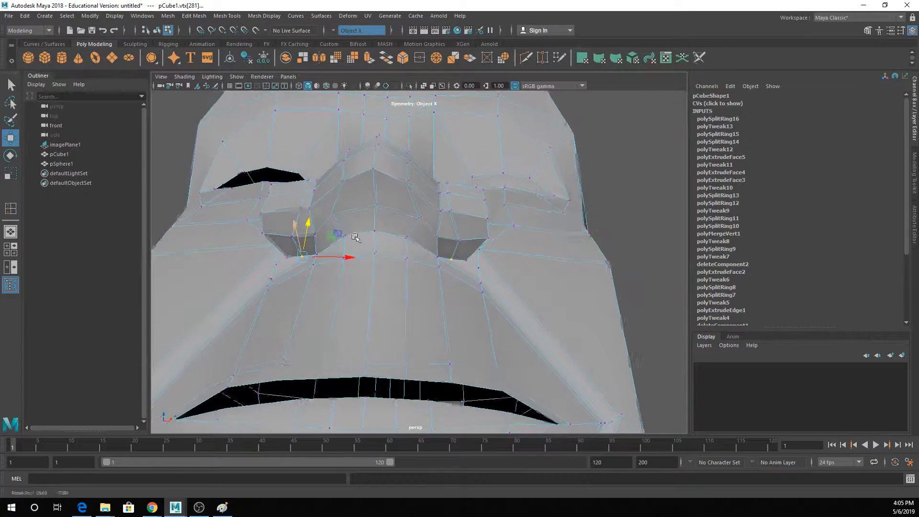
key(q)
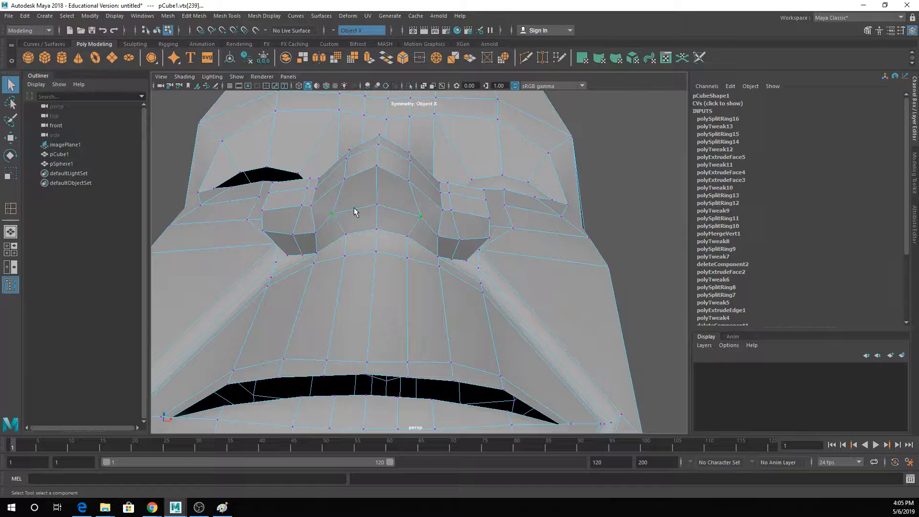
key(w)
drag(366, 215, 411, 226)
key(3)
key(q)
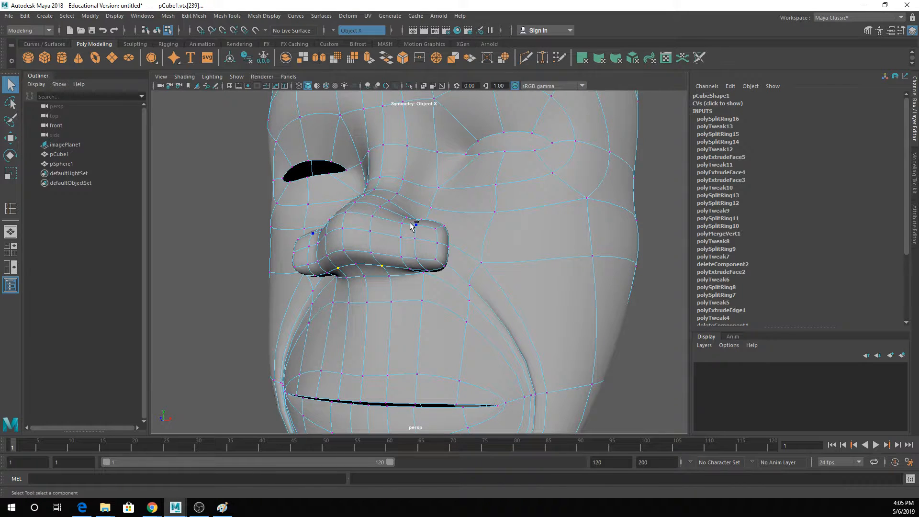
- Save the scene to the desktop as inigo.ma
key(ctrl+super+q)
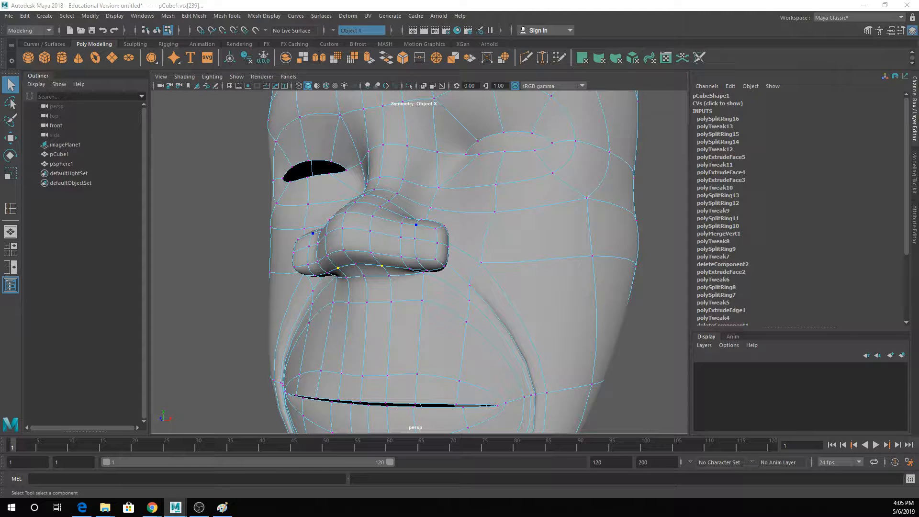
key(Return)
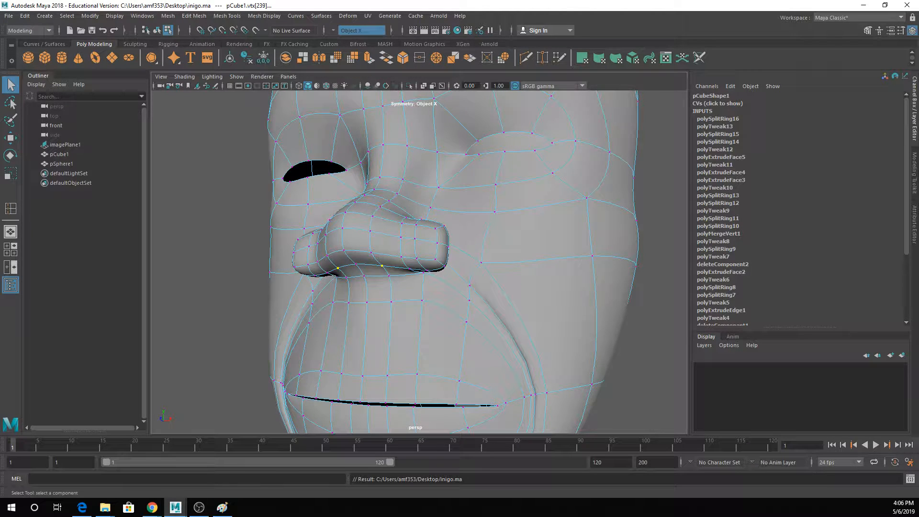
alt+drag(482, 278, 517, 232)
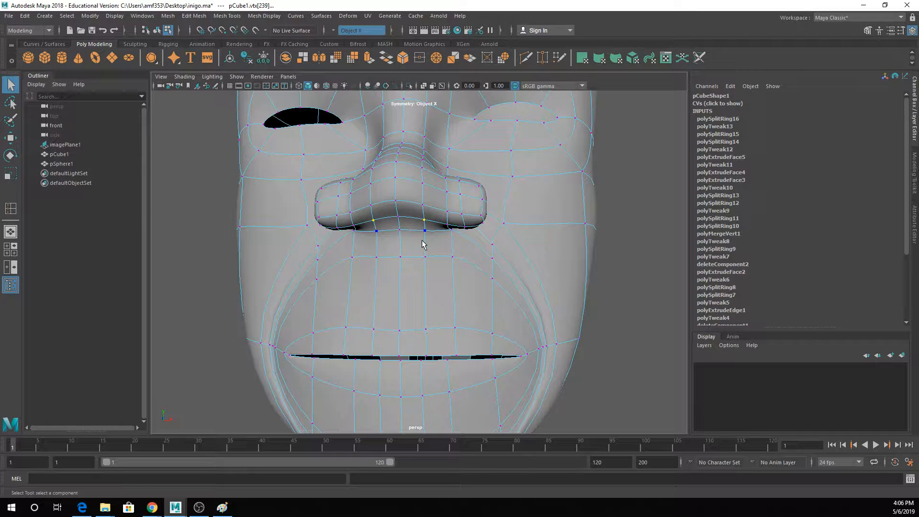
- Insert an edge loop around the lips, encircling the mouth opening between its rim and the outer lip edge
click(196, 19)
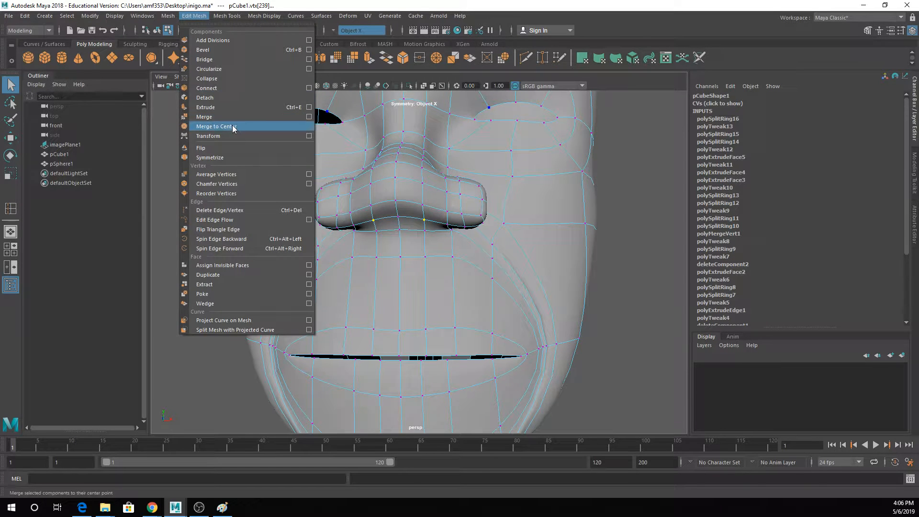
mouse_move(227, 15)
click(240, 89)
alt+middle_drag(305, 277, 310, 211)
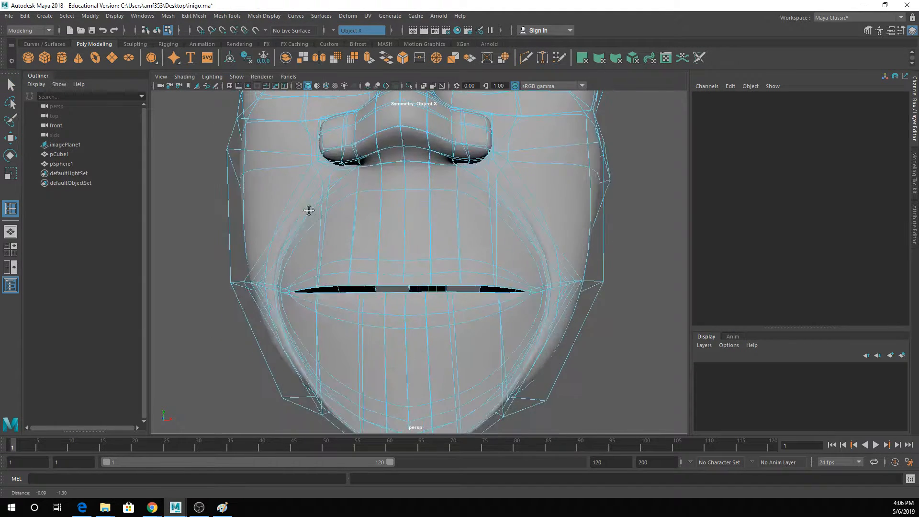
key(1)
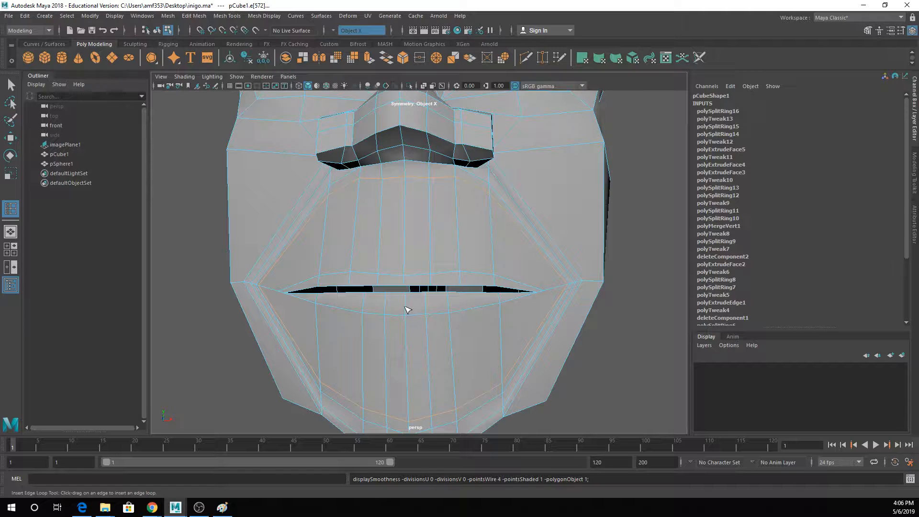
drag(410, 310, 406, 308)
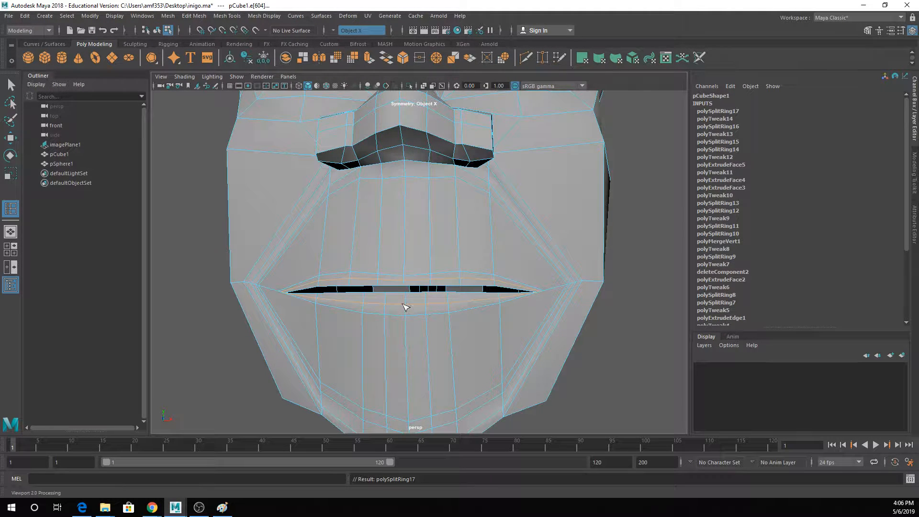
- Move the edge loop around the lips forward in depth and inspect the smoothed mouth from the side and front
key(w)
alt+drag(416, 308, 306, 293)
key(3)
scroll(361, 282, down, 3)
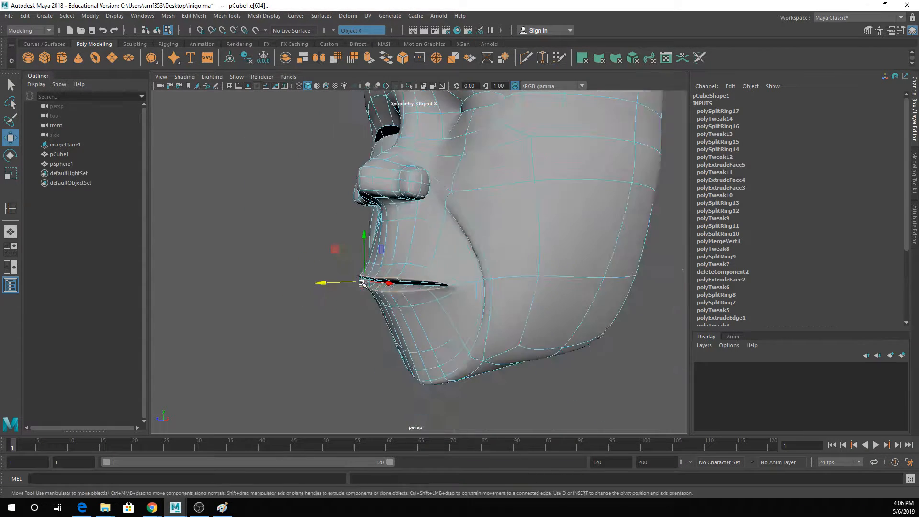
alt+drag(419, 279, 368, 275)
key(q)
right_drag(388, 232, 435, 218)
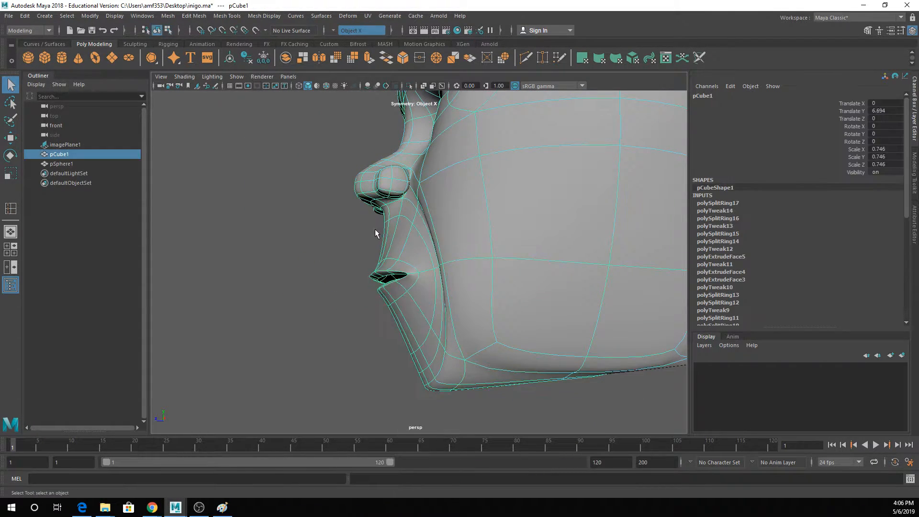
click(375, 228)
alt+drag(375, 229, 325, 208)
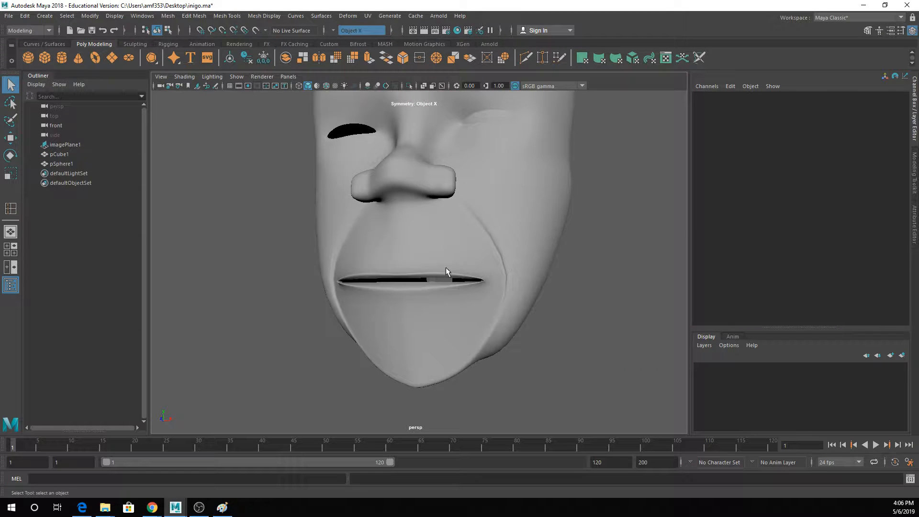
- Push the upper and lower lip vertices nearest each mouth corner slightly back in depth and restore the smoothed display
scroll(446, 272, up, 3)
click(501, 272)
right_drag(502, 267, 458, 242)
key(1)
click(538, 291)
key(w)
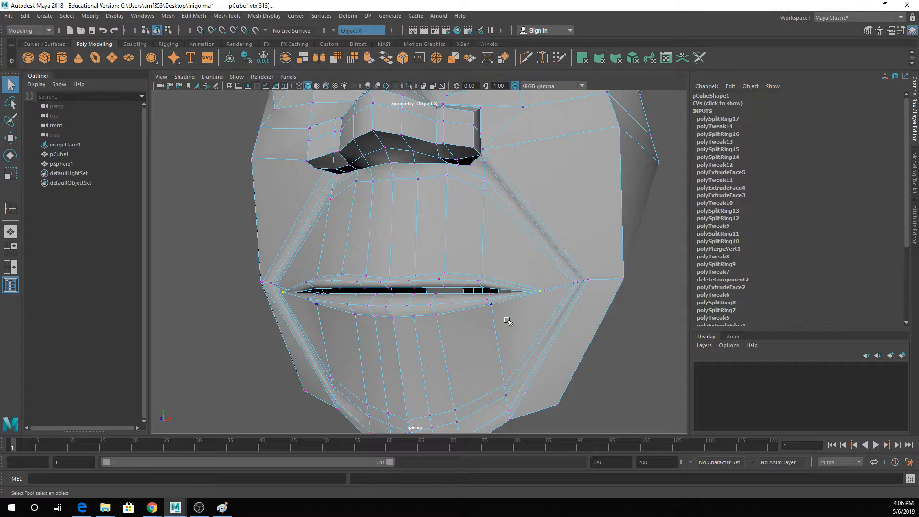
mouse_move(511, 318)
alt+mouse_down()
mouse_move(461, 335)
mouse_move(502, 323)
alt+mouse_up()
key(q)
click(446, 300)
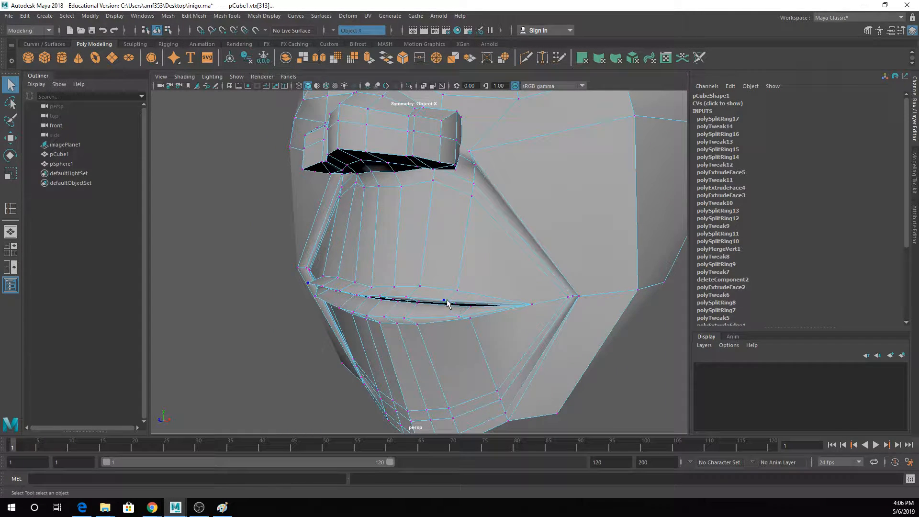
click(459, 316)
key(w)
drag(429, 317, 437, 315)
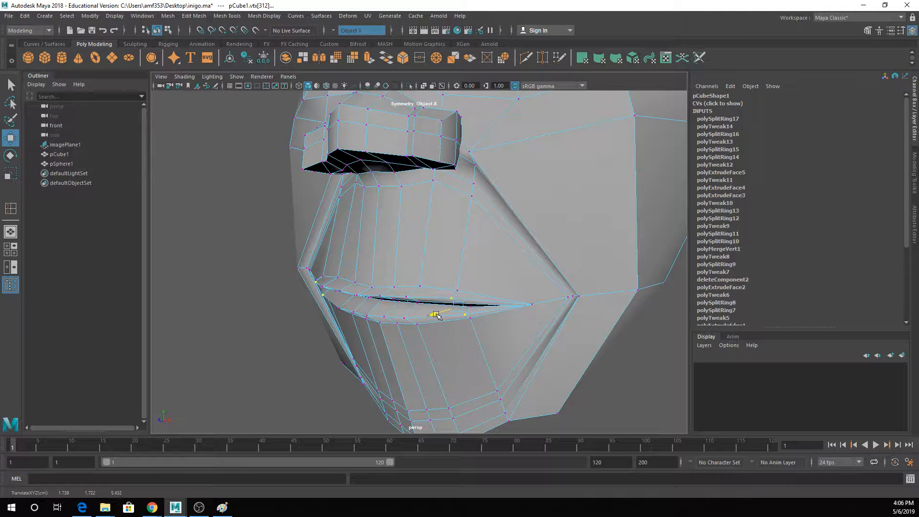
scroll(440, 314, up, 2)
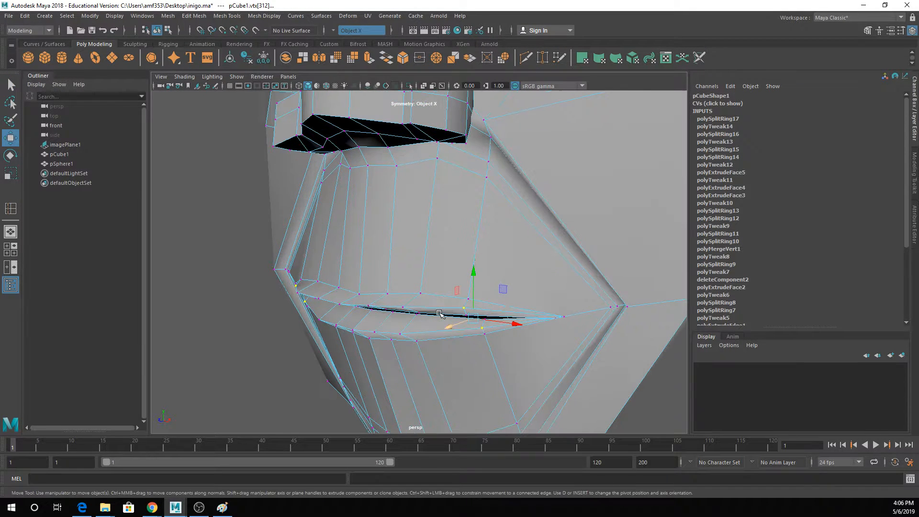
key(3)
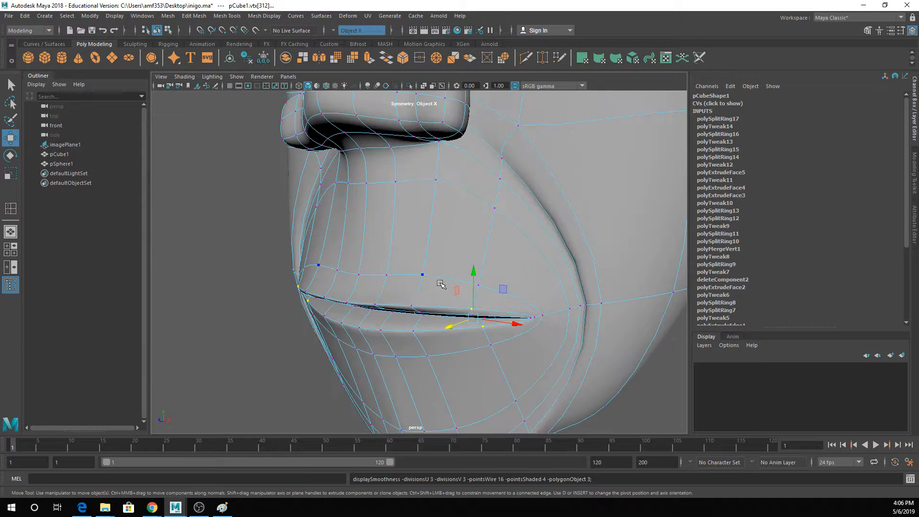
- Move the innermost vertex at each mouth corner sideways toward the centre of the mouth
alt+drag(434, 282, 502, 317)
key(1)
key(q)
click(571, 312)
alt+drag(575, 318, 630, 285)
key(f)
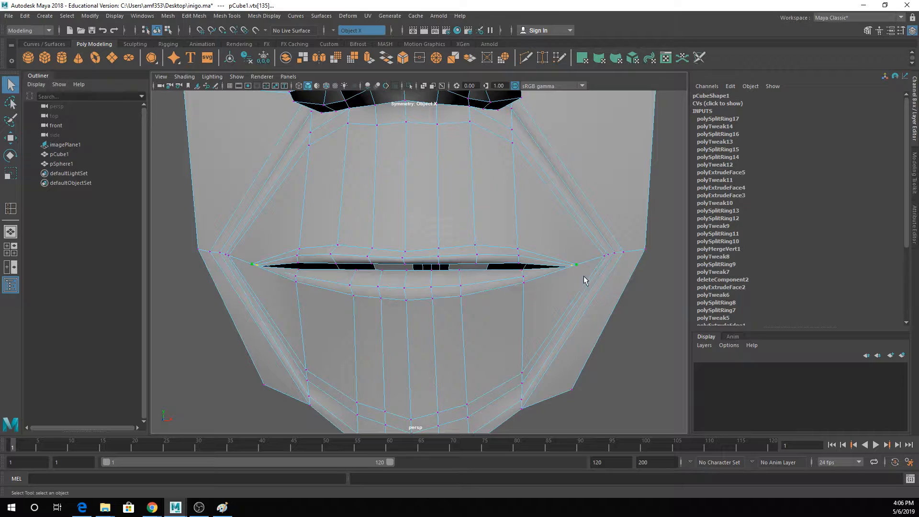
scroll(581, 270, up, 5)
alt+middle_drag(617, 265, 445, 275)
alt+drag(504, 301, 540, 294)
scroll(612, 261, up, 3)
alt+middle_drag(609, 258, 542, 269)
scroll(542, 270, up, 3)
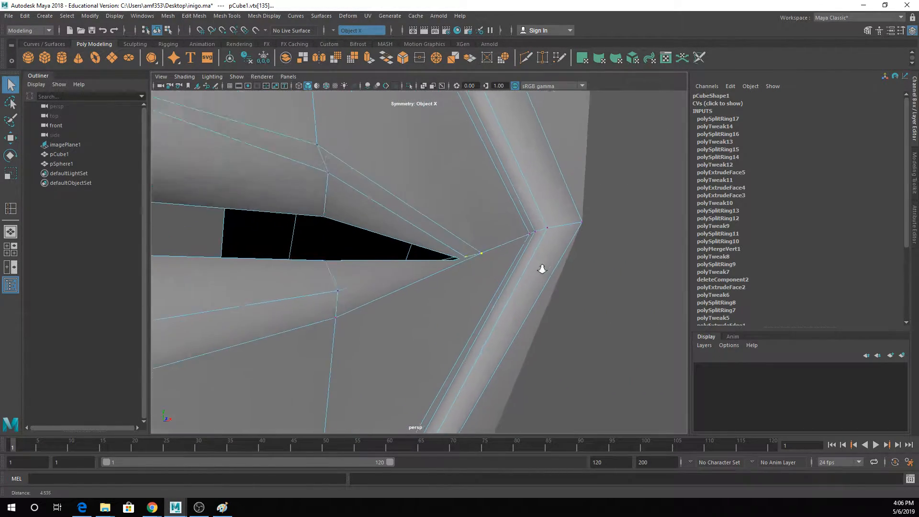
scroll(541, 269, up, 3)
alt+drag(573, 297, 543, 281)
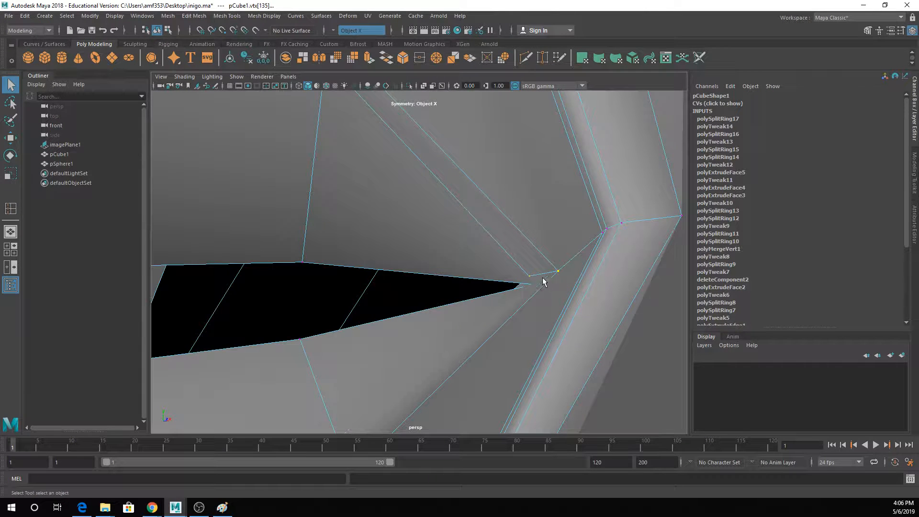
click(533, 278)
key(w)
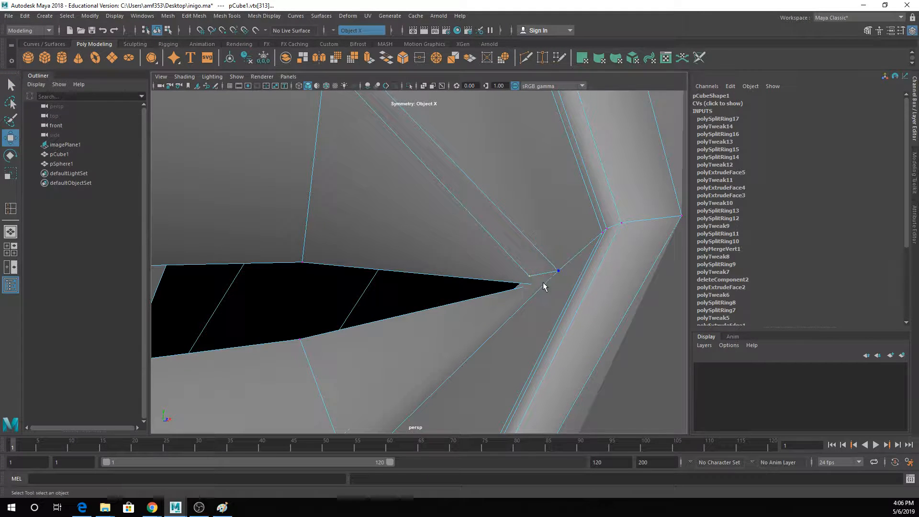
key(q)
key(4)
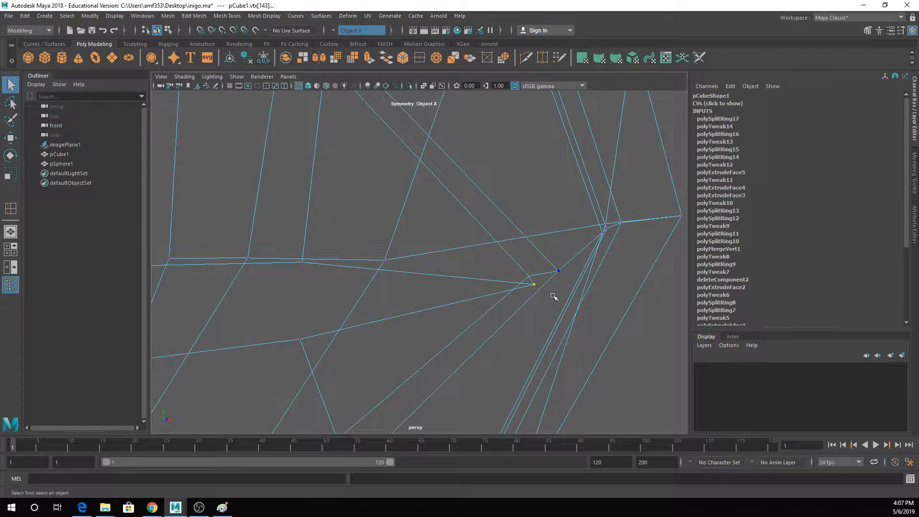
key(w)
key(5)
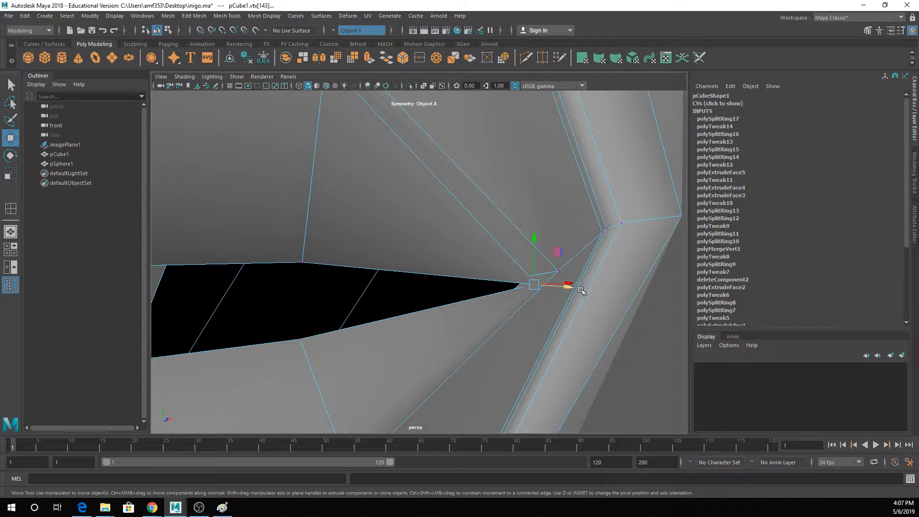
alt+drag(580, 290, 450, 268)
- Move the middle vertex of each mouth corner slightly inward, away from the outermost corner vertex
click(480, 265)
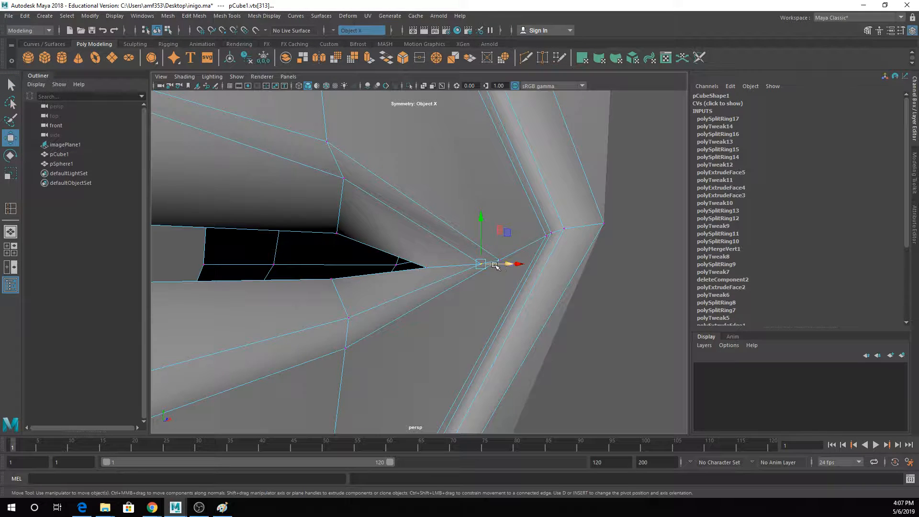
alt+drag(507, 280, 469, 253)
drag(453, 285, 436, 287)
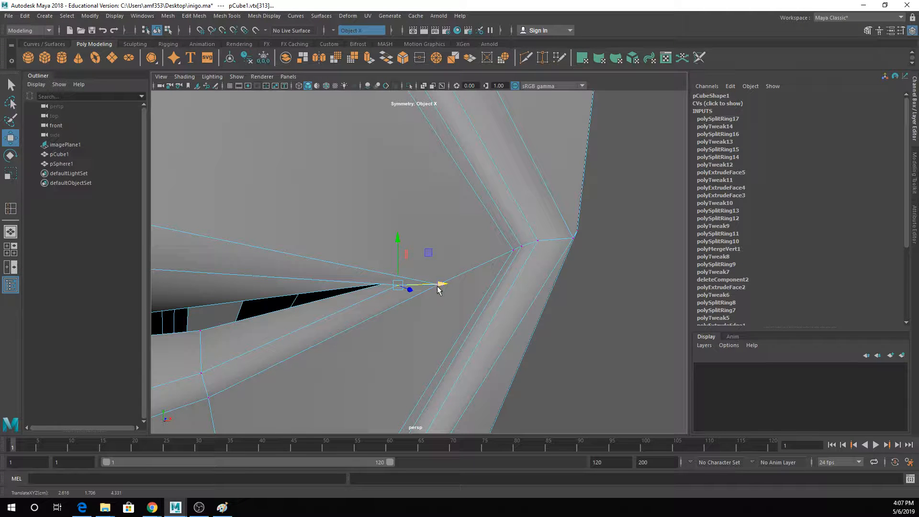
- Merge the selected outermost vertices at the mouth corners with the Merge command
key(q)
click(441, 284)
scroll(441, 285, down, 1)
key(3)
scroll(441, 285, down, 1)
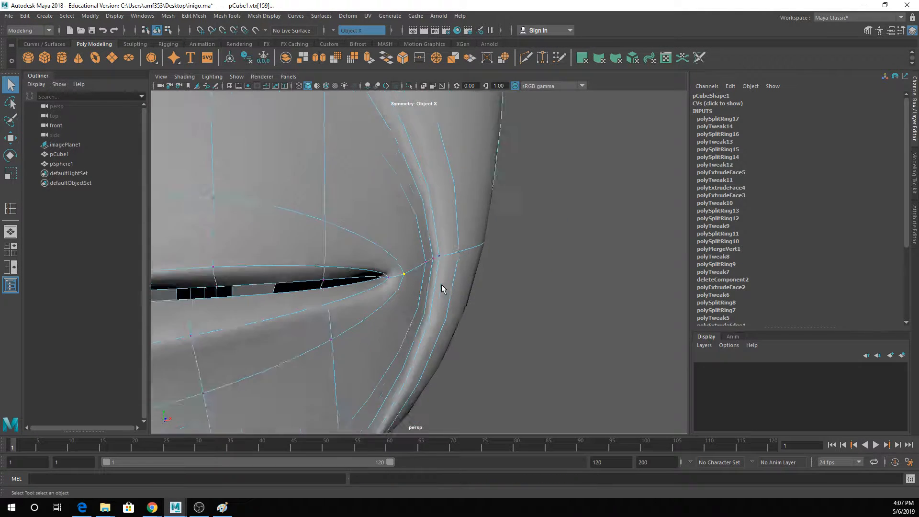
scroll(442, 287, down, 2)
alt+drag(442, 287, 502, 302)
key(1)
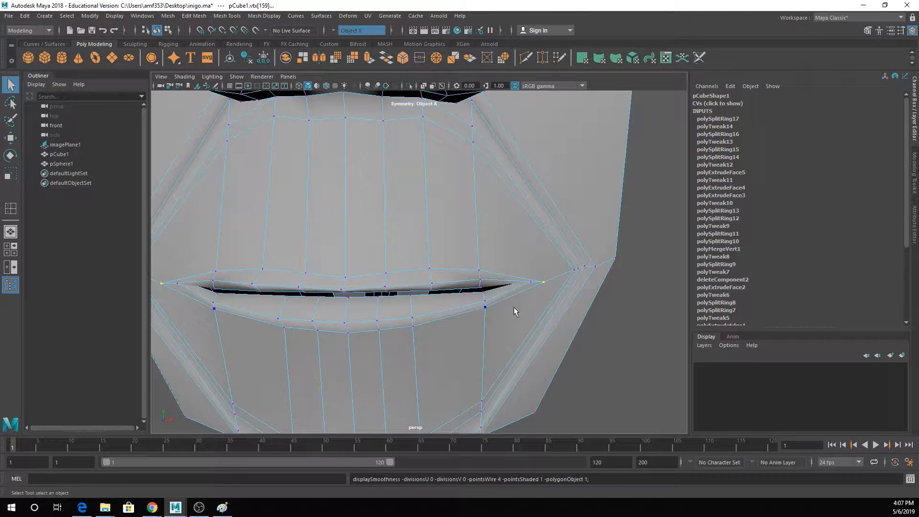
alt+drag(499, 290, 504, 285)
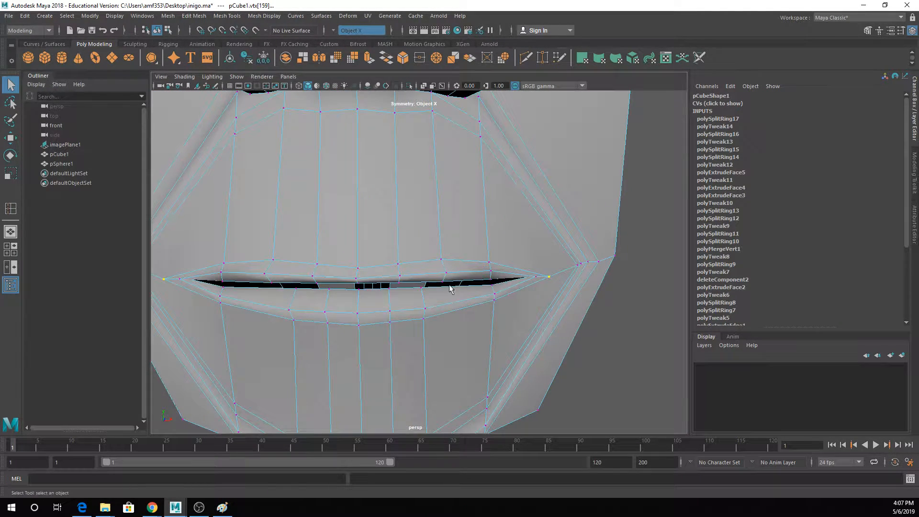
click(194, 16)
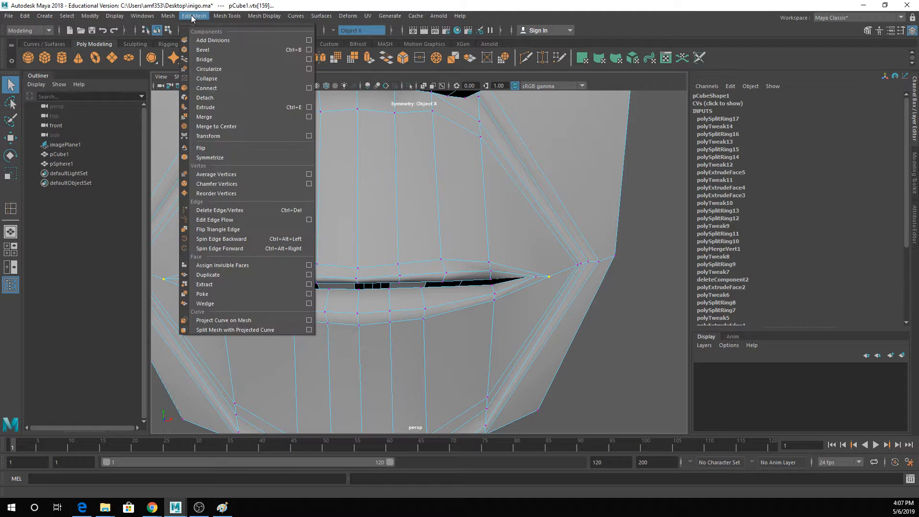
click(206, 113)
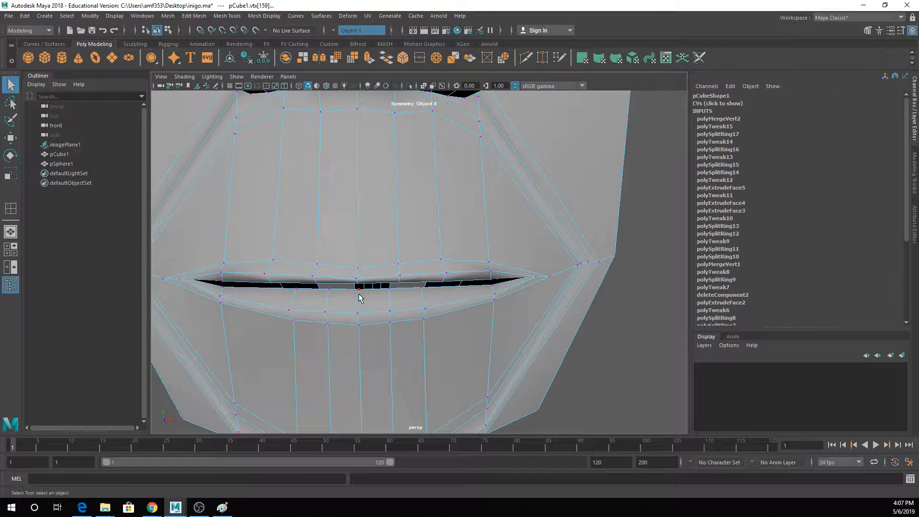
- Insert another edge loop along the inner side of the lips, close to the mouth opening
right_drag(354, 158, 368, 98)
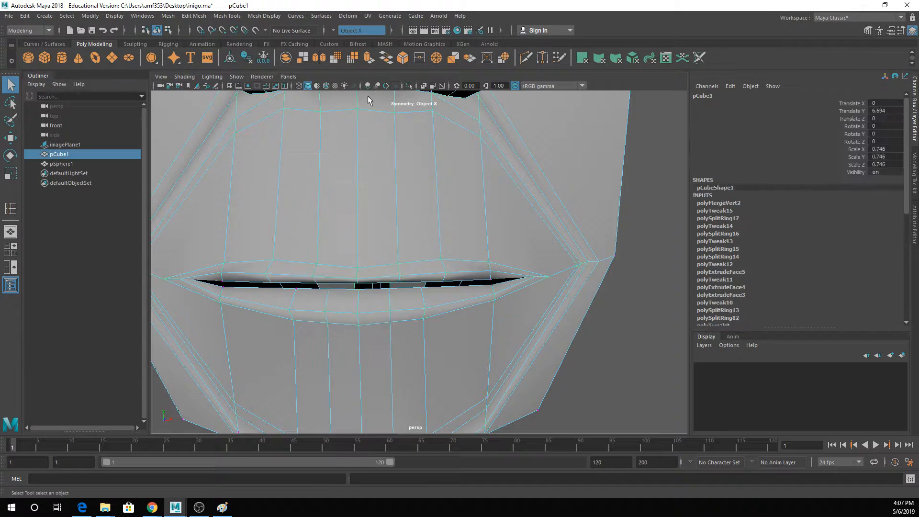
click(223, 14)
click(239, 90)
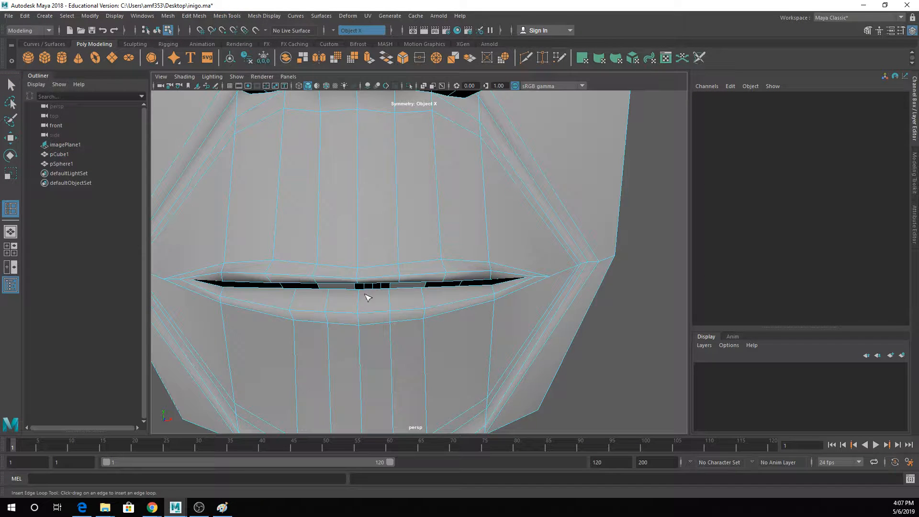
click(360, 303)
key(q)
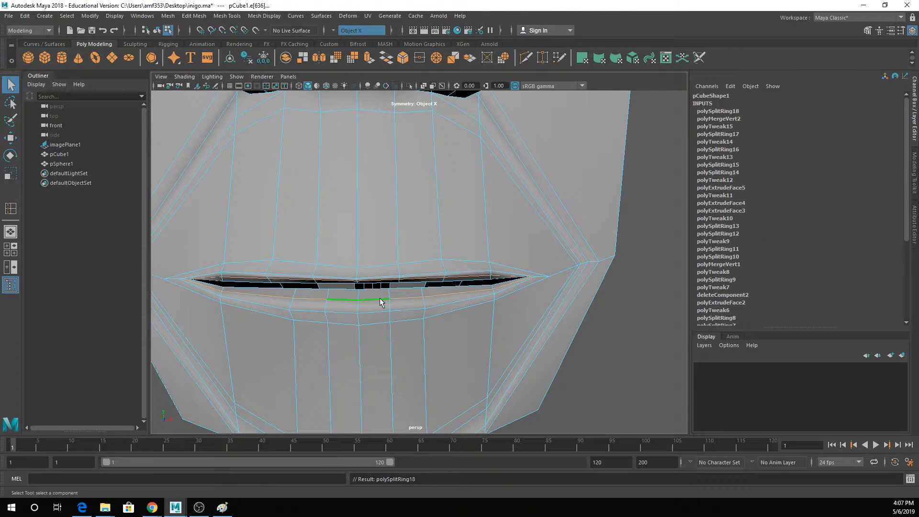
- Move the lower lip's middle inner-loop edges forward and adjust the height of the adjacent loop's edges below them
right_drag(380, 232, 354, 234)
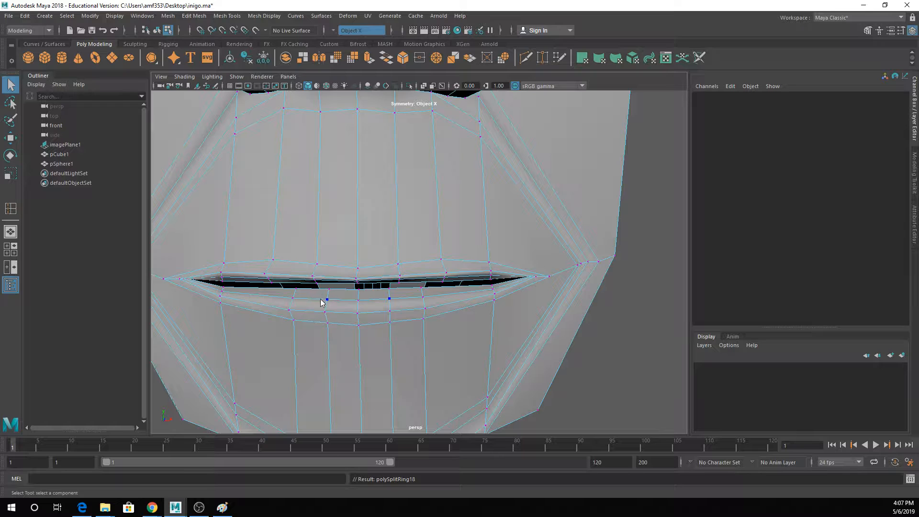
right_drag(322, 302, 310, 234)
click(257, 293)
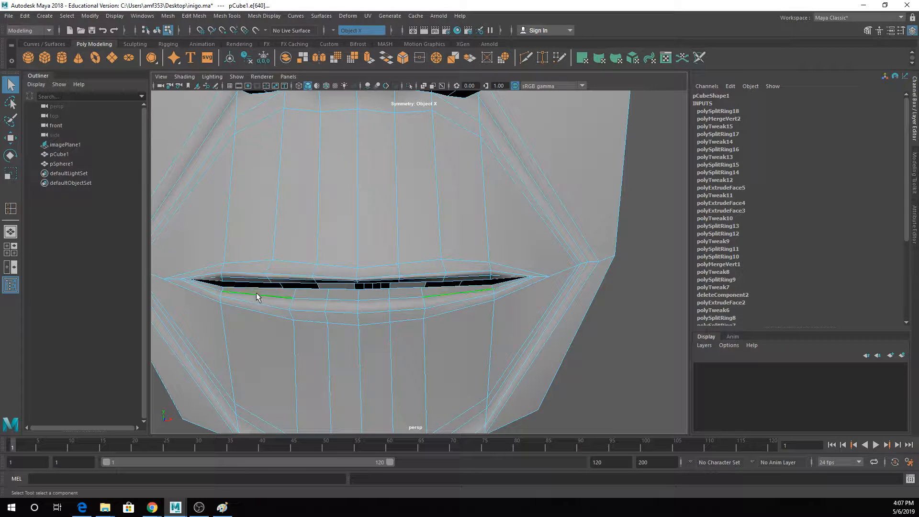
shift+click(400, 299)
shift+click(377, 301)
key(w)
alt+drag(377, 302, 467, 305)
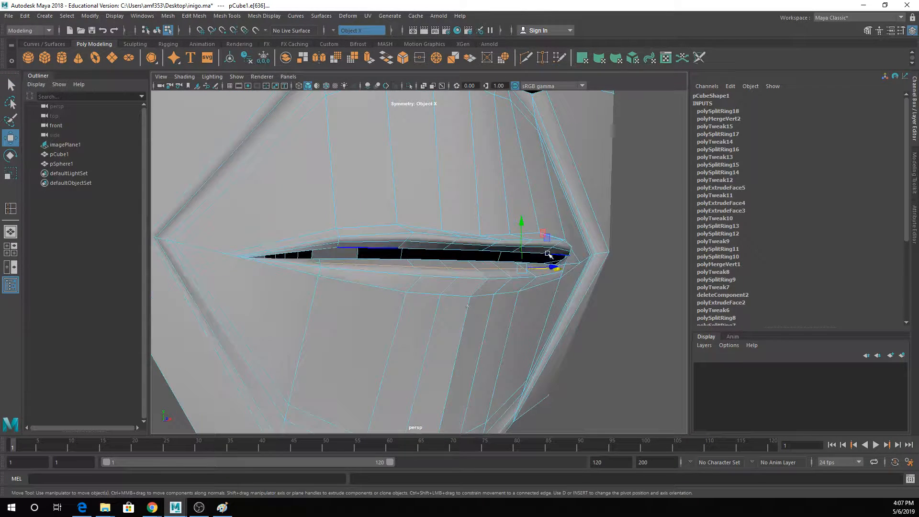
drag(522, 249, 597, 261)
click(533, 277)
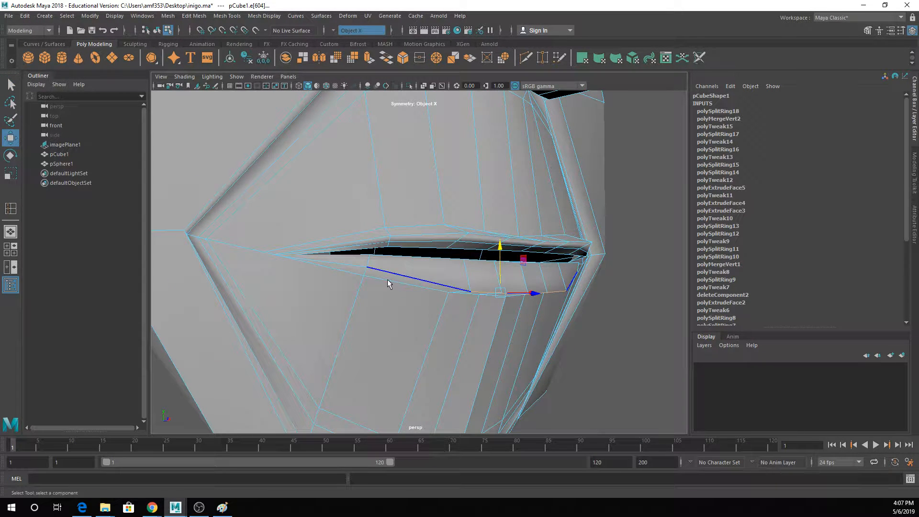
key(q)
key(3)
- Move the inner edges at the middle of the upper lip slightly downward in the unsmoothed display
alt+drag(501, 266, 414, 265)
key(1)
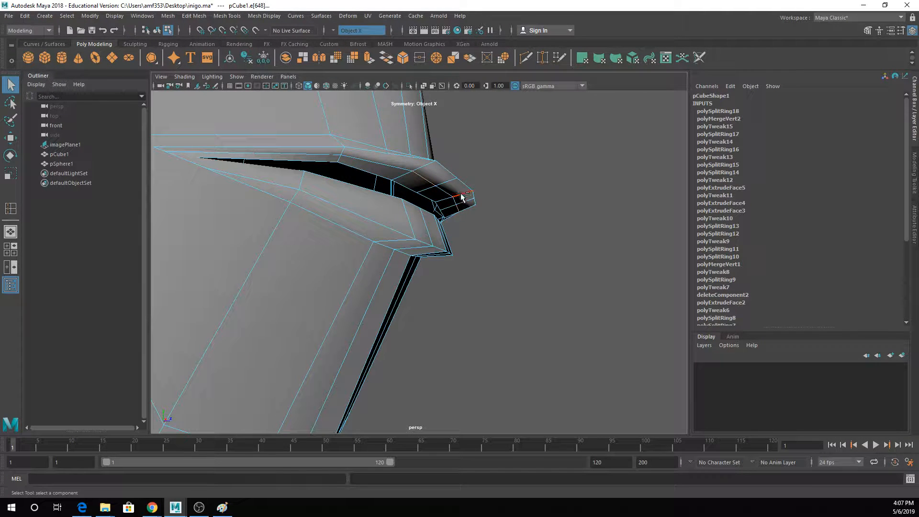
key(w)
drag(434, 165, 434, 175)
key(q)
- Rotate the short edges crossing the upper lip on both sides, between its centre and the mouth corners
click(341, 152)
key(e)
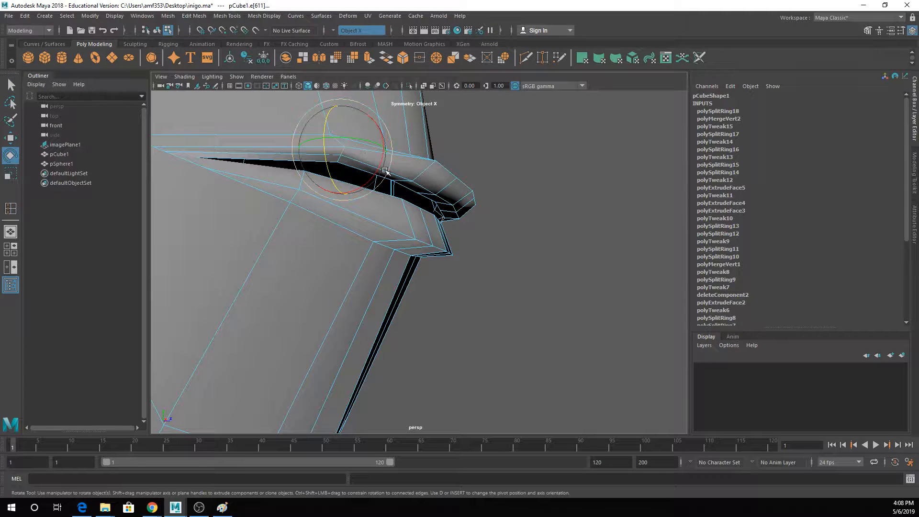
drag(379, 172, 410, 162)
key(q)
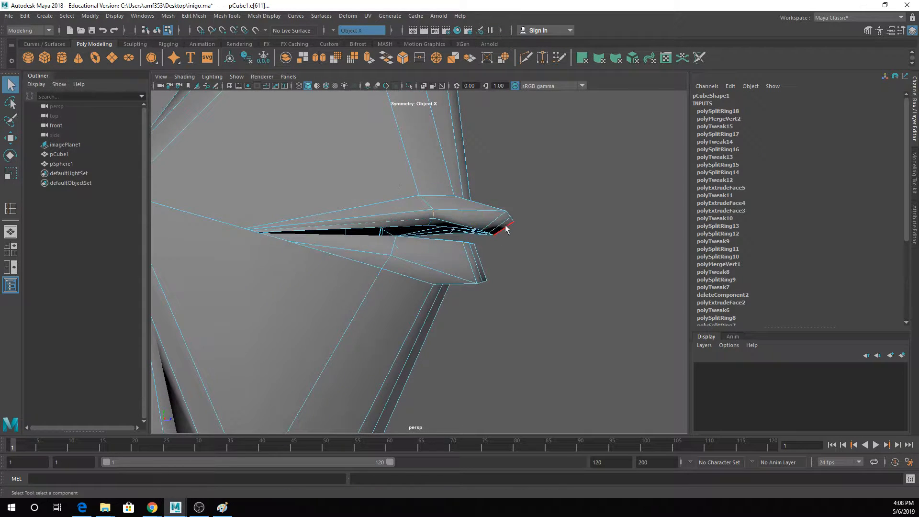
- Rotate the upper lip's top border edges on both sides of the centre to form the cupid's bow
key(w)
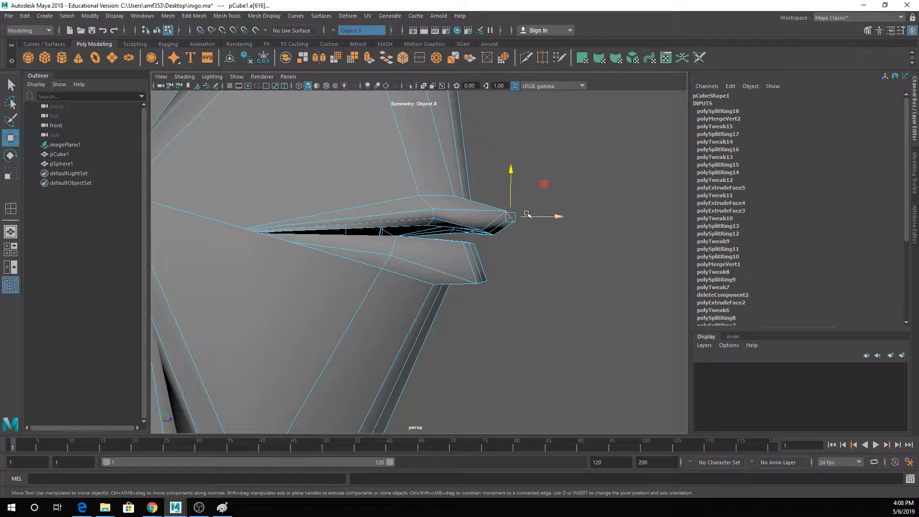
drag(524, 215, 319, 263)
click(317, 259)
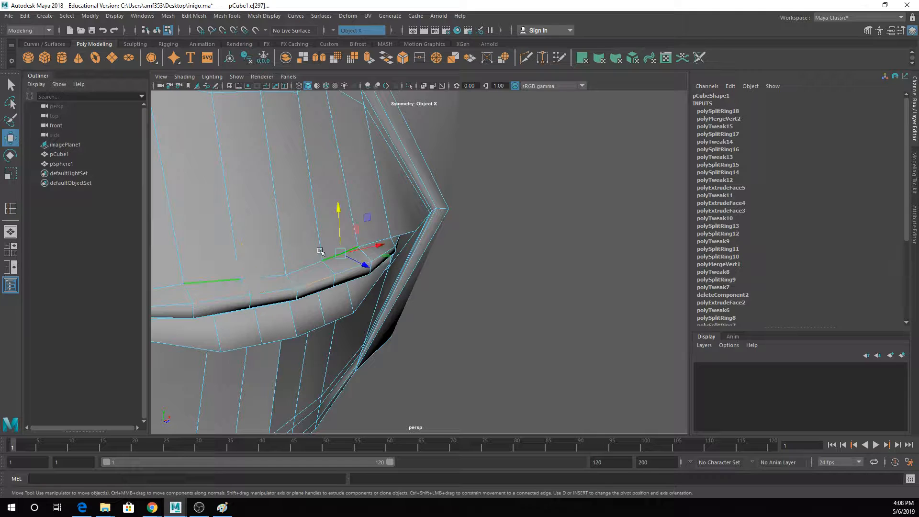
key(e)
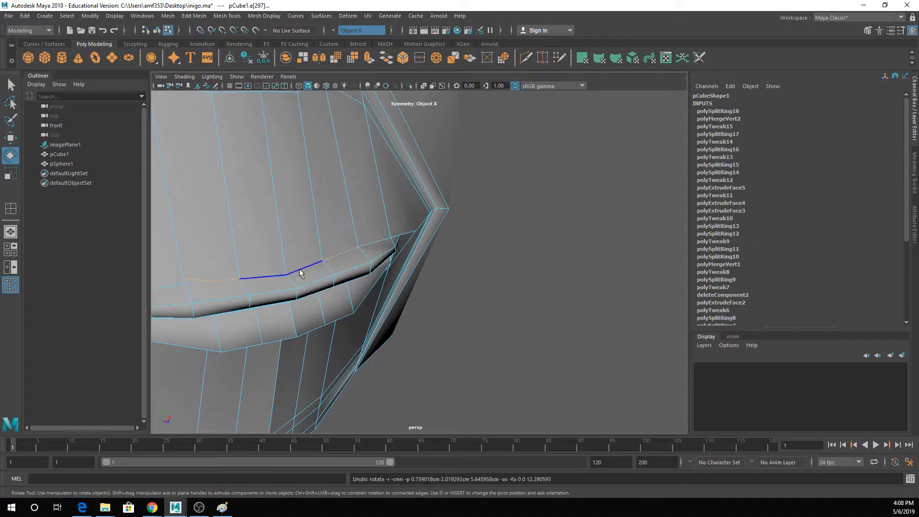
click(304, 267)
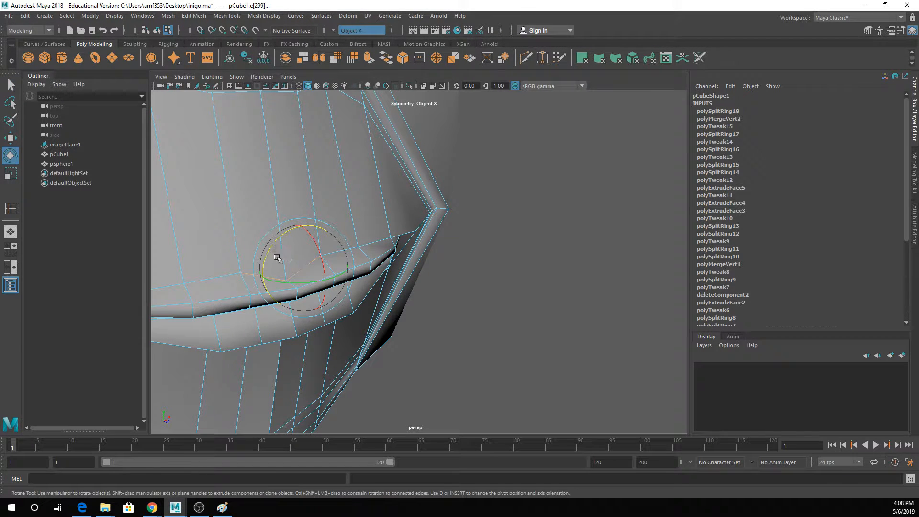
key(w)
key(3)
scroll(302, 238, down, 4)
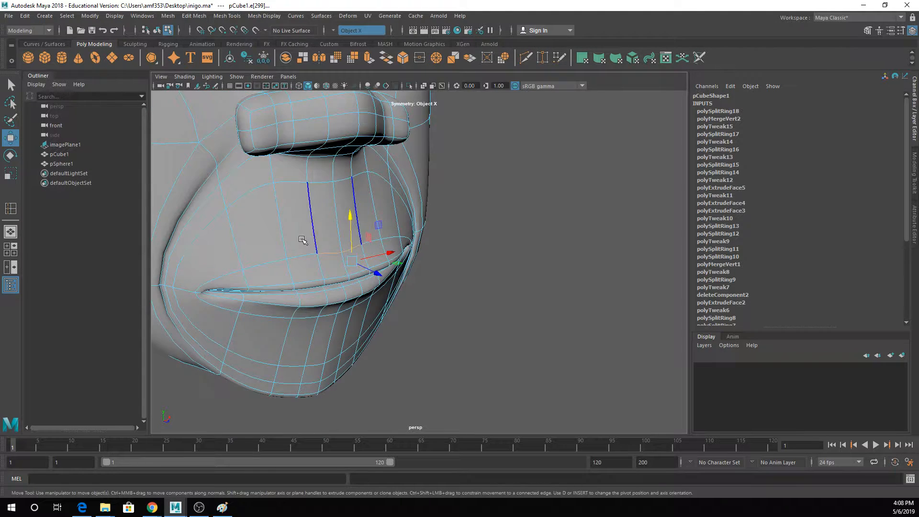
alt+drag(303, 240, 499, 237)
key(1)
key(q)
key(3)
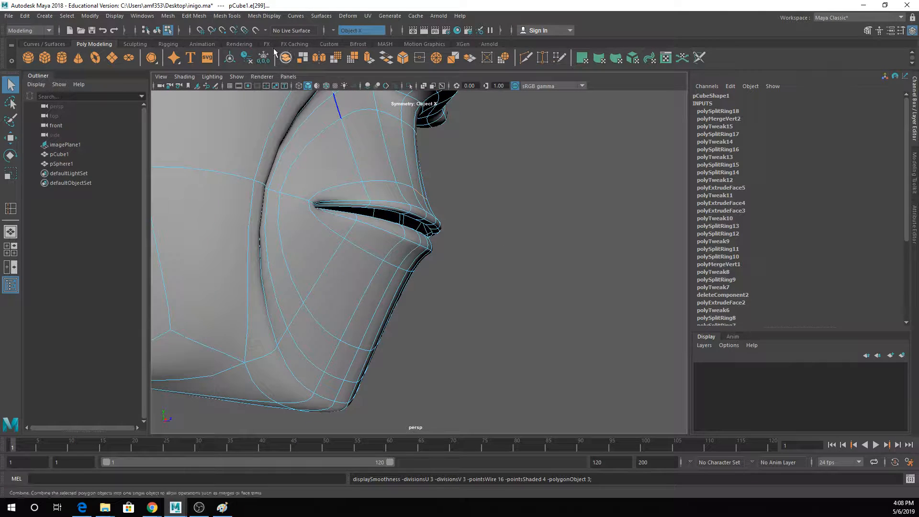
- Insert an edge loop around the outside of the lips, then return to object mode and deselect the head
click(194, 16)
mouse_move(227, 16)
click(249, 90)
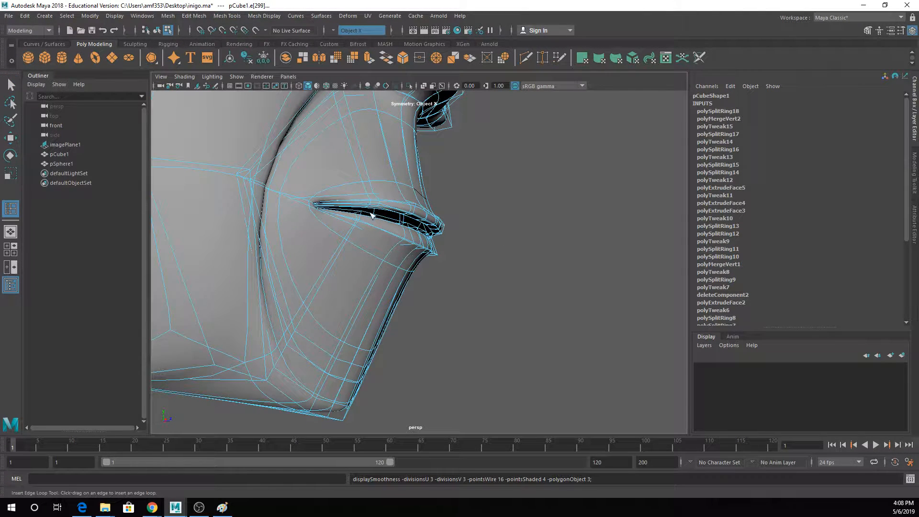
click(391, 255)
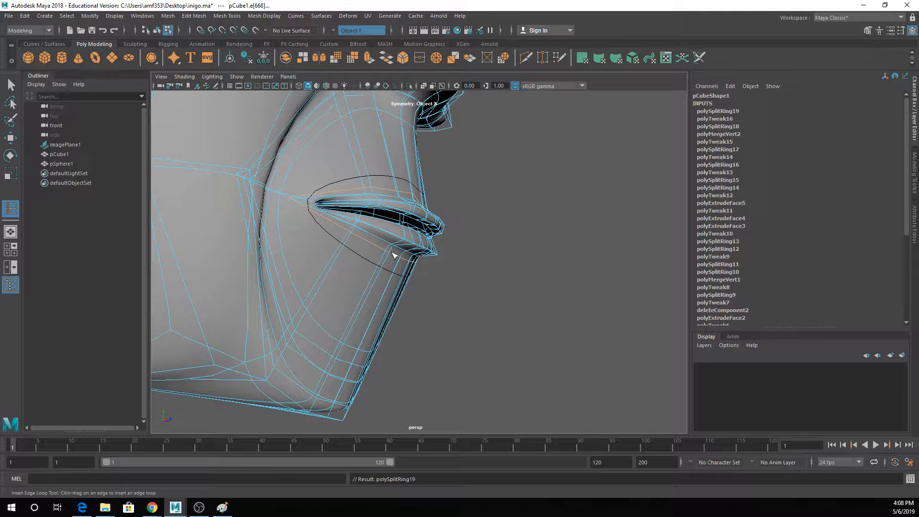
alt+drag(431, 253, 397, 248)
key(q)
key(3)
scroll(385, 219, up, 3)
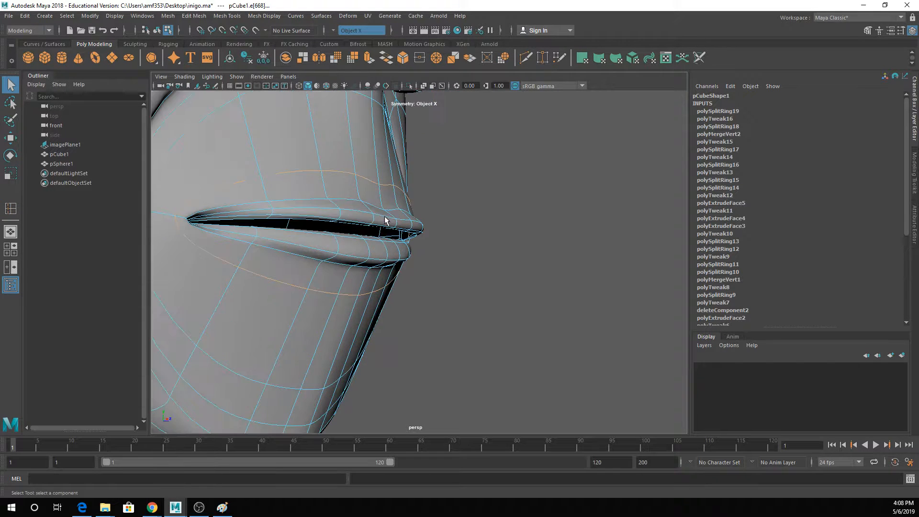
right_drag(366, 205, 411, 188)
click(441, 217)
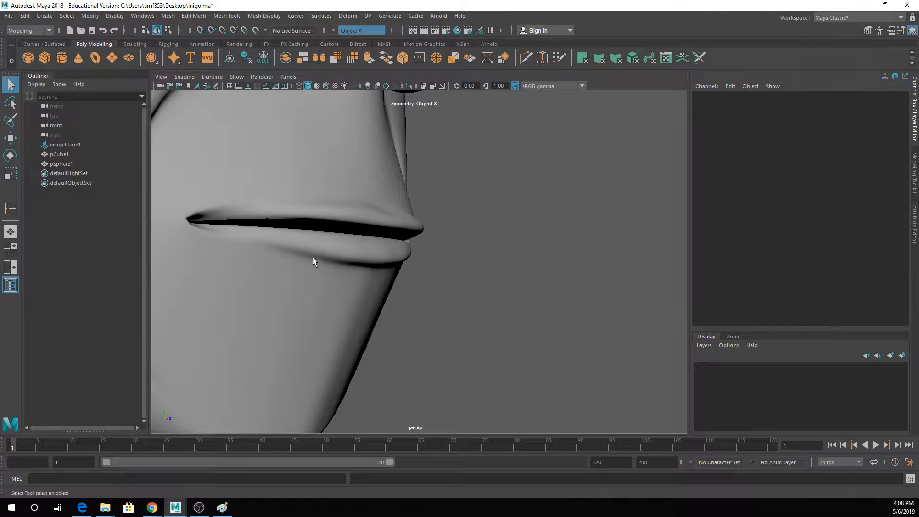
- Examine the shape of the lips from the side and front in the smoothed display
alt+middle_drag(311, 258, 356, 266)
alt+drag(355, 267, 287, 265)
alt+drag(226, 274, 368, 253)
scroll(396, 268, up, 2)
click(396, 270)
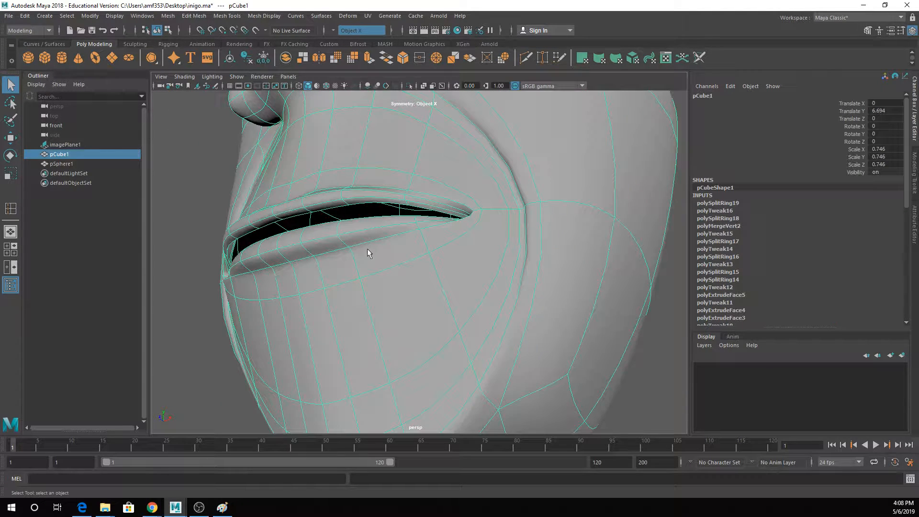
alt+drag(450, 242, 535, 244)
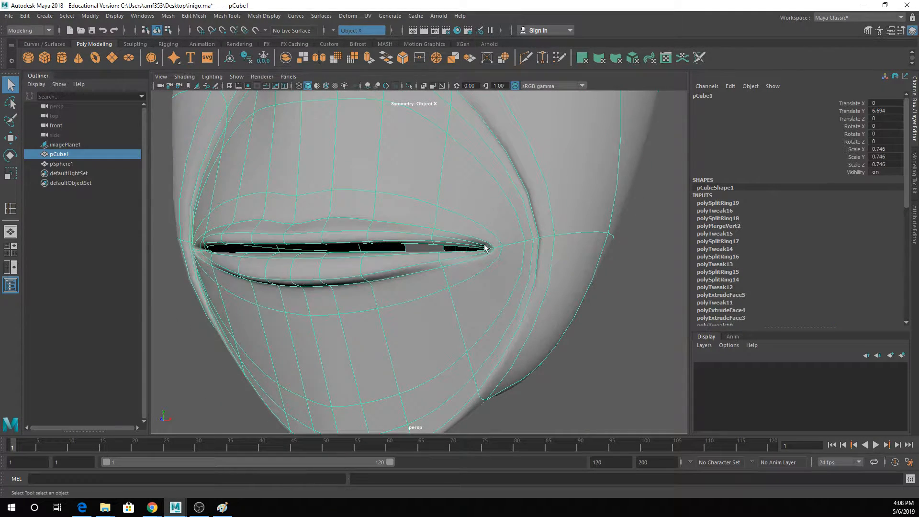
key(1)
key(3)
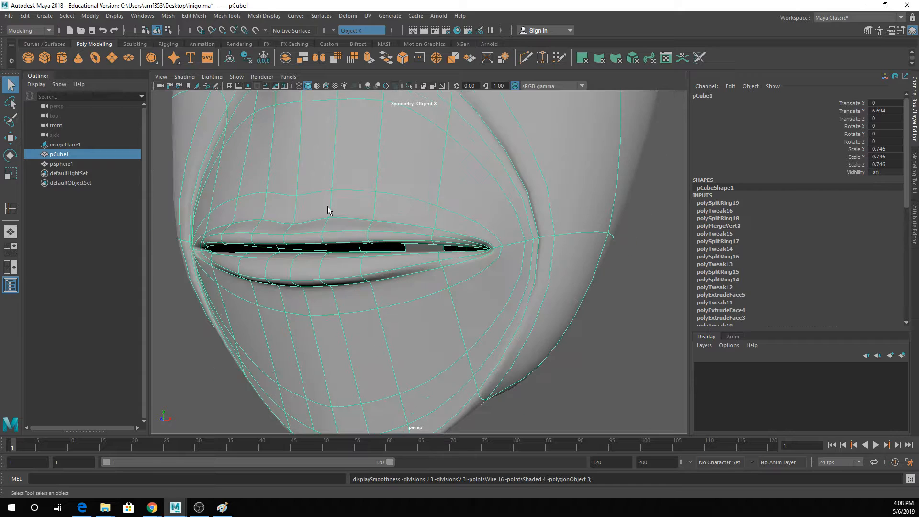
- Move the middle edges of the new loop above the upper lip slightly upward on both sides of the centre
right_drag(285, 220, 257, 194)
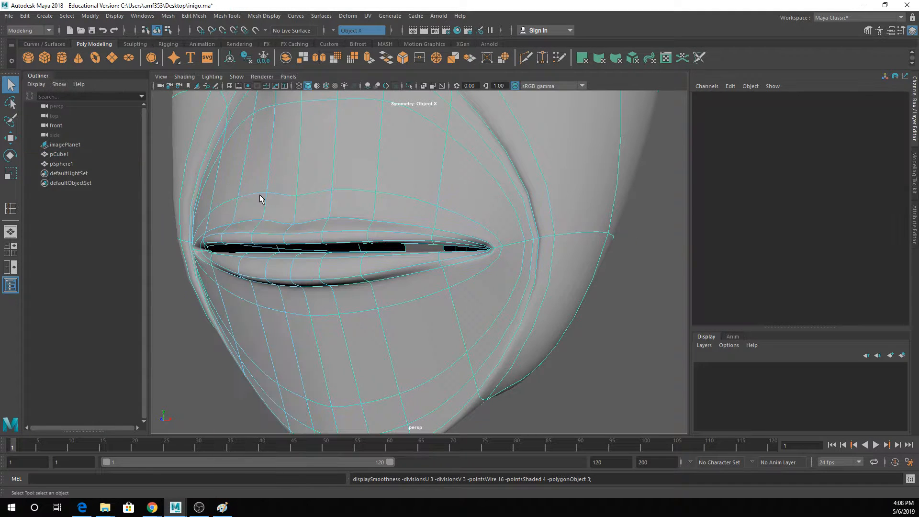
click(280, 207)
key(w)
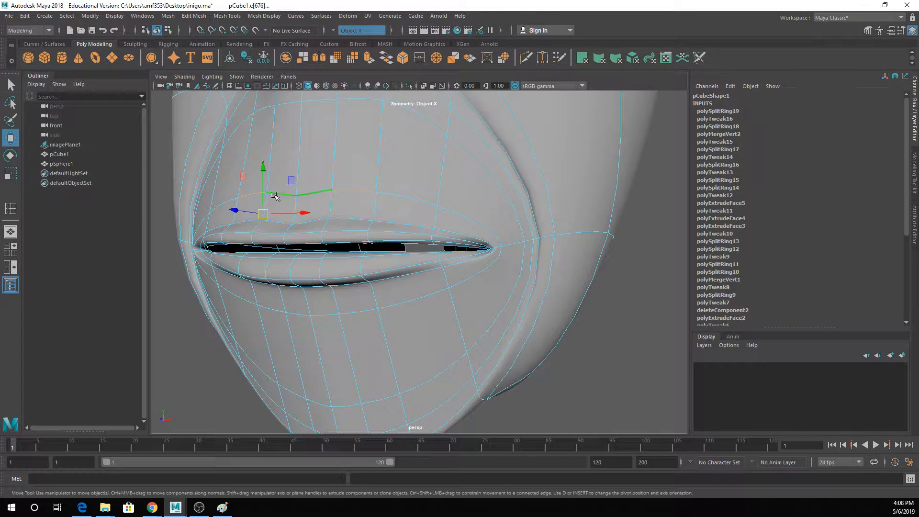
drag(264, 191, 265, 180)
- Raise the upper lip's top border edges slightly on both sides of the centre
key(q)
click(252, 218)
key(w)
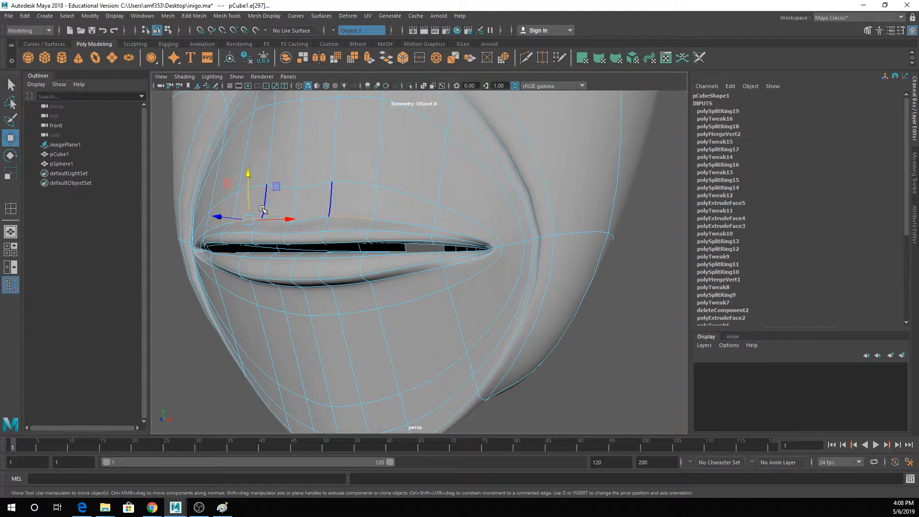
key(q)
key(w)
drag(262, 210, 260, 198)
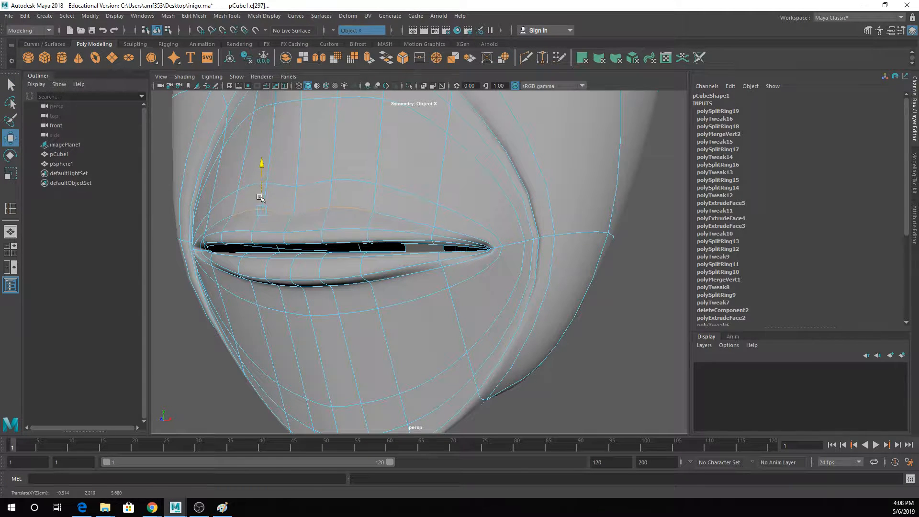
- Reposition the loop vertices just outside the mouth corners symmetrically on both sides
key(q)
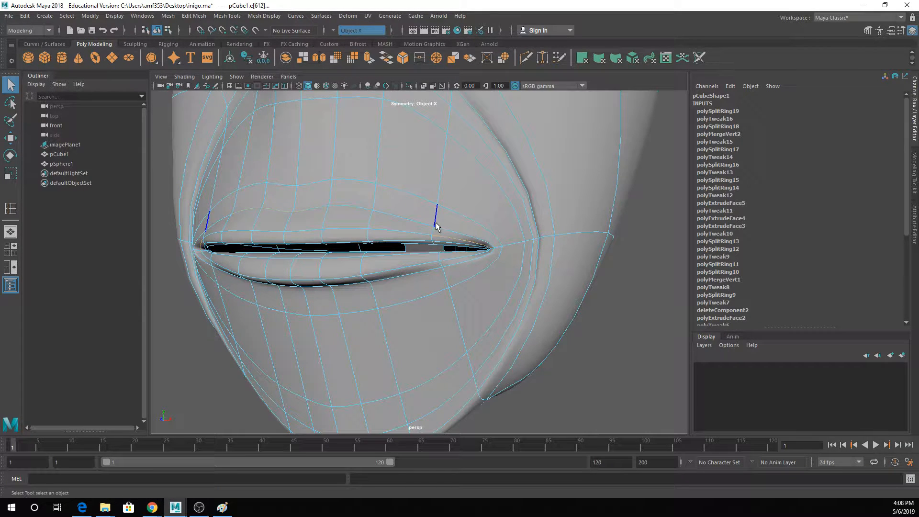
click(436, 229)
alt+drag(436, 229, 419, 234)
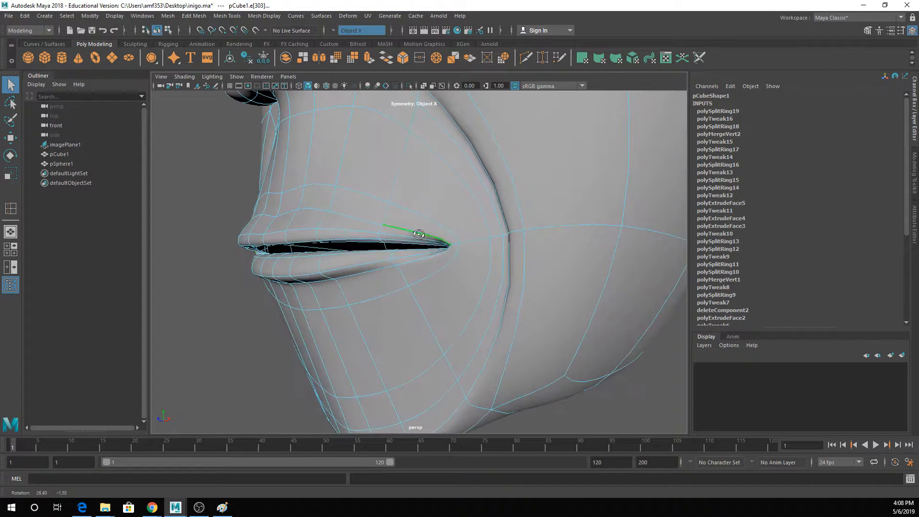
right_drag(458, 232, 436, 232)
click(459, 243)
key(w)
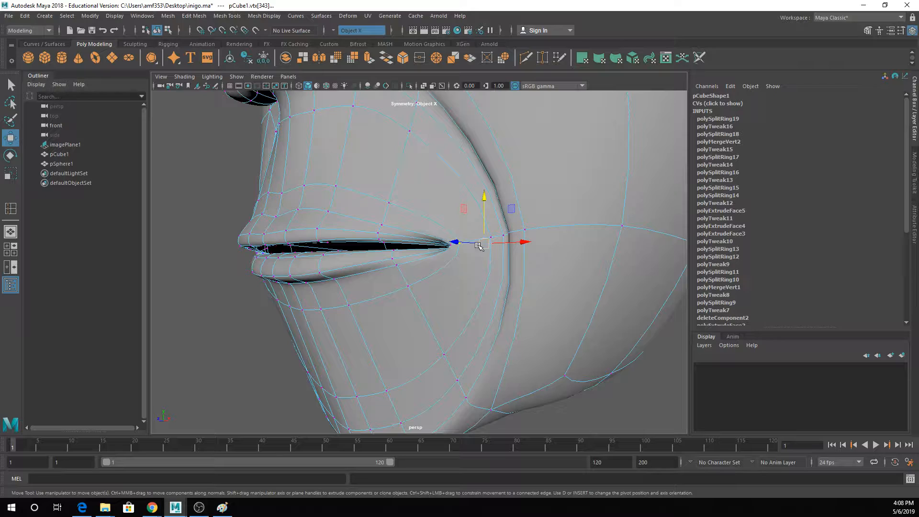
drag(478, 246, 576, 238)
alt+middle_drag(575, 238, 455, 249)
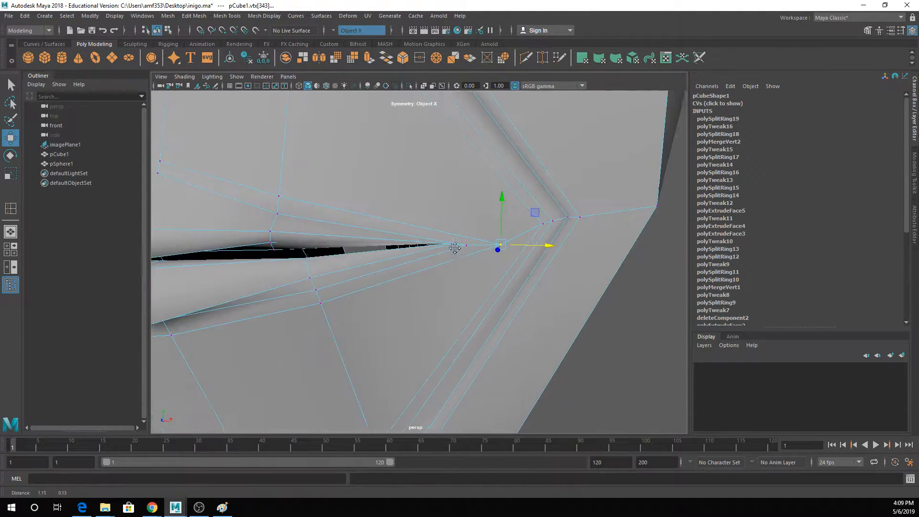
scroll(512, 251, up, 5)
alt+drag(587, 262, 611, 257)
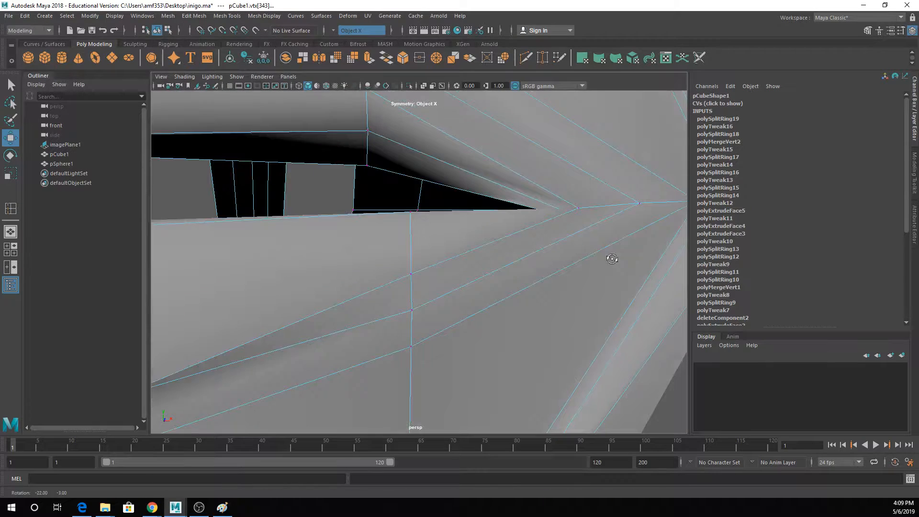
alt+drag(639, 225, 609, 251)
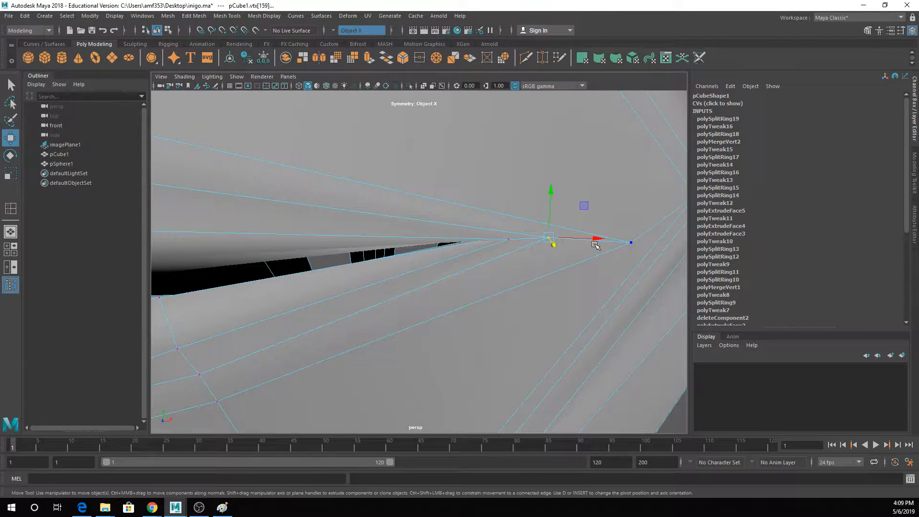
- Return to object mode and inspect the smoothed mouth from the front with the head deselected
scroll(383, 273, down, 10)
key(q)
right_click(358, 231)
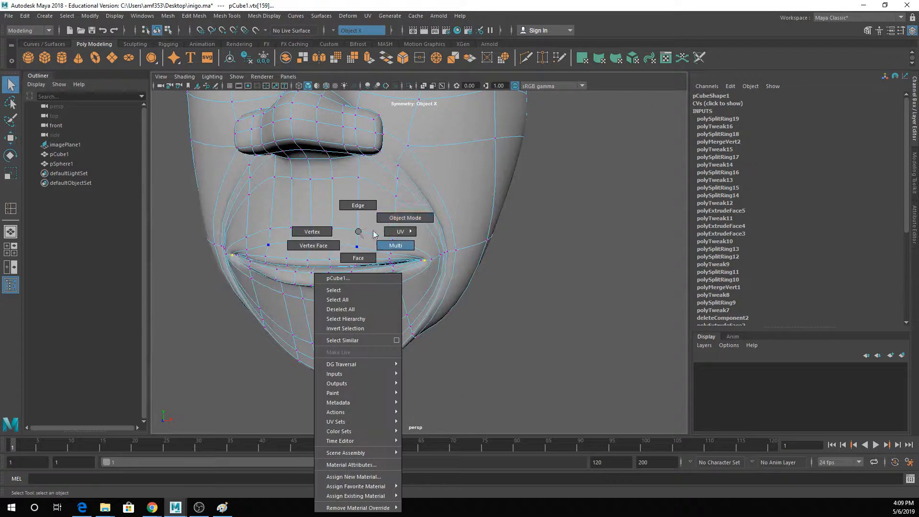
click(405, 218)
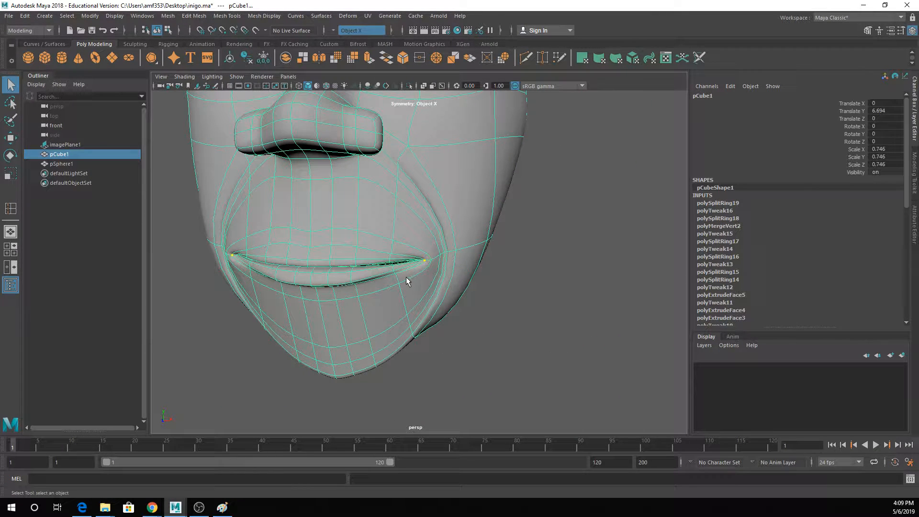
alt+drag(406, 277, 422, 269)
right_drag(409, 199, 454, 187)
click(532, 209)
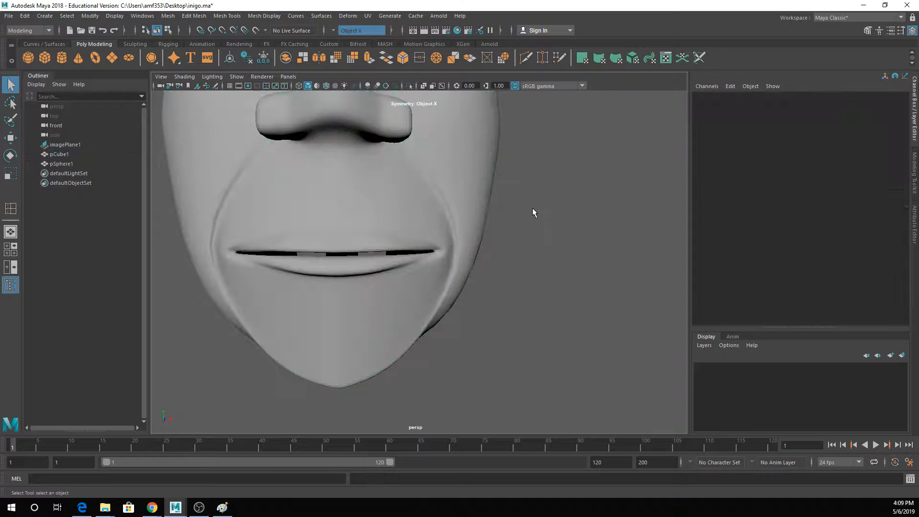
- Lower the middle faces of the lower lip's underside, including the row of faces just beneath, to make the lip fuller
alt+drag(534, 212, 388, 279)
click(338, 289)
scroll(364, 286, up, 3)
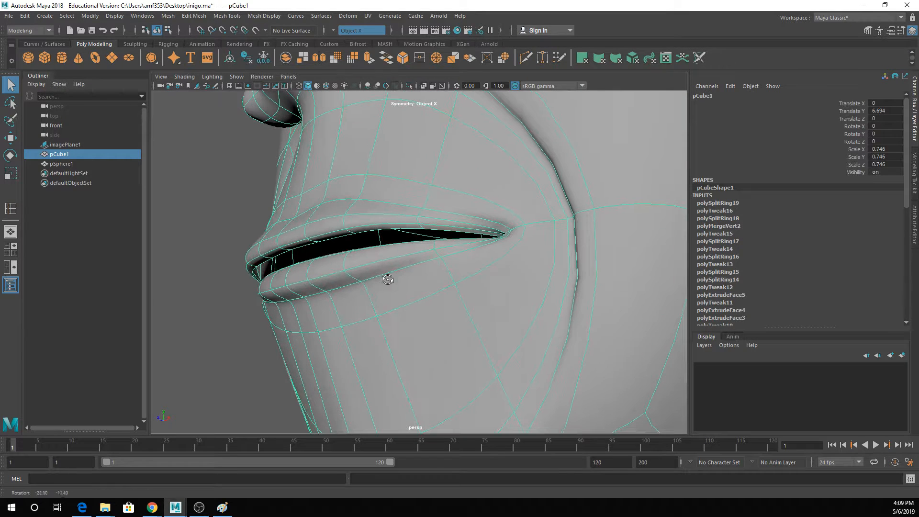
right_drag(340, 273, 334, 269)
click(304, 291)
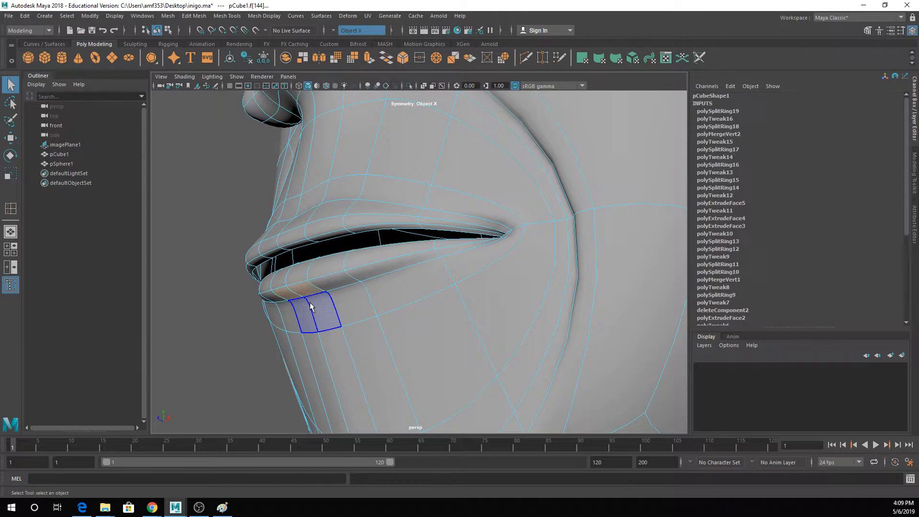
shift+click(312, 307)
key(w)
shift+click(352, 307)
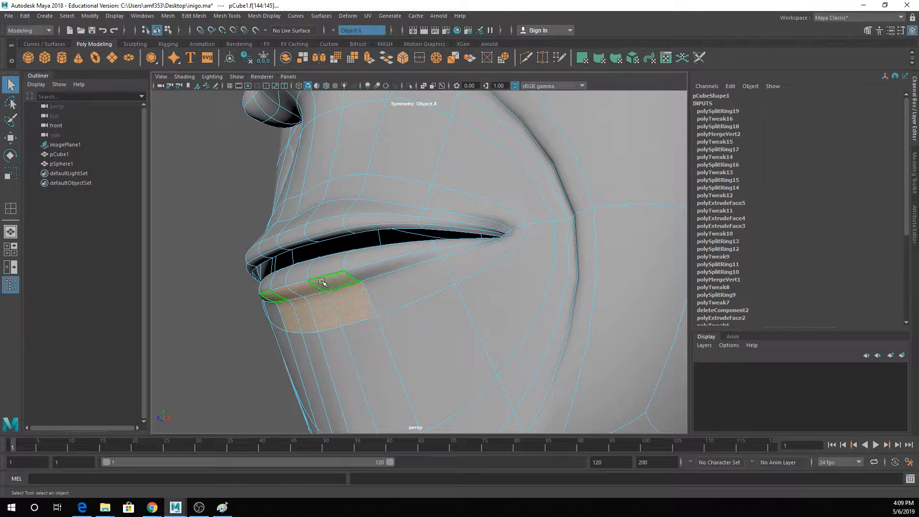
key(q)
click(311, 313)
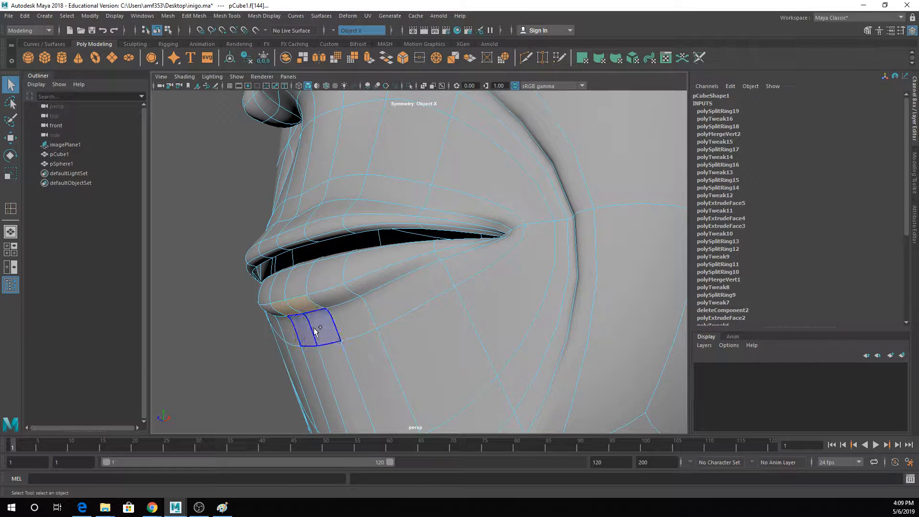
key(w)
key(q)
- Move the middle front faces of the lower lip forward and return to object mode
click(281, 285)
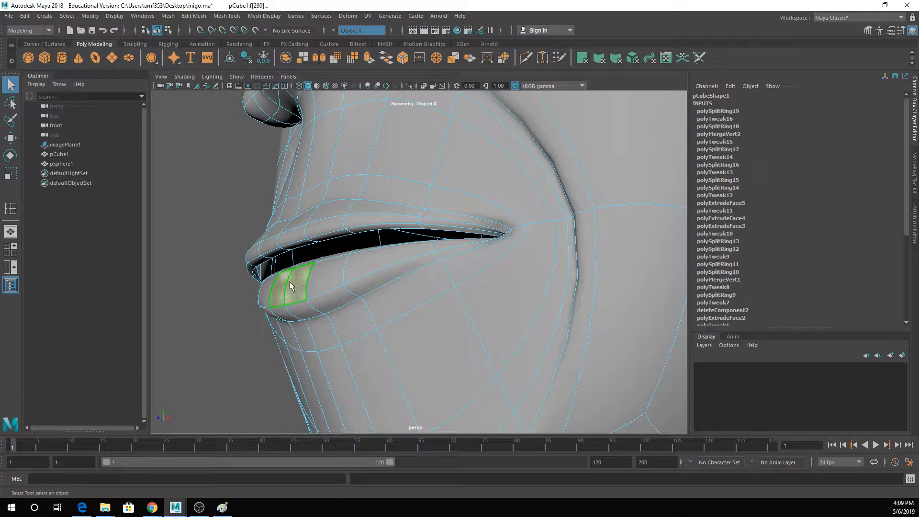
key(w)
alt+drag(278, 280, 433, 288)
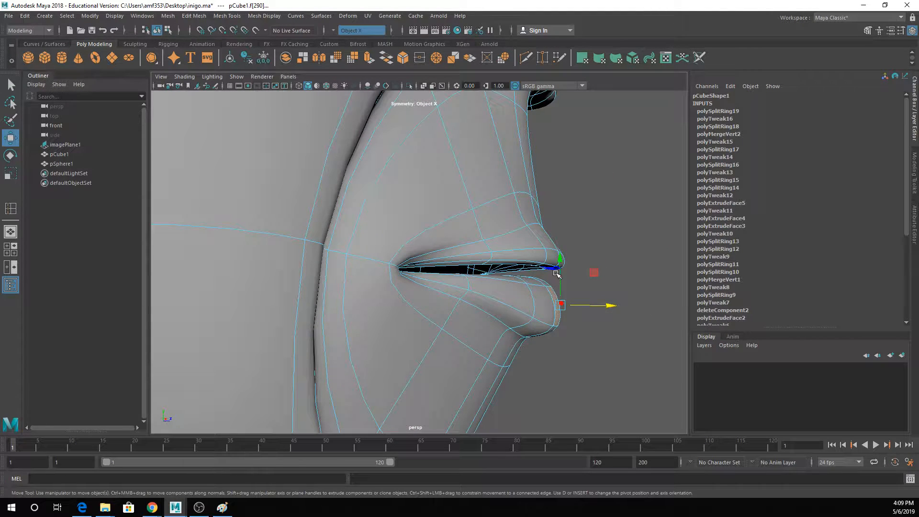
drag(557, 266, 488, 271)
scroll(487, 268, down, 3)
right_drag(448, 206, 487, 184)
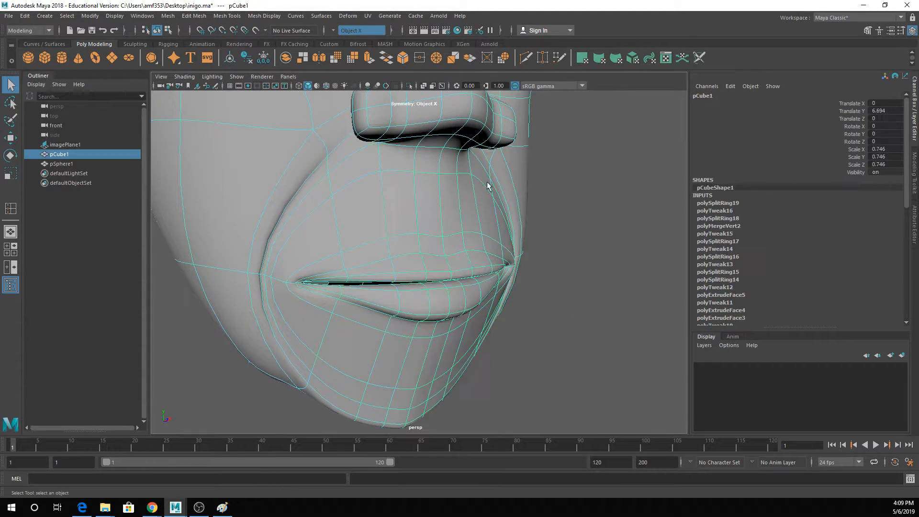
- Check the full face from the front, save the scene and reselect the head mesh
click(584, 218)
scroll(584, 218, down, 3)
scroll(584, 219, down, 2)
alt+drag(584, 219, 489, 277)
alt+middle_drag(488, 278, 496, 359)
alt+drag(498, 360, 497, 352)
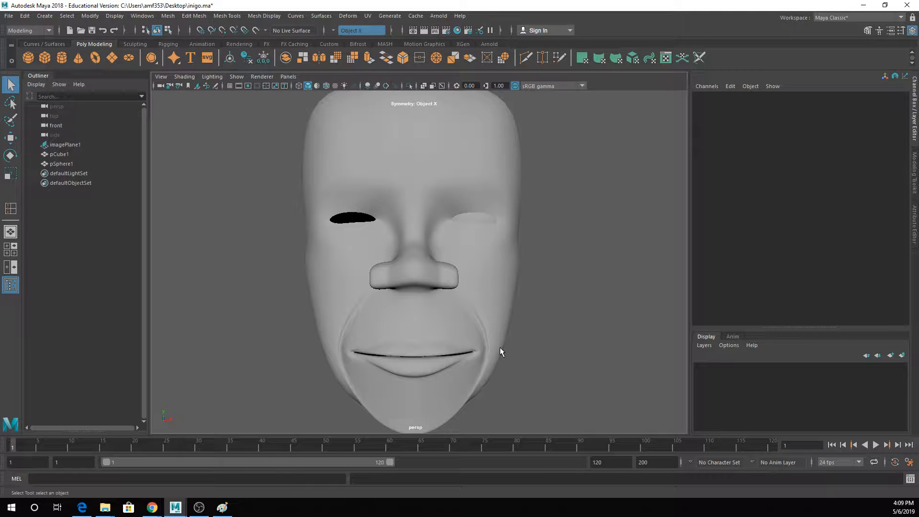
key(ctrl+s)
click(399, 138)
scroll(510, 266, up, 5)
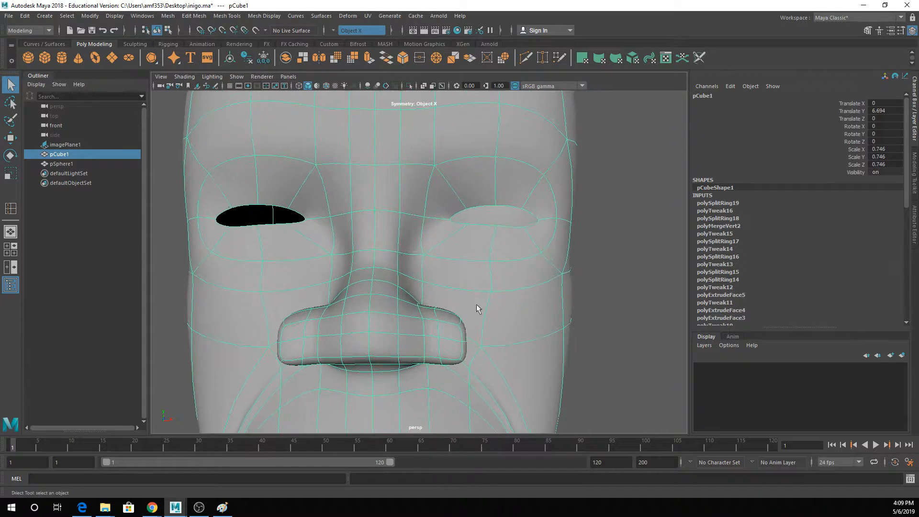
- Enter vertex mode on the head in the front view and adjust the upper middle vertex of the eye opening against the reference
alt+drag(548, 226, 467, 234)
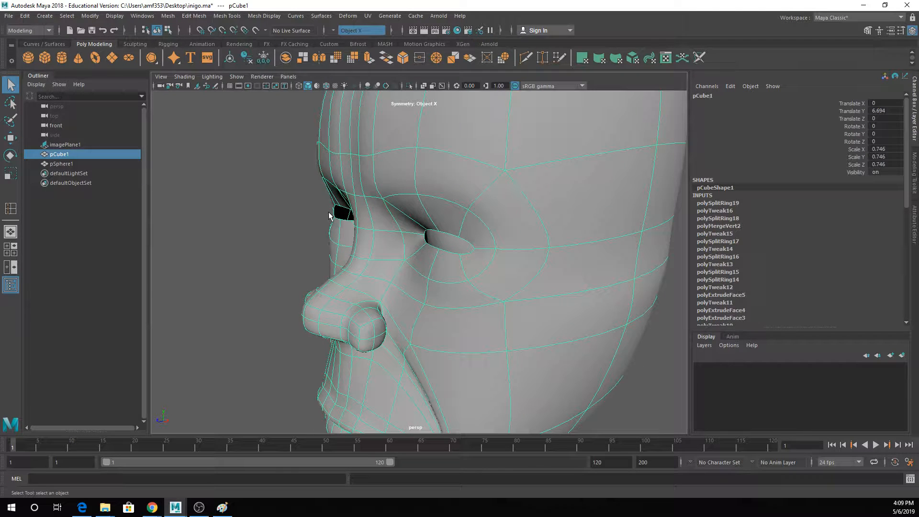
alt+drag(330, 216, 431, 229)
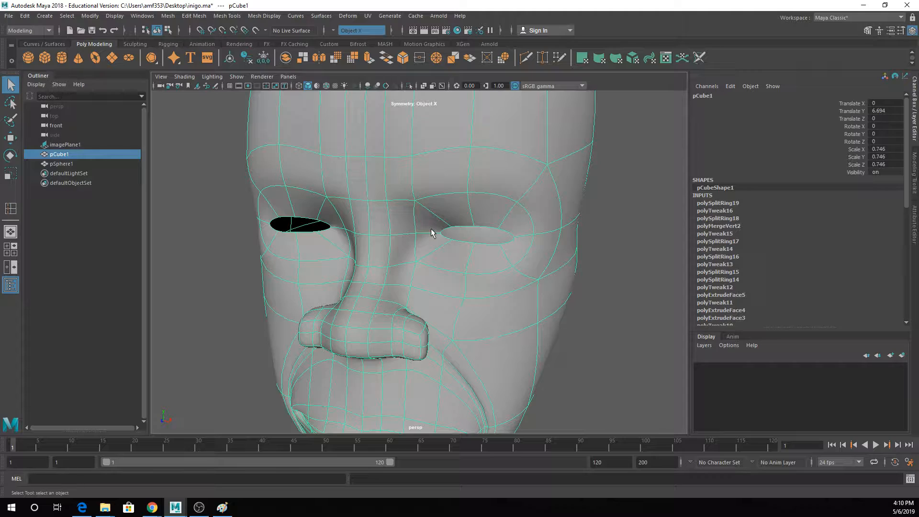
key(space)
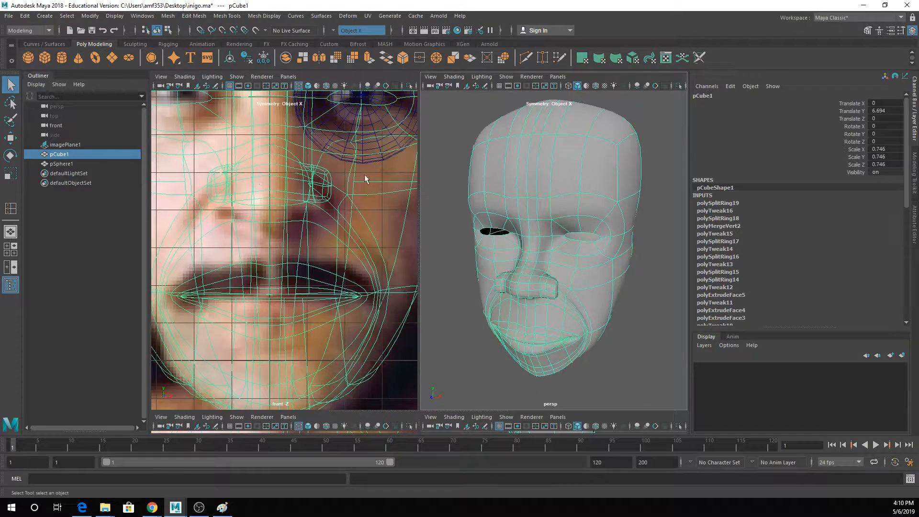
key(space)
scroll(399, 167, up, 5)
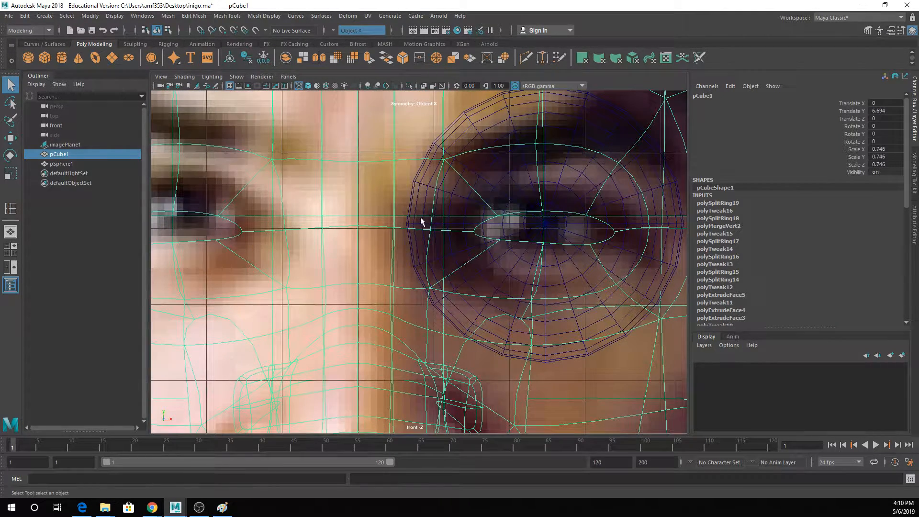
right_drag(430, 220, 402, 214)
click(430, 230)
key(w)
drag(445, 233, 427, 235)
- Adjust the height of the outer upper and outer lower vertices of the eye opening to follow the reference eye
click(588, 215)
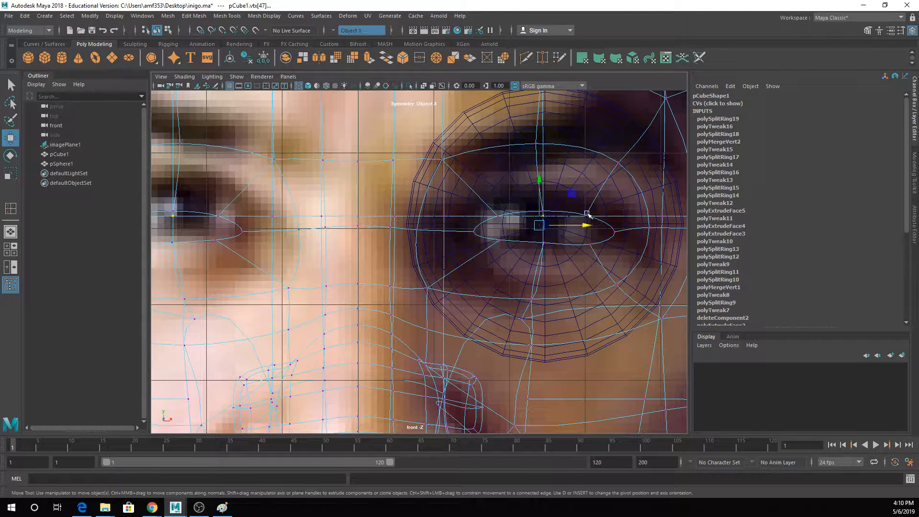
click(587, 214)
mouse_move(587, 193)
mouse_down()
mouse_move(588, 205)
mouse_move(588, 196)
mouse_up()
key(q)
click(589, 244)
key(w)
drag(592, 235, 592, 231)
key(q)
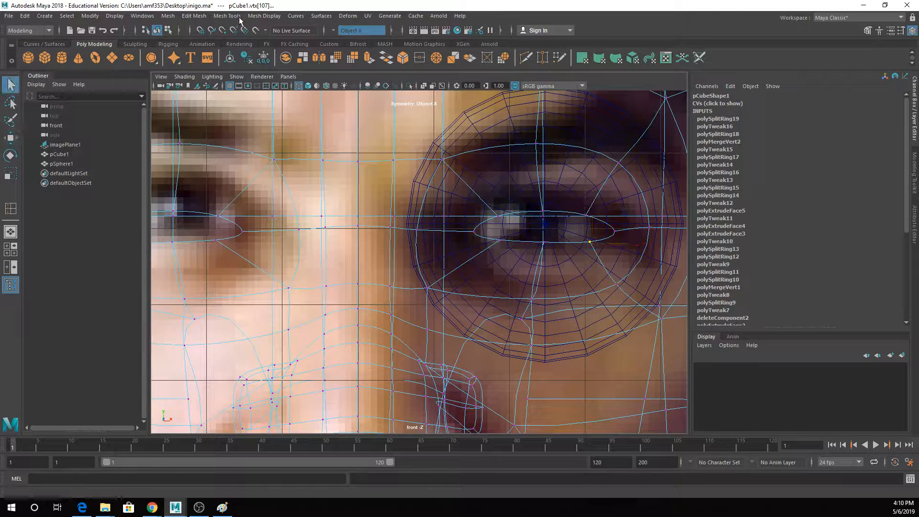
- Insert an edge loop around the eye opening, midway between the opening and the surrounding socket loop
click(227, 16)
click(249, 88)
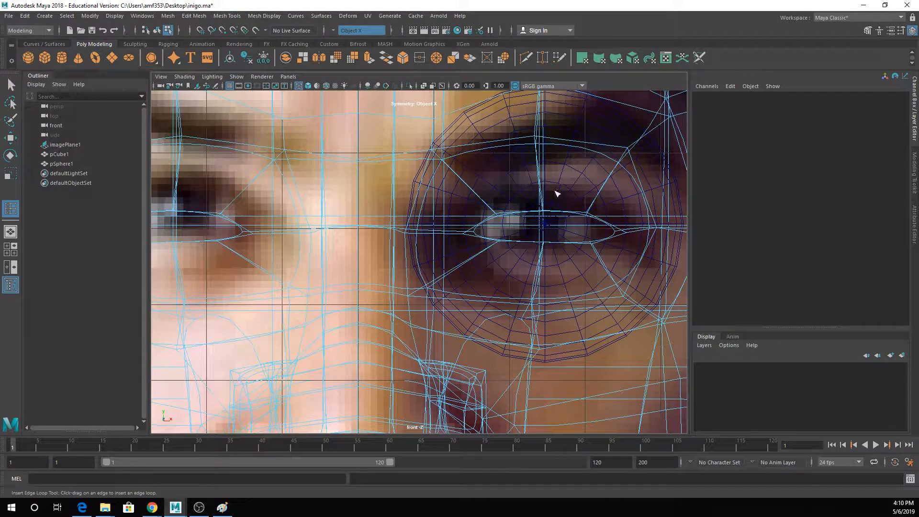
click(548, 181)
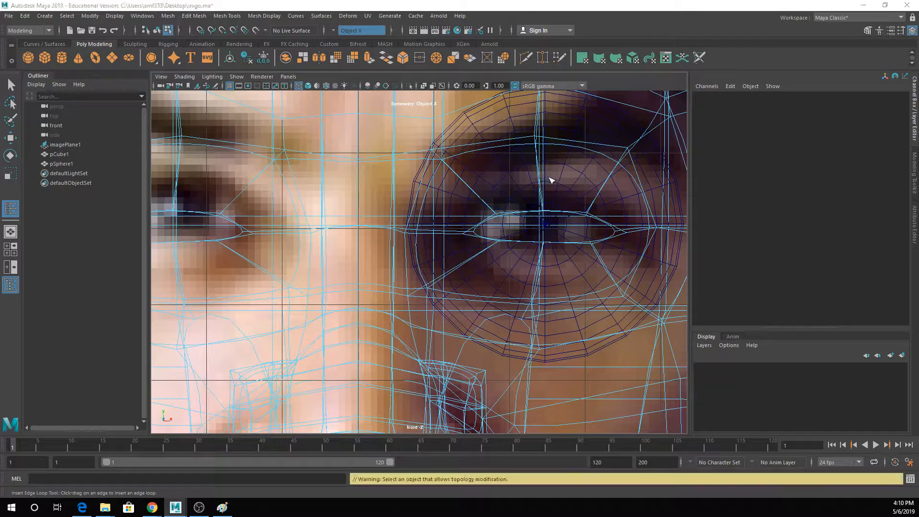
key(space)
click(580, 221)
drag(580, 222, 581, 226)
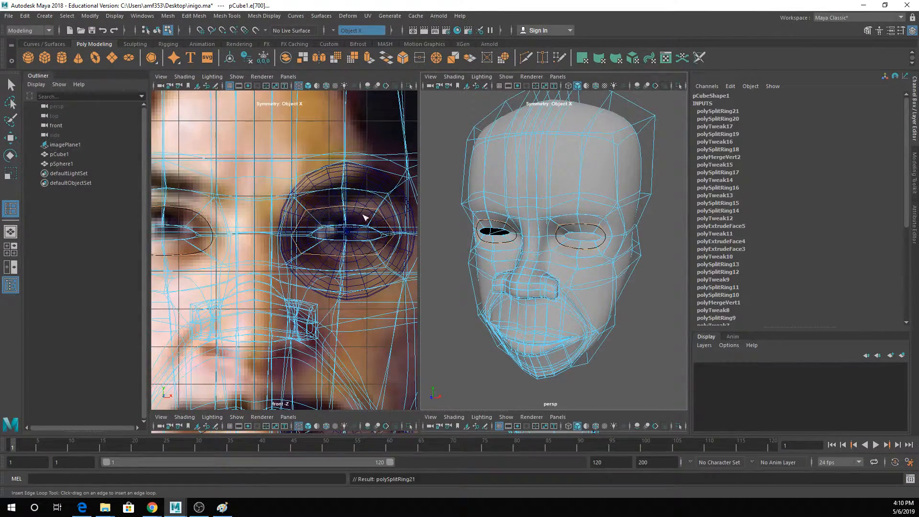
- Turn off smooth preview, undo the accidental edits and raise the new eye loop's upper middle vertex to the eyelid crease
key(1)
right_drag(359, 196, 362, 191)
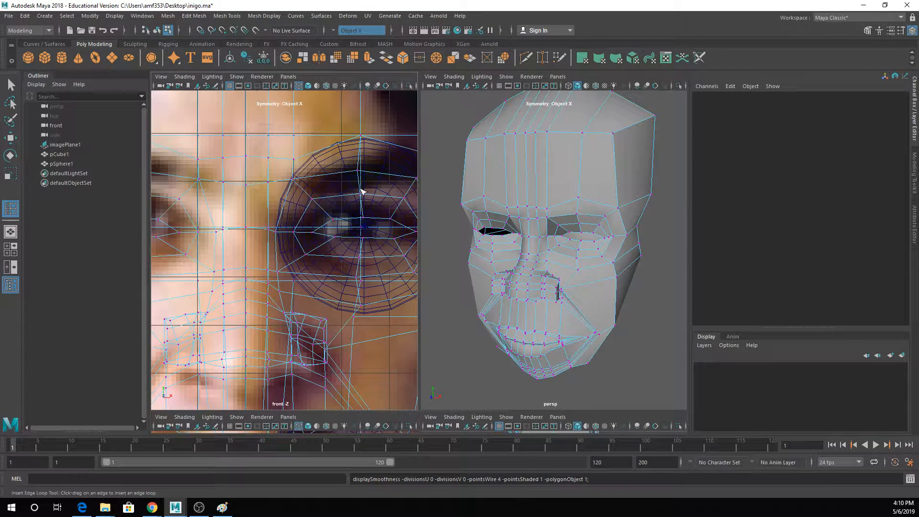
click(361, 193)
key(q)
key(ctrl+z)
key(ctrl+z)
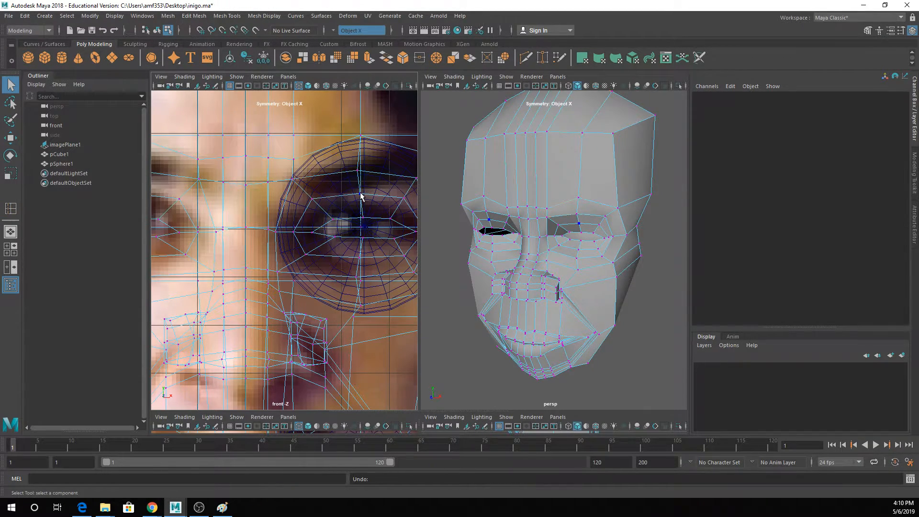
click(363, 193)
key(w)
drag(363, 193, 367, 184)
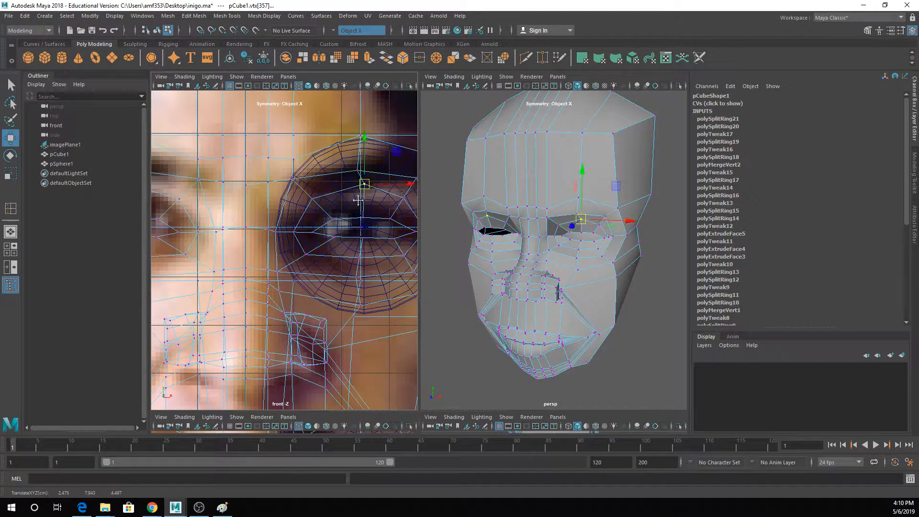
alt+middle_drag(358, 201, 327, 204)
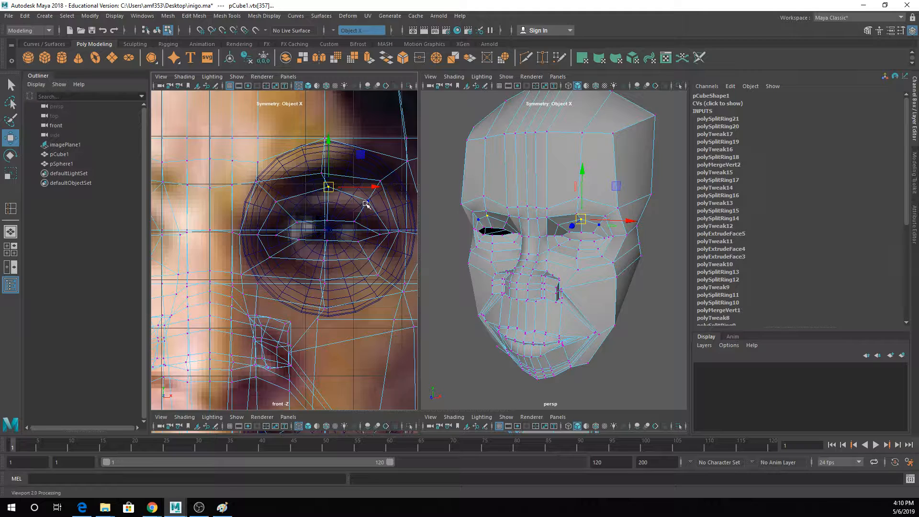
- Move the eye loop's upper outer vertex to the lid crease and its outer corner vertices outward
click(373, 192)
key(q)
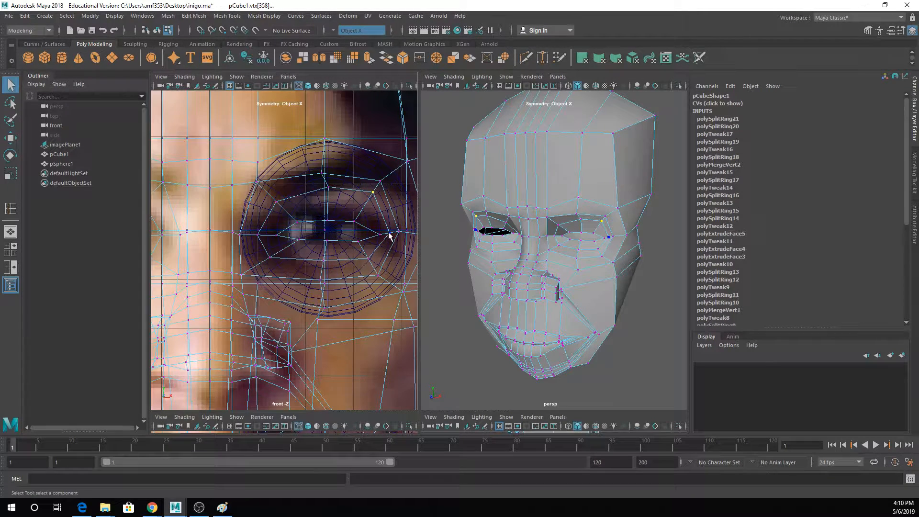
key(w)
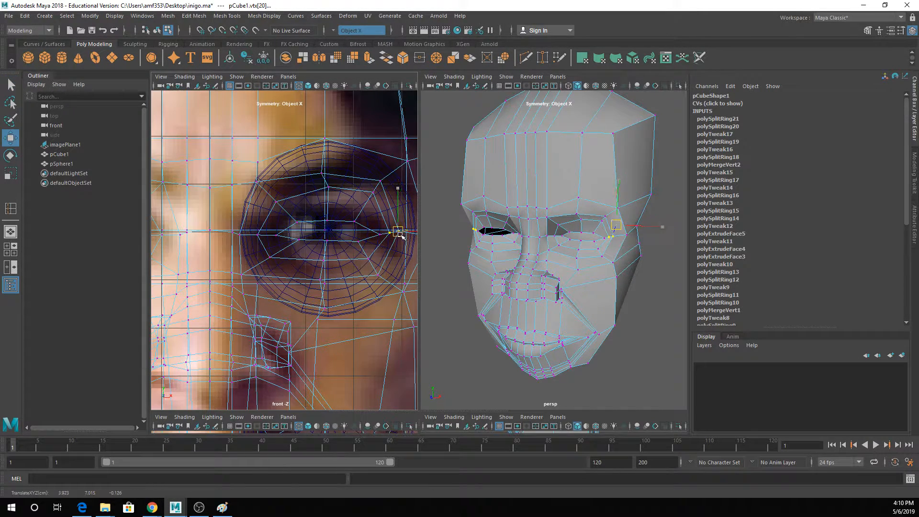
drag(400, 232, 407, 236)
key(q)
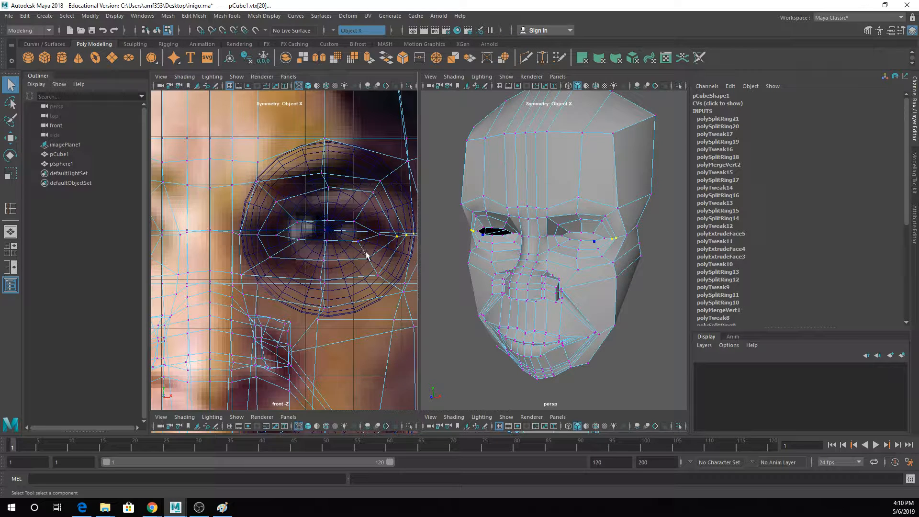
- Reposition the outer and middle vertices along the lower side of the eye loop to follow the lower lid
click(369, 259)
key(w)
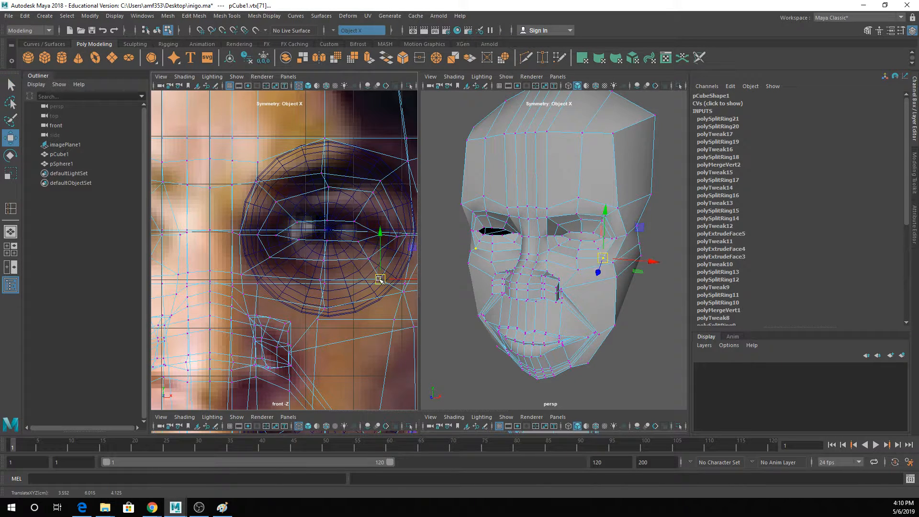
key(q)
key(w)
drag(369, 259, 326, 271)
key(q)
key(w)
key(q)
- Reposition the lower inner, inner corner and upper inner vertices of the eye loop to match the reference
click(269, 258)
key(w)
mouse_move(269, 257)
mouse_down()
mouse_move(288, 260)
mouse_move(269, 239)
mouse_up()
key(q)
click(258, 236)
key(w)
key(q)
click(283, 205)
key(w)
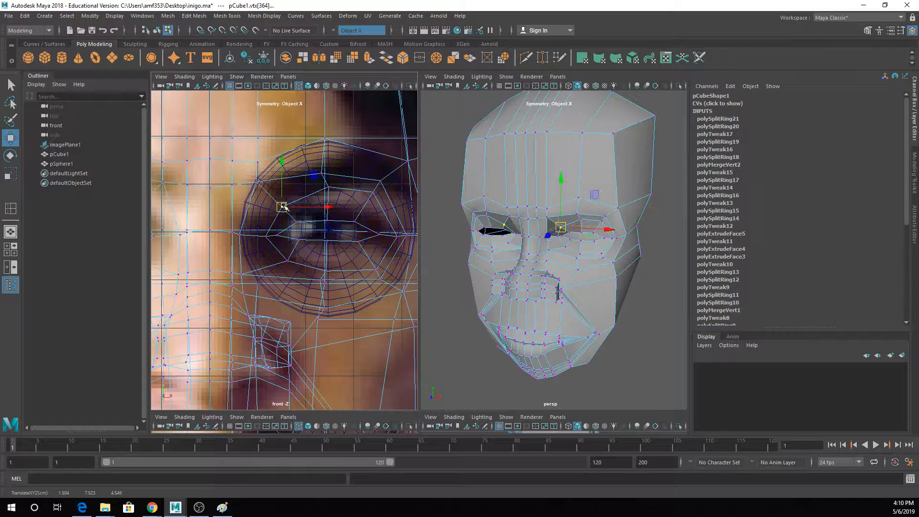
- Push the upper inner and upper middle vertices of the eye loop back into the head in the perspective view
scroll(598, 217, up, 3)
alt+drag(592, 218, 542, 214)
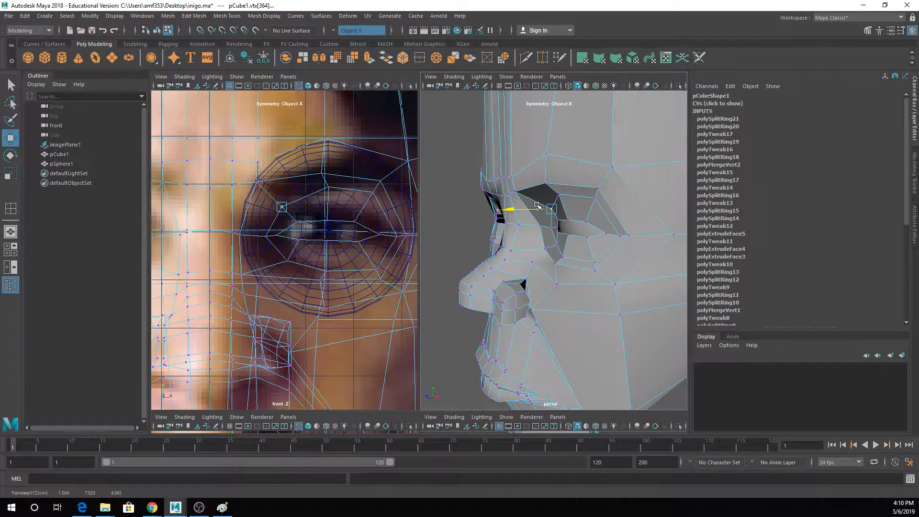
key(q)
click(559, 198)
key(w)
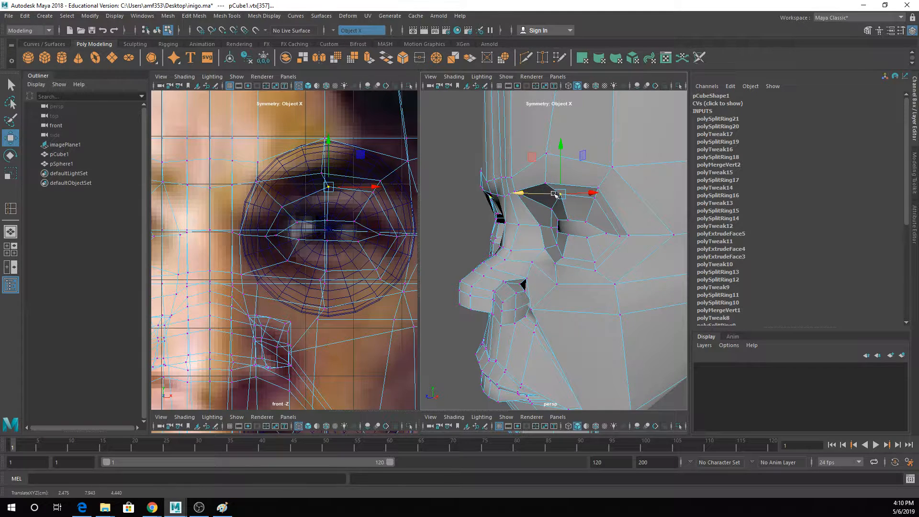
key(q)
- Move the outer and middle vertices beneath the eye socket forward and check the shape in smooth preview
alt+drag(578, 260, 570, 281)
key(w)
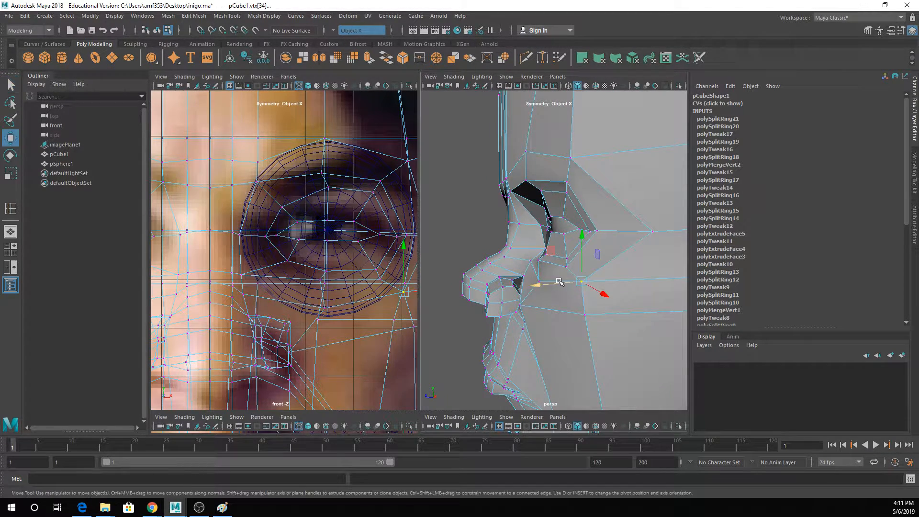
click(543, 284)
key(q)
click(536, 281)
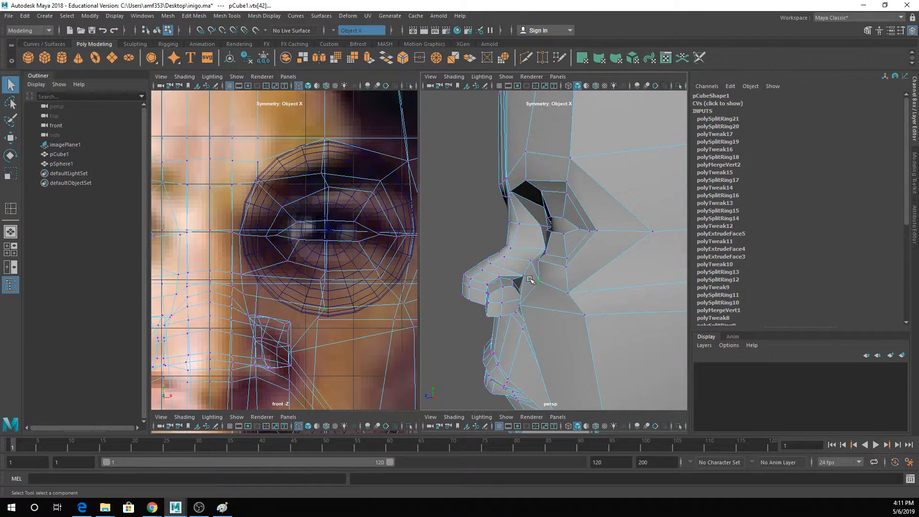
key(w)
mouse_move(525, 277)
alt+mouse_down()
mouse_move(560, 253)
mouse_move(526, 275)
alt+mouse_up()
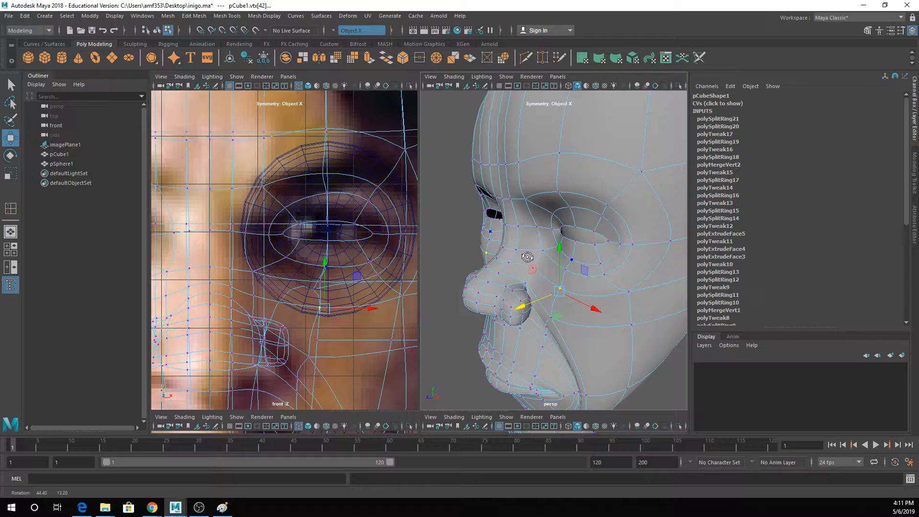
- Adjust the depth of the eye loop's inner corner vertex and turn off smooth preview
click(554, 230)
alt+drag(540, 234, 451, 97)
key(1)
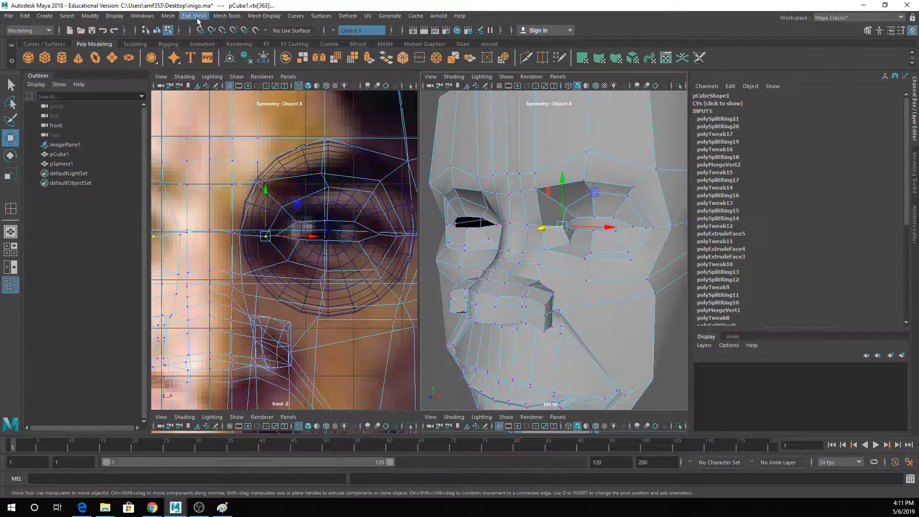
- Insert another edge loop close around the eye opening and move it forward to form a raised eyelid
click(221, 15)
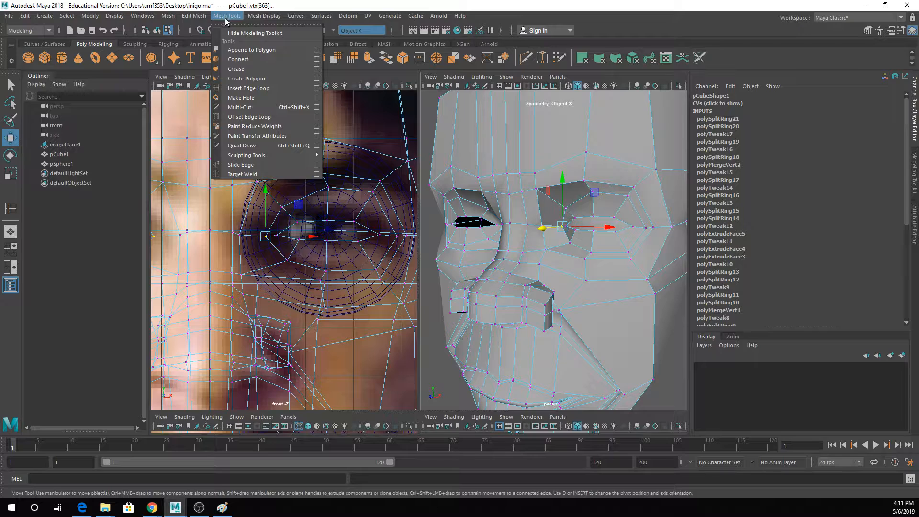
click(248, 90)
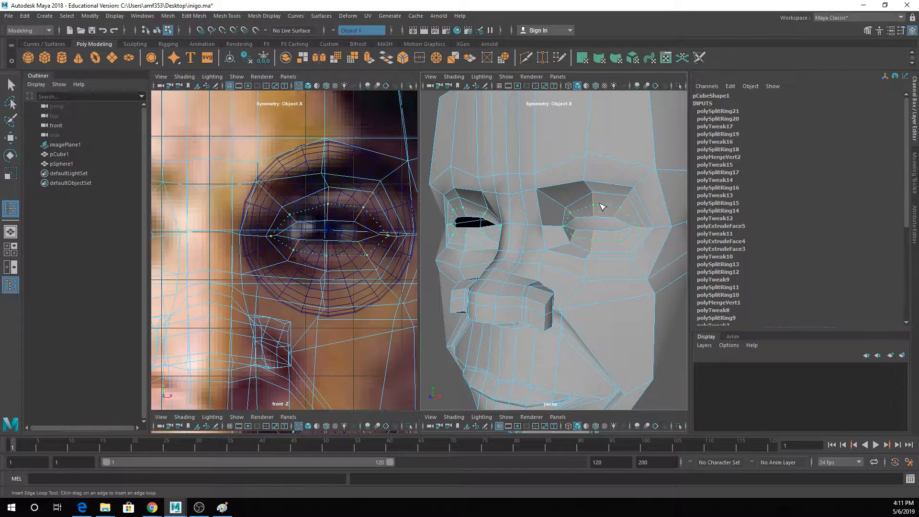
click(601, 207)
key(w)
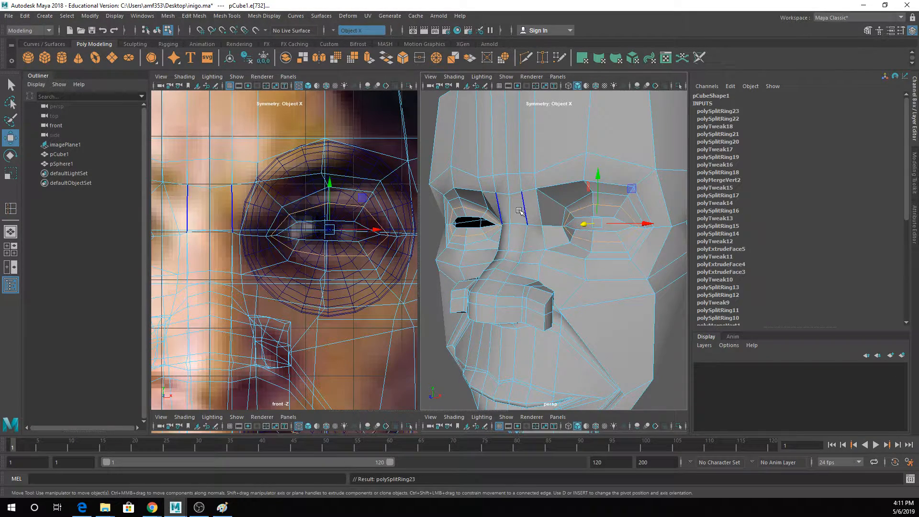
alt+drag(570, 238, 599, 220)
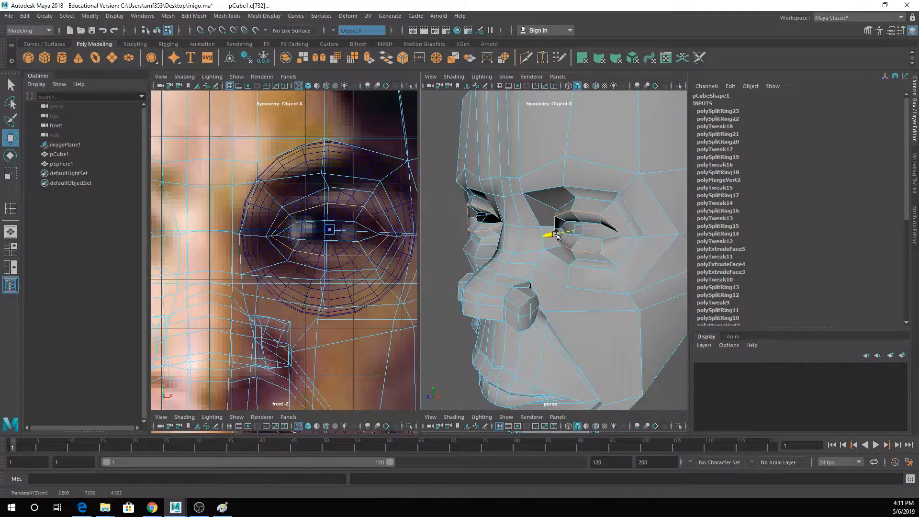
- Move the inner and outer corner vertices of the innermost eyelid loop back and turn on smooth preview
key(q)
right_drag(570, 216, 548, 211)
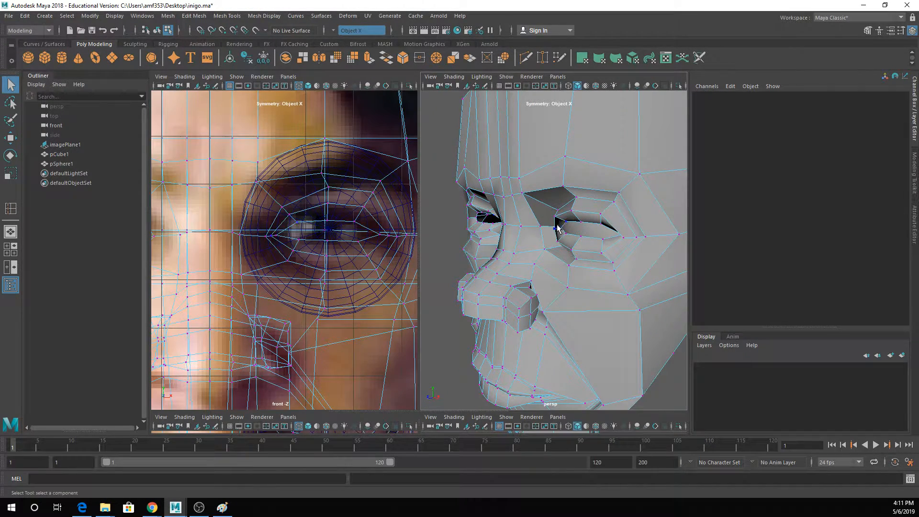
click(602, 239)
key(w)
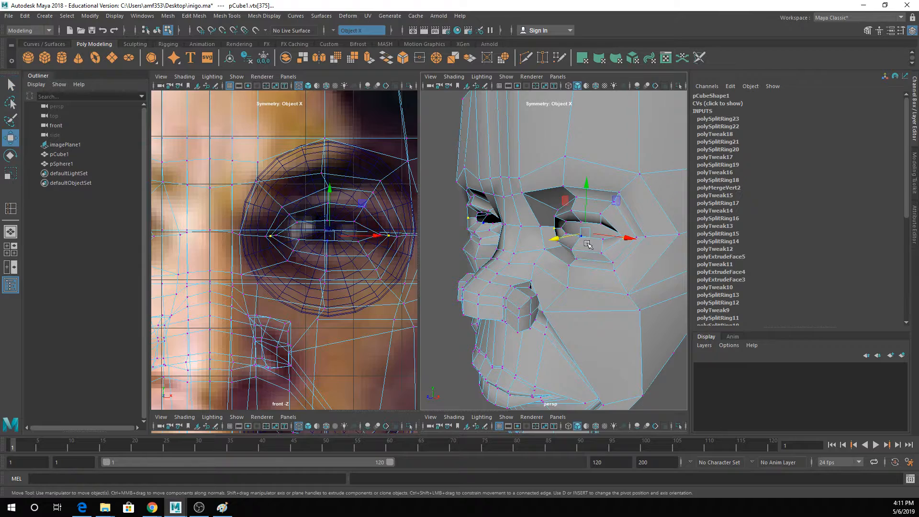
drag(581, 239, 576, 234)
key(3)
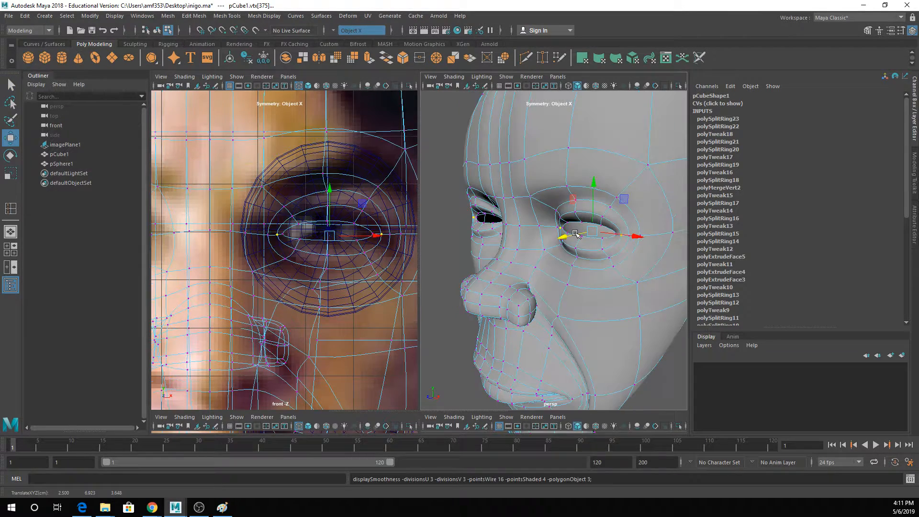
- Return to object mode, deselect the head and examine the smoothed eyelids from the front and the side
key(q)
right_drag(571, 213, 598, 194)
click(450, 211)
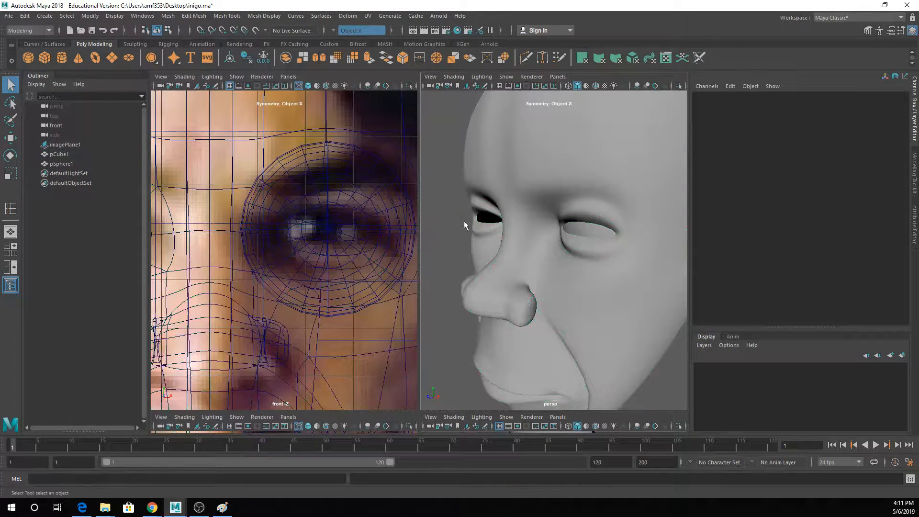
alt+drag(467, 227, 561, 231)
scroll(563, 233, down, 3)
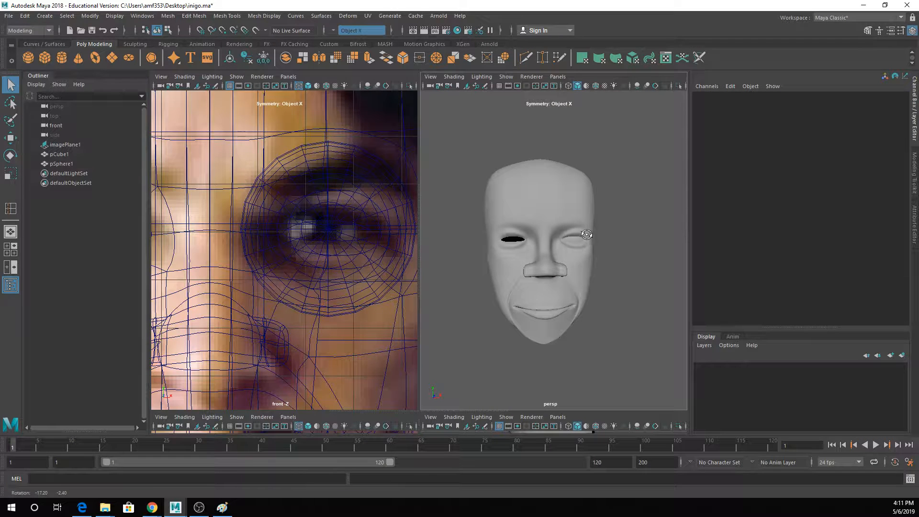
scroll(656, 255, up, 5)
scroll(656, 254, down, 3)
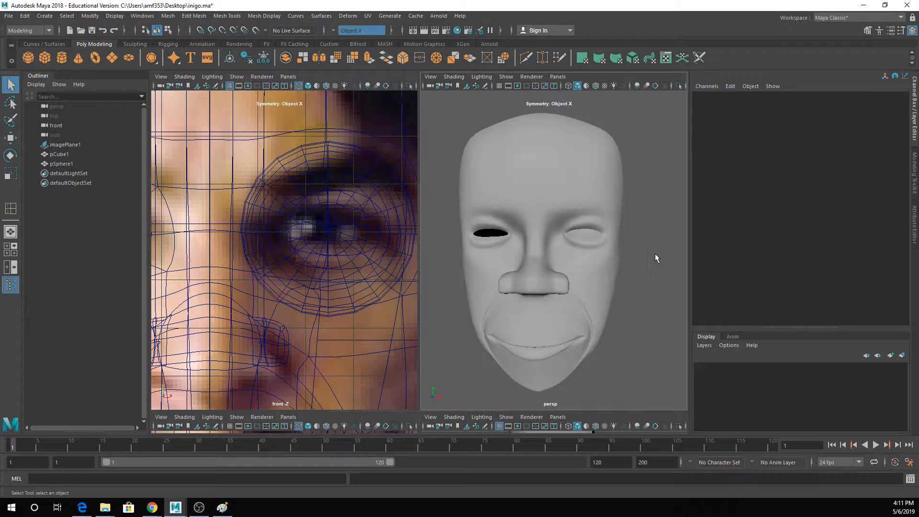
alt+drag(642, 263, 581, 258)
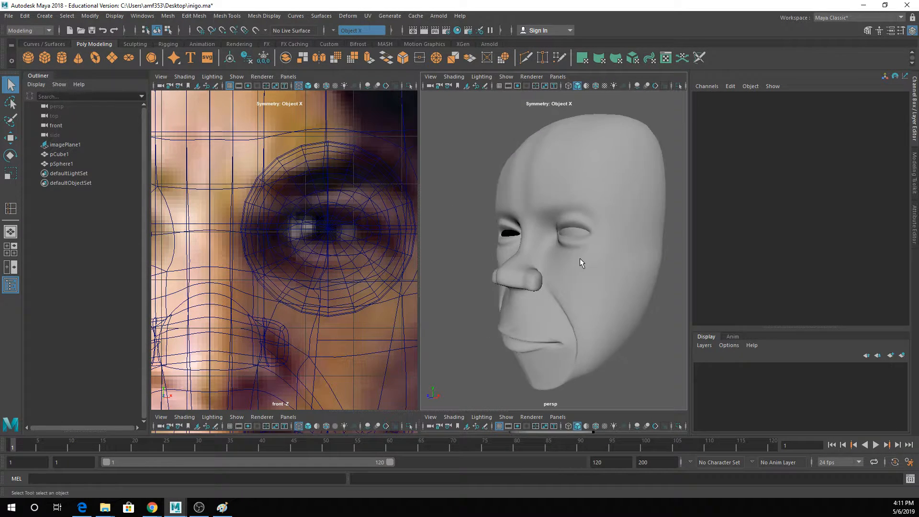
- Select the head, turn off its smooth preview and switch to edge selection around the eye
scroll(584, 249, up, 5)
alt+middle_drag(586, 240, 558, 243)
alt+drag(558, 242, 557, 203)
click(627, 222)
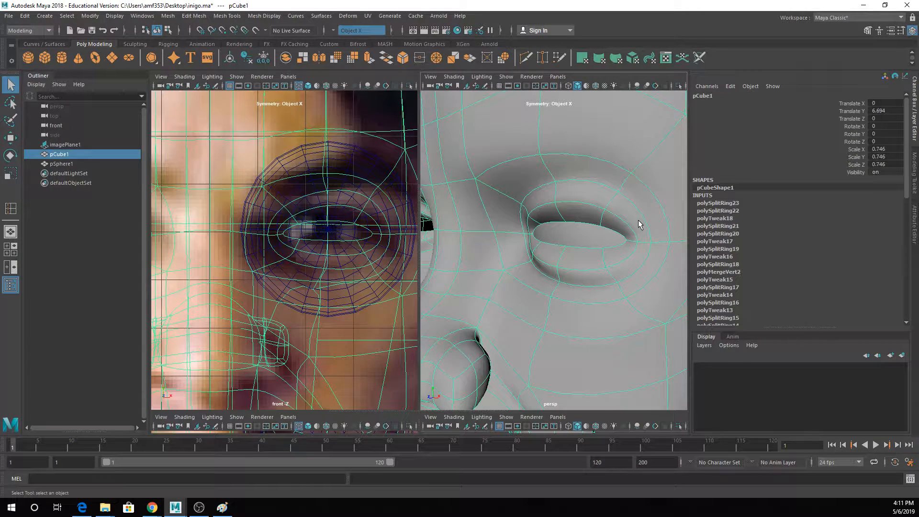
key(1)
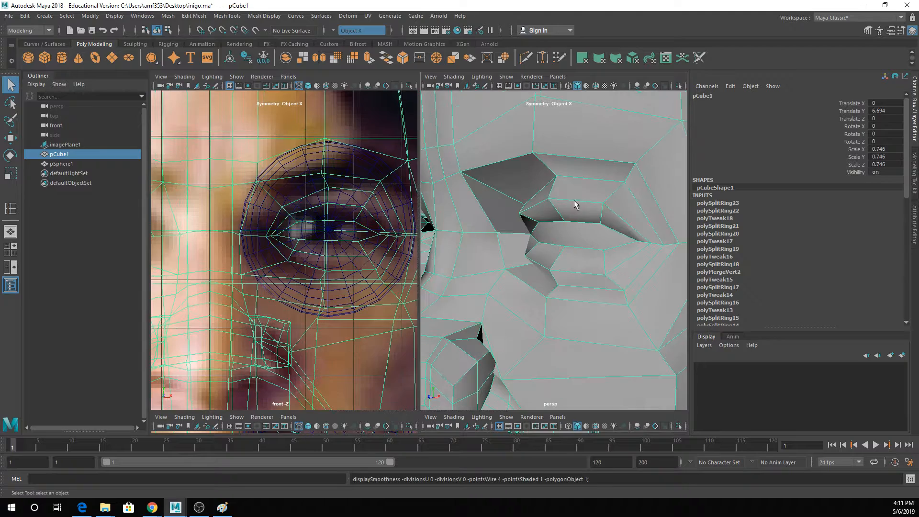
alt+drag(574, 200, 616, 215)
alt+middle_drag(617, 216, 551, 195)
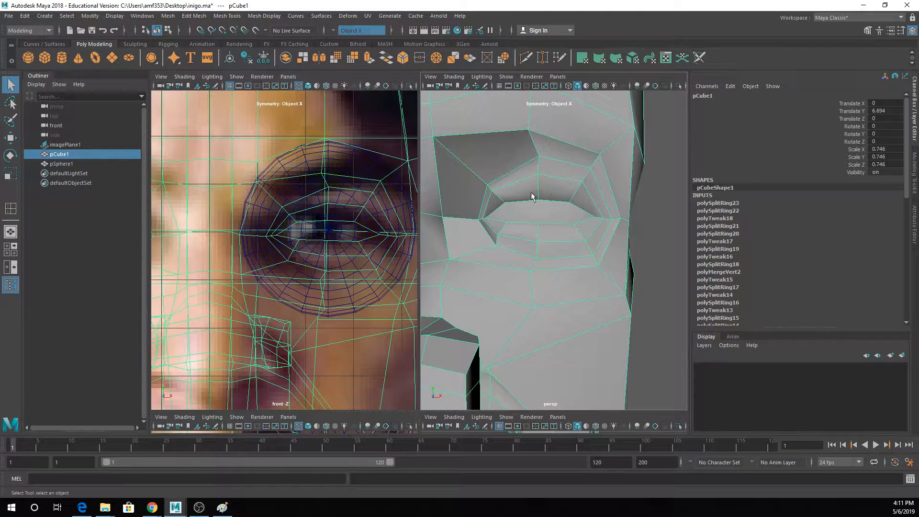
mouse_move(561, 155)
alt+mouse_down()
mouse_move(597, 160)
mouse_move(570, 166)
alt+mouse_up()
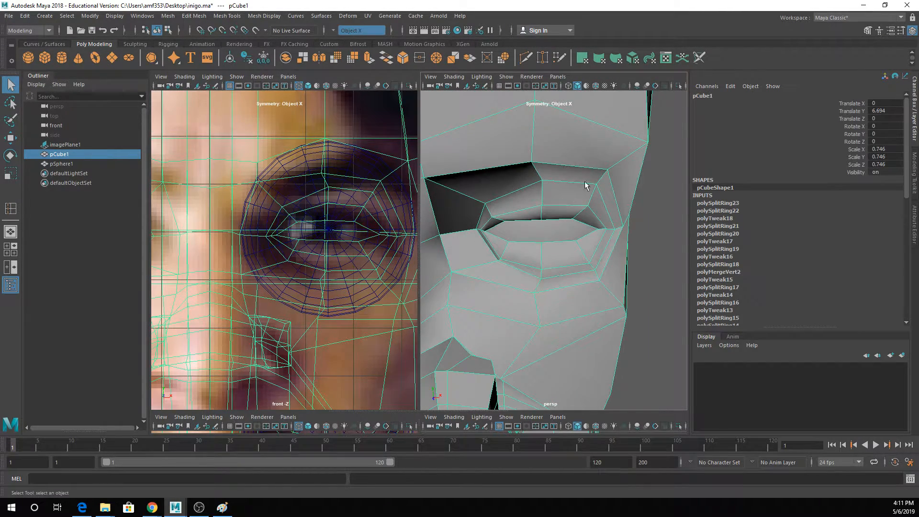
right_drag(585, 186, 583, 172)
- Adjust the position of the outer edge above the upper eyelid
click(573, 184)
key(w)
alt+drag(573, 196, 622, 181)
alt+drag(637, 243, 597, 247)
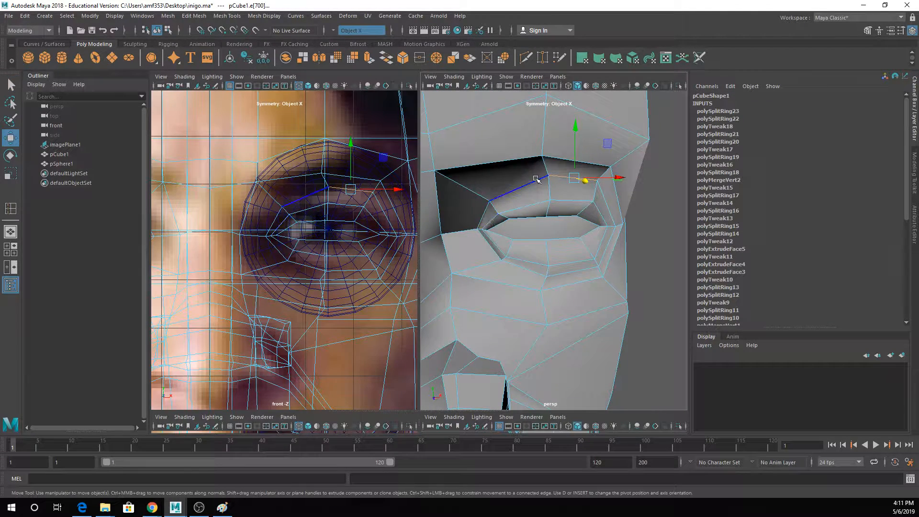
- Undo the wrong edge selection, then move the outer edge under the lower eyelid down
click(586, 268)
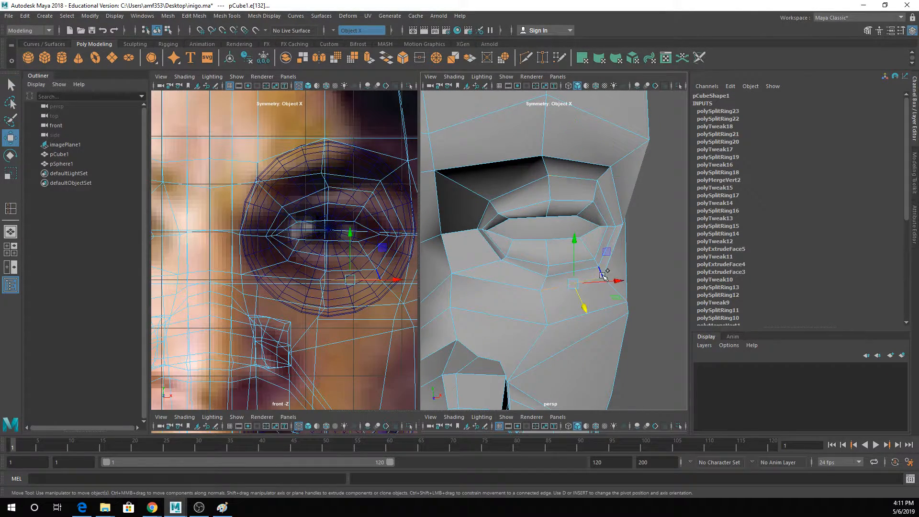
key(ctrl+z)
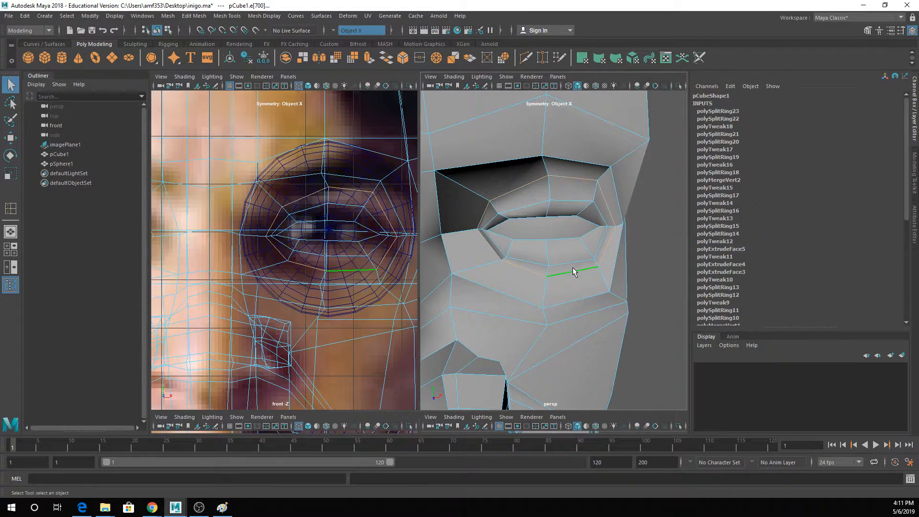
click(581, 267)
drag(574, 248, 583, 258)
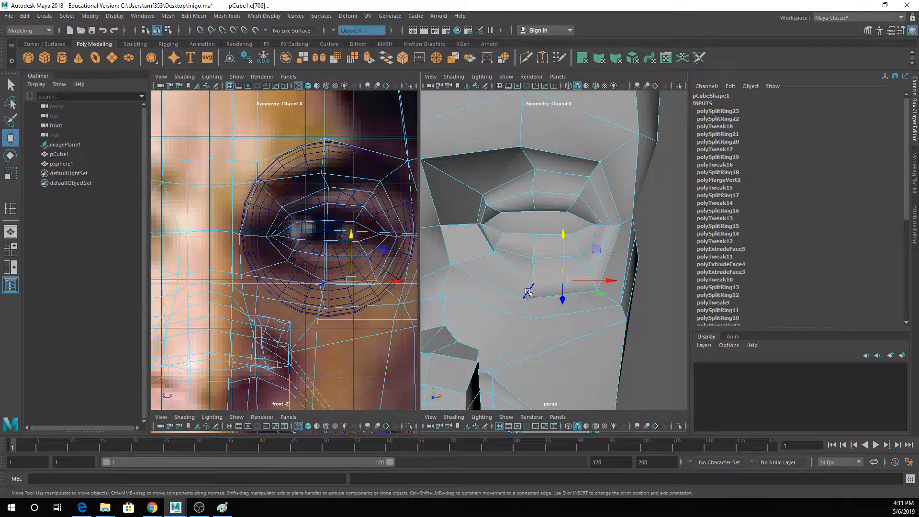
- Scale the edge just below the lower eyelid to even out the spacing of the eye loops
click(559, 294)
key(t)
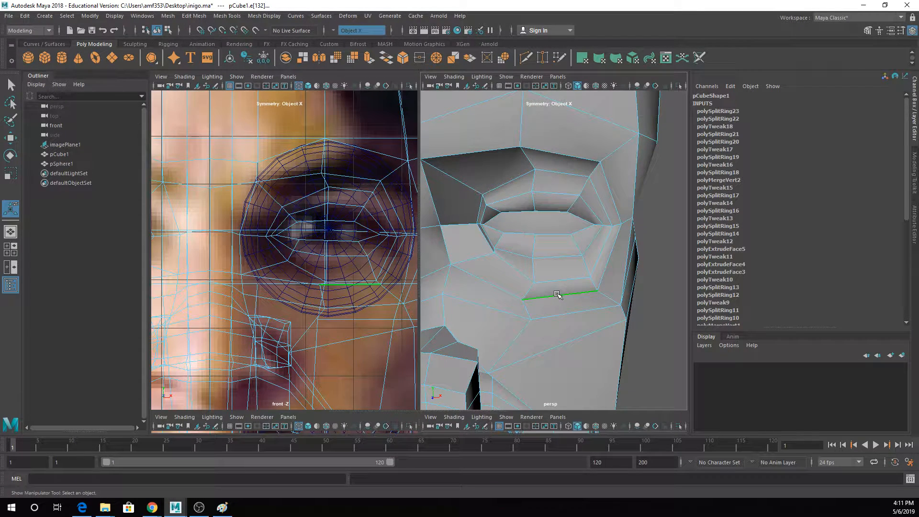
key(w)
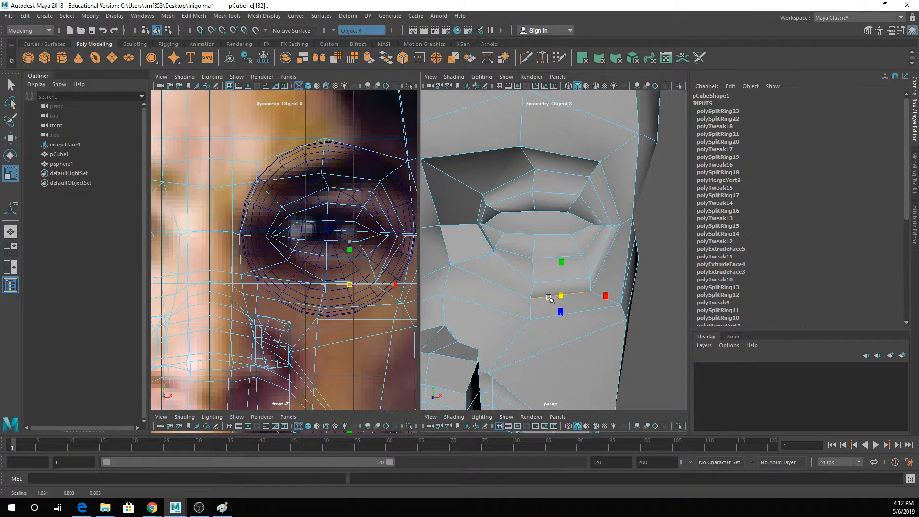
alt+drag(553, 299, 629, 276)
drag(611, 224, 537, 259)
- Insert two edge loops around the eye, close to the outer eyelid crease loop
key(q)
click(459, 148)
click(194, 15)
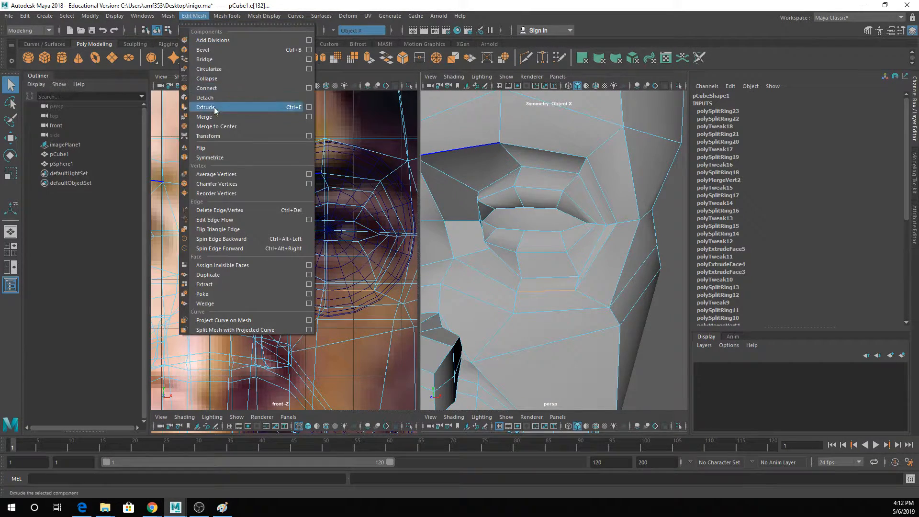
mouse_move(223, 19)
click(236, 87)
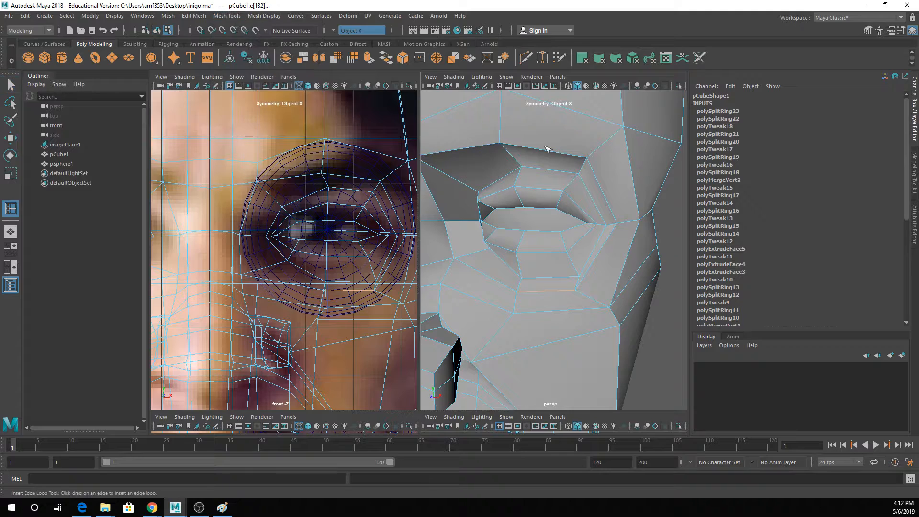
key(3)
key(1)
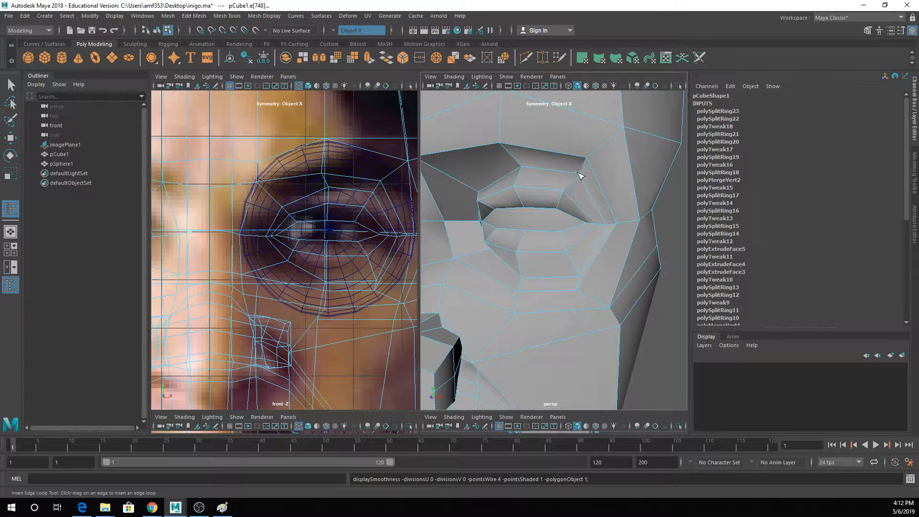
drag(581, 176, 584, 174)
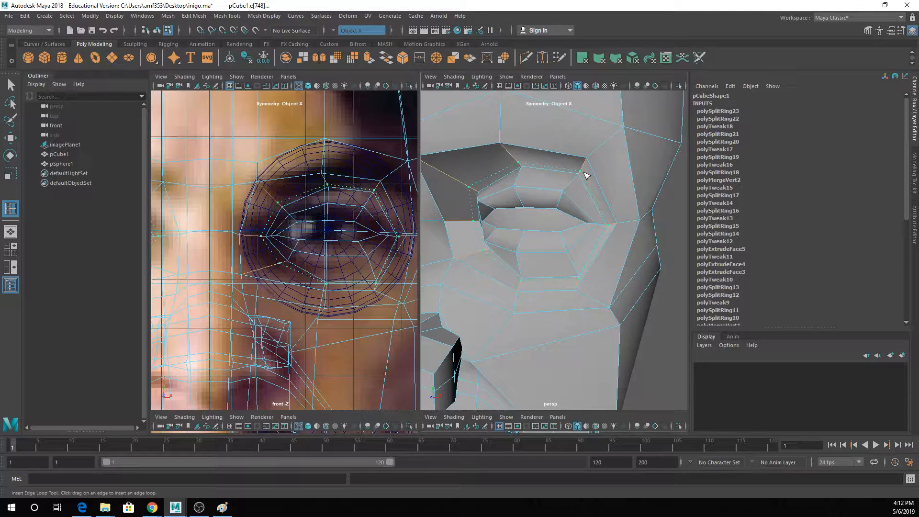
drag(585, 175, 584, 174)
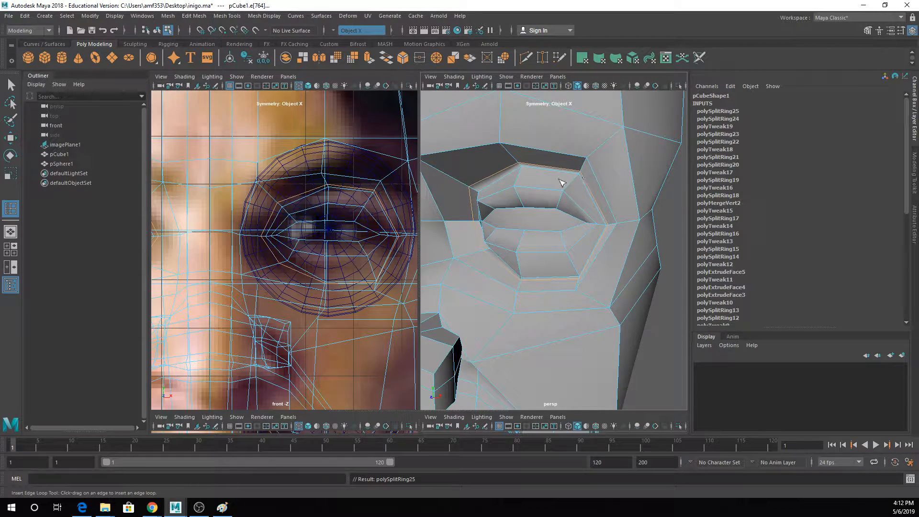
- Turn on smooth preview, deselect the head and examine the eyelid crease from several angles
key(3)
key(q)
right_drag(546, 182, 598, 163)
click(651, 230)
alt+right_drag(651, 230, 544, 224)
alt+drag(543, 224, 575, 238)
scroll(524, 238, up, 10)
- Adjust the loop edges at the upper eyelid's outer part and at the inner corner of the eye
click(599, 181)
right_drag(592, 188, 596, 184)
click(596, 183)
key(w)
alt+drag(577, 216, 450, 226)
key(q)
click(478, 220)
key(w)
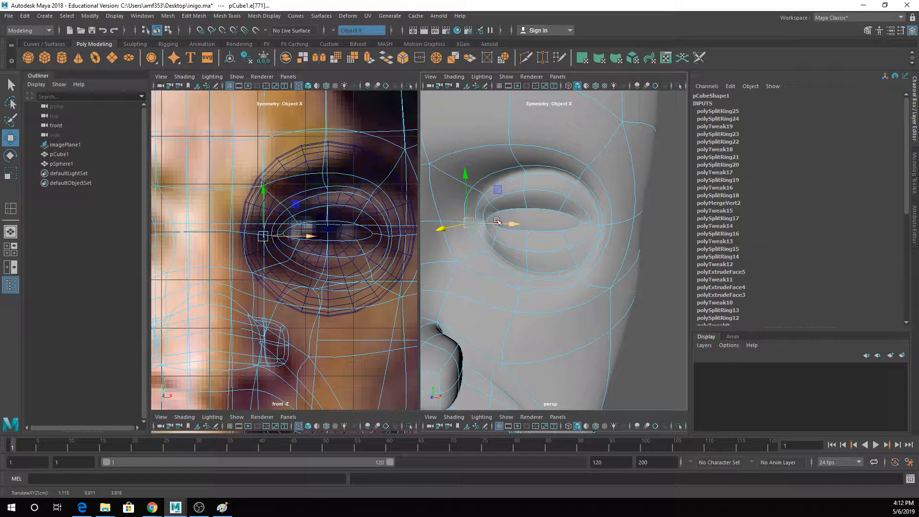
- Check the loop edges at the eye's outer corner and along the lower eyelid
key(q)
click(602, 226)
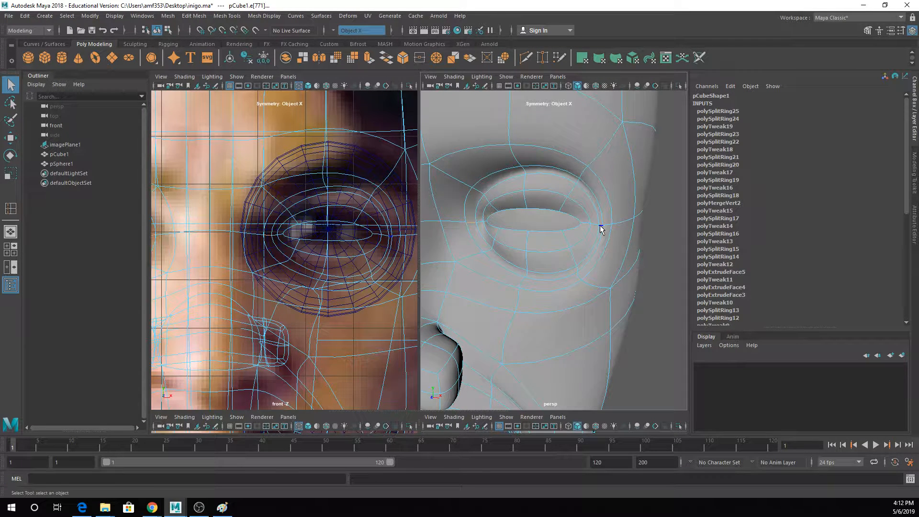
key(r)
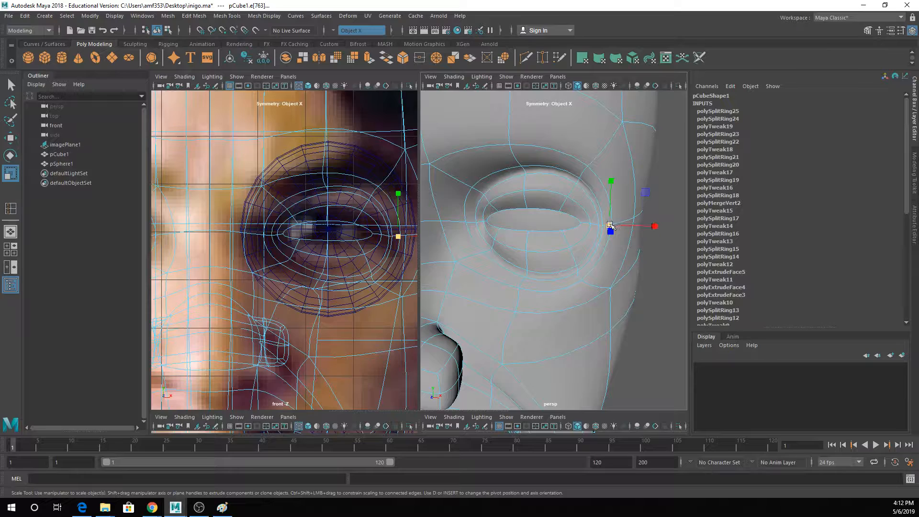
key(q)
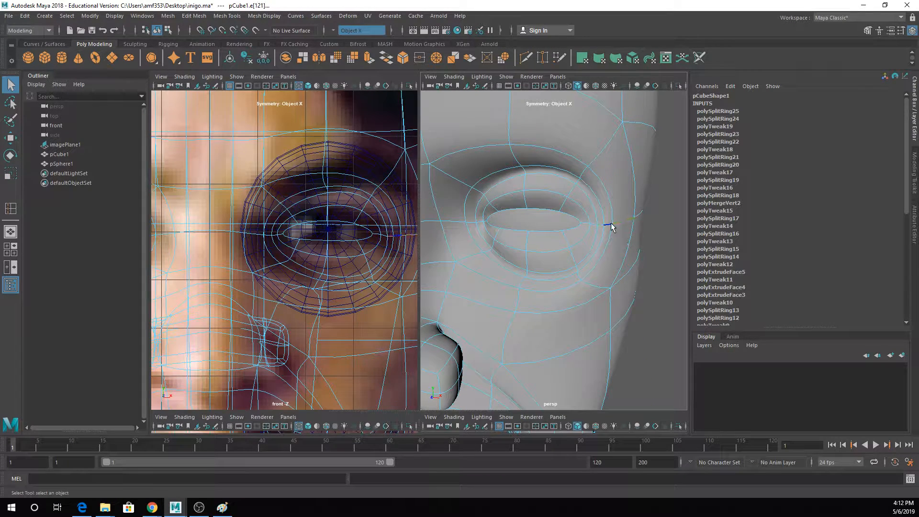
click(586, 257)
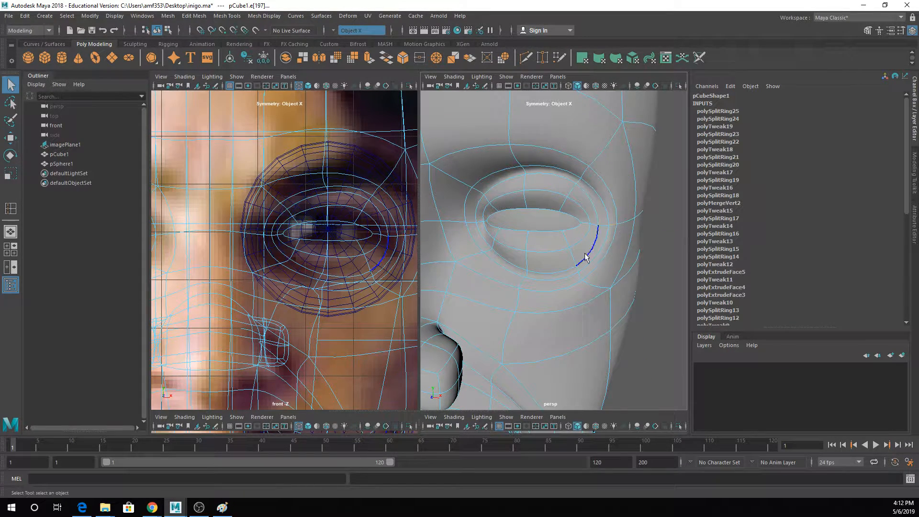
alt+drag(586, 256, 622, 202)
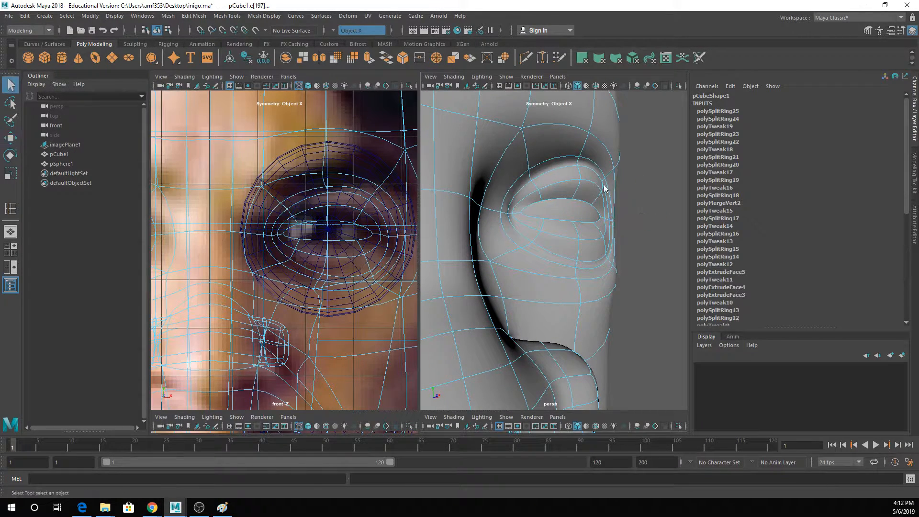
- Return to object mode, examine the whole smoothed face from the front and save the scene
right_drag(604, 187, 627, 170)
alt+drag(620, 209, 563, 241)
scroll(588, 239, down, 8)
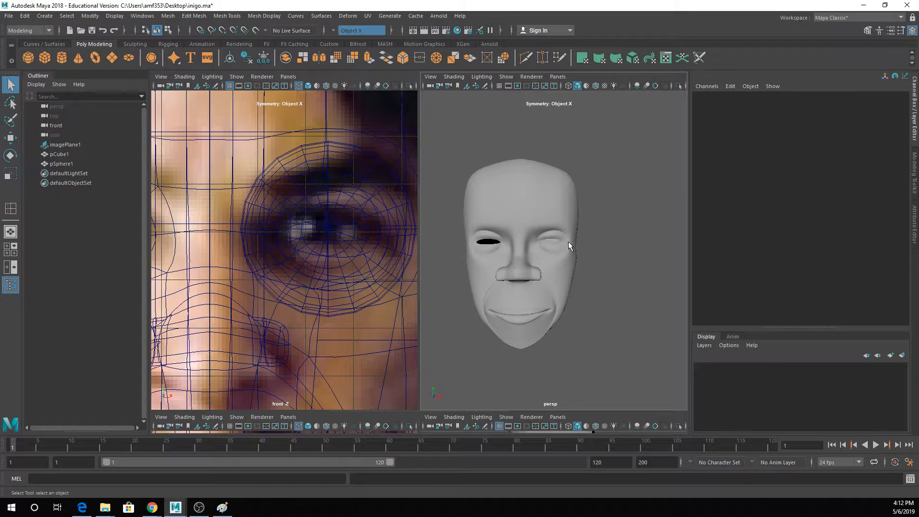
scroll(567, 241, up, 3)
scroll(218, 267, down, 5)
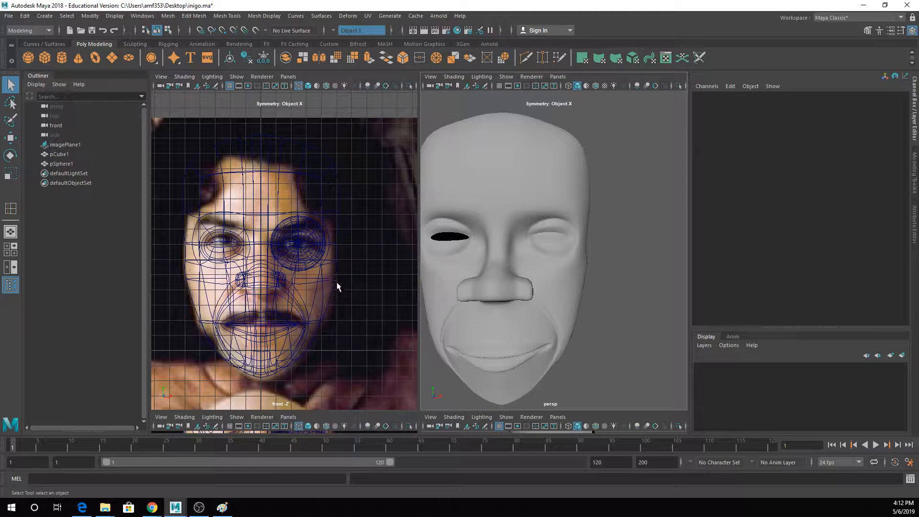
alt+drag(584, 248, 612, 253)
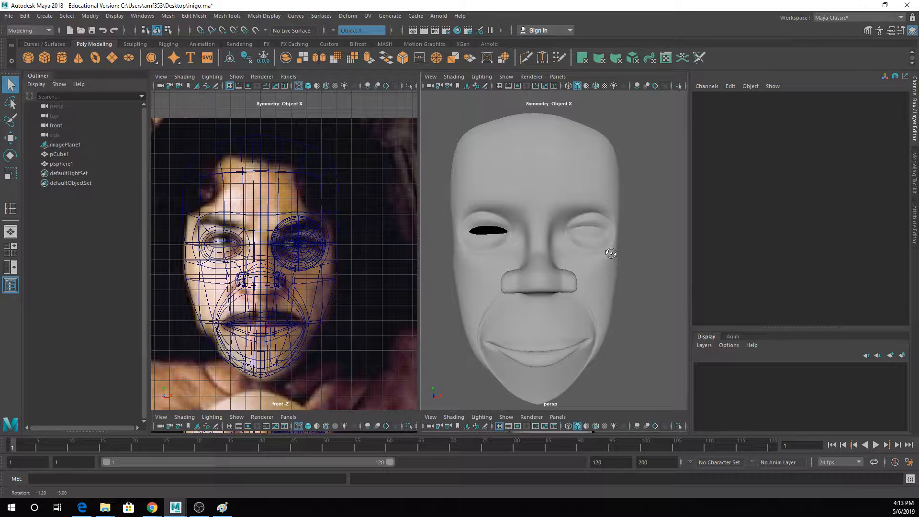
key(ctrl+s)
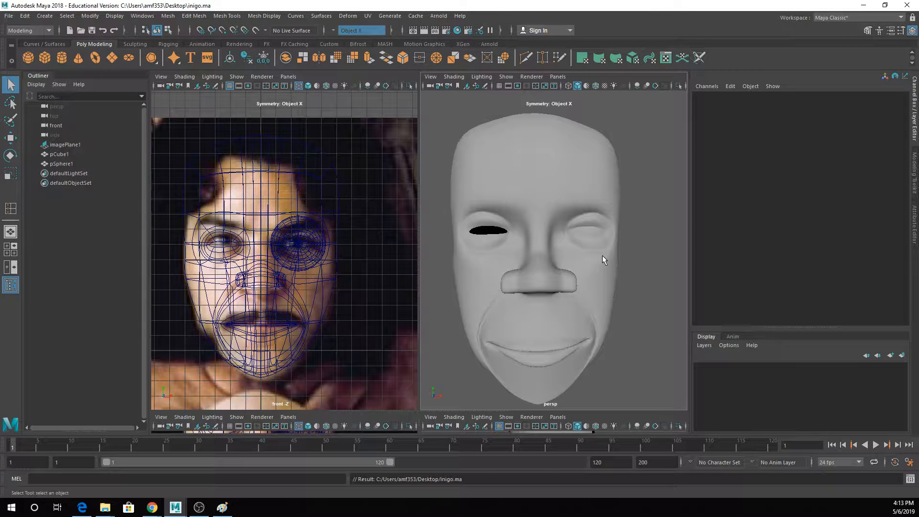
- Select the head, turn off smooth preview and view the mouth and chin in profile
key(f)
alt+drag(603, 255, 549, 295)
click(552, 299)
key(f)
scroll(552, 300, up, 3)
alt+middle_drag(556, 296, 580, 185)
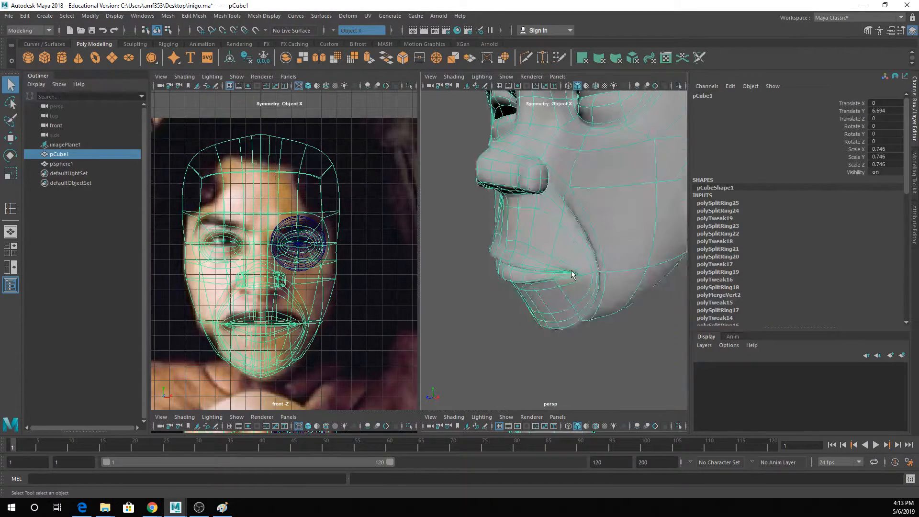
key(1)
alt+drag(564, 319, 521, 296)
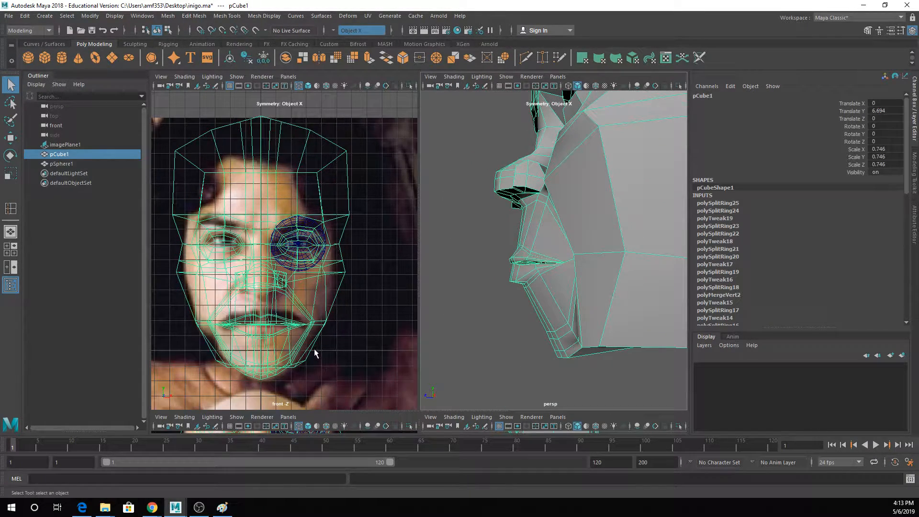
- Change the front viewport to the left side view and switch to vertex selection at the chin
key(space)
drag(305, 151, 283, 143)
scroll(353, 249, up, 5)
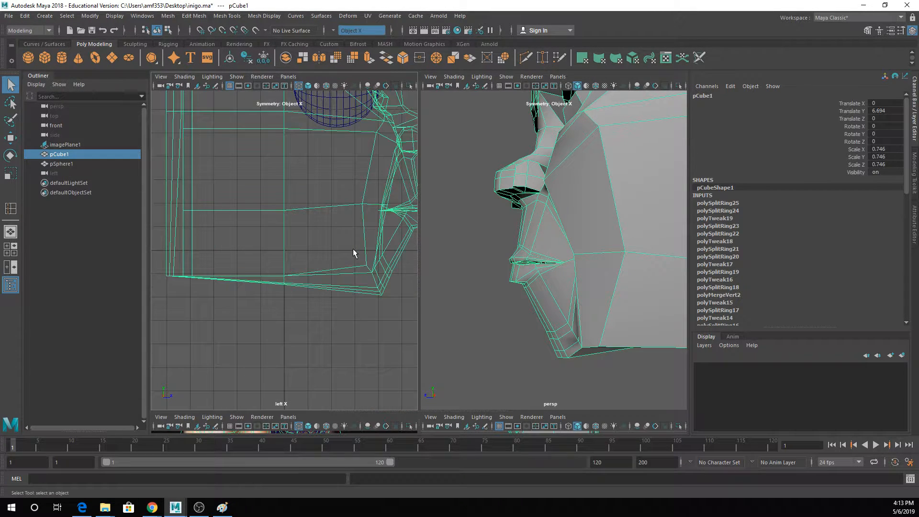
right_drag(305, 231, 294, 216)
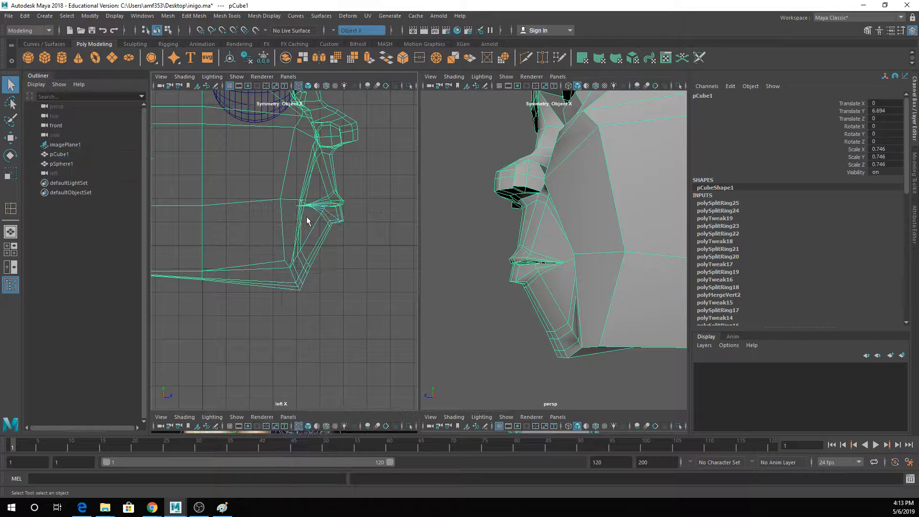
click(306, 258)
scroll(311, 268, up, 1)
scroll(310, 261, up, 2)
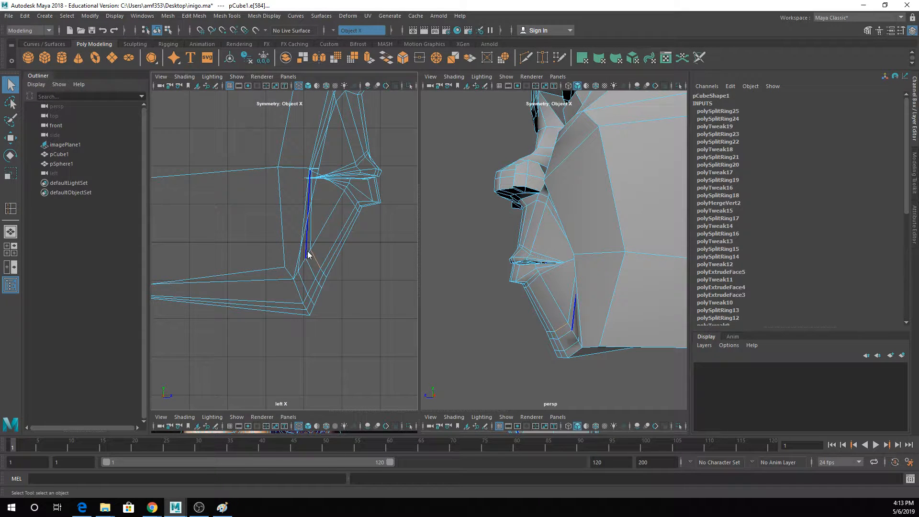
right_drag(308, 251, 281, 229)
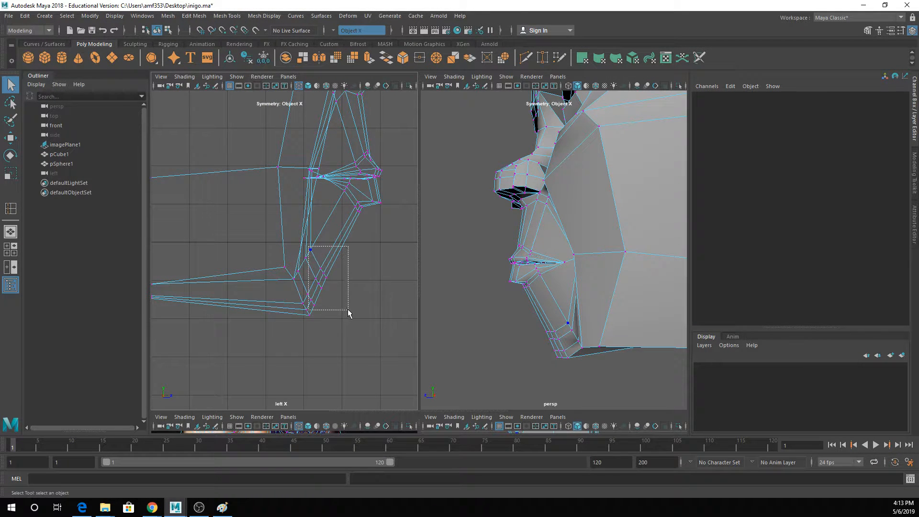
- Select only the upper row of chin vertices and move it forward and slightly down in the side view
drag(309, 246, 348, 311)
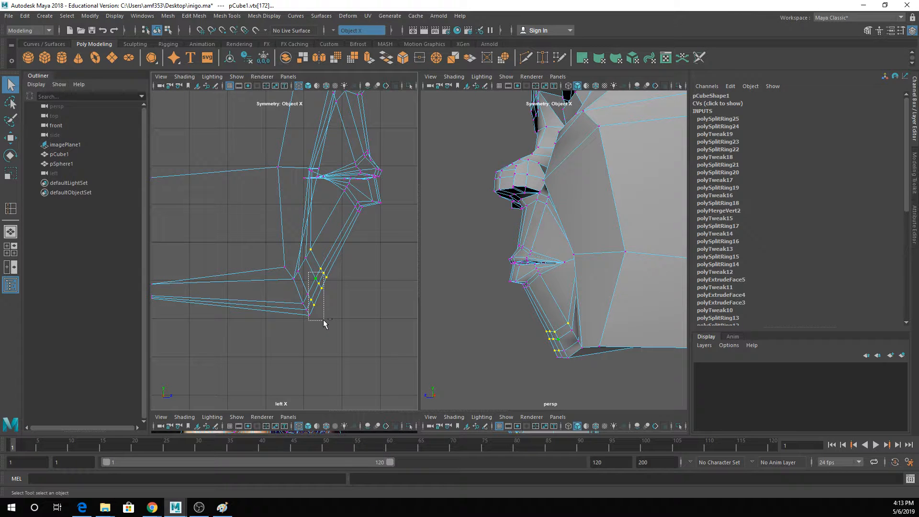
click(324, 274)
key(w)
key(q)
shift+click(322, 274)
key(w)
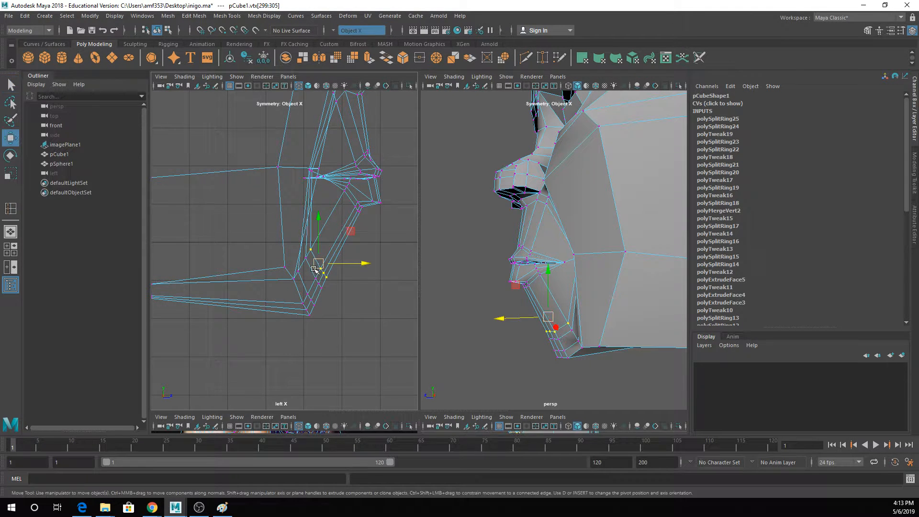
drag(318, 264, 337, 272)
- Select the next row of chin vertices and move it forward and down in the side view
key(q)
click(306, 258)
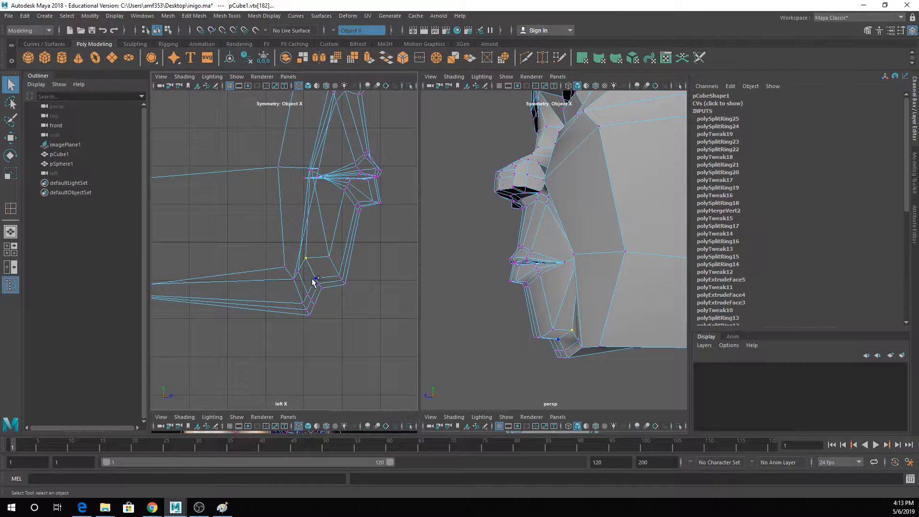
shift+click(316, 278)
key(w)
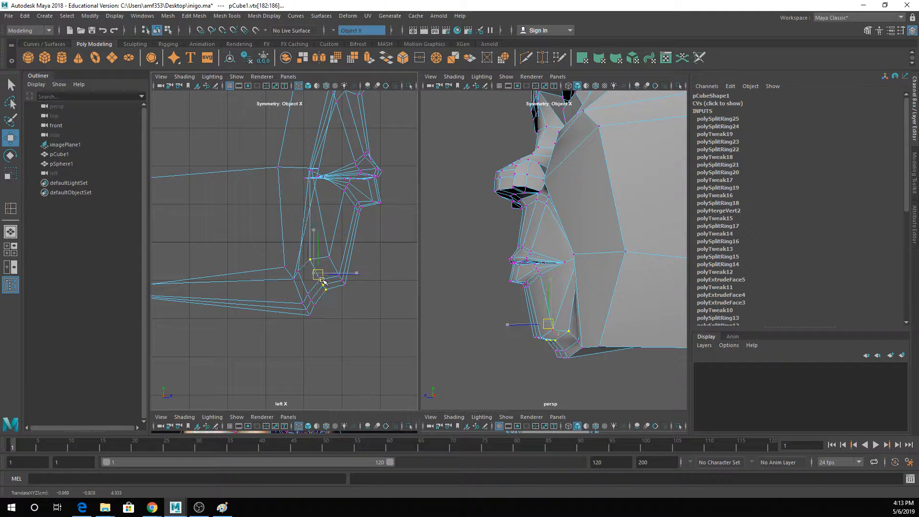
drag(323, 287, 334, 297)
- Reposition the two rear rows of chin vertices in the side view to round the chin's underside
key(q)
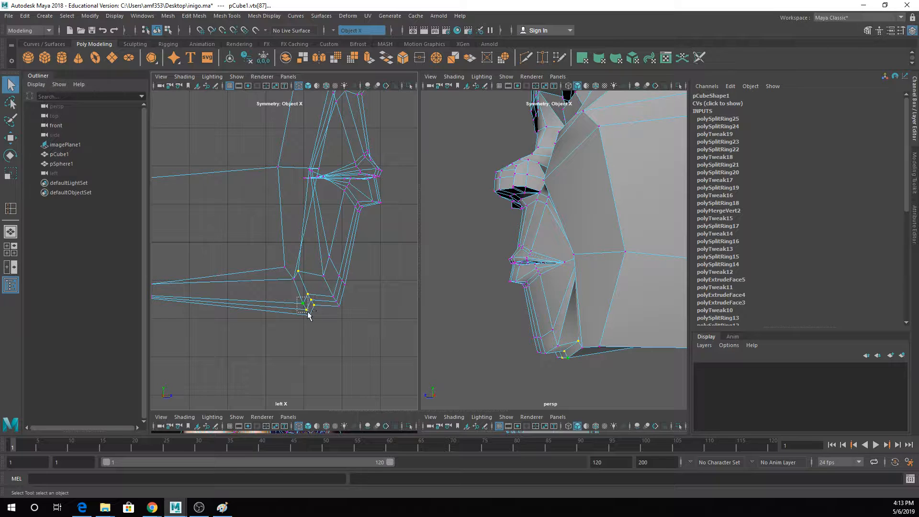
key(w)
ctrl+drag(307, 313, 286, 294)
key(q)
key(w)
- Check the chin in smooth preview, then select the jaw edge beside it in unsmoothed edge mode and adjust its sideways position
key(3)
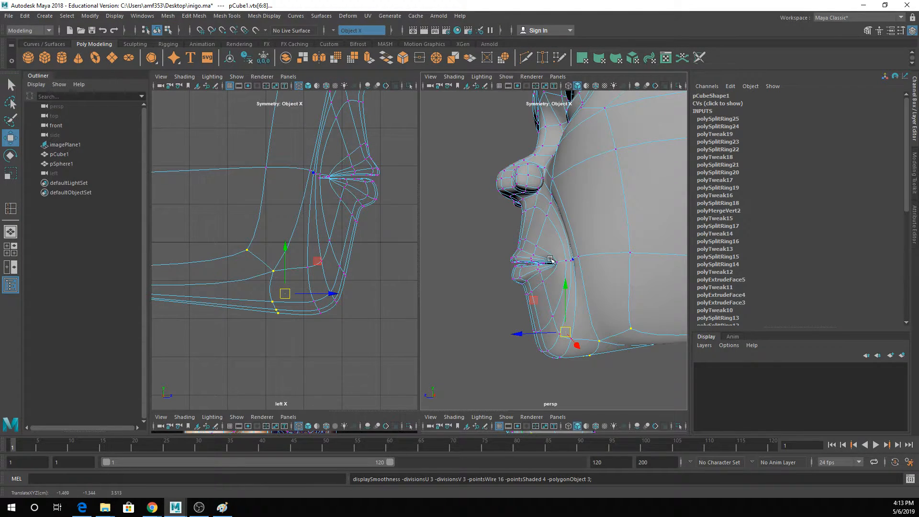
alt+drag(551, 259, 632, 259)
key(1)
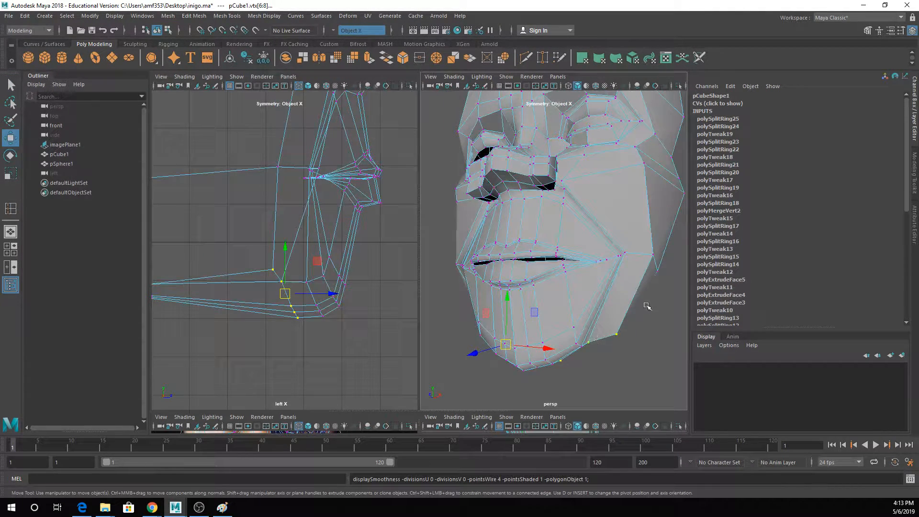
alt+drag(648, 305, 556, 213)
right_click(555, 231)
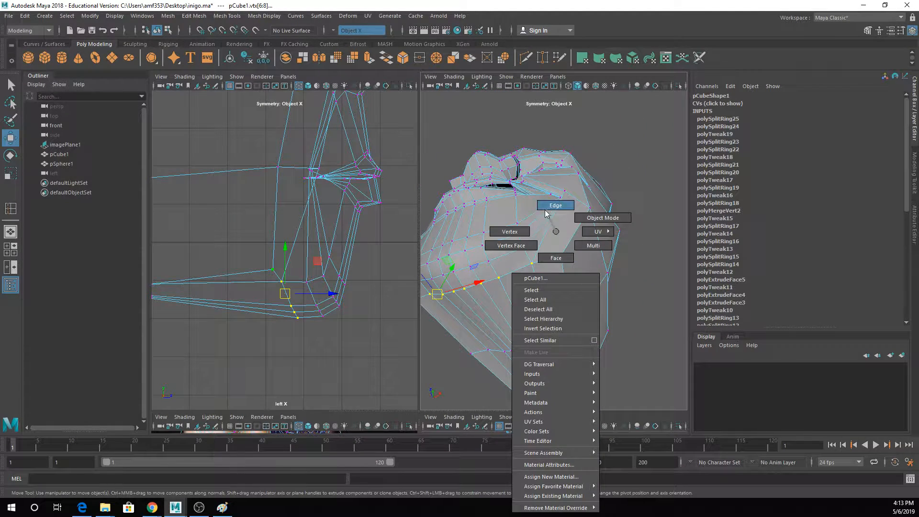
click(546, 213)
click(556, 249)
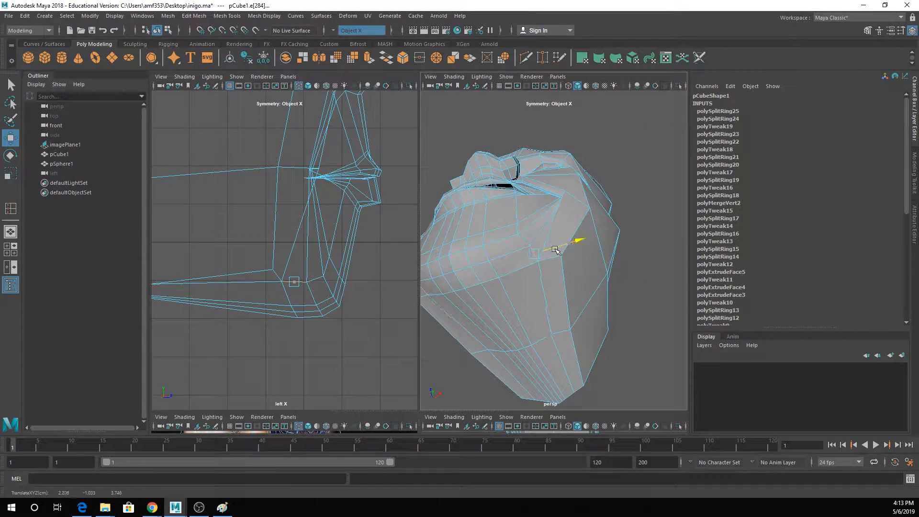
key(e)
scroll(572, 259, up, 3)
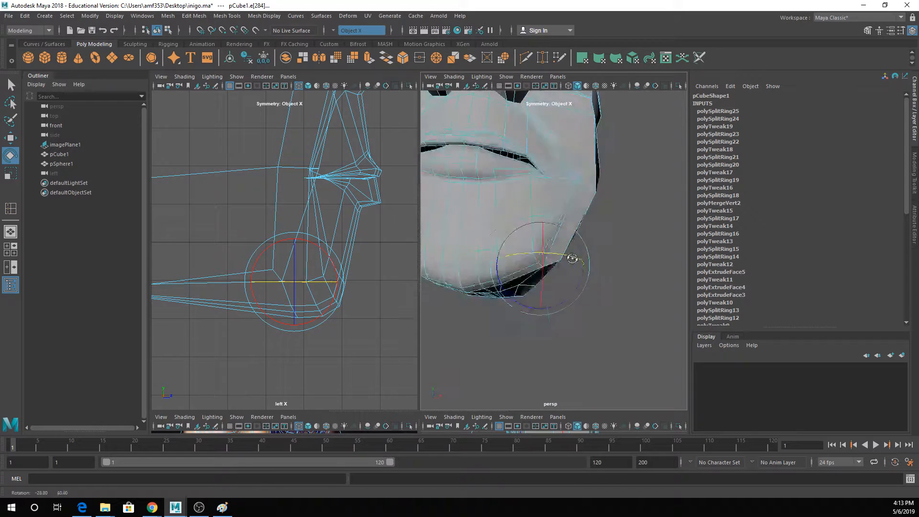
alt+drag(572, 259, 568, 282)
- Return to object mode with smooth preview, select the head and examine the chin and jaw in profile
key(3)
key(q)
right_drag(552, 134, 585, 121)
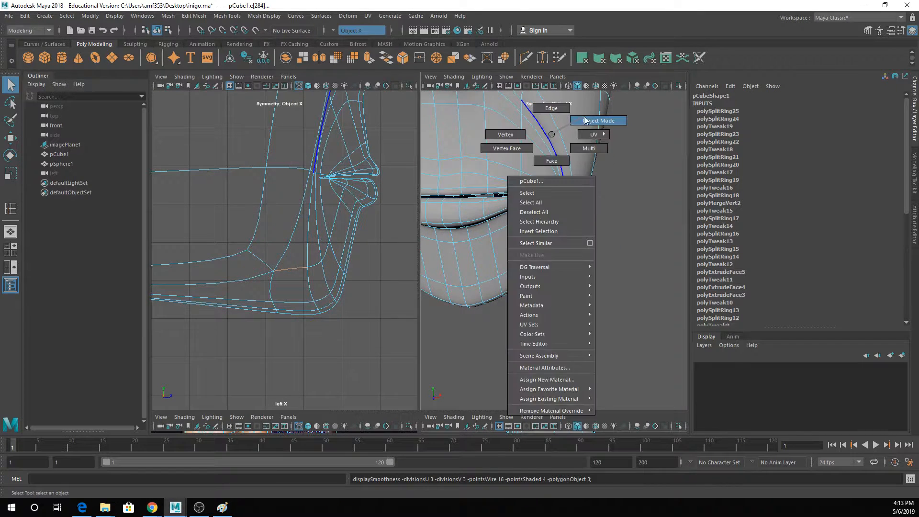
click(547, 266)
alt+drag(548, 266, 447, 262)
click(537, 230)
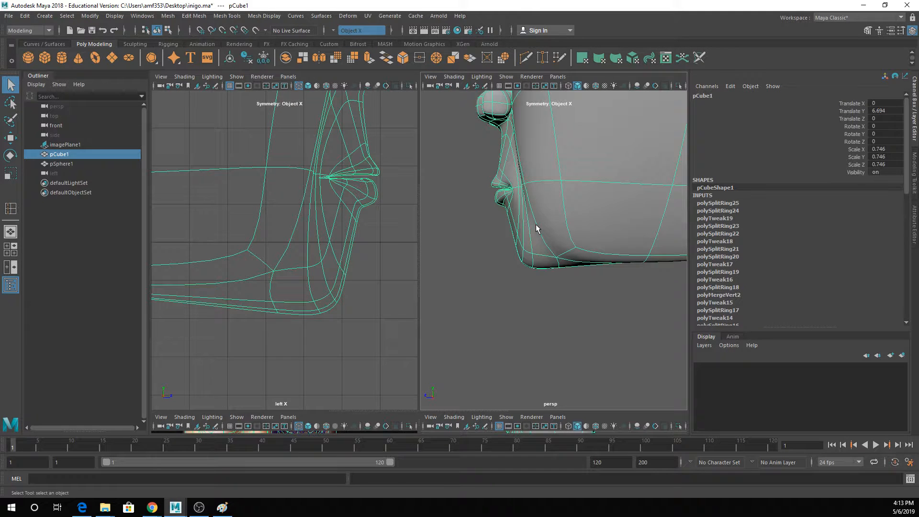
alt+drag(536, 229, 564, 216)
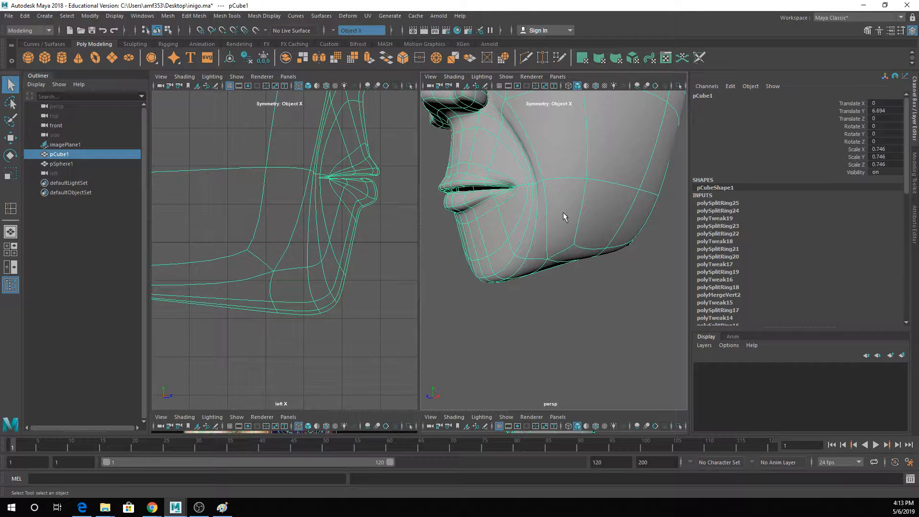
- Insert an edge loop running across the upper lip area and the chin
click(227, 16)
click(254, 89)
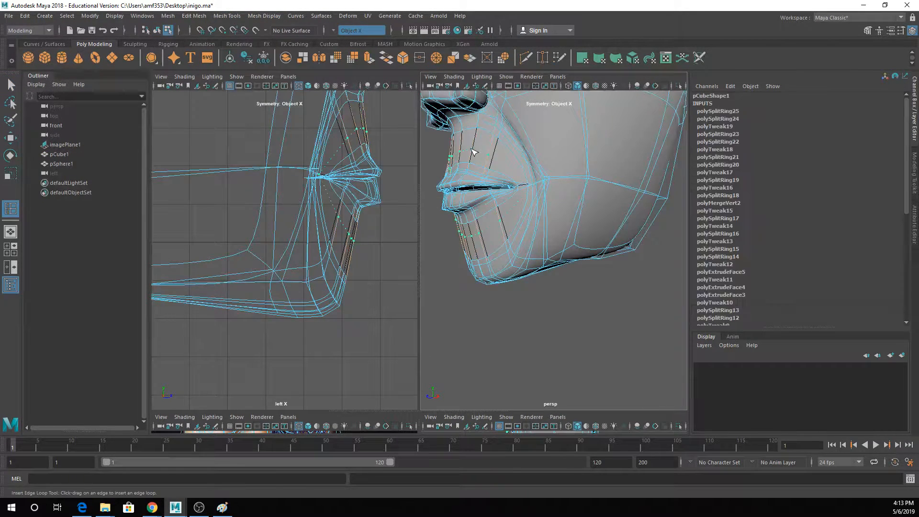
click(471, 149)
- Select the band of faces across the front of the chin and pull it forward
key(q)
right_drag(477, 231, 476, 206)
right_drag(479, 249, 474, 253)
click(474, 254)
shift+click(490, 245)
key(w)
drag(463, 247, 524, 256)
- Select the centre face between the nose and upper lip and move it inward to narrow the philtrum
alt+middle_drag(524, 206, 594, 273)
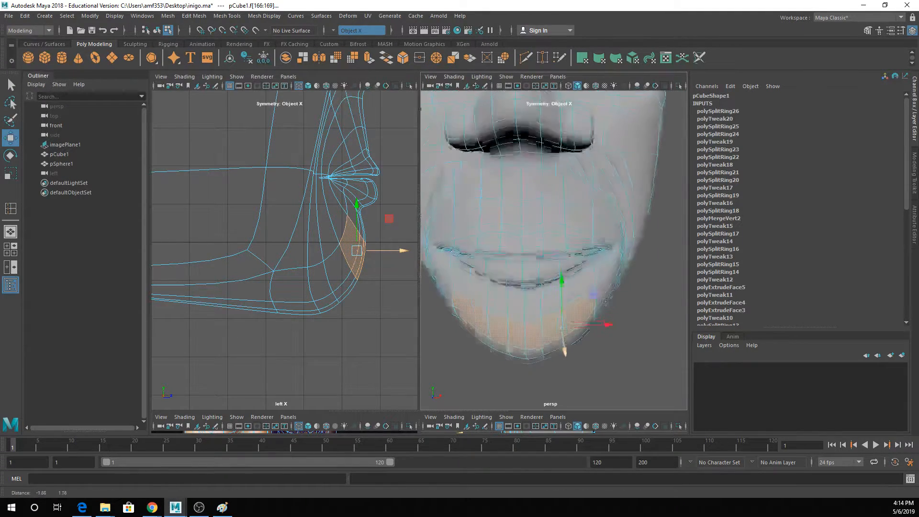
alt+drag(595, 272, 546, 201)
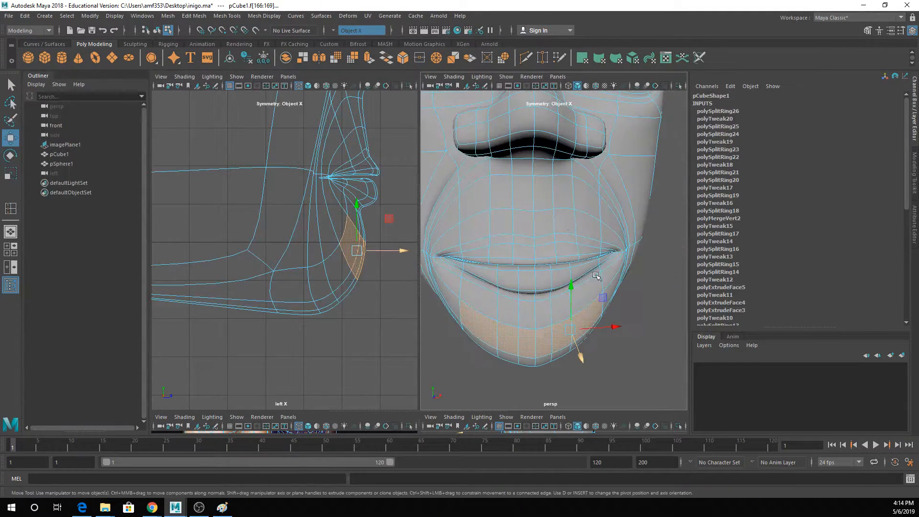
click(544, 184)
click(572, 193)
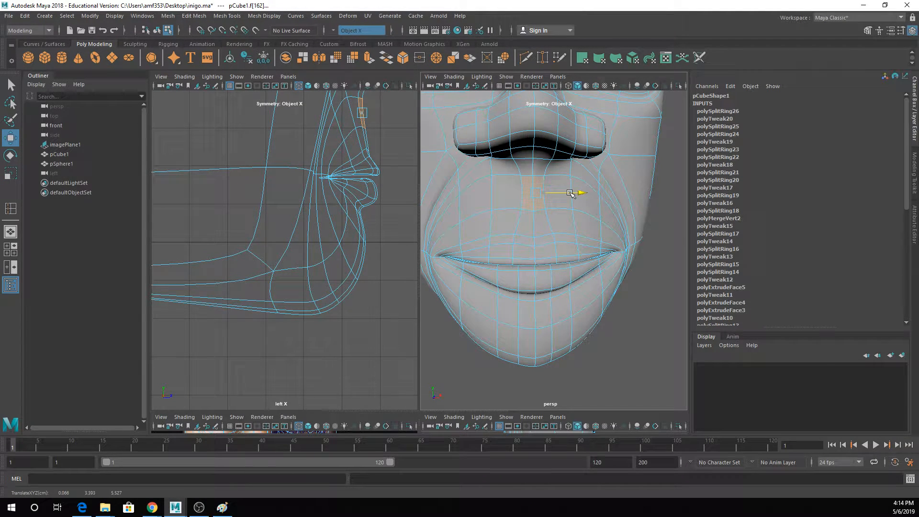
alt+drag(569, 191, 518, 187)
- Switch to vertex selection and push the centre vertex of the philtrum back to form a groove
right_click(494, 207)
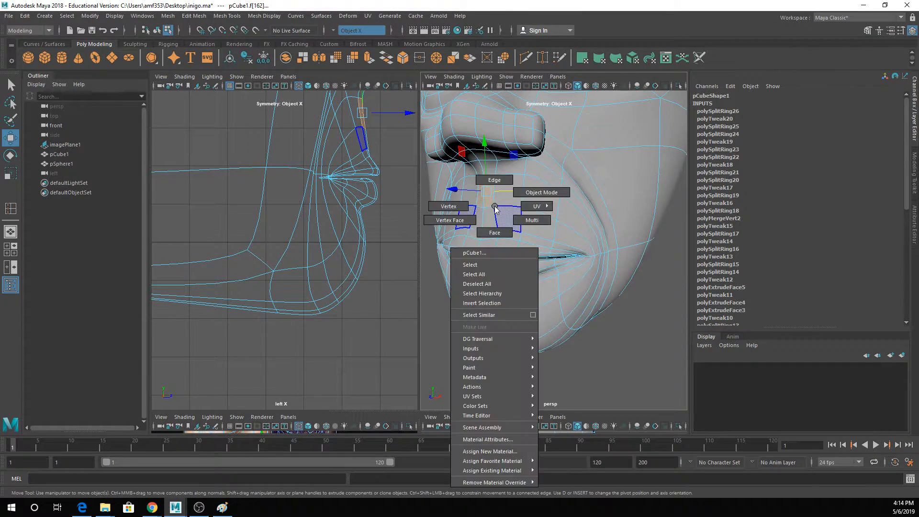
right_drag(496, 209, 450, 206)
click(483, 205)
click(487, 208)
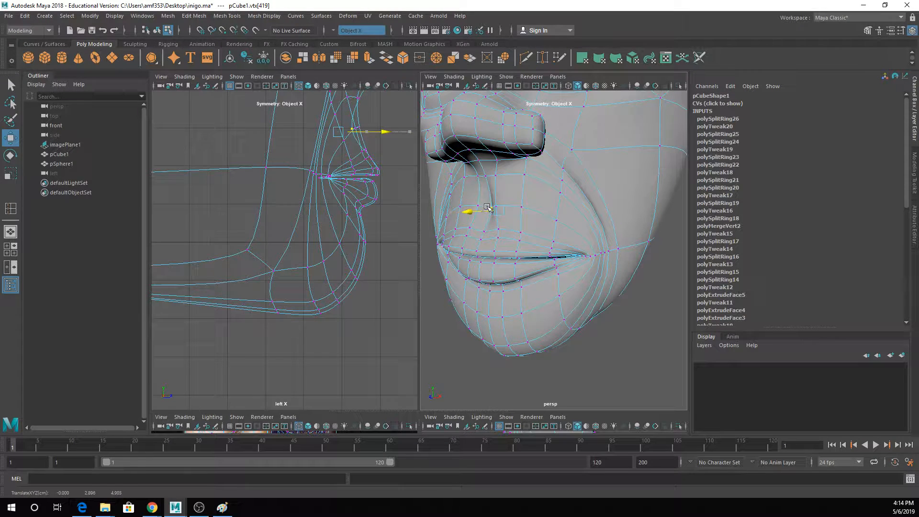
drag(487, 208, 484, 210)
- Adjust the depth of the vertex at the groove's lip end and of the vertices at its middle
click(487, 231)
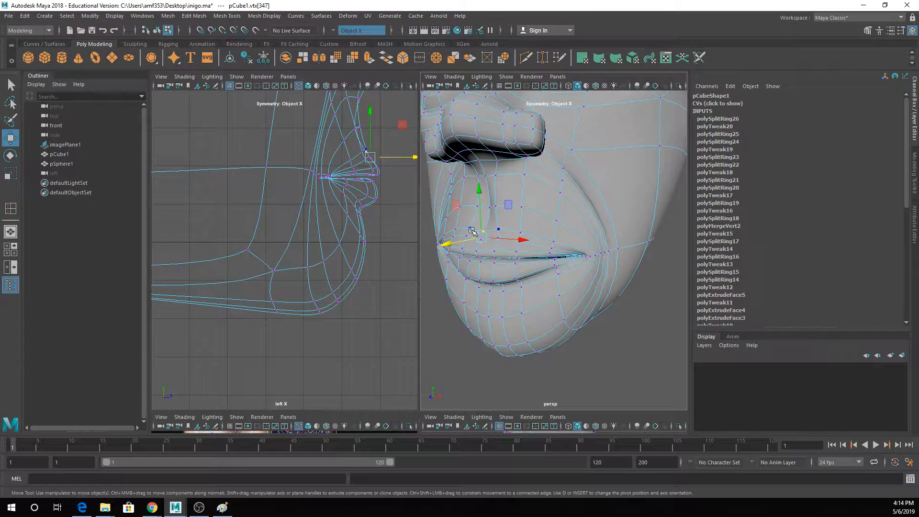
key(q)
click(494, 204)
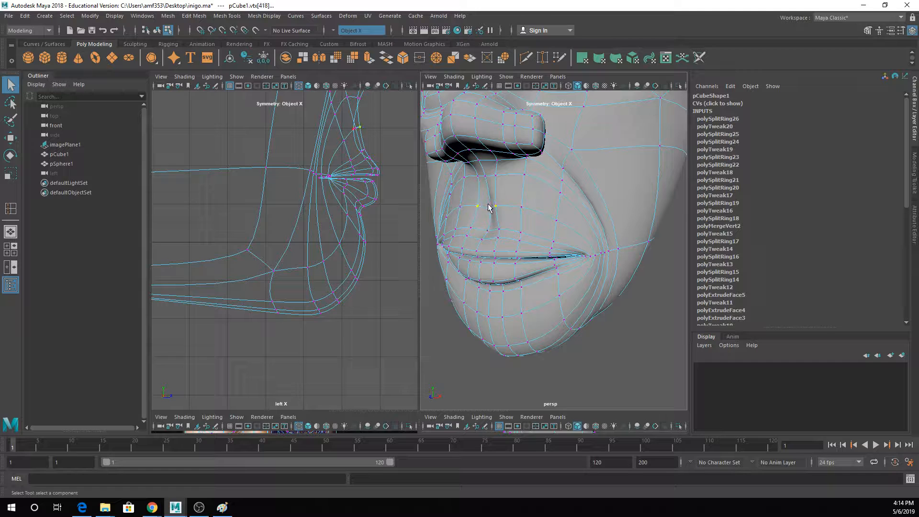
key(w)
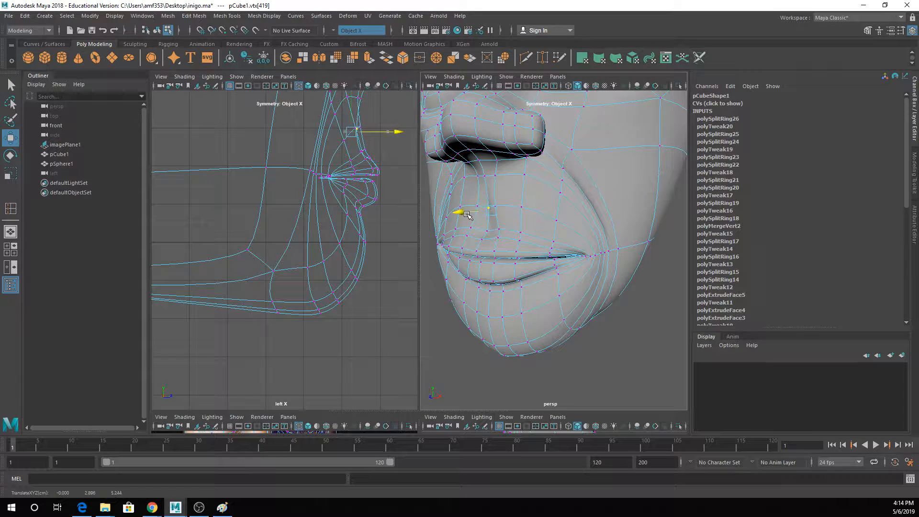
- Turn off smooth preview, move the groove's middle side vertices outward symmetrically and smooth the head again
scroll(479, 209, up, 3)
key(1)
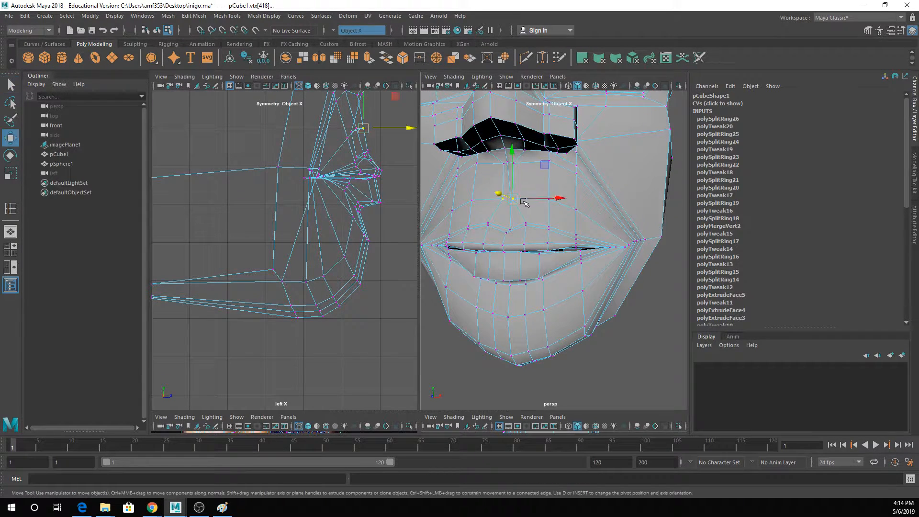
drag(524, 203, 532, 200)
key(3)
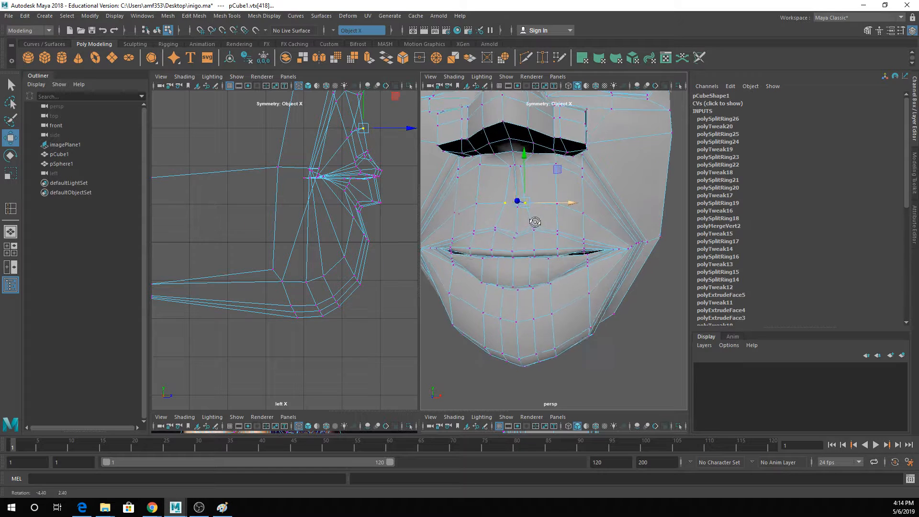
- Return to object mode, deselect the head and examine the whole smoothed face
key(q)
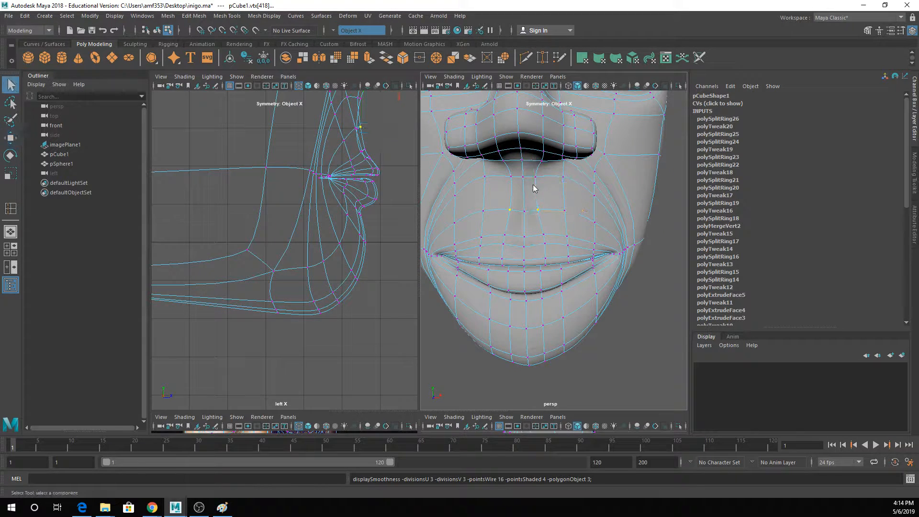
right_drag(534, 188, 579, 172)
click(639, 294)
scroll(630, 295, down, 3)
alt+drag(630, 295, 592, 205)
alt+drag(579, 267, 538, 256)
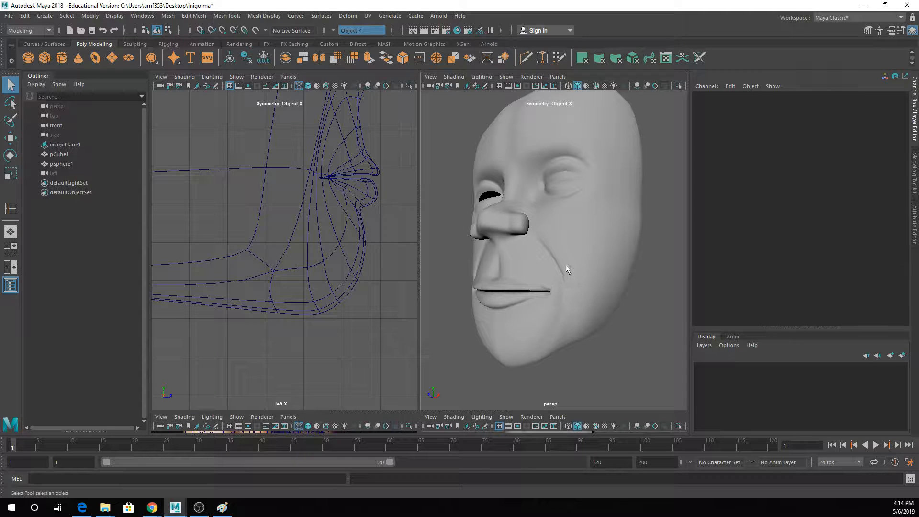
- Save the scene and view the whole smoothed face from the front
key(ctrl+s)
alt+drag(571, 246, 594, 291)
scroll(612, 252, down, 5)
scroll(581, 314, up, 6)
scroll(575, 249, down, 4)
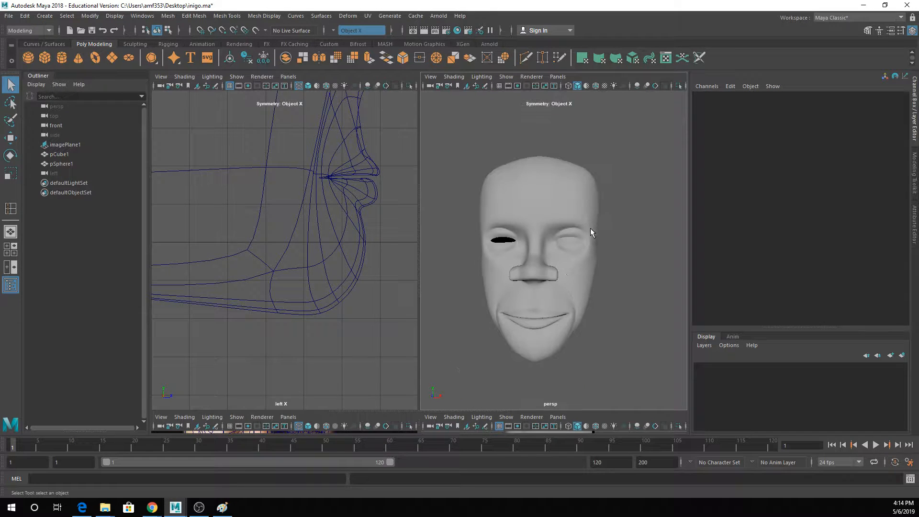
- Enlarge the perspective view, turn off smooth preview and insert edge loops just above and below the head's outer eye corners
click(567, 280)
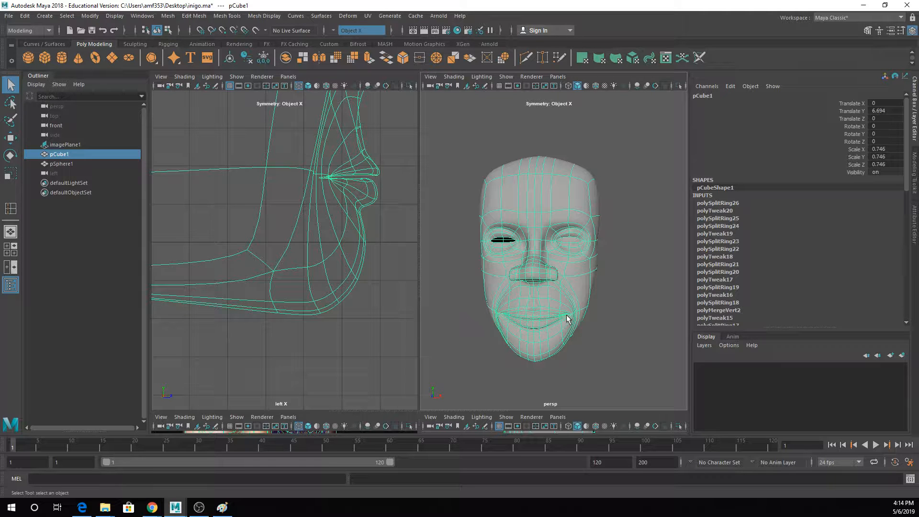
scroll(596, 228, up, 5)
key(space)
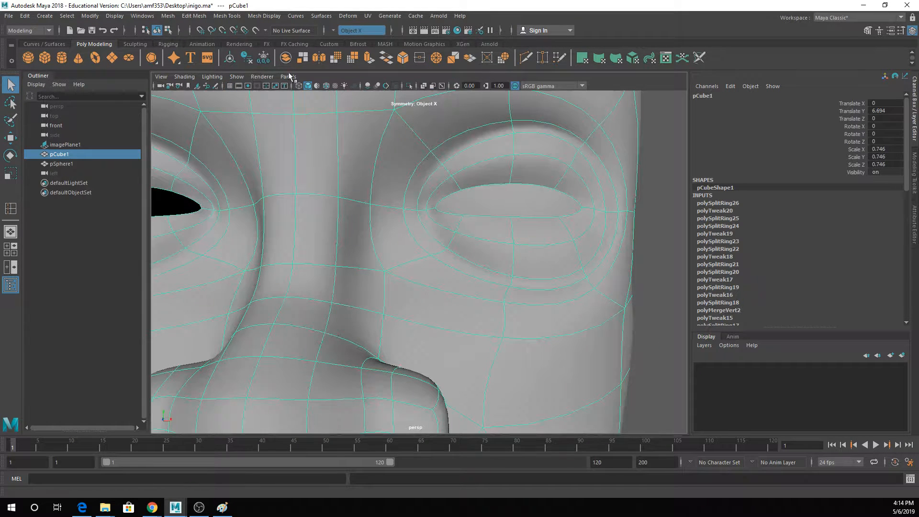
click(239, 18)
click(258, 89)
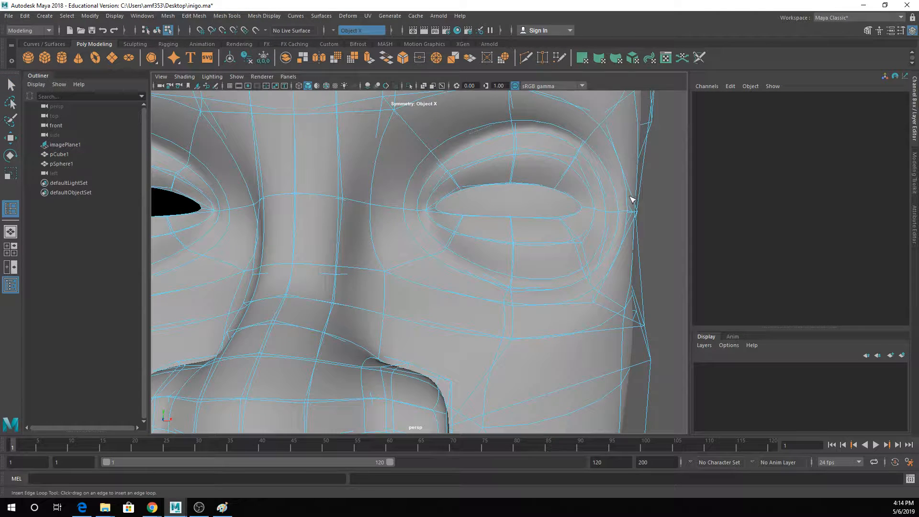
key(1)
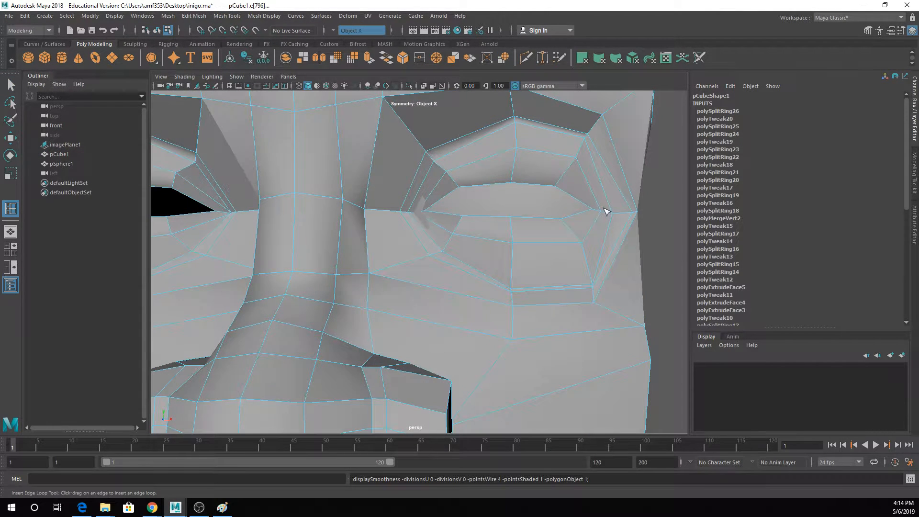
scroll(582, 259, up, 4)
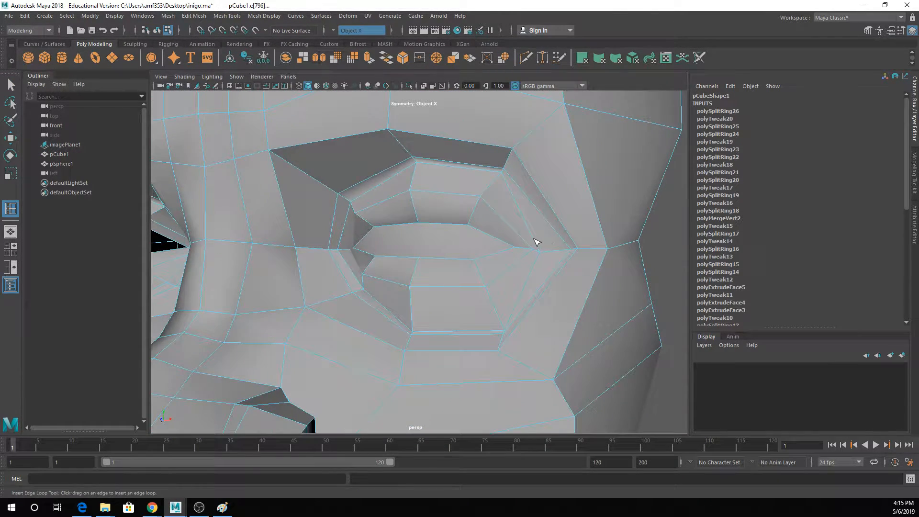
click(532, 246)
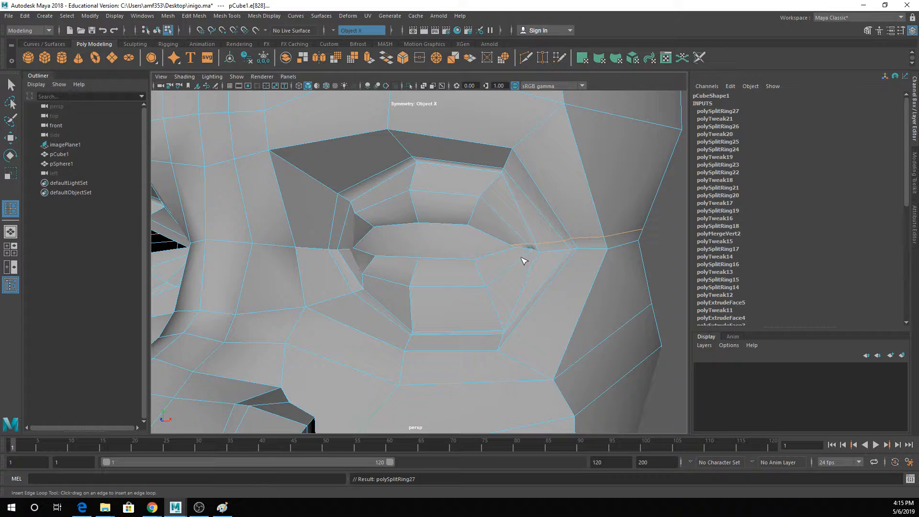
drag(524, 261, 545, 265)
- Smooth the head, return to object mode, deselect it and examine the outer eye corner
key(3)
key(q)
right_drag(568, 217, 613, 195)
click(632, 194)
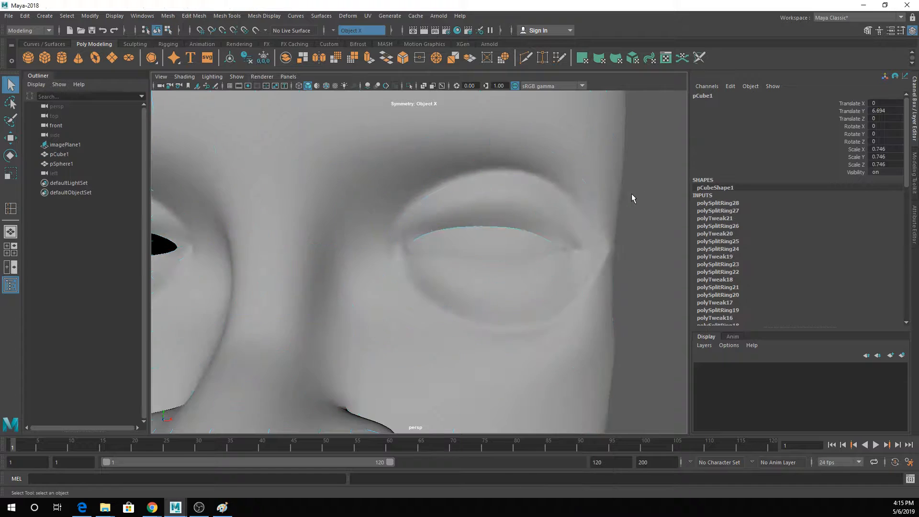
scroll(527, 261, down, 3)
alt+drag(565, 236, 458, 254)
- Select the head and insert additional edge loops around the mouth corners with smooth preview off
click(458, 254)
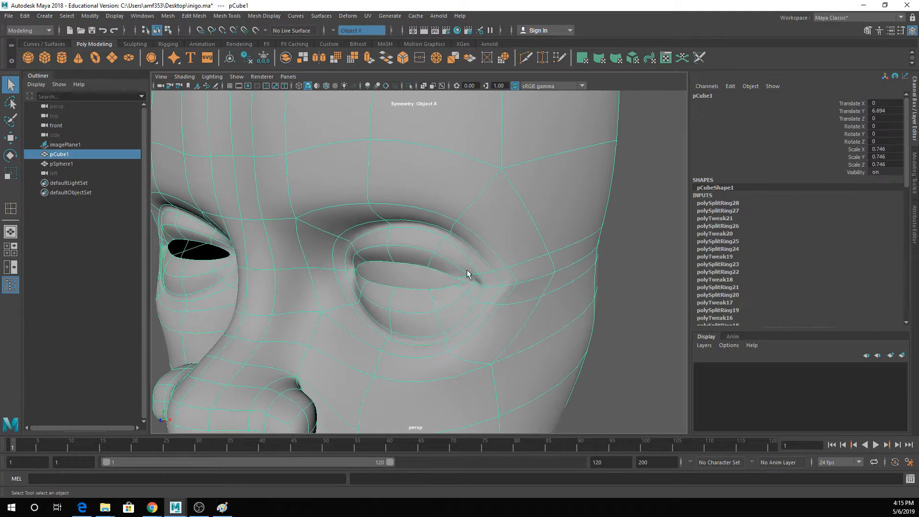
alt+middle_drag(457, 301, 482, 263)
scroll(482, 264, down, 4)
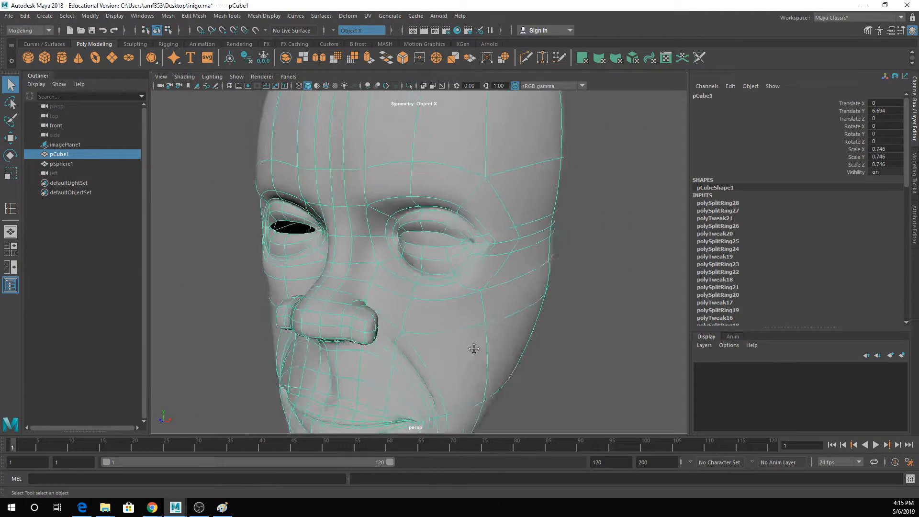
alt+middle_drag(474, 349, 502, 244)
mouse_move(472, 286)
alt+mouse_down()
mouse_move(496, 278)
mouse_move(484, 270)
mouse_move(463, 297)
alt+mouse_up()
key(g)
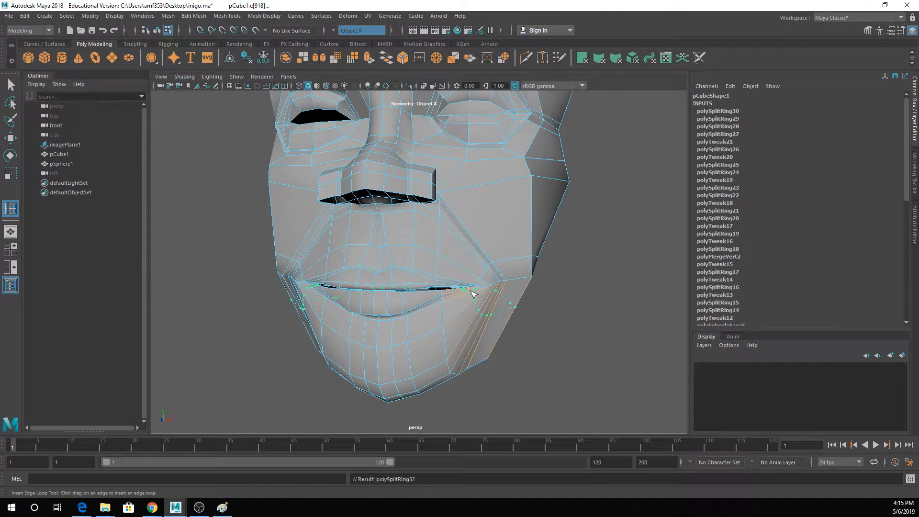
- Smooth the head, return to object mode, deselect it and check the mouth corners and smile lines
key(3)
key(q)
right_drag(506, 232, 546, 219)
click(600, 280)
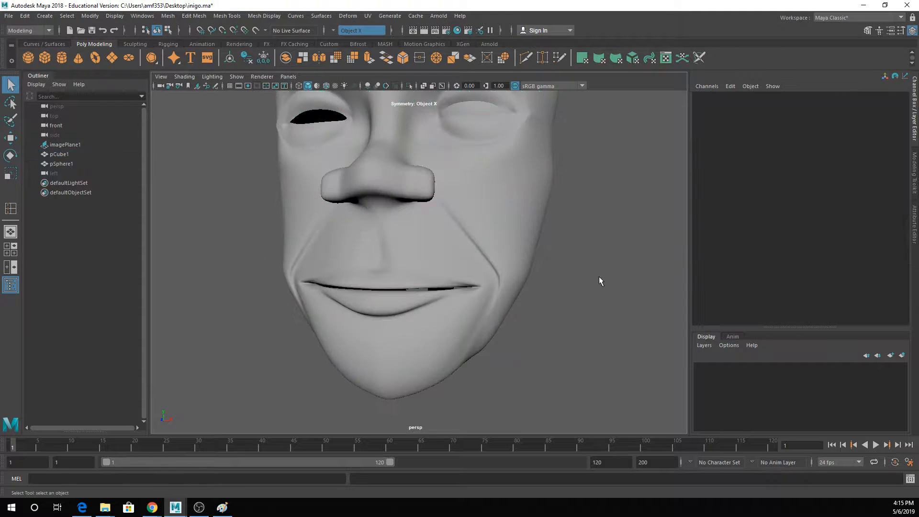
alt+drag(600, 280, 534, 303)
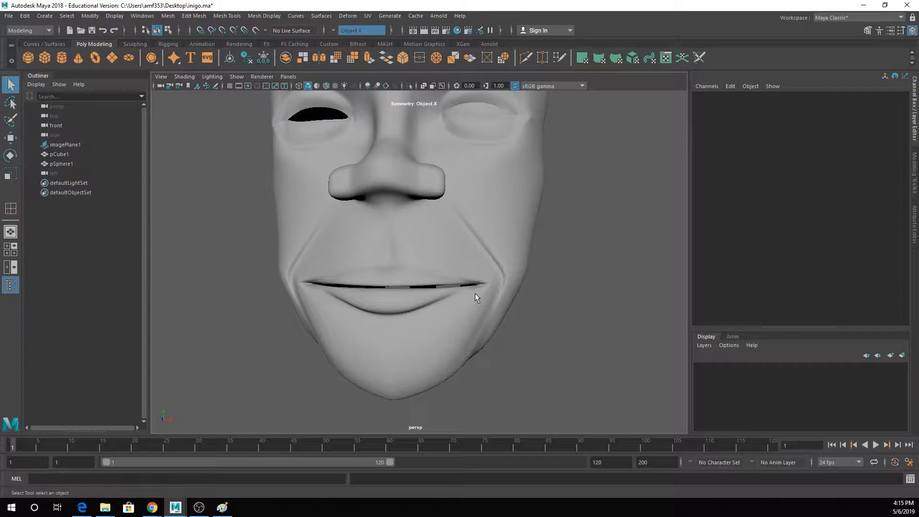
- Turn off smooth preview, select the cheek edges above mouth level and move them outward symmetrically to fill out the cheeks
click(505, 252)
key(1)
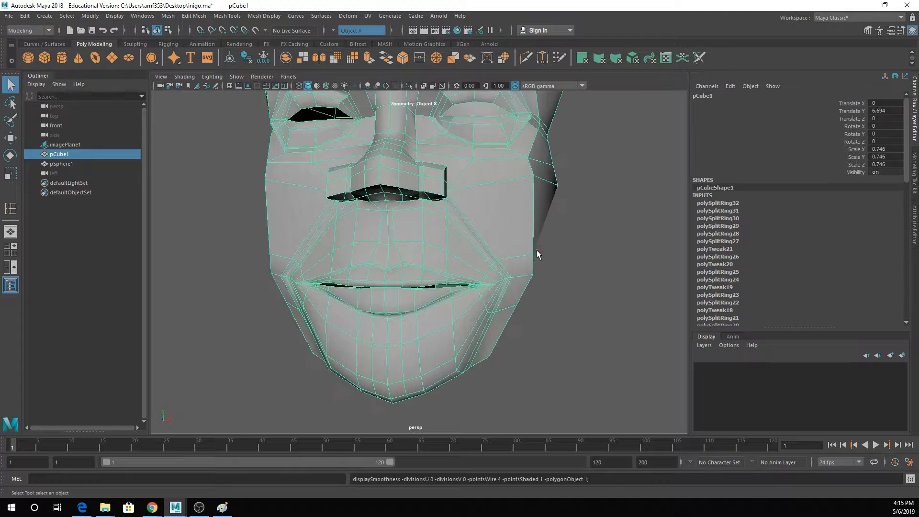
alt+drag(536, 250, 533, 256)
right_drag(535, 259, 530, 239)
double_click(527, 247)
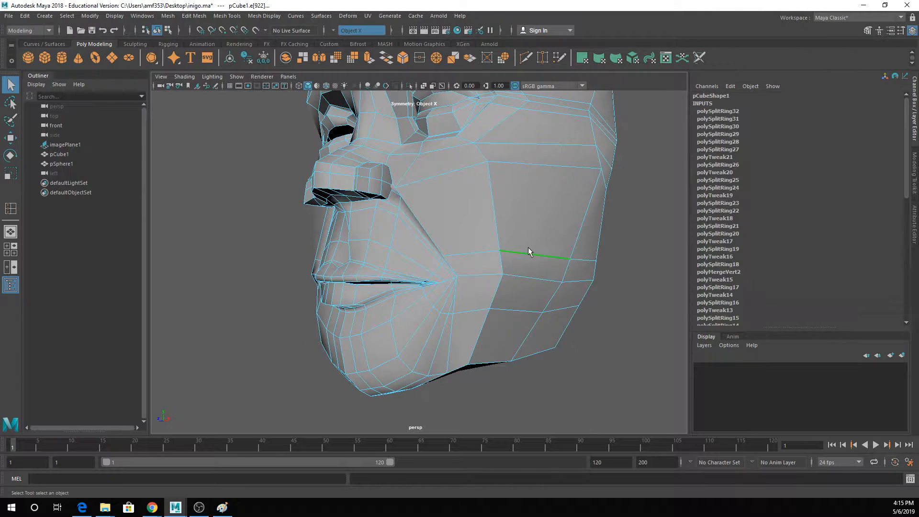
ctrl+drag(378, 239, 447, 323)
alt+drag(438, 365, 539, 332)
key(w)
mouse_move(473, 240)
mouse_down()
mouse_move(473, 218)
mouse_move(464, 250)
mouse_move(488, 244)
mouse_up()
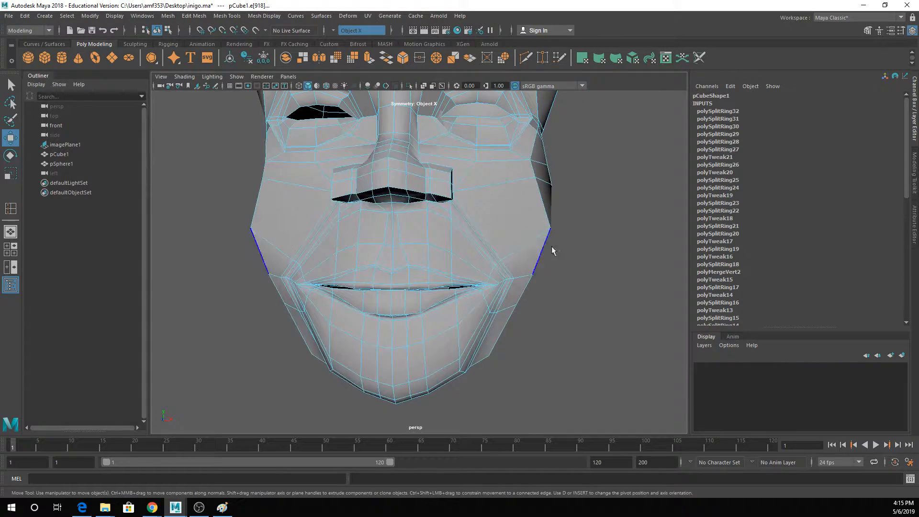
- Select the vertical edges at the side of the cheek and move them forward symmetrically
key(q)
alt+drag(500, 186, 453, 201)
right_drag(507, 247, 495, 211)
click(502, 247)
key(w)
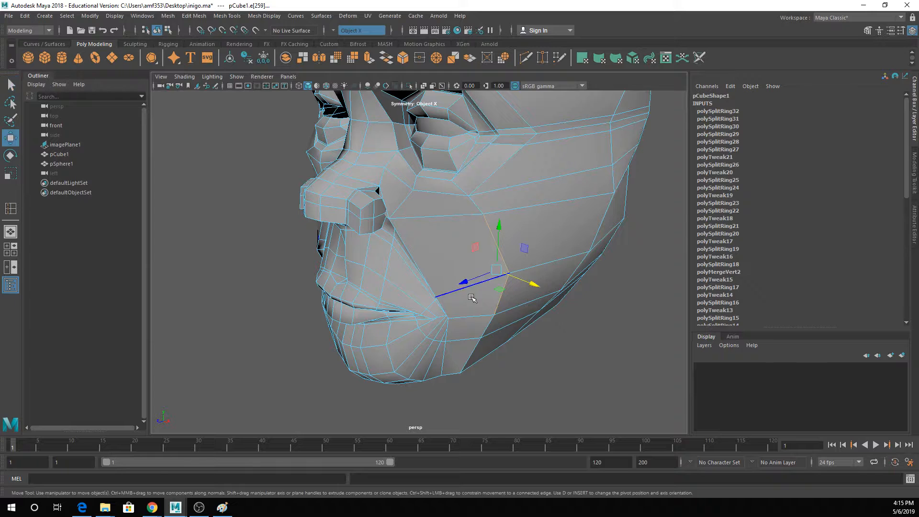
double_click(485, 275)
key(r)
key(q)
click(493, 279)
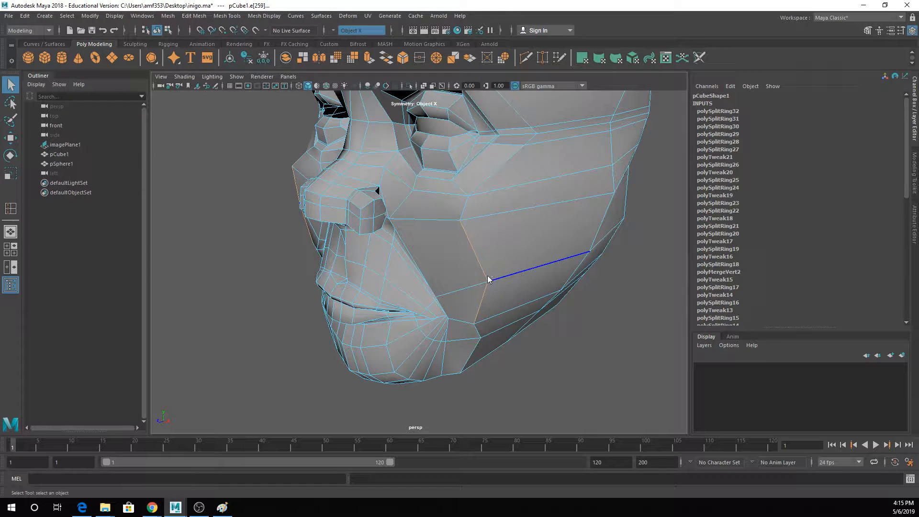
- Switch to vertex selection, reposition the outermost cheek vertex symmetrically and smooth the head to check the cheek contour
right_drag(488, 240, 448, 235)
click(487, 282)
click(486, 283)
key(w)
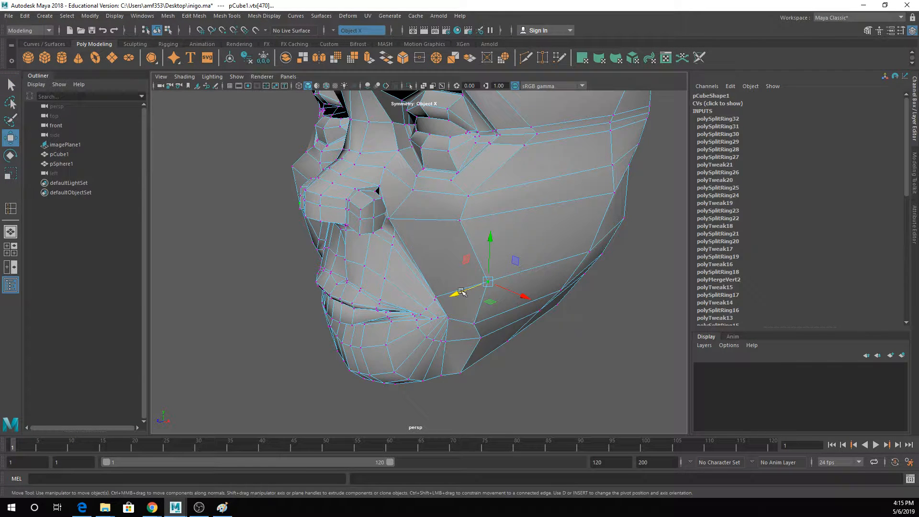
drag(459, 291, 484, 293)
alt+drag(492, 261, 539, 284)
key(3)
scroll(518, 258, down, 3)
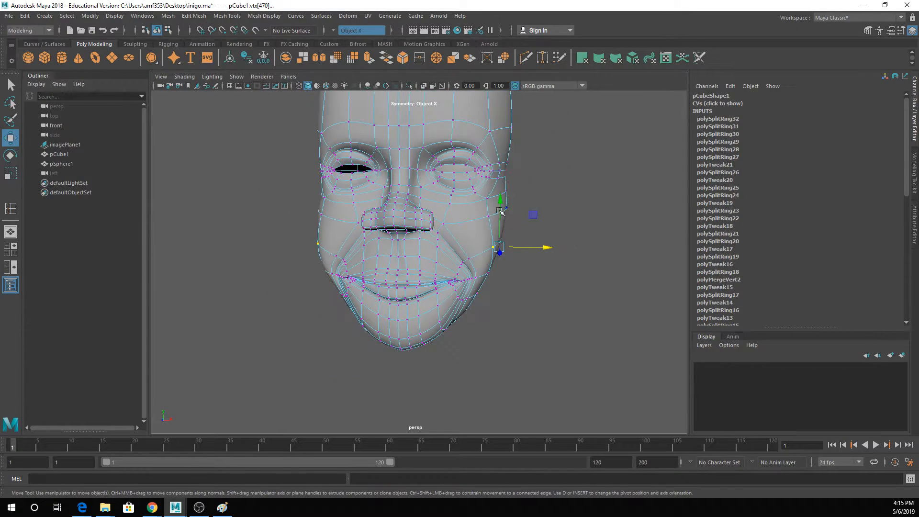
alt+drag(498, 209, 511, 205)
- Return to object mode, leave the head smoothed and deselected, examine it from the side and save the scene
key(1)
right_drag(488, 211, 540, 187)
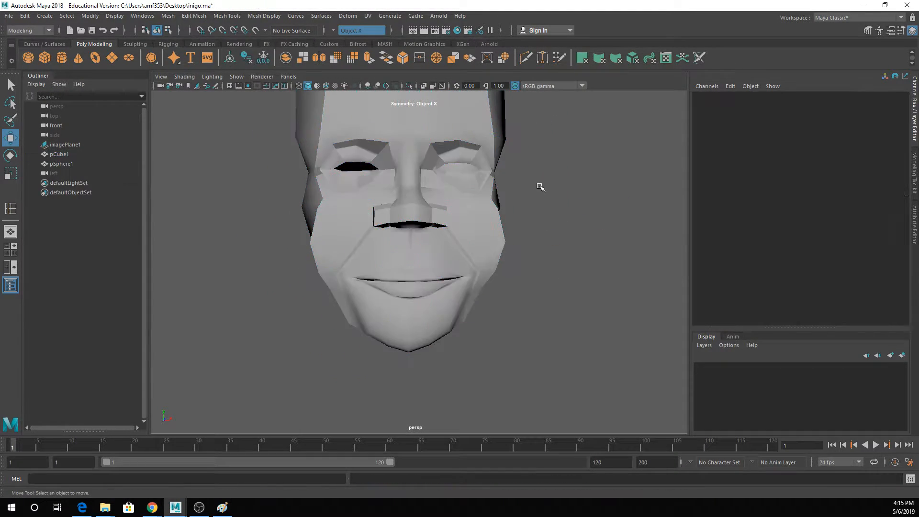
scroll(541, 222, down, 4)
click(429, 184)
key(3)
click(501, 226)
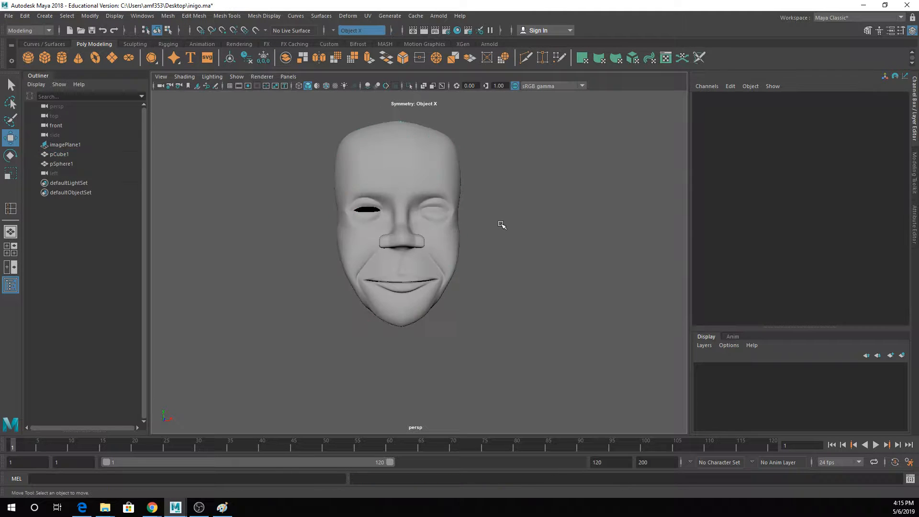
alt+drag(479, 277, 447, 259)
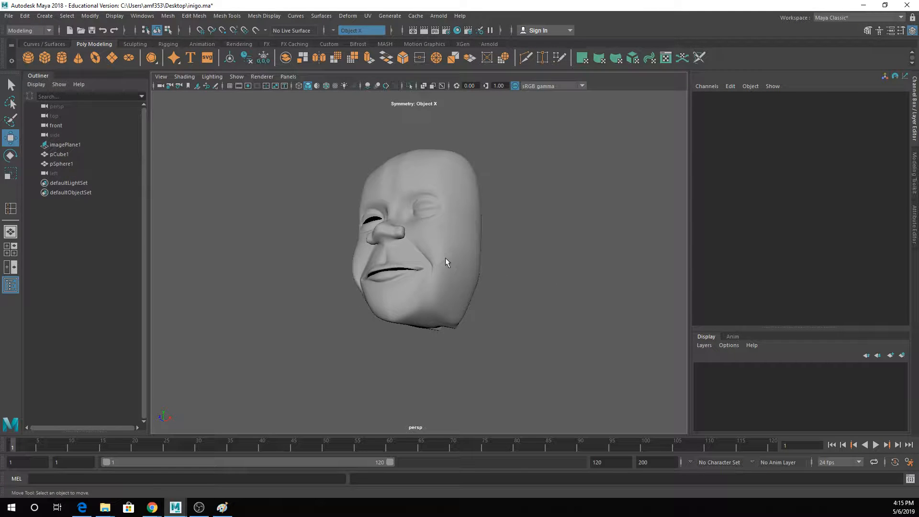
key(ctrl+s)
key(ctrl+s)
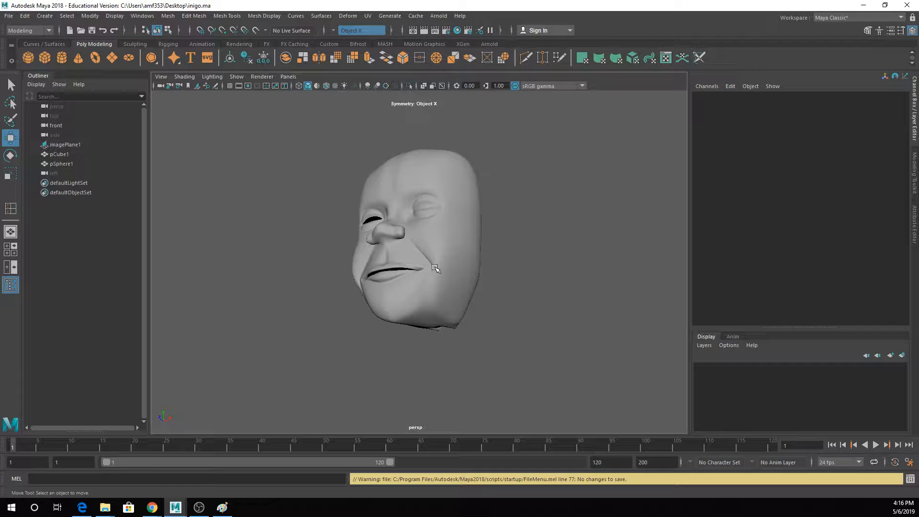
- Create a polygon cube about 7 units wide below the head and set its Translate X, Y and Z to 0
scroll(434, 267, down, 3)
alt+middle_drag(455, 373, 434, 304)
alt+drag(434, 304, 480, 301)
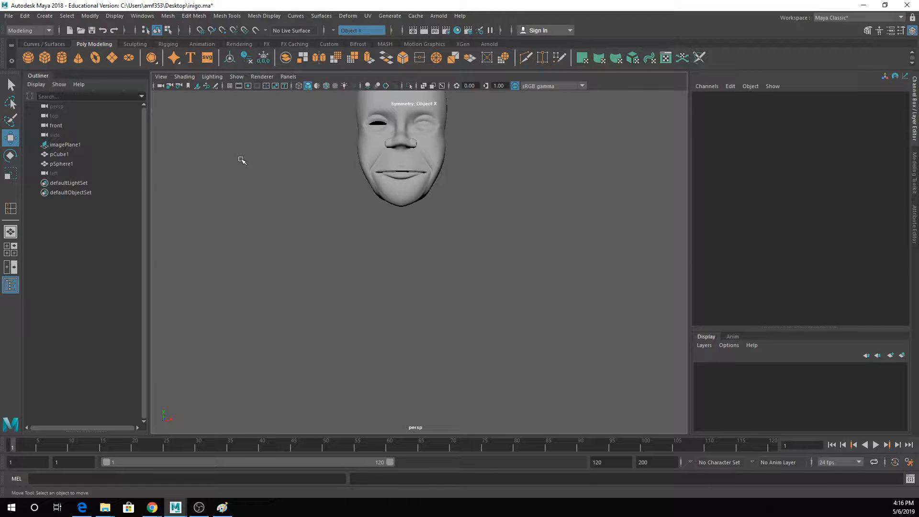
click(49, 58)
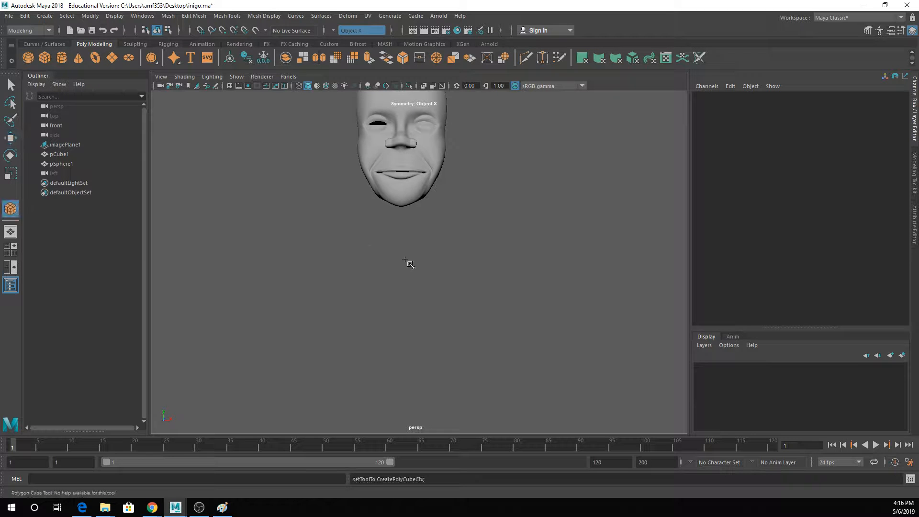
alt+drag(409, 263, 447, 361)
drag(889, 120, 884, 102)
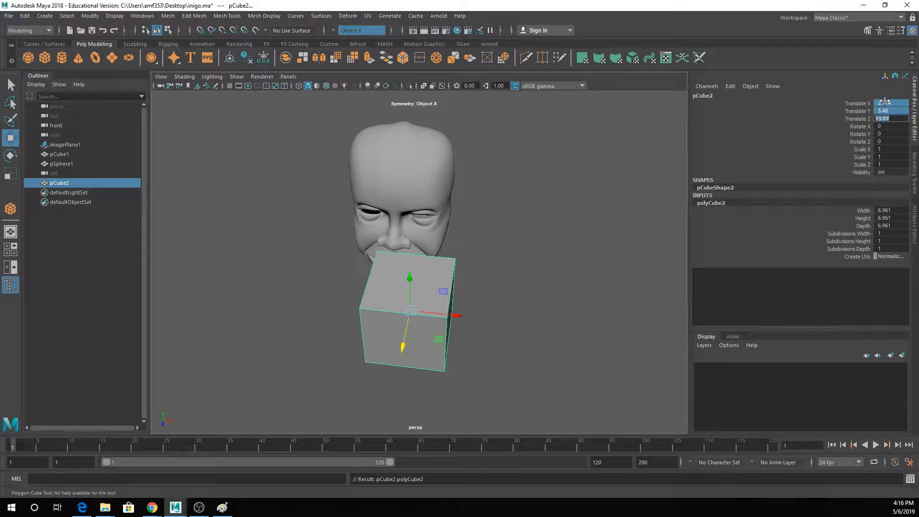
text(0)
key(Return)
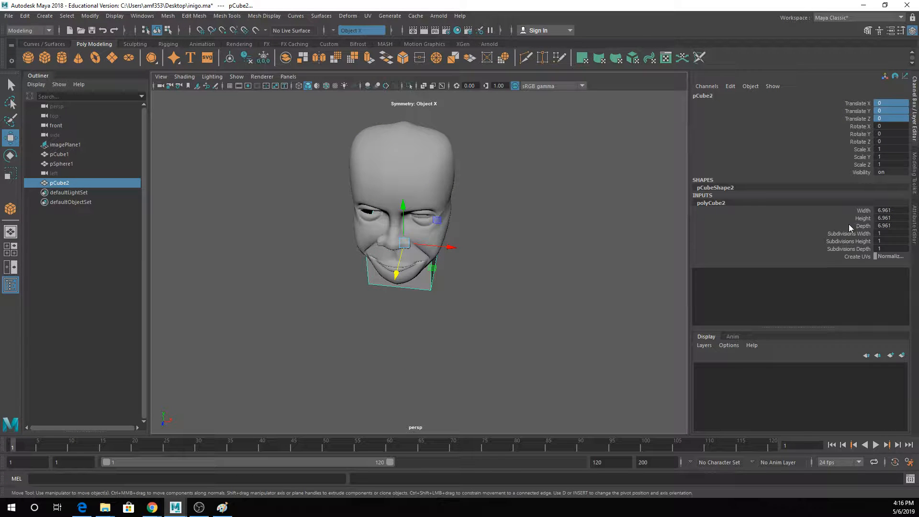
- Lower the new cube beneath the chin to a Translate Y of about -11.16
drag(846, 234, 849, 249)
middle_drag(648, 304, 573, 333)
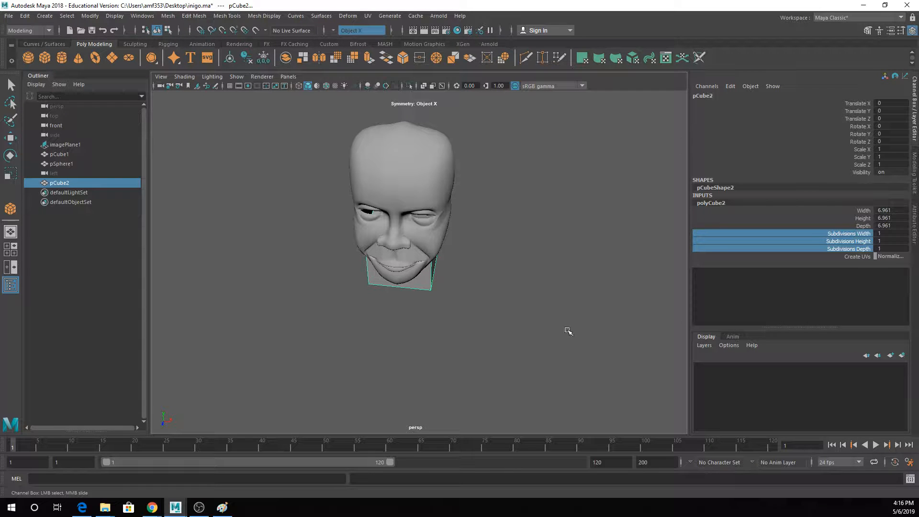
key(w)
drag(411, 226, 412, 290)
- Set the new cube's width, height and depth subdivisions to 2 and return to the multi-view layout
drag(850, 234, 854, 249)
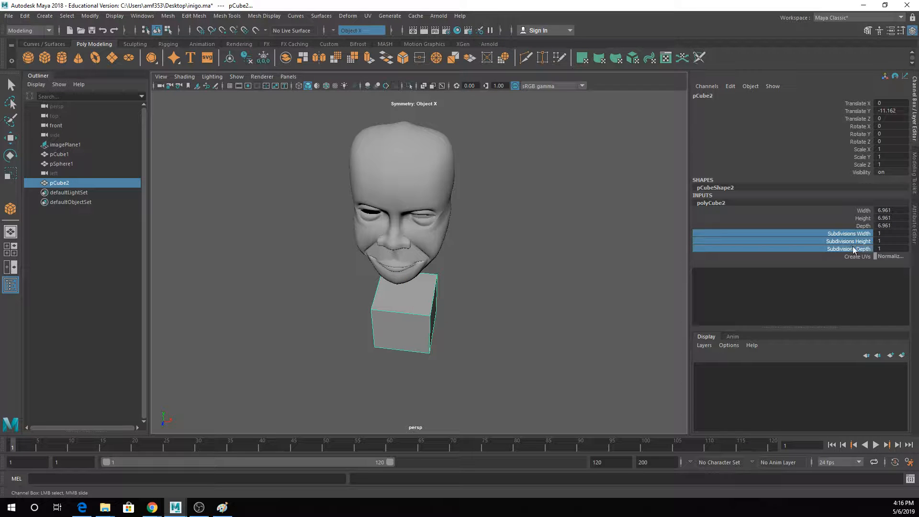
middle_drag(629, 291, 632, 294)
key(q)
scroll(441, 300, up, 2)
alt+drag(442, 304, 423, 256)
key(space)
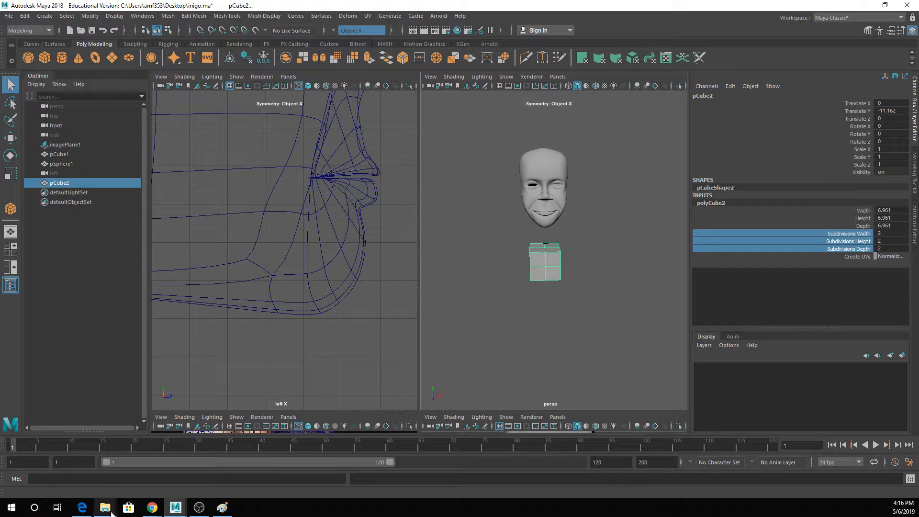
- Switch to the Chrome window showing Google Drive and search Google for "human muscles"
mouse_move(152, 508)
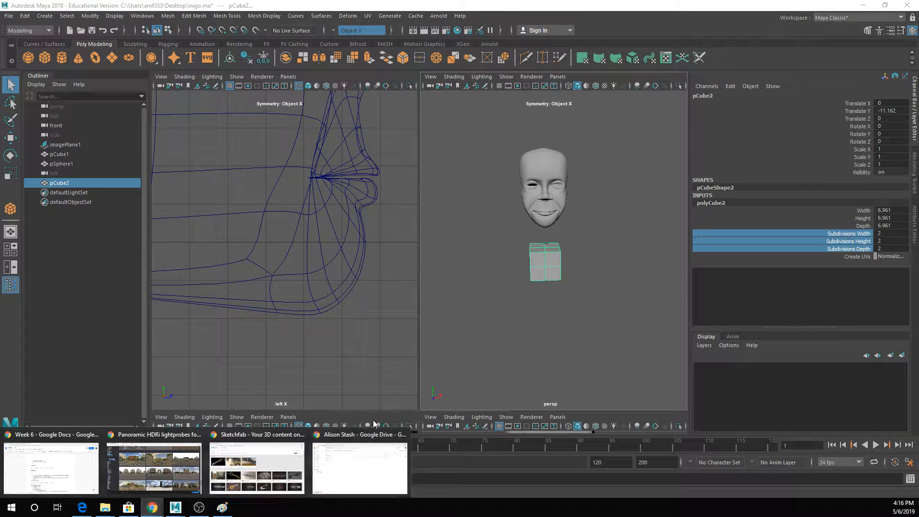
click(347, 467)
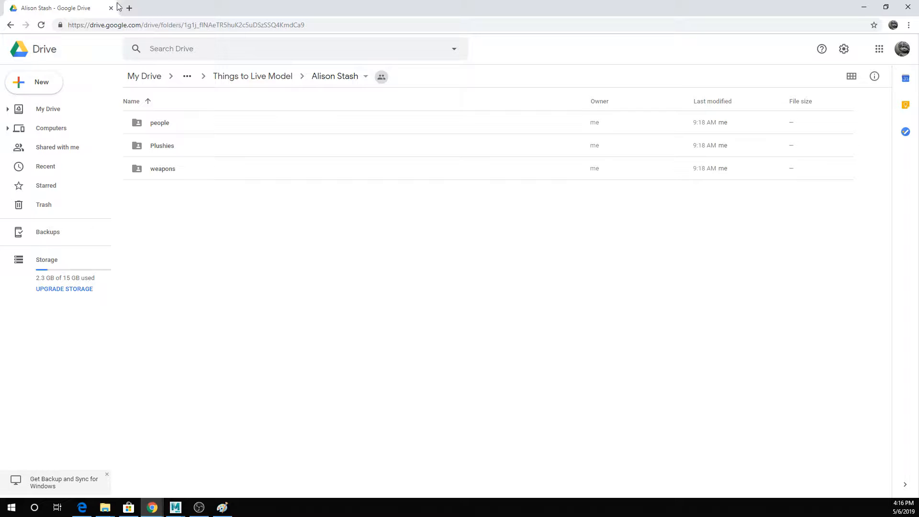
click(128, 26)
text(human )
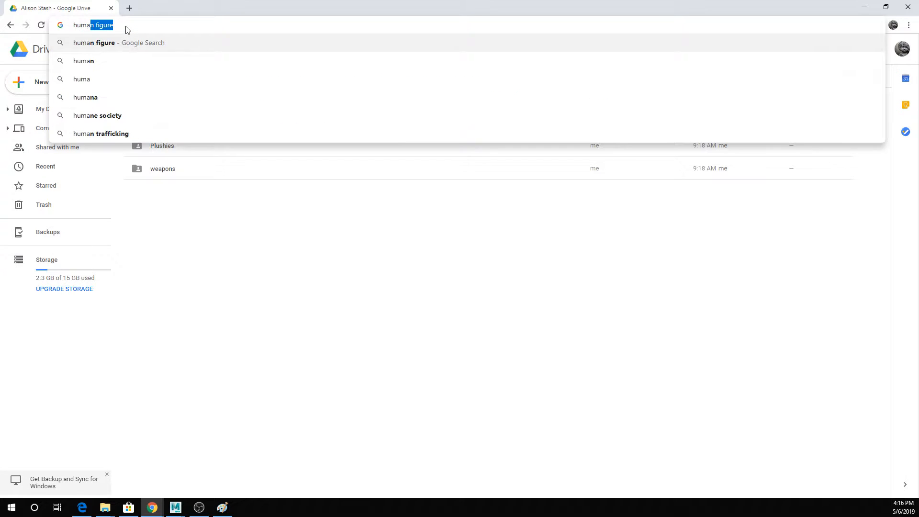
text(muscles)
key(Return)
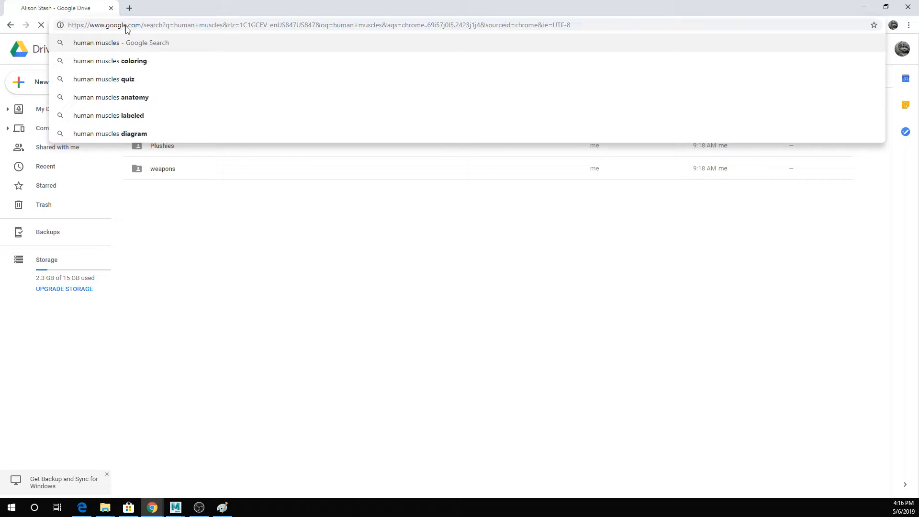
- Change the Google search to "human figure" and show the image results
double_click(129, 55)
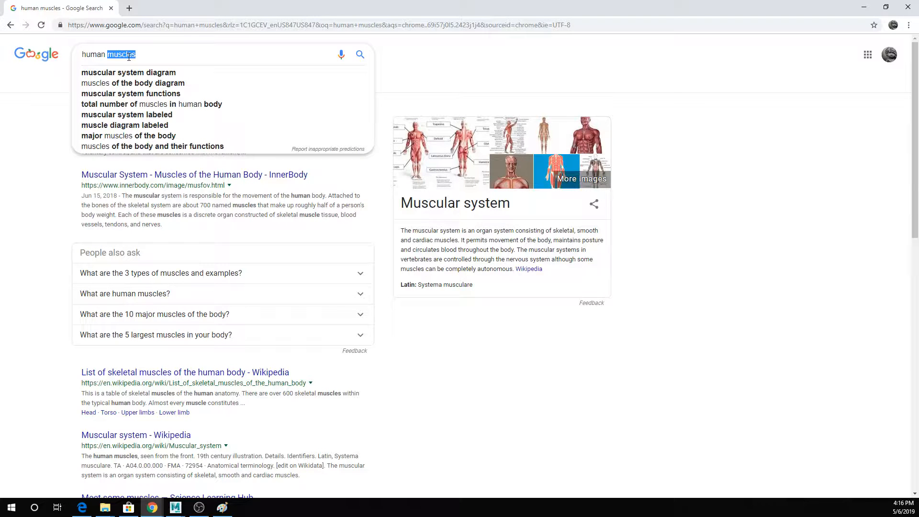
text(figure)
key(Return)
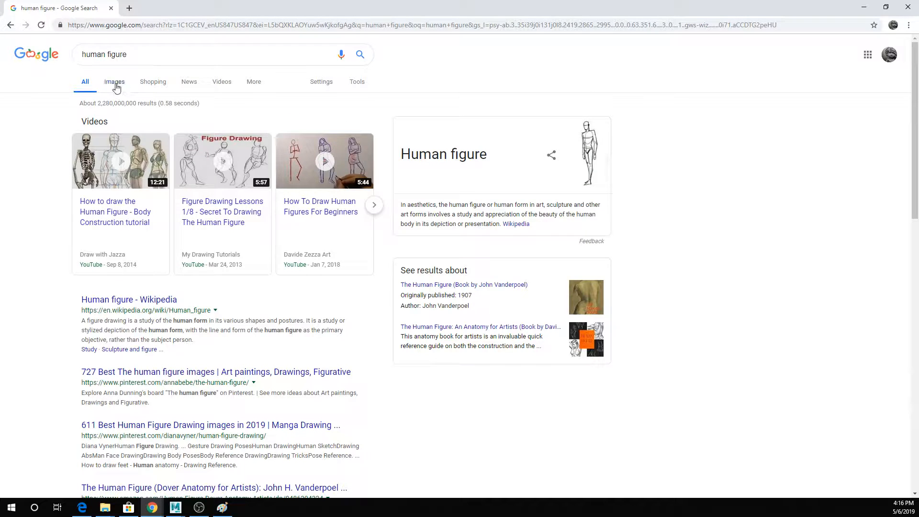
click(114, 84)
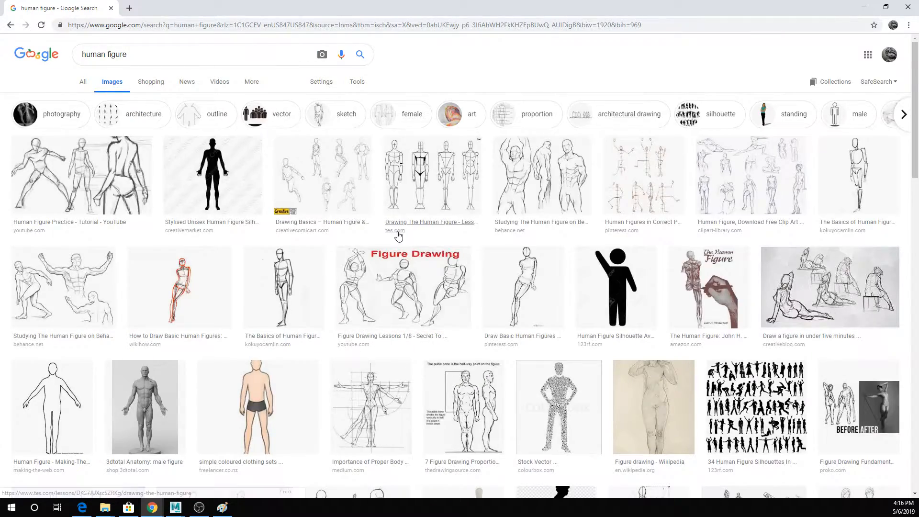
- Browse the human figure images and open the "Studying The Human Figure on Behance" drawing as a body reference
scroll(398, 236, down, 7)
scroll(398, 235, down, 4)
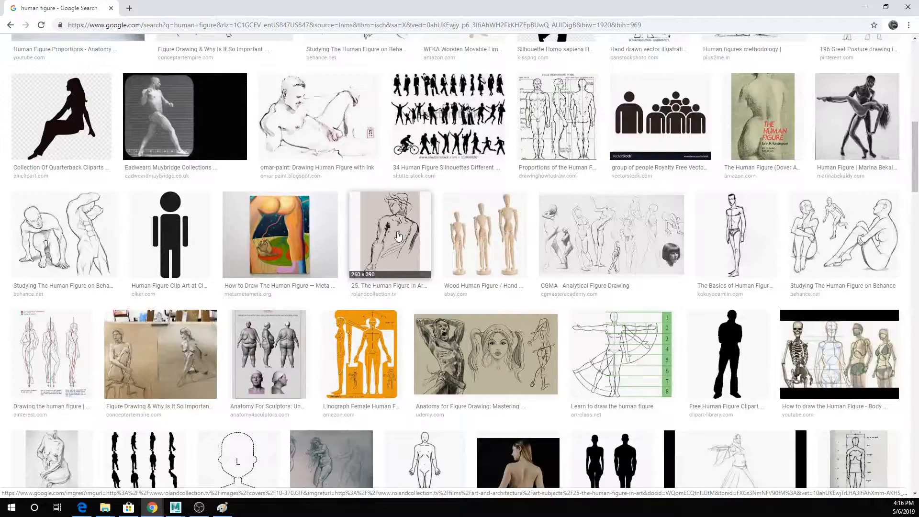
scroll(397, 236, down, 1)
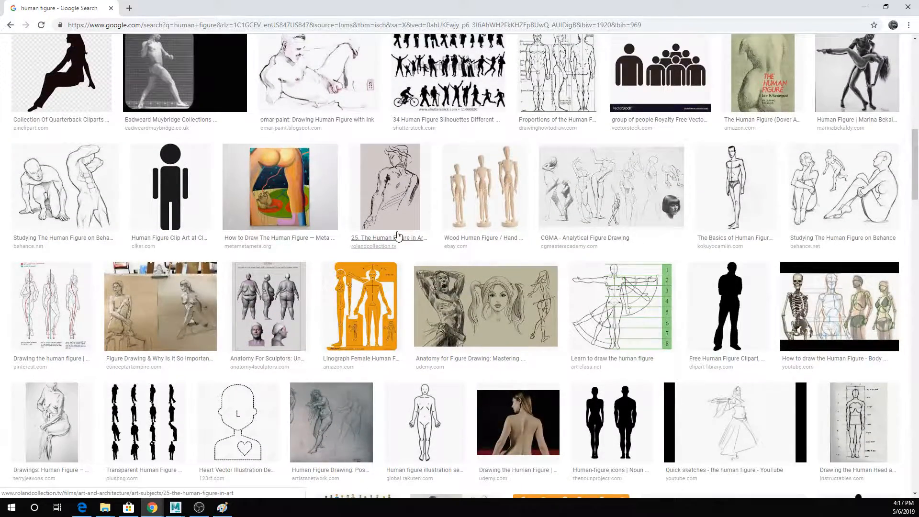
scroll(397, 235, up, 9)
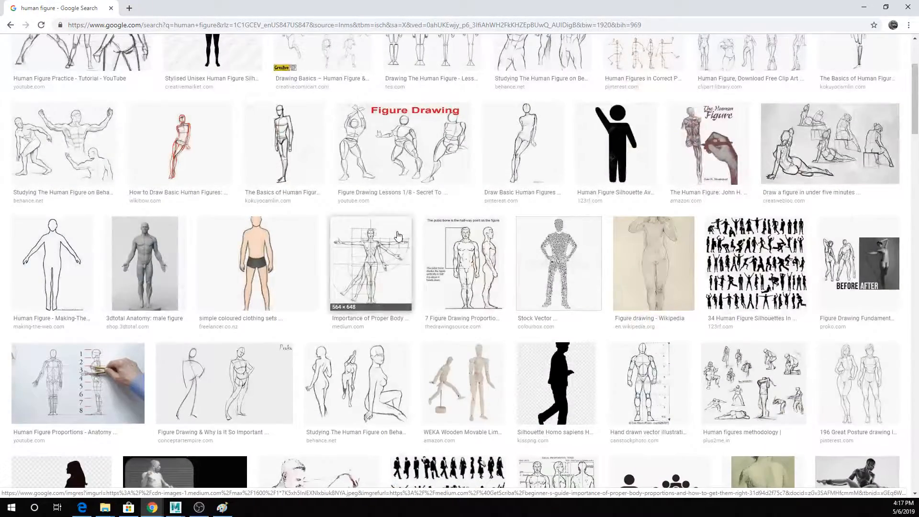
click(87, 154)
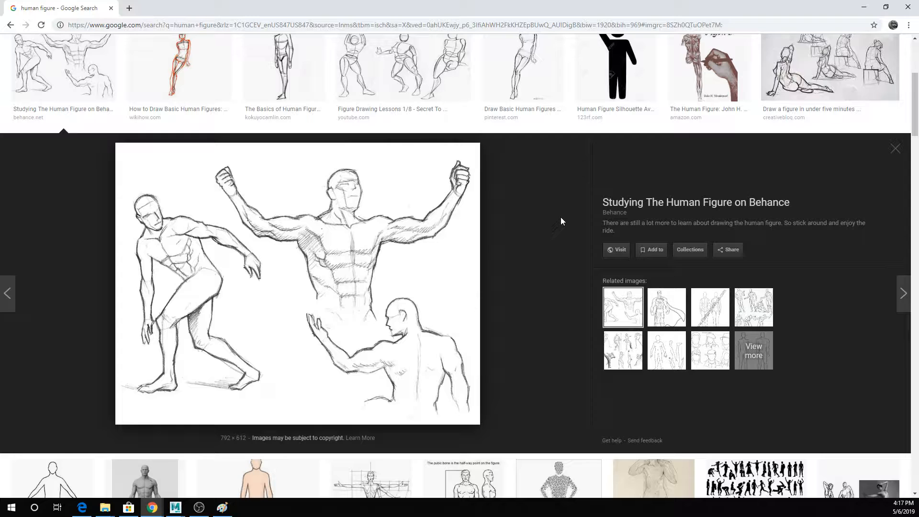
- Switch back to Maya and show the front view with both the head and the new cube in frame
click(175, 507)
key(space)
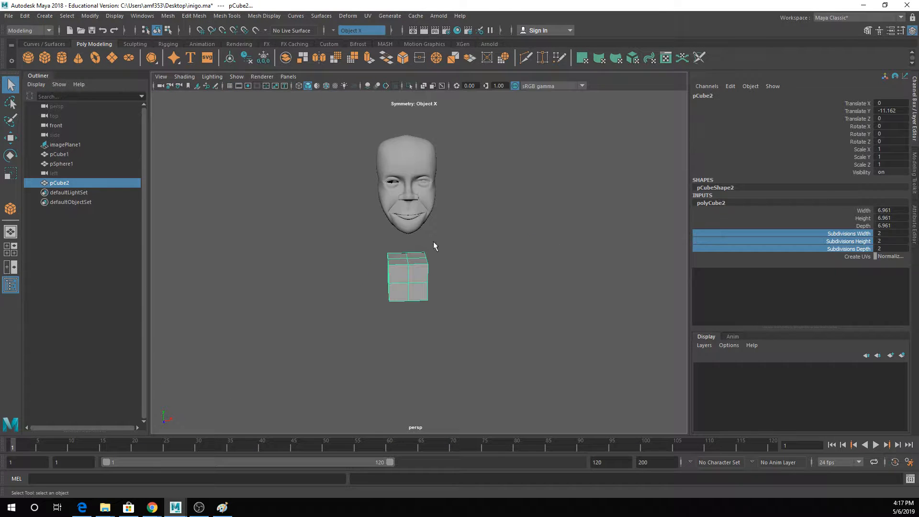
key(space)
key(space)
key(space)
key(space)
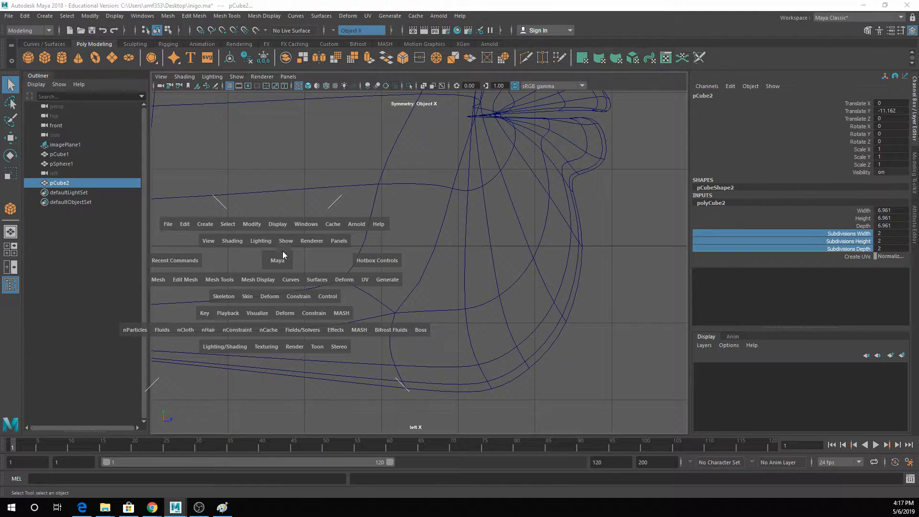
click(277, 256)
click(282, 284)
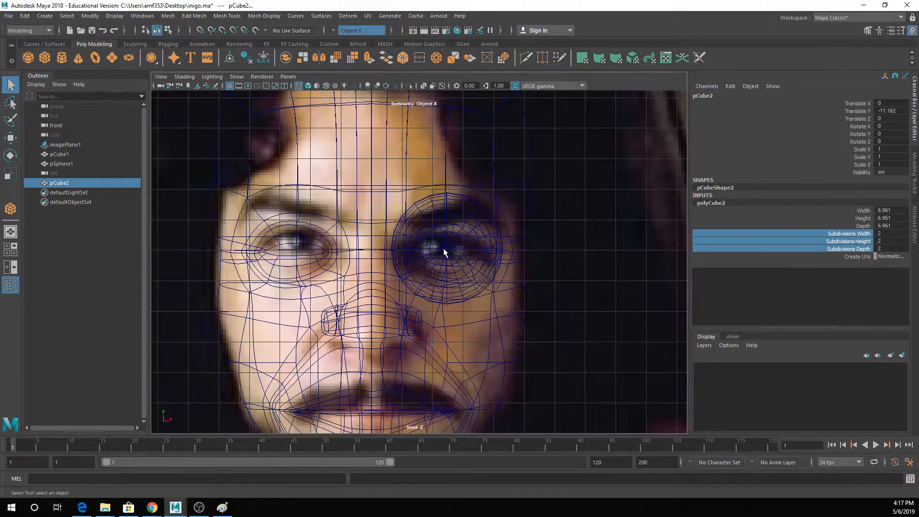
scroll(445, 253, down, 8)
alt+middle_drag(430, 181, 430, 164)
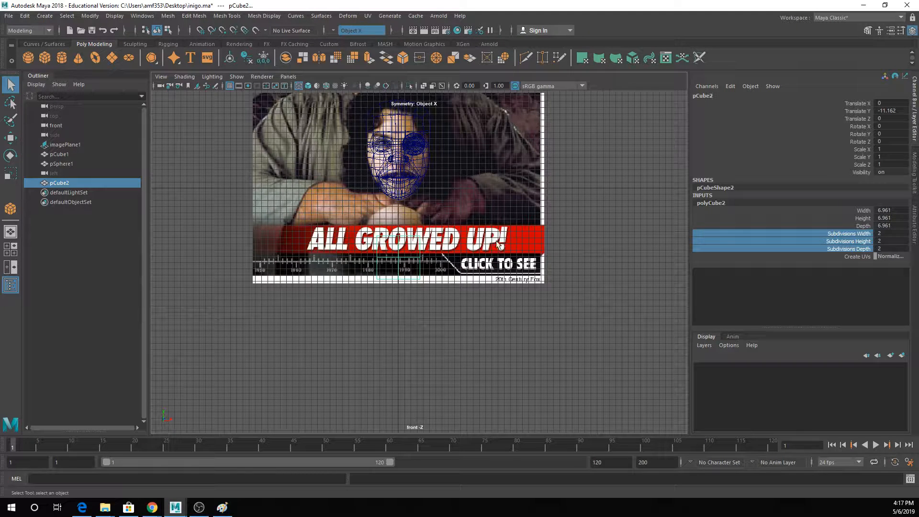
- Hide the image planes and the grid in the front view
key(space)
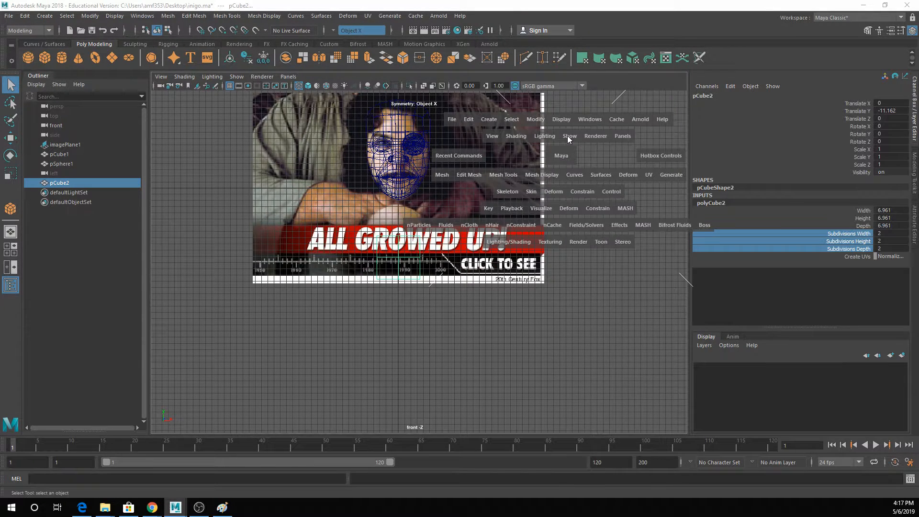
click(567, 136)
click(589, 229)
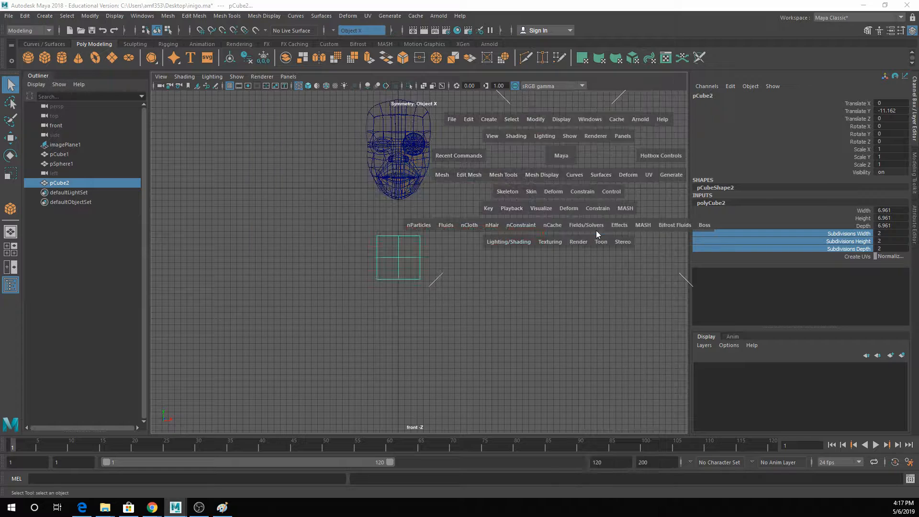
key(space)
click(486, 172)
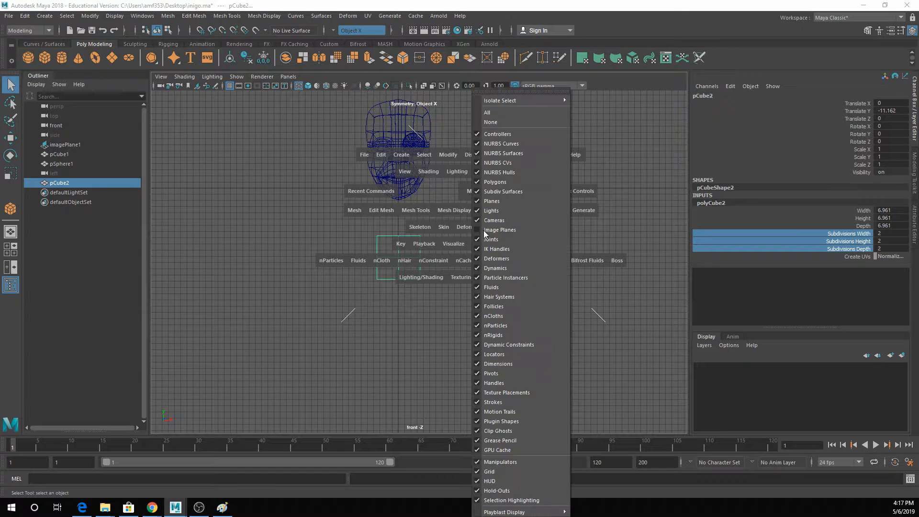
click(501, 469)
- Select all vertices of the cube below the head and scale them up by about 2.2 to form the torso block
right_drag(415, 257, 368, 234)
drag(340, 227, 440, 297)
key(r)
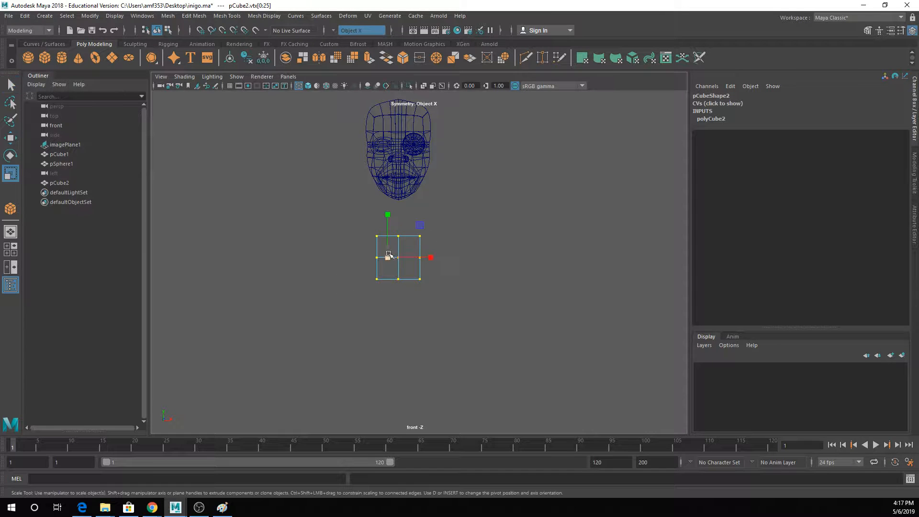
drag(388, 259, 429, 258)
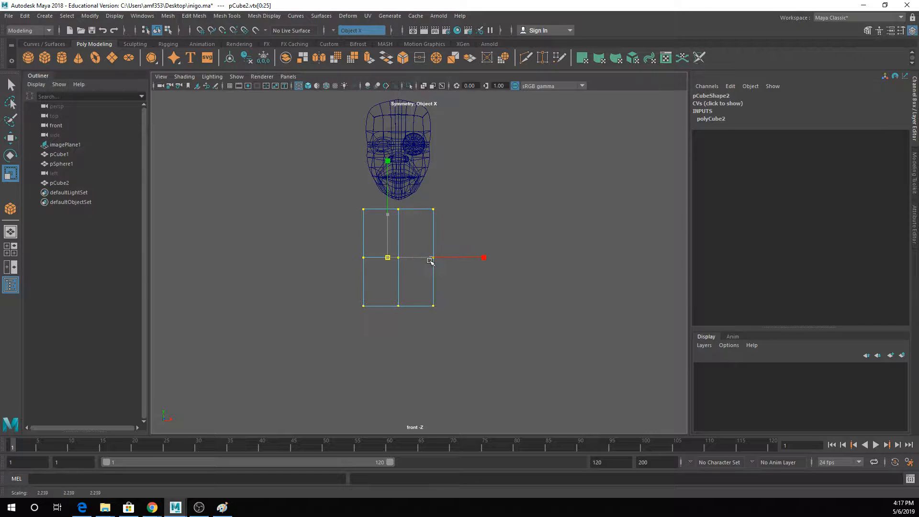
click(388, 222)
scroll(389, 222, up, 2)
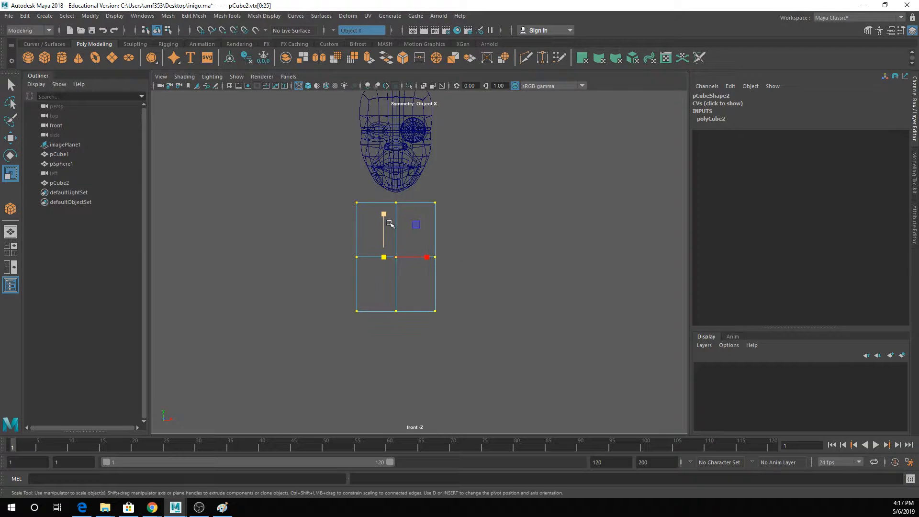
key(alt)
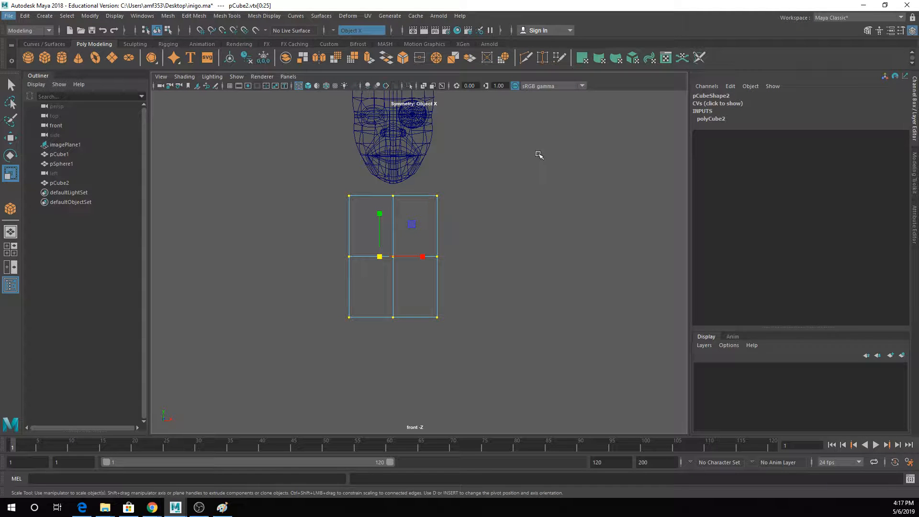
click(517, 188)
- Scale the torso block's upper vertical corner edges closer together in depth and move them inward to round the block's sides
key(space)
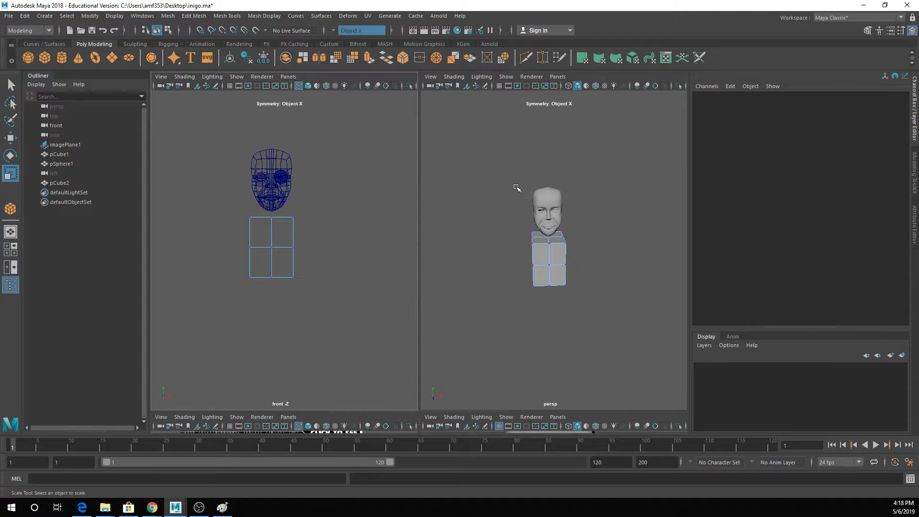
key(space)
click(377, 262)
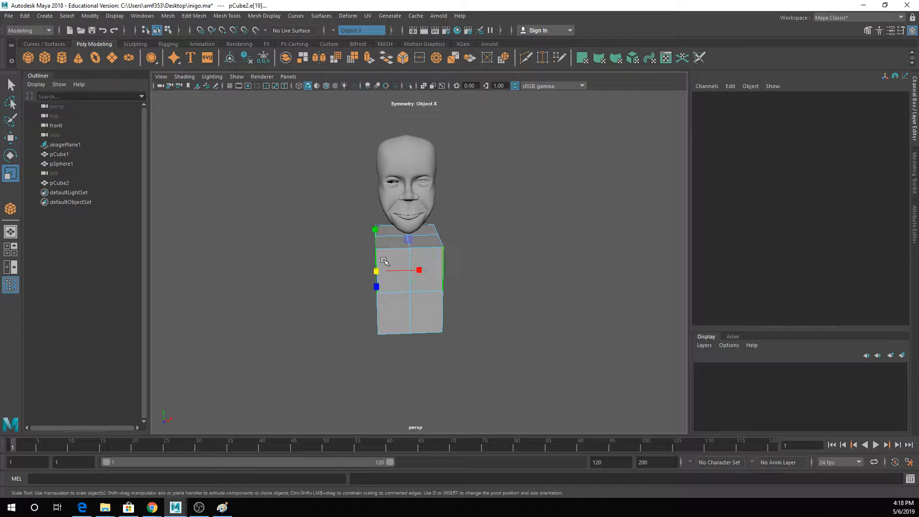
alt+drag(378, 261, 370, 269)
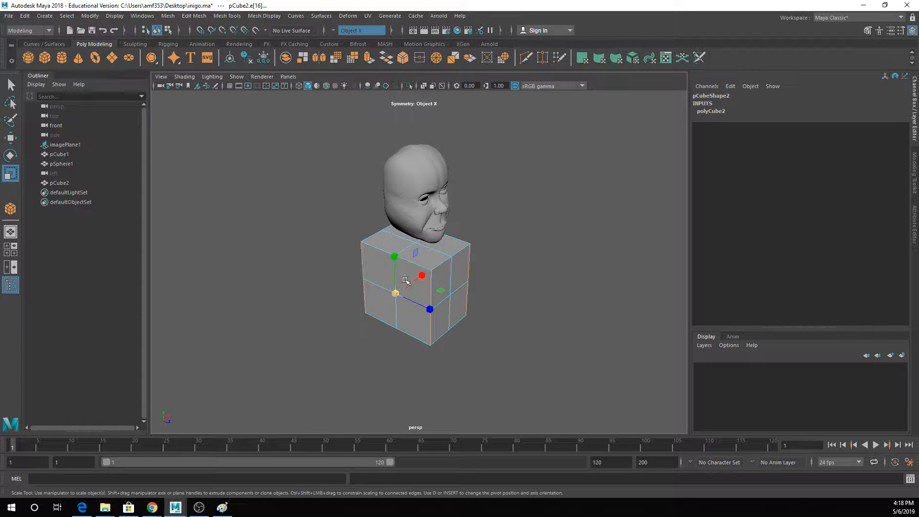
drag(430, 309, 419, 310)
key(w)
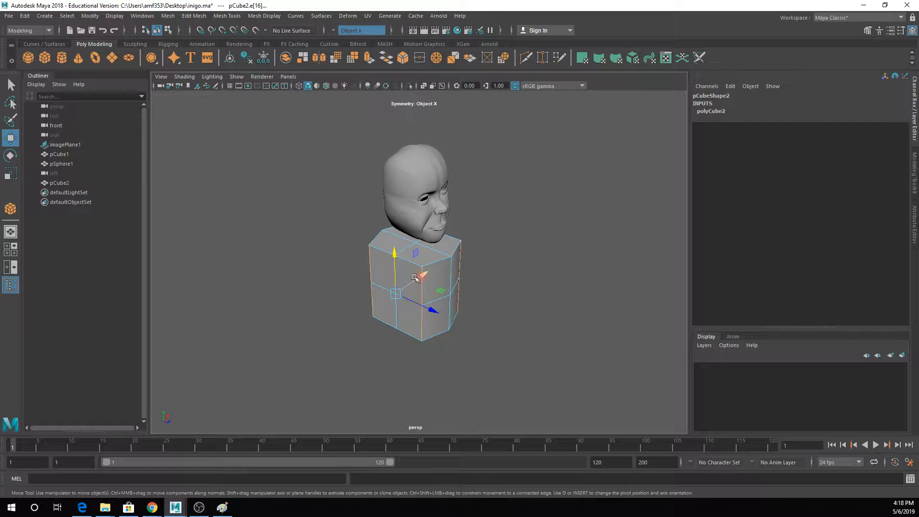
drag(424, 274, 431, 270)
key(q)
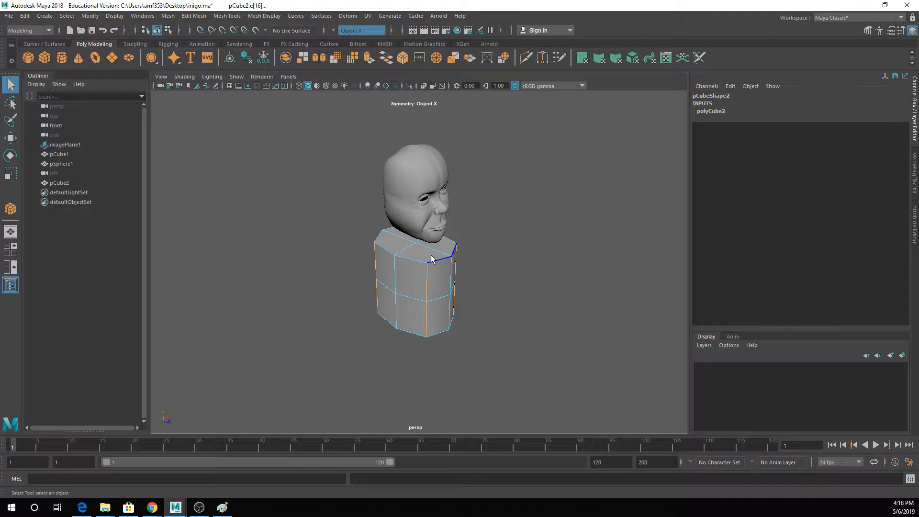
- Return the torso block to object selection and flatten it along its depth with the Scale tool
right_drag(431, 259, 430, 210)
key(r)
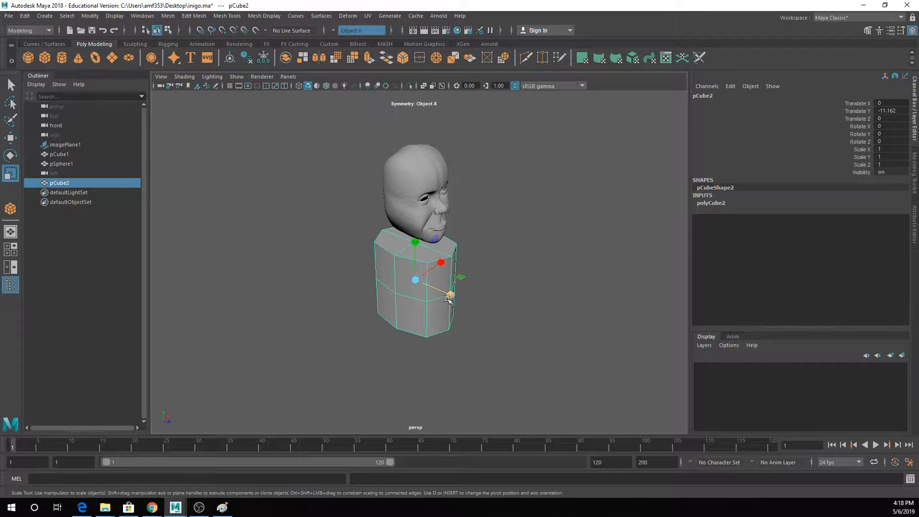
drag(449, 299, 433, 283)
- Insert a horizontal edge loop around the torso block in the front view, a little above its middle loop
key(space)
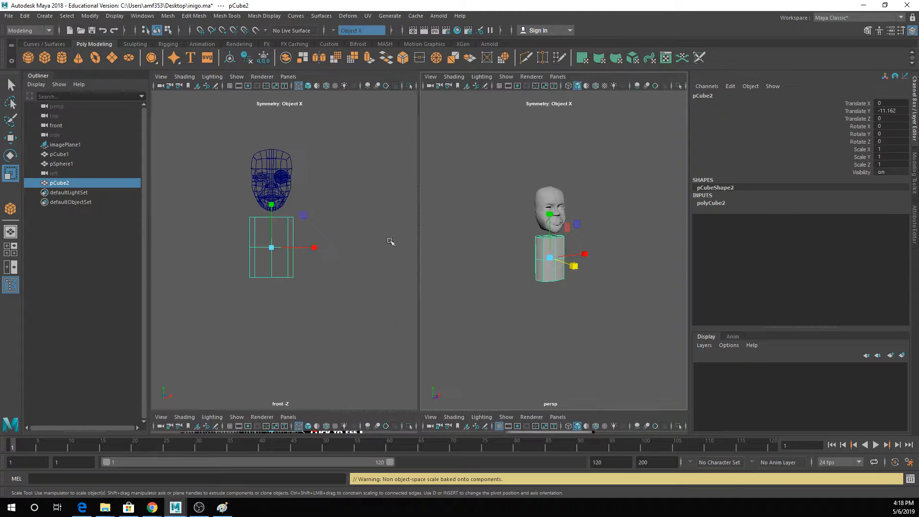
key(space)
alt+middle_drag(416, 202, 415, 225)
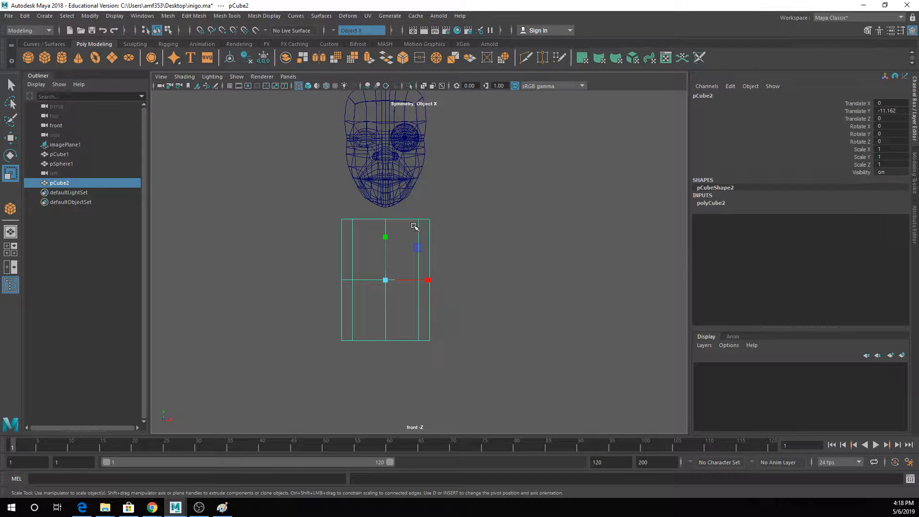
click(227, 15)
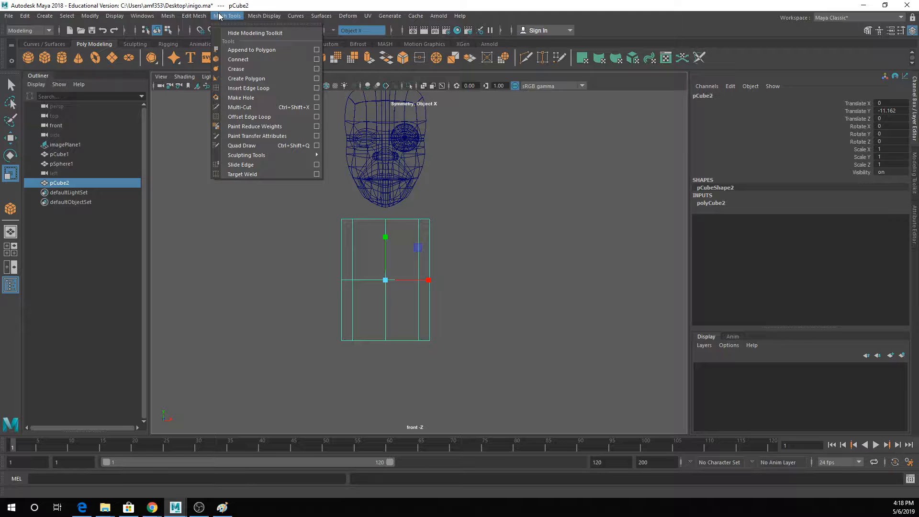
click(224, 87)
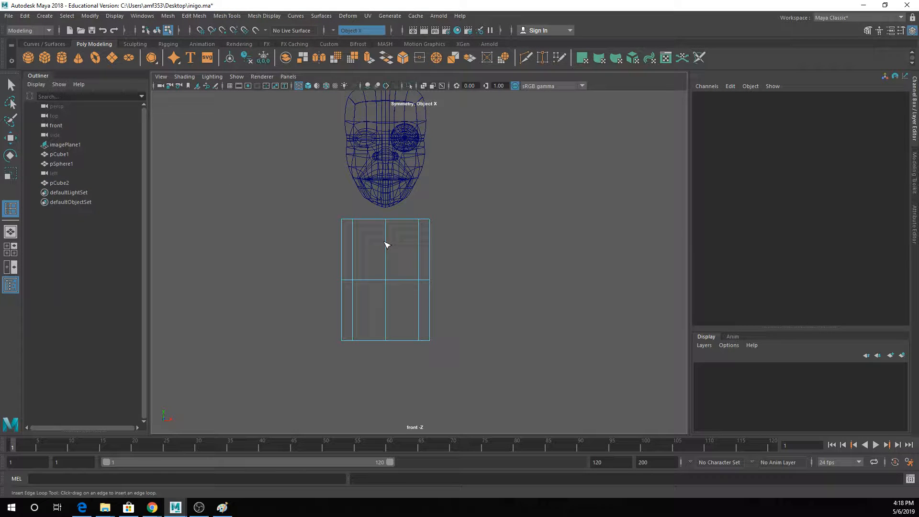
drag(387, 244, 391, 257)
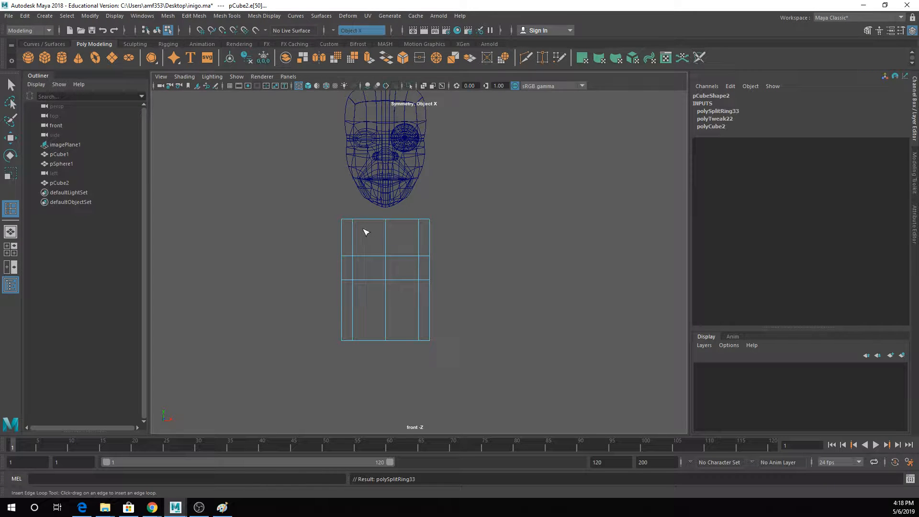
- Show the torso in perspective, study the human figure drawing in Chrome for chest proportions, and return to Maya
key(space)
key(space)
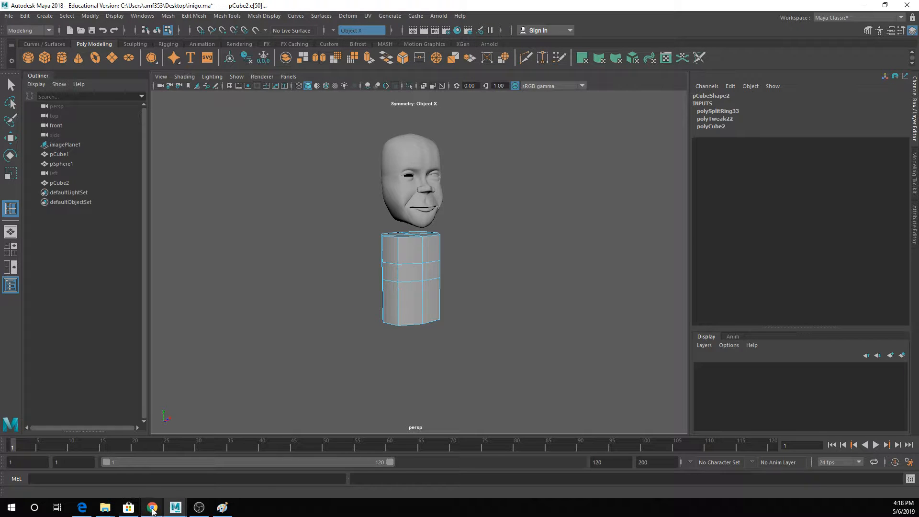
mouse_move(151, 508)
click(338, 469)
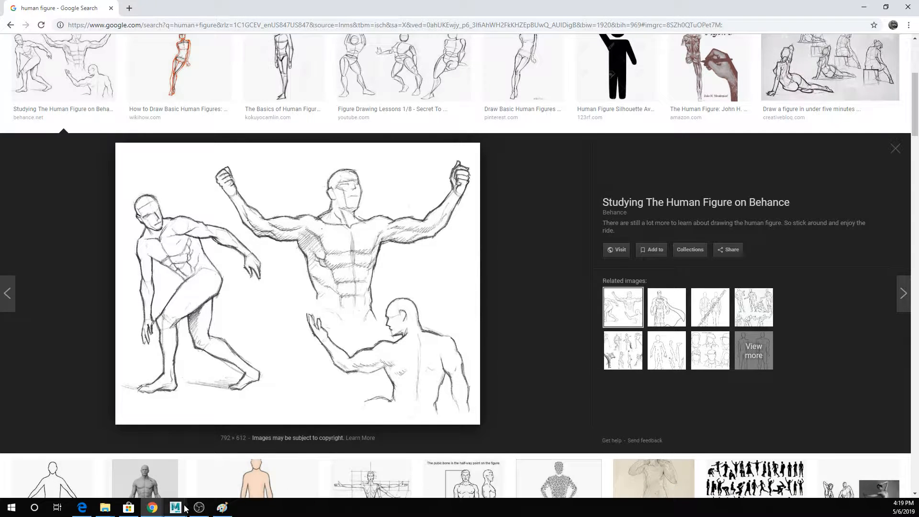
mouse_move(186, 508)
click(230, 467)
- Insert a symmetric pair of vertical edge loops near the outer corners of the torso block's front
scroll(430, 234, up, 3)
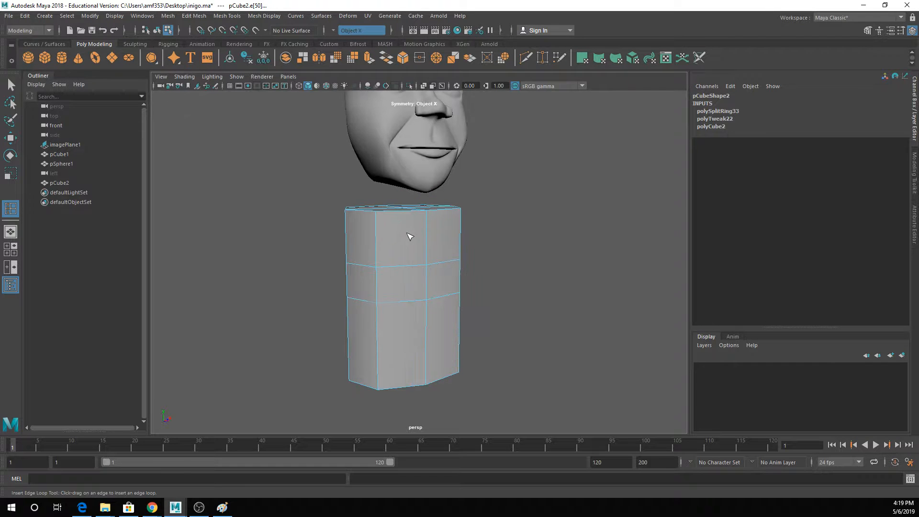
alt+drag(368, 223, 347, 221)
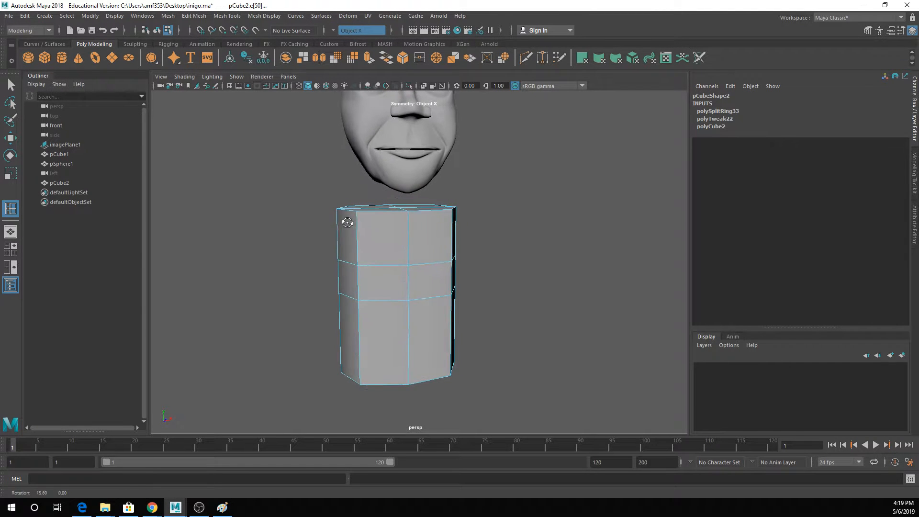
click(194, 16)
mouse_move(226, 15)
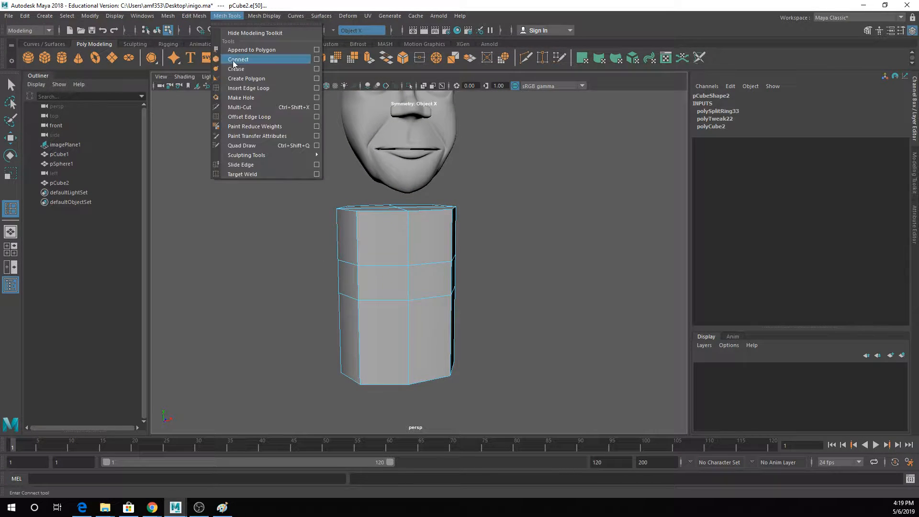
click(244, 86)
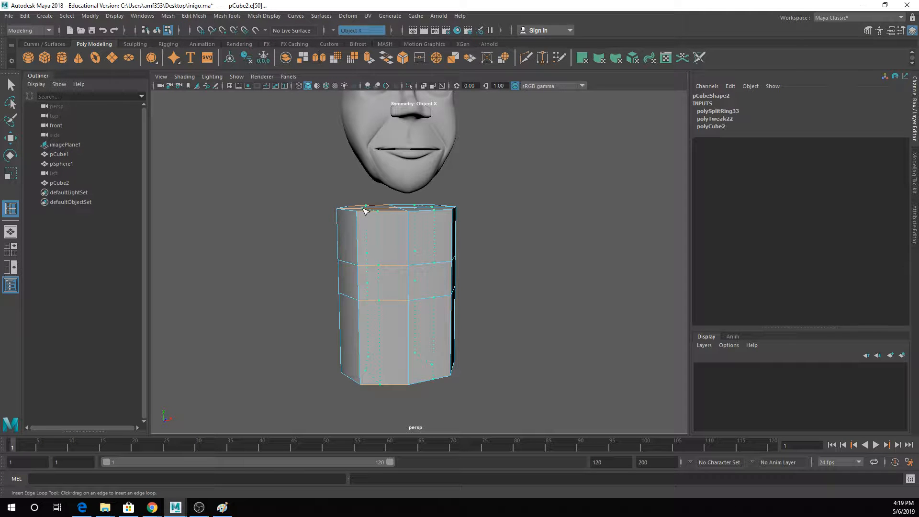
click(363, 210)
alt+drag(362, 208, 389, 216)
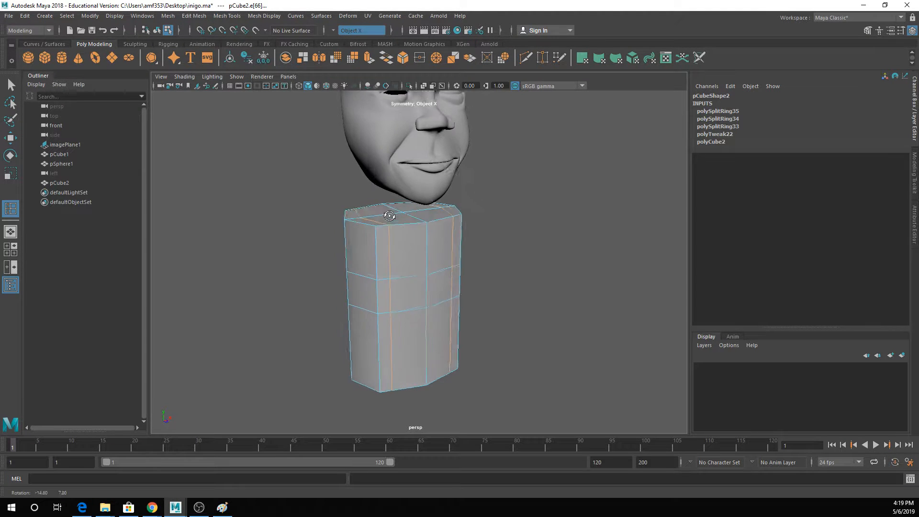
- Select the torso block's upper side faces on both sides and rotate them to tilt toward the shoulders
right_drag(360, 239, 404, 218)
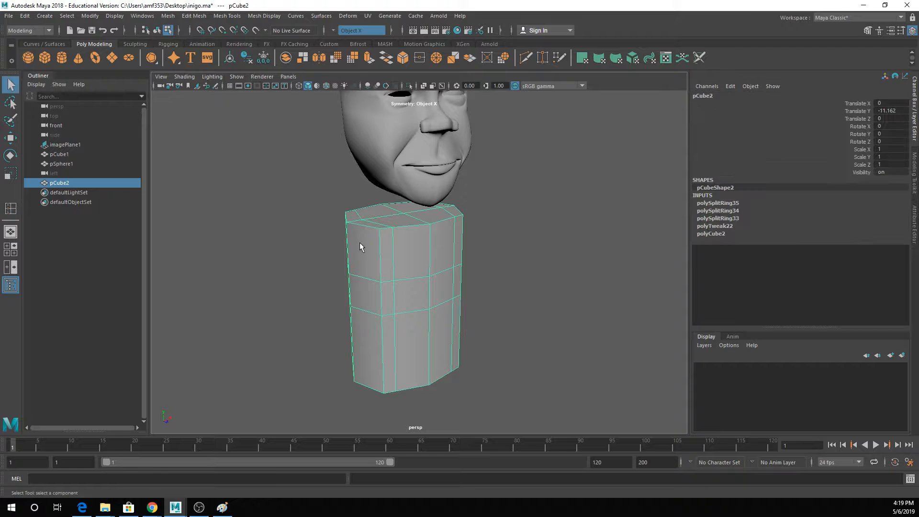
right_drag(360, 243, 361, 254)
click(364, 251)
alt+drag(364, 251, 382, 262)
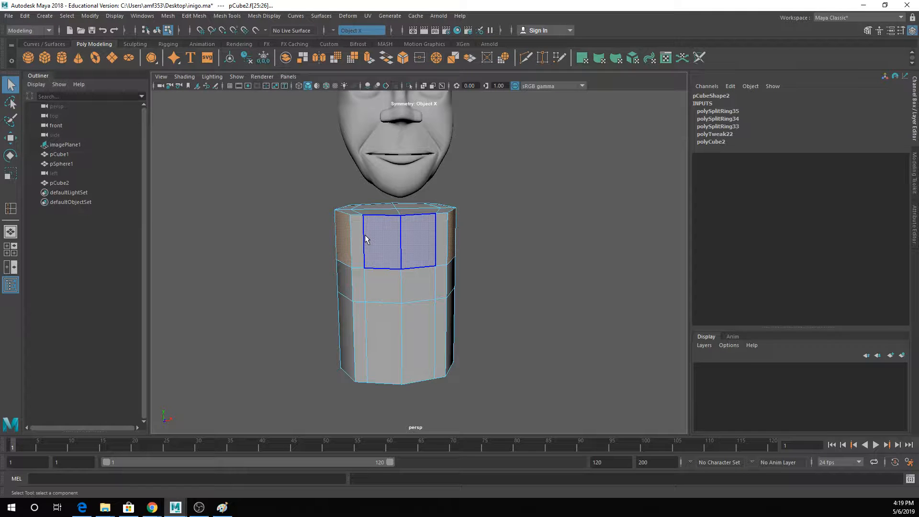
key(e)
key(r)
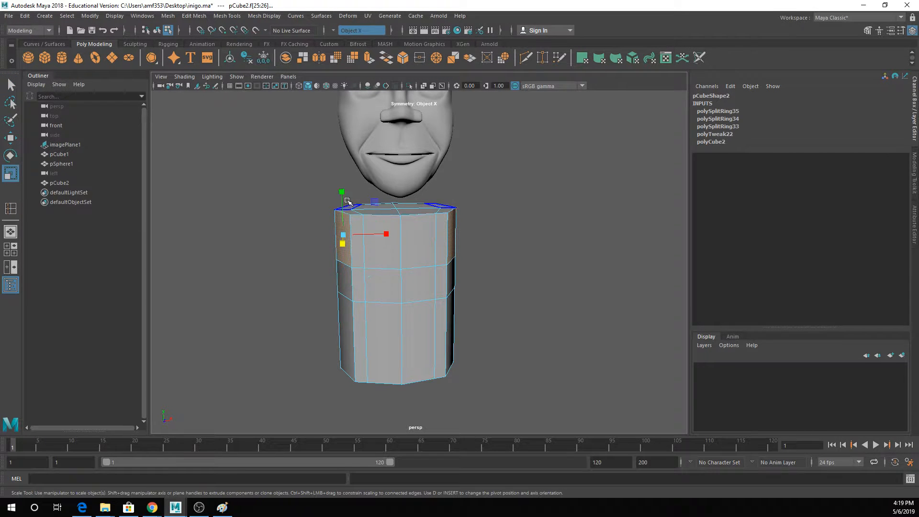
key(e)
drag(354, 198, 349, 220)
- Squash the tilted upper side faces vertically with the Scale tool so their lower edges rise toward the shoulders
key(w)
key(r)
drag(341, 174, 343, 198)
key(w)
key(q)
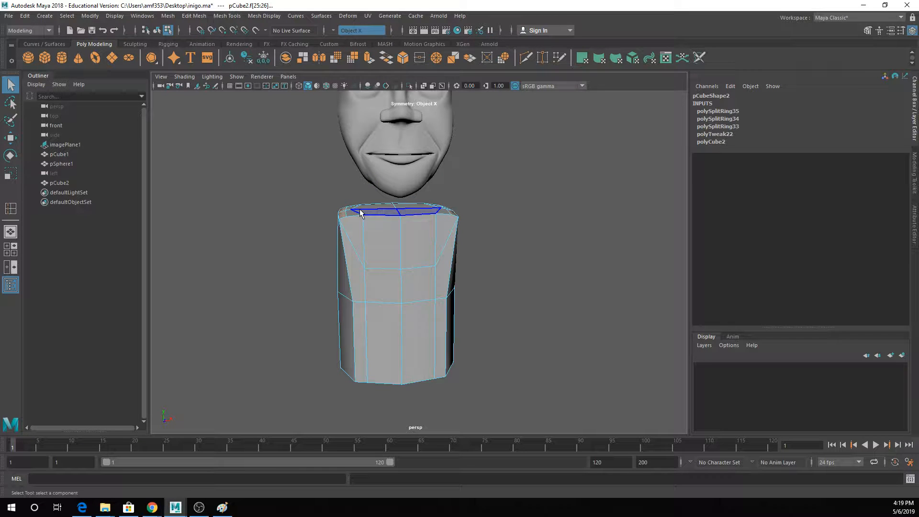
- Move the pair of top faces beside the shoulders inward toward the torso's centre line
click(375, 204)
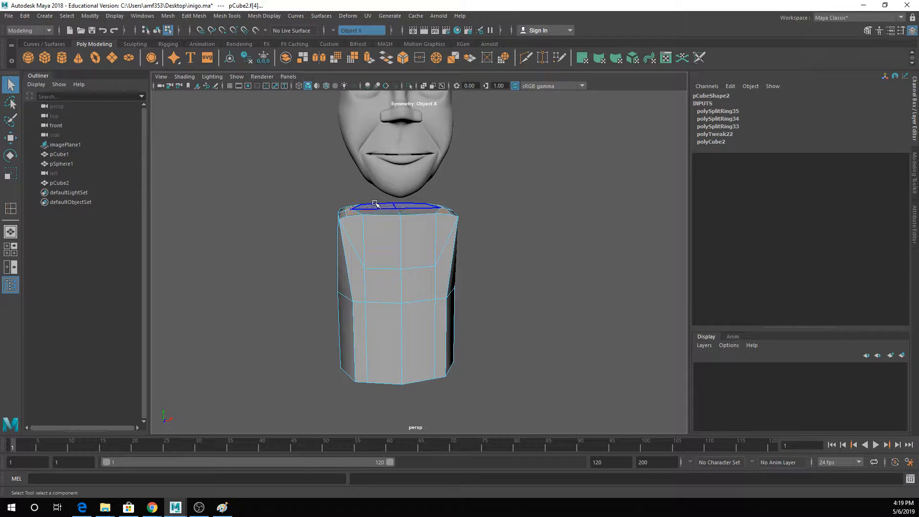
key(w)
drag(368, 207, 379, 205)
key(q)
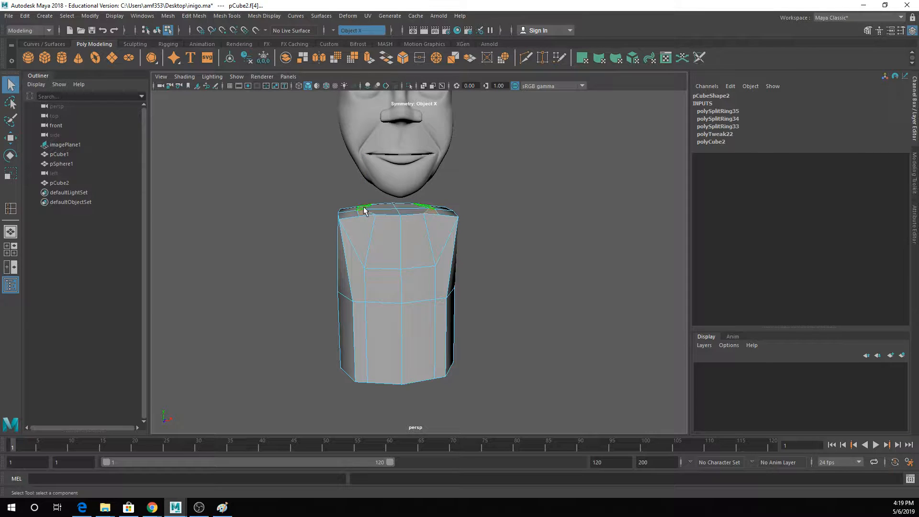
right_drag(346, 206, 398, 186)
click(332, 242)
scroll(332, 242, up, 2)
alt+middle_drag(332, 242, 341, 250)
click(378, 219)
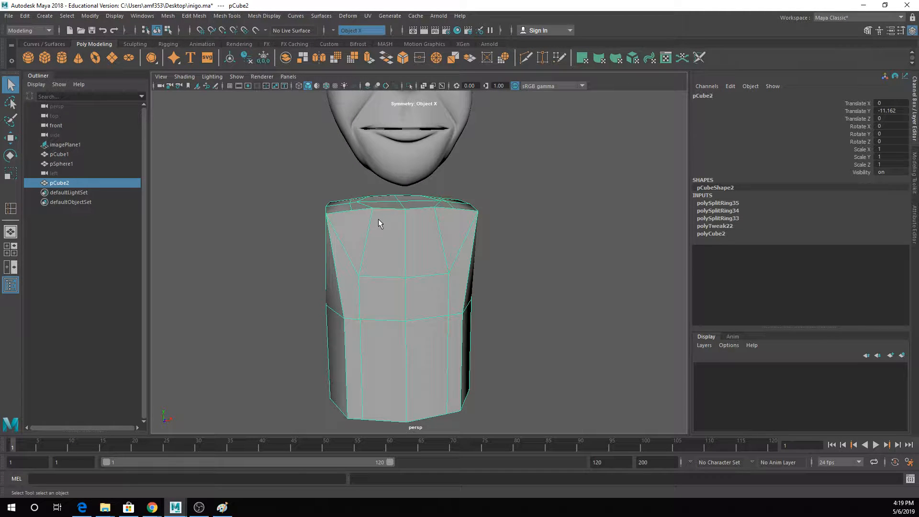
alt+drag(395, 230, 387, 225)
right_drag(387, 225, 385, 196)
click(397, 233)
shift+double_click(365, 236)
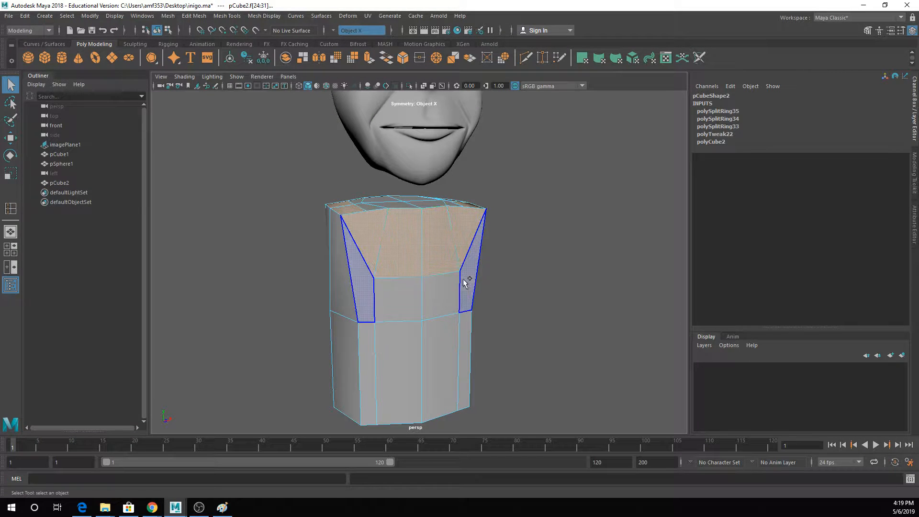
mouse_move(428, 264)
alt+mouse_down()
mouse_move(427, 275)
mouse_move(414, 266)
alt+mouse_up()
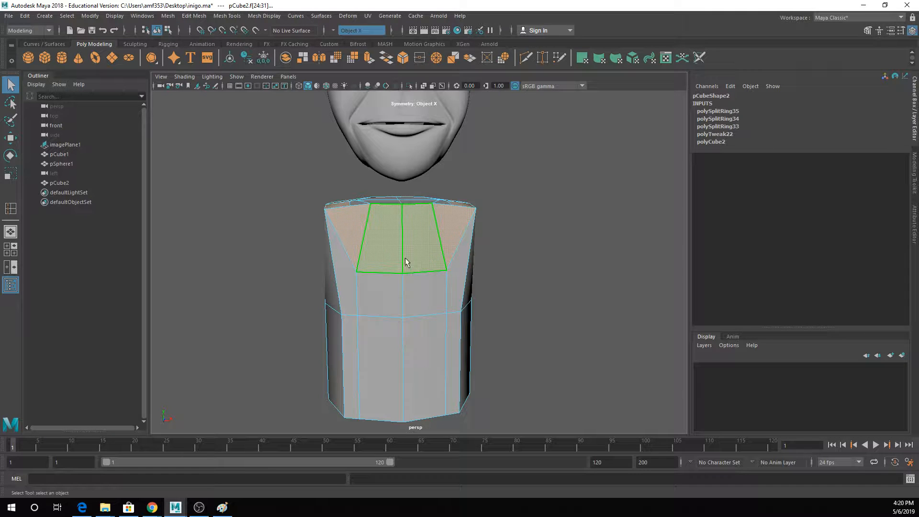
alt+drag(343, 237, 464, 253)
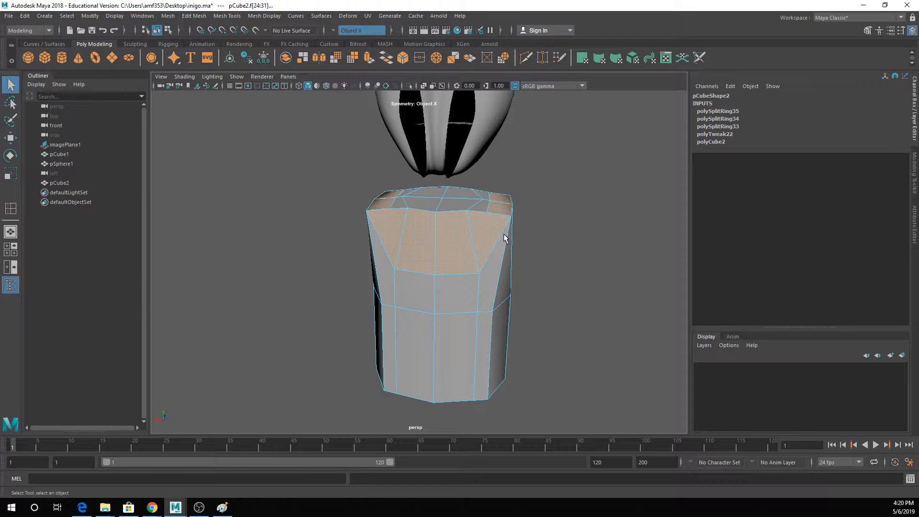
alt+drag(504, 238, 315, 227)
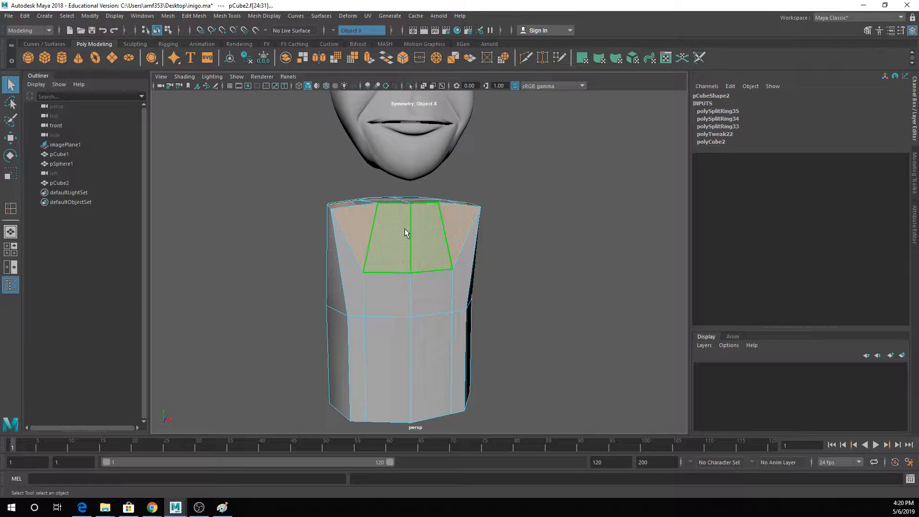
right_drag(440, 234, 472, 202)
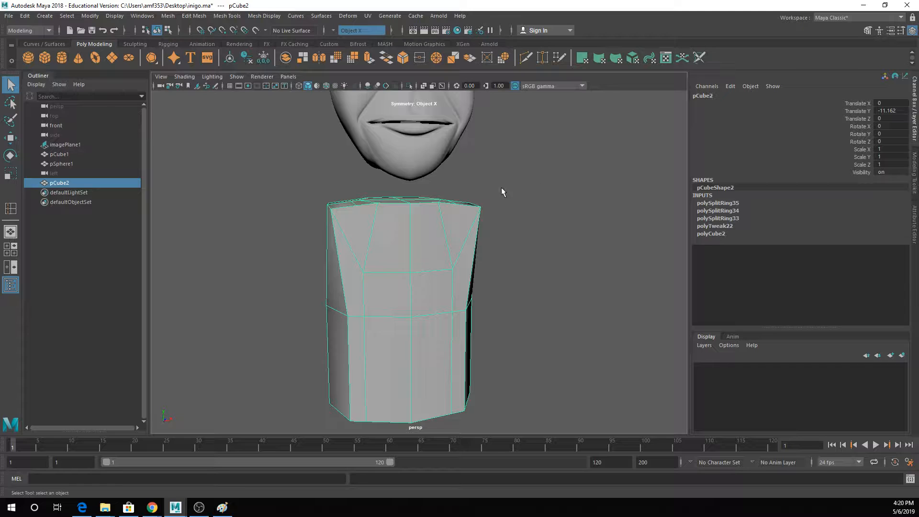
- Insert a vertical edge loop close to each side of the torso's centre line
alt+drag(403, 198, 394, 207)
alt+drag(338, 237, 341, 220)
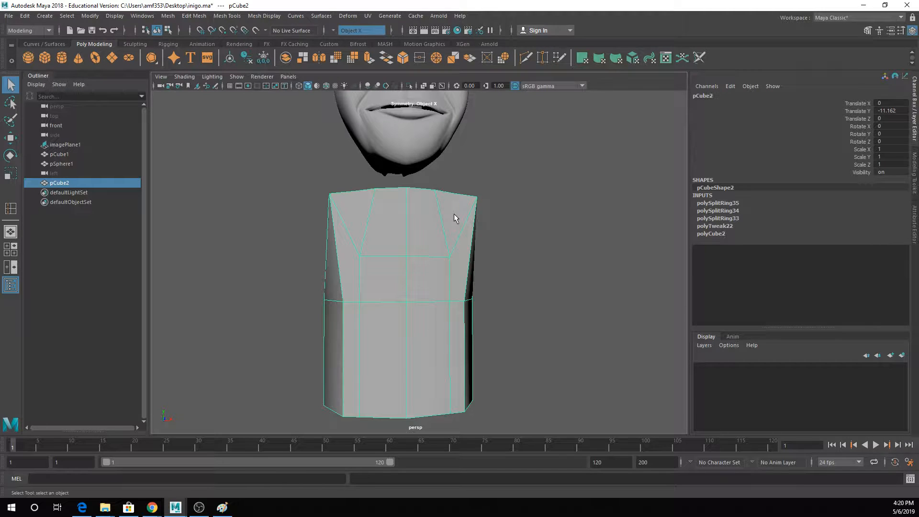
click(226, 16)
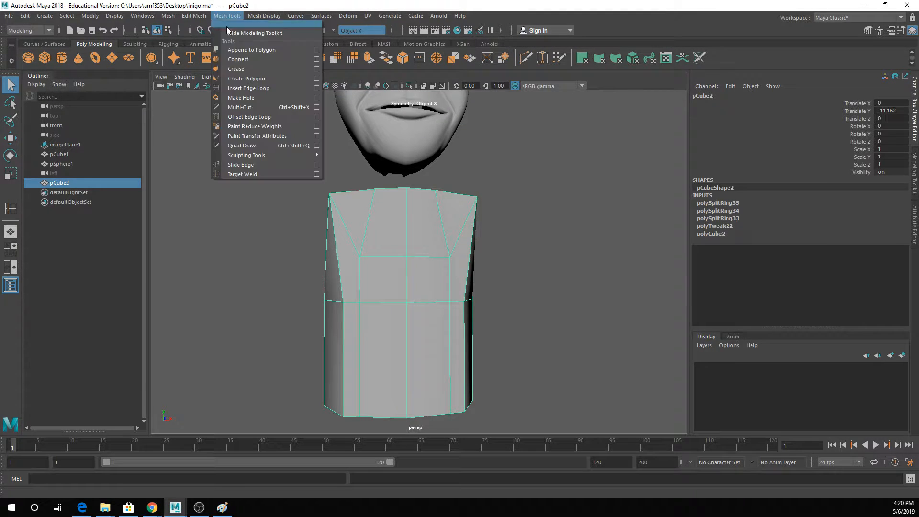
click(245, 89)
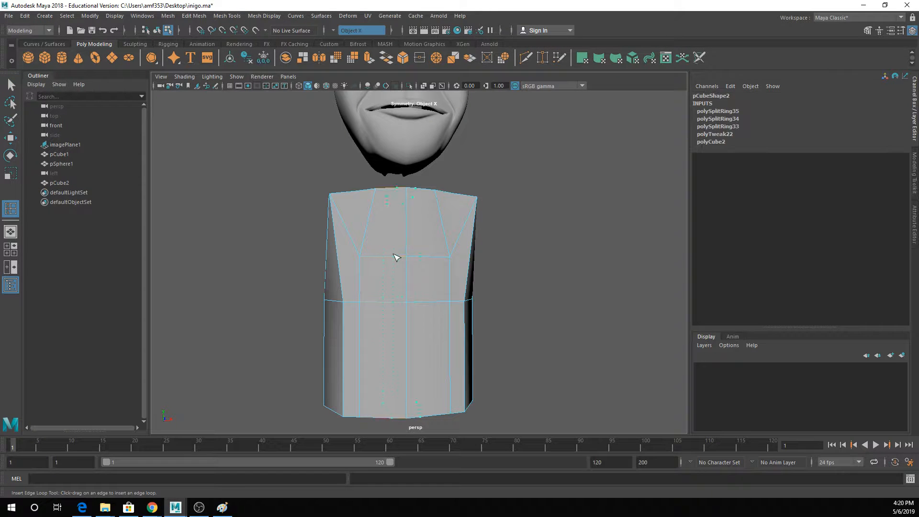
click(401, 257)
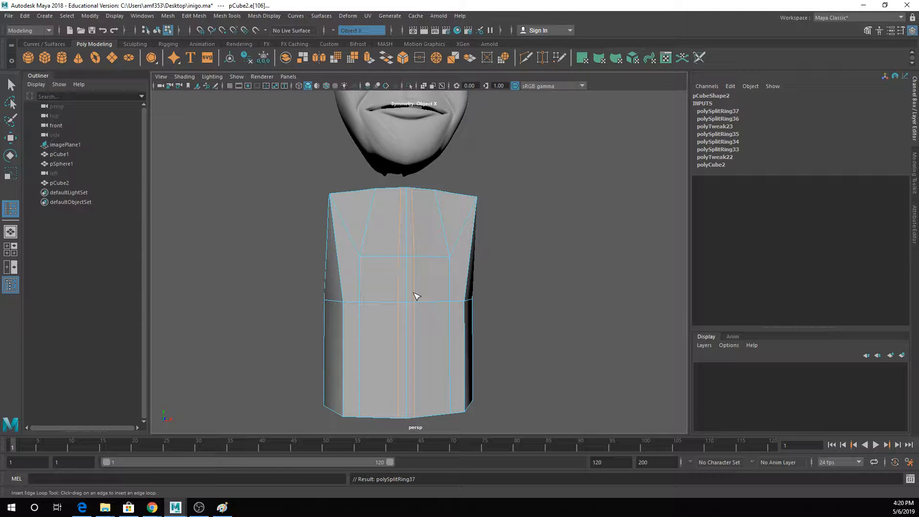
key(q)
- Select the upper chest, shoulder and upper back faces on both sides of the narrow centre strip and extrude them outward
right_drag(385, 225, 389, 244)
click(372, 222)
alt+drag(372, 223, 401, 251)
shift+click(395, 257)
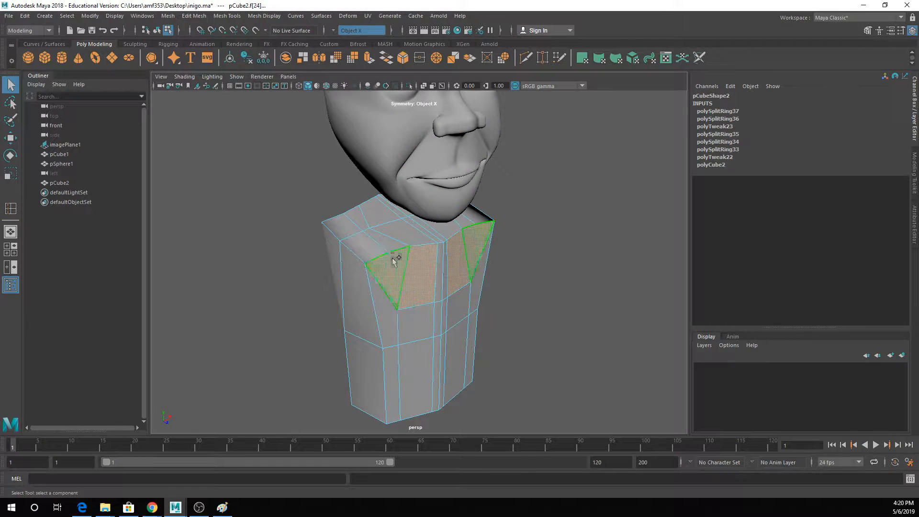
shift+click(369, 244)
shift+click(352, 240)
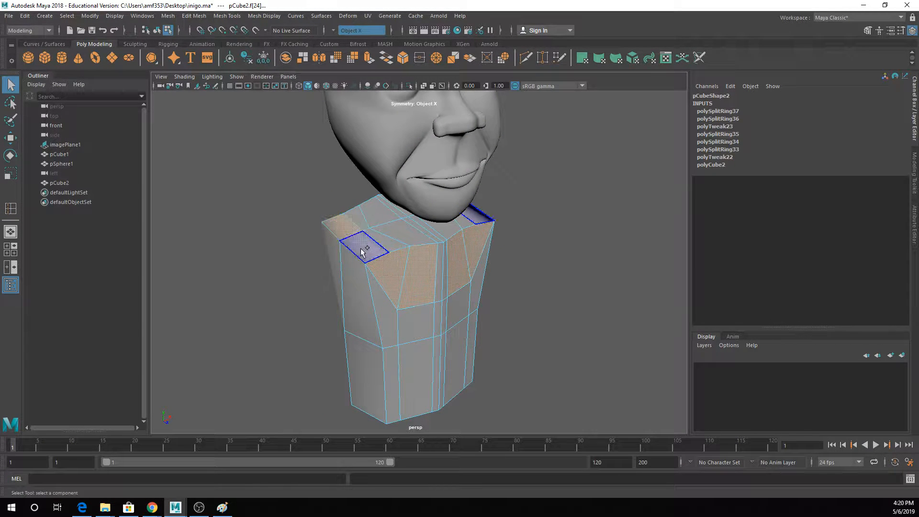
alt+drag(369, 246, 487, 245)
shift+click(488, 245)
shift+click(455, 252)
alt+drag(443, 264, 419, 267)
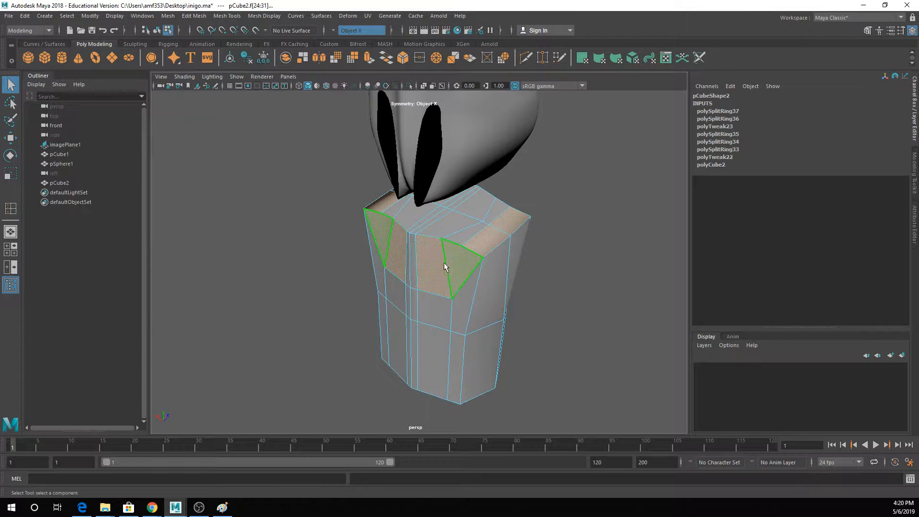
alt+drag(497, 273, 363, 242)
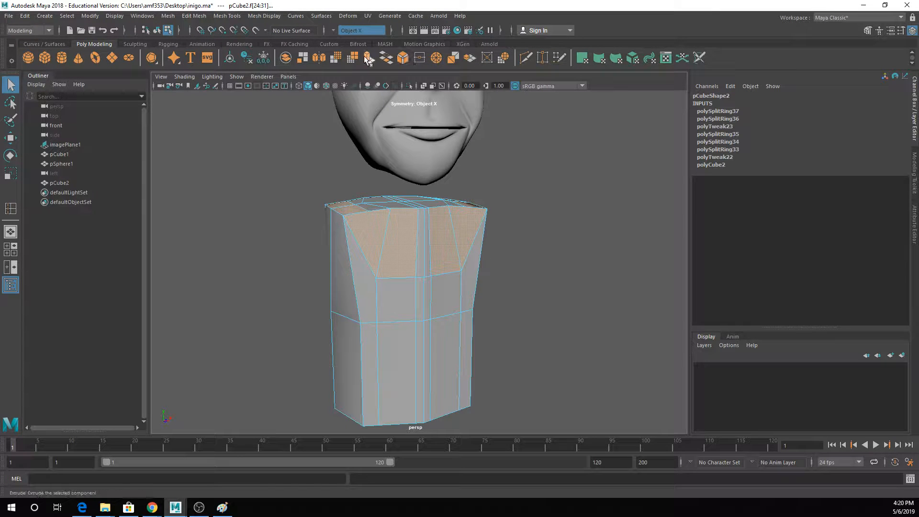
click(403, 57)
mouse_move(373, 238)
mouse_down()
mouse_move(363, 239)
mouse_move(380, 240)
mouse_up()
- Check the extruded torso in smooth preview, then return it to the unsmoothed display in object selection
key(3)
key(q)
right_drag(459, 207, 476, 191)
click(476, 192)
mouse_move(481, 243)
alt+mouse_down()
mouse_move(464, 246)
mouse_move(469, 241)
mouse_move(472, 254)
mouse_move(514, 268)
mouse_move(497, 248)
mouse_move(474, 256)
alt+mouse_up()
click(478, 250)
key(1)
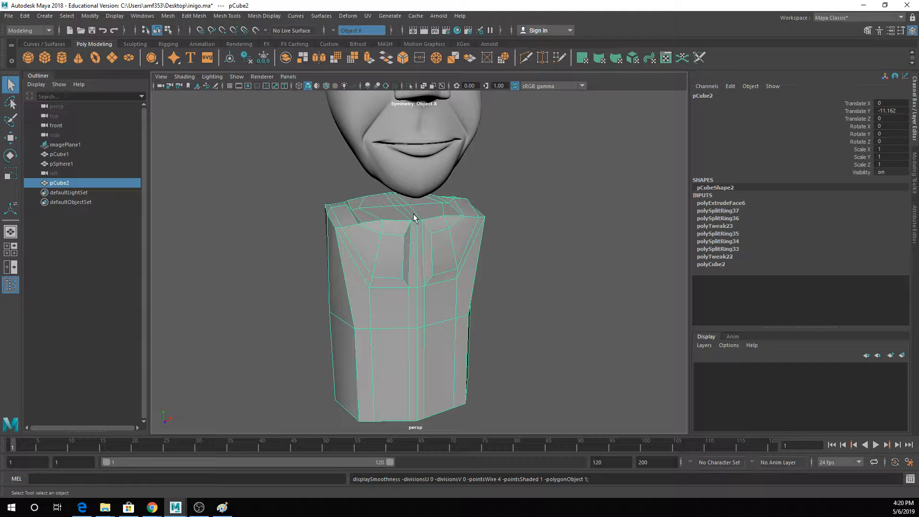
- Select the side faces bordering the extruded chest areas and examine them in smoothed wireframe and shaded display
alt+drag(413, 214, 400, 205)
scroll(349, 205, up, 3)
right_drag(349, 207, 358, 217)
click(365, 190)
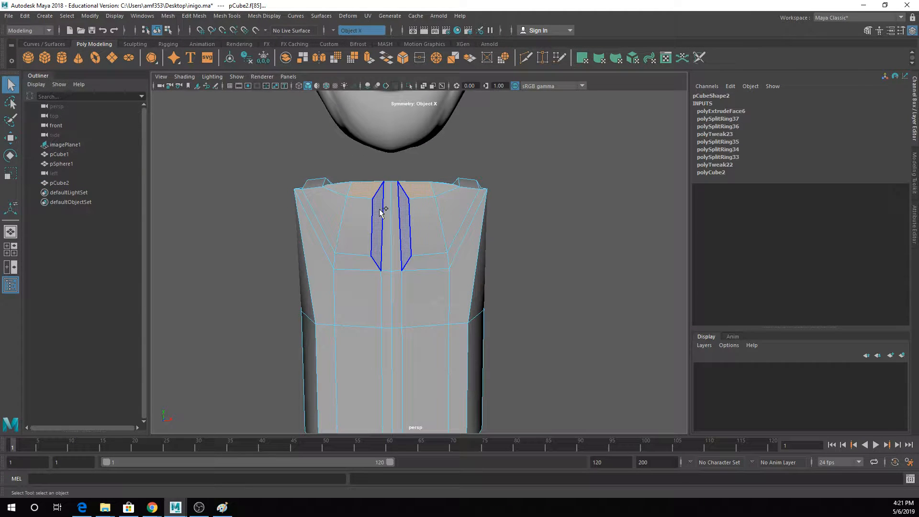
click(380, 212)
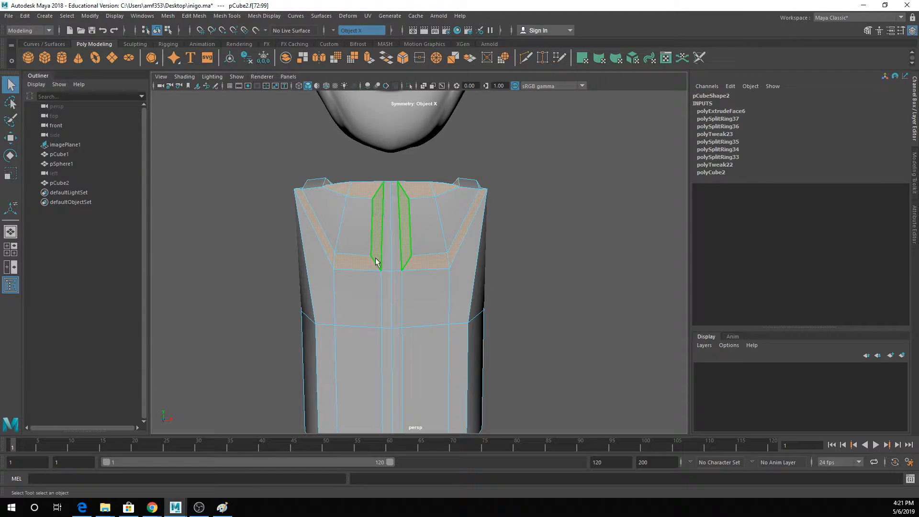
shift+double_click(367, 189)
alt+drag(335, 203, 491, 180)
key(4)
key(3)
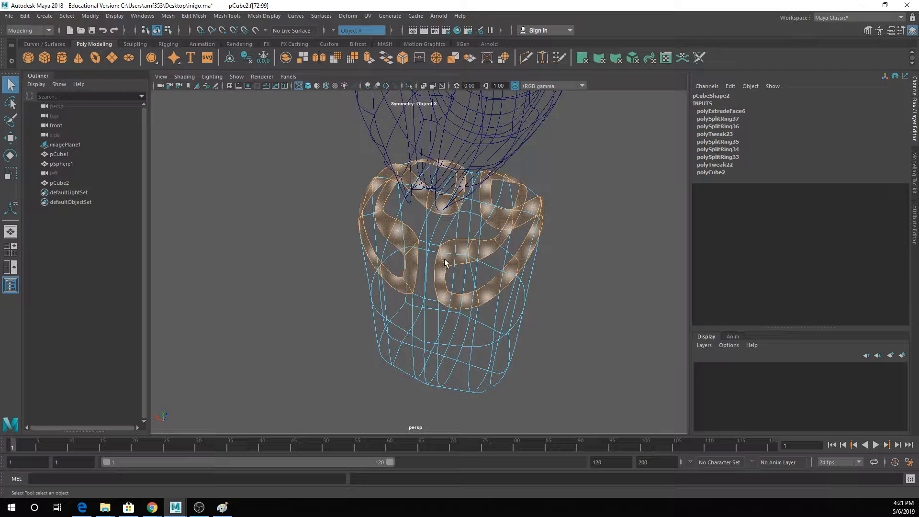
alt+drag(544, 243, 361, 222)
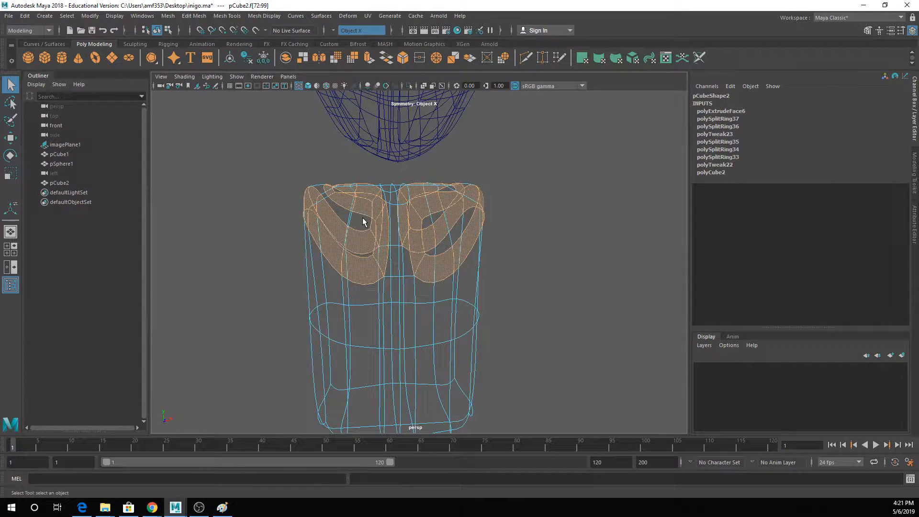
key(5)
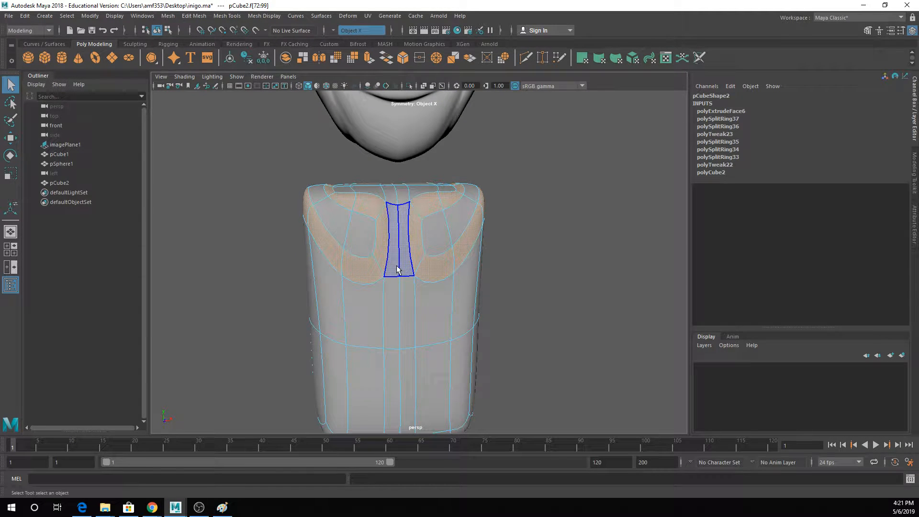
- Adjust the height of the top faces between the neck area and the shoulders, and show the torso unsmoothed
click(345, 186)
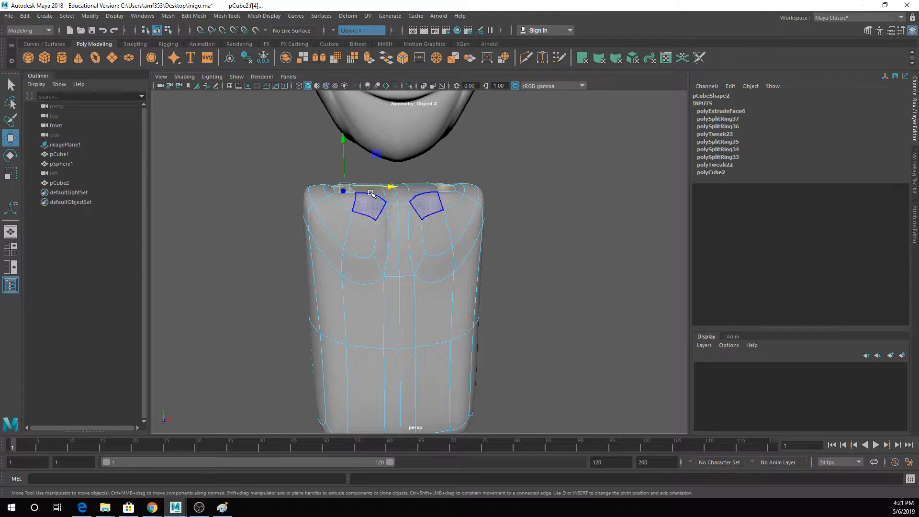
key(w)
drag(355, 169, 329, 204)
key(1)
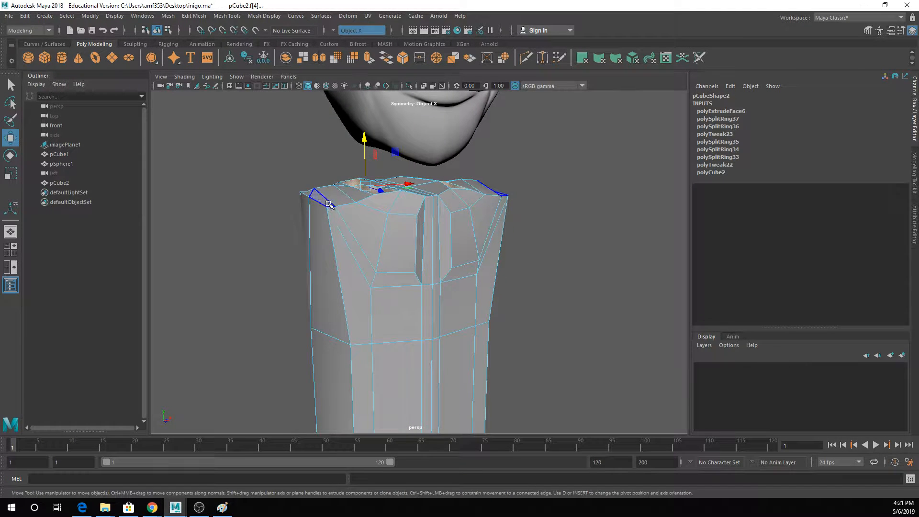
- Switch to vertex selection and slightly lower the front corner vertices of the shoulders
right_drag(322, 197, 283, 187)
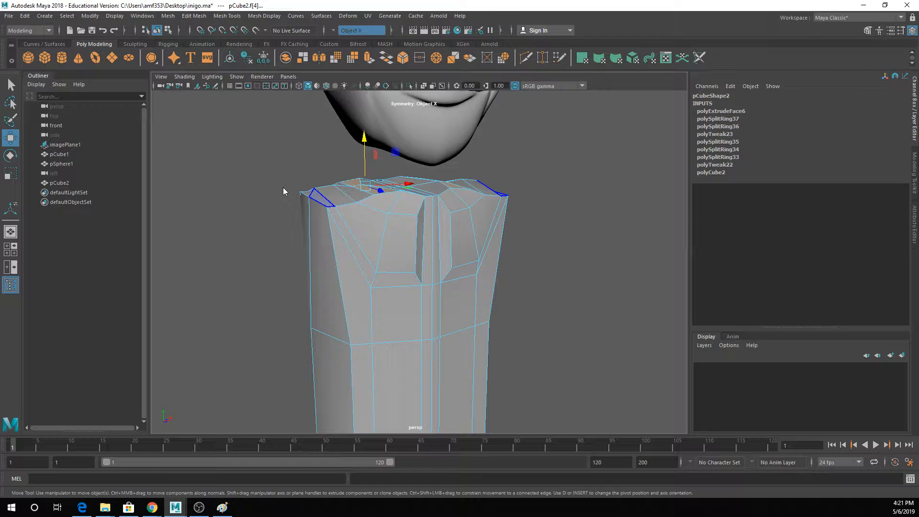
click(327, 207)
alt+drag(352, 213, 397, 194)
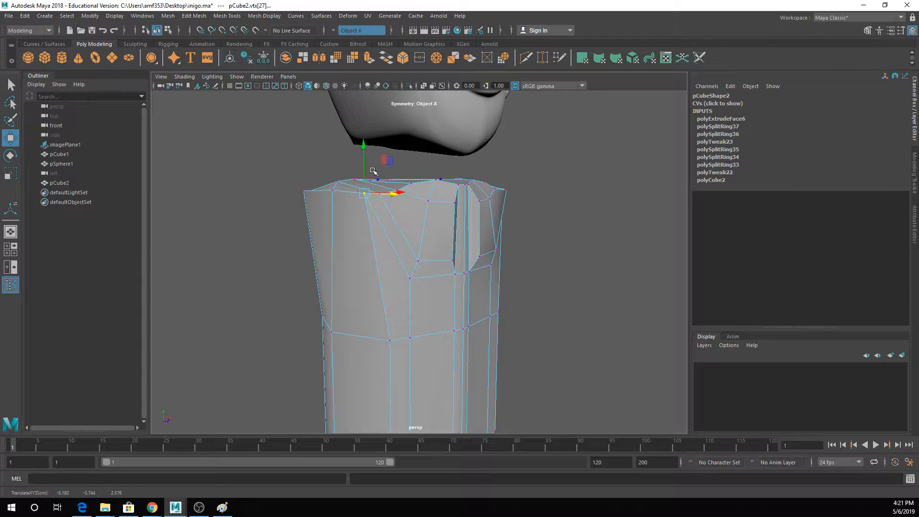
drag(364, 167, 365, 173)
key(q)
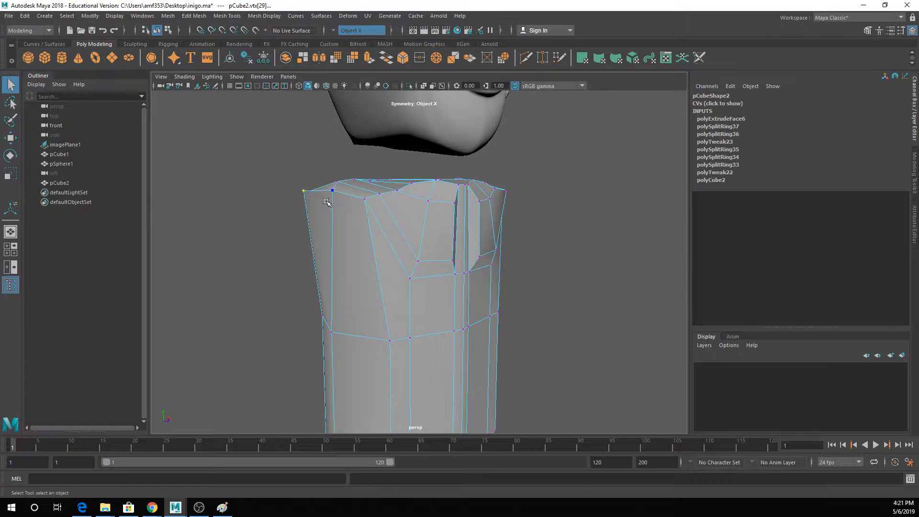
- Adjust the height of the rear corner vertices of the shoulders
key(w)
drag(305, 174, 449, 309)
key(q)
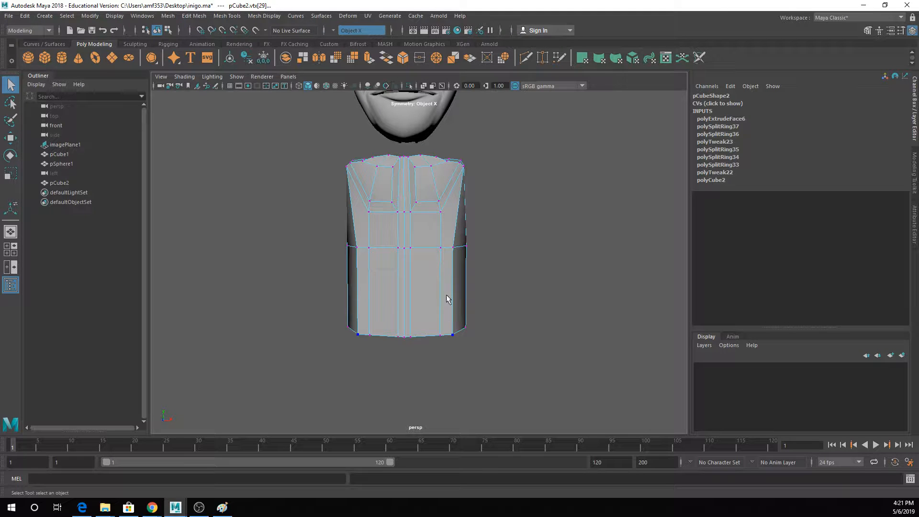
- Switch to edge selection and raise the horizontal edge loop around the middle of the torso to just below the chest
click(389, 243)
drag(293, 210, 726, 359)
right_drag(384, 232, 385, 256)
right_drag(382, 222, 383, 224)
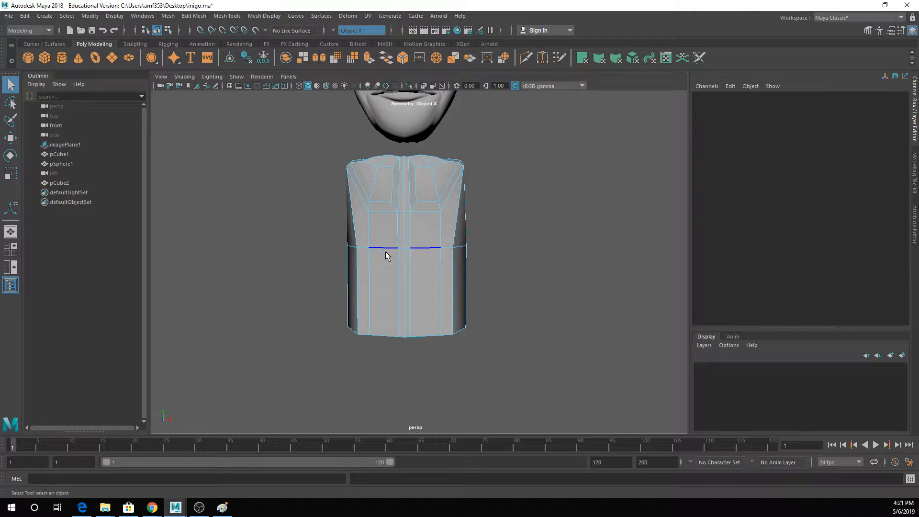
click(387, 251)
key(w)
drag(376, 247, 374, 206)
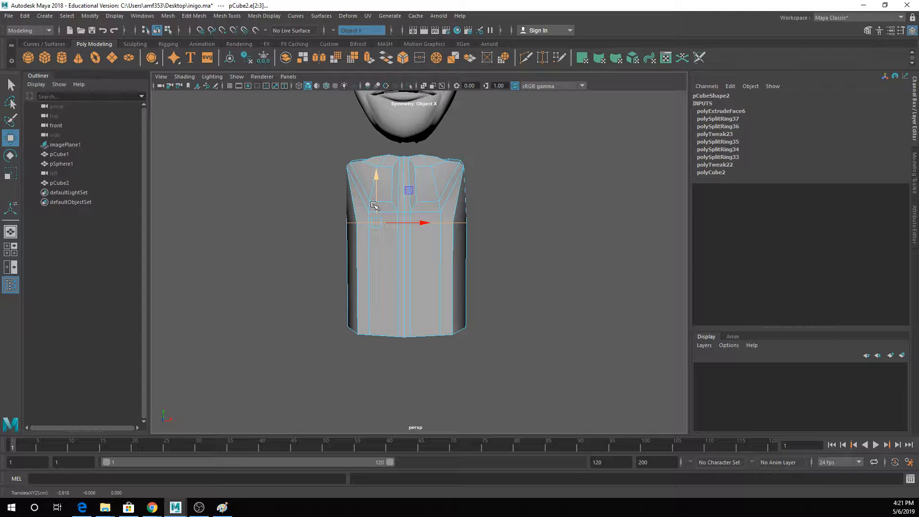
alt+middle_drag(374, 206, 365, 317)
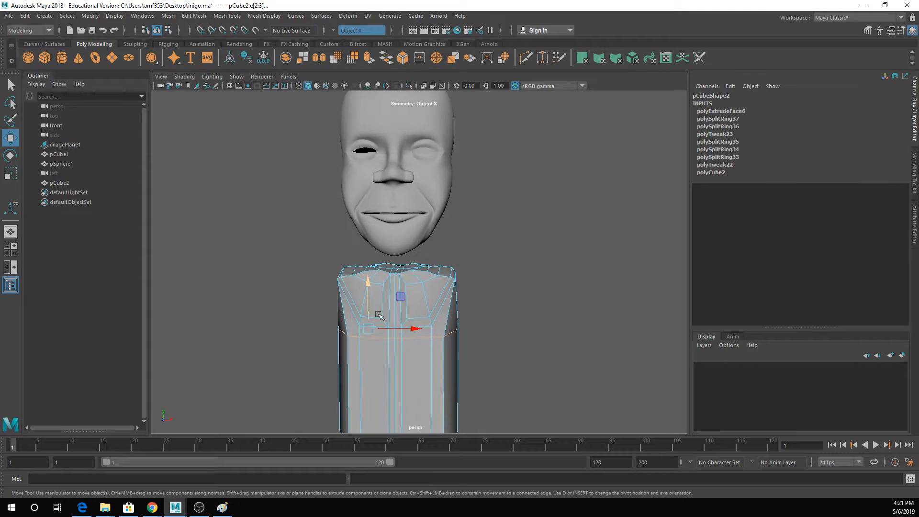
- Select all vertices at the bottom of the torso and narrow it in width so that the body tapers toward the waist
key(q)
click(406, 302)
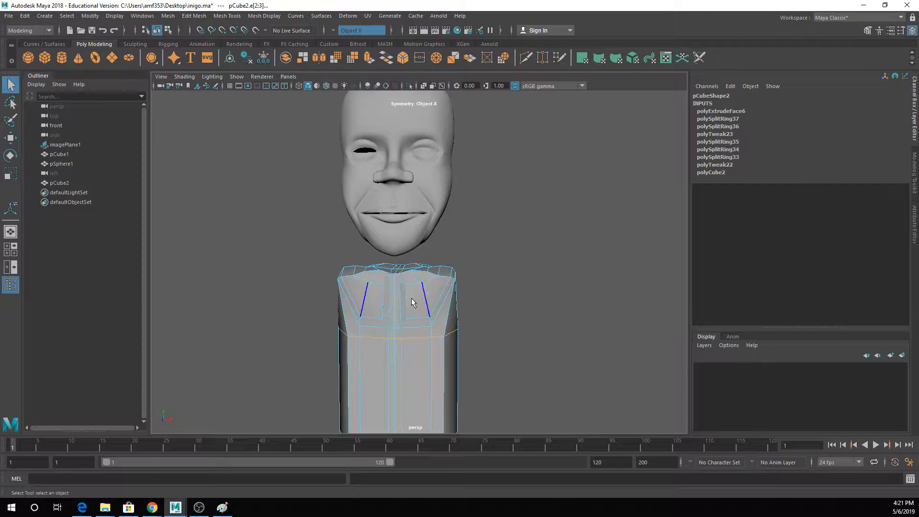
click(425, 299)
alt+middle_drag(469, 263, 470, 242)
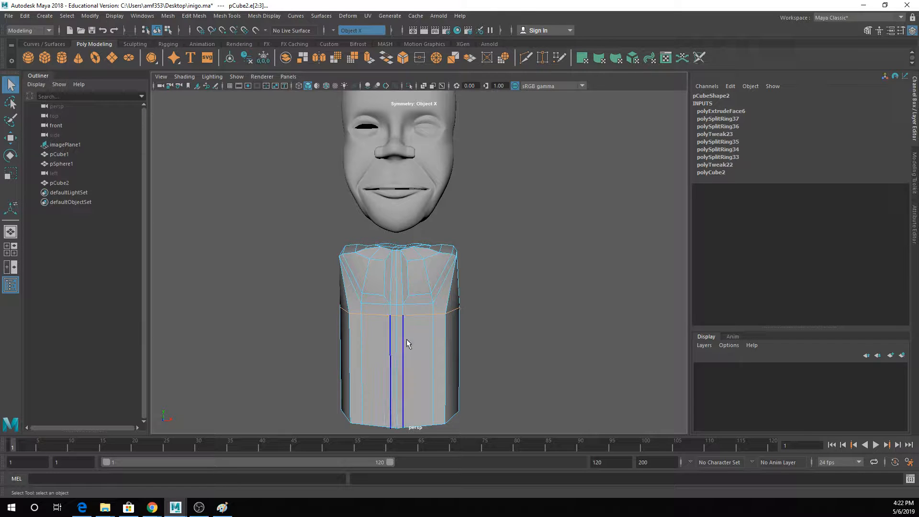
alt+middle_drag(407, 340, 417, 314)
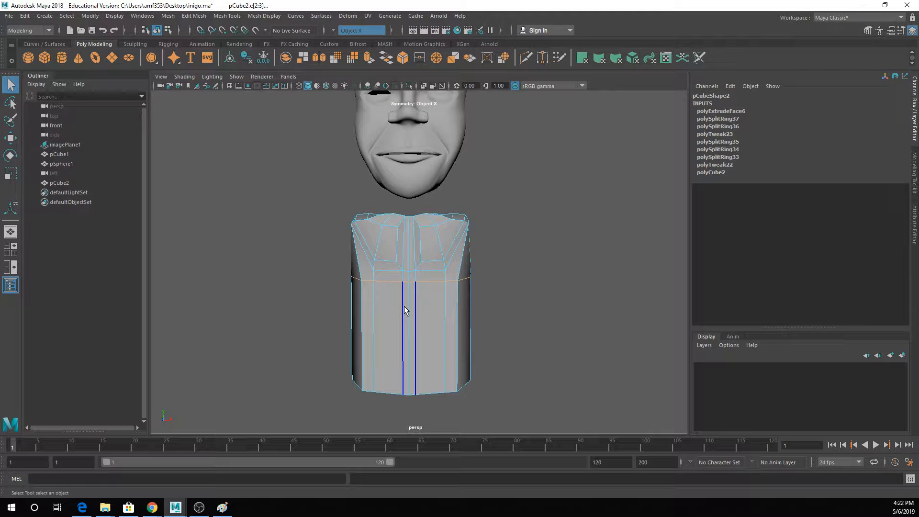
right_drag(421, 261, 400, 248)
drag(376, 326, 553, 433)
key(w)
mouse_move(467, 382)
mouse_down()
mouse_move(479, 384)
mouse_move(457, 382)
mouse_up()
key(ctrl+z)
key(r)
key(w)
mouse_move(457, 366)
alt+middle_down()
mouse_move(461, 341)
mouse_move(456, 364)
alt+middle_up()
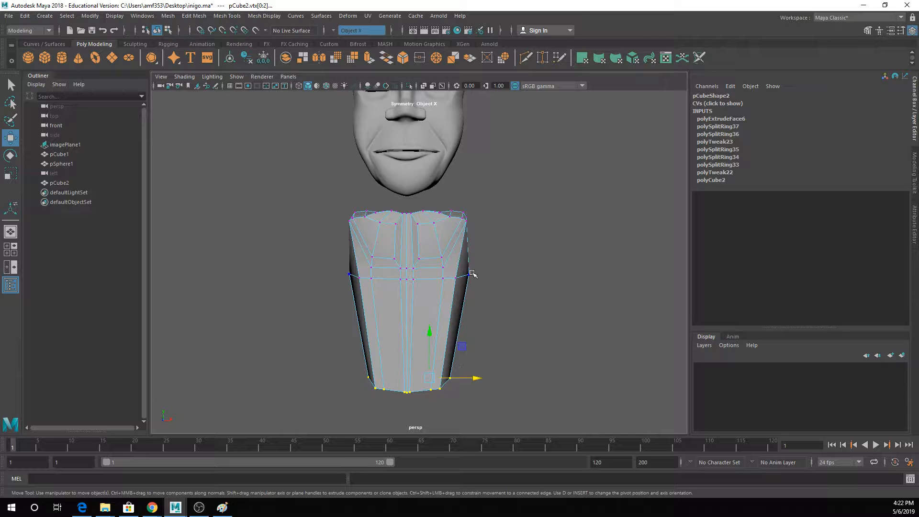
- Move the outer side vertices of the edge loop below the chest slightly inward
click(472, 273)
drag(491, 276, 483, 277)
mouse_move(431, 293)
alt+mouse_down()
mouse_move(445, 288)
mouse_move(429, 291)
alt+mouse_up()
- Lower the front vertices of the edge loop beneath the outer parts of the chest
key(q)
right_drag(411, 231, 385, 237)
click(379, 272)
key(w)
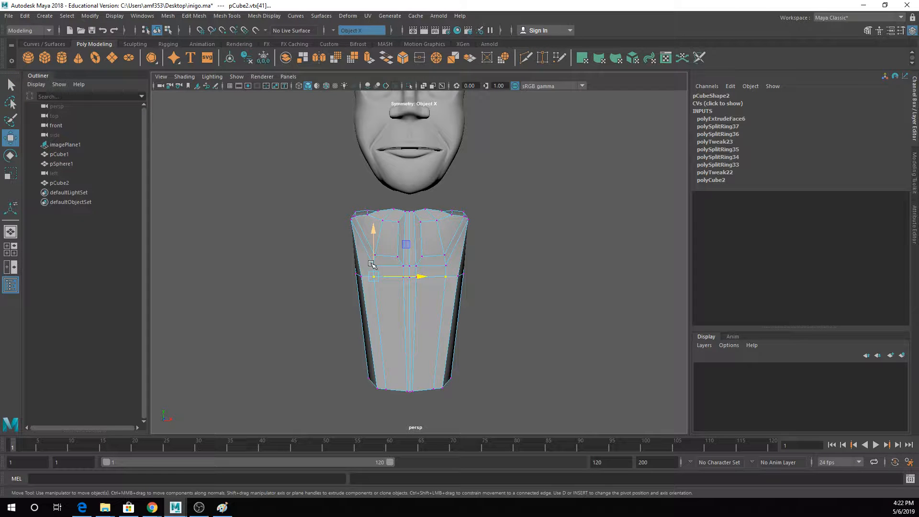
drag(373, 270, 405, 286)
- Isolate the side vertices of the edge loop using wireframe display and lower them to line up with the lowered front vertices
key(q)
click(404, 278)
key(w)
click(403, 271)
key(q)
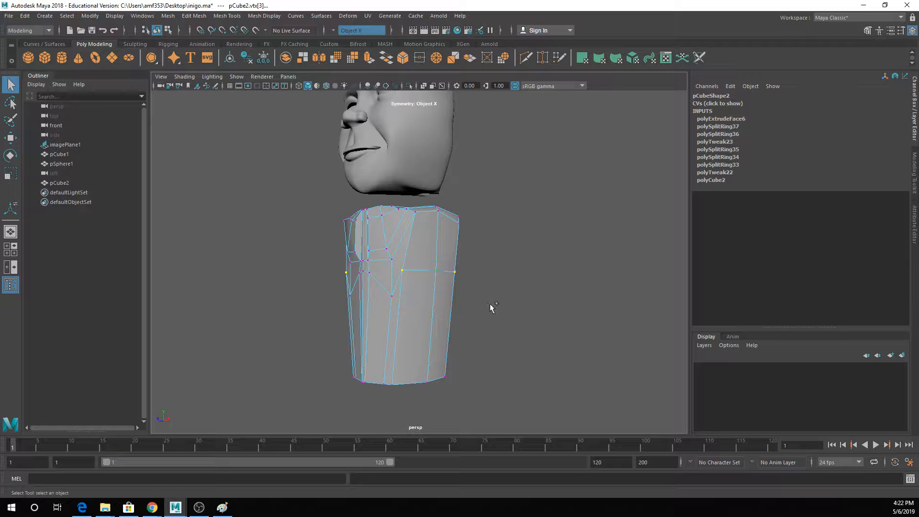
key(3)
key(4)
alt+drag(439, 287, 434, 289)
key(1)
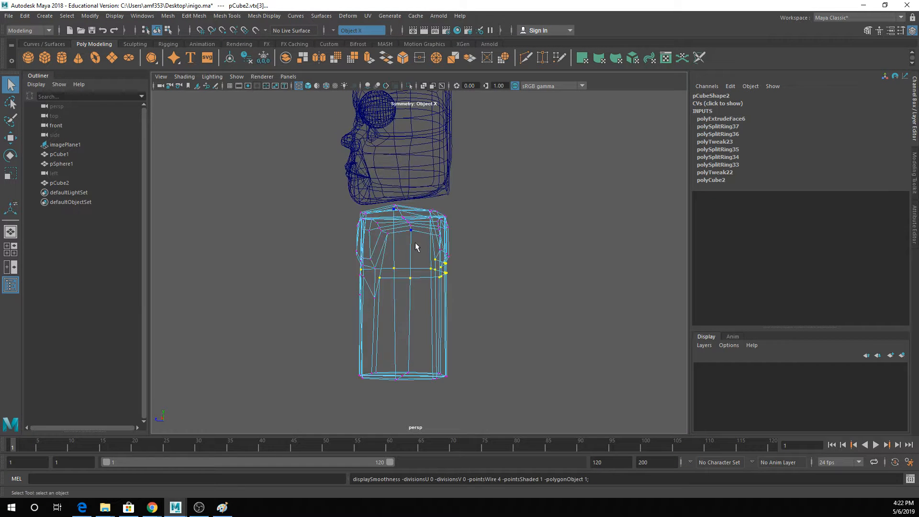
drag(423, 242, 473, 267)
alt+drag(421, 283, 464, 301)
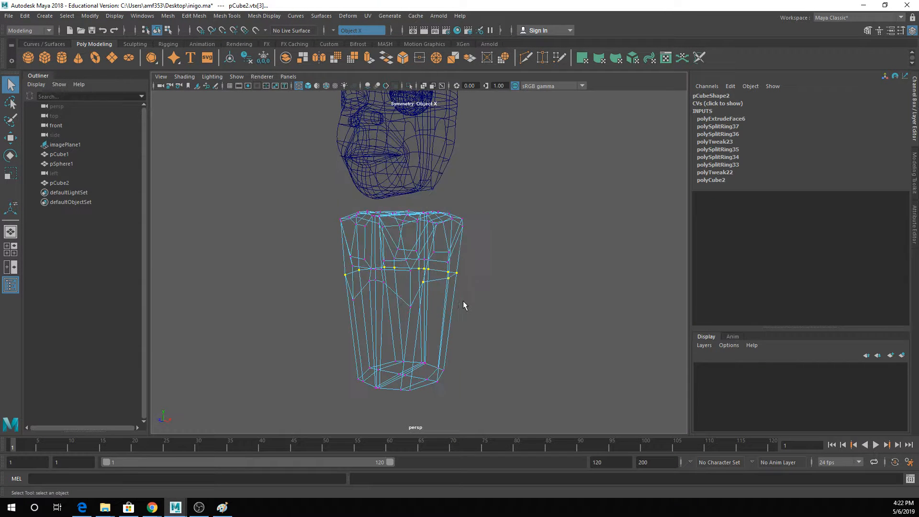
key(w)
key(5)
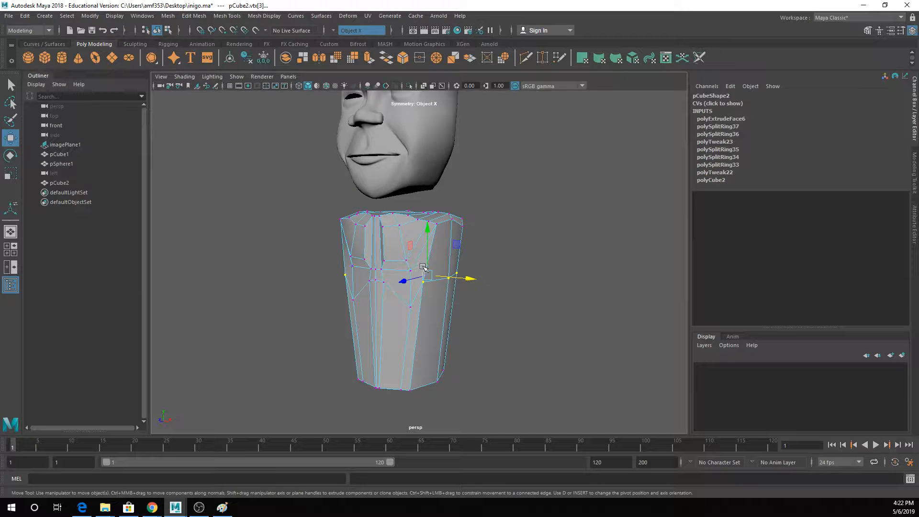
mouse_move(428, 241)
mouse_down()
mouse_move(437, 281)
mouse_move(394, 285)
mouse_up()
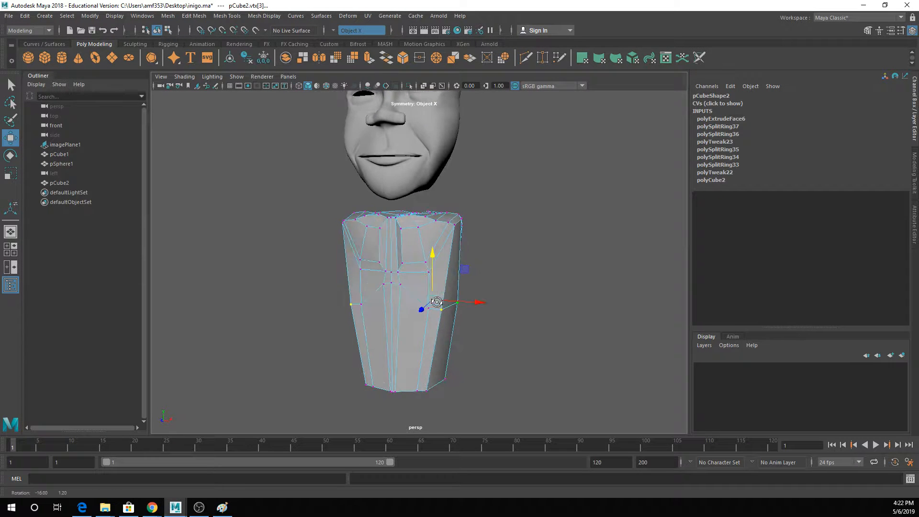
key(q)
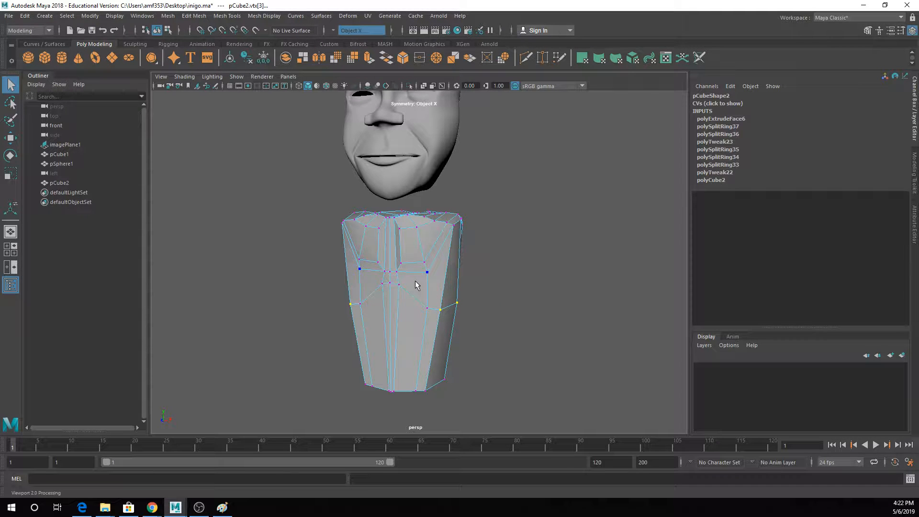
- Widen the narrow central strip on the torso's underside by moving its edges outward
alt+middle_drag(415, 286, 415, 247)
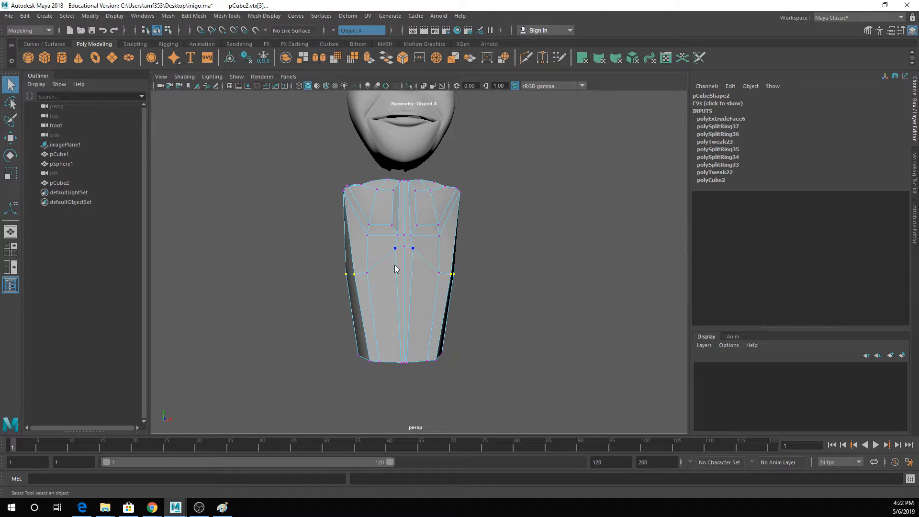
right_drag(394, 231, 397, 277)
alt+drag(395, 340, 396, 307)
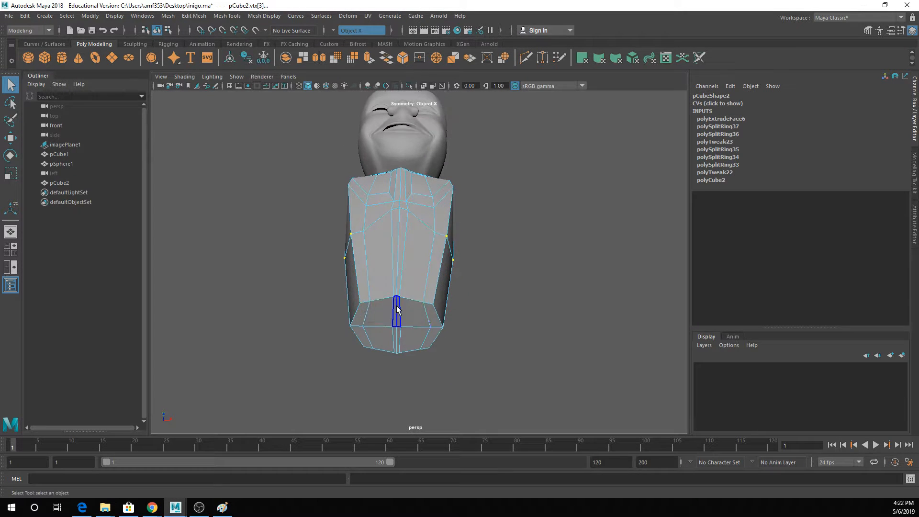
right_drag(397, 232, 397, 206)
click(400, 317)
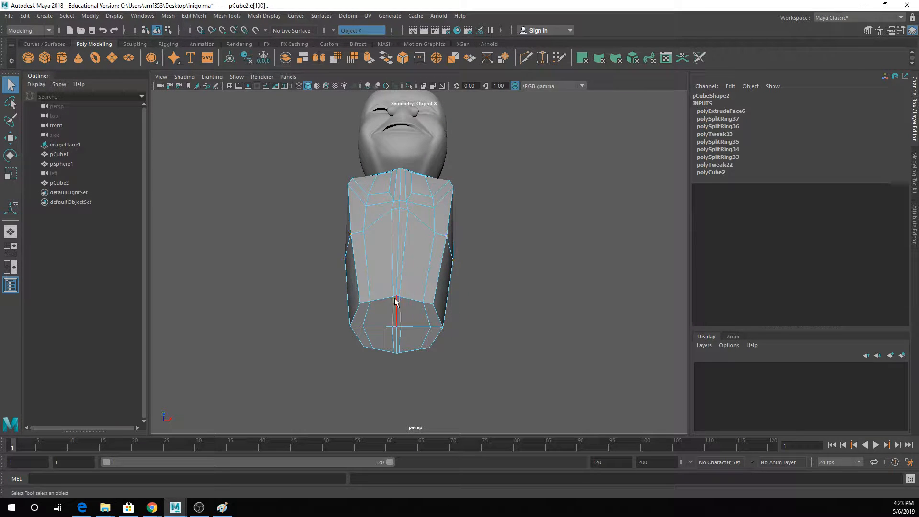
key(w)
drag(411, 314, 414, 315)
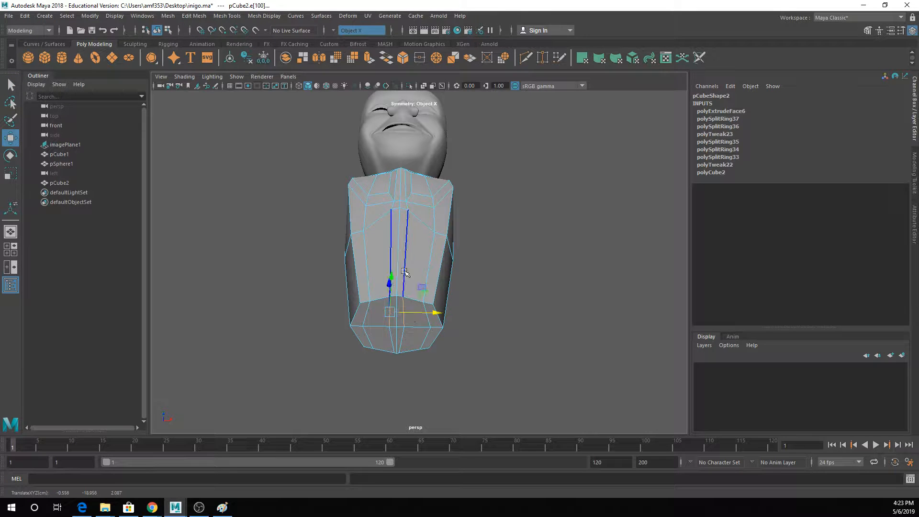
- Select the front abdomen faces below the chest, including the central strip, and extrude them slightly outward
key(q)
right_drag(405, 232, 405, 269)
click(387, 264)
shift+click(401, 263)
alt+drag(404, 265, 412, 289)
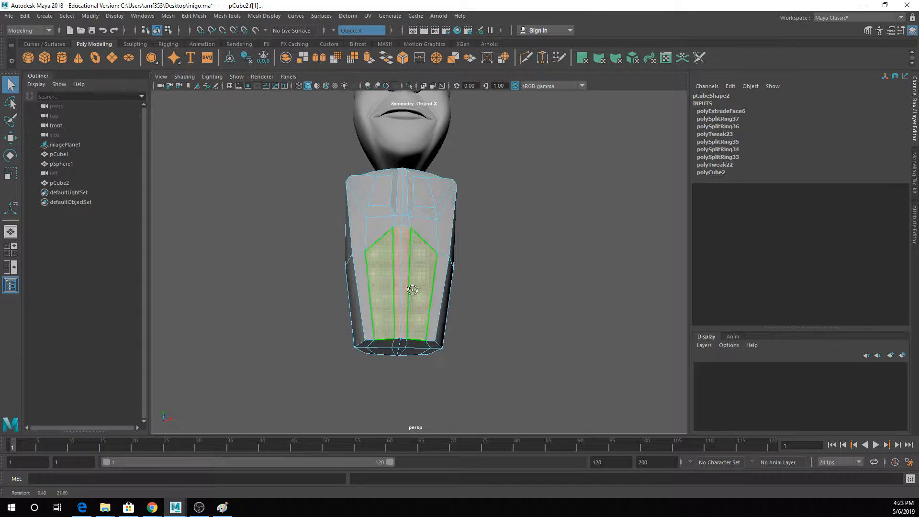
click(368, 59)
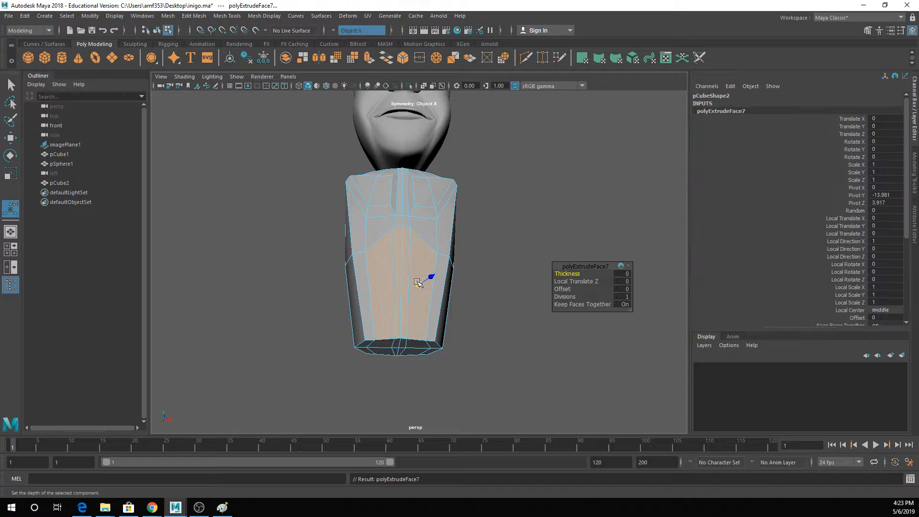
alt+drag(416, 281, 463, 294)
- Check the extruded abdomen from several angles in smooth preview, then return the torso to unsmoothed display
key(3)
right_drag(426, 243, 462, 220)
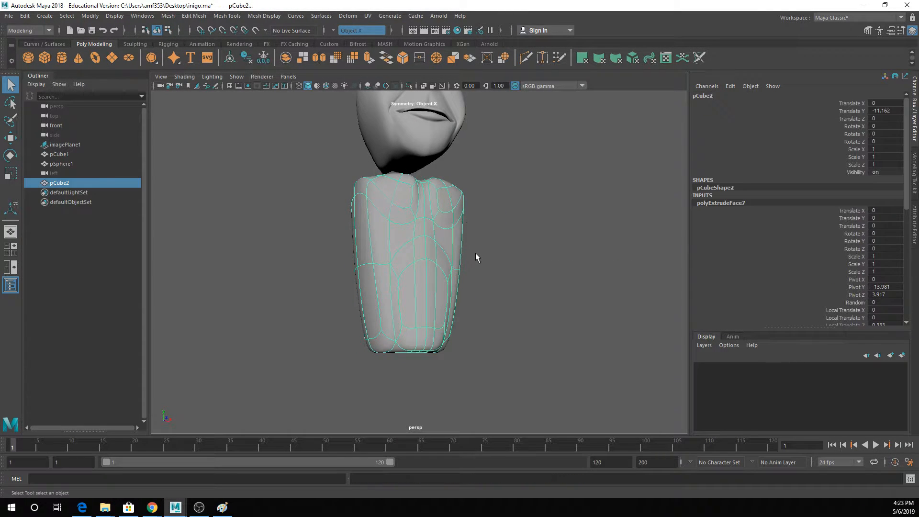
click(476, 257)
alt+drag(445, 267, 428, 285)
click(415, 258)
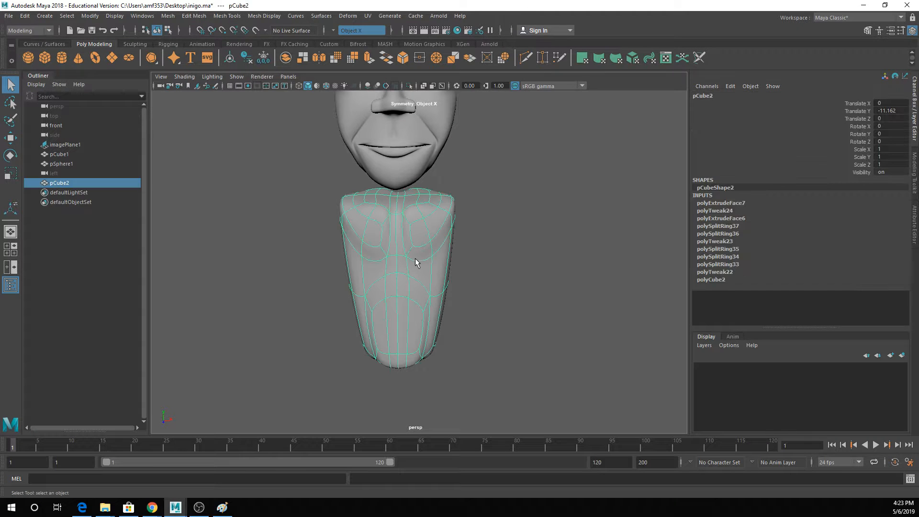
key(1)
alt+drag(440, 254, 408, 242)
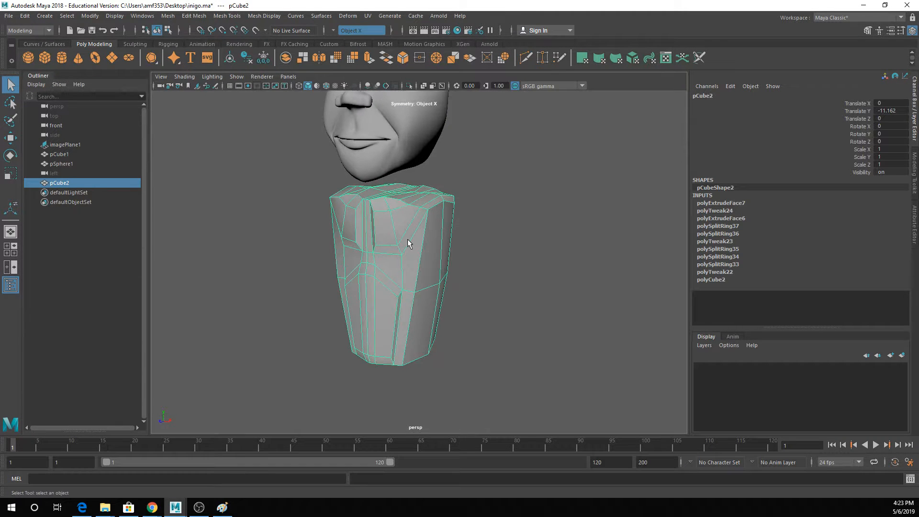
alt+drag(454, 188, 405, 250)
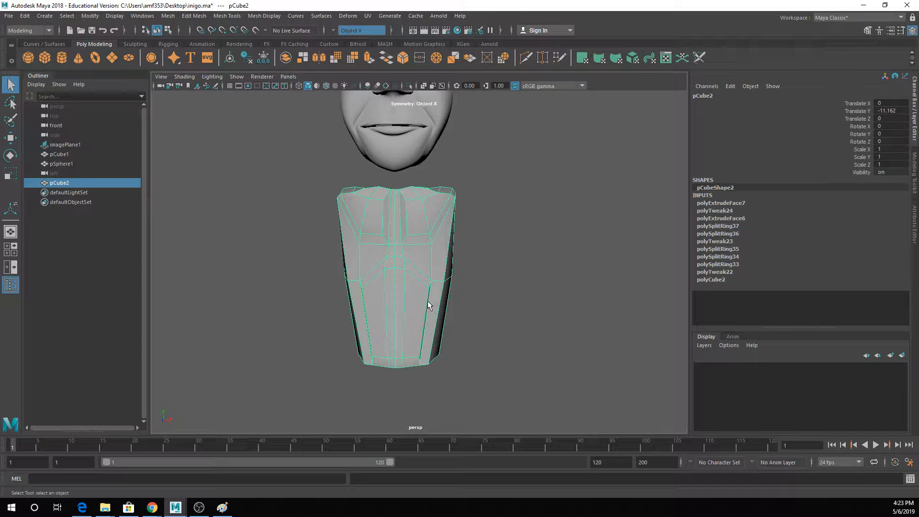
mouse_move(423, 303)
alt+mouse_down()
mouse_move(437, 296)
mouse_move(408, 306)
alt+mouse_up()
key(3)
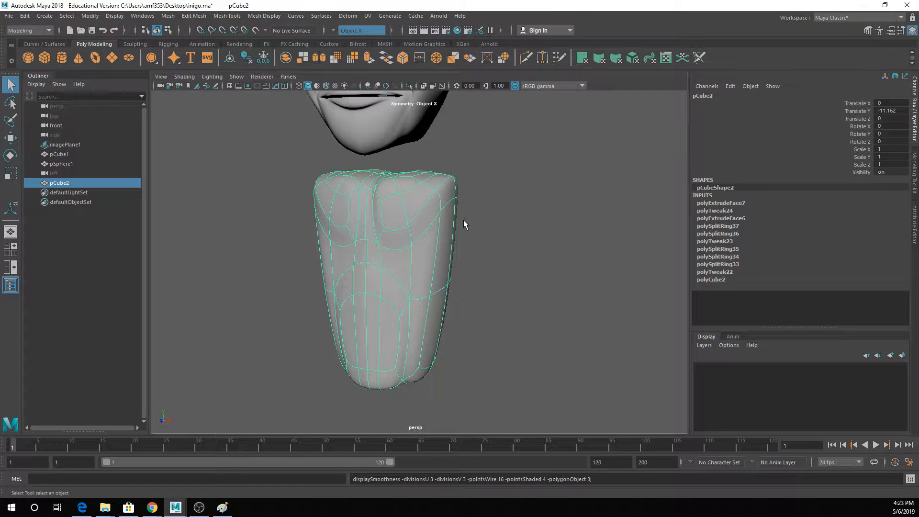
alt+drag(434, 234, 443, 206)
key(1)
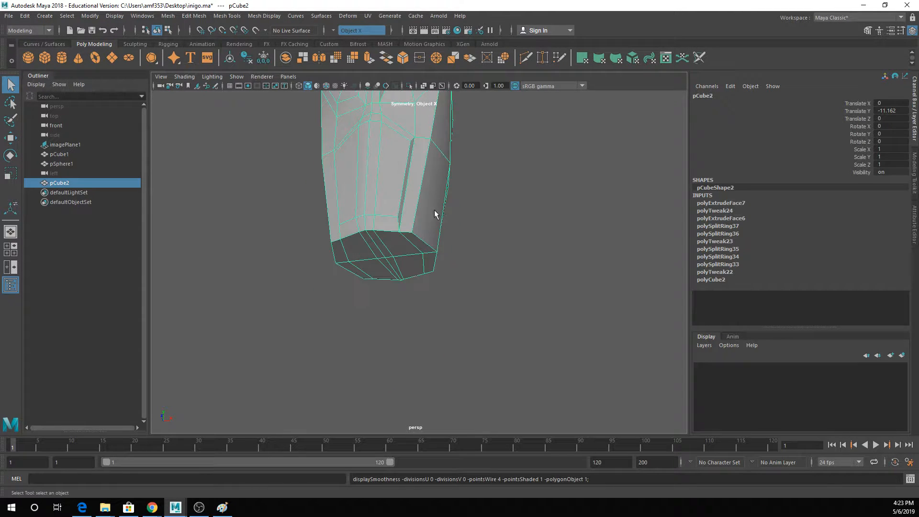
- Delete the underside faces on both sides of the central strip to open holes for the legs
alt+drag(420, 240, 412, 227)
right_drag(411, 224, 413, 235)
click(414, 231)
shift+click(409, 231)
shift+click(416, 253)
shift+click(427, 257)
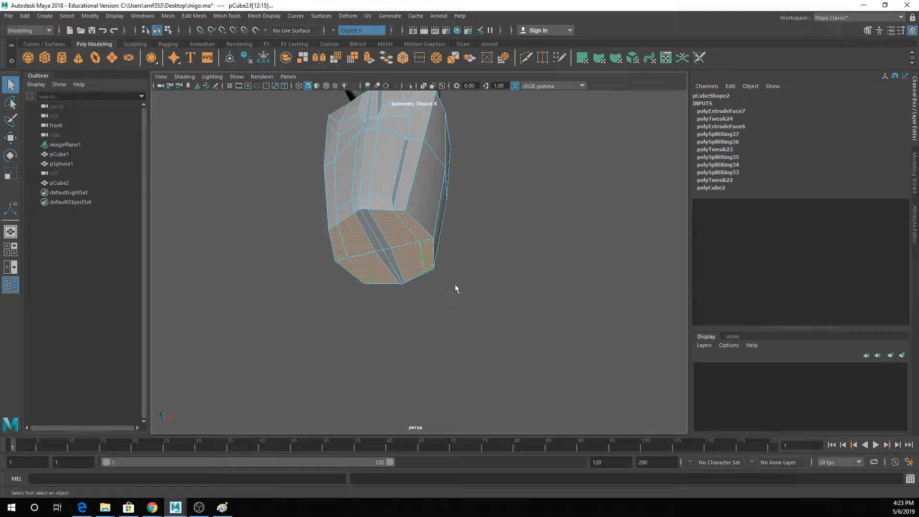
alt+drag(455, 285, 437, 303)
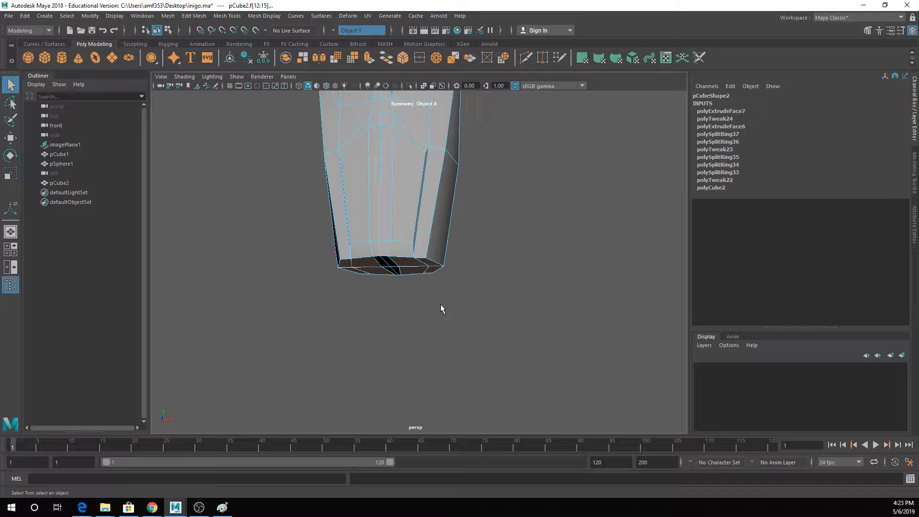
alt+drag(448, 288, 438, 243)
key(Delete)
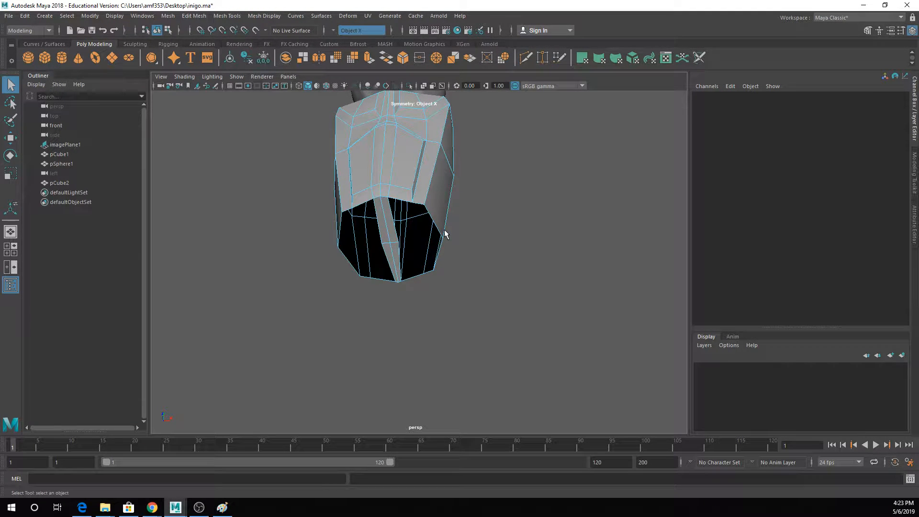
- Switch to edge selection and raise the outer side edges of the leg openings
alt+drag(444, 229, 380, 191)
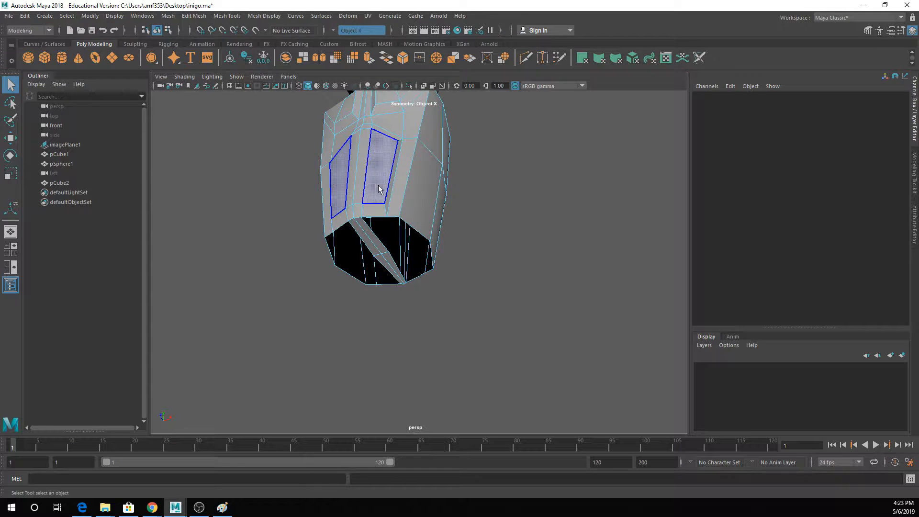
right_click(410, 201)
right_drag(409, 202, 410, 176)
click(428, 239)
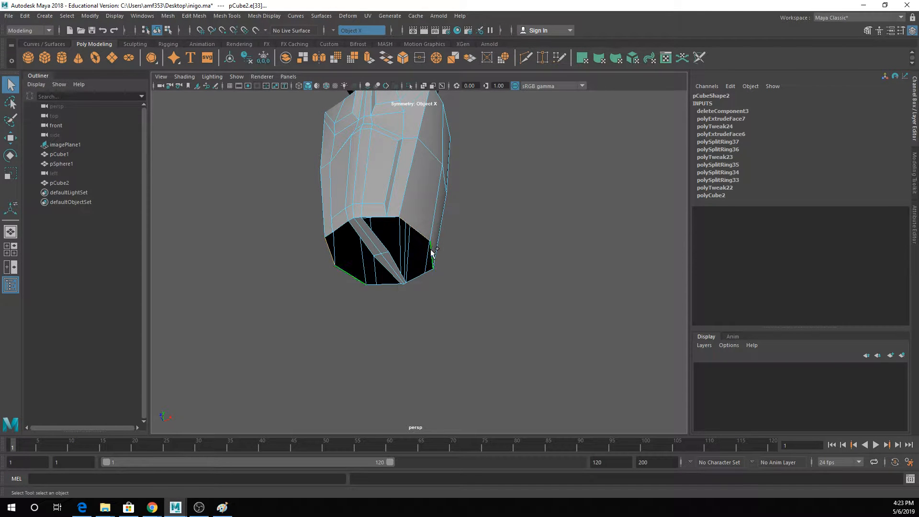
key(w)
mouse_move(430, 225)
mouse_down()
mouse_move(417, 197)
mouse_move(388, 186)
mouse_move(390, 176)
mouse_move(429, 203)
mouse_move(425, 209)
mouse_up()
- Adjust the height of the front edges of the leg openings to slope them toward the crotch
key(q)
click(385, 211)
key(w)
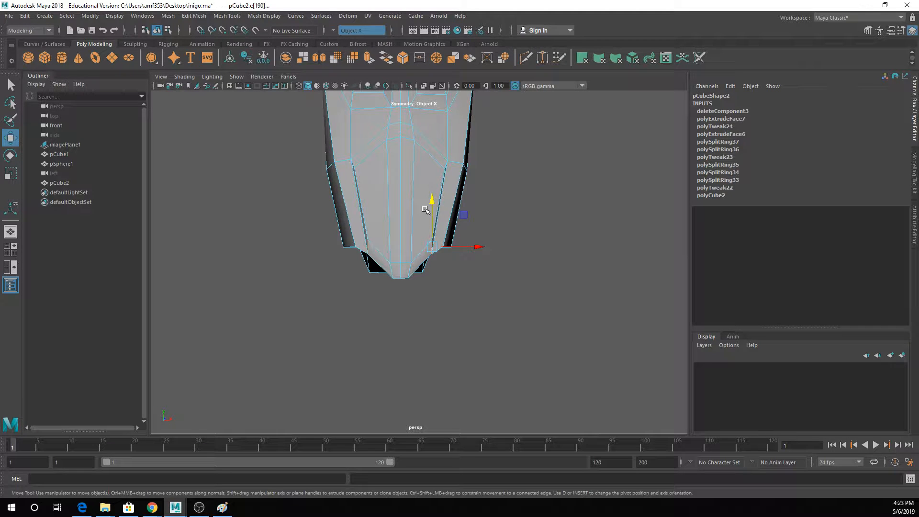
drag(431, 207, 390, 232)
key(e)
- Select the front edges at the crotch strip and adjust their rotation
key(q)
click(389, 242)
key(w)
key(q)
click(372, 195)
key(e)
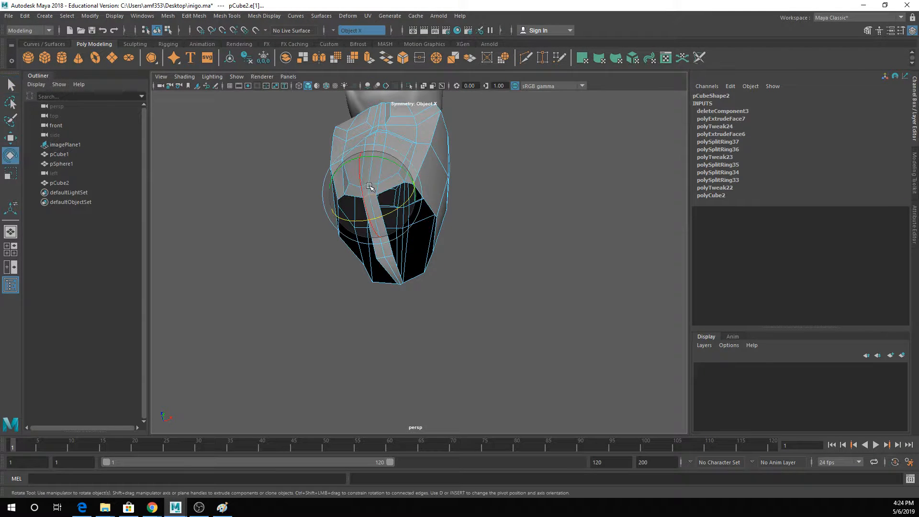
alt+drag(369, 187, 390, 231)
- Switch to vertex selection and adjust the vertices where the crotch strip meets the leg openings
right_drag(389, 231, 356, 221)
click(384, 234)
key(w)
drag(397, 220, 312, 239)
key(q)
click(351, 237)
key(w)
key(q)
- Reposition the vertices along the front rim of the leg openings to smooth its curve toward the crotch
click(412, 243)
key(w)
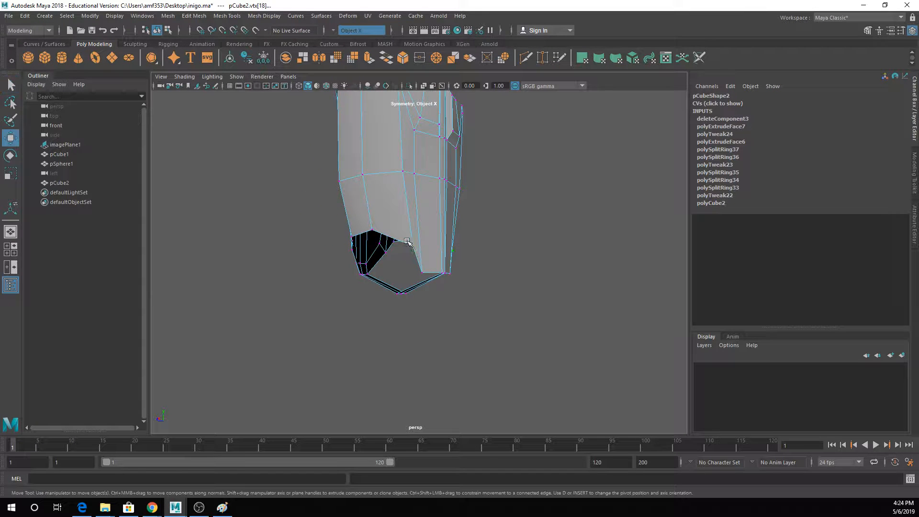
mouse_move(413, 232)
mouse_down()
mouse_move(413, 219)
mouse_move(419, 235)
mouse_move(451, 247)
mouse_move(413, 244)
mouse_up()
key(q)
click(422, 275)
key(w)
alt+middle_drag(413, 244, 388, 313)
key(q)
- Switch to edge selection and reposition the vertical edges beneath the chest on both sides of the abdomen
right_drag(397, 192, 397, 166)
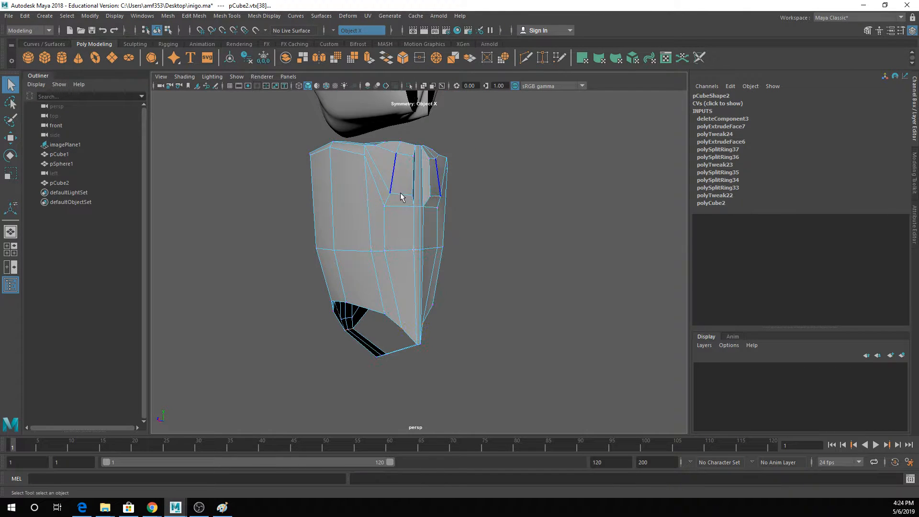
click(386, 221)
key(w)
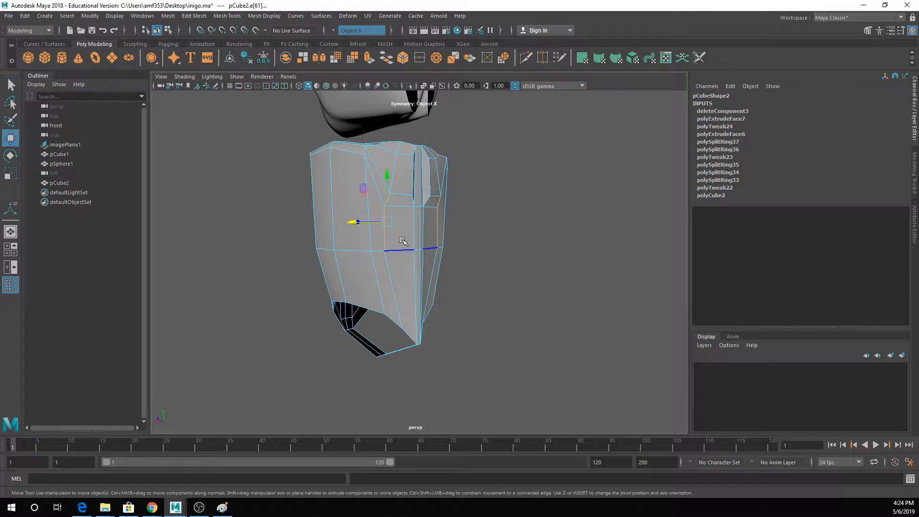
alt+drag(377, 227, 441, 211)
key(q)
right_drag(406, 157, 434, 137)
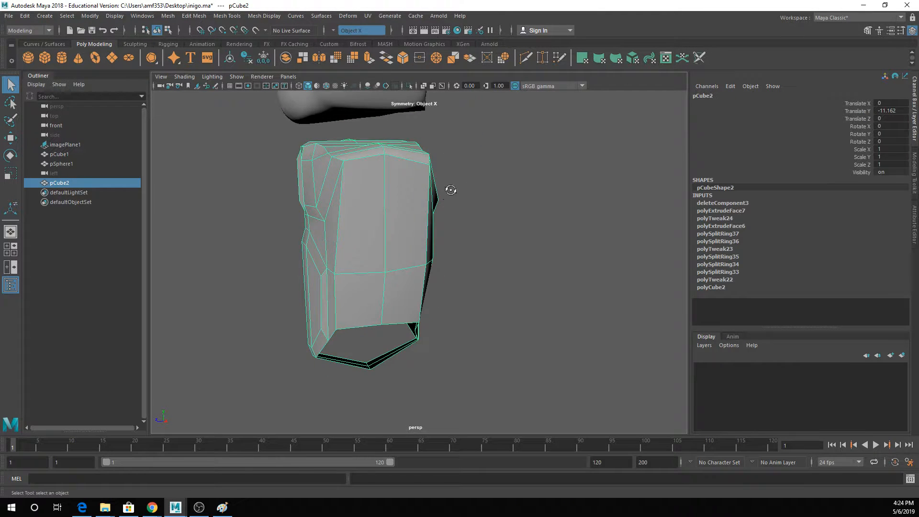
- Select the two horizontal waist edges on the torso's side and scale them narrower from front to back
alt+drag(450, 190, 387, 221)
right_drag(340, 190, 337, 154)
click(321, 273)
click(374, 272)
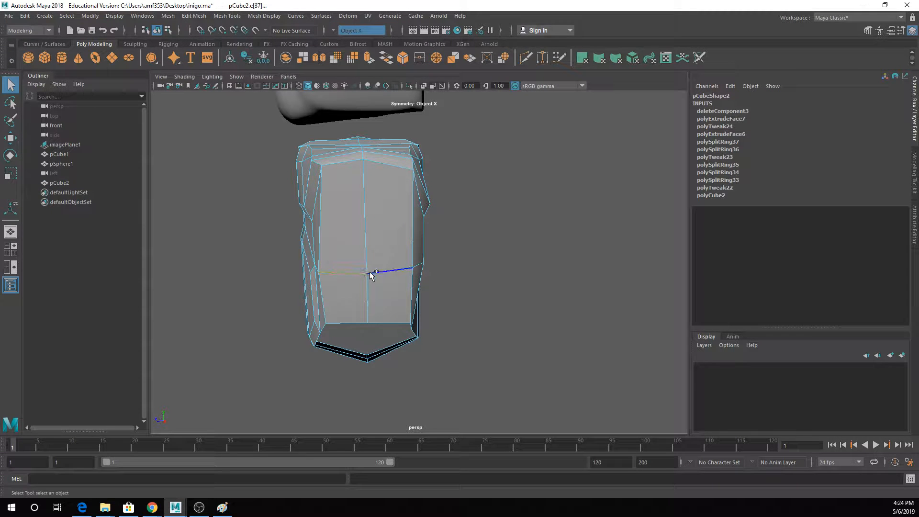
key(r)
drag(322, 273, 348, 282)
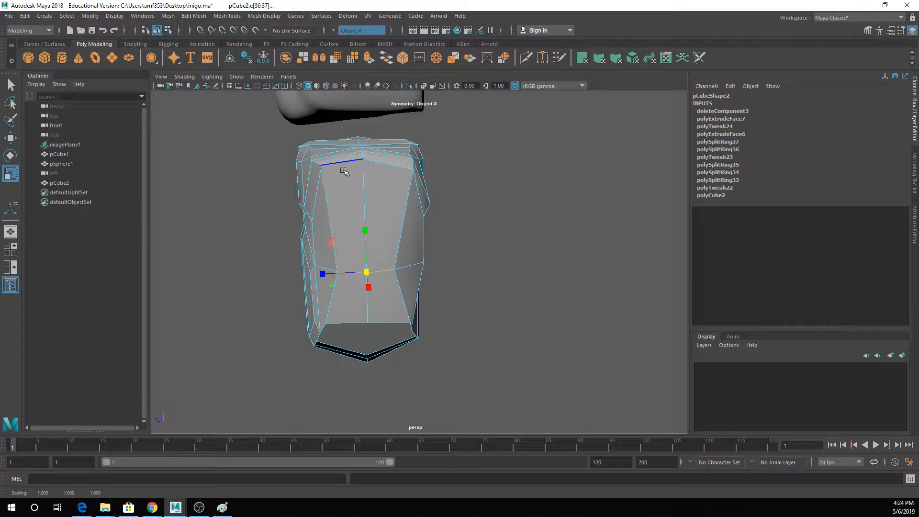
- Select the two horizontal edges at the top of the torso's side and scale them narrower
click(344, 167)
shift+click(375, 160)
drag(367, 164, 366, 164)
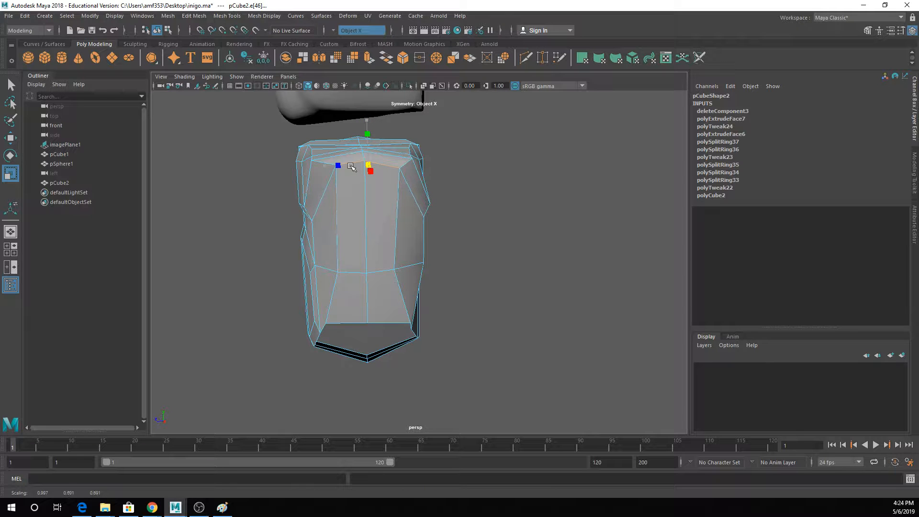
key(q)
right_drag(335, 189, 380, 171)
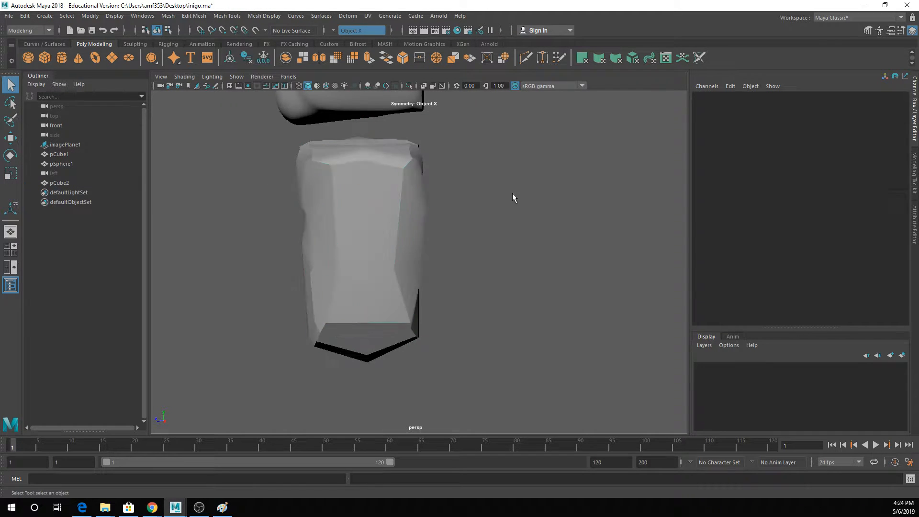
alt+drag(513, 195, 446, 205)
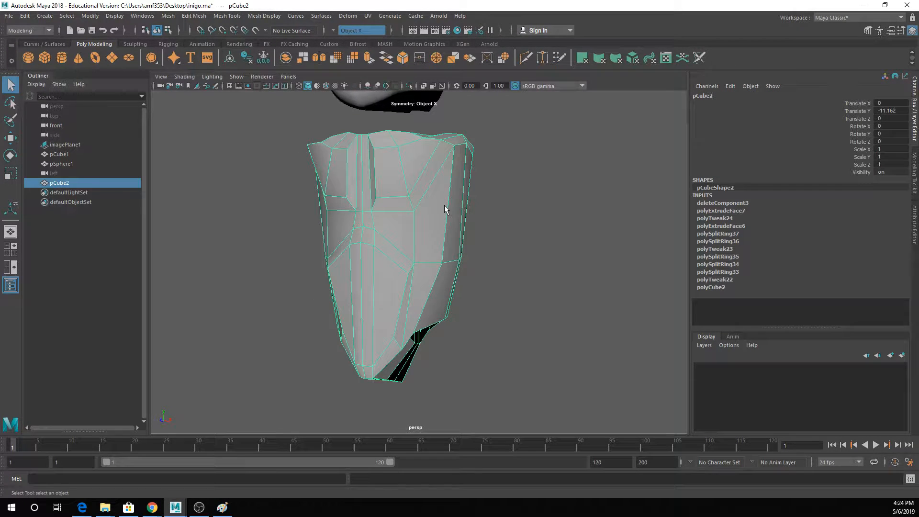
- Raise the arched band of faces above the abdomen and check the torso in smooth preview
right_drag(376, 228, 378, 254)
click(368, 220)
key(w)
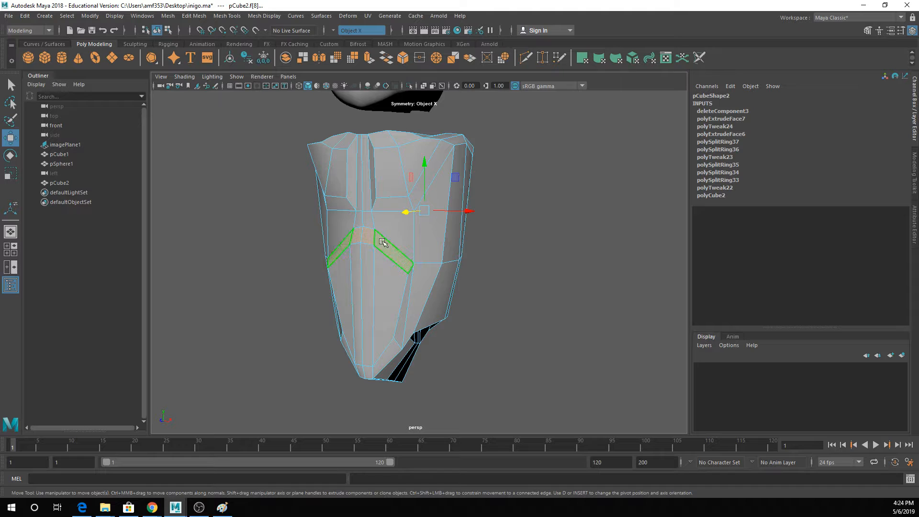
click(382, 229)
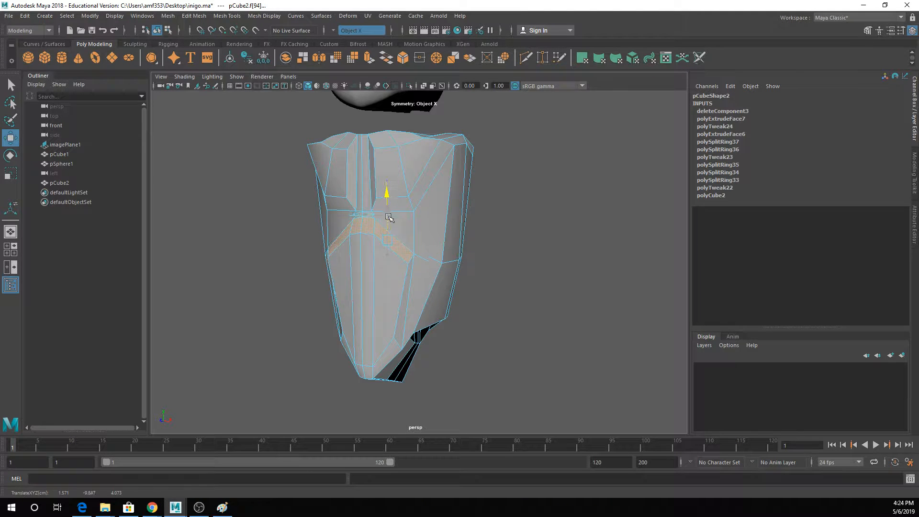
key(3)
click(451, 215)
alt+drag(451, 215, 401, 220)
key(1)
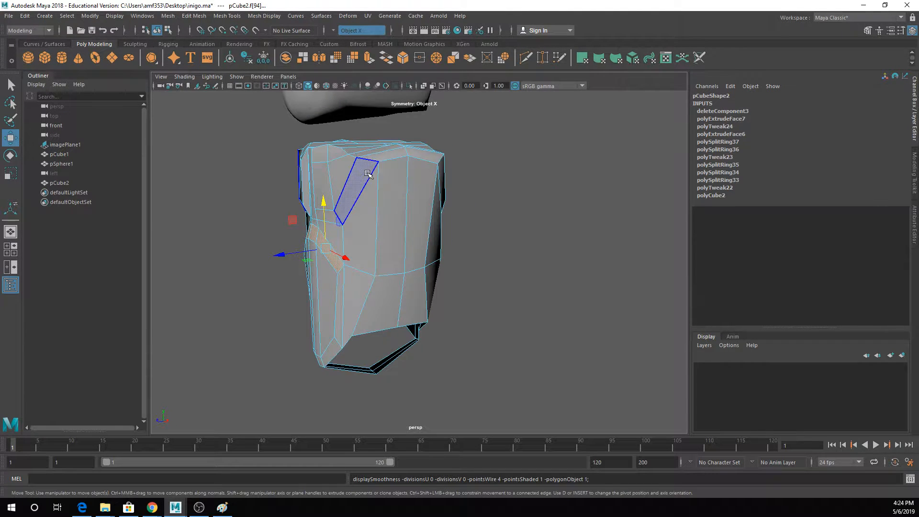
- Check the torso's side and leg openings, return to object mode, and save the scene
right_drag(368, 173, 429, 146)
alt+drag(471, 233, 319, 379)
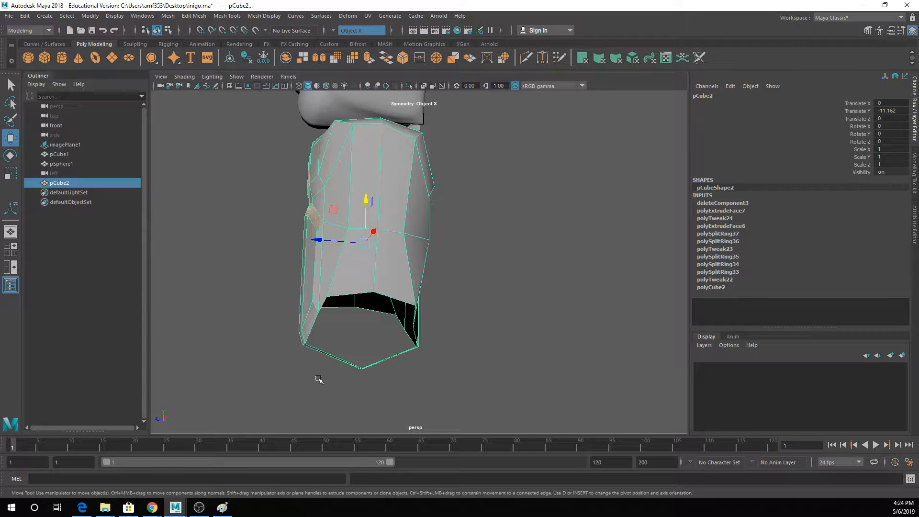
alt+drag(414, 170, 431, 188)
key(q)
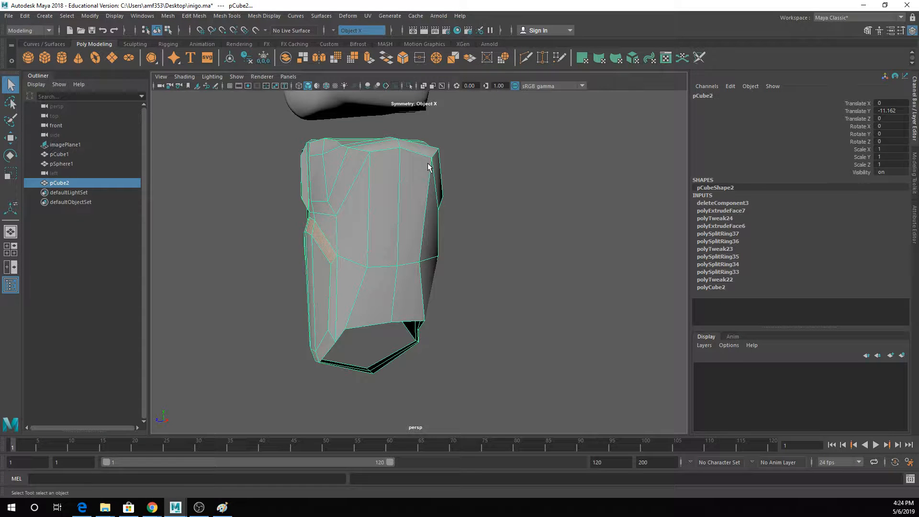
key(ctrl+s)
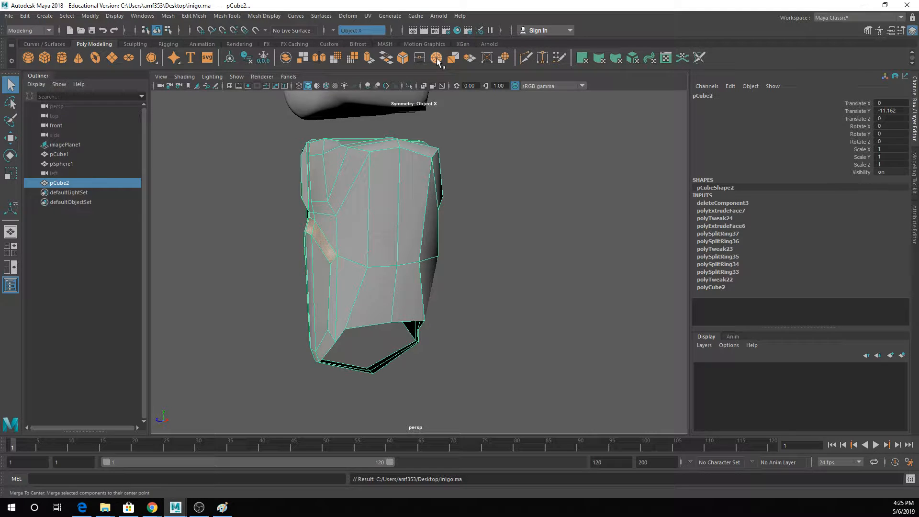
- Cut new horizontal edges across the torso's sides at the lower chest line with Multi-Cut
click(526, 58)
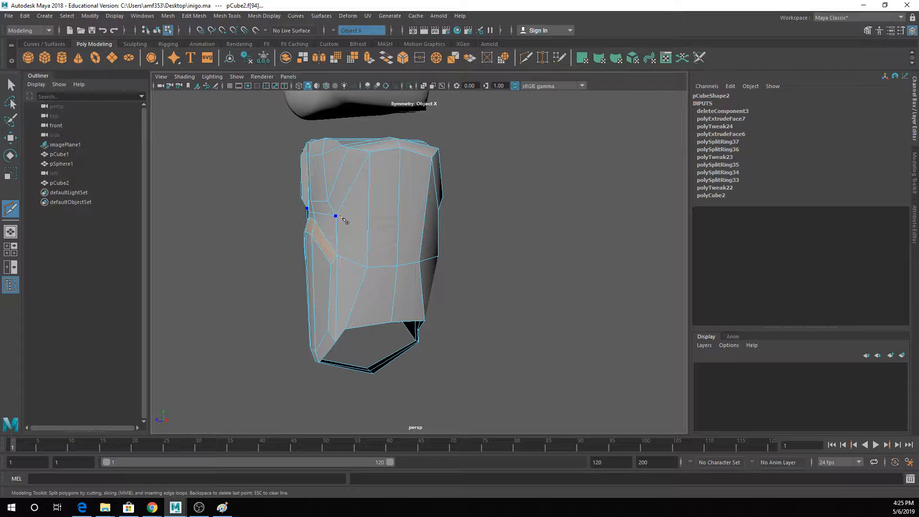
click(338, 216)
click(372, 214)
alt+drag(416, 220, 358, 229)
click(385, 214)
key(q)
right_drag(372, 184, 420, 169)
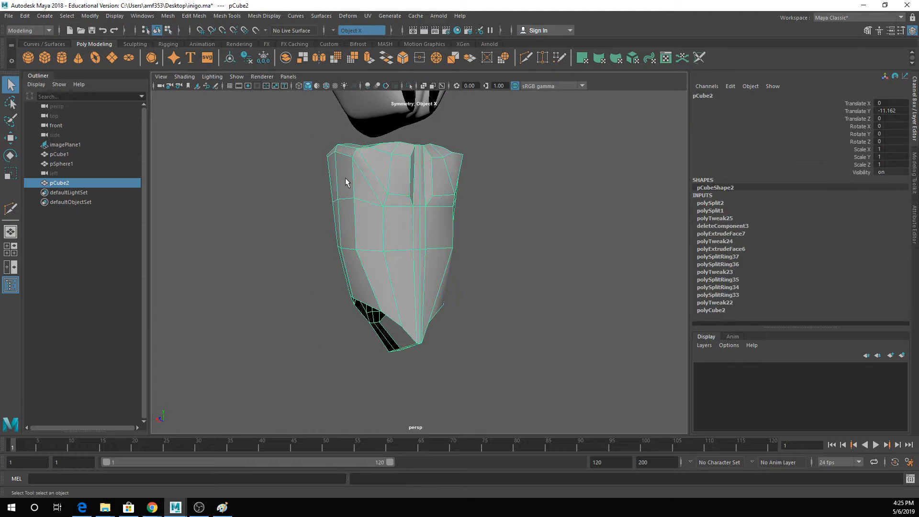
alt+drag(343, 183, 335, 172)
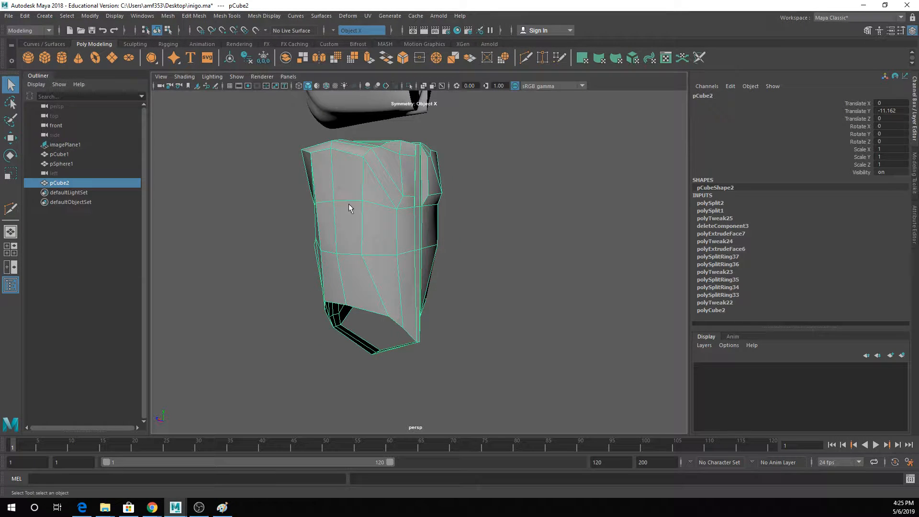
right_drag(350, 191, 352, 196)
click(332, 190)
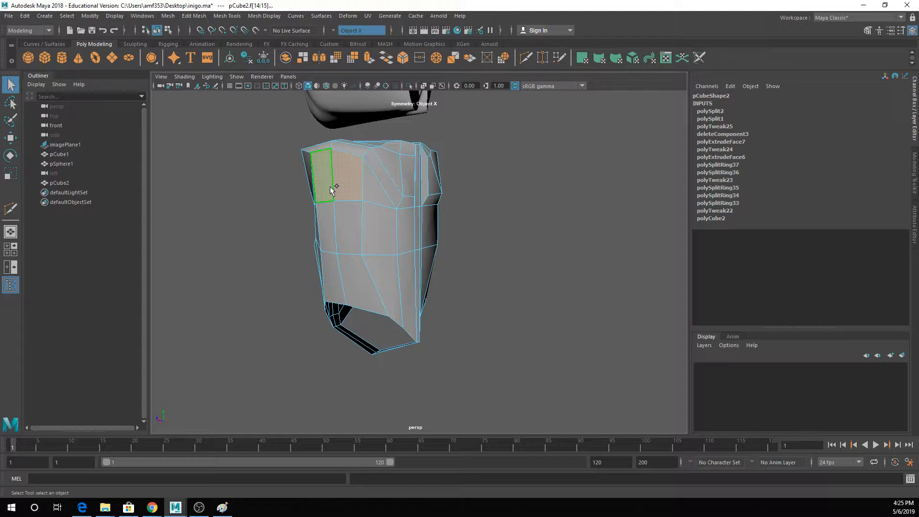
alt+drag(389, 188, 365, 195)
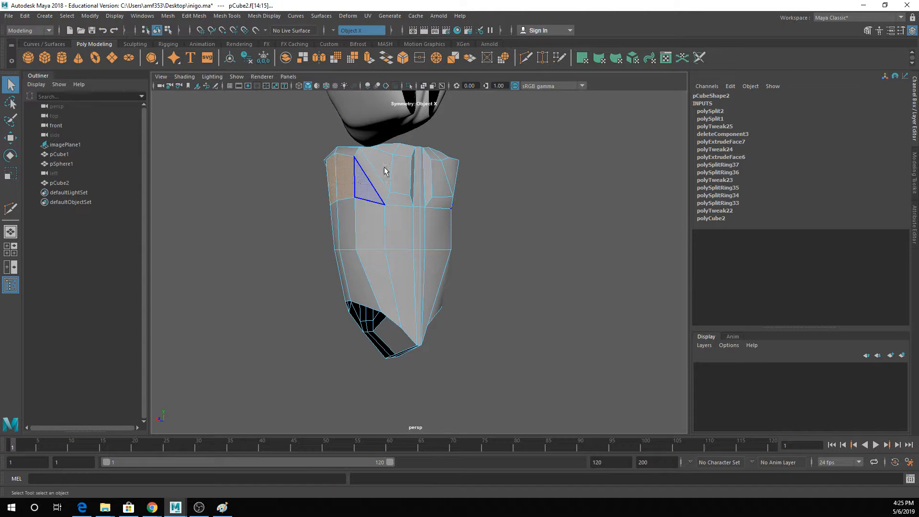
- Try deleting the newly cut horizontal edges on the torso's sides, and undo the deletion
key(F8)
right_drag(384, 211, 373, 182)
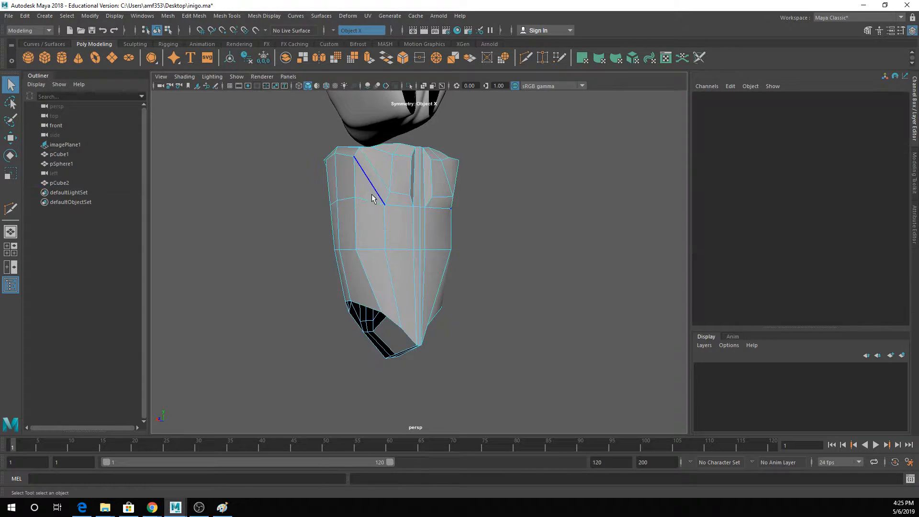
click(371, 197)
key(Delete)
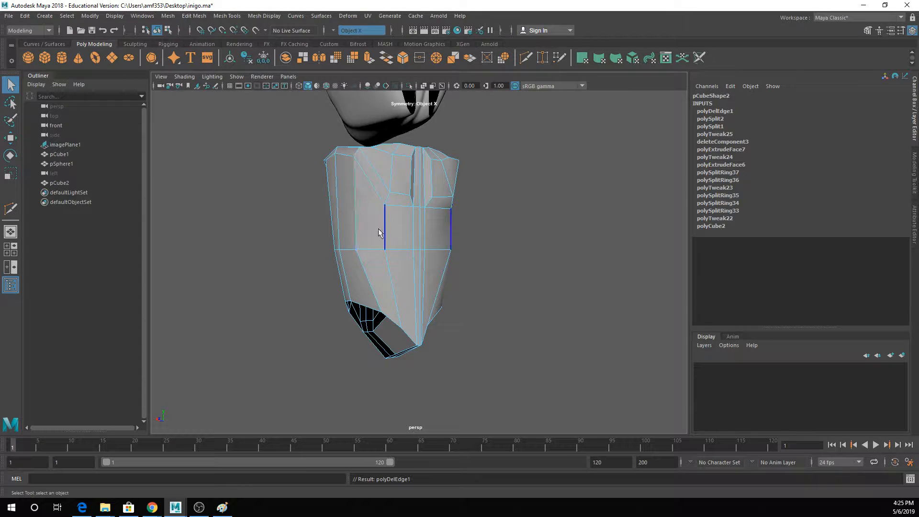
key(ctrl+z)
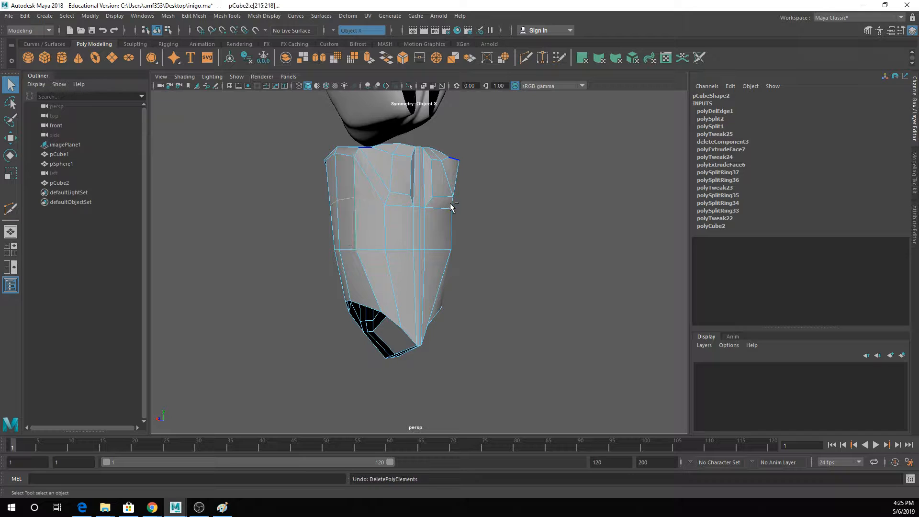
- Insert an edge loop across the upper side faces of the torso, just above the new horizontal cut
alt+drag(299, 191, 355, 198)
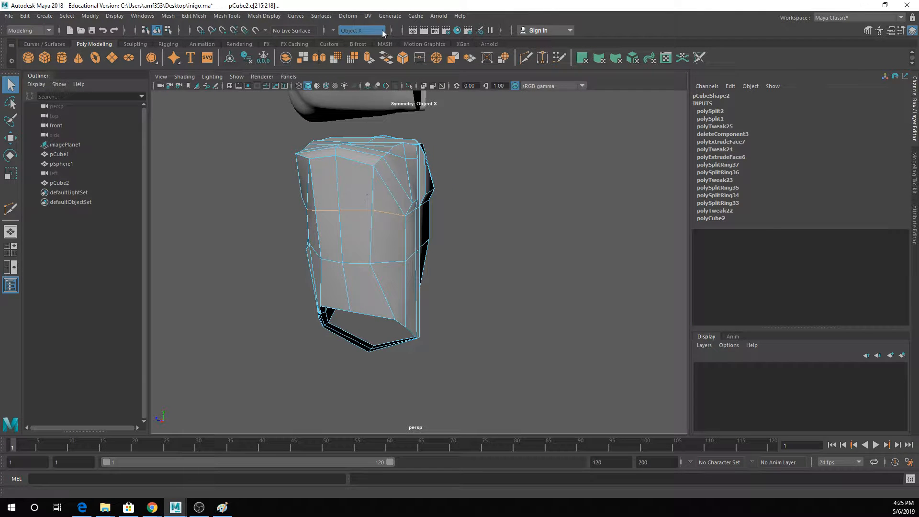
click(226, 16)
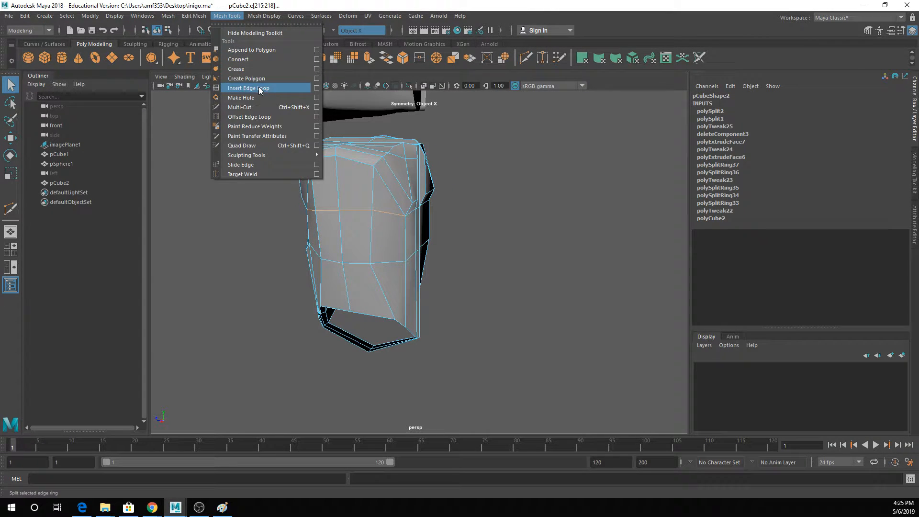
click(248, 88)
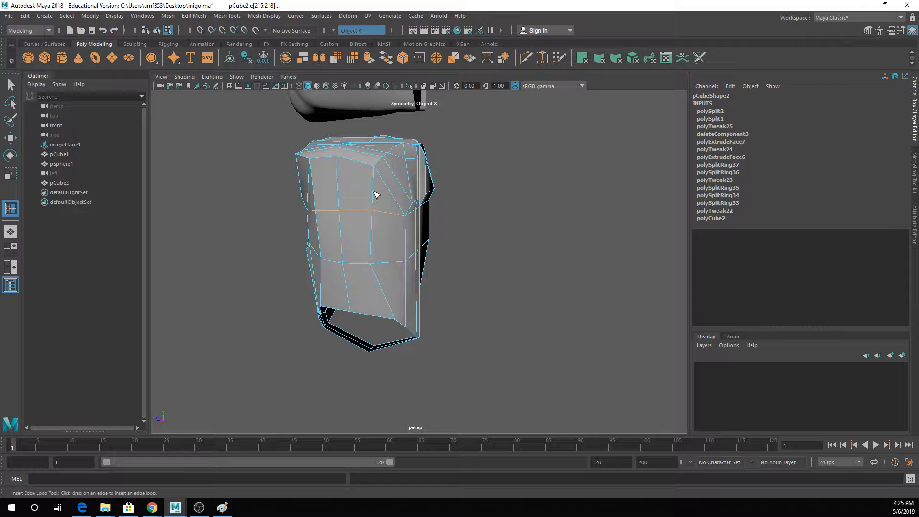
click(376, 194)
click(376, 193)
key(q)
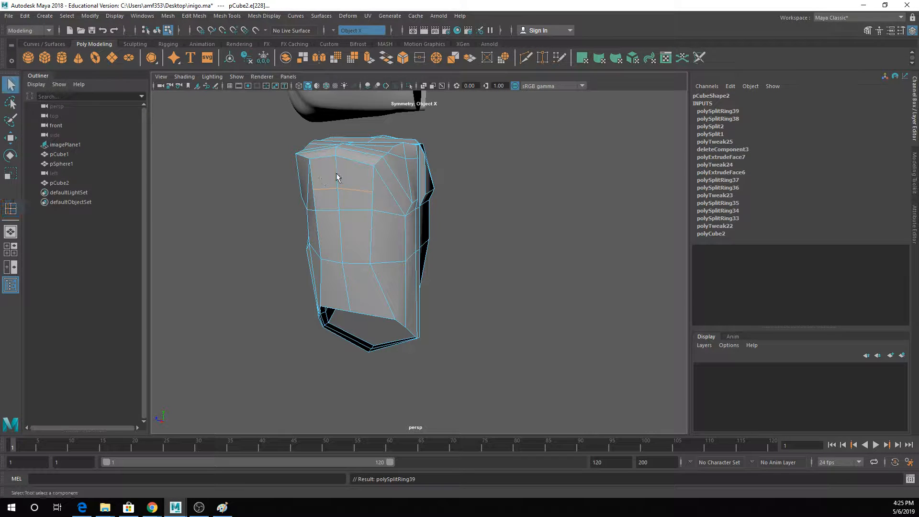
- Extrude the four upper side faces outward with Local Translate Z 3.158 to form arm stubs, and check them in smooth preview
right_drag(335, 175, 336, 200)
click(343, 165)
shift+click(329, 163)
shift+click(333, 181)
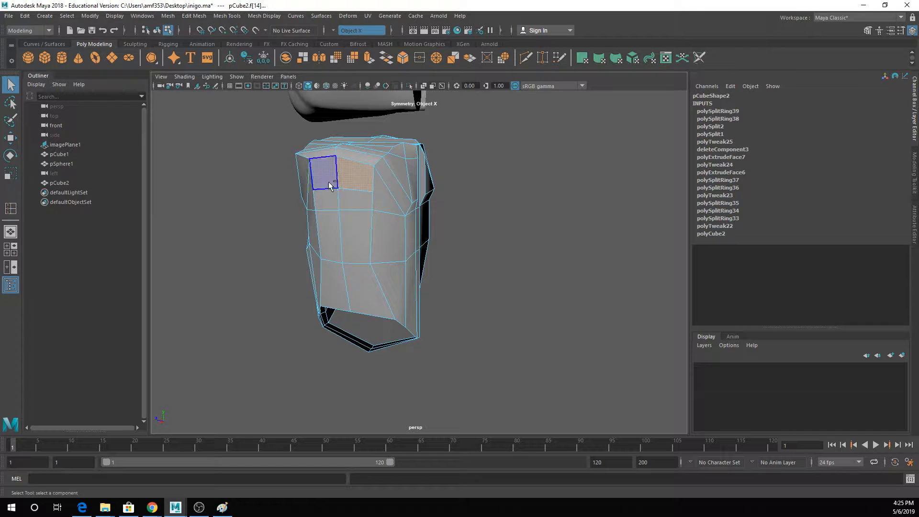
shift+click(328, 197)
shift+click(351, 196)
shift+click(311, 200)
shift+click(312, 227)
shift+click(325, 175)
ctrl+click(311, 226)
ctrl+click(308, 203)
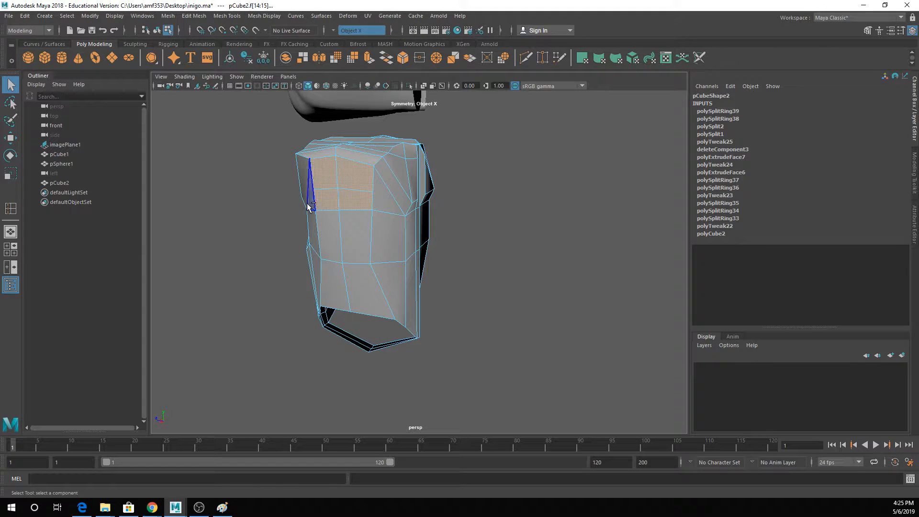
click(369, 58)
alt+drag(384, 197, 548, 204)
key(3)
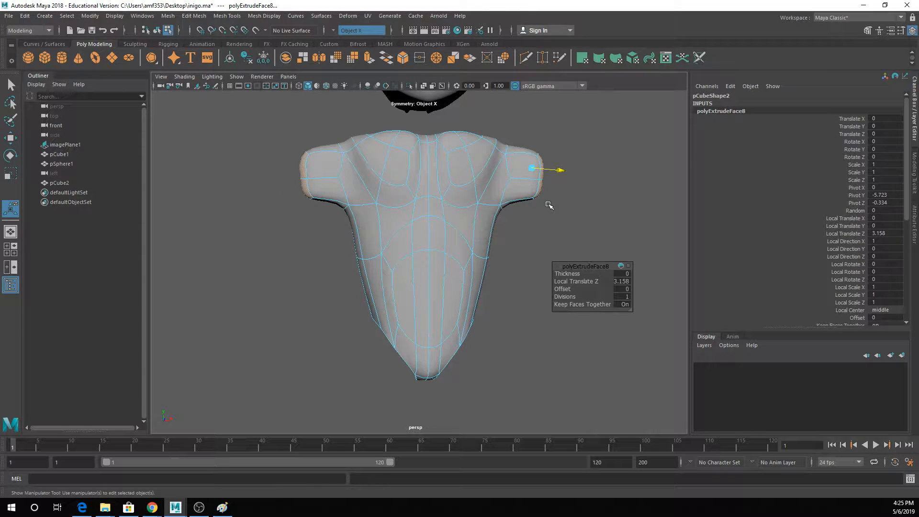
alt+middle_drag(548, 197, 511, 228)
alt+drag(512, 207, 503, 207)
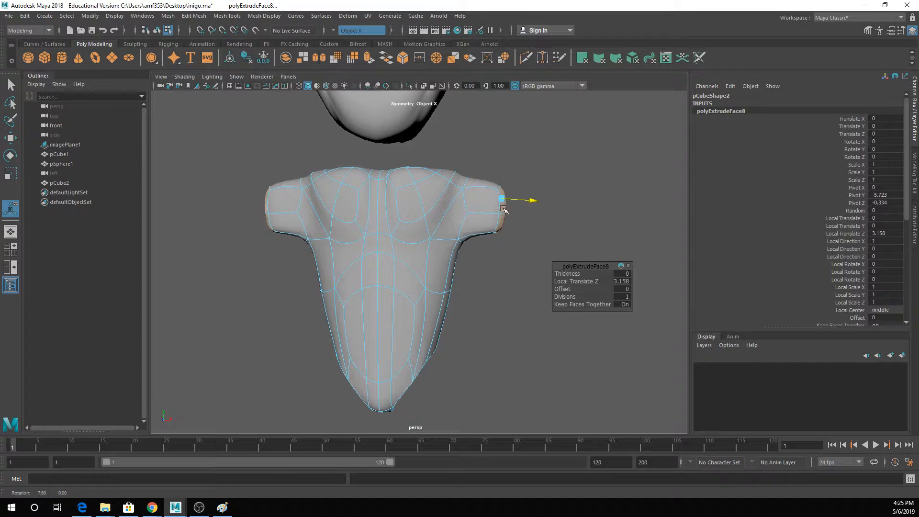
key(q)
right_drag(485, 204, 527, 176)
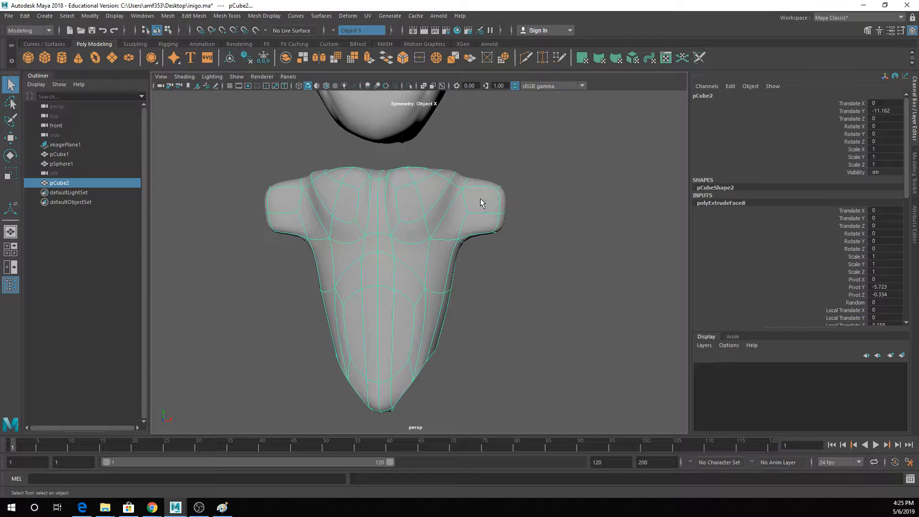
right_drag(482, 210, 483, 185)
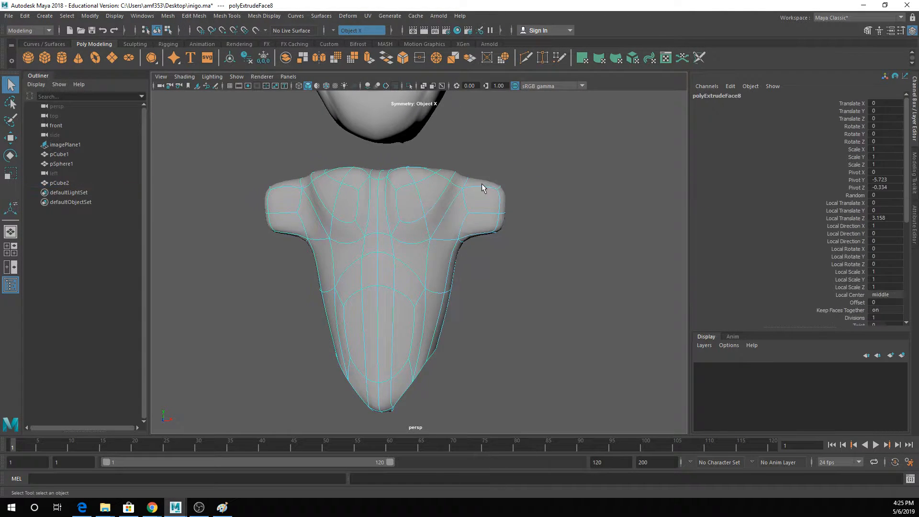
mouse_move(476, 225)
alt+mouse_down()
mouse_move(440, 218)
mouse_move(470, 225)
alt+mouse_up()
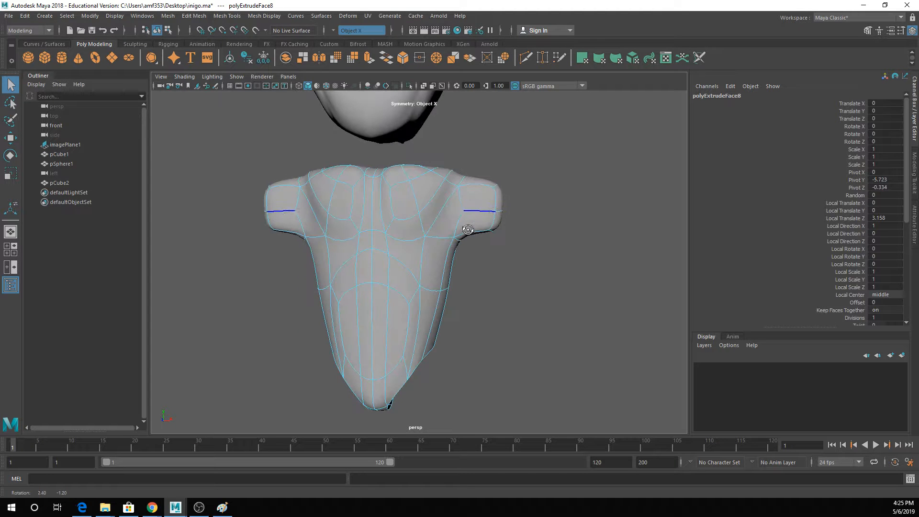
key(ctrl+z)
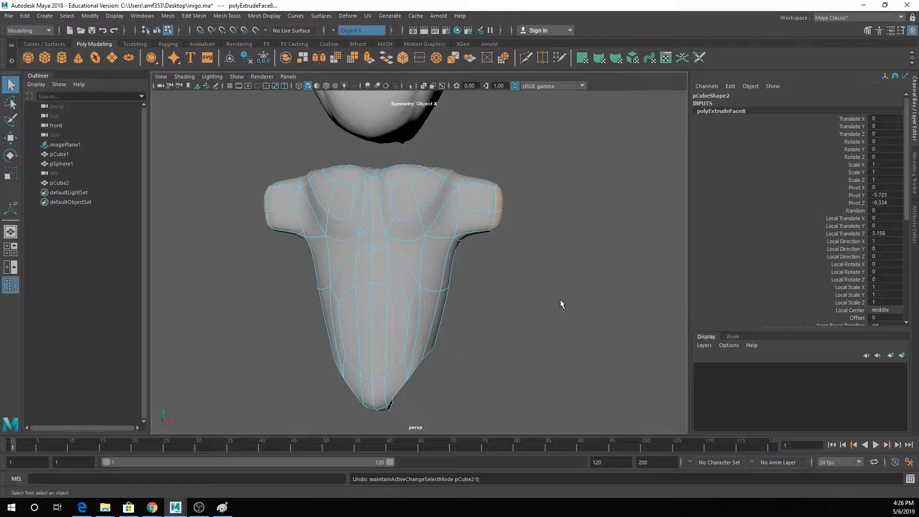
- Examine the new arm stubs and shoulders from several angles, comparing the polygon cage with the smooth preview
key(1)
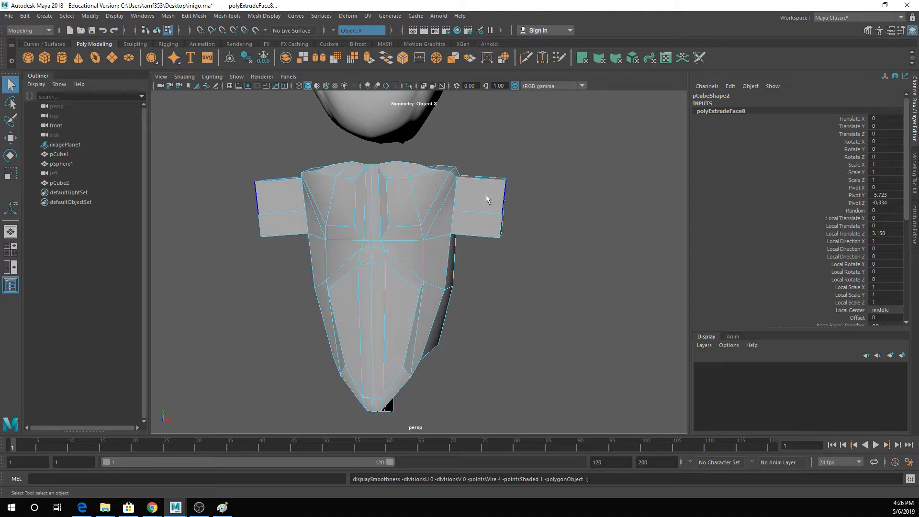
scroll(487, 194, up, 3)
alt+middle_drag(482, 198, 476, 216)
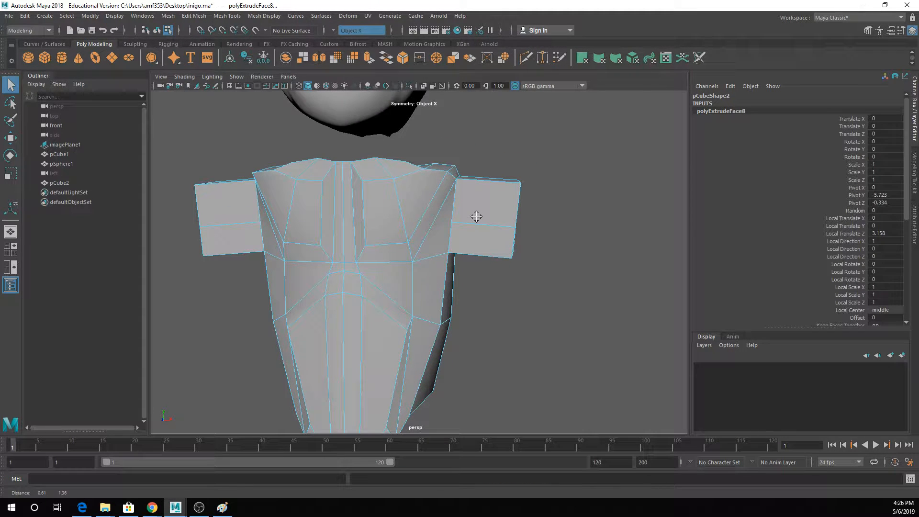
key(ctrl+z)
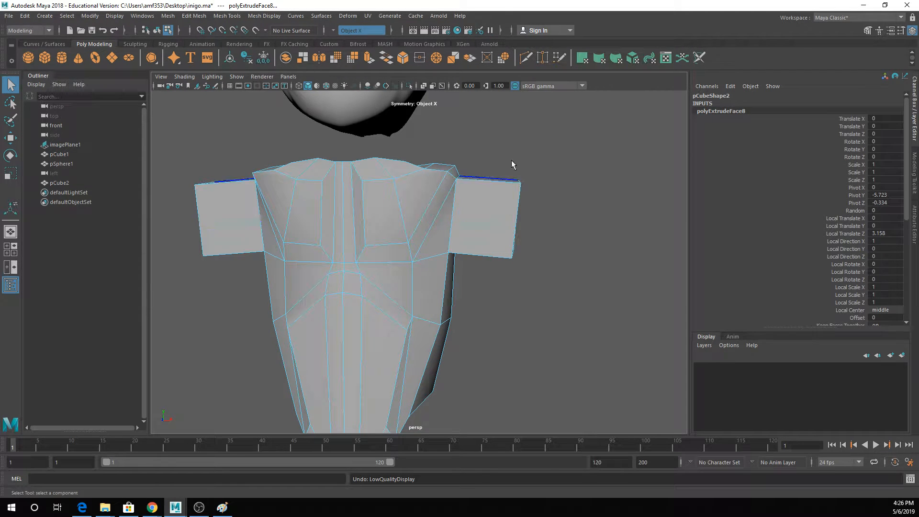
key(3)
key(1)
right_drag(496, 210, 525, 188)
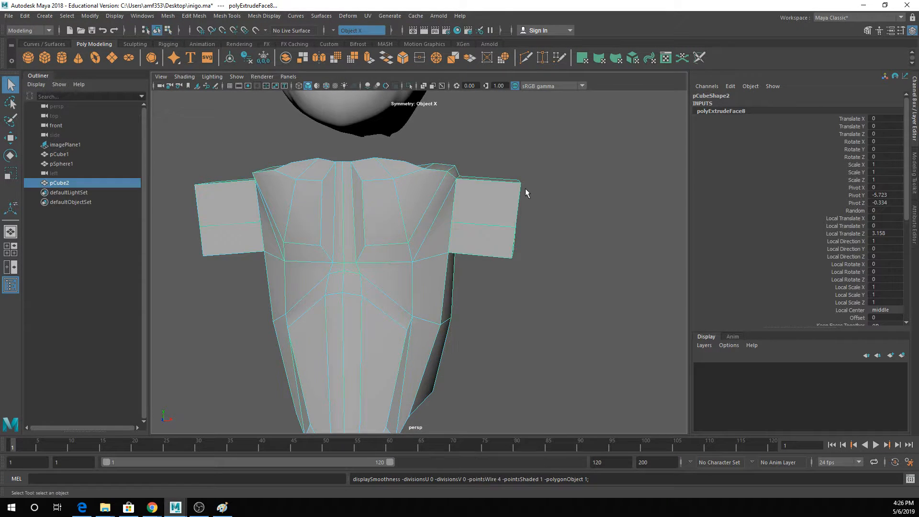
key(3)
alt+drag(521, 210, 426, 210)
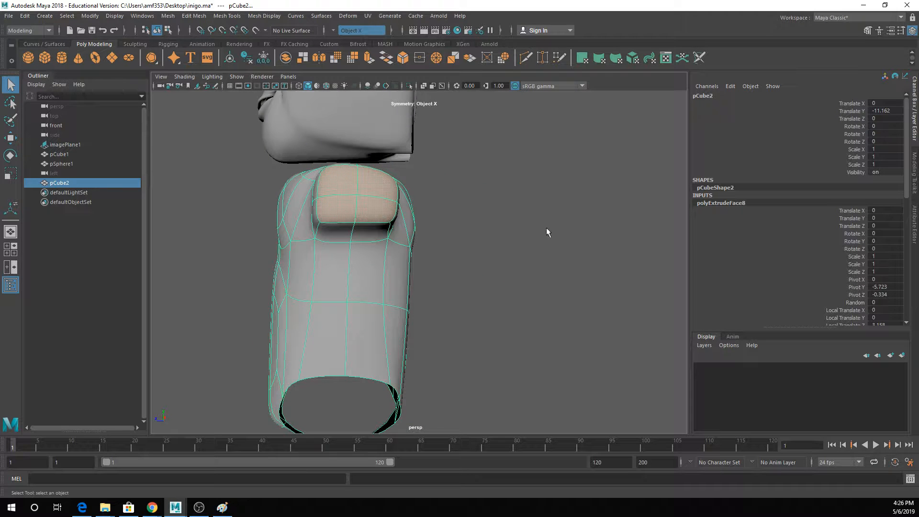
mouse_move(424, 262)
alt+mouse_down()
mouse_move(402, 236)
mouse_move(390, 260)
mouse_move(417, 261)
alt+mouse_up()
alt+middle_drag(418, 260, 430, 250)
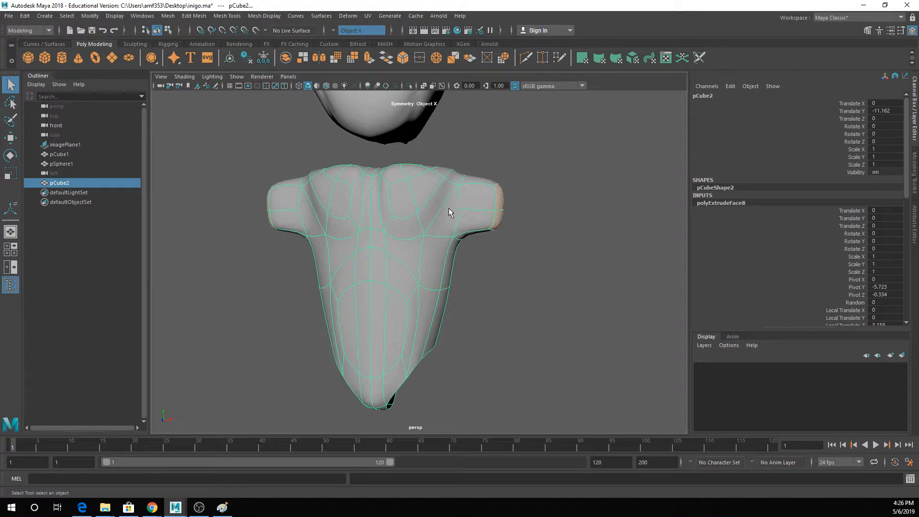
key(1)
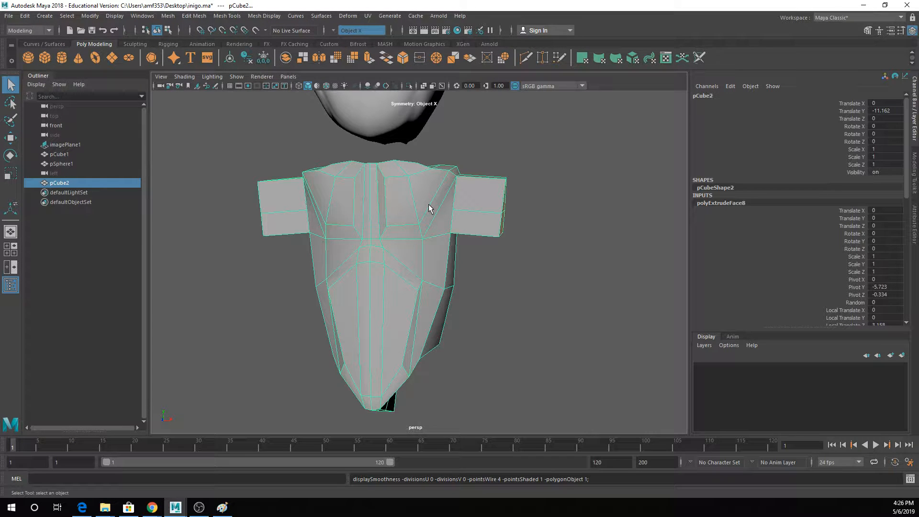
alt+drag(429, 209, 426, 208)
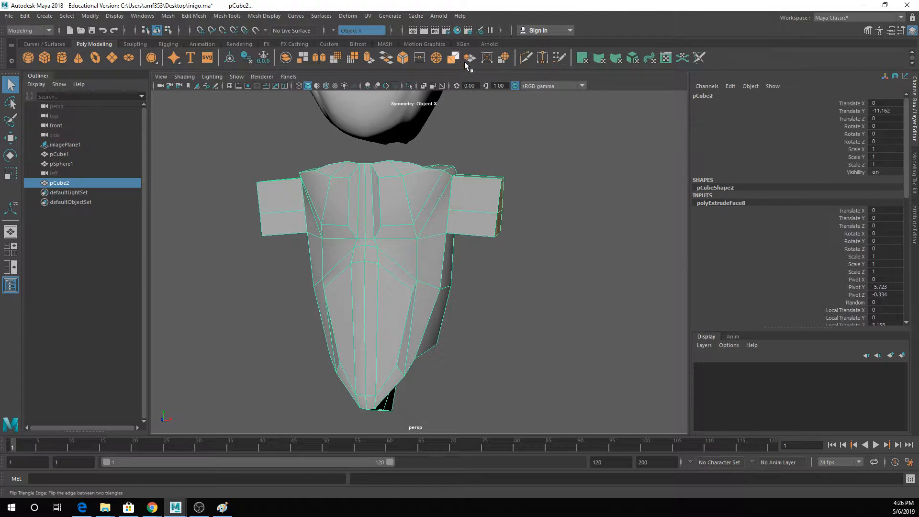
key(3)
right_drag(475, 198, 503, 171)
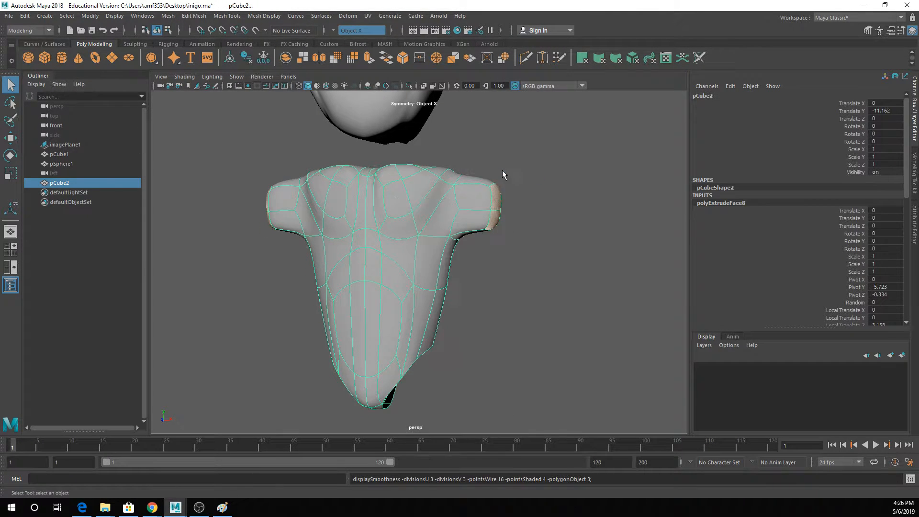
scroll(488, 206, up, 3)
click(487, 206)
alt+drag(488, 205, 498, 191)
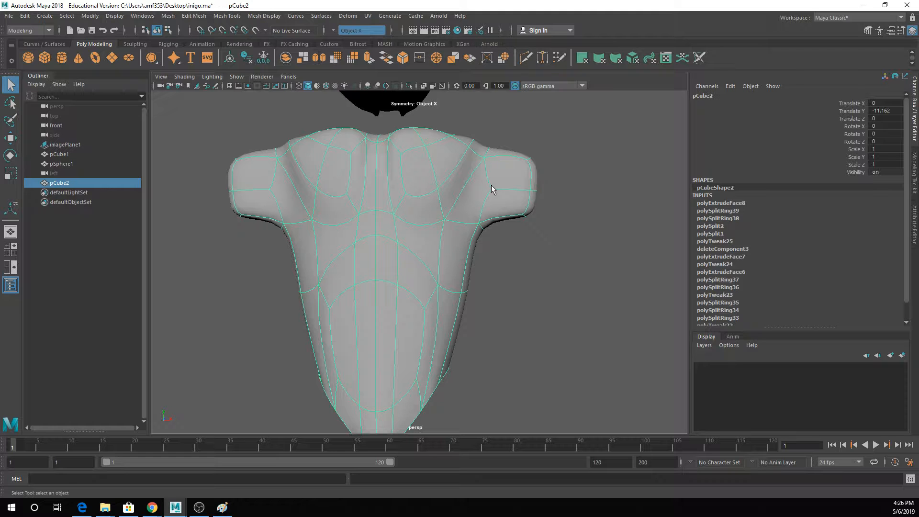
right_drag(493, 189, 491, 192)
- Cut new edges with Multi-Cut from the front of the arm stubs up over the chest and shoulders and down to the stubs' back
click(527, 62)
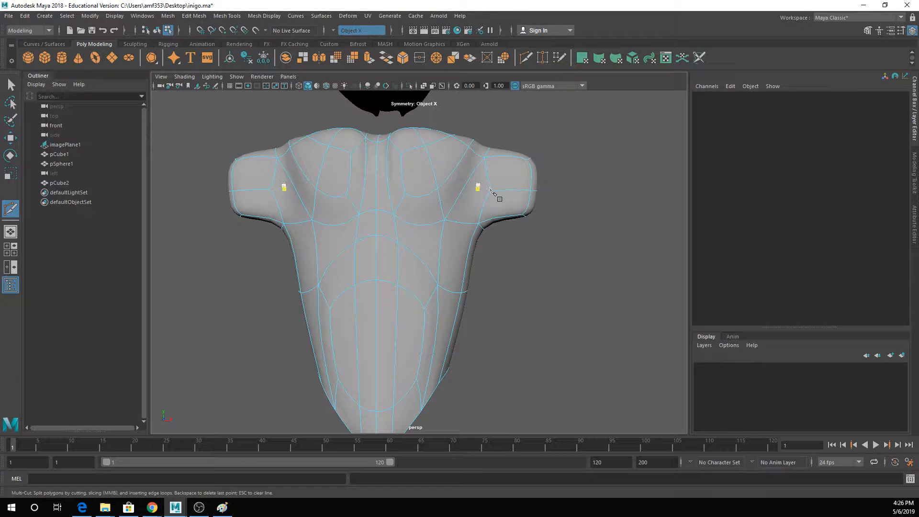
key(1)
click(478, 190)
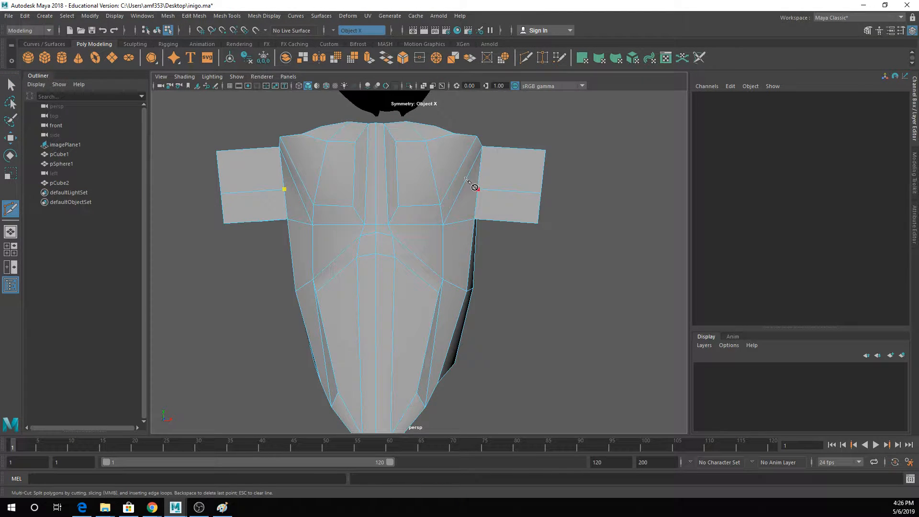
alt+drag(463, 167, 400, 261)
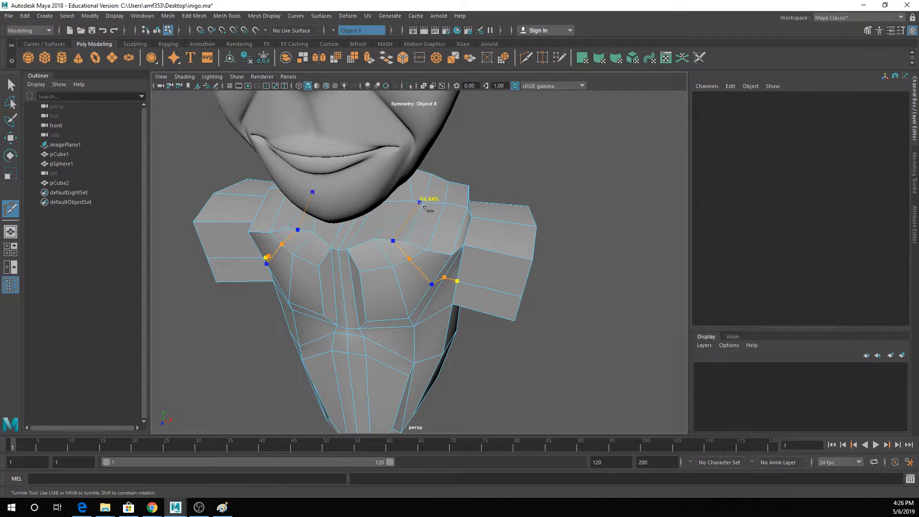
alt+drag(426, 203, 381, 188)
click(404, 169)
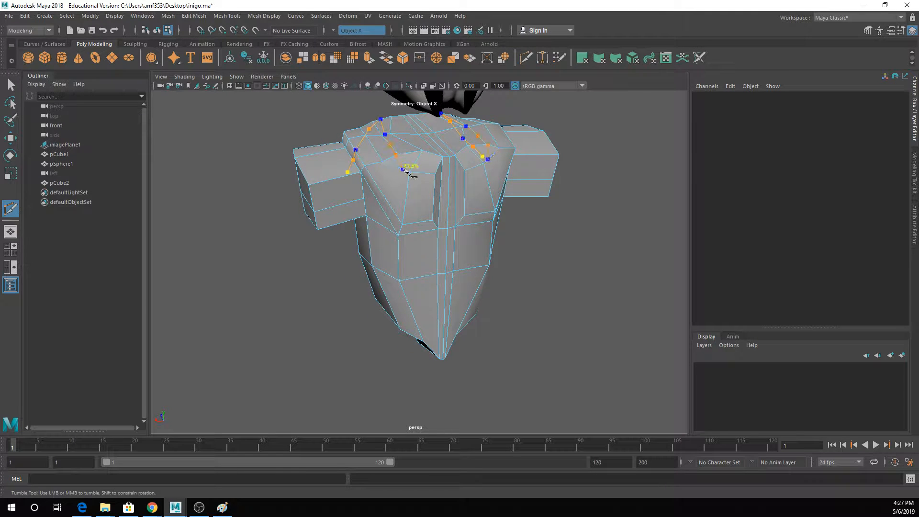
key(ctrl+z)
click(405, 153)
click(401, 168)
click(386, 198)
alt+drag(387, 214, 343, 199)
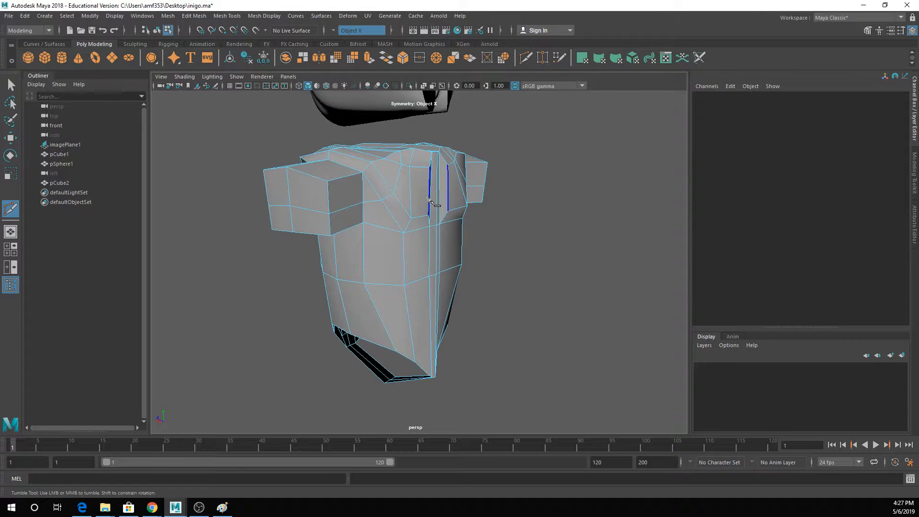
- Merge the paired vertices where the new cut meets the arm stubs to their centers, on the back and the front of the torso
key(q)
right_drag(373, 205, 325, 201)
click(363, 202)
shift+click(382, 200)
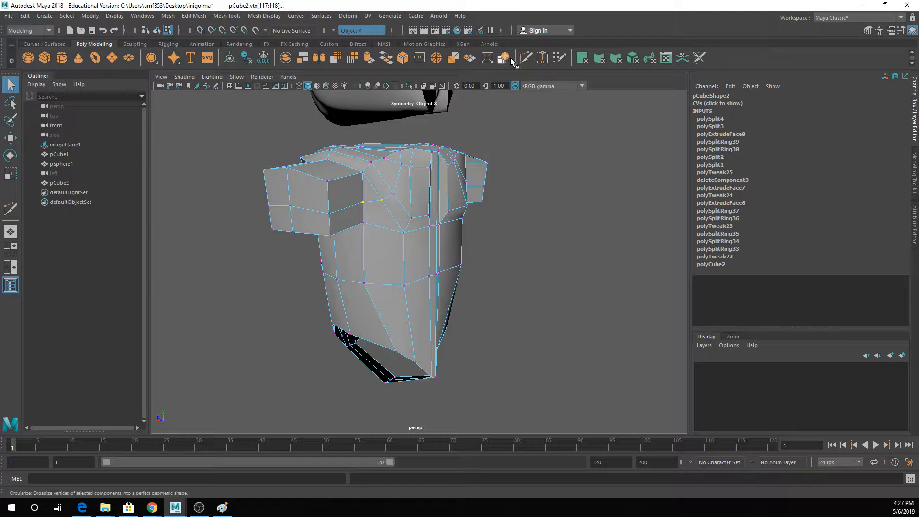
click(436, 58)
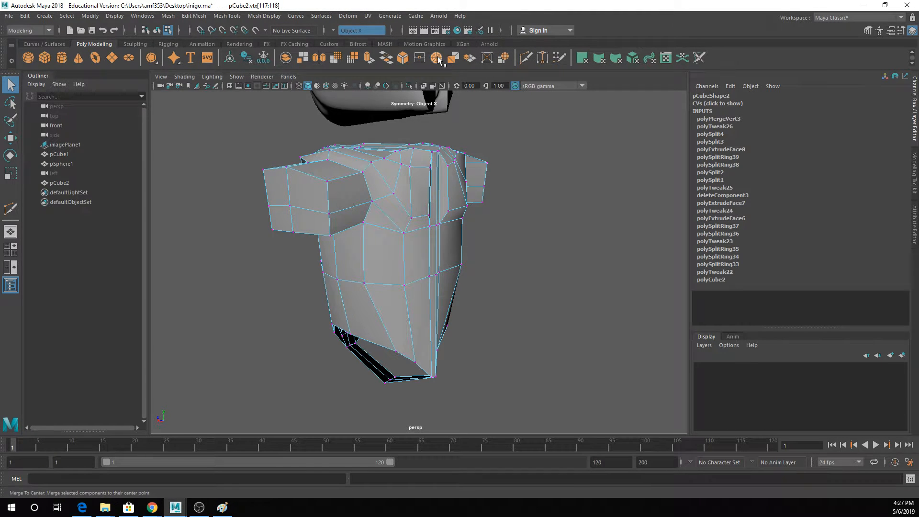
alt+drag(378, 182, 481, 207)
key(g)
- Examine the edge flow around the armpits and arm bases in smooth preview from the front and side
key(3)
right_drag(487, 174, 438, 188)
click(465, 235)
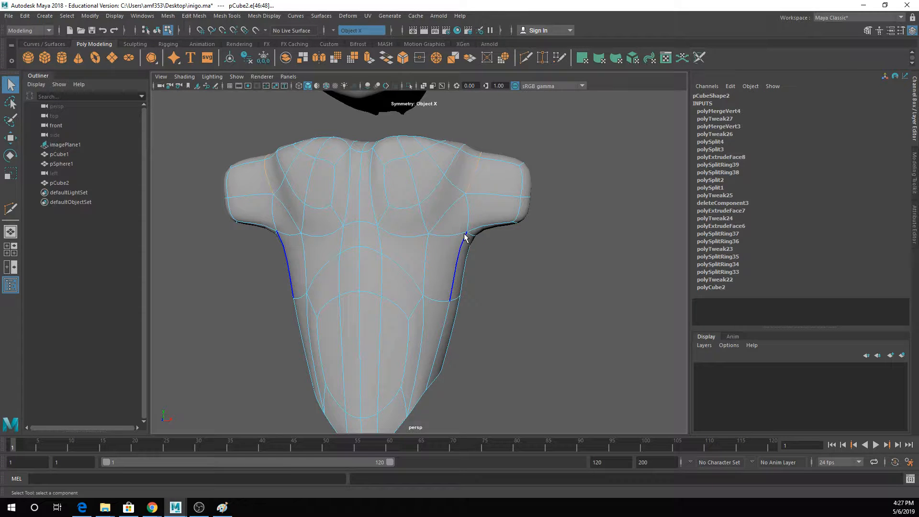
shift+click(472, 211)
shift+click(475, 232)
alt+drag(495, 236, 382, 221)
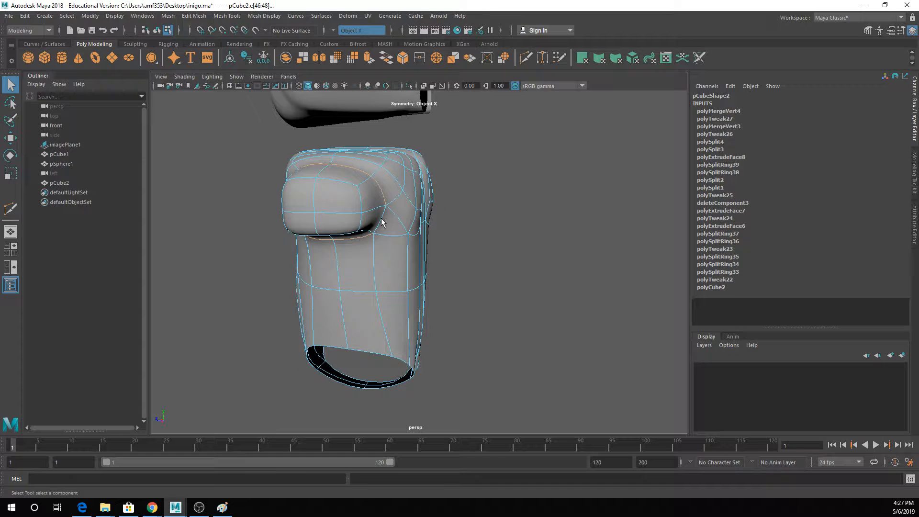
click(386, 213)
key(ctrl+z)
scroll(387, 215, up, 3)
alt+drag(387, 215, 494, 215)
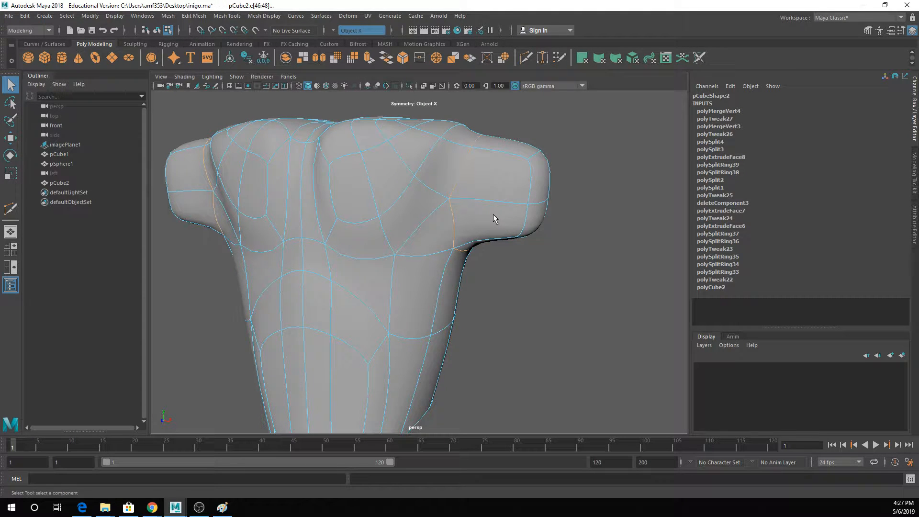
scroll(493, 215, down, 2)
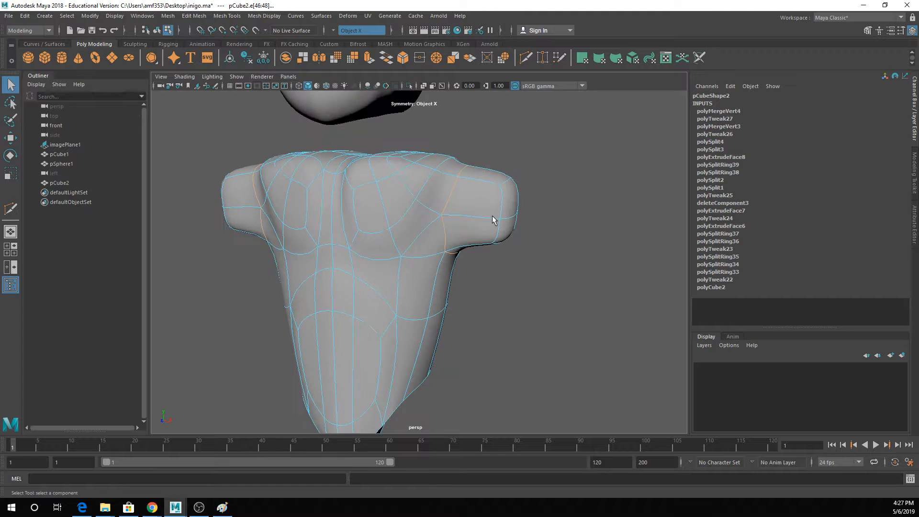
alt+drag(492, 216, 535, 204)
alt+middle_drag(536, 204, 464, 213)
alt+drag(464, 214, 436, 224)
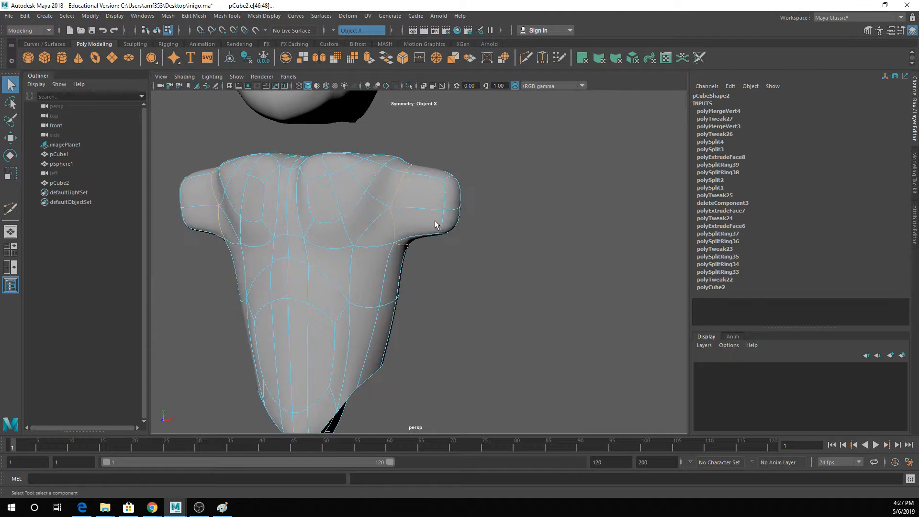
- Delete the end faces of both arm stubs to open them
alt+drag(474, 197, 401, 212)
right_drag(401, 211, 383, 213)
click(399, 206)
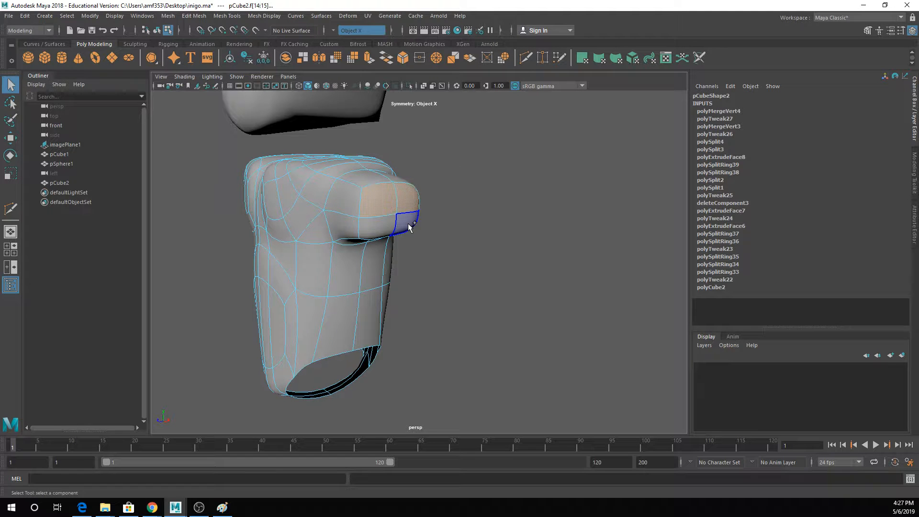
alt+drag(388, 240, 445, 243)
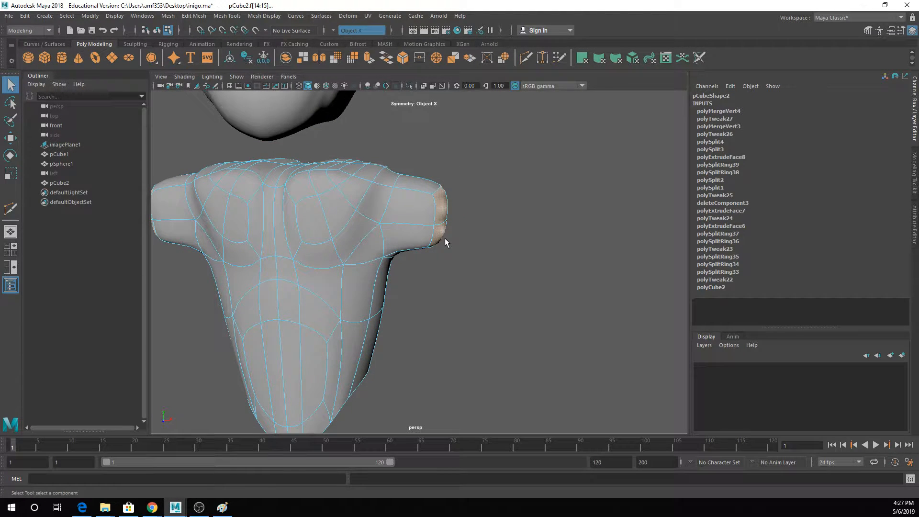
key(Delete)
- Select the border edge loops of the arm openings and move them outward to lengthen the upper arms
double_click(445, 241)
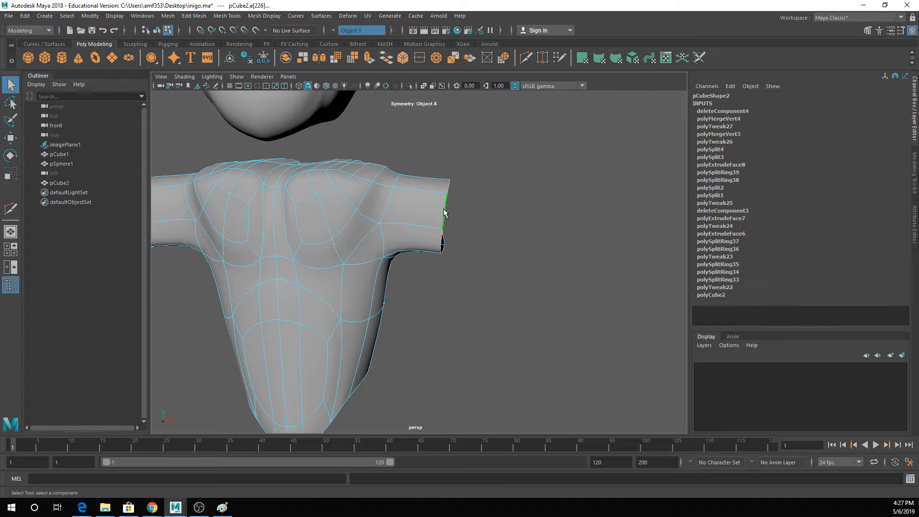
alt+drag(445, 242, 517, 234)
key(w)
key(r)
key(w)
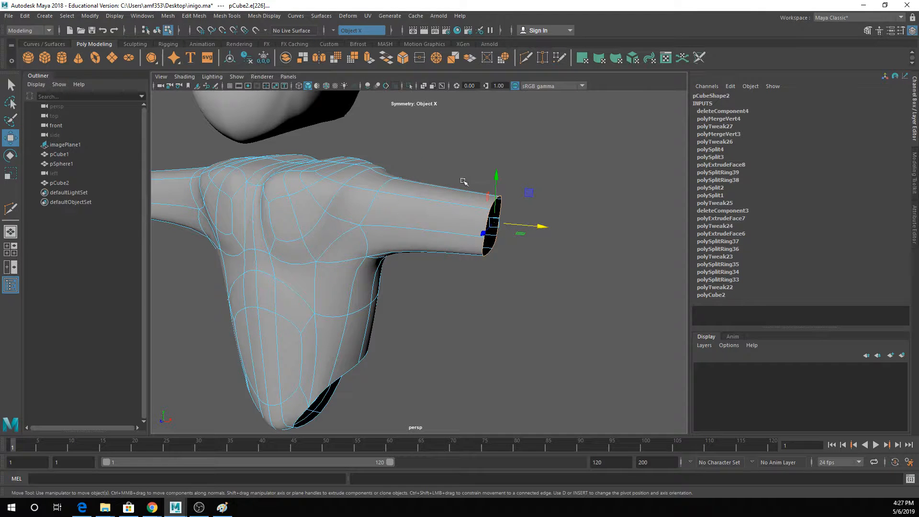
- Extrude the border edges of both arms and move them outward along X to form forearms, and save the scene
key(ctrl+z)
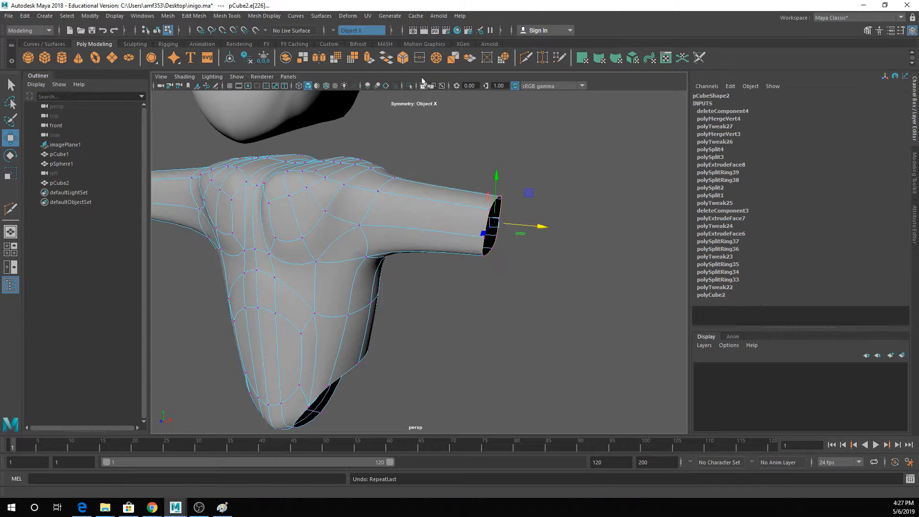
click(369, 58)
drag(526, 226, 598, 226)
key(ctrl+z)
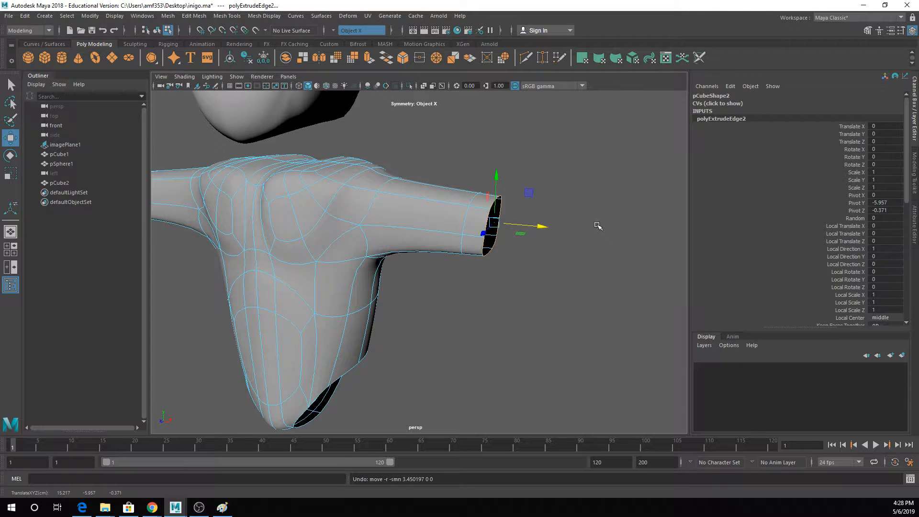
key(1)
key(3)
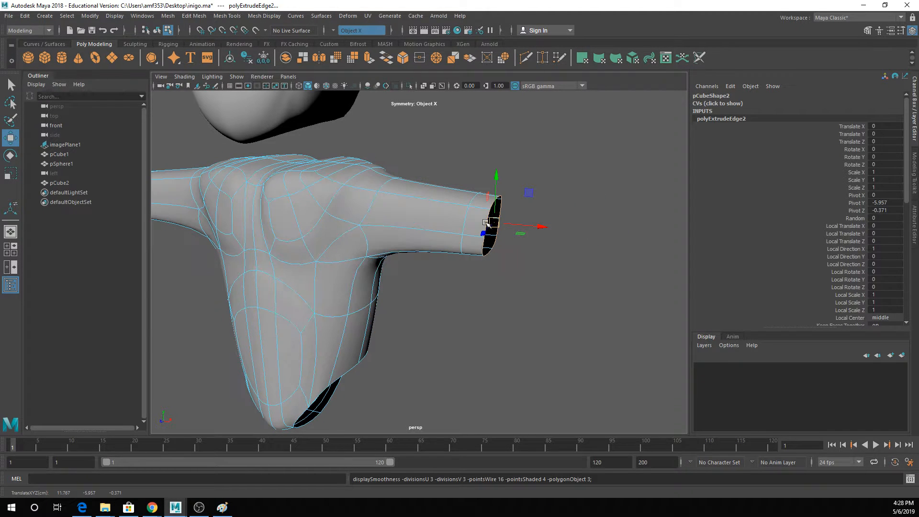
key(q)
key(w)
drag(525, 225, 658, 259)
alt+drag(536, 239, 564, 237)
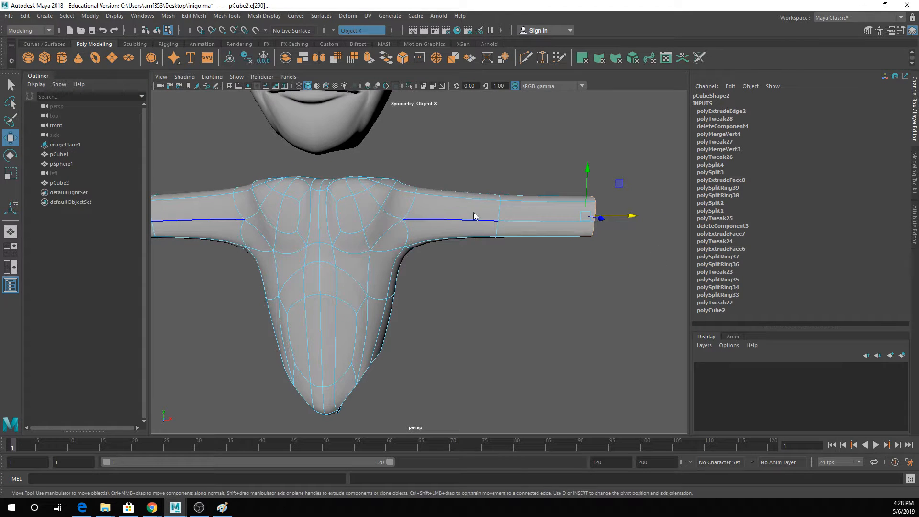
right_drag(473, 216, 521, 175)
click(520, 175)
scroll(520, 189, down, 4)
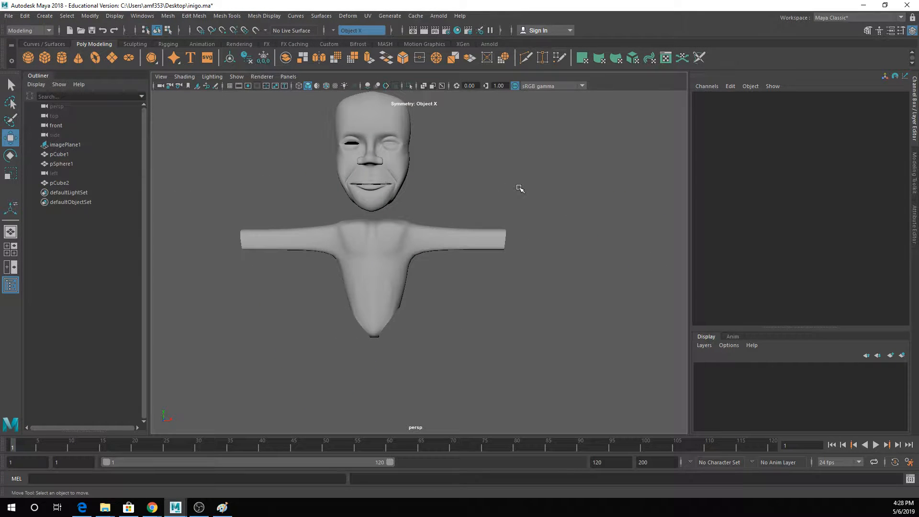
key(ctrl+s)
- Try to bend the straight arms by rotating the forearm faces about a pivot set at the elbow
scroll(513, 209, up, 4)
click(512, 209)
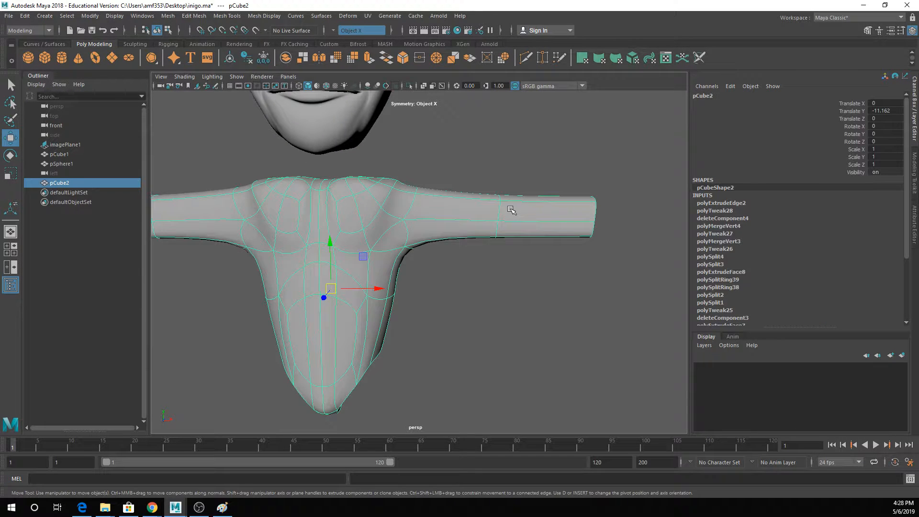
alt+drag(511, 209, 488, 253)
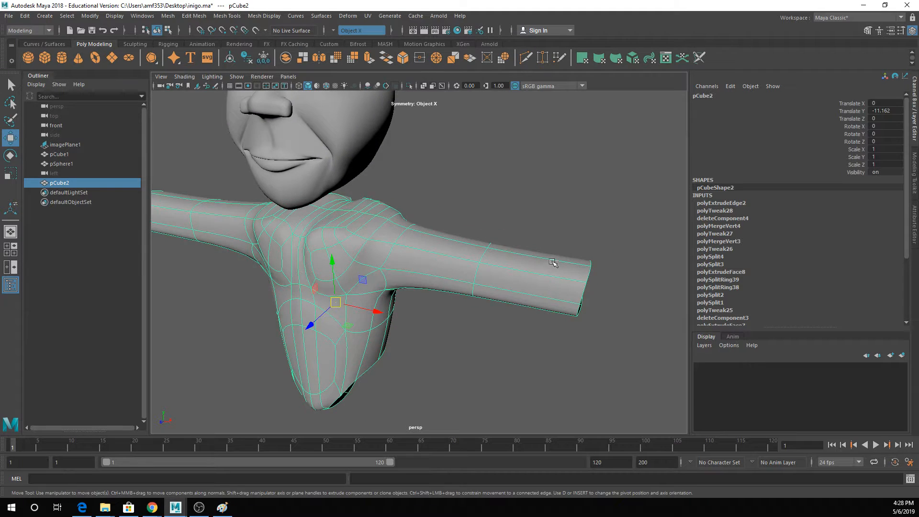
alt+middle_drag(552, 262, 504, 184)
right_drag(504, 184, 504, 207)
drag(495, 134, 521, 288)
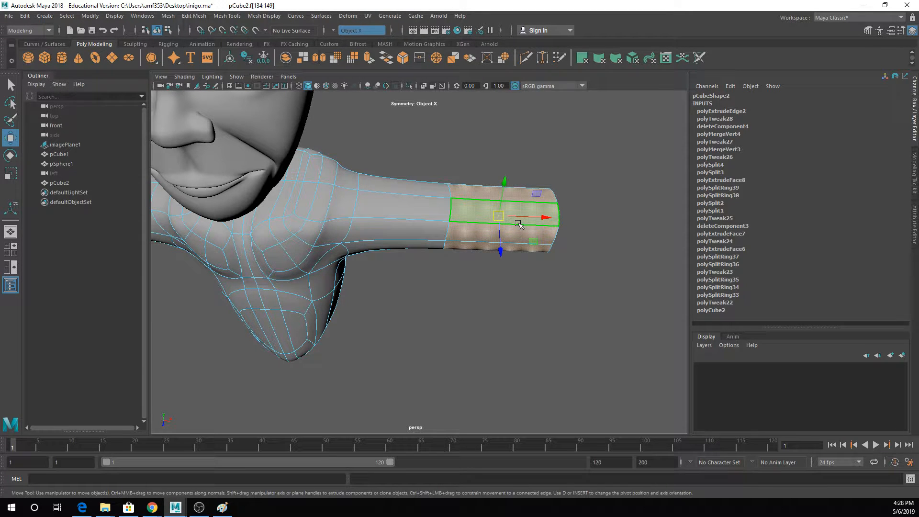
key(d)
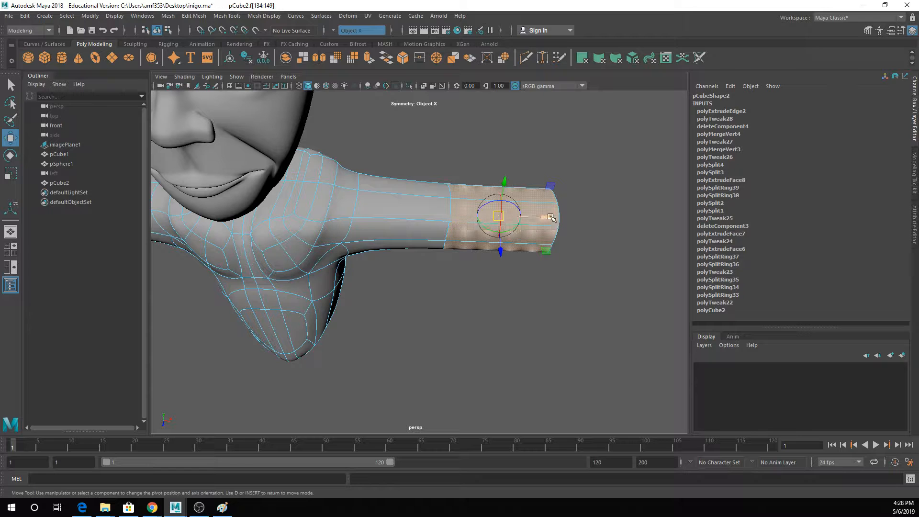
drag(546, 219, 411, 267)
key(e)
- Compare the bent elbow in unsmoothed and smooth preview, and undo the bend
key(1)
key(3)
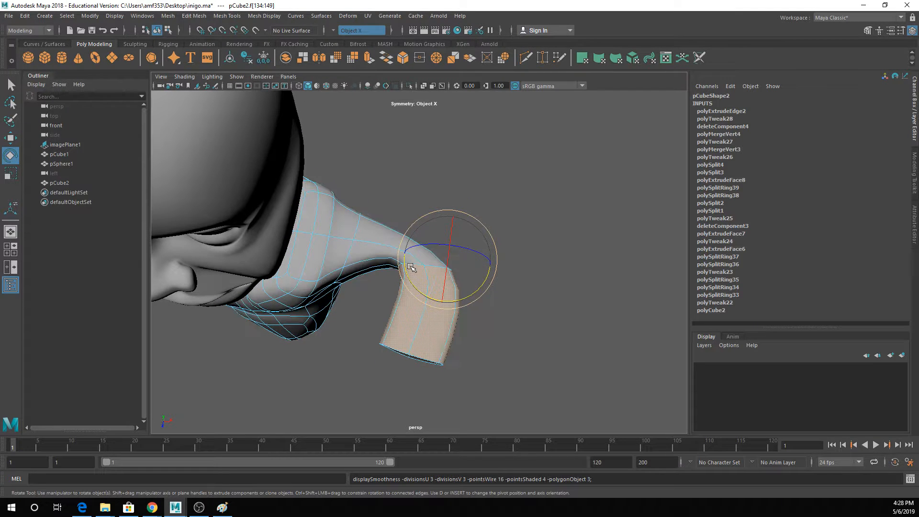
key(1)
key(3)
key(1)
key(3)
key(ctrl+z)
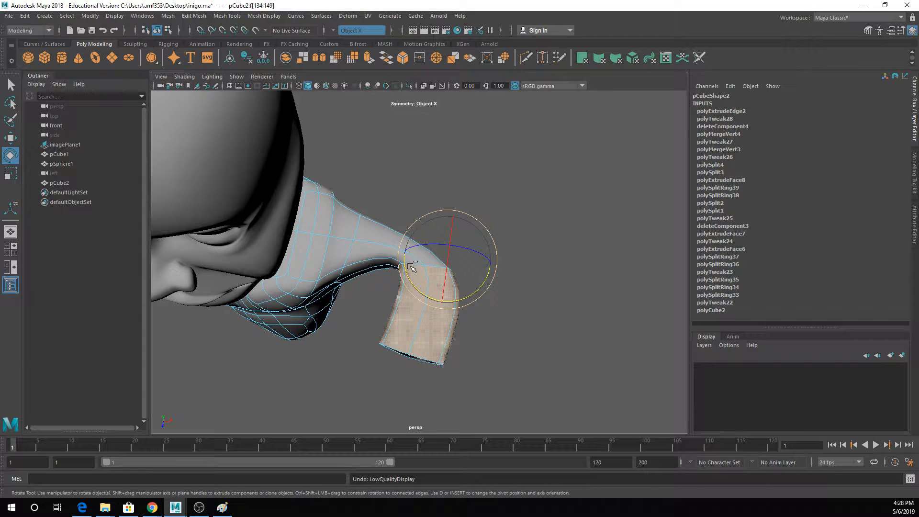
key(ctrl+z)
- Insert an edge loop on each side of the elbow loop on both arms
key(q)
click(455, 208)
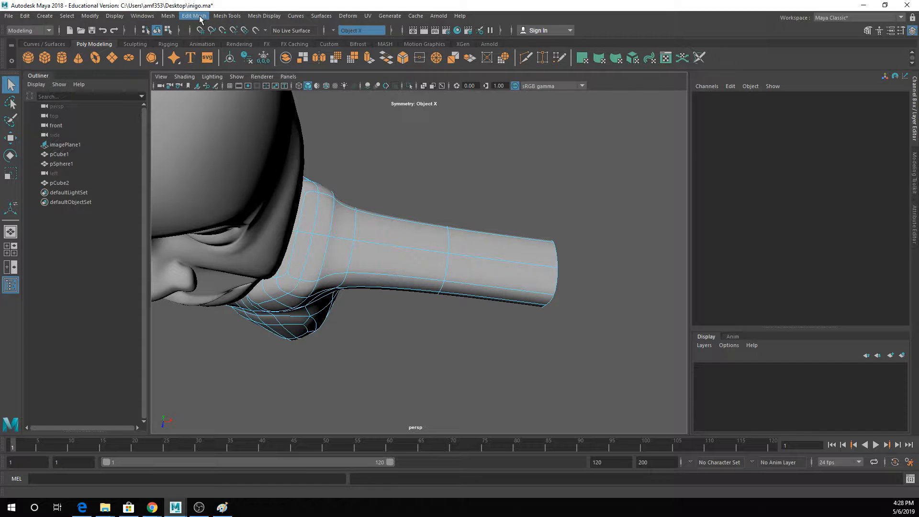
click(227, 15)
click(252, 88)
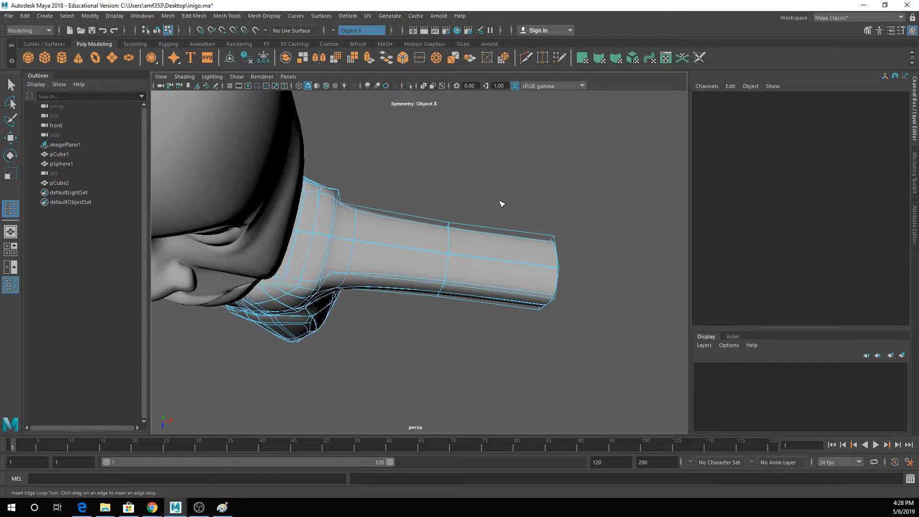
click(463, 257)
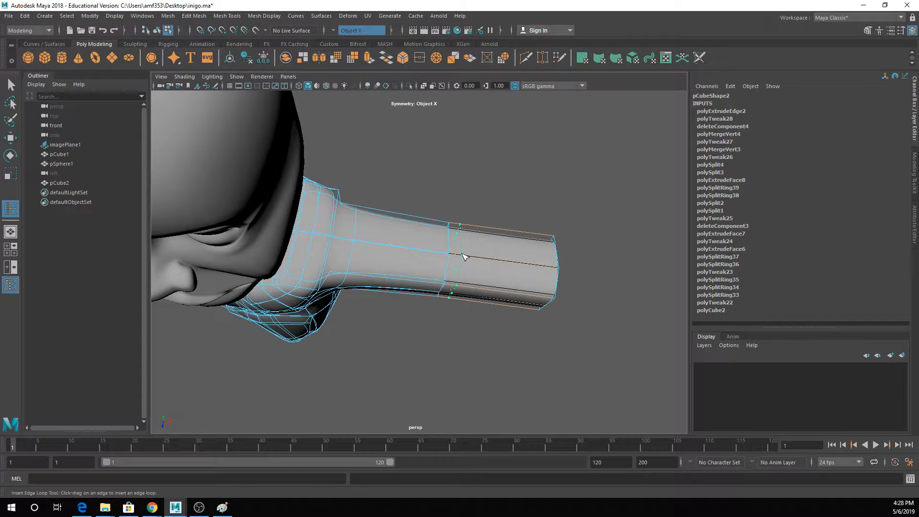
key(1)
click(432, 250)
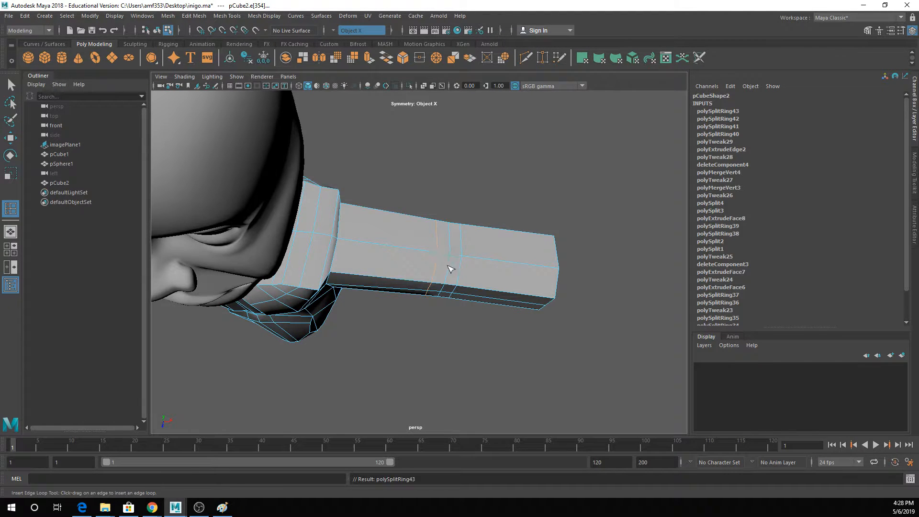
- Select the middle edges on the front of the elbow and move them inward along Z
alt+drag(441, 251, 446, 152)
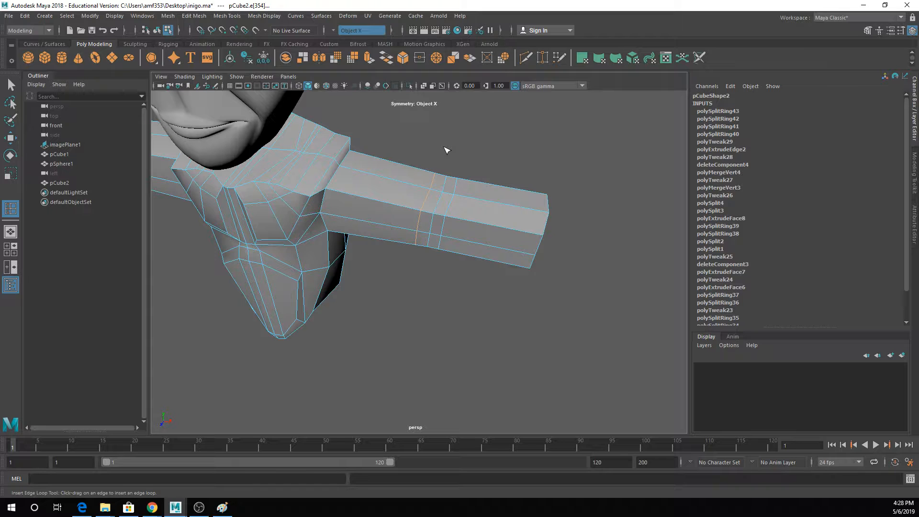
key(w)
click(432, 226)
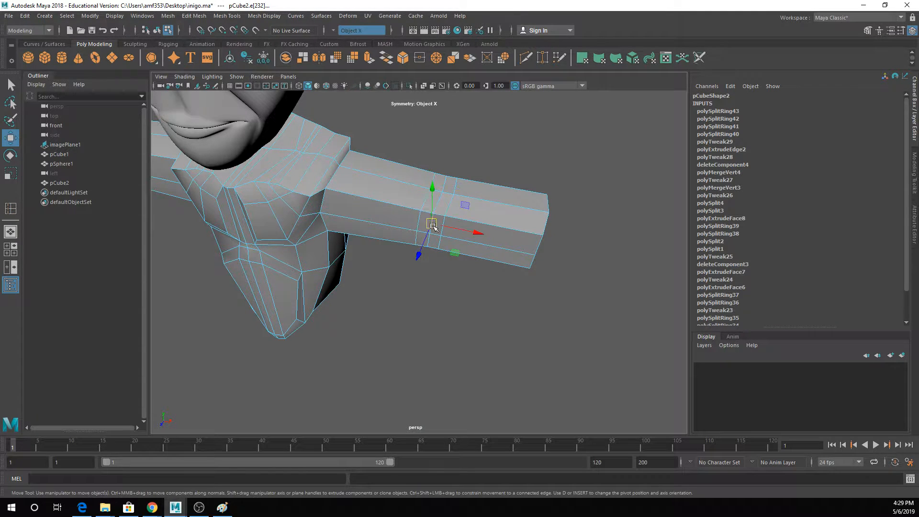
key(q)
shift+click(429, 242)
key(w)
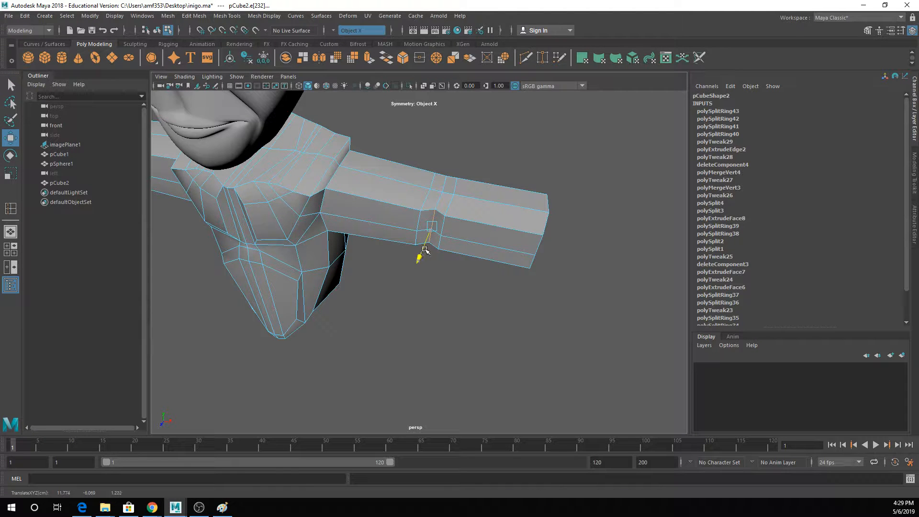
alt+drag(418, 252, 293, 242)
- Select the middle edges on the back of the elbow and shift them along Z
key(q)
click(406, 186)
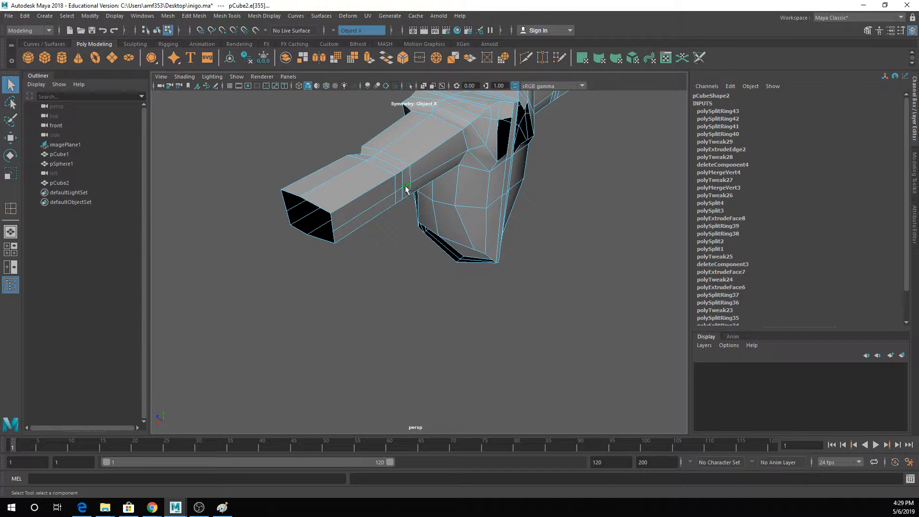
key(w)
key(q)
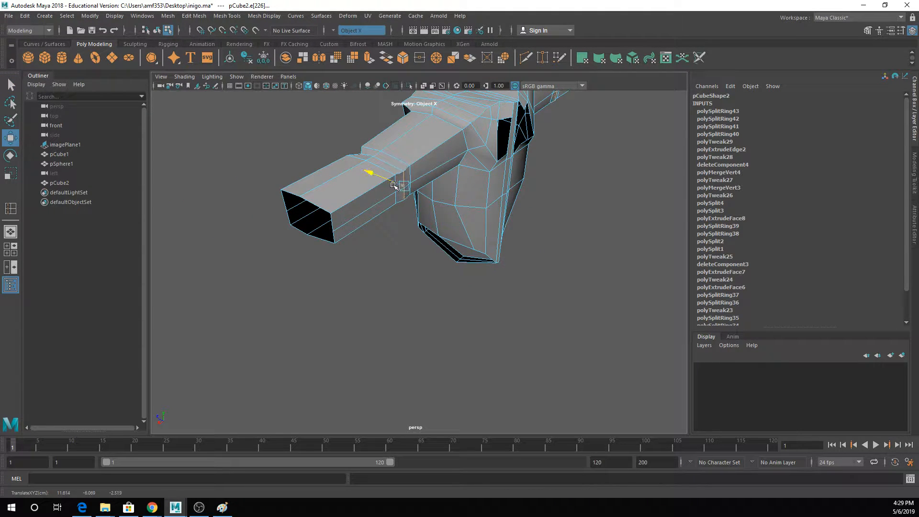
- Extrude the faces at the back of the elbow and show the mesh in smooth preview
right_drag(409, 183, 409, 206)
click(402, 186)
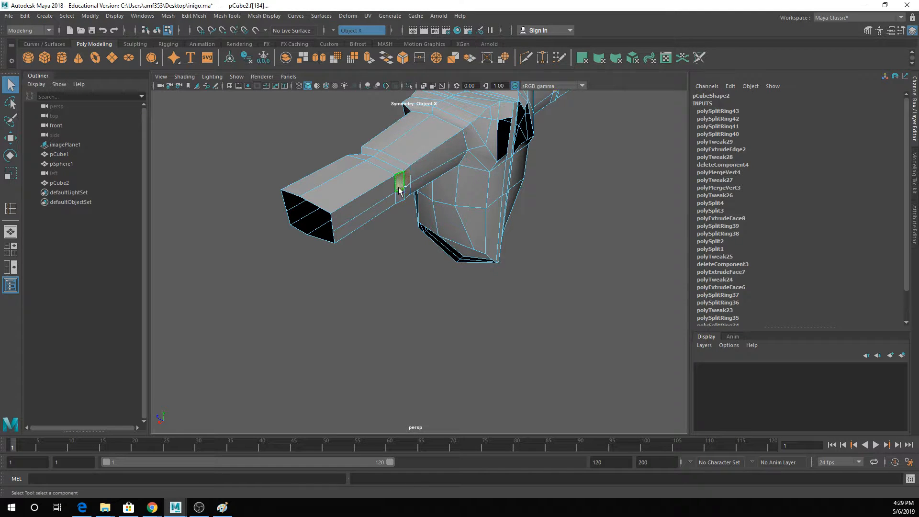
click(369, 59)
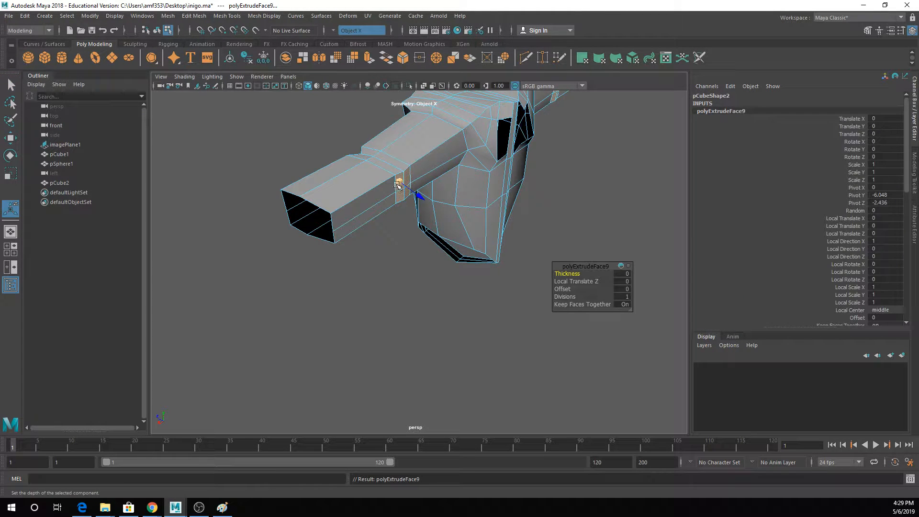
drag(401, 184, 512, 200)
key(3)
key(q)
- Select the forearm faces and enable soft selection with its falloff reaching past the elbow
right_drag(481, 199, 514, 165)
click(514, 160)
alt+drag(514, 160, 496, 206)
click(496, 205)
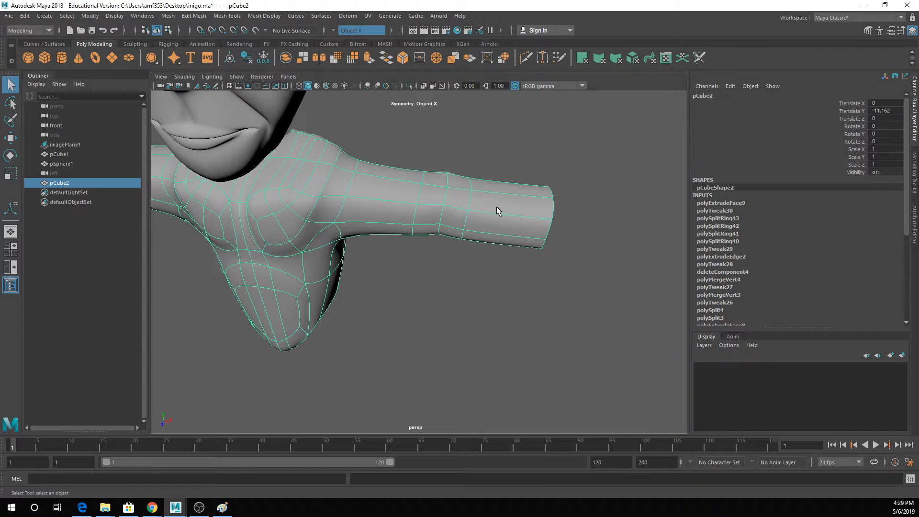
right_drag(496, 206, 493, 225)
drag(504, 164, 478, 366)
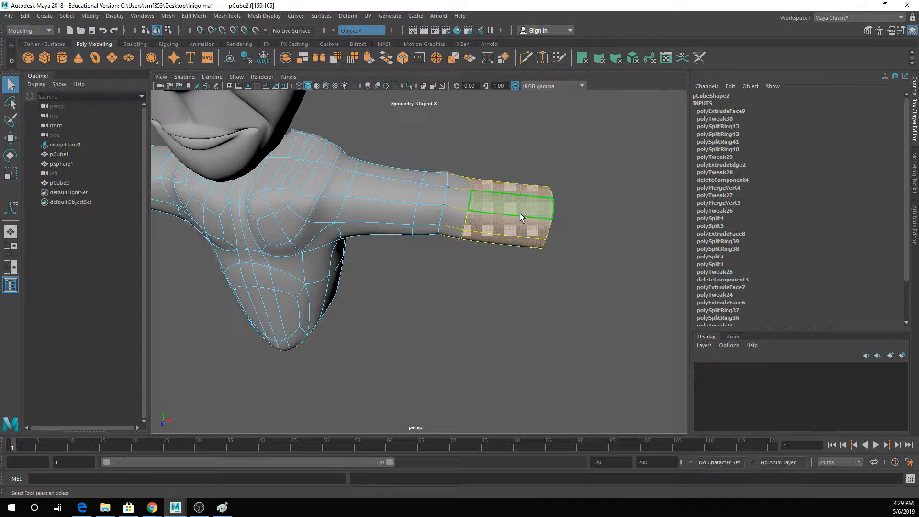
key(b)
drag(530, 221, 558, 233)
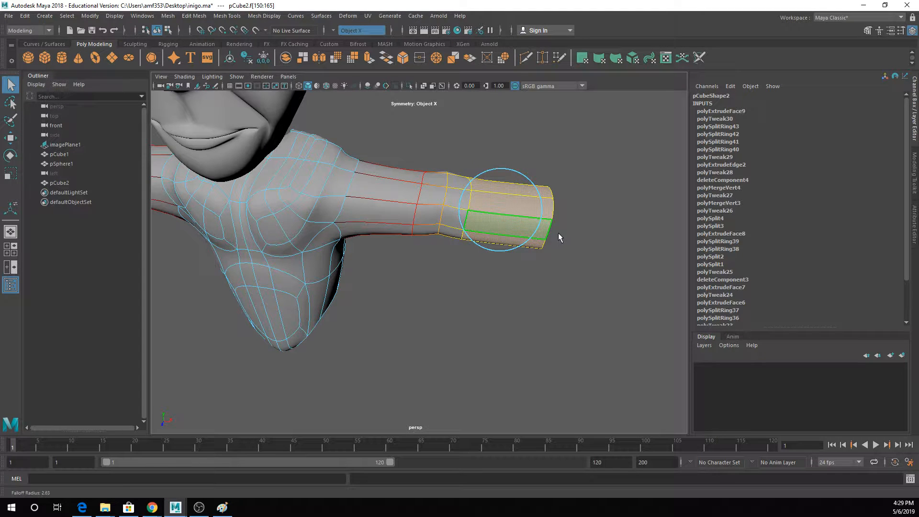
- Snap the pivot of the forearm faces to the elbow and rotate the forearms forward as a bend test
key(w)
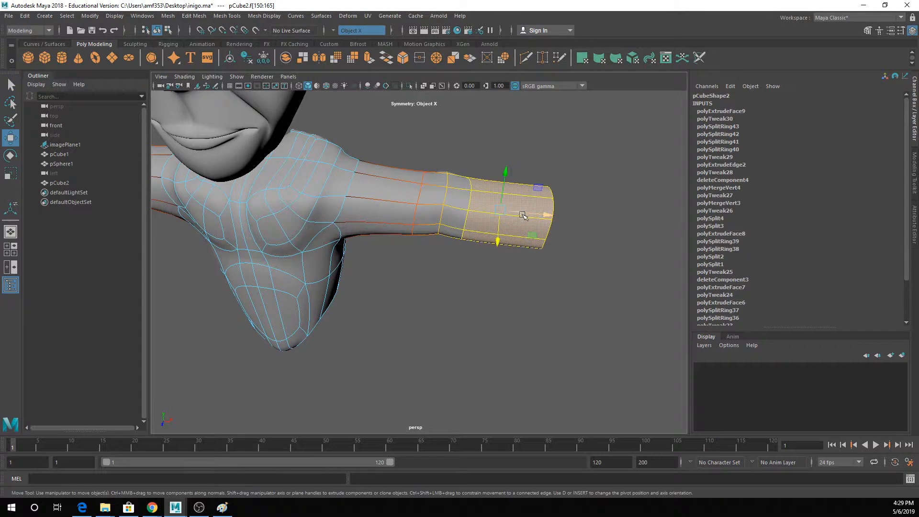
key(d)
key(v)
drag(543, 213, 486, 236)
key(e)
drag(468, 286, 394, 280)
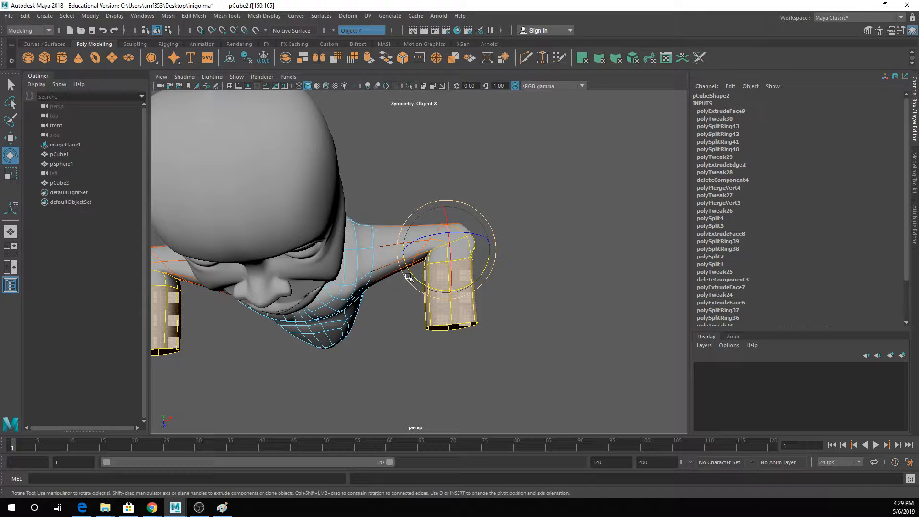
- Undo the forearm bend, set the soft-selection falloff radius to about 2.35, and rotate the forearms forward again
key(ctrl+z)
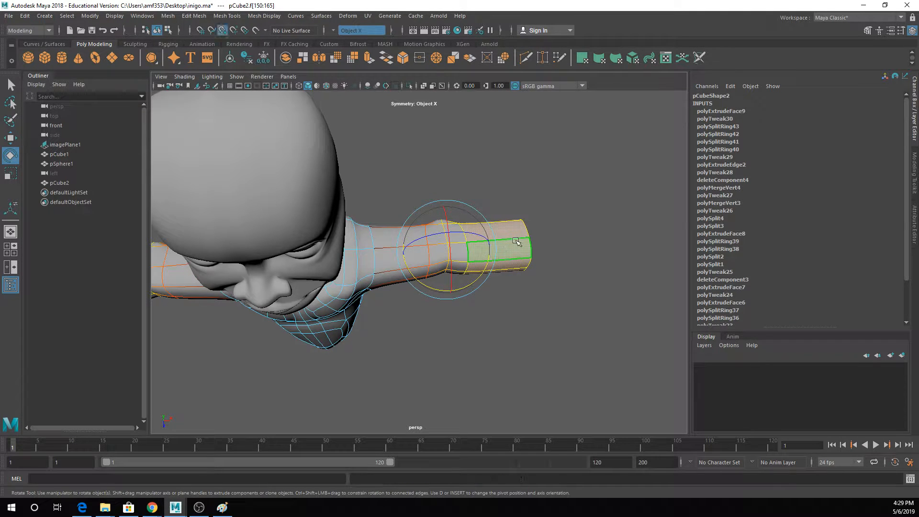
middle_drag(515, 241, 557, 254)
key(ctrl+z)
key(b)
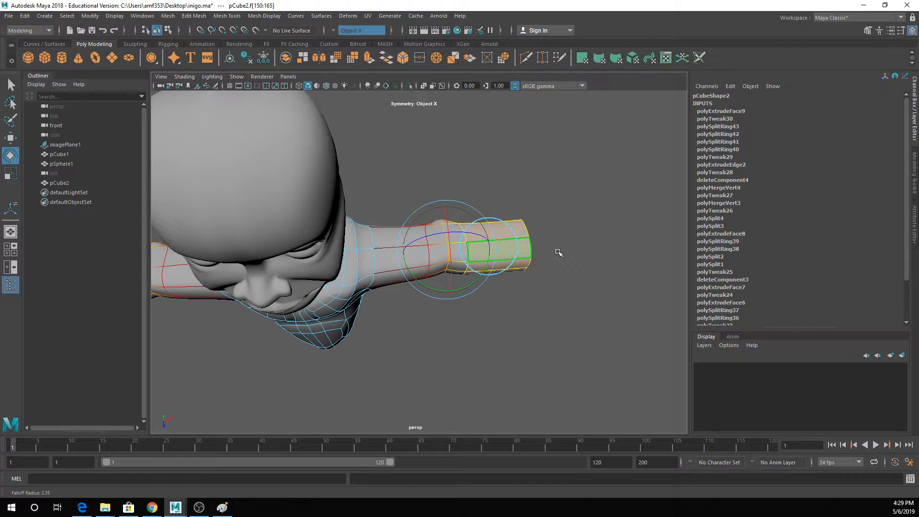
drag(440, 272, 398, 287)
- Examine the bent elbows from the front and above in both unsmoothed and smooth preview
key(q)
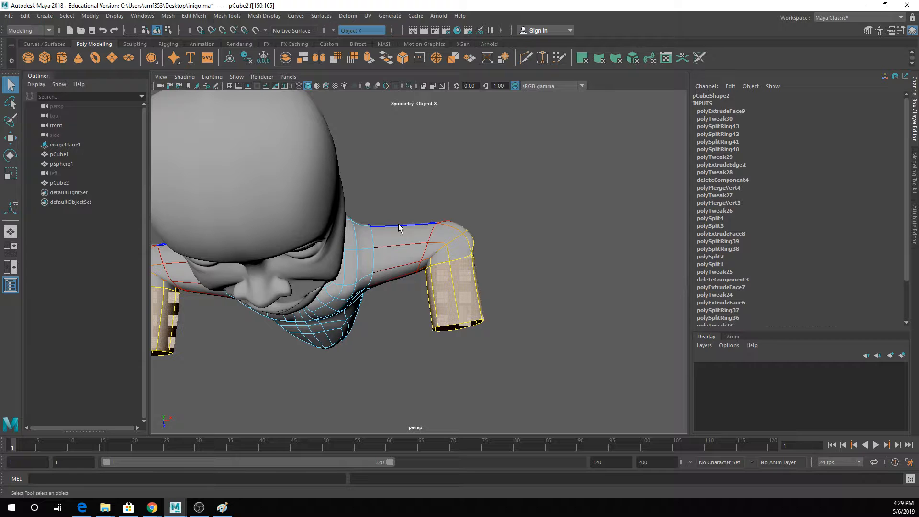
right_click(444, 231)
right_drag(469, 228, 478, 214)
click(479, 218)
scroll(483, 277, down, 3)
alt+drag(457, 300, 445, 259)
click(448, 258)
key(1)
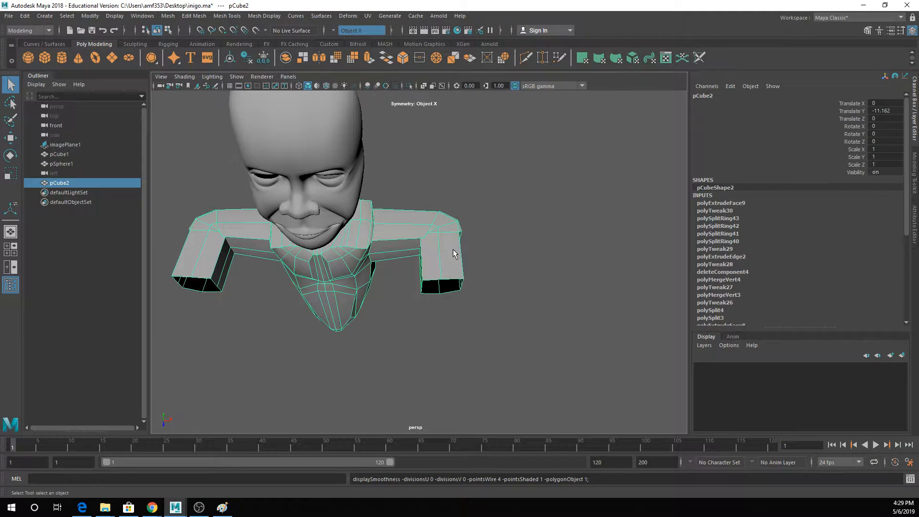
scroll(463, 224, up, 5)
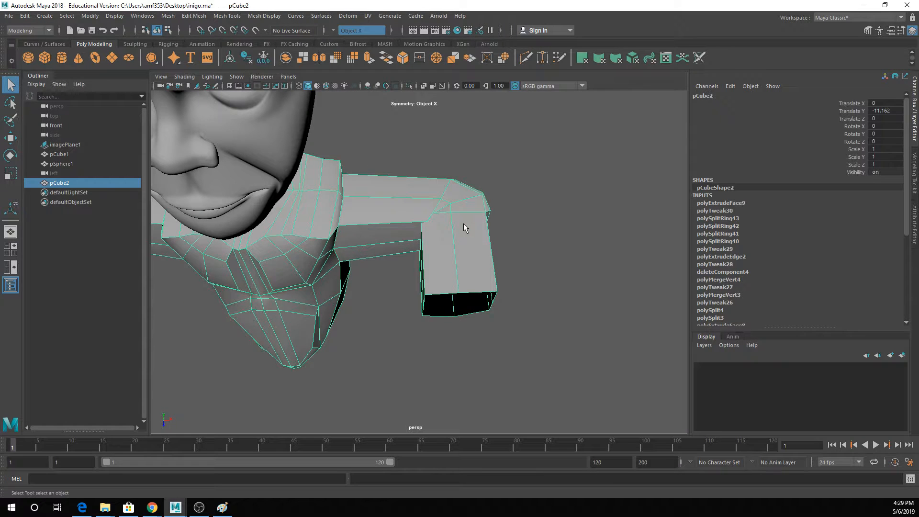
key(3)
click(488, 217)
alt+drag(488, 218, 450, 239)
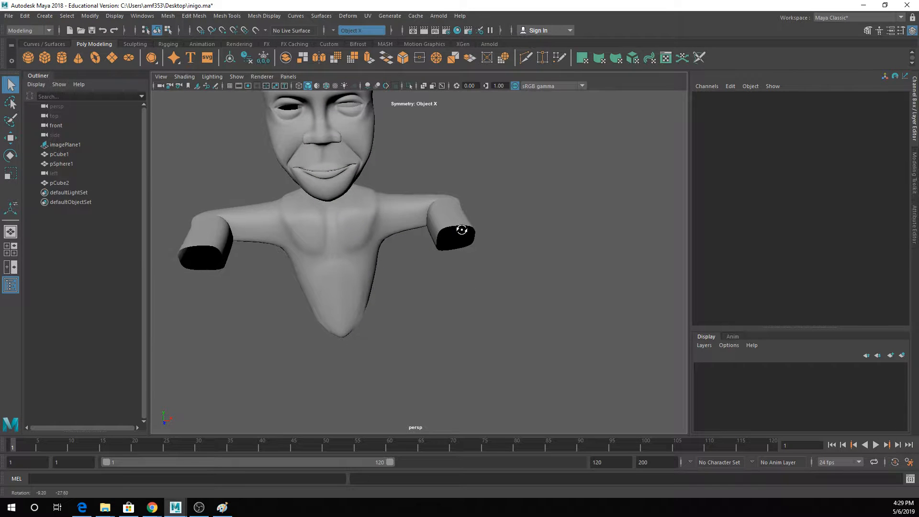
alt+middle_drag(448, 239, 475, 290)
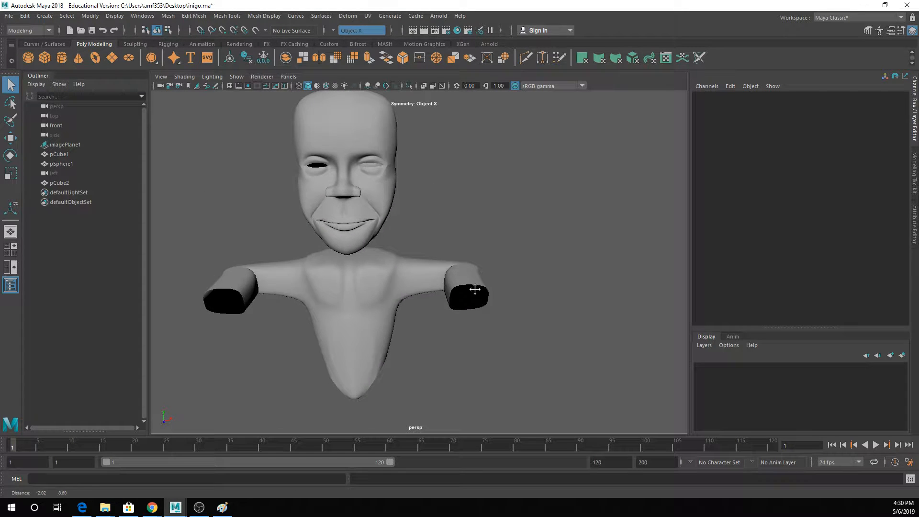
mouse_move(475, 290)
alt+mouse_down()
mouse_move(475, 273)
mouse_move(472, 280)
alt+mouse_up()
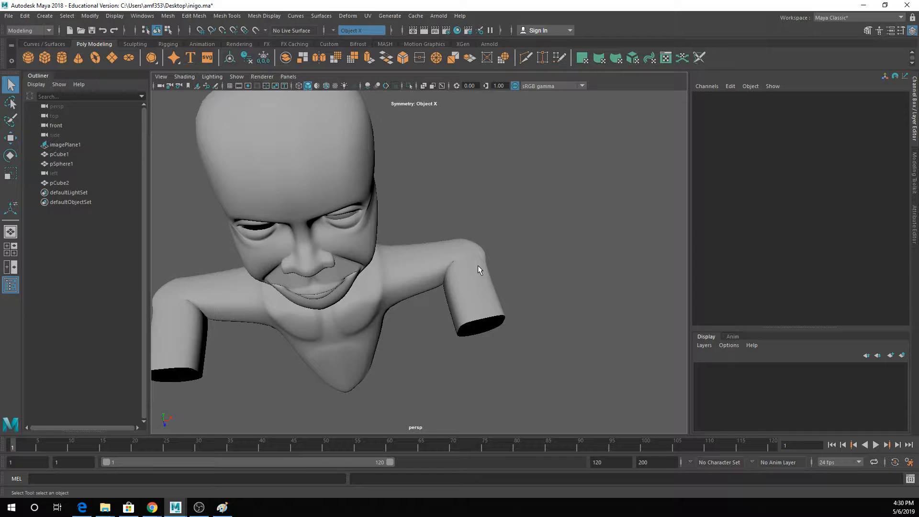
- Undo the forearm bend and falloff change, and return the torso mesh to object selection
key(ctrl+z)
key(ctrl+z)
key(ctrl+z)
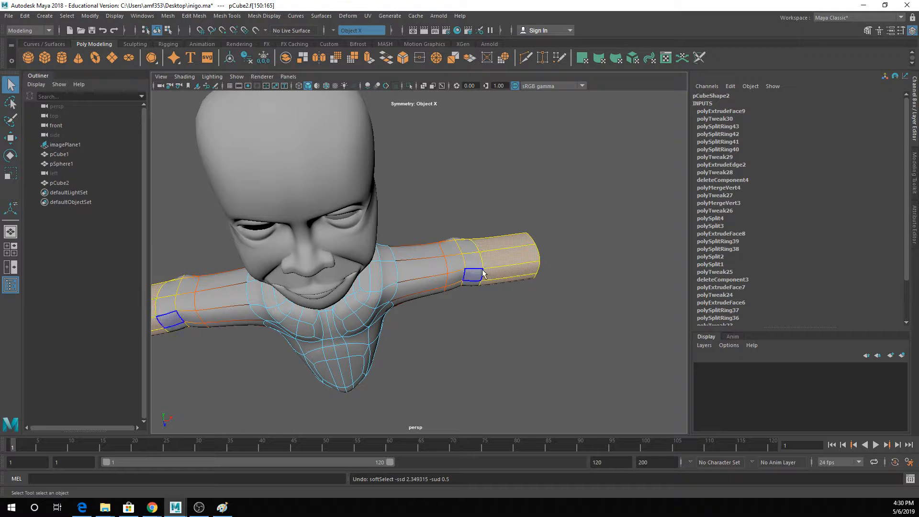
alt+drag(432, 297, 449, 240)
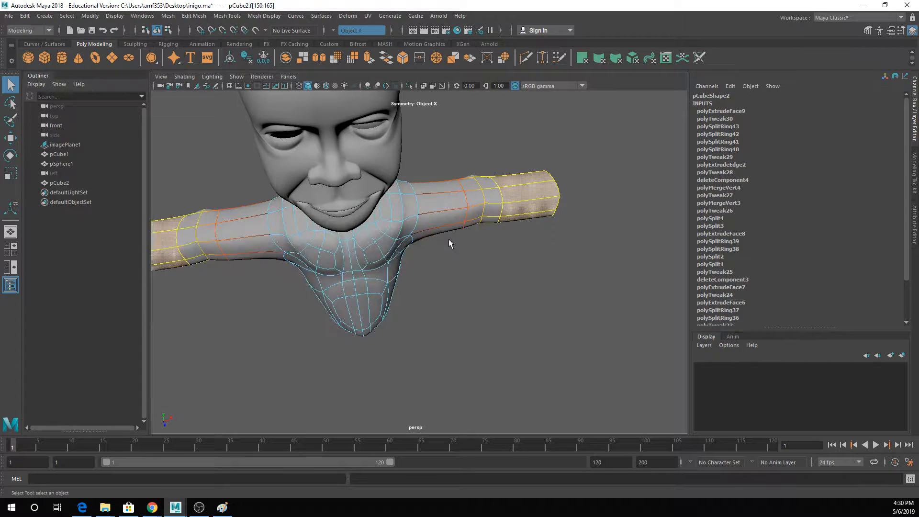
right_drag(482, 201, 532, 177)
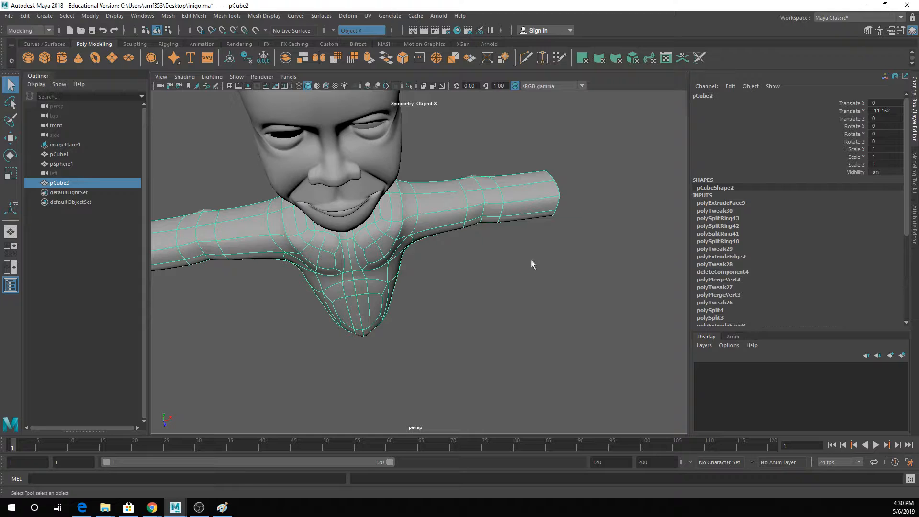
scroll(530, 254, down, 5)
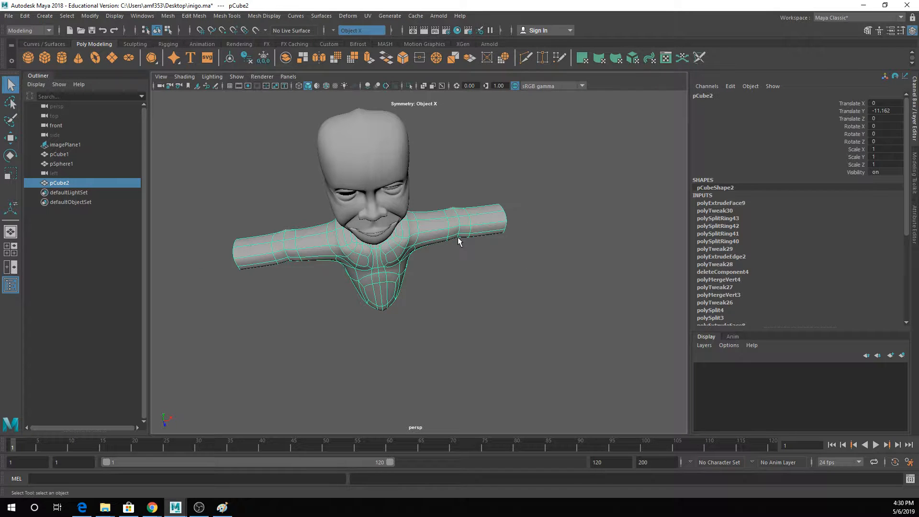
alt+drag(457, 237, 408, 255)
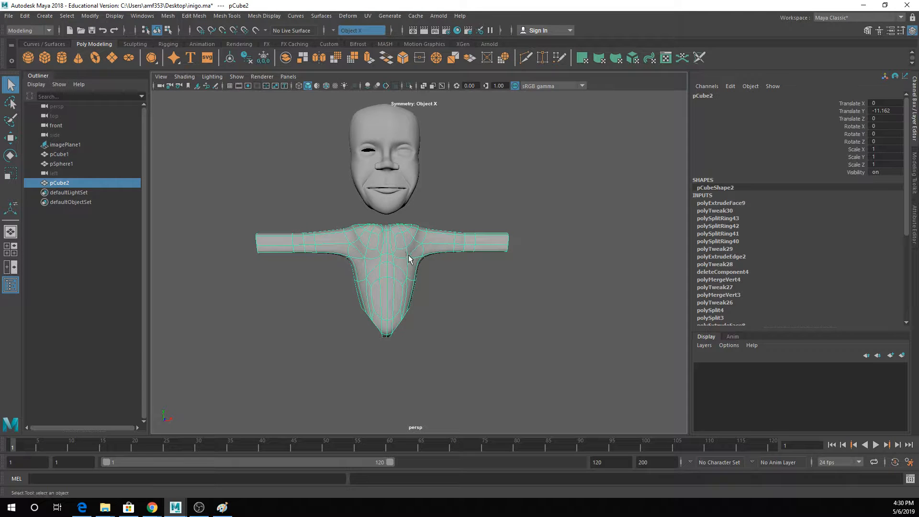
- Extrude the border edges of both leg openings on the torso and move them down a short distance
scroll(364, 293, up, 2)
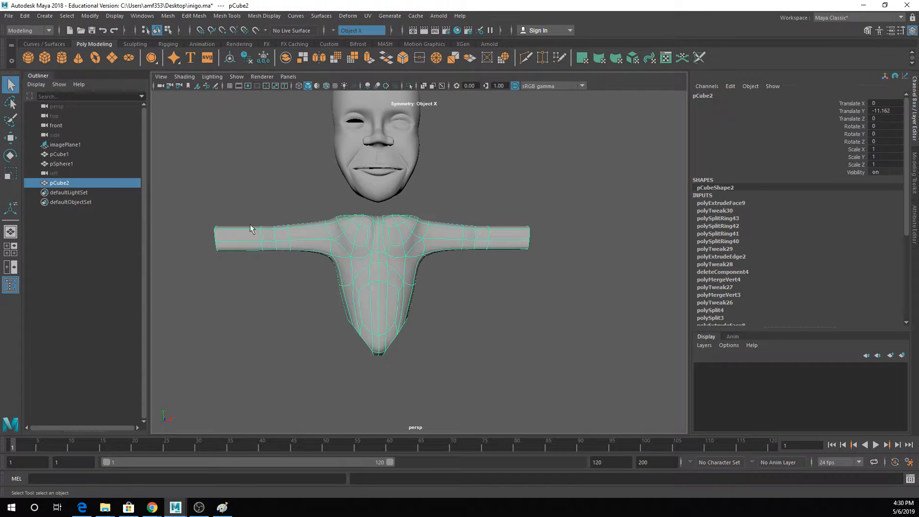
alt+middle_drag(409, 315, 411, 226)
scroll(400, 239, up, 2)
alt+drag(400, 242, 345, 222)
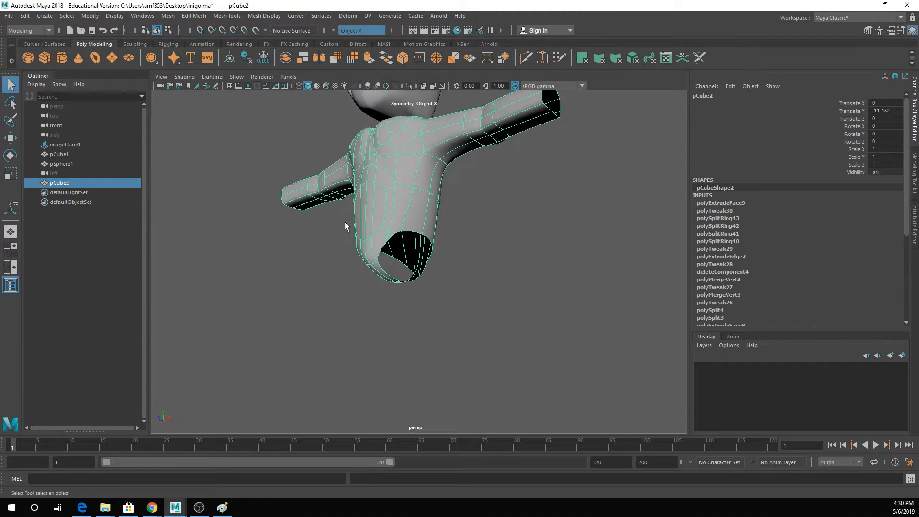
right_drag(422, 240, 416, 232)
click(417, 233)
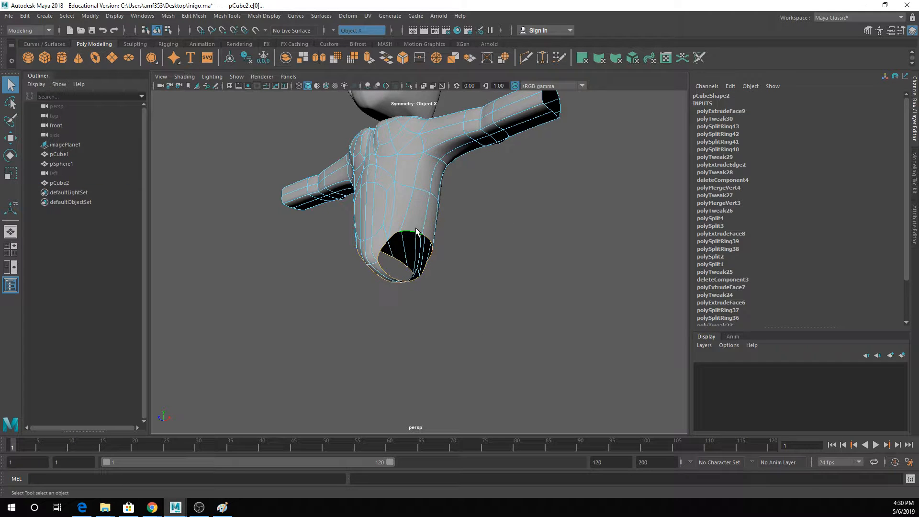
alt+drag(416, 232, 450, 280)
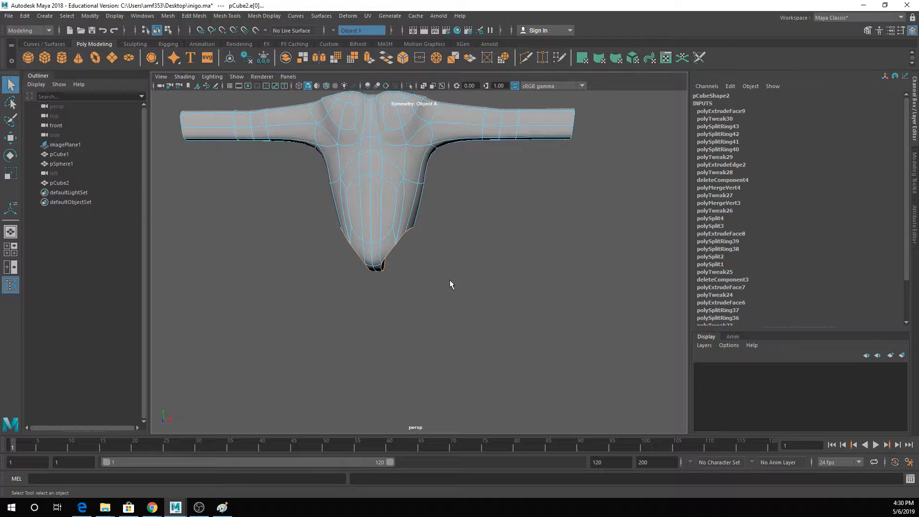
click(370, 59)
key(w)
drag(400, 215, 400, 256)
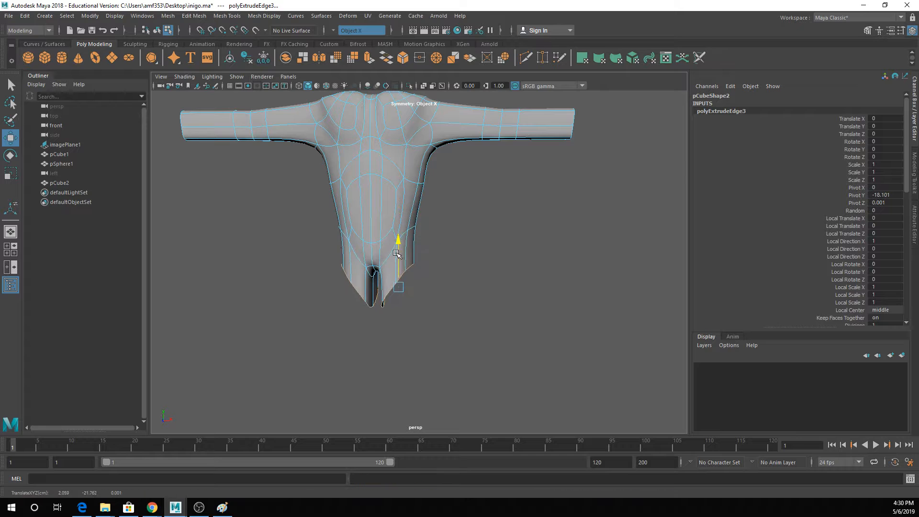
- Scale the new leg border edges vertically until both openings are flat and level
key(r)
alt+drag(433, 315, 405, 296)
key(w)
key(r)
click(437, 284)
- Select the flattened leg border loops and extrude them downward to form the upper legs
double_click(408, 293)
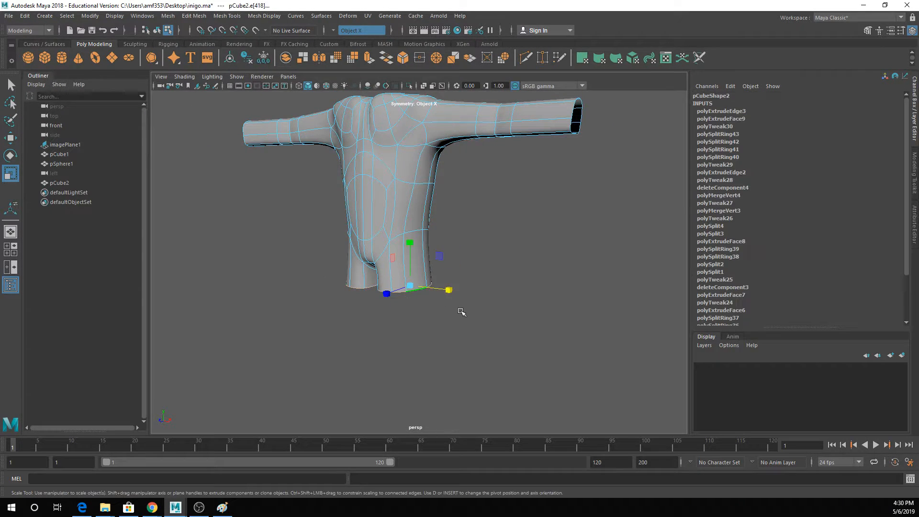
alt+drag(460, 310, 355, 309)
drag(400, 286, 443, 368)
key(ctrl+e)
key(w)
- Extrude the leg border loops down to ankle height, scale them narrower, and return the mesh to object selection
key(ctrl+e)
alt+middle_drag(438, 336, 436, 223)
key(w)
drag(437, 238, 437, 365)
key(r)
drag(437, 399, 416, 401)
key(q)
right_drag(441, 216, 479, 193)
alt+drag(468, 235, 508, 240)
click(480, 272)
alt+middle_drag(480, 273, 471, 228)
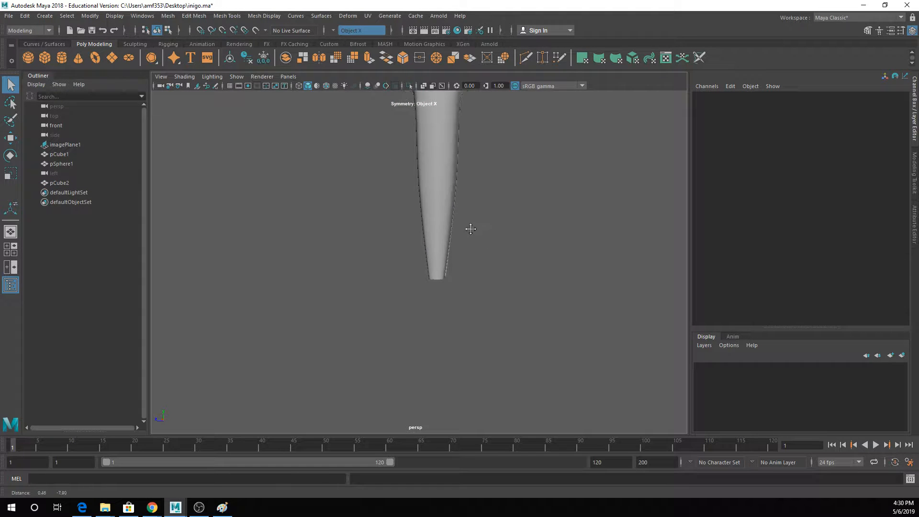
alt+drag(458, 269, 521, 269)
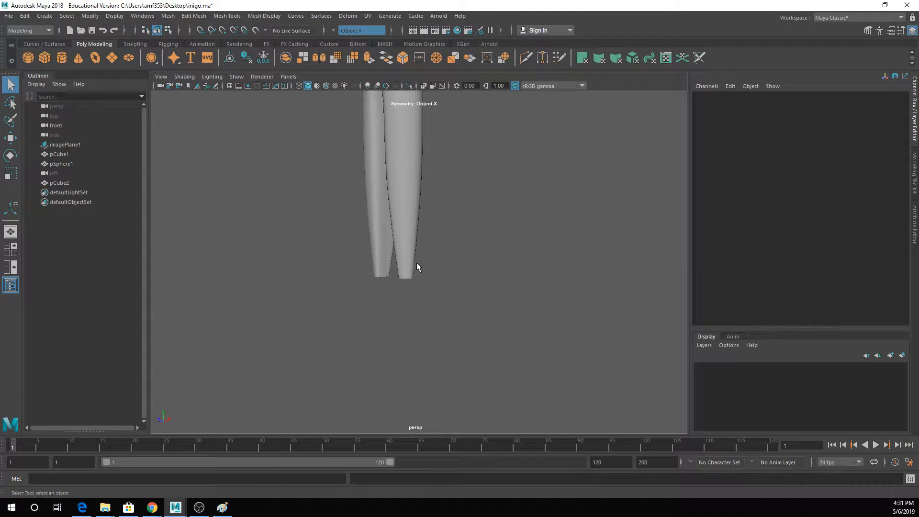
click(413, 264)
right_drag(414, 265, 392, 268)
drag(393, 269, 409, 286)
key(r)
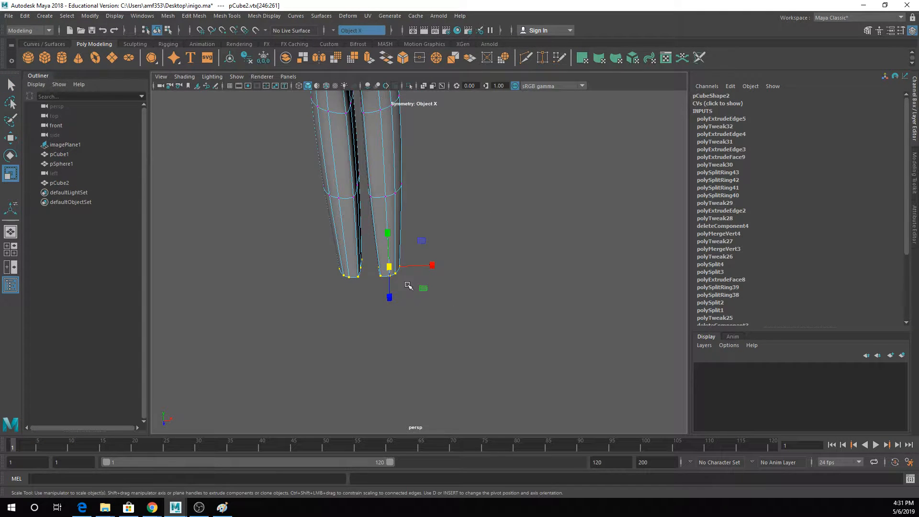
click(360, 272)
key(q)
- Move the inner ankle vertices sideways toward the midline to widen the lower end of each leg symmetrically
click(376, 271)
key(w)
key(q)
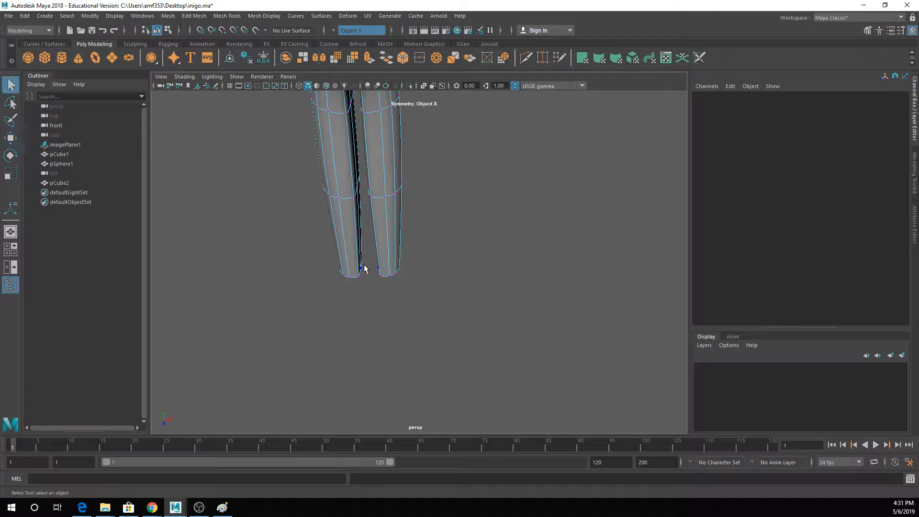
click(364, 267)
key(w)
drag(367, 267, 375, 267)
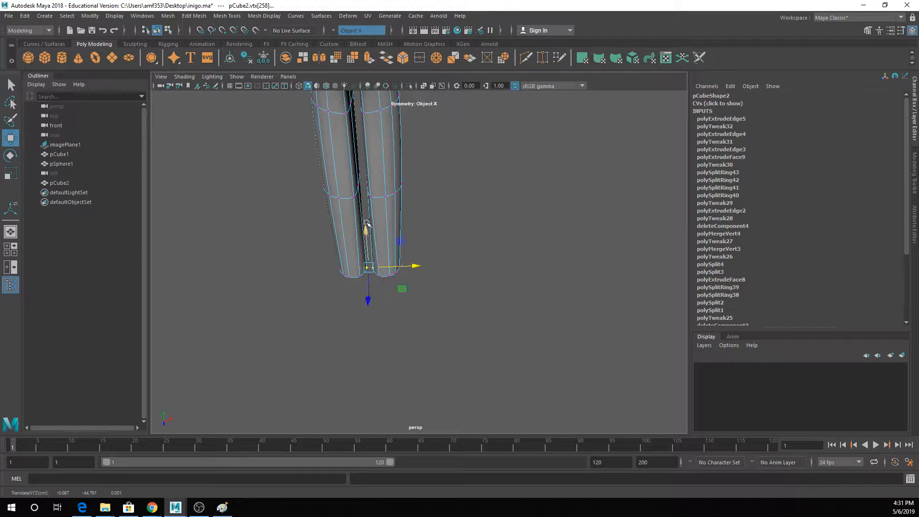
- Move the inner leg vertices at and above the knee sideways toward the midline
key(q)
click(355, 100)
key(w)
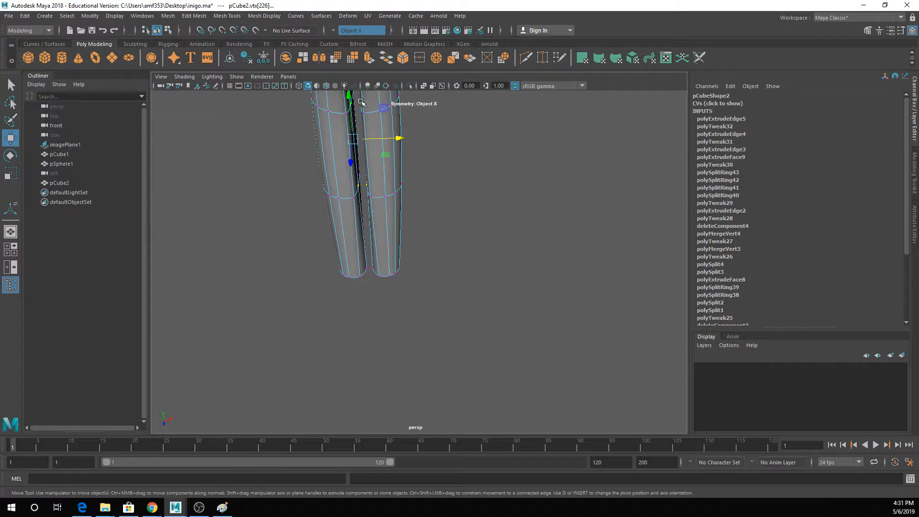
drag(367, 139, 371, 139)
- Extrude the ankle border loops down slightly and rotate the new edges so they tilt in side view
alt+drag(395, 210, 285, 176)
right_drag(447, 232, 449, 206)
double_click(444, 280)
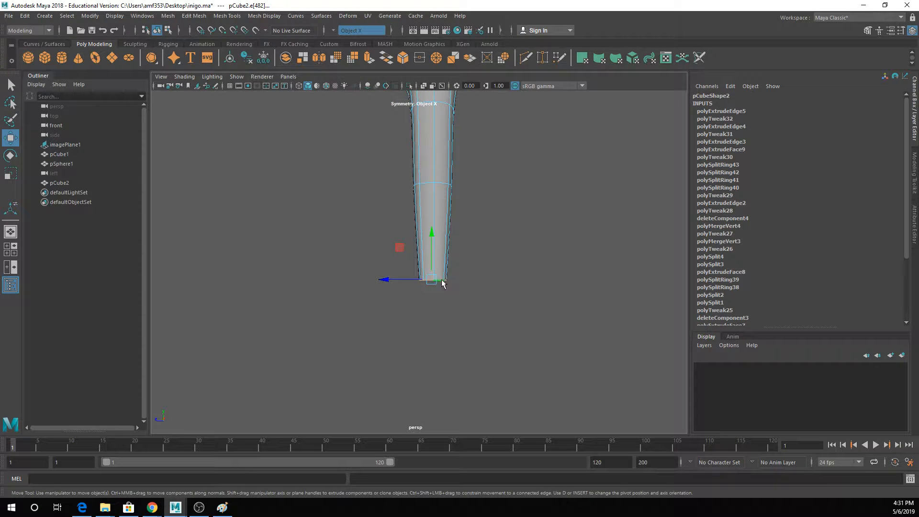
key(q)
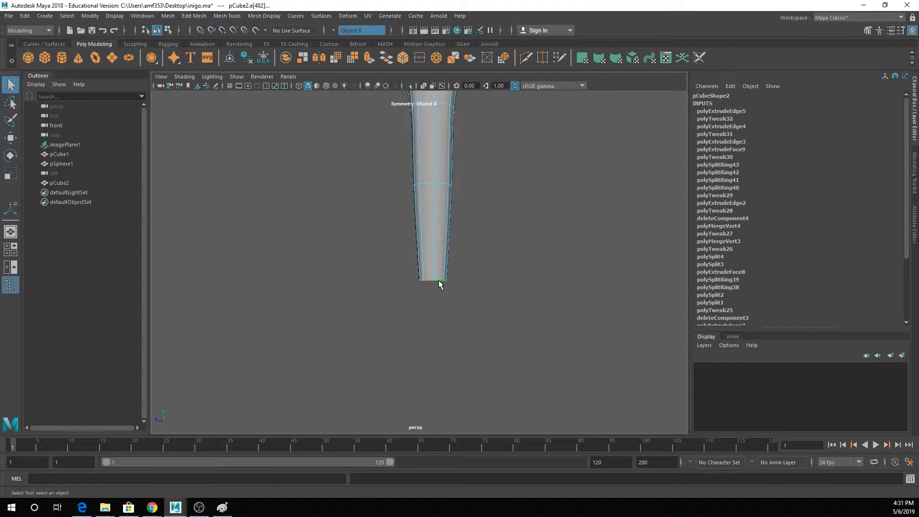
click(367, 58)
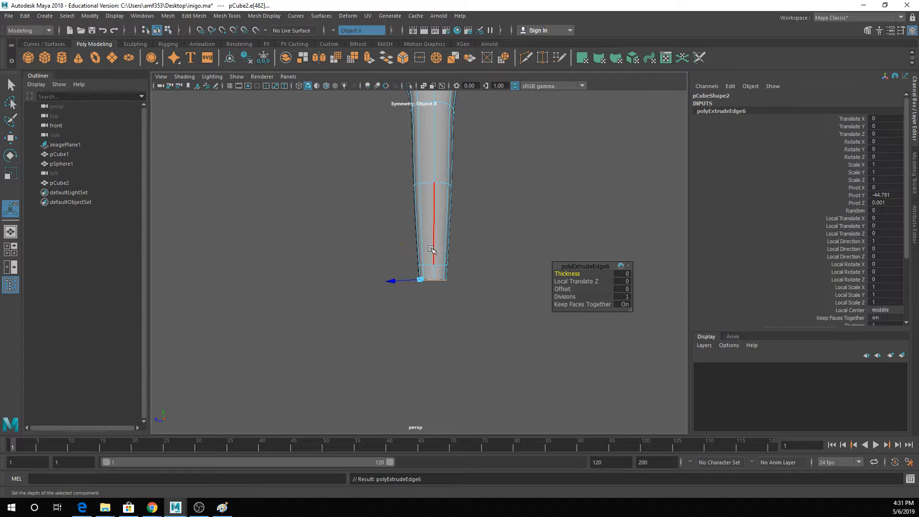
key(e)
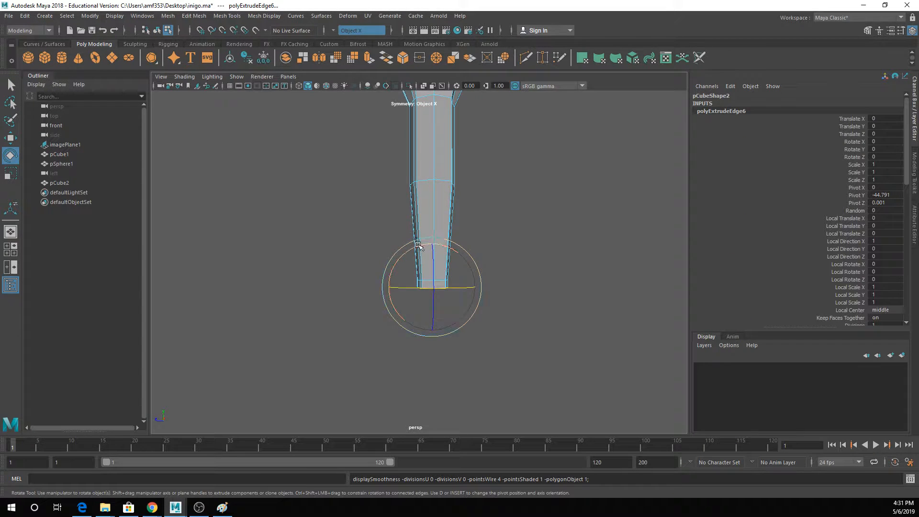
- Extrude the tilted ankle edges again, offset them down and forward, and rotate them to turn the heel
key(ctrl+e)
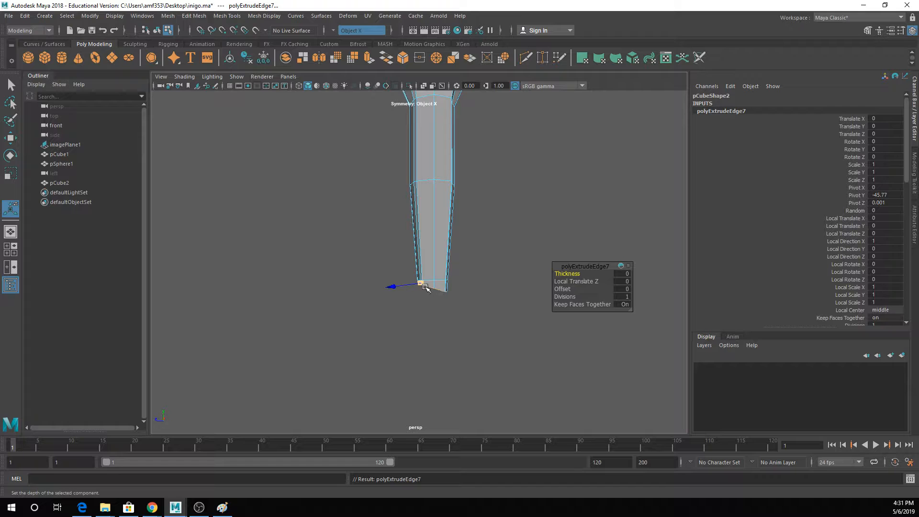
key(ctrl+z)
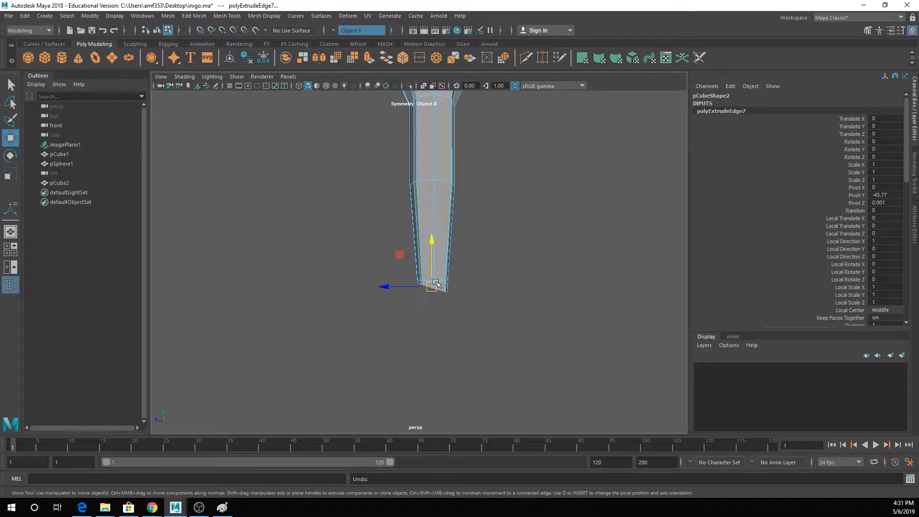
key(e)
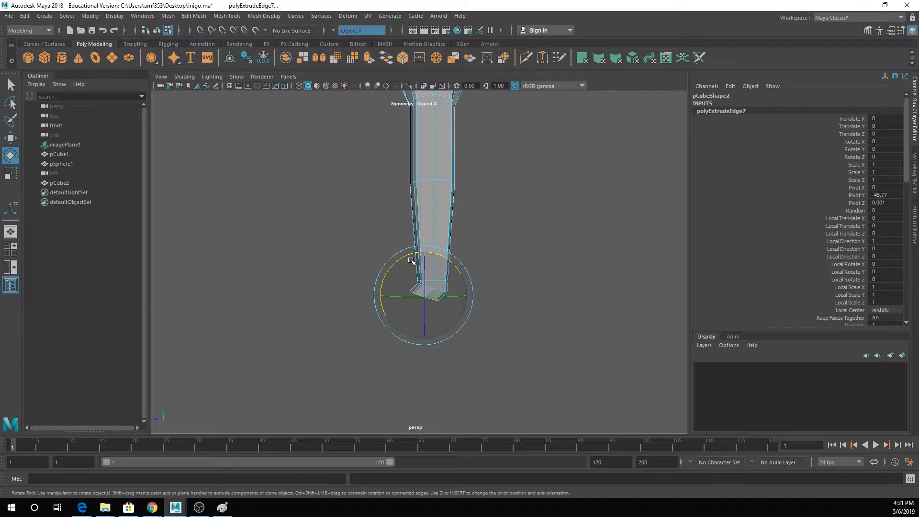
- Extrude the heel edges forward to form the foot, flatten the open toe end, and return to object selection
key(ctrl+e)
key(w)
drag(406, 296, 365, 302)
key(e)
key(r)
click(387, 292)
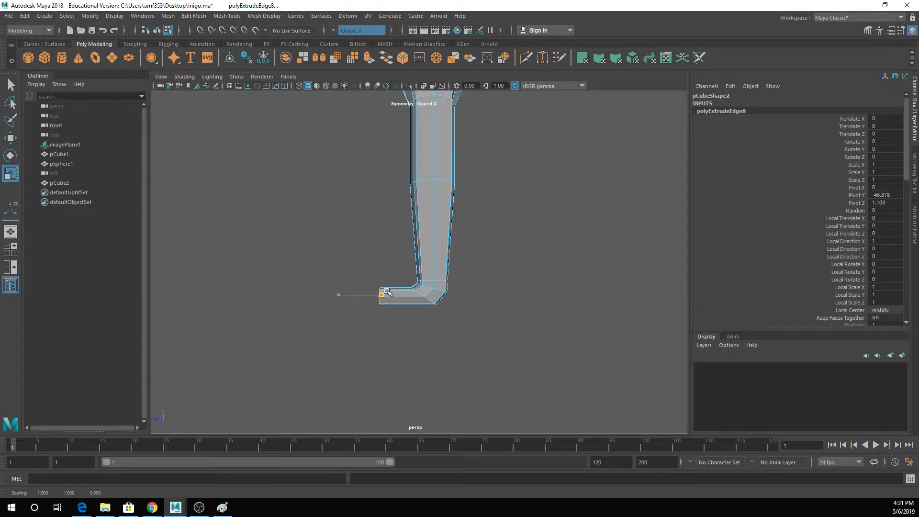
key(q)
right_drag(457, 200, 505, 164)
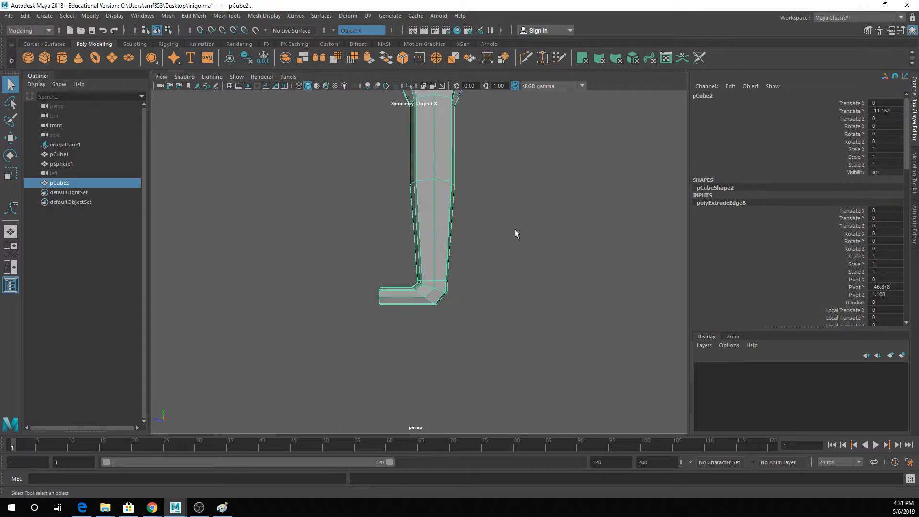
- Select the vertical face loop down the outer side of the leg and examine how it flows into the foot
click(515, 232)
alt+drag(427, 230, 408, 203)
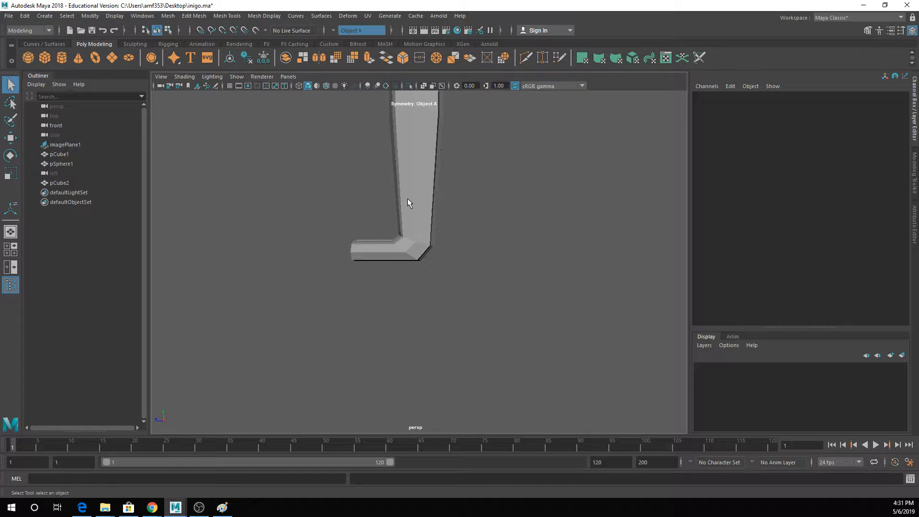
alt+drag(408, 200, 412, 211)
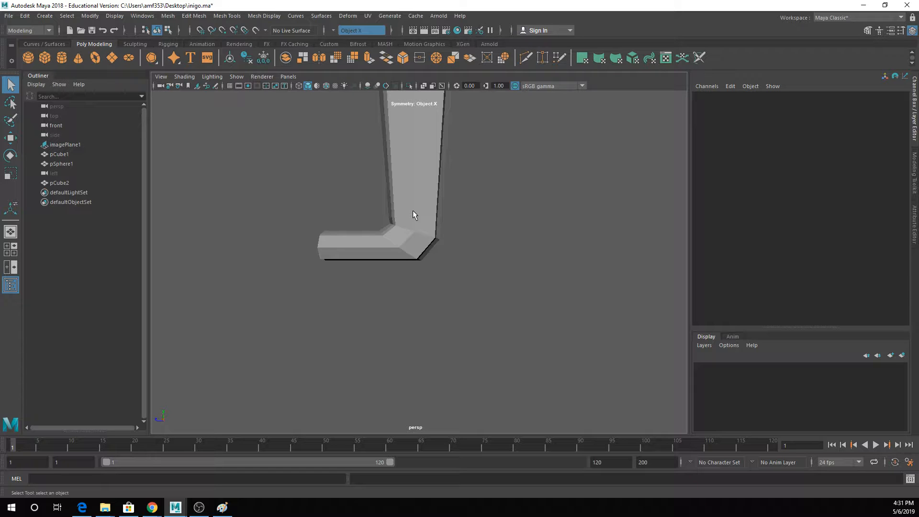
click(417, 229)
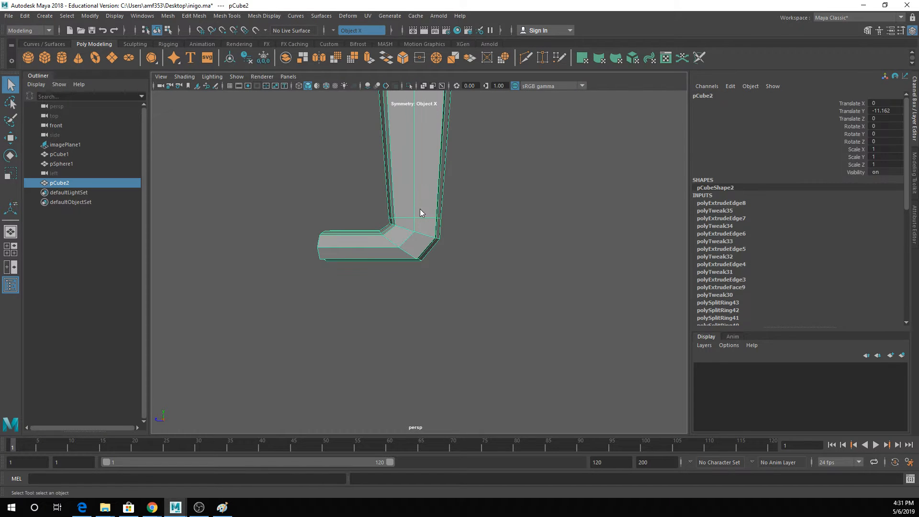
right_drag(421, 208, 418, 231)
click(421, 203)
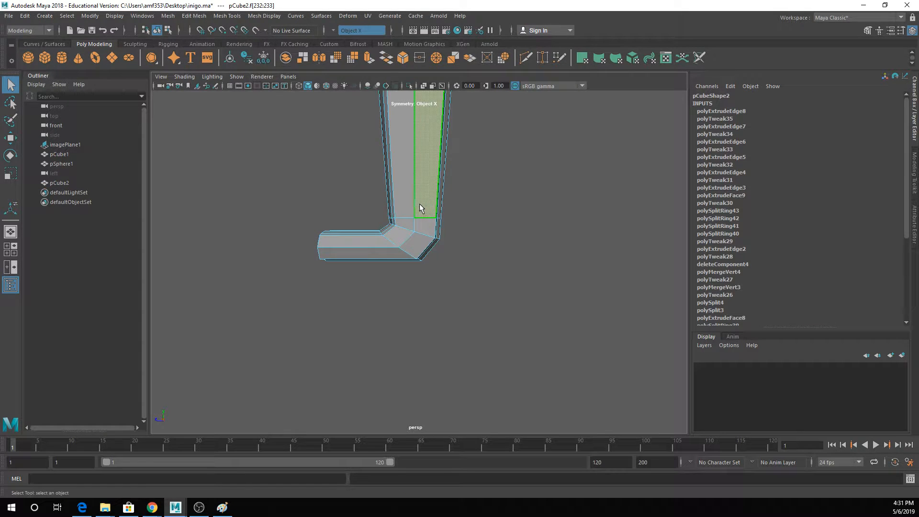
shift+double_click(424, 220)
scroll(423, 219, down, 7)
alt+middle_drag(426, 186, 426, 290)
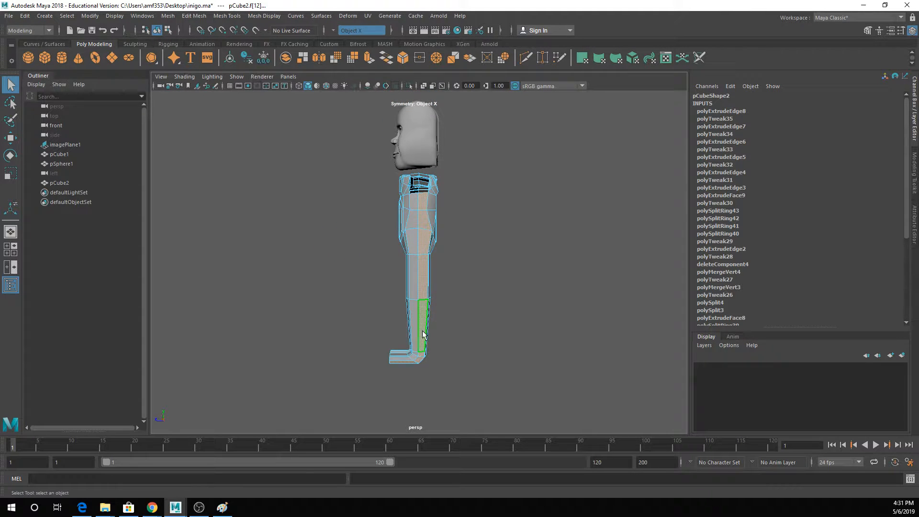
scroll(438, 286, up, 6)
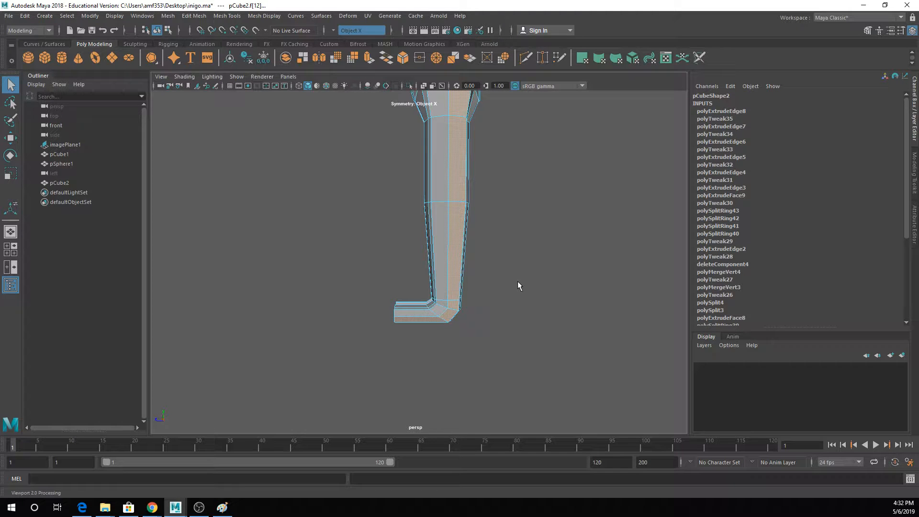
- Delete the face rings that form the heel and foot below the ankles of both legs
alt+middle_drag(455, 269, 437, 204)
scroll(438, 204, up, 4)
drag(421, 215, 442, 228)
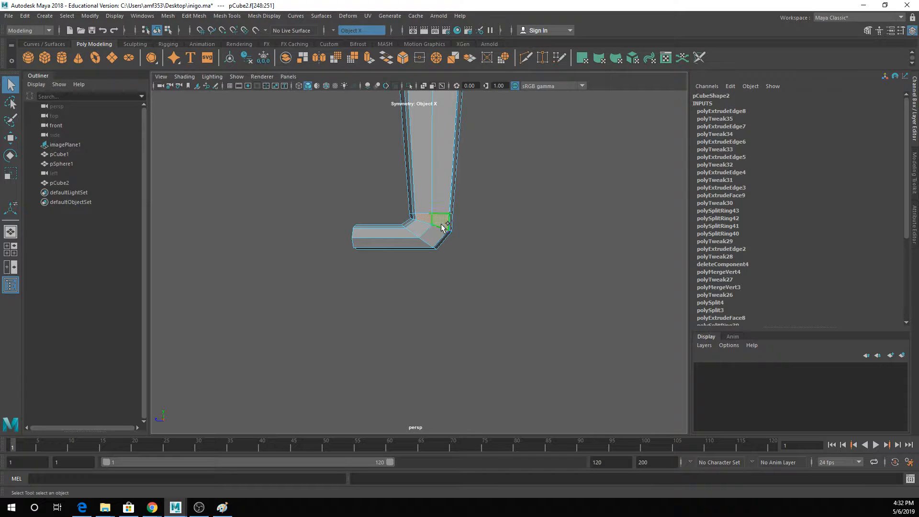
key(Delete)
key(Delete)
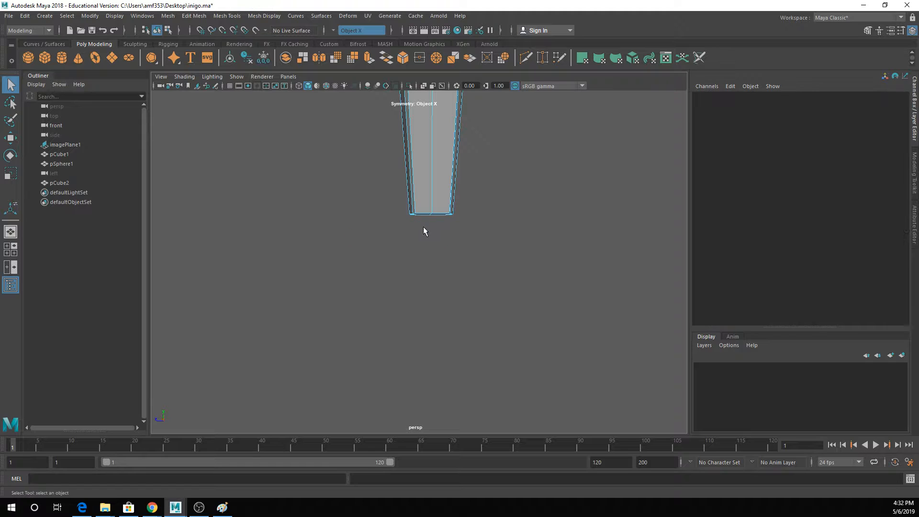
- Extrude the open ankle border edges straight down to form a short vertical heel section on both legs
right_drag(420, 183, 420, 170)
click(424, 212)
alt+drag(424, 212, 443, 248)
click(369, 58)
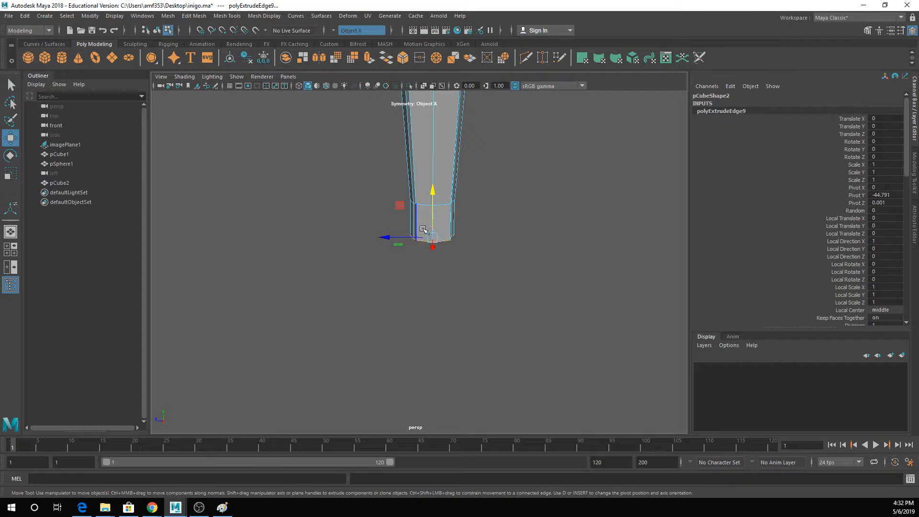
right_drag(409, 212, 409, 238)
- Select the front faces of the new heel sections on both legs and extrude them
click(421, 223)
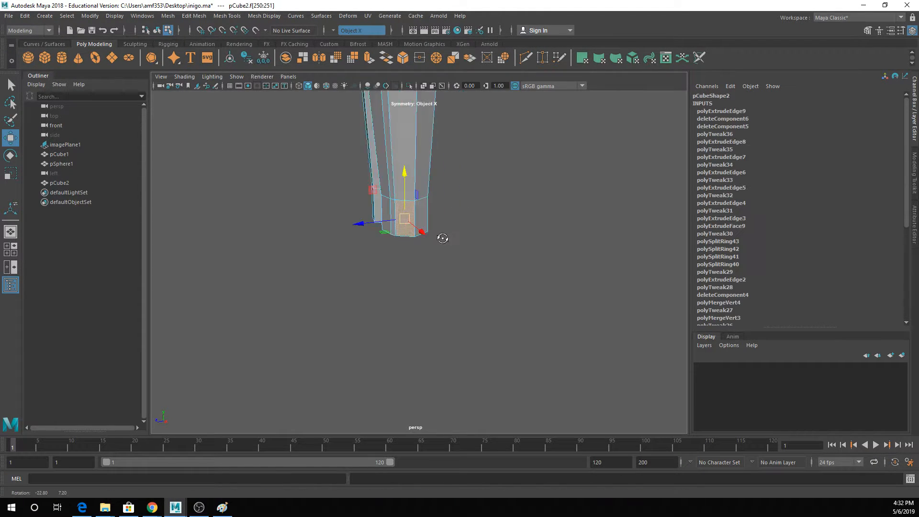
alt+drag(421, 223, 345, 249)
shift+click(341, 257)
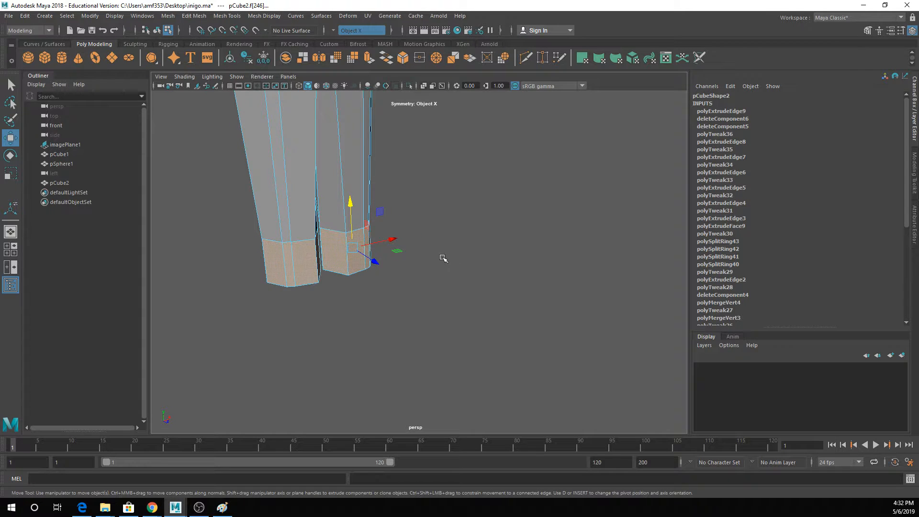
alt+drag(441, 257, 365, 189)
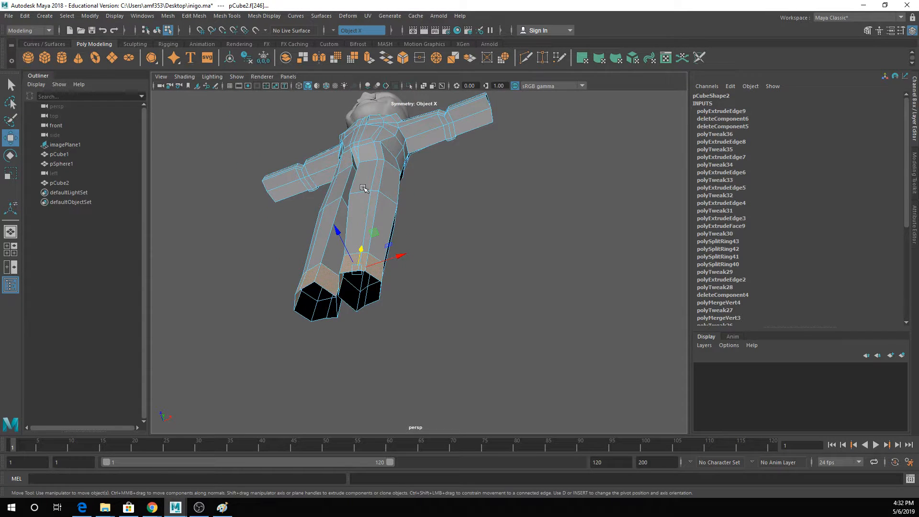
click(368, 62)
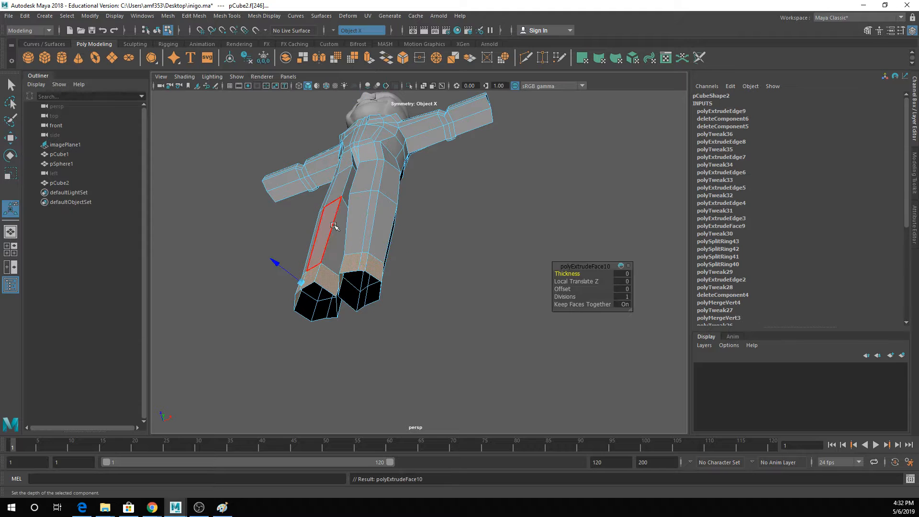
mouse_move(337, 225)
alt+mouse_down()
mouse_move(325, 204)
mouse_move(345, 240)
alt+mouse_up()
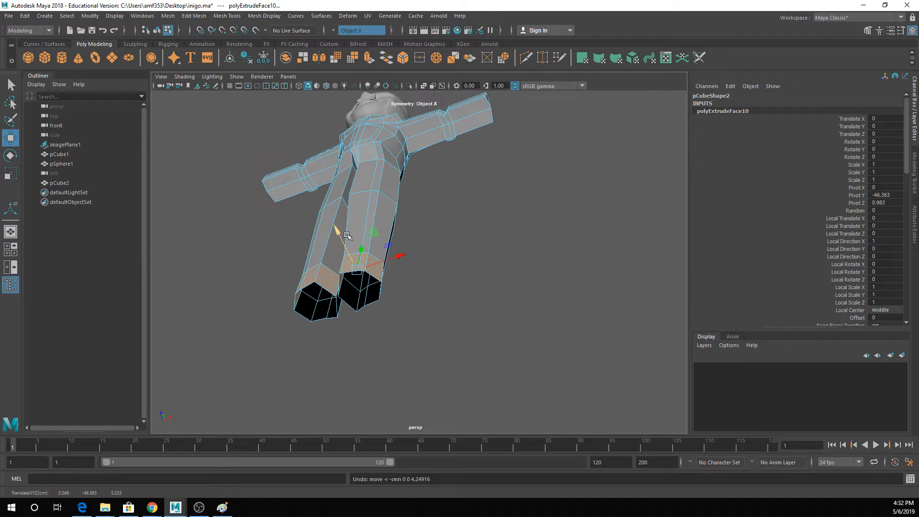
- Reselect the extruded front faces in smooth preview and move them forward to form a short foot block
key(3)
key(q)
click(352, 262)
click(316, 278)
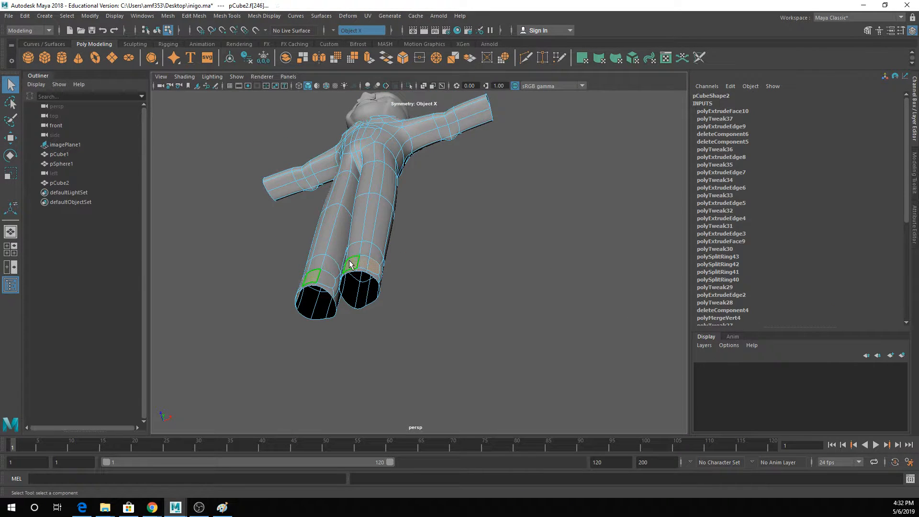
key(w)
drag(304, 259, 294, 219)
key(1)
alt+drag(377, 254, 301, 308)
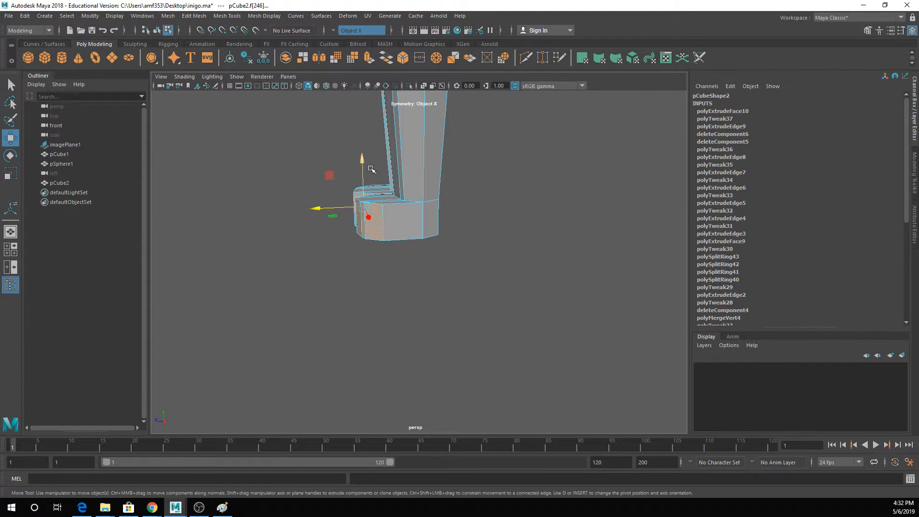
- Undo the additional face extrusion and move the front faces further forward to lengthen the foot
key(ctrl+e)
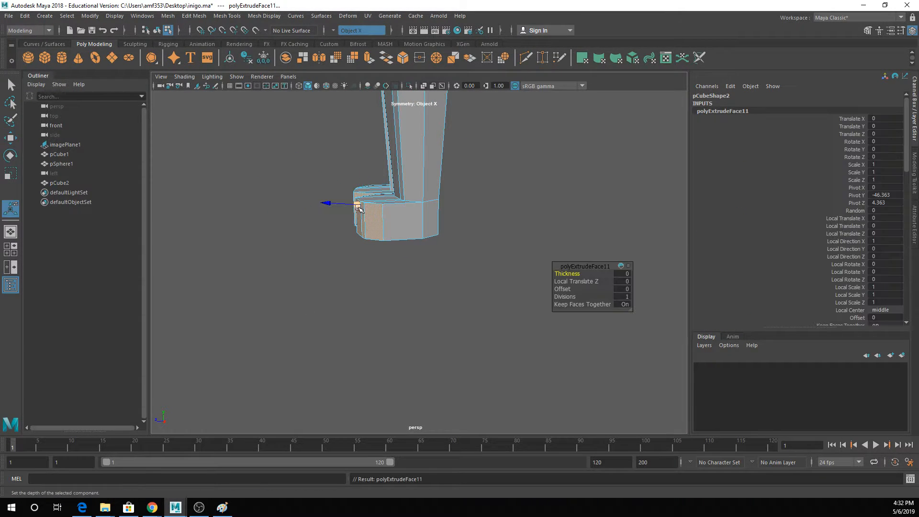
key(ctrl+z)
alt+drag(347, 204, 401, 223)
right_drag(401, 223, 352, 182)
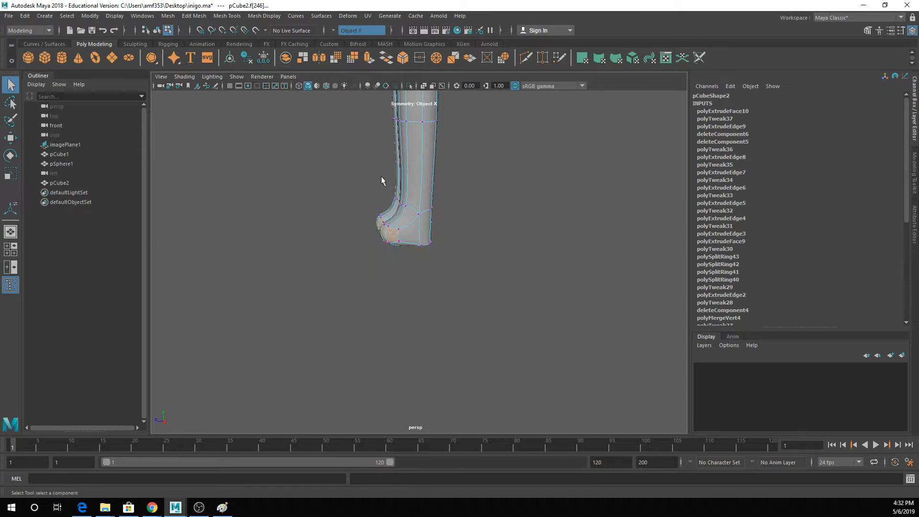
key(w)
click(386, 224)
drag(352, 225, 334, 225)
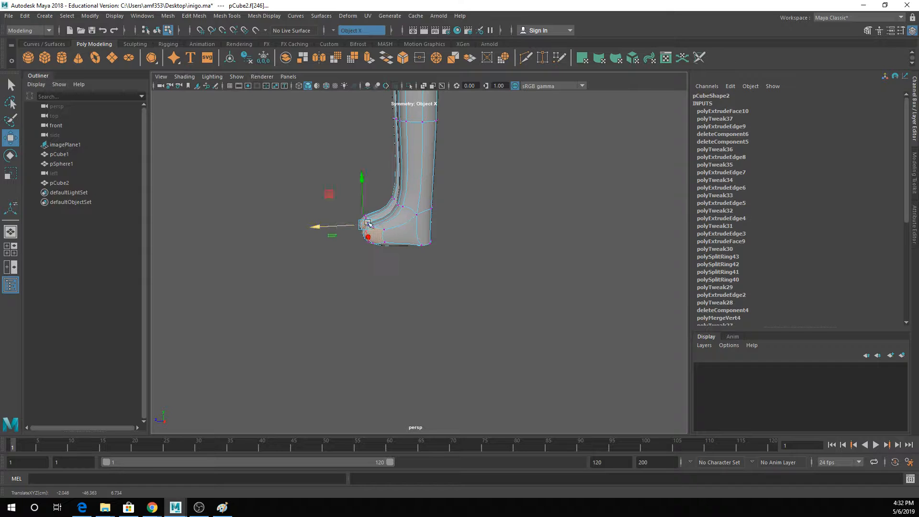
- Lower the upper toe edges so the foot slopes down from the ankle, and return to the deselected smooth preview
key(1)
alt+drag(401, 208, 347, 203)
key(q)
double_click(349, 205)
key(w)
alt+drag(394, 213, 431, 198)
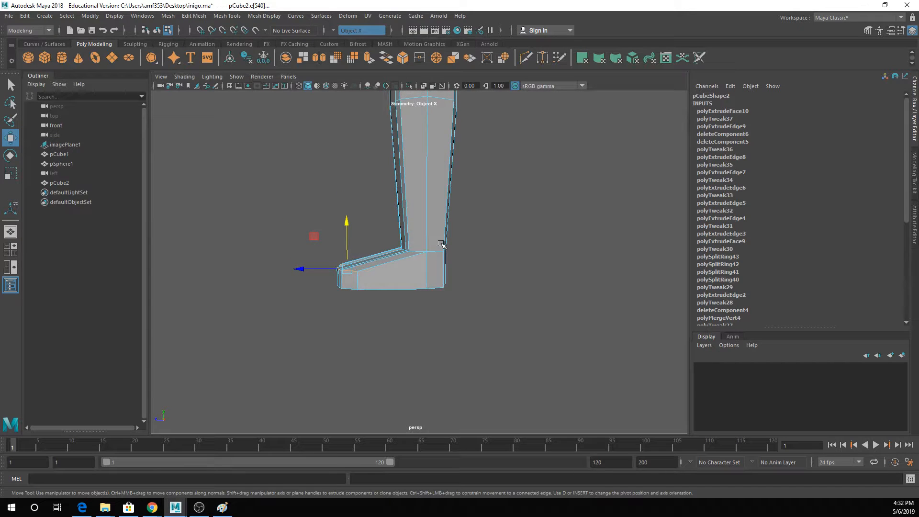
key(3)
right_drag(429, 190, 454, 177)
click(454, 178)
scroll(454, 177, down, 2)
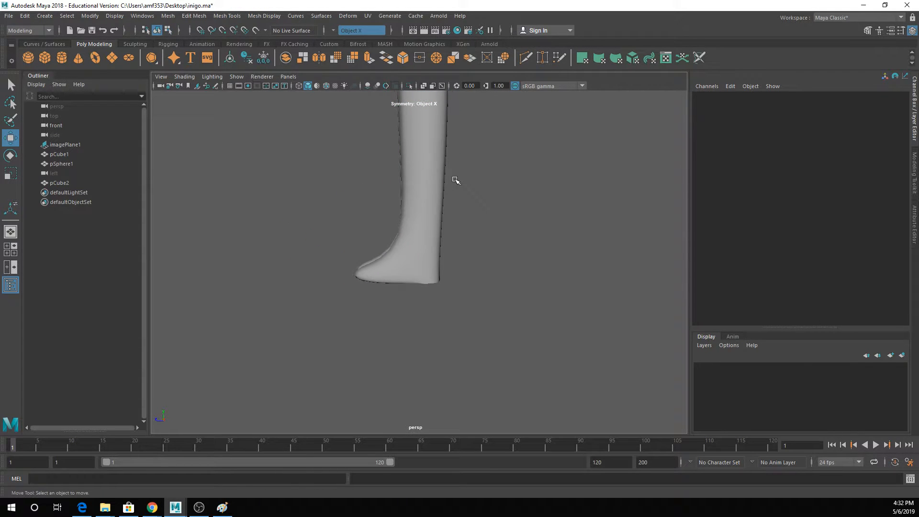
- Insert edge loops just above and below the ankle crease on both legs, and return to object mode with nothing selected
click(228, 15)
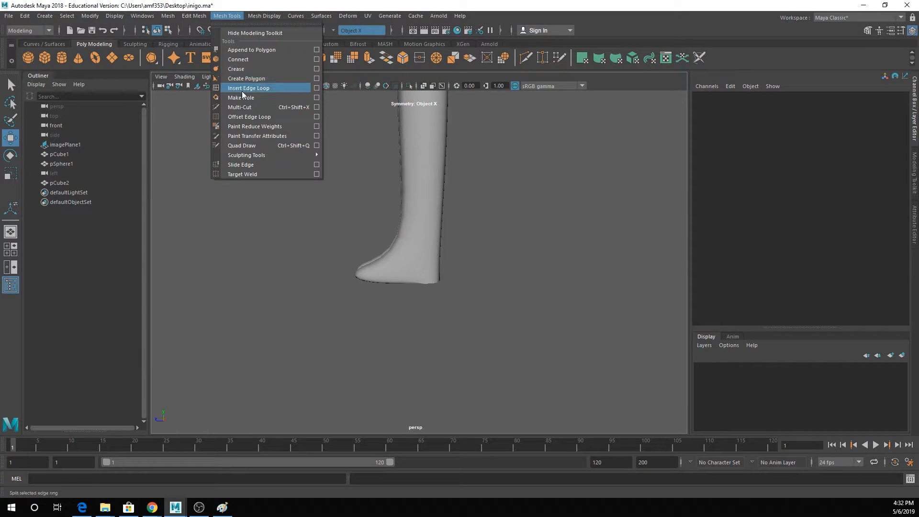
click(256, 87)
click(437, 225)
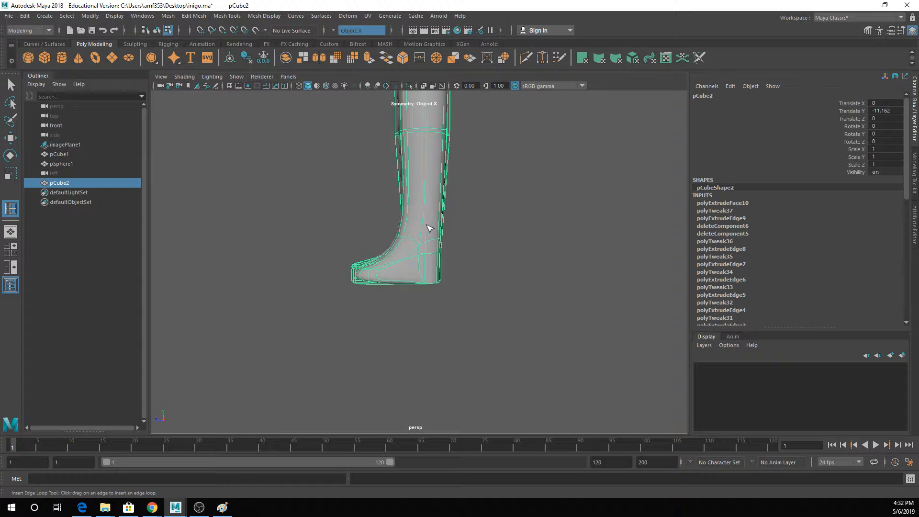
key(1)
drag(425, 226, 425, 246)
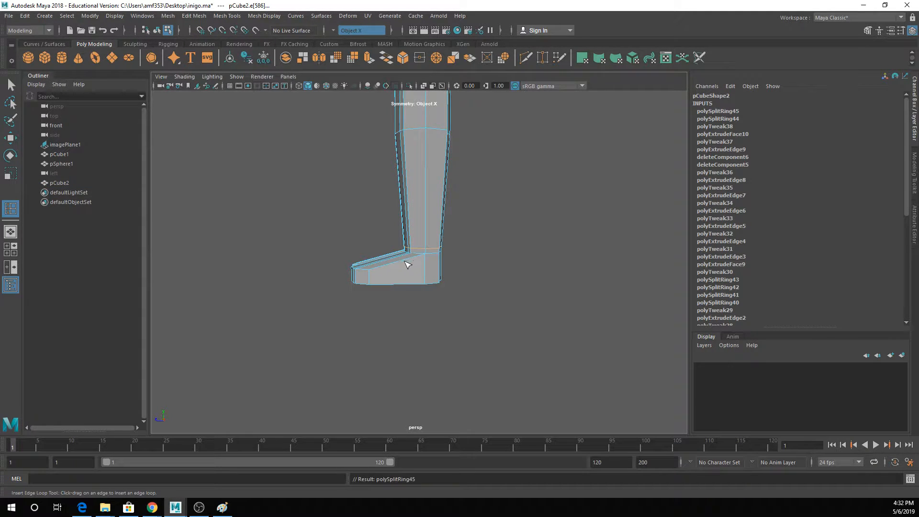
click(419, 260)
key(3)
right_click(426, 223)
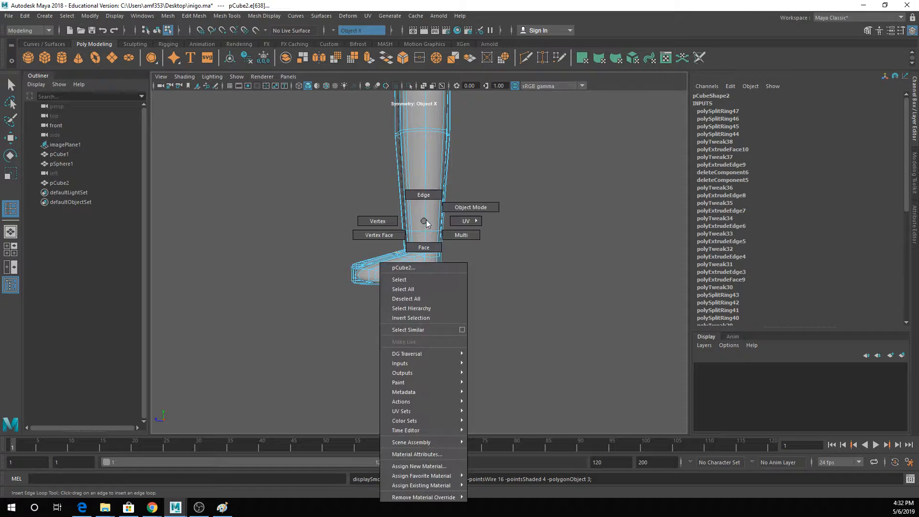
right_drag(426, 221, 470, 207)
click(489, 221)
- Select the open border edges under the heels, extrude them and merge them to their centers to close the soles
alt+drag(426, 250, 499, 257)
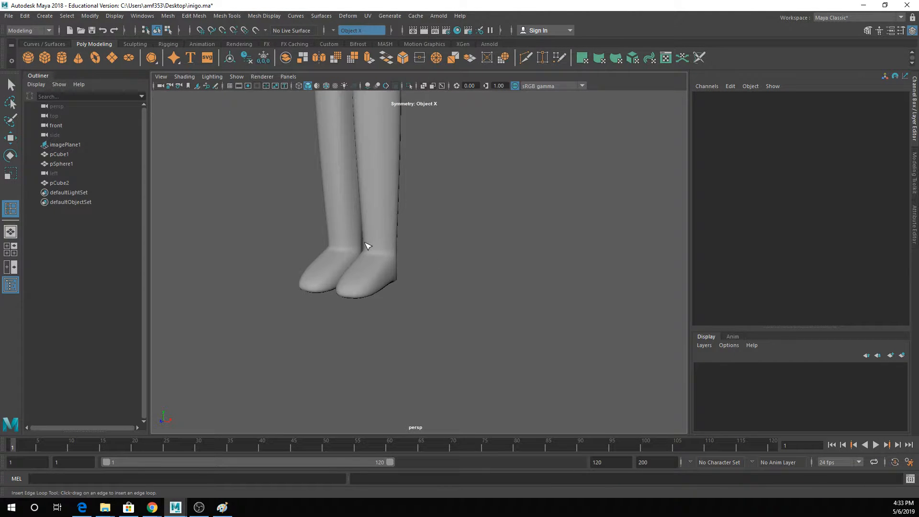
alt+drag(440, 268, 356, 195)
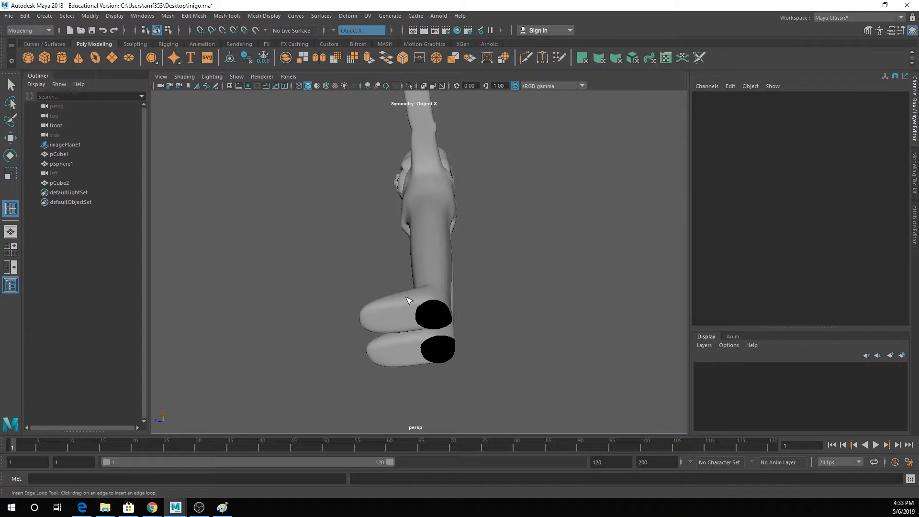
right_drag(407, 232, 419, 204)
key(1)
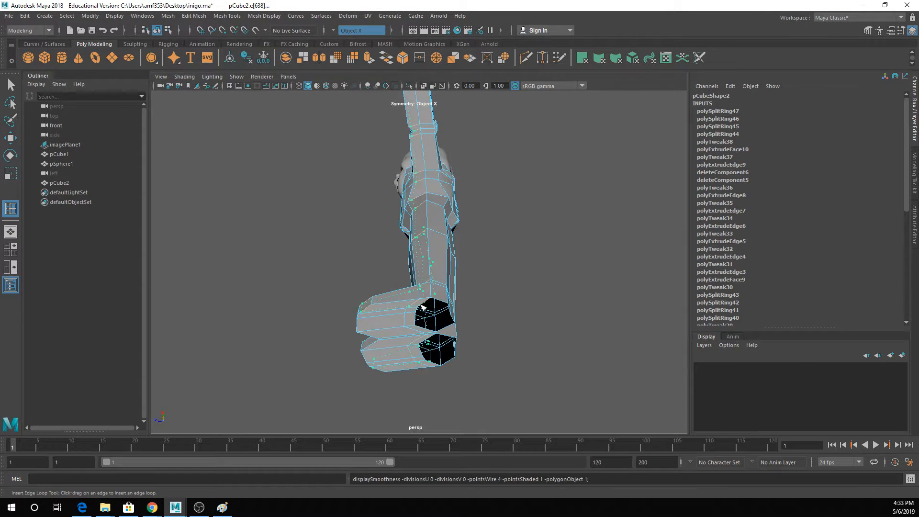
click(422, 305)
key(ctrl+z)
key(q)
click(424, 308)
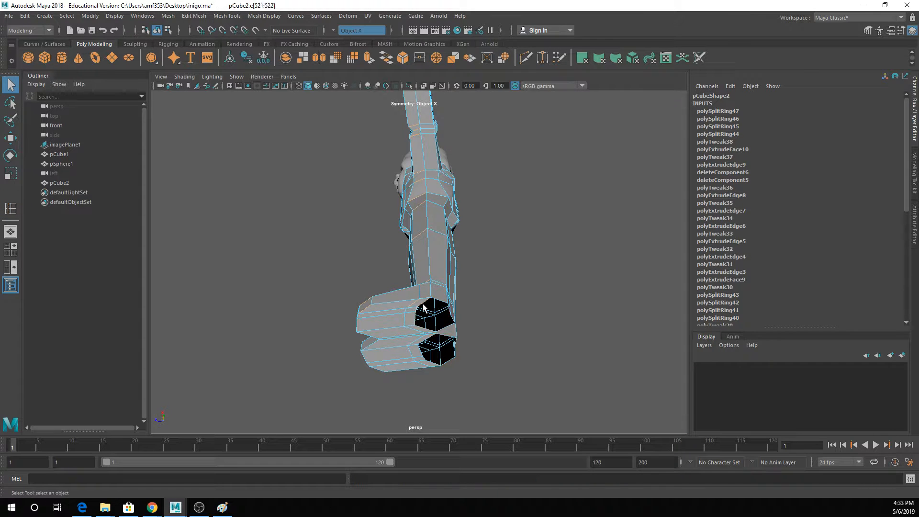
click(370, 59)
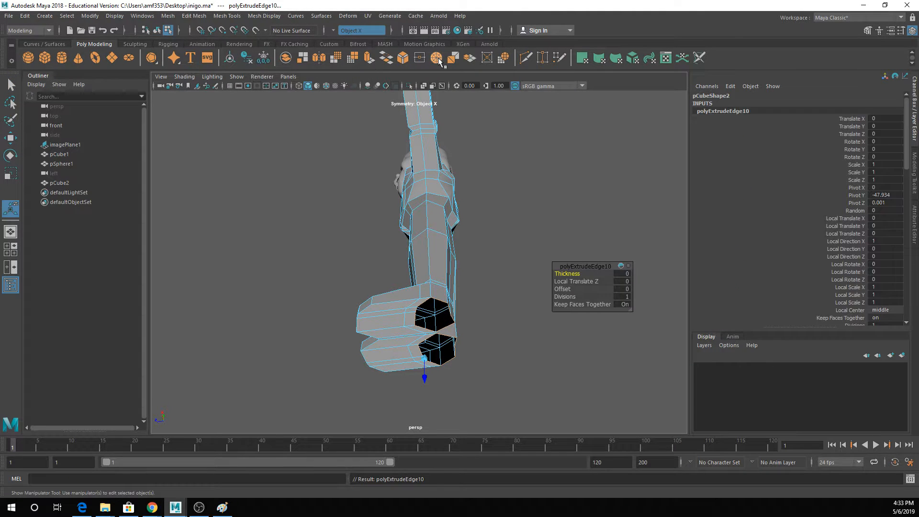
click(437, 58)
key(3)
alt+drag(416, 287, 402, 247)
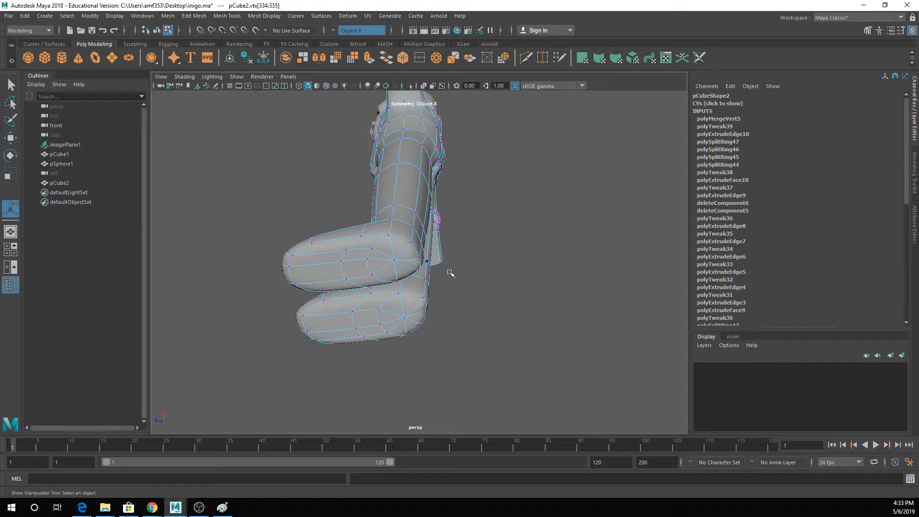
- Examine the closed soles, and select the face loop down the outer leg to check how it continues through the foot
alt+drag(518, 264, 403, 192)
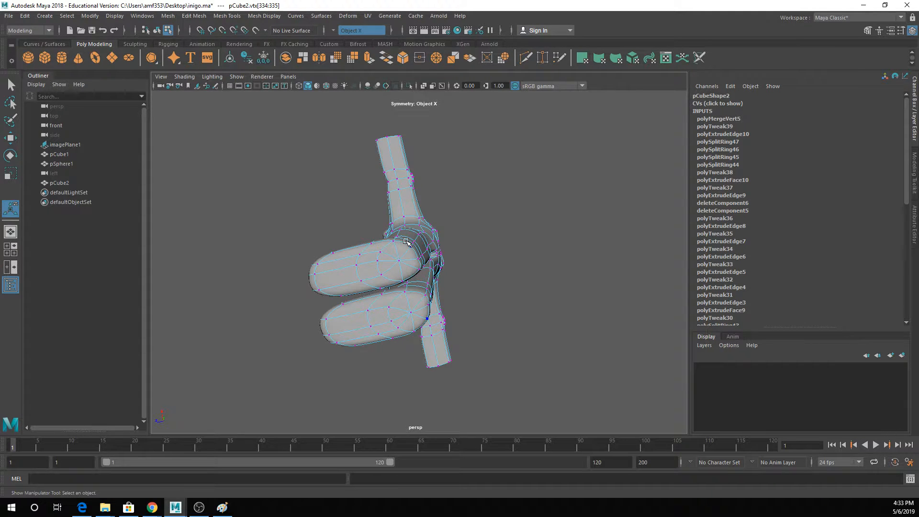
alt+drag(472, 254, 462, 292)
mouse_move(420, 199)
right_down()
mouse_move(455, 171)
mouse_move(417, 209)
right_up()
click(415, 195)
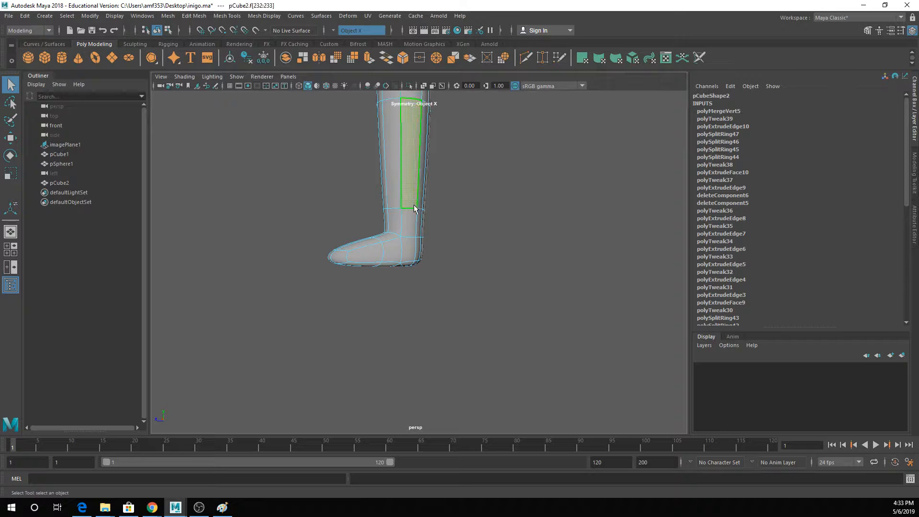
scroll(423, 189, down, 2)
alt+middle_drag(422, 189, 419, 284)
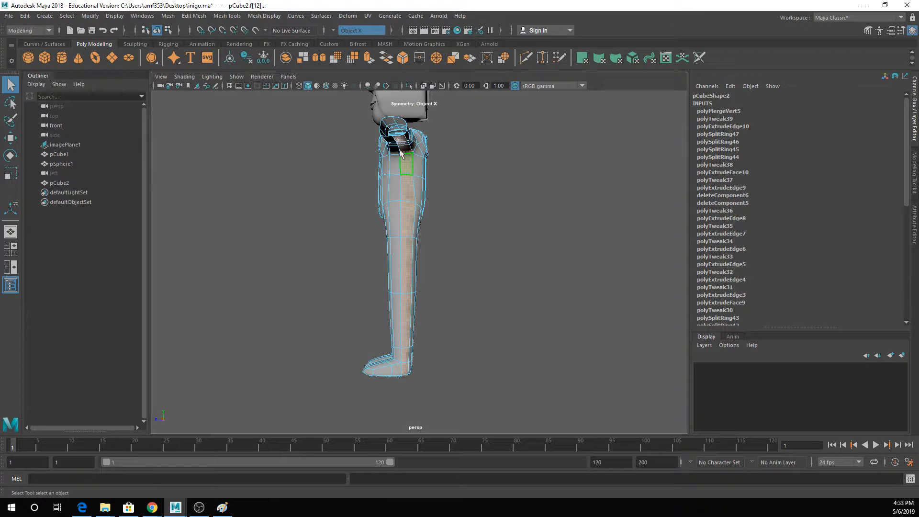
alt+middle_drag(410, 337, 412, 273)
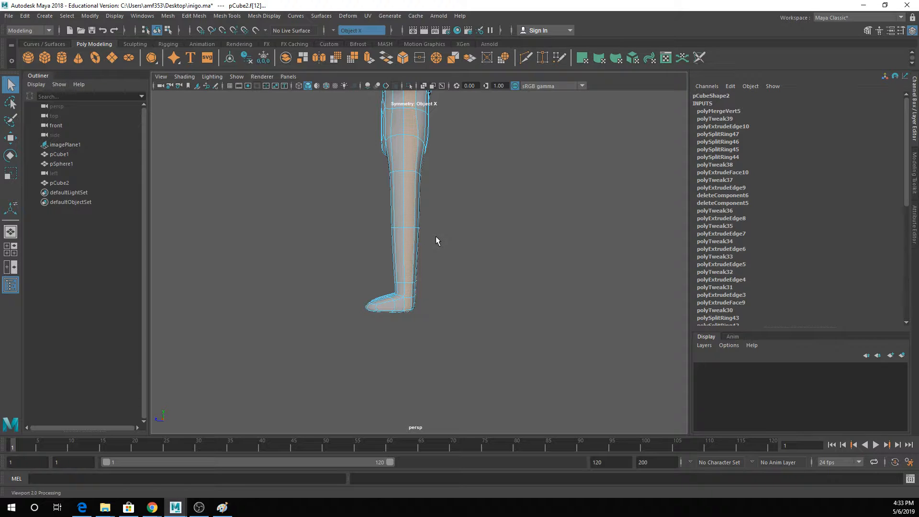
key(1)
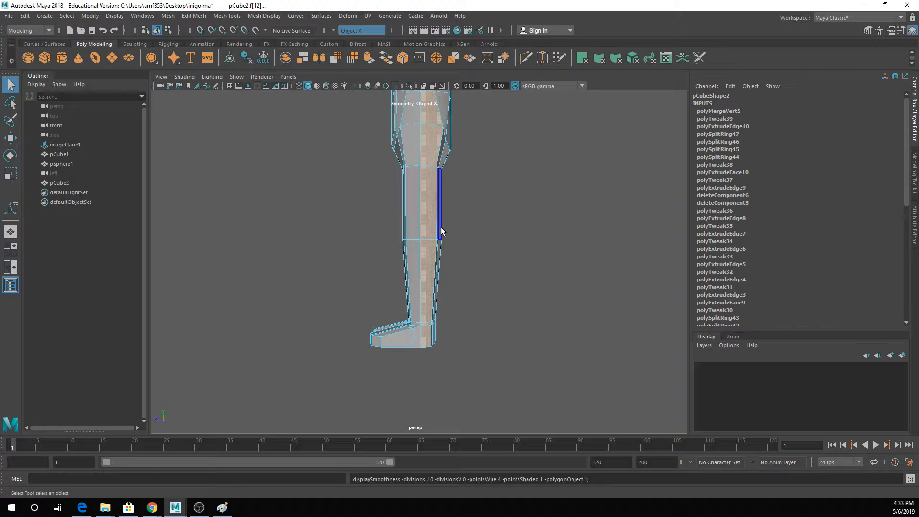
alt+drag(435, 222, 432, 221)
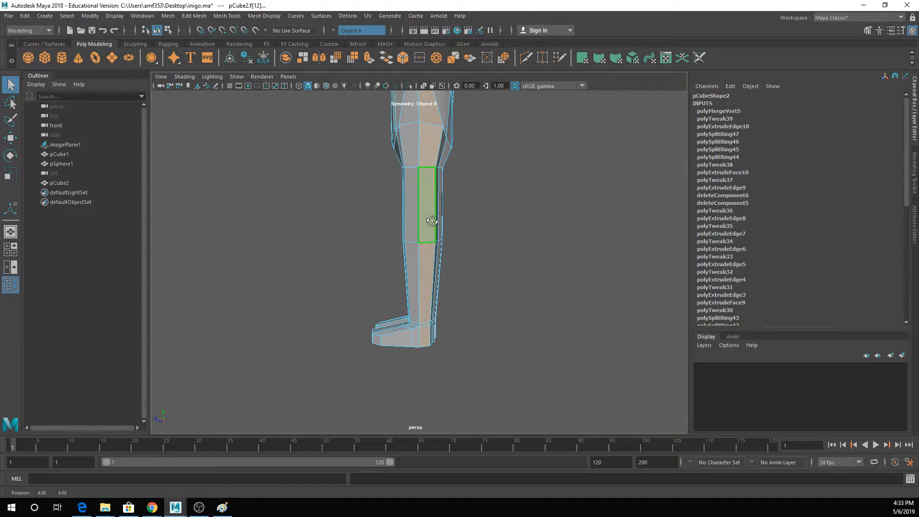
- Insert an edge loop just above the knee line on both legs and scale it up slightly
click(373, 212)
click(227, 17)
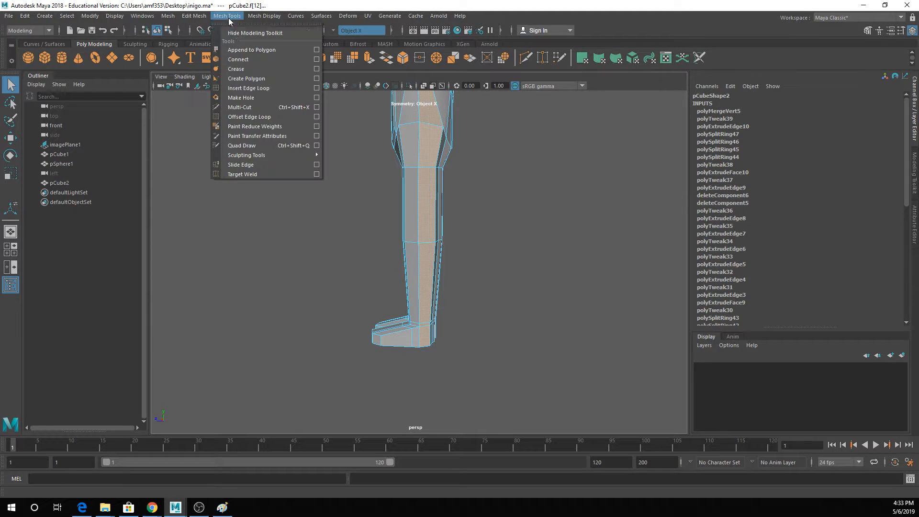
click(249, 88)
click(424, 241)
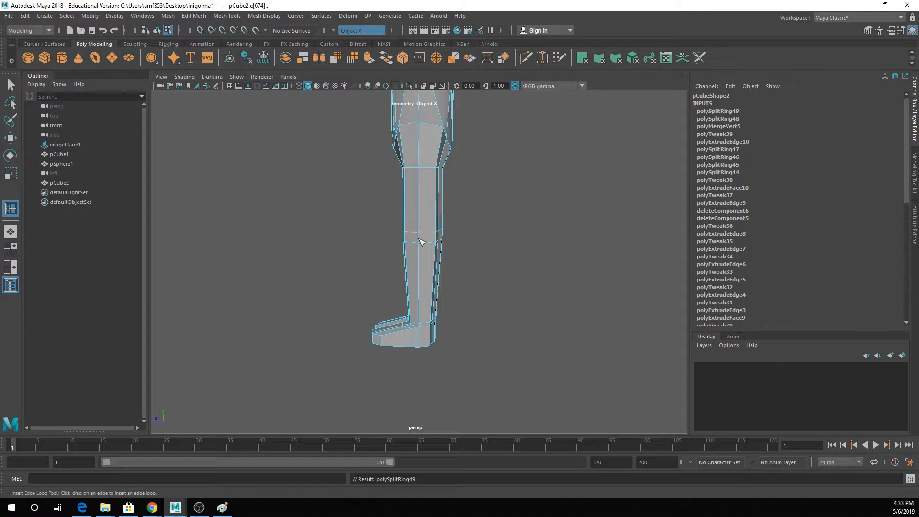
key(r)
drag(421, 231, 428, 234)
- Insert an edge loop just below the knee line on both legs, scale it up front to back, and preview the legs smoothed
key(g)
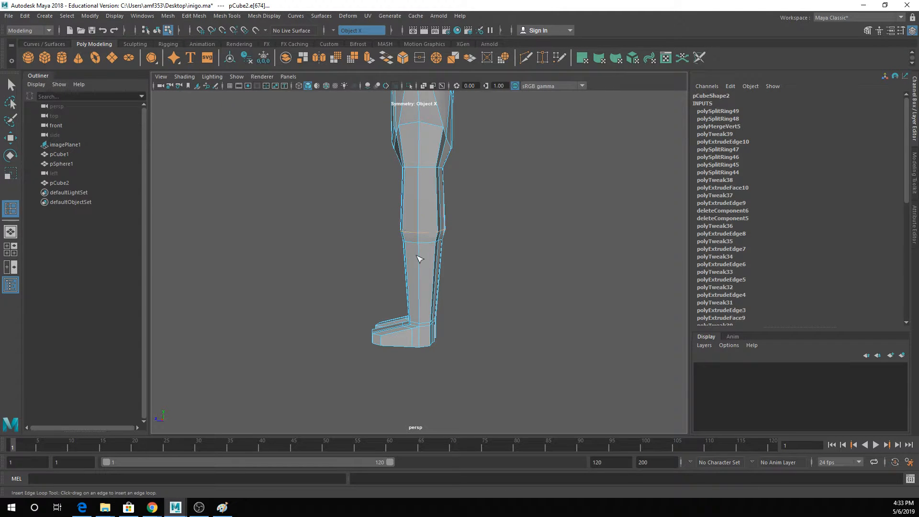
click(421, 254)
key(r)
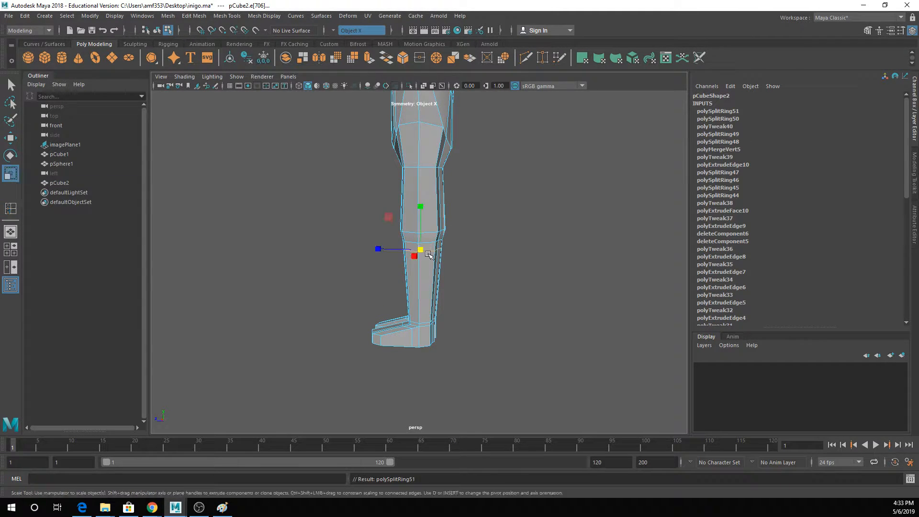
drag(377, 249, 331, 248)
key(w)
key(r)
key(3)
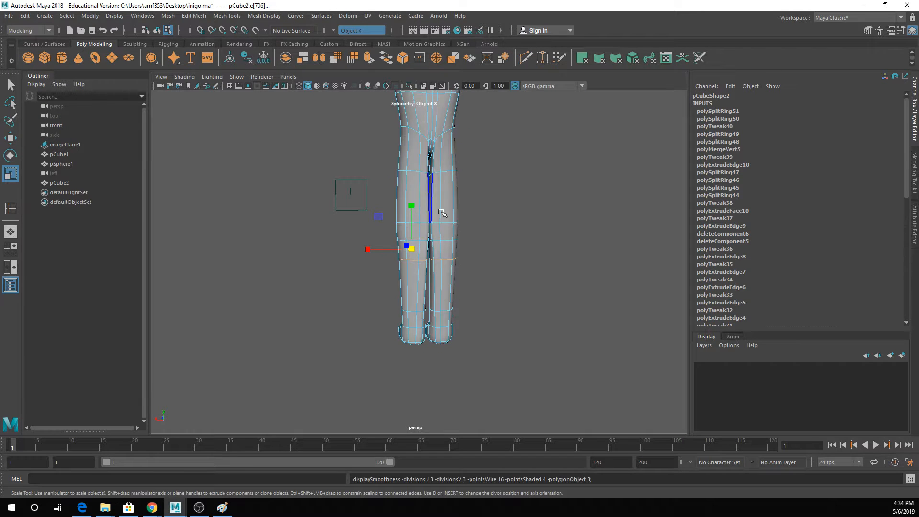
alt+drag(440, 213, 646, 218)
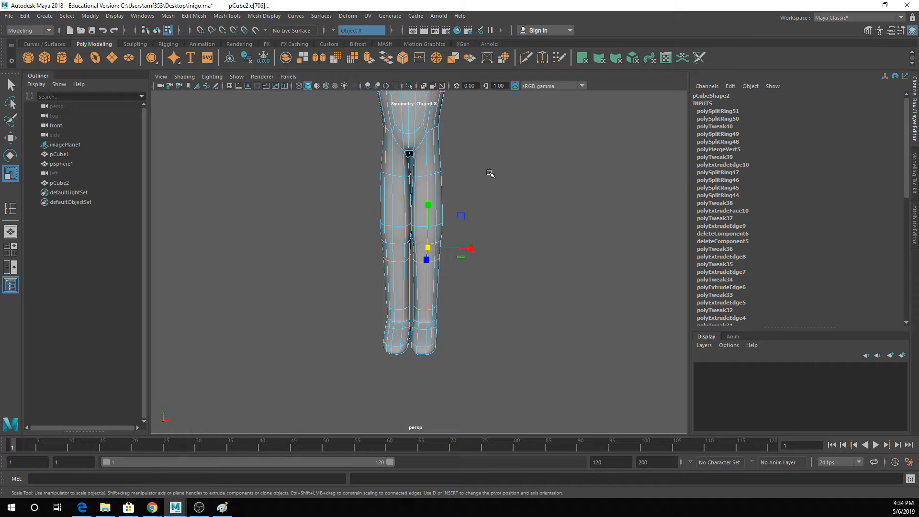
- With smoothing off, reposition the front edges of the loop just above both knees to refine the knee profile
key(1)
alt+drag(490, 173, 390, 222)
key(q)
key(w)
key(ctrl+z)
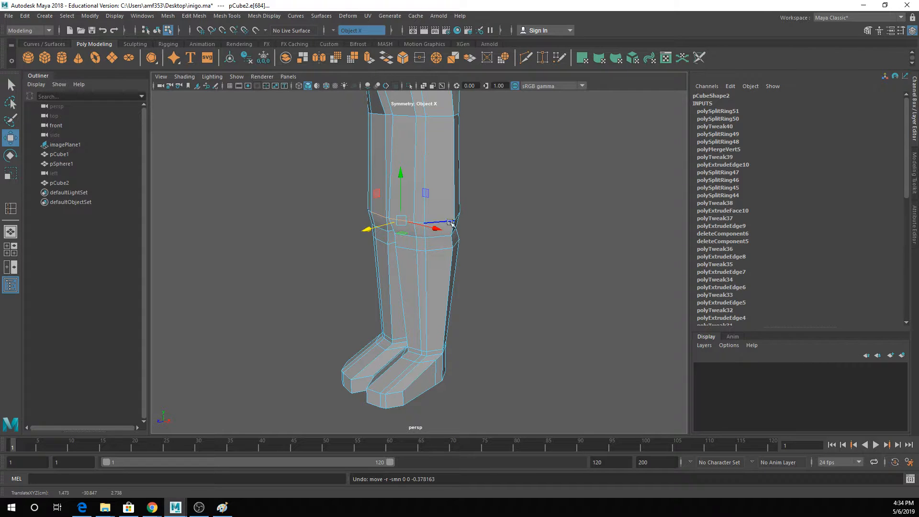
mouse_move(474, 220)
alt+mouse_down()
mouse_move(416, 216)
mouse_move(457, 218)
alt+mouse_up()
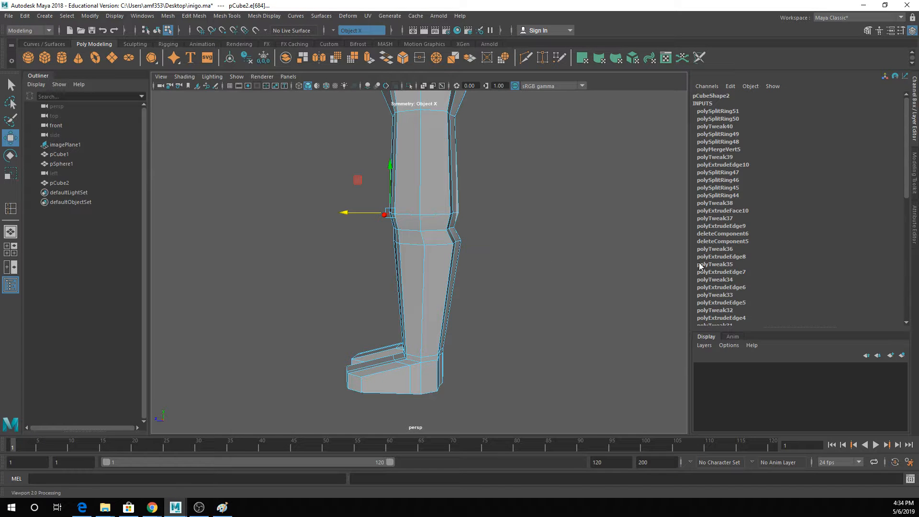
- Select the edge loop around the upper thighs on both legs and scale it up to widen the thighs
alt+drag(472, 192, 538, 258)
key(q)
key(r)
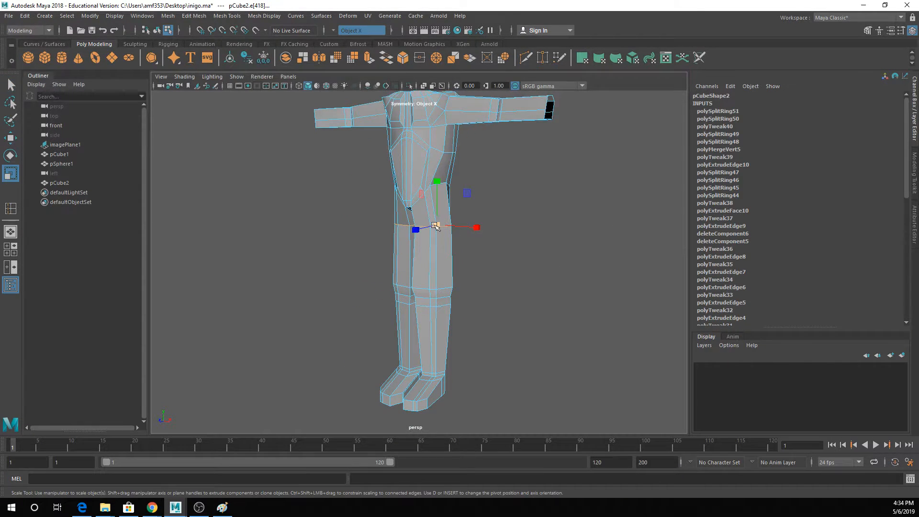
drag(437, 226, 472, 225)
key(q)
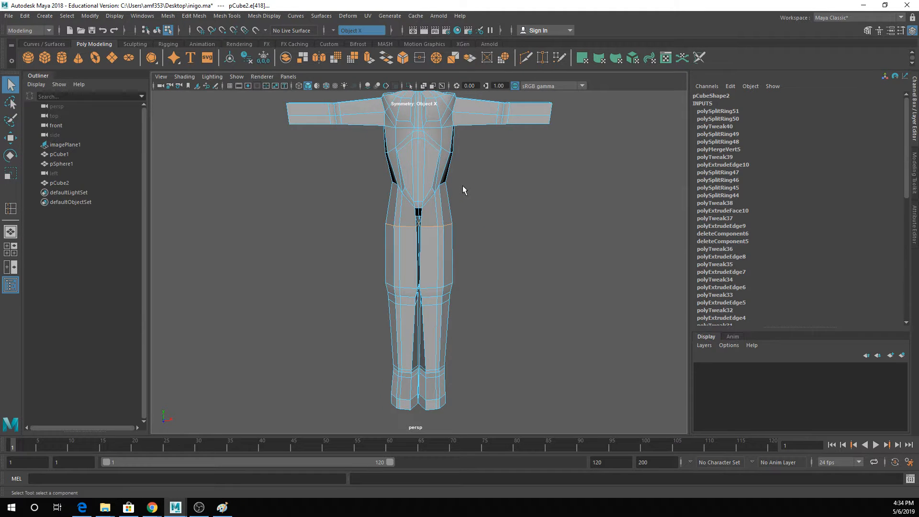
- Preview the smoothed body in object mode from several angles, save the scene, and leave nothing selected
key(3)
scroll(462, 186, down, 3)
right_drag(435, 186, 486, 158)
click(521, 203)
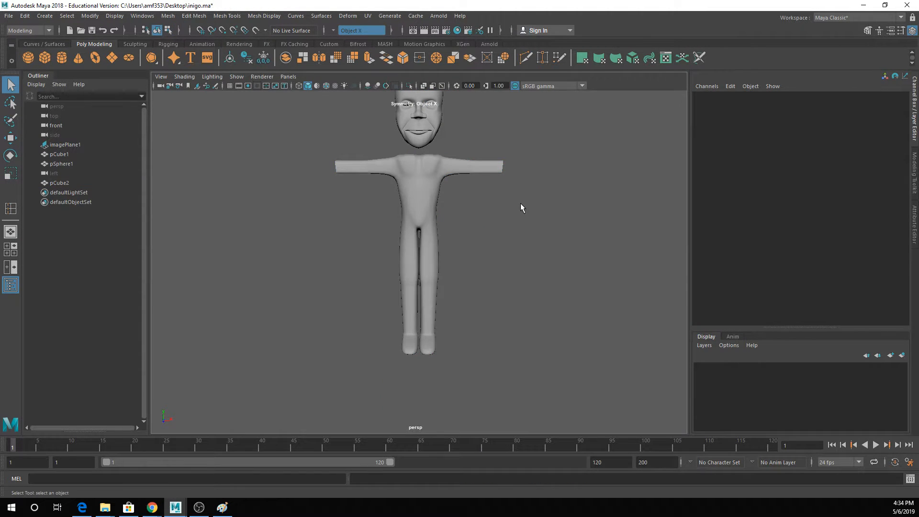
alt+drag(521, 203, 508, 219)
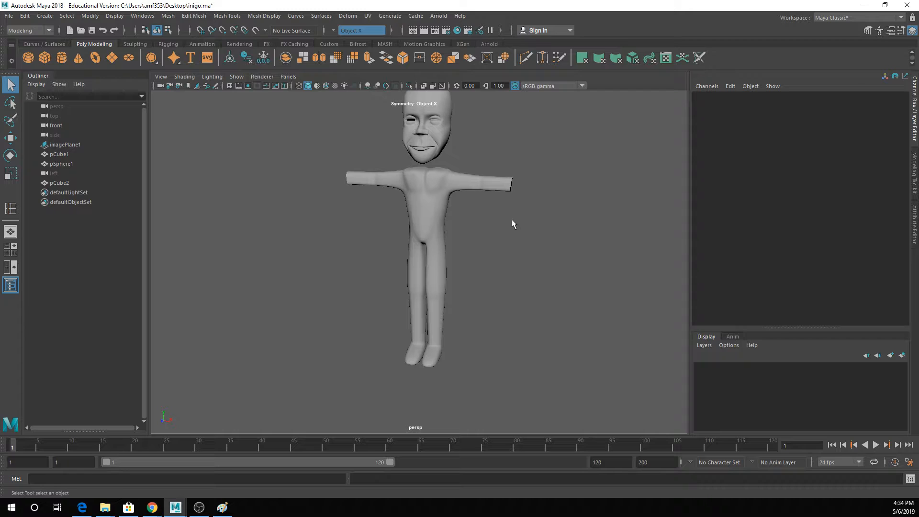
scroll(511, 221, up, 2)
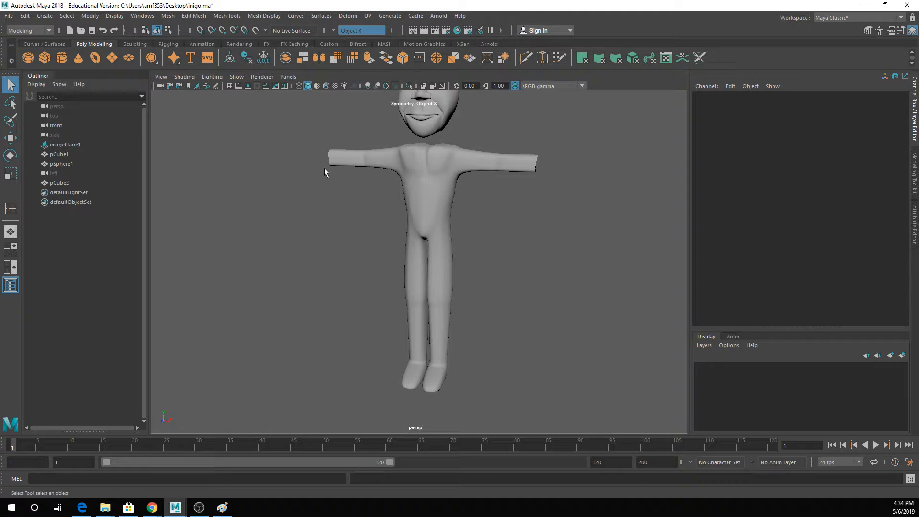
alt+middle_drag(404, 226, 388, 249)
scroll(388, 249, up, 3)
scroll(389, 250, down, 3)
alt+drag(389, 249, 414, 250)
click(415, 252)
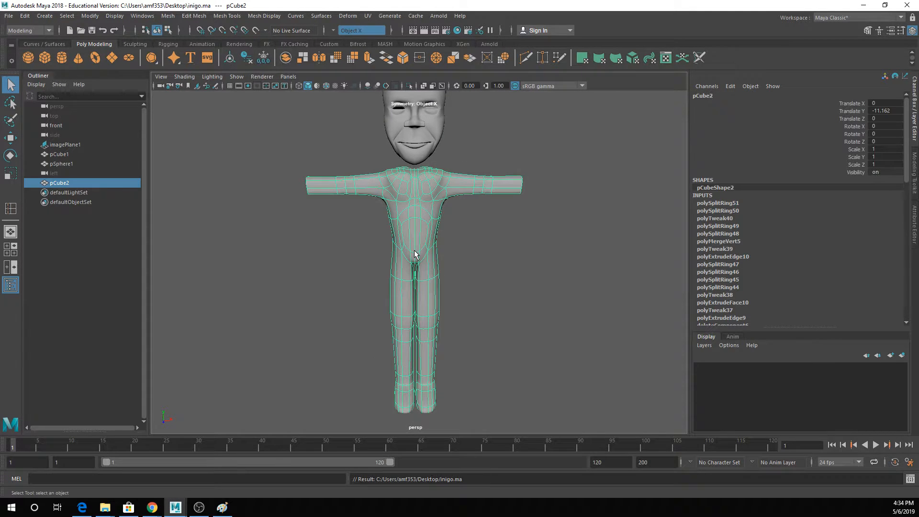
click(513, 254)
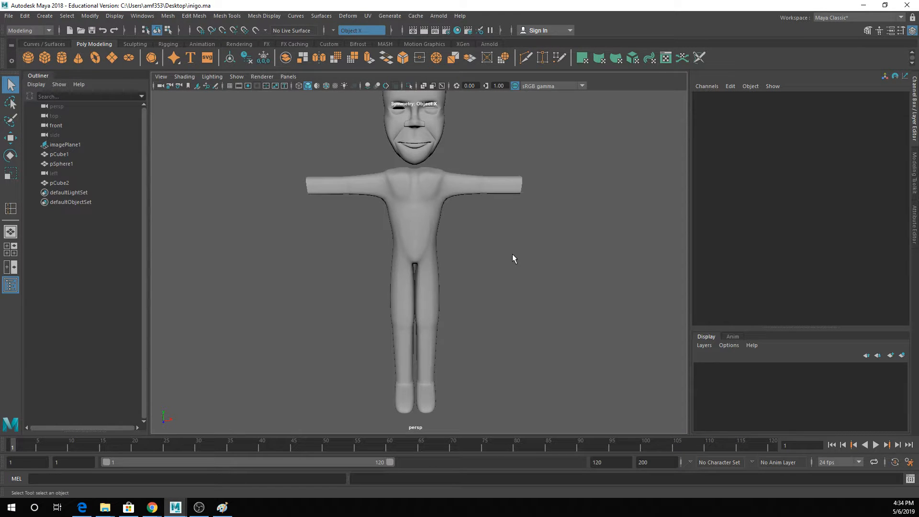
- Select the faces around the neck area on top of the torso on both sides and extrude them
click(429, 174)
click(429, 176)
scroll(429, 179, up, 3)
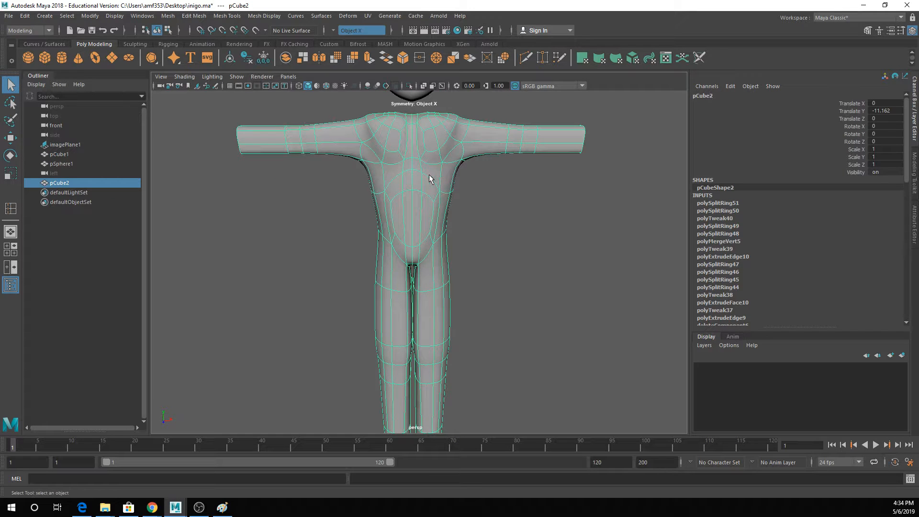
scroll(429, 175, up, 3)
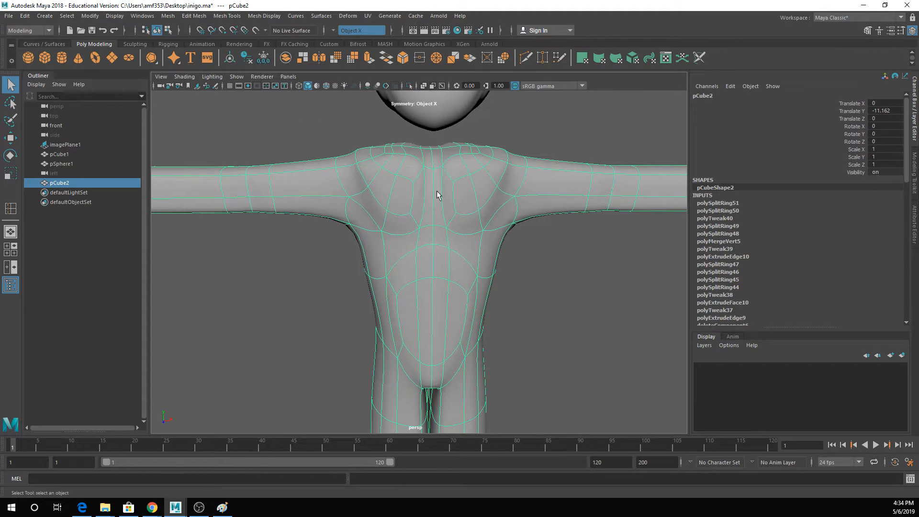
right_drag(434, 157, 434, 183)
click(428, 156)
shift+click(416, 151)
shift+click(415, 143)
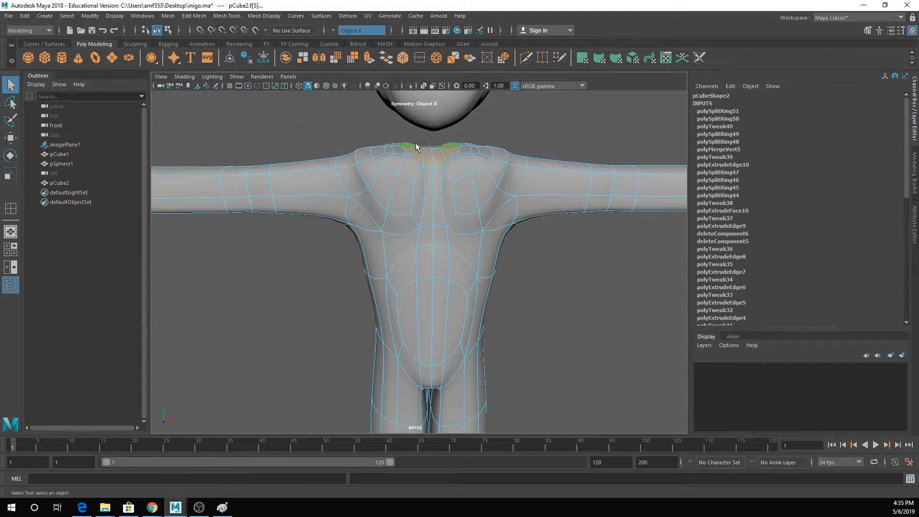
click(368, 58)
- Raise the extruded neck faces up under the chin on the unsmoothed body to form the neck
drag(412, 128, 413, 114)
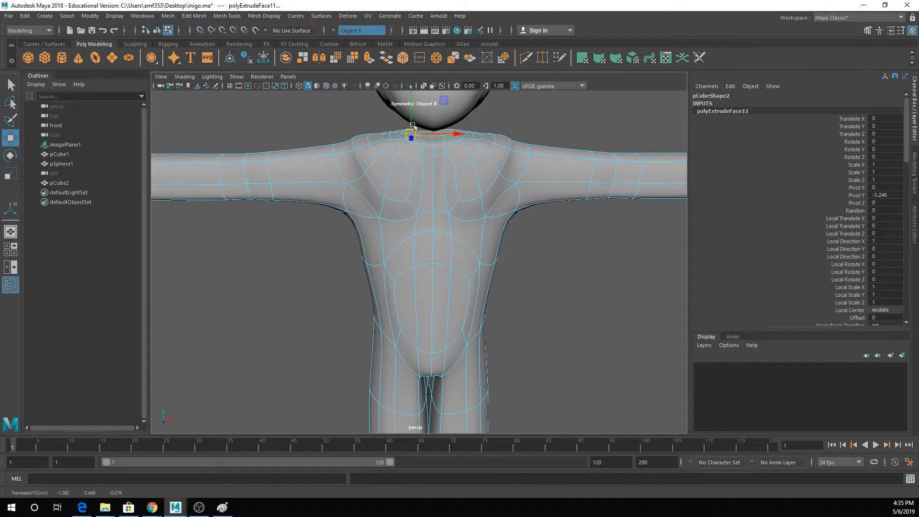
key(ctrl+z)
key(q)
key(1)
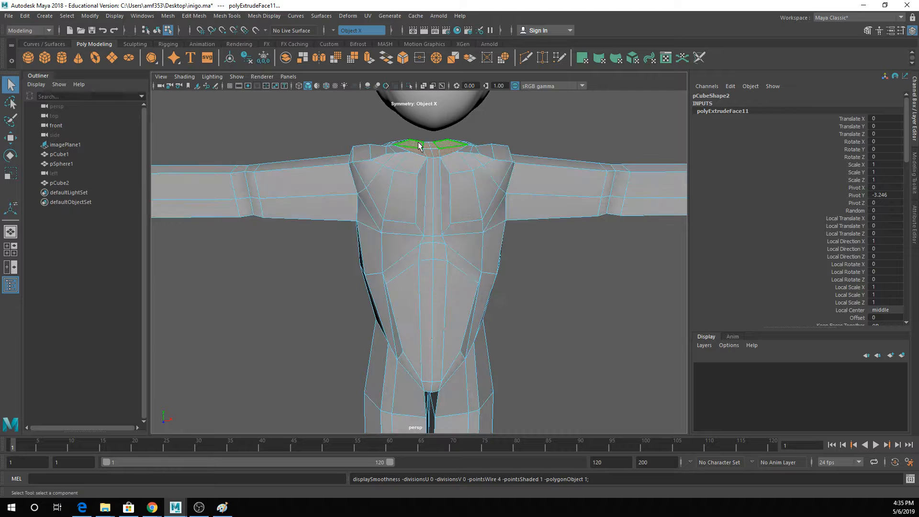
click(429, 152)
key(w)
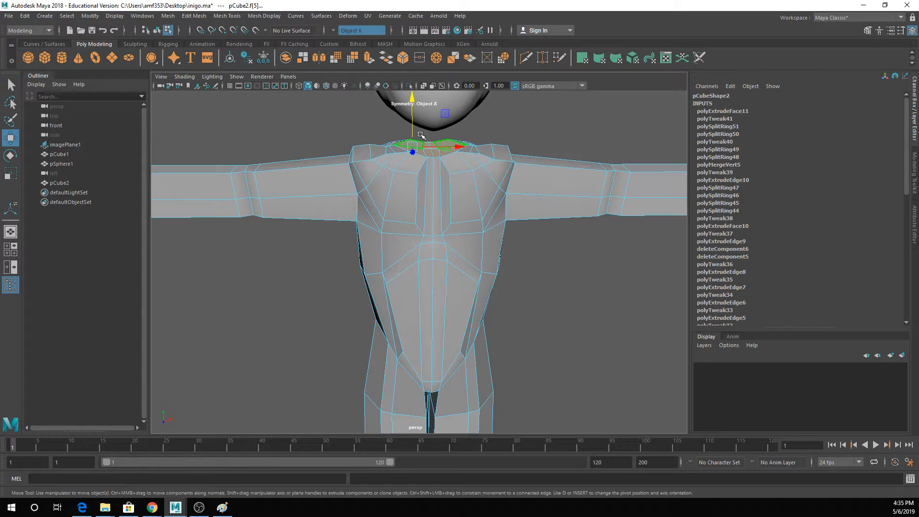
drag(413, 133, 396, 128)
key(r)
key(w)
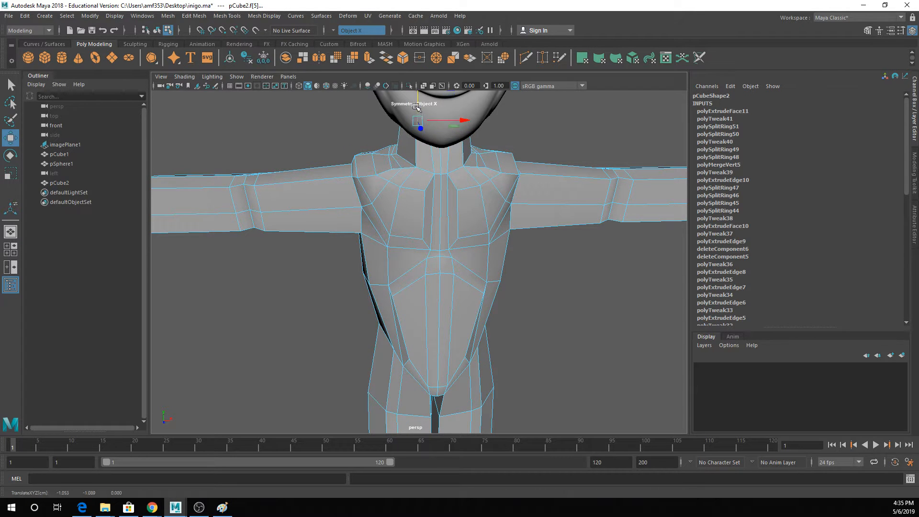
- Preview the whole character smoothed from the front with nothing selected, and save the scene
key(3)
right_drag(456, 171, 527, 133)
click(528, 130)
scroll(501, 150, down, 3)
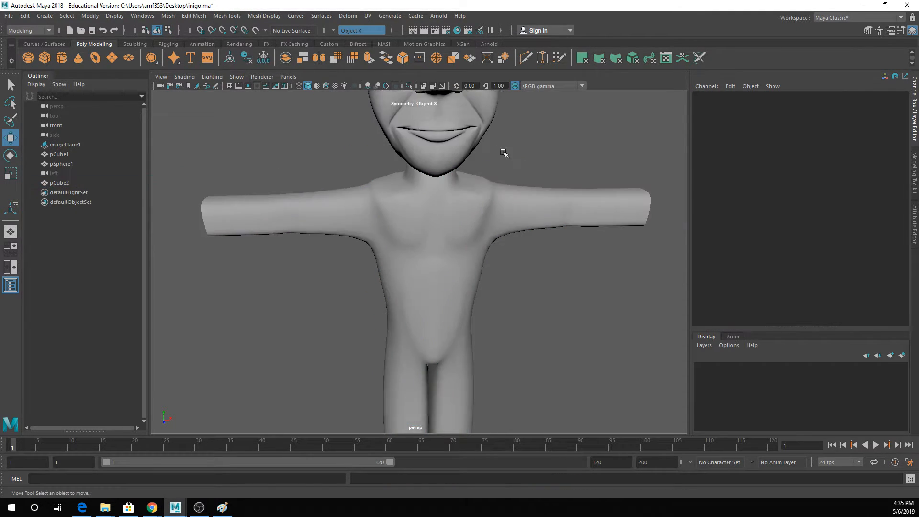
scroll(455, 185, down, 7)
alt+drag(467, 201, 499, 203)
scroll(484, 201, down, 3)
key(ctrl+s)
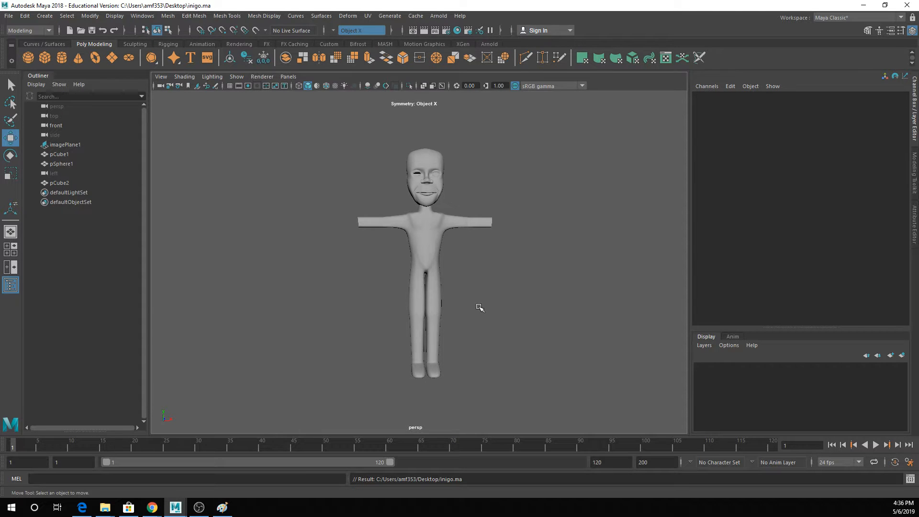
key(ctrl+s)
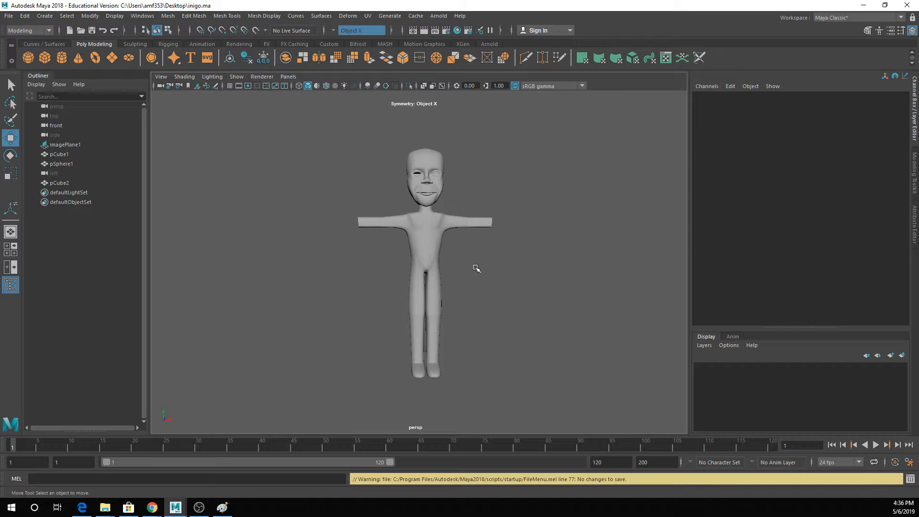
- On the unsmoothed body's back, move the edges where the torso meets the thighs outward on both sides, and return to object mode
click(441, 240)
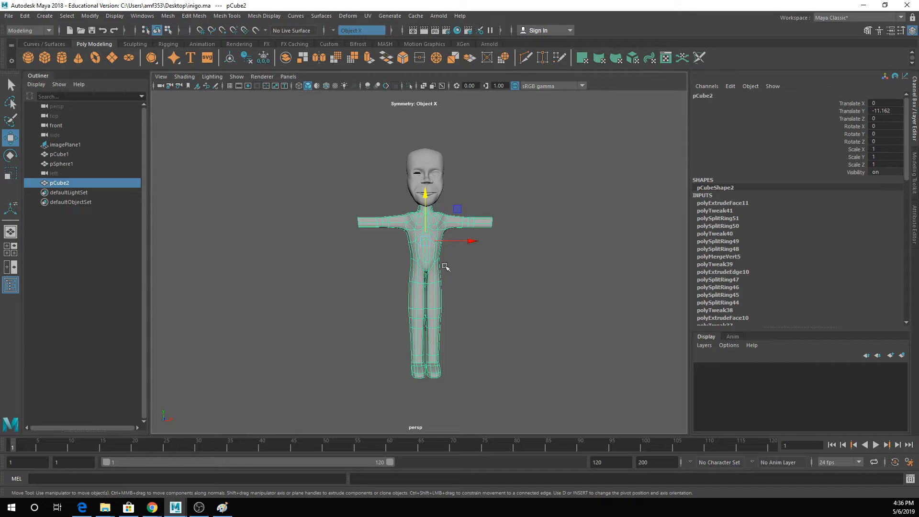
scroll(419, 300, up, 8)
alt+drag(418, 288, 266, 323)
alt+drag(342, 311, 362, 307)
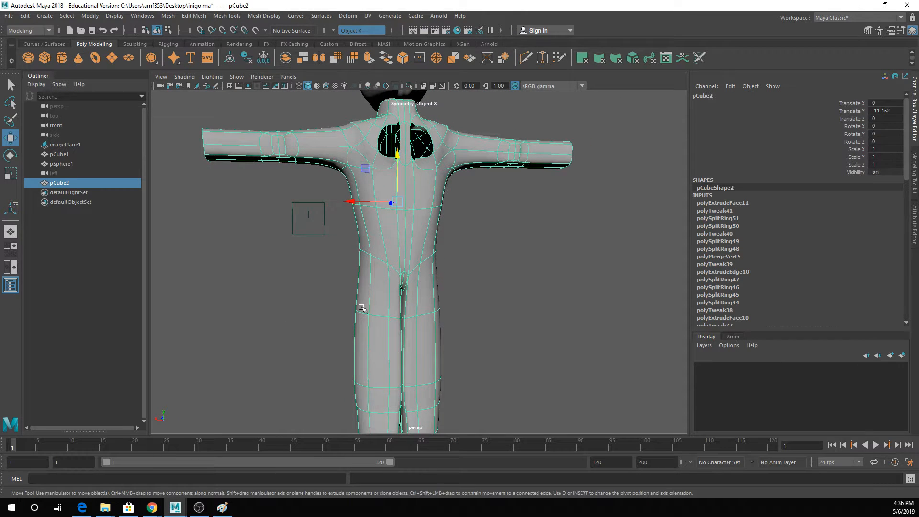
key(1)
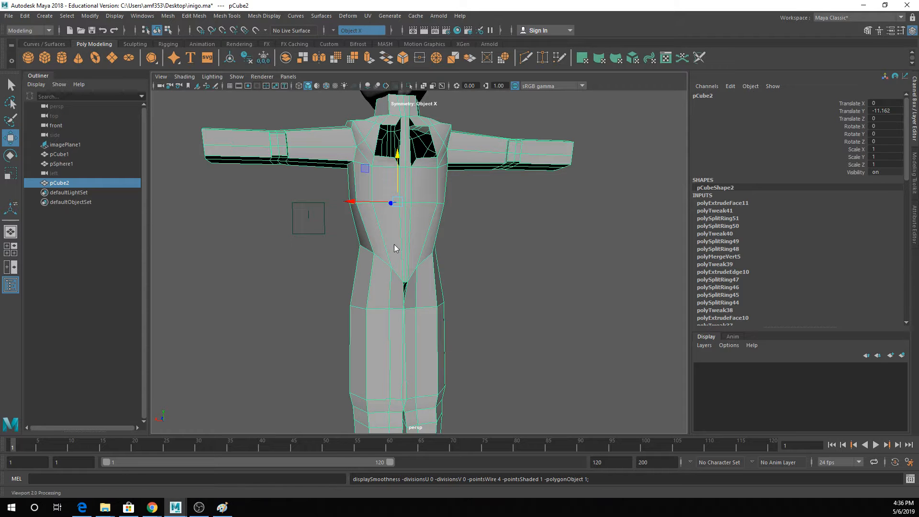
right_drag(394, 232, 394, 206)
click(381, 258)
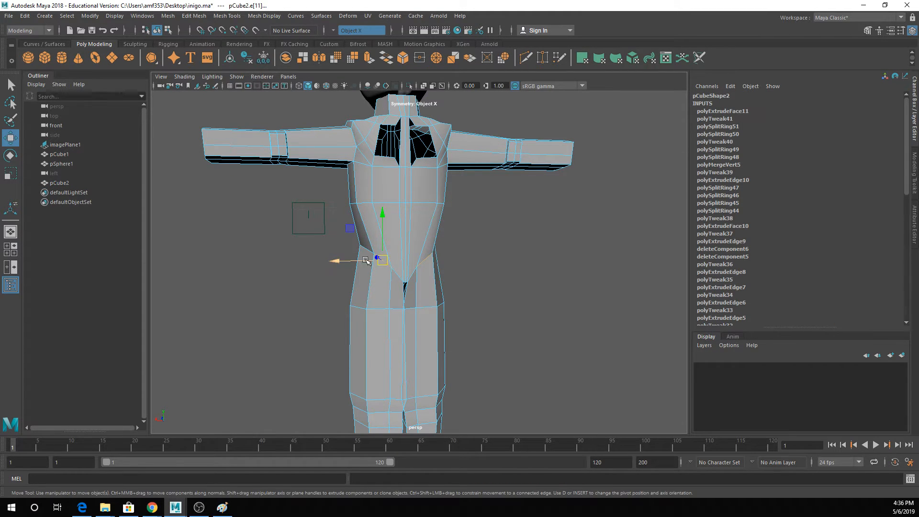
key(q)
right_drag(399, 255, 447, 218)
click(587, 276)
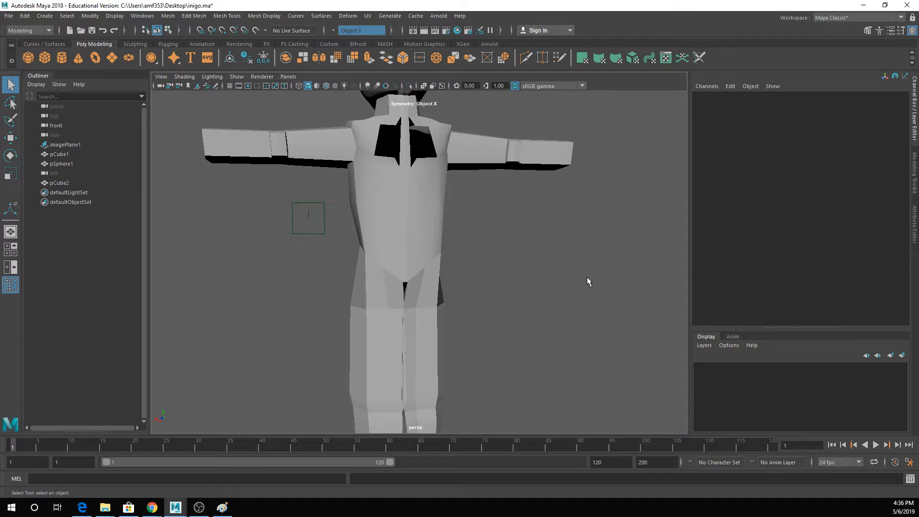
- Extrude the back faces of both upper thighs outward to form the buttocks, and preview the result smoothed
right_drag(449, 227, 445, 253)
right_drag(391, 230, 391, 254)
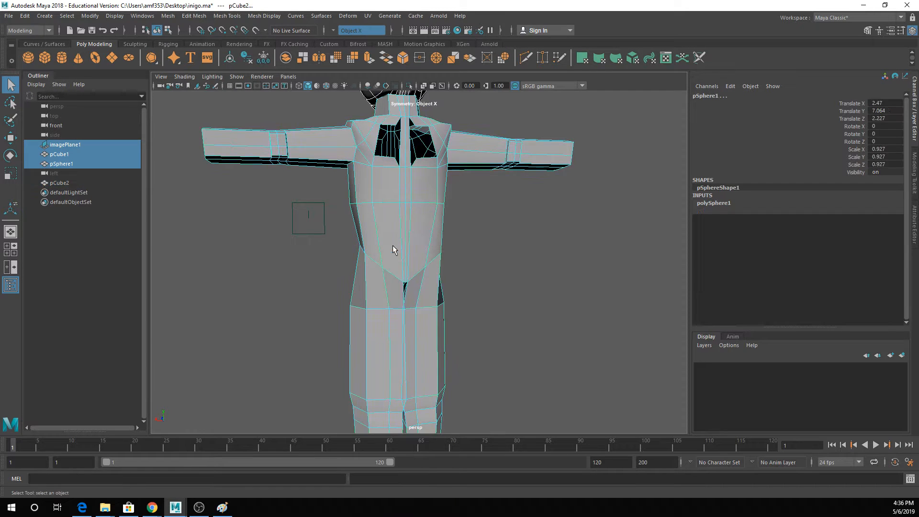
click(388, 282)
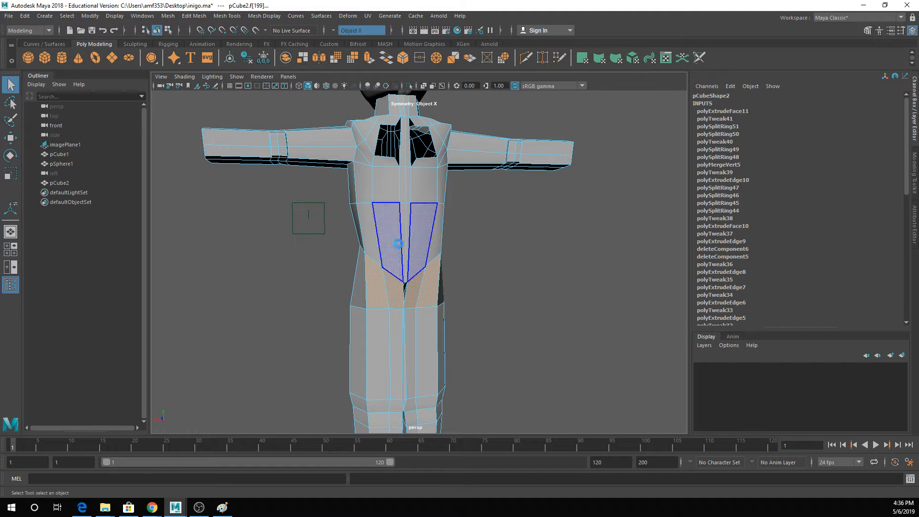
key(ctrl+e)
drag(430, 283, 463, 290)
key(ctrl+z)
key(3)
right_drag(352, 172, 378, 158)
click(485, 248)
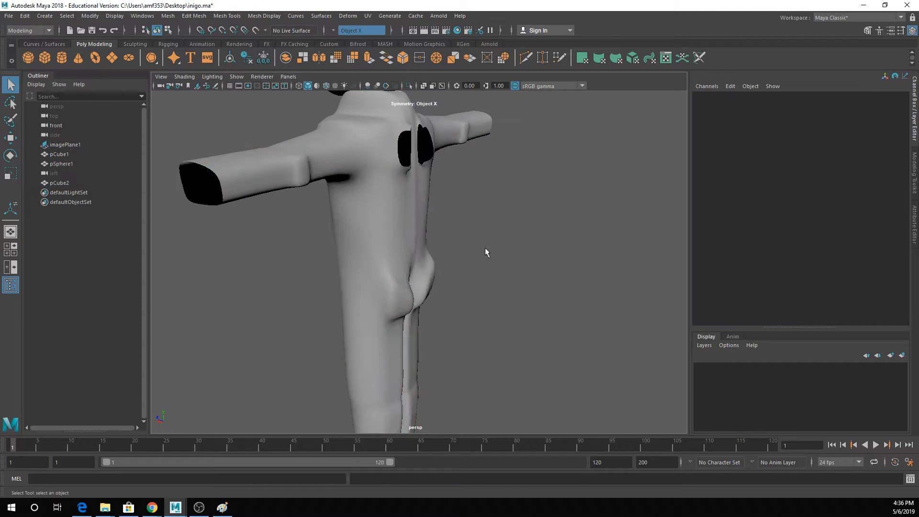
- Raise the edges along the top of both buttocks and check the shape from the side and back
alt+drag(484, 248, 402, 230)
click(417, 226)
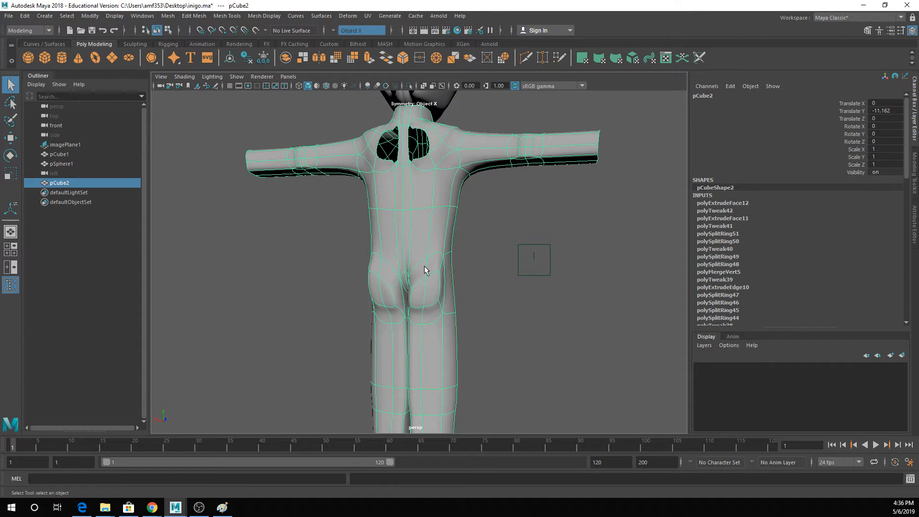
right_drag(424, 268, 421, 211)
click(424, 278)
key(w)
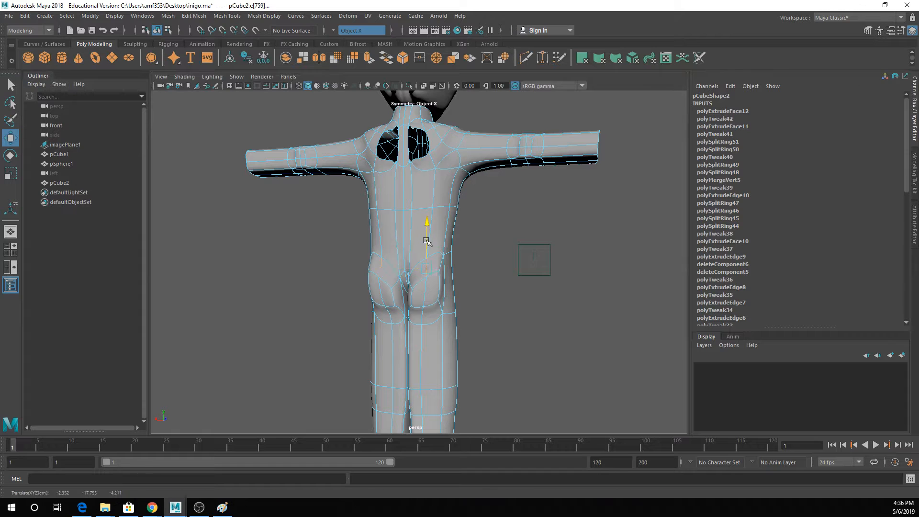
alt+drag(439, 259, 387, 280)
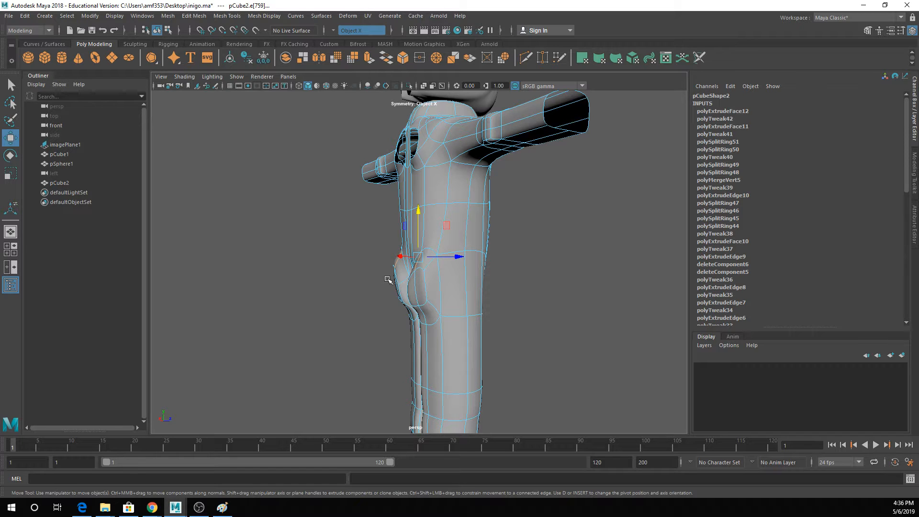
alt+drag(388, 280, 468, 275)
click(379, 340)
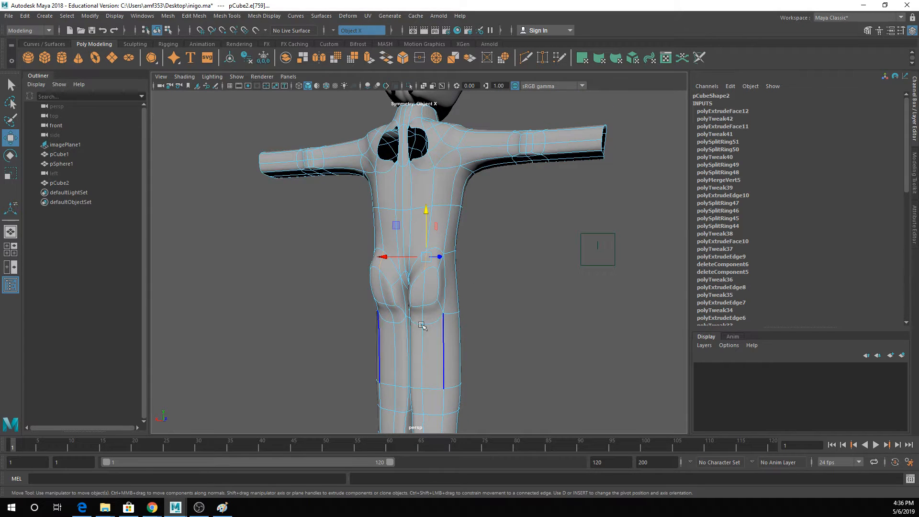
- Undo the extrusion of the back upper-thigh faces that formed the buttocks
click(397, 331)
click(399, 298)
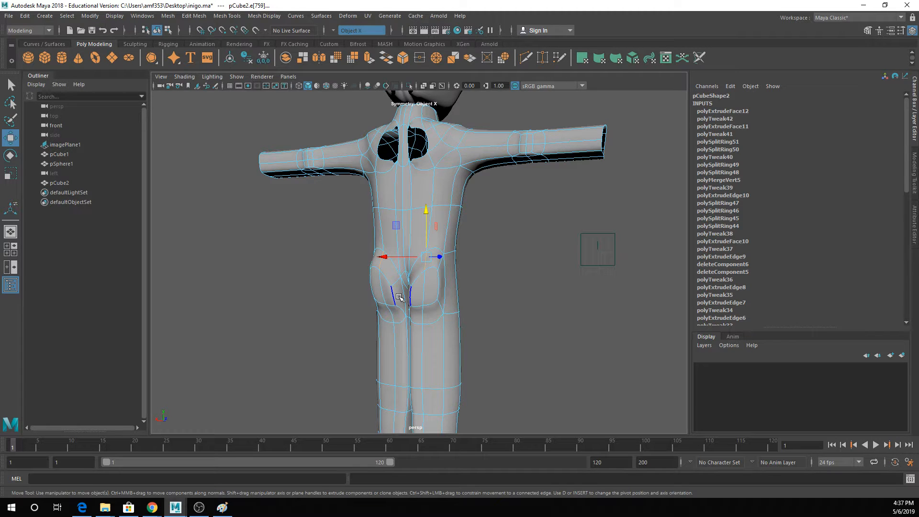
key(ctrl+z)
key(ctrl+z)
key(ctrl+z)
key(ctrl+z)
key(ctrl+z)
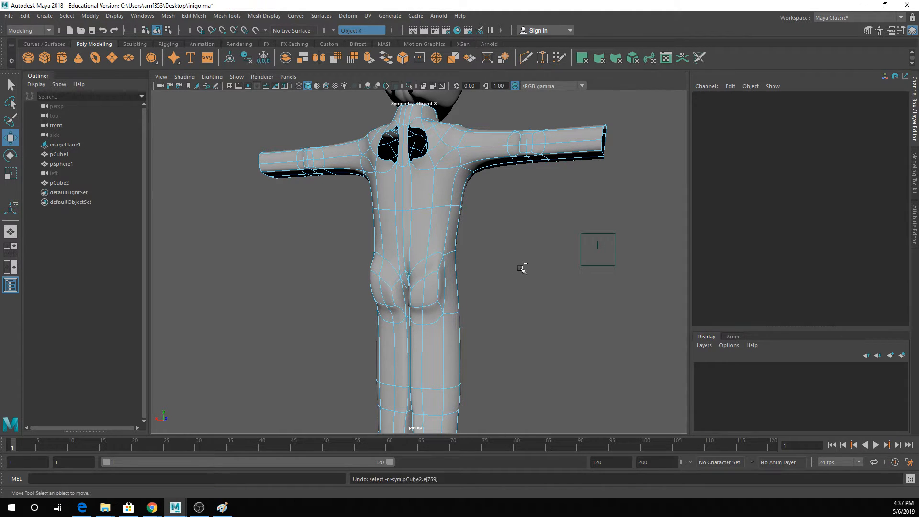
key(ctrl+z)
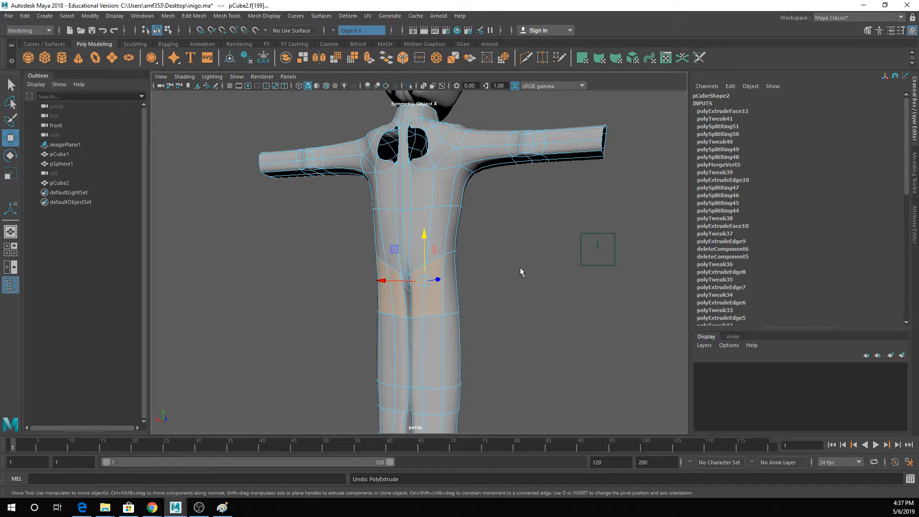
- On the unsmoothed body's back, raise the pair of vertices between the crotch and the hips
key(q)
right_drag(422, 232, 377, 232)
key(1)
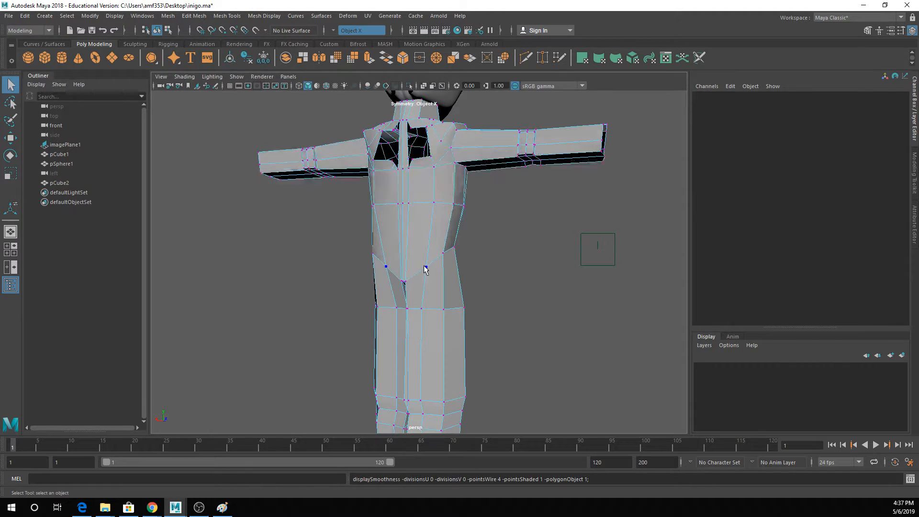
click(425, 267)
key(w)
drag(425, 247, 443, 229)
key(q)
- Raise the crotch vertex and the hip vertices along the back torso-to-thigh seam, and clear the selection
click(404, 282)
key(w)
key(q)
click(442, 252)
key(w)
key(q)
click(471, 224)
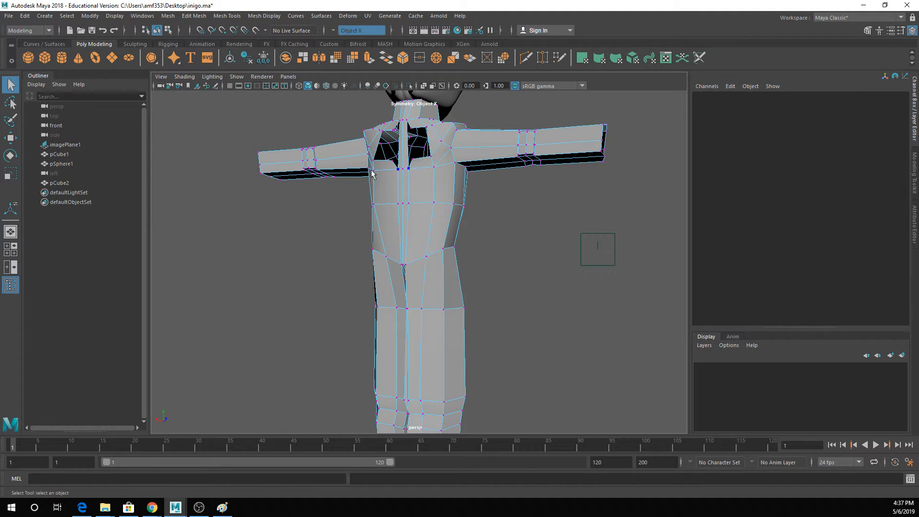
- Insert an edge loop around the right upper thigh, just above the existing loop below the crotch
click(227, 16)
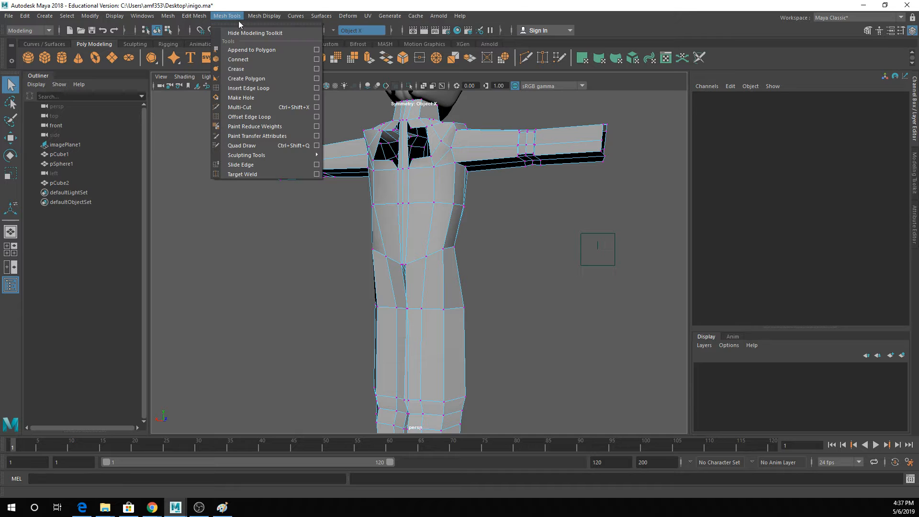
click(254, 86)
drag(444, 296, 460, 312)
scroll(447, 300, up, 2)
key(q)
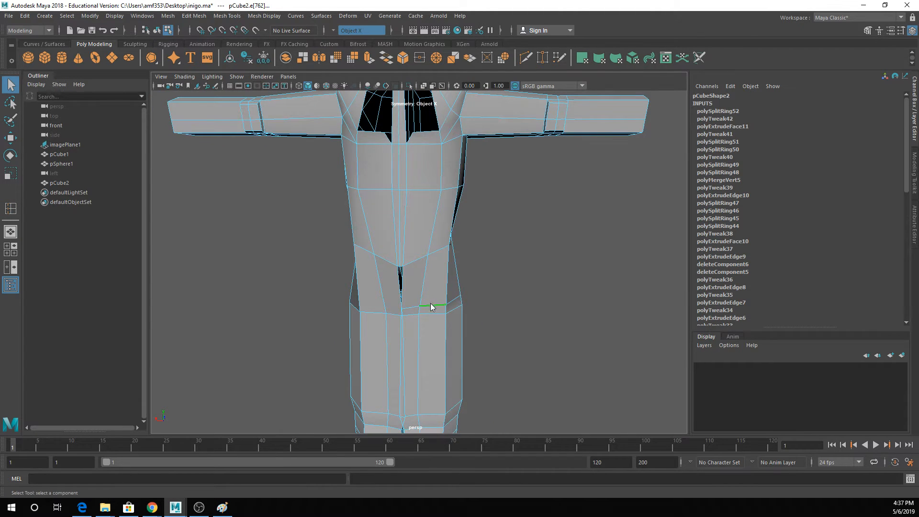
- Pull the back edges of the new right-thigh loop outward to form the buttock's lower fold, and preview it smoothed
right_drag(431, 306, 407, 206)
click(426, 307)
shift+click(416, 308)
key(w)
mouse_move(435, 300)
alt+mouse_down()
mouse_move(390, 302)
mouse_move(437, 300)
alt+mouse_up()
alt+drag(437, 300, 388, 281)
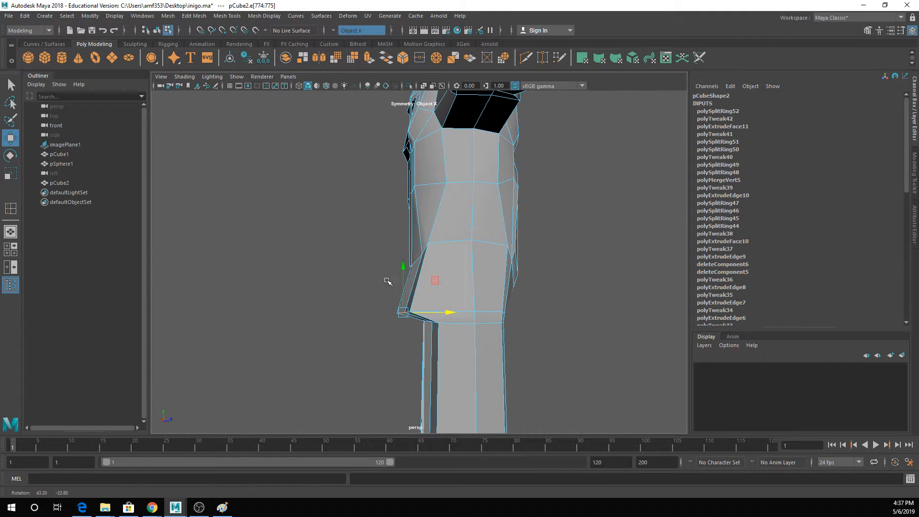
alt+drag(434, 312, 447, 269)
click(420, 289)
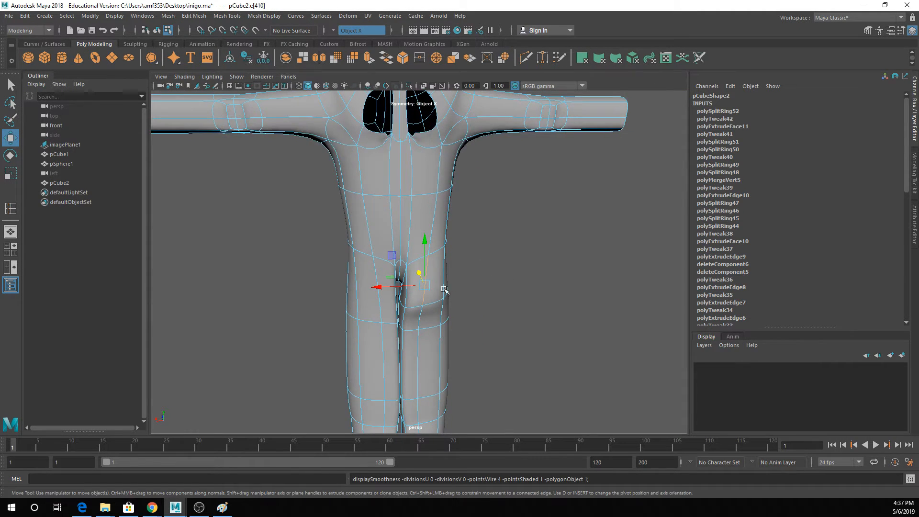
- Insert another edge loop around the right buttock, between the torso seam and the lower fold
key(1)
click(227, 16)
click(243, 85)
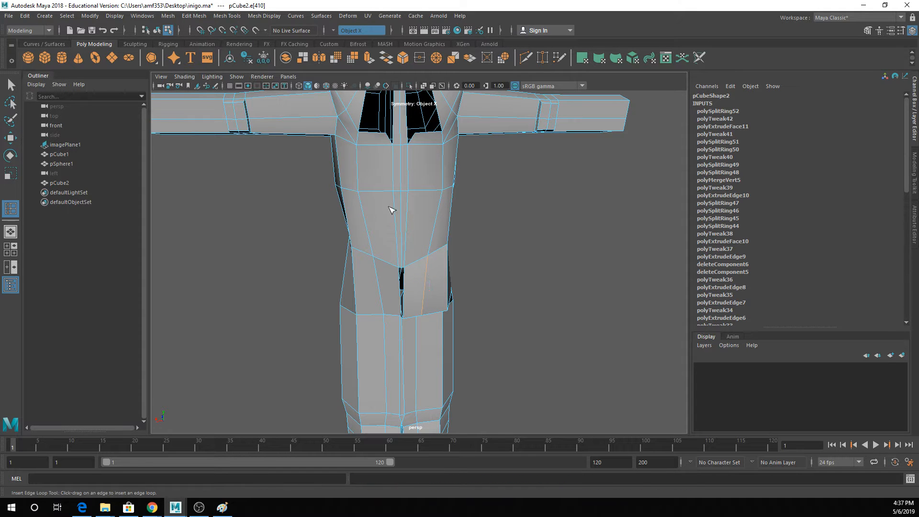
click(422, 302)
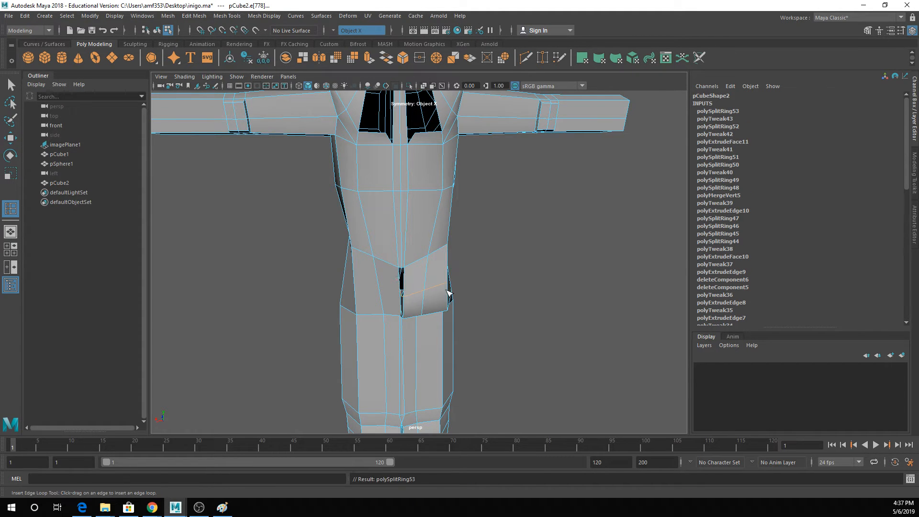
alt+drag(447, 293, 417, 286)
- Pull the back edge of the buttock's middle loop outward to round the shape, and preview it smoothed
key(q)
right_drag(416, 224, 410, 206)
click(415, 288)
key(w)
drag(428, 289, 522, 298)
key(3)
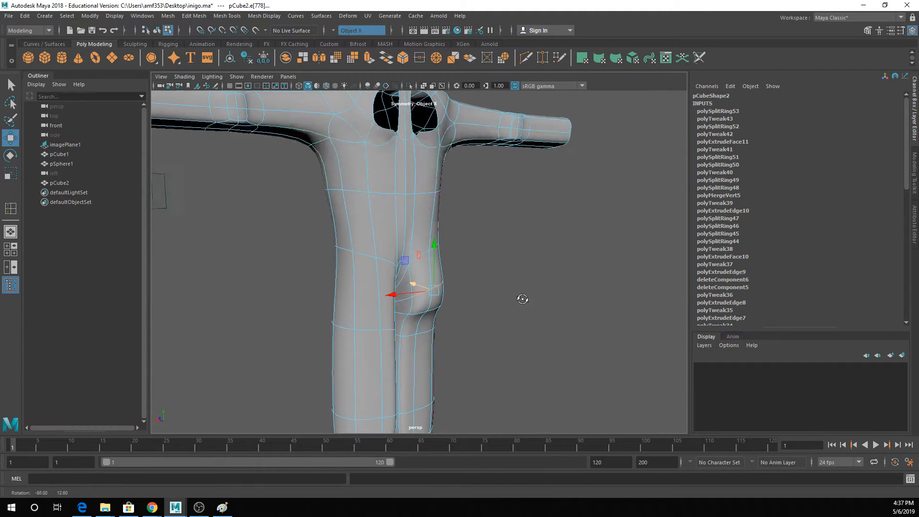
key(q)
key(w)
drag(396, 311, 410, 281)
key(ctrl+z)
key(q)
key(g)
key(ctrl+z)
- On the unsmoothed body, insert an edge loop across the narrow strip between the legs, just below the crotch
key(1)
scroll(409, 286, up, 4)
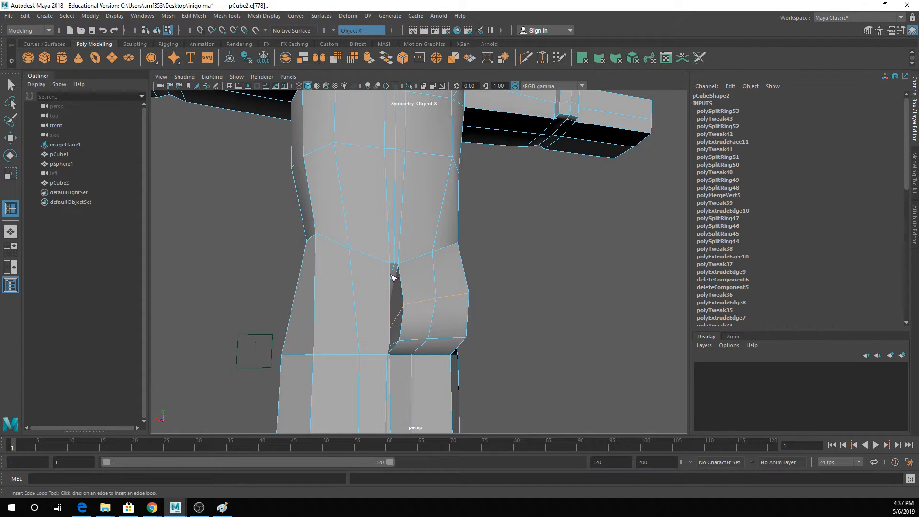
key(ctrl+z)
click(388, 292)
alt+drag(407, 316, 403, 335)
key(q)
- Adjust the inner-thigh edge beside the right buttock, and preview the body smoothed
right_click(397, 307)
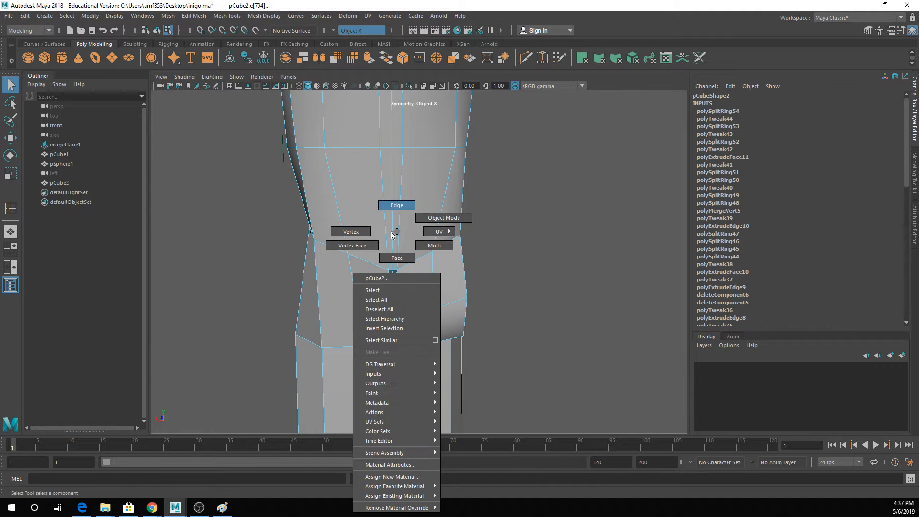
click(392, 326)
key(w)
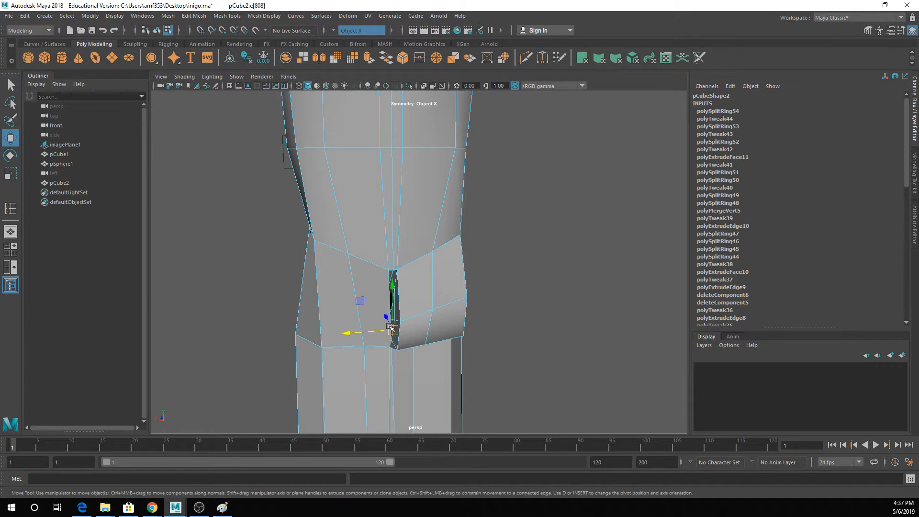
drag(392, 329, 390, 331)
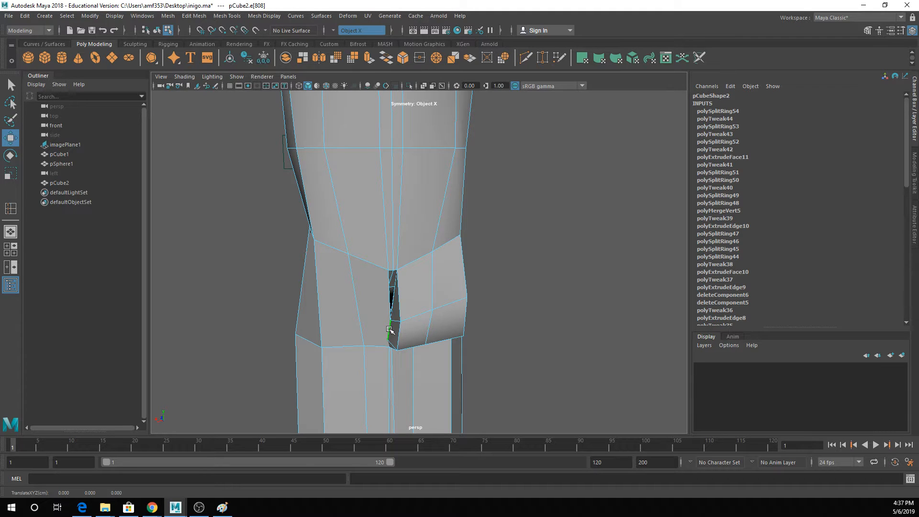
key(3)
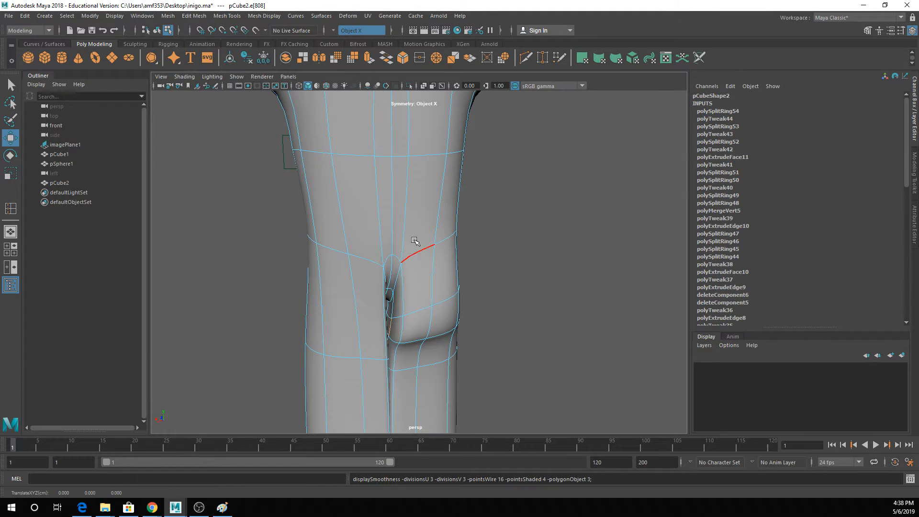
right_drag(417, 206, 467, 191)
alt+drag(398, 295, 406, 299)
- In vertex mode, move the inner vertices just below the crotch sideways, away from the buttock
alt+middle_drag(422, 297, 413, 245)
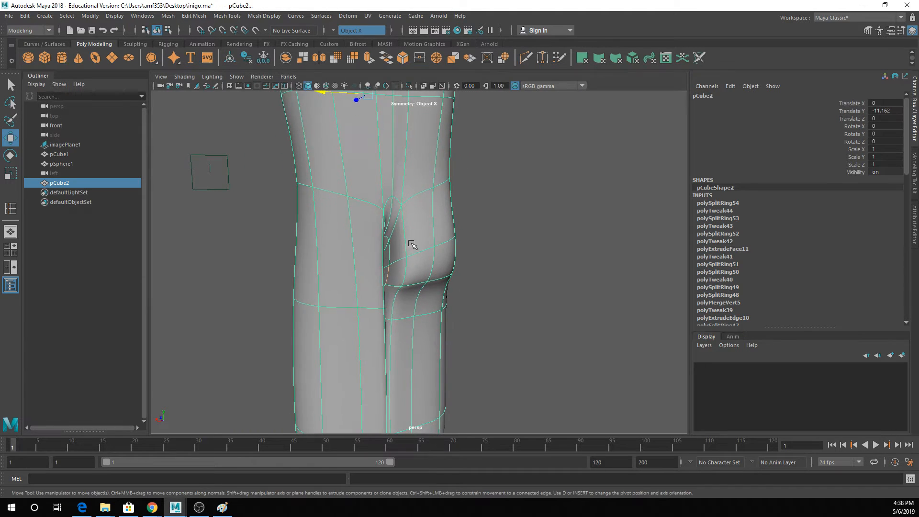
scroll(413, 244, up, 2)
right_drag(404, 230, 381, 215)
click(375, 233)
drag(358, 225, 336, 224)
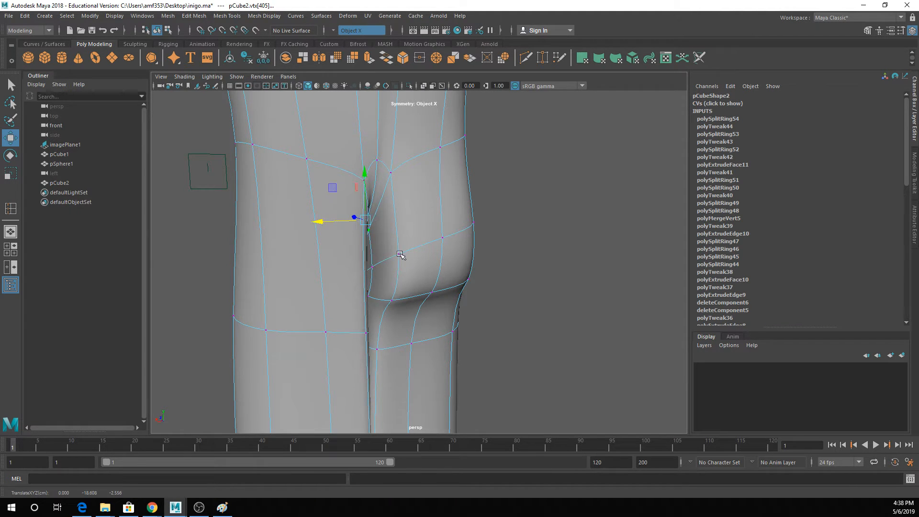
- Adjust the inner vertices along the right buttock's lower fold
alt+drag(402, 256, 423, 285)
click(422, 284)
shift+click(410, 310)
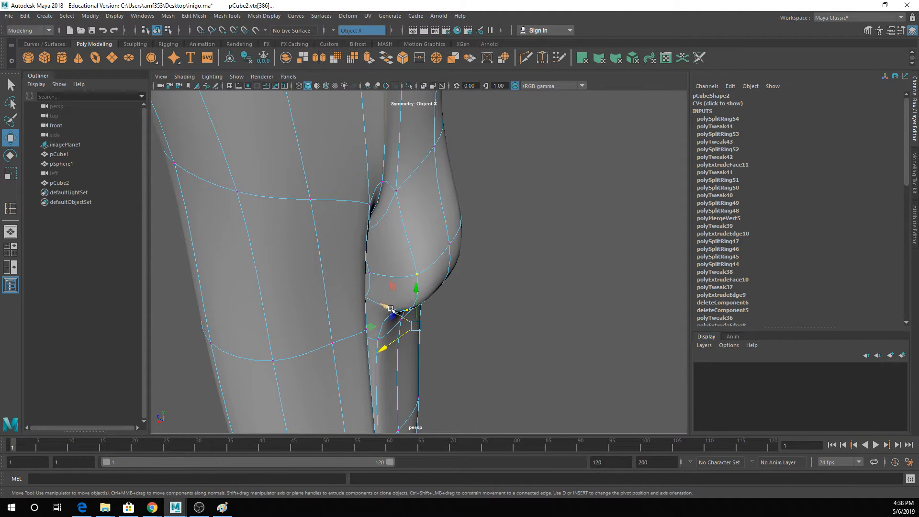
drag(386, 311, 357, 291)
alt+drag(421, 293, 424, 269)
- Move the inner-thigh vertices below the buttock away from the centre line on both legs
click(391, 347)
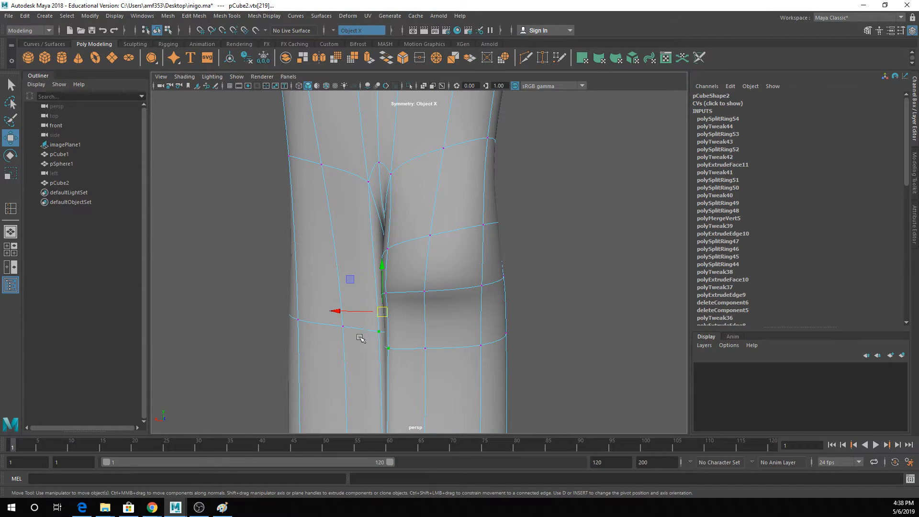
drag(361, 313, 383, 314)
key(q)
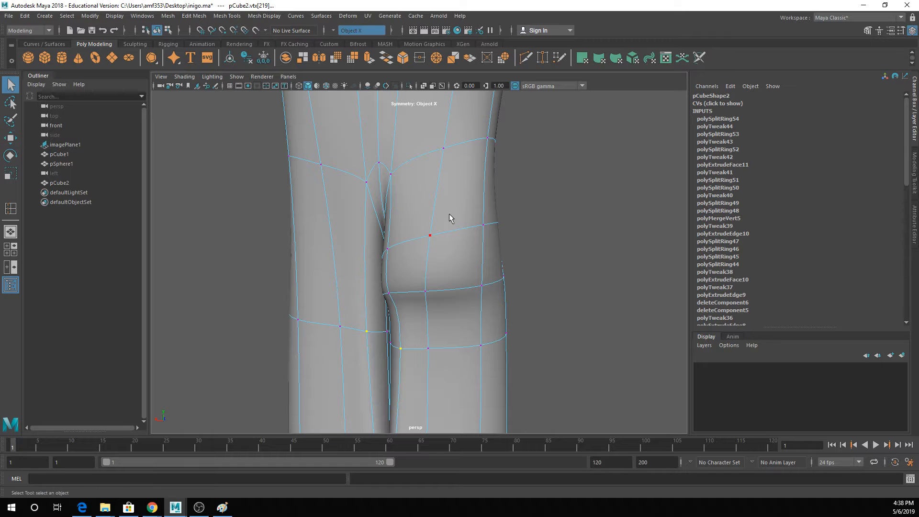
- Examine the smoothed right buttock and its edge loops from the back and the side
right_drag(449, 213, 499, 176)
click(508, 236)
scroll(502, 256, down, 3)
alt+drag(501, 263, 447, 257)
click(447, 258)
right_drag(448, 231, 452, 207)
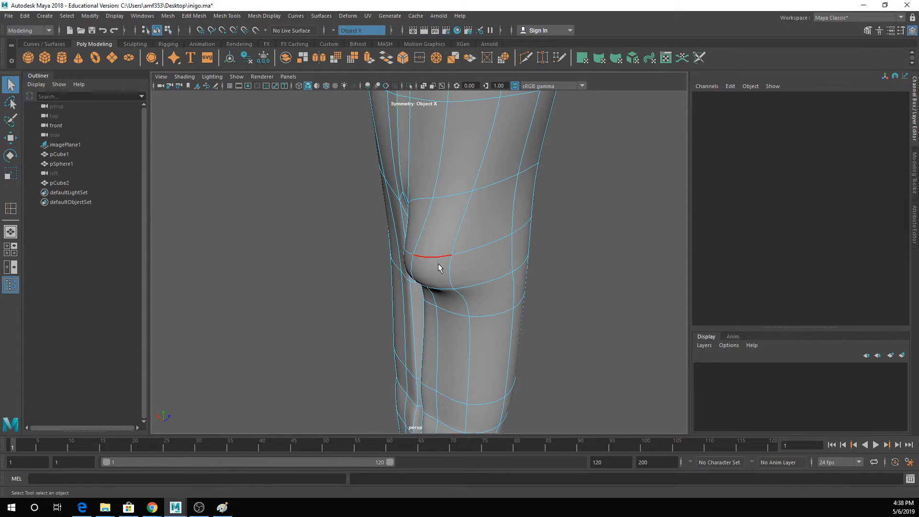
click(438, 263)
alt+drag(438, 263, 506, 261)
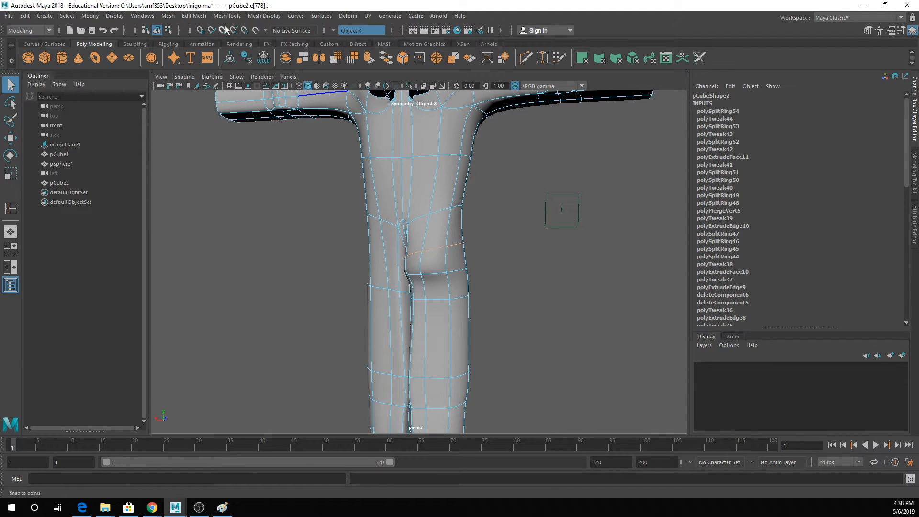
alt+drag(501, 228, 416, 225)
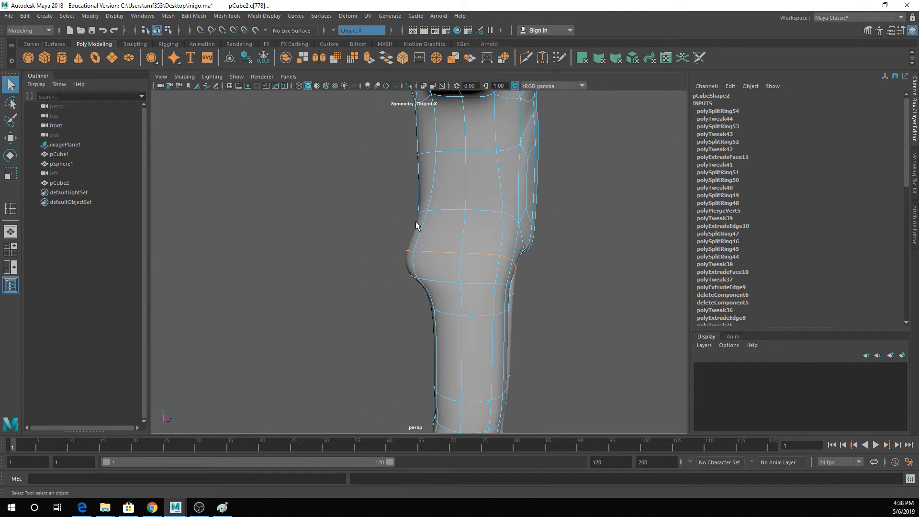
right_drag(466, 208, 500, 190)
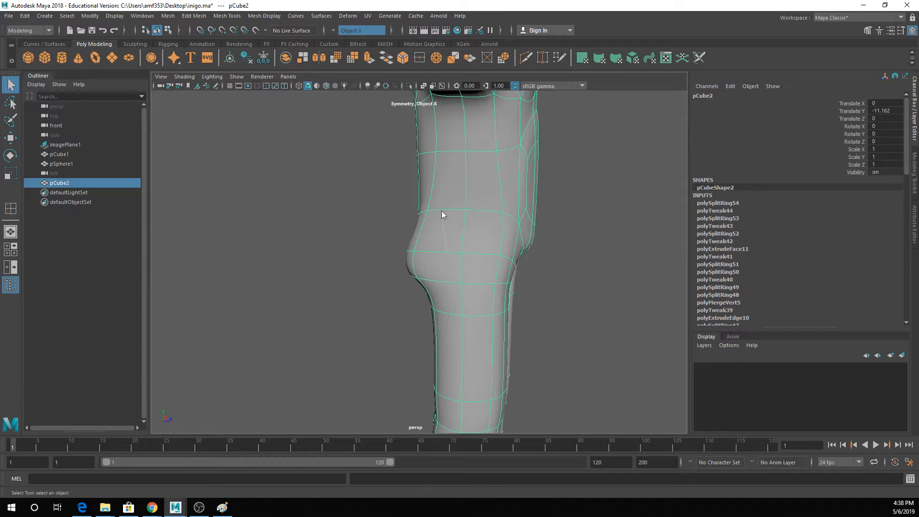
- Adjust the edges on the right thigh's outer side around the buttock's lower loop, and preview the result smoothed
right_drag(442, 214, 438, 186)
alt+drag(447, 247, 463, 207)
key(1)
scroll(444, 280, up, 3)
click(419, 300)
key(w)
key(q)
click(429, 306)
key(w)
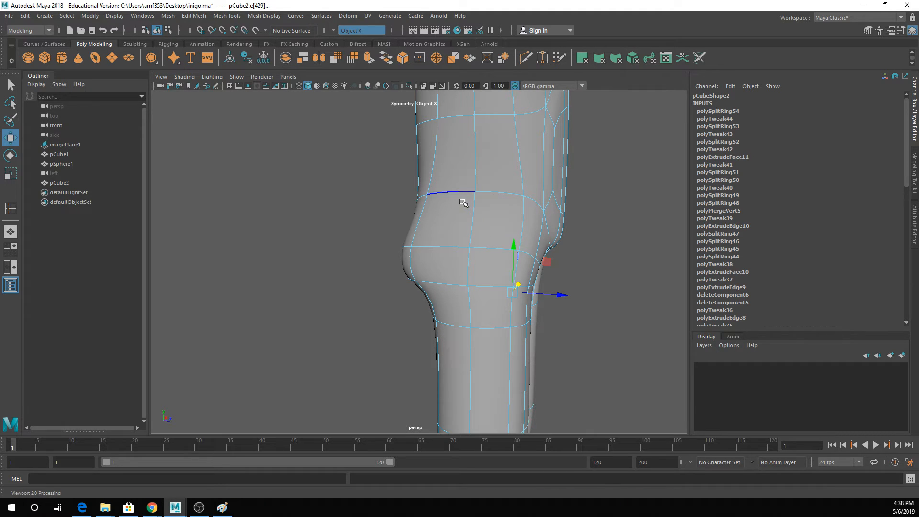
- Raise the two outer side edges of the loop around the middle of the right buttock
click(441, 247)
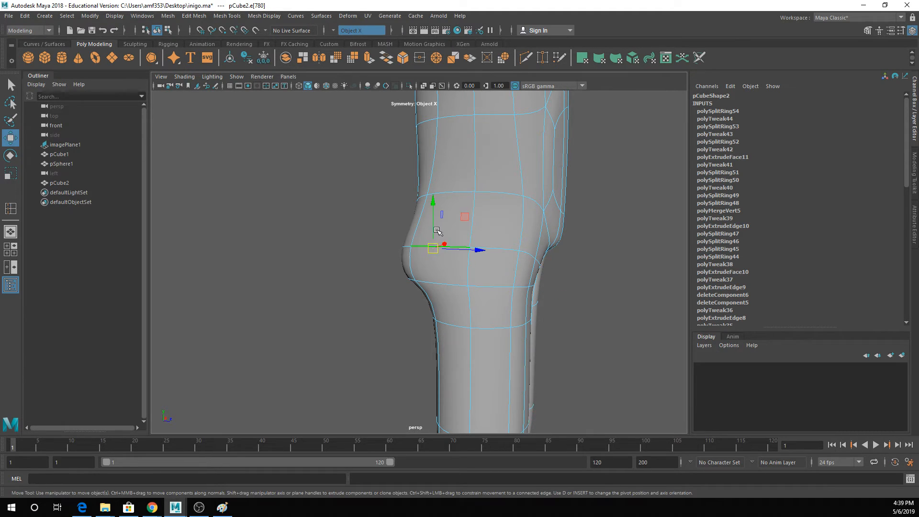
drag(435, 228, 436, 223)
click(498, 240)
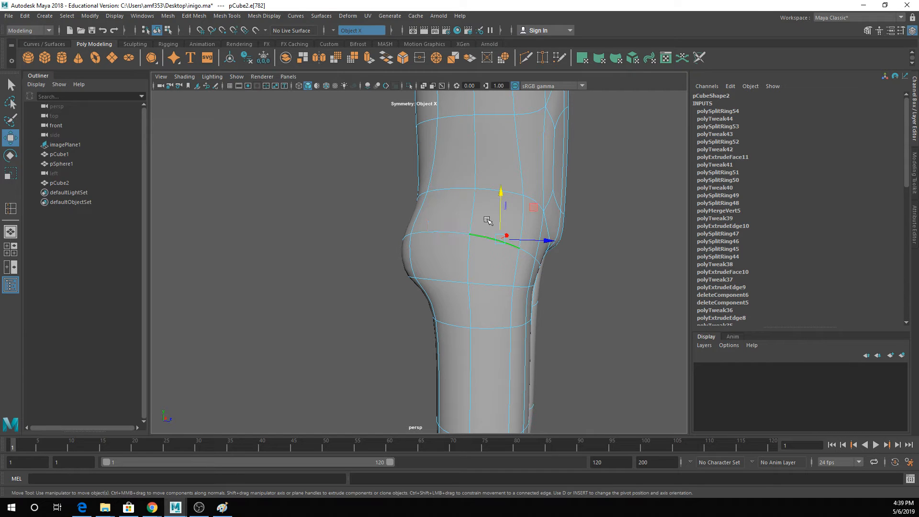
alt+drag(503, 201, 407, 234)
- Adjust the vertical edge on the right hip's outer side, and check the smoothed shape from the back
key(1)
key(q)
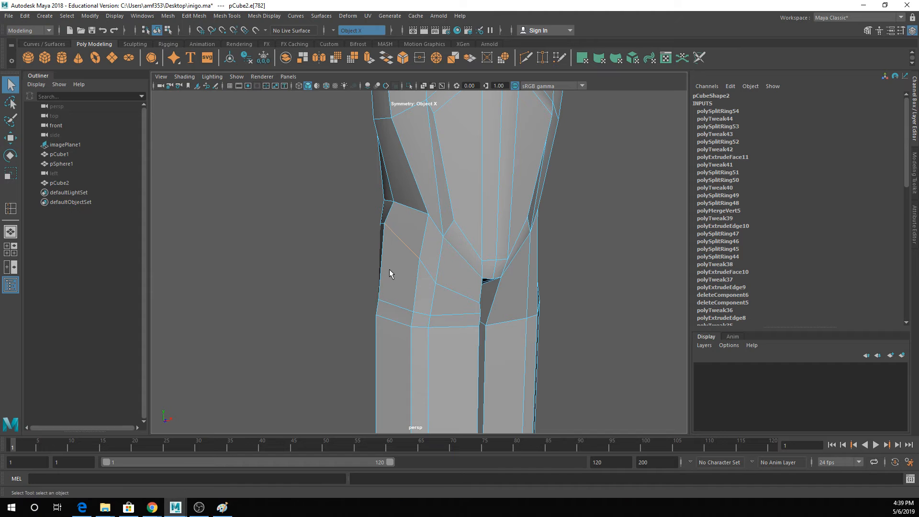
alt+drag(390, 270, 616, 248)
click(388, 259)
key(w)
key(3)
key(q)
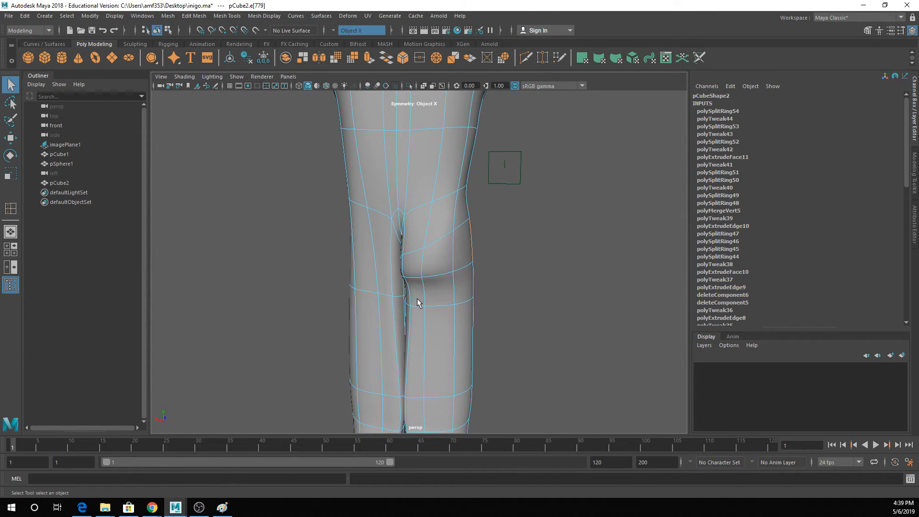
- Turn symmetry off and delete the column of faces just left of the centre line on the body
right_drag(412, 208, 412, 233)
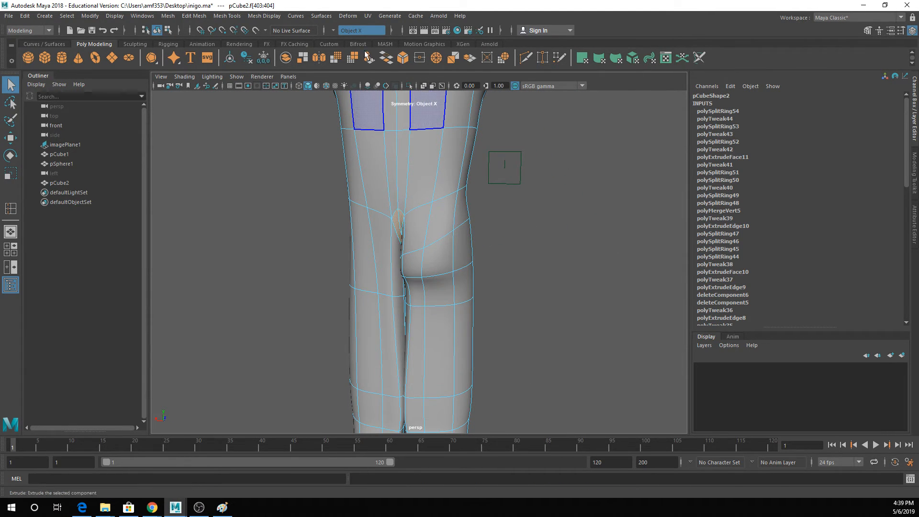
click(333, 30)
click(342, 32)
click(388, 159)
double_click(390, 117)
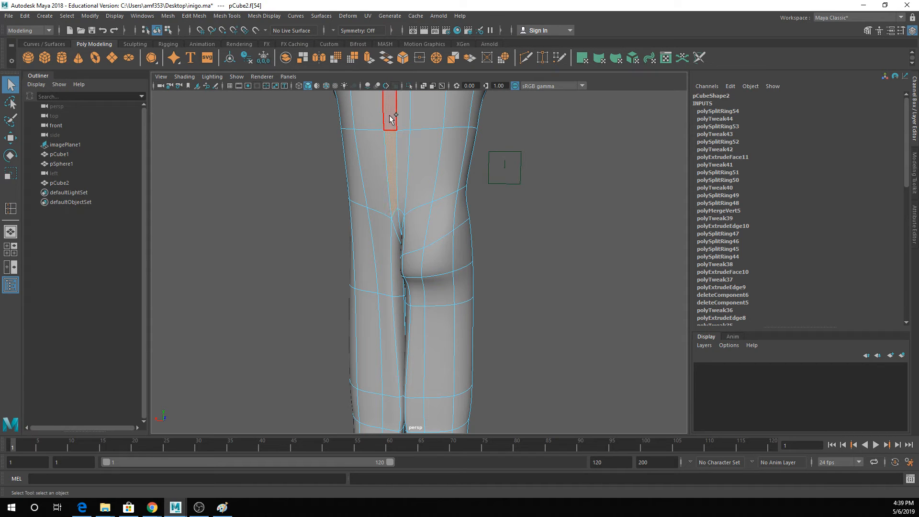
alt+drag(398, 139, 441, 172)
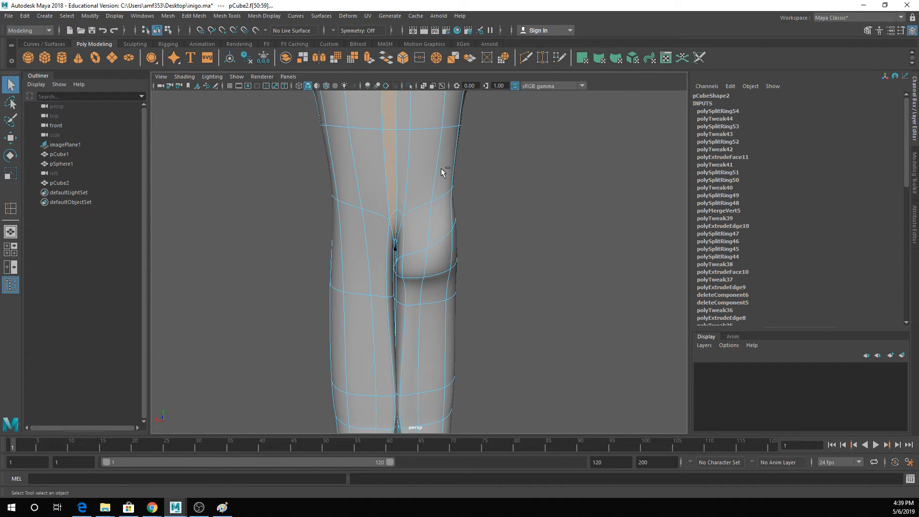
key(Delete)
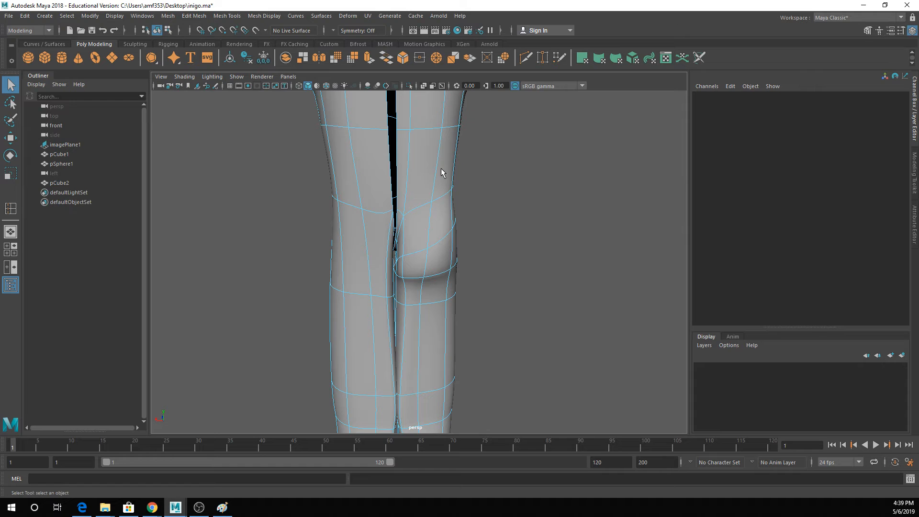
- Try deleting the faces of the body's left half, and undo the deletion
click(354, 207)
key(Delete)
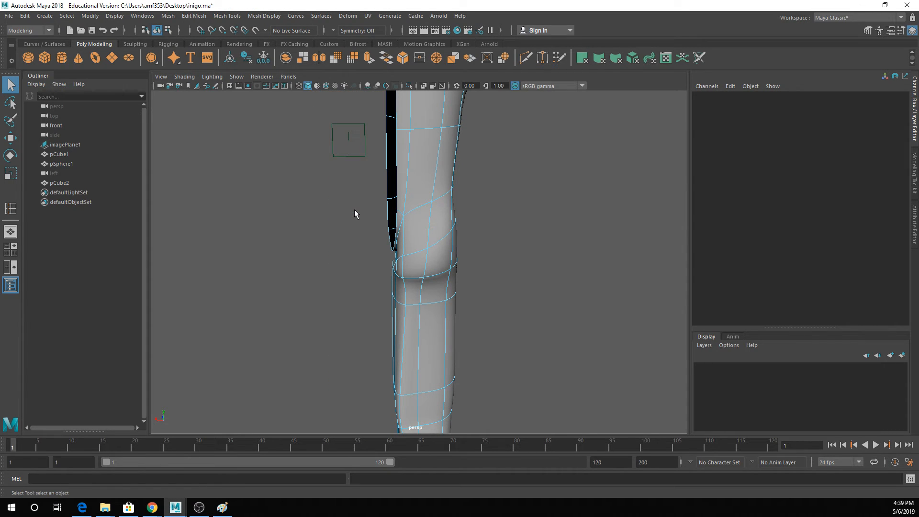
alt+drag(354, 213, 404, 233)
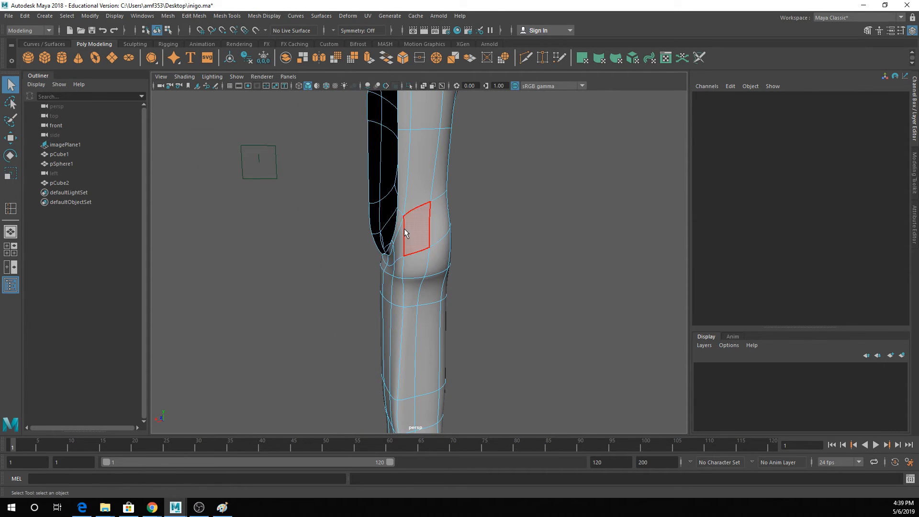
scroll(404, 233, down, 4)
alt+middle_drag(420, 181, 405, 289)
scroll(411, 229, up, 3)
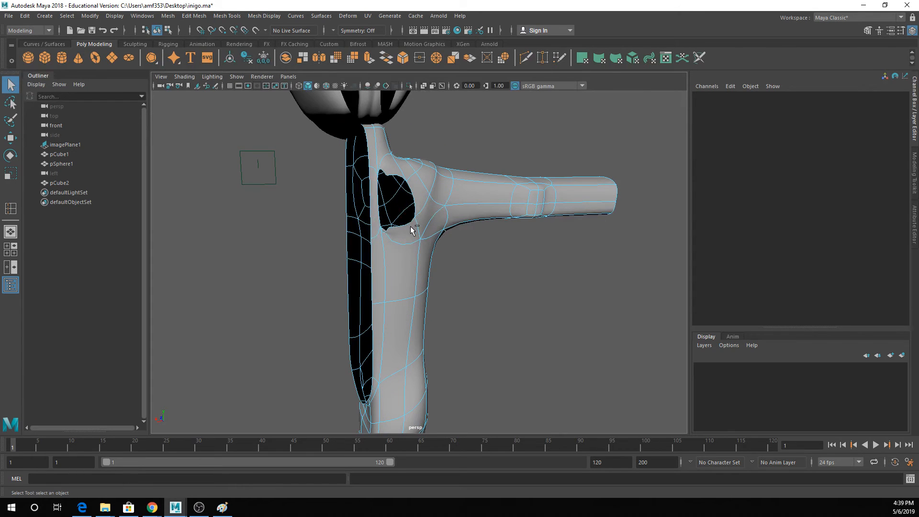
key(ctrl+z)
key(ctrl+z)
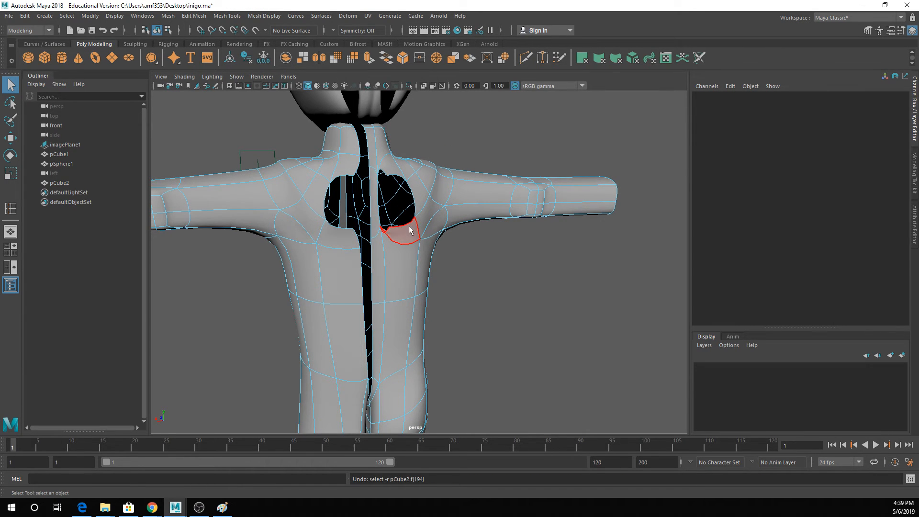
- Delete the connected faces of the body's left half, leaving only the right half
alt+middle_drag(408, 277, 412, 142)
double_click(365, 239)
key(Delete)
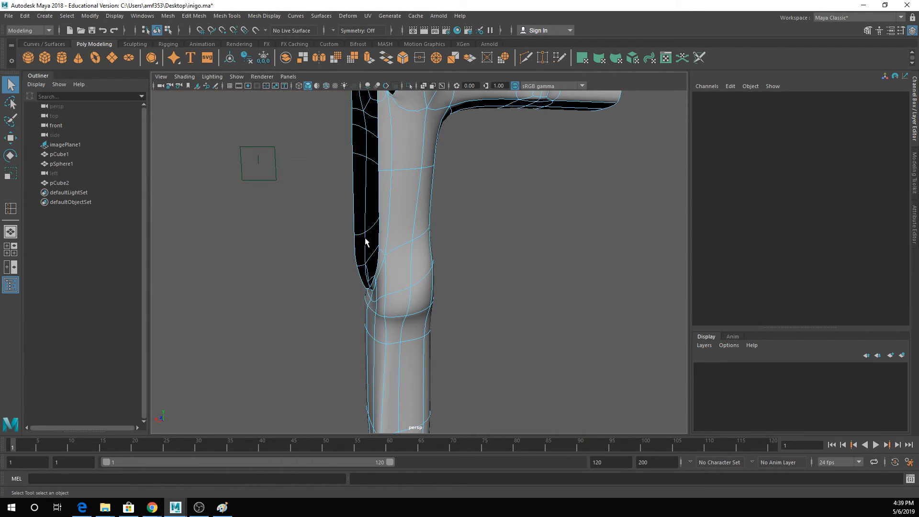
- Duplicate the remaining half of the body and mirror the copy with a Scale X of -1
right_drag(407, 151, 445, 139)
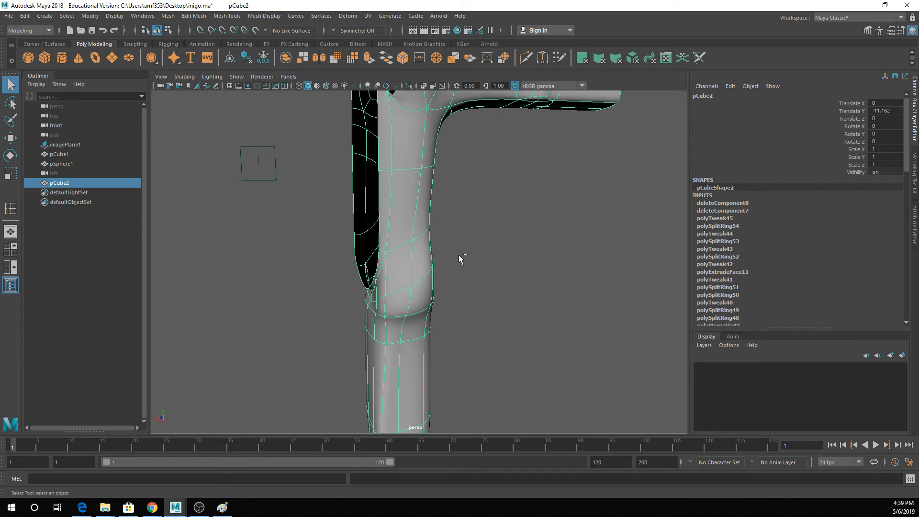
key(ctrl+d)
double_click(883, 149)
text(-)
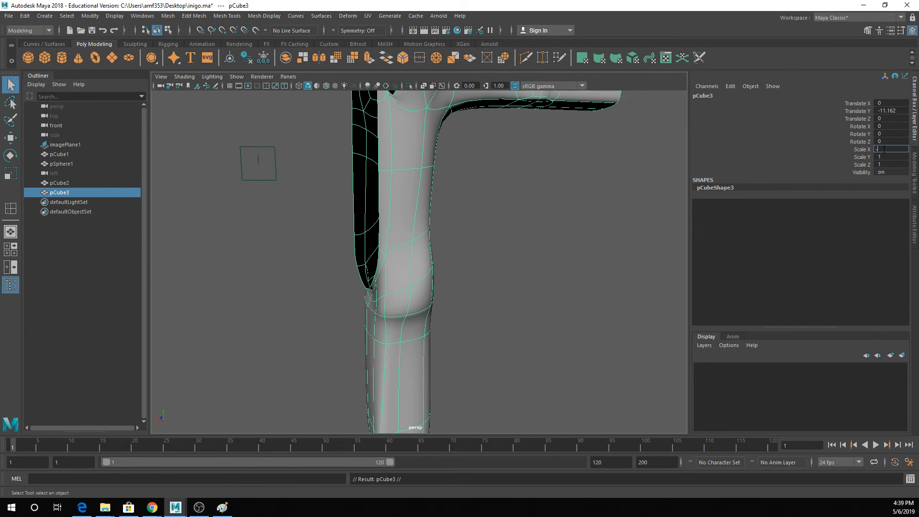
text(1)
key(Return)
alt+right_drag(601, 187, 607, 272)
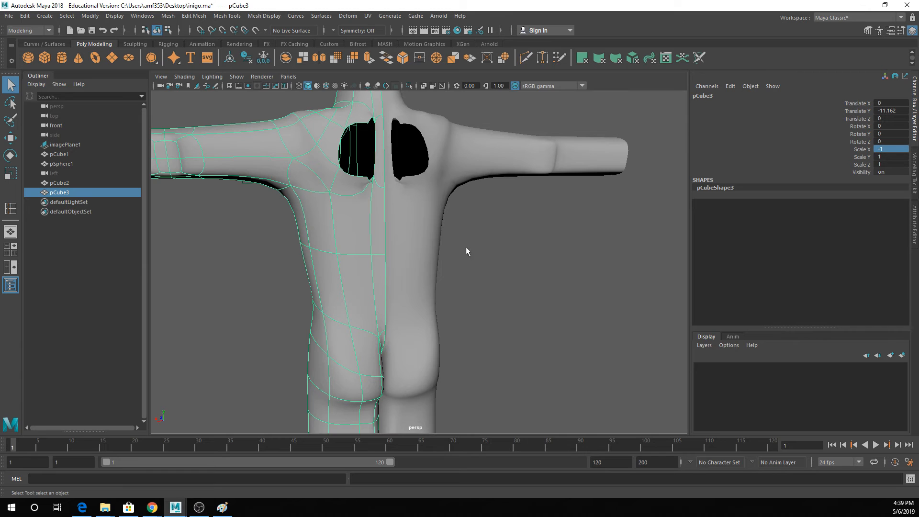
- Combine the two body halves into one mesh and delete its construction history
shift+click(424, 240)
click(168, 16)
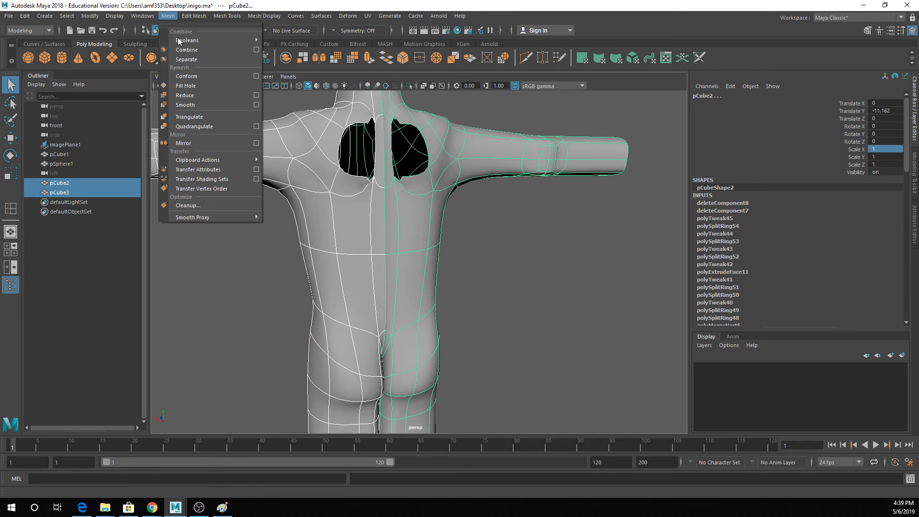
click(185, 49)
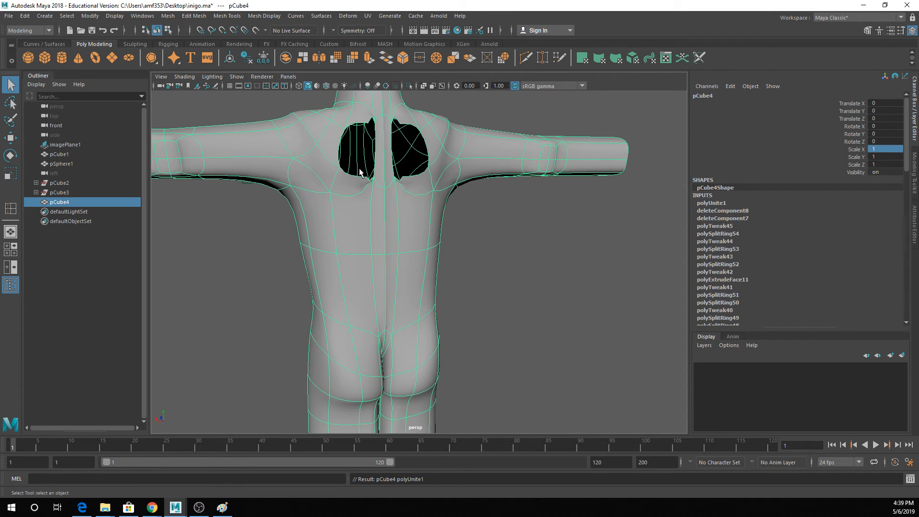
key(alt+shift+d)
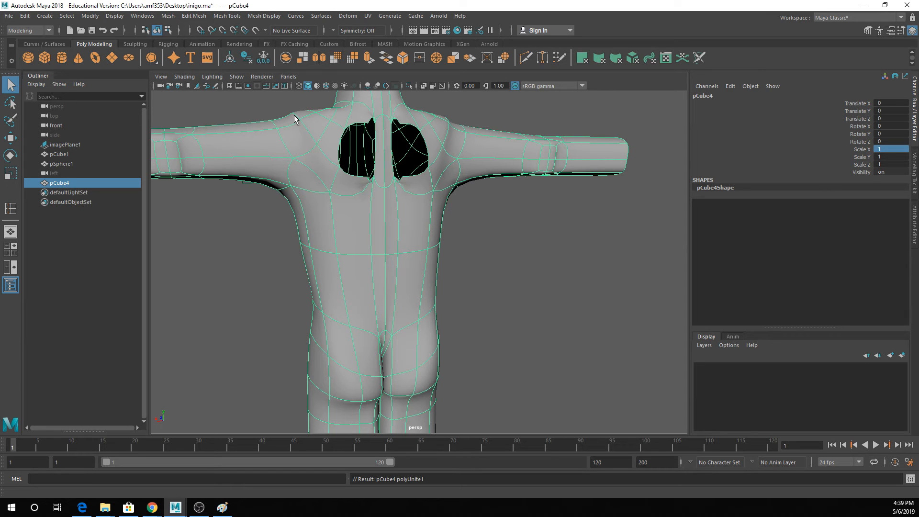
- Merge the overlapping vertices of the combined body mesh along the centre seam
click(227, 16)
mouse_move(194, 15)
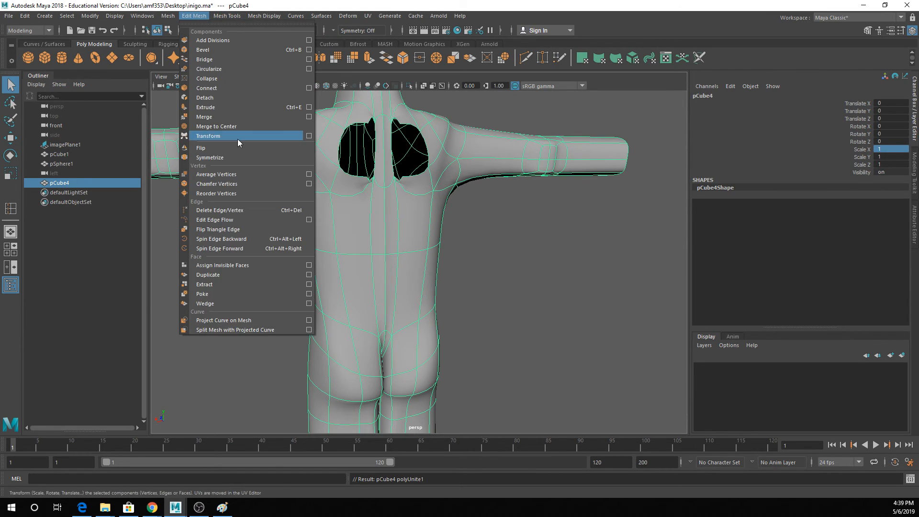
click(216, 116)
right_drag(384, 188, 407, 179)
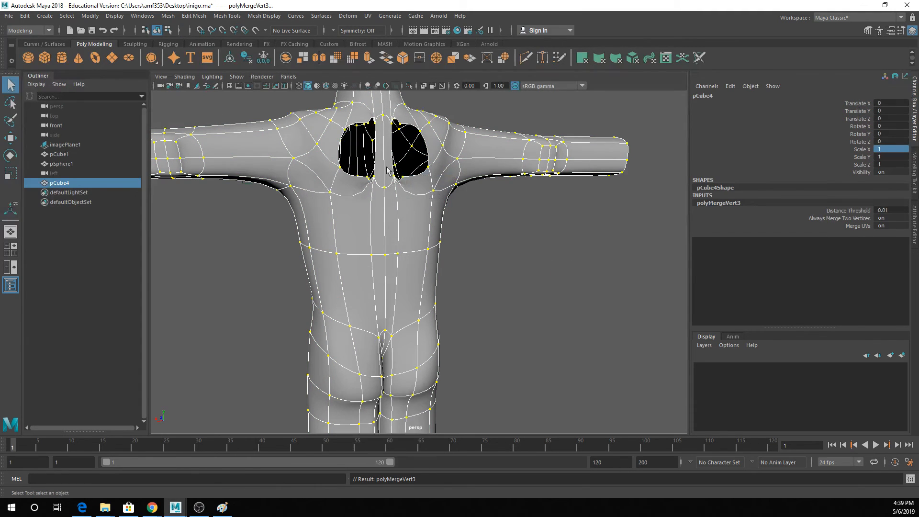
- Show the body unsmoothed and close the left hole in the upper back with two polygons using Append to Polygon
click(220, 17)
click(239, 39)
key(1)
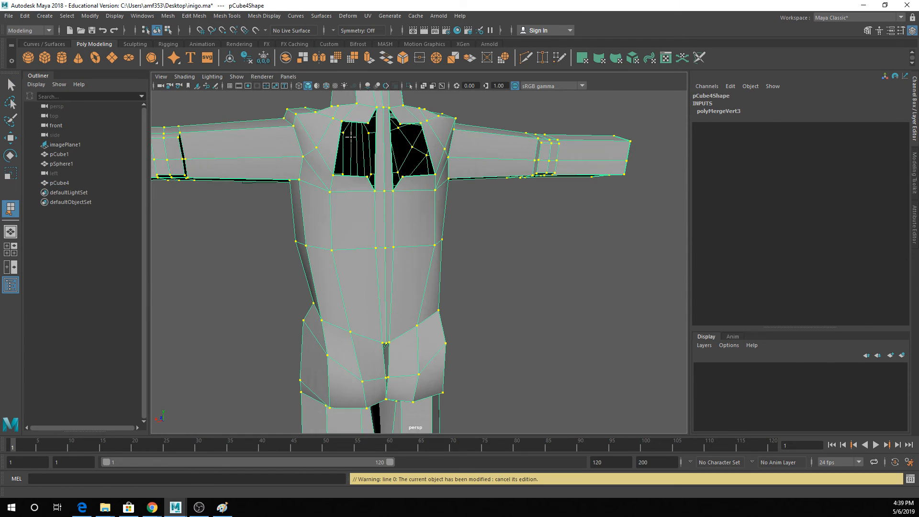
click(350, 175)
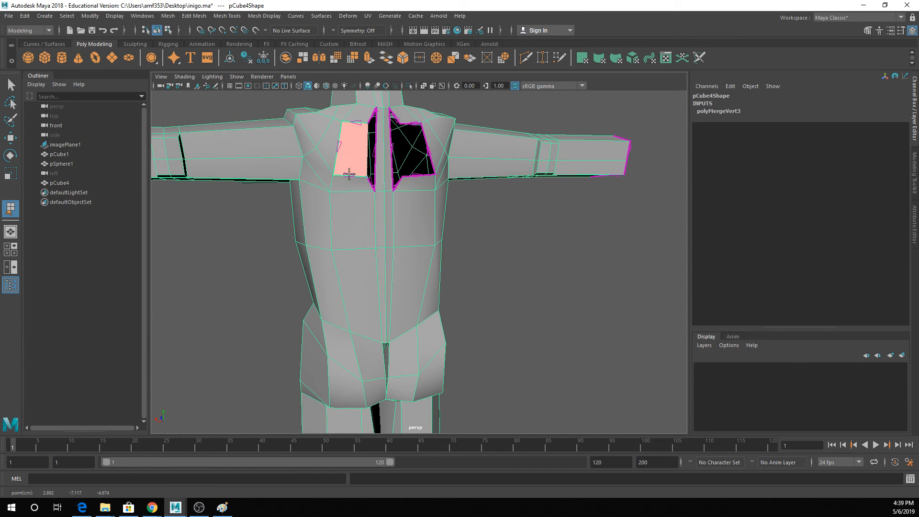
key(Return)
click(367, 146)
click(377, 142)
key(Return)
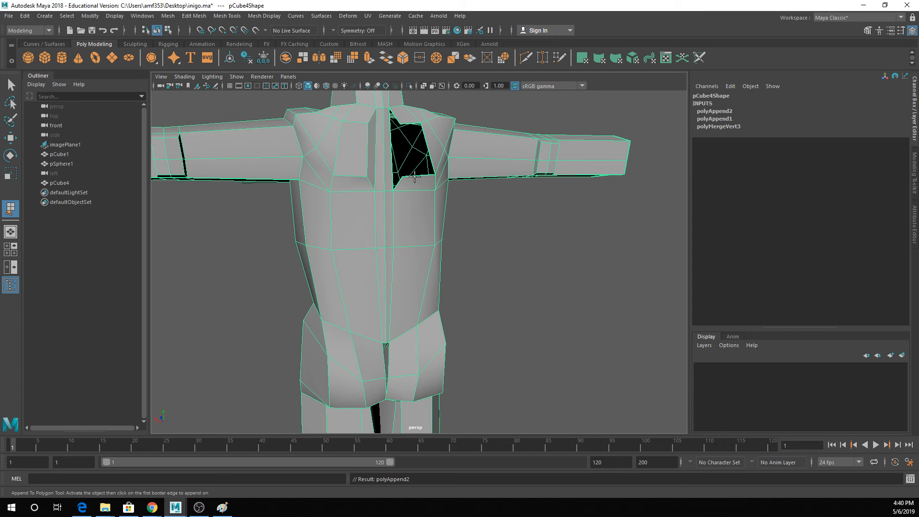
- Close the right hole in the upper back by appending two polygons between its opposite border edges
click(415, 176)
click(403, 122)
key(Return)
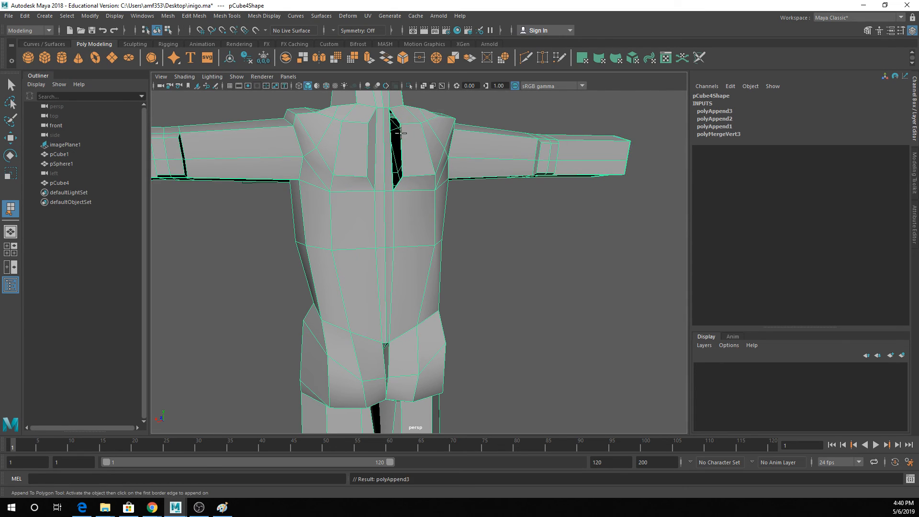
click(401, 133)
click(391, 135)
key(Return)
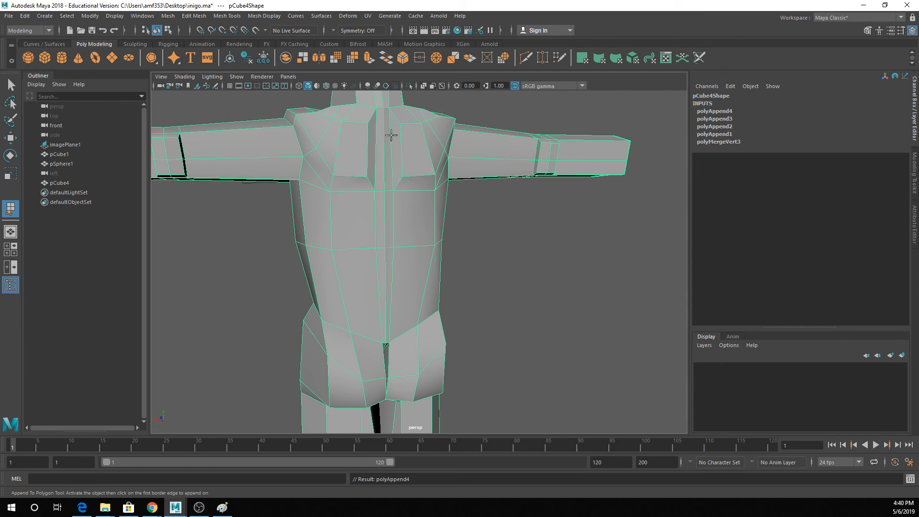
- Check the whole body from the back and save the scene
key(ctrl+s)
scroll(419, 194, down, 3)
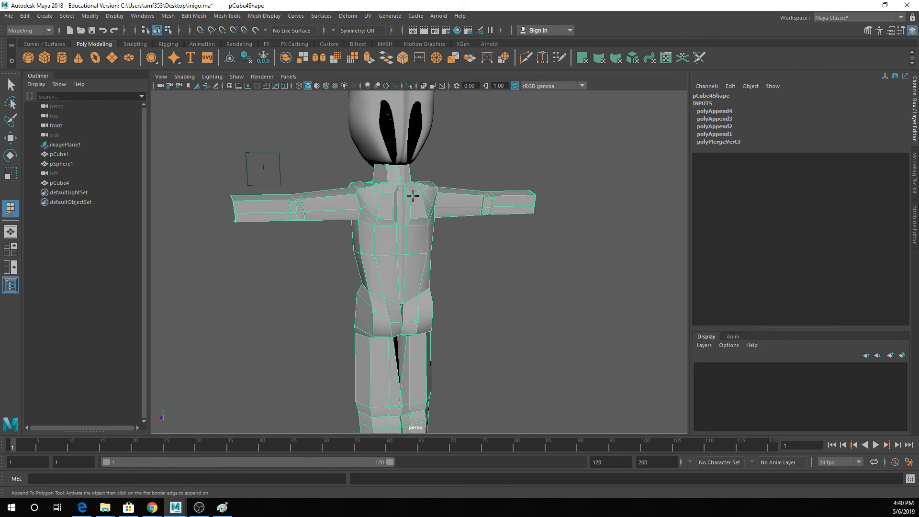
key(ctrl+s)
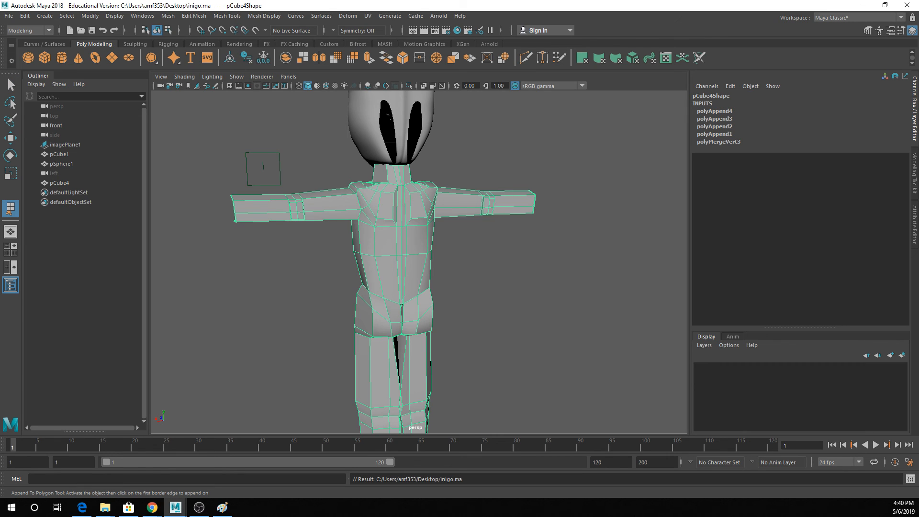